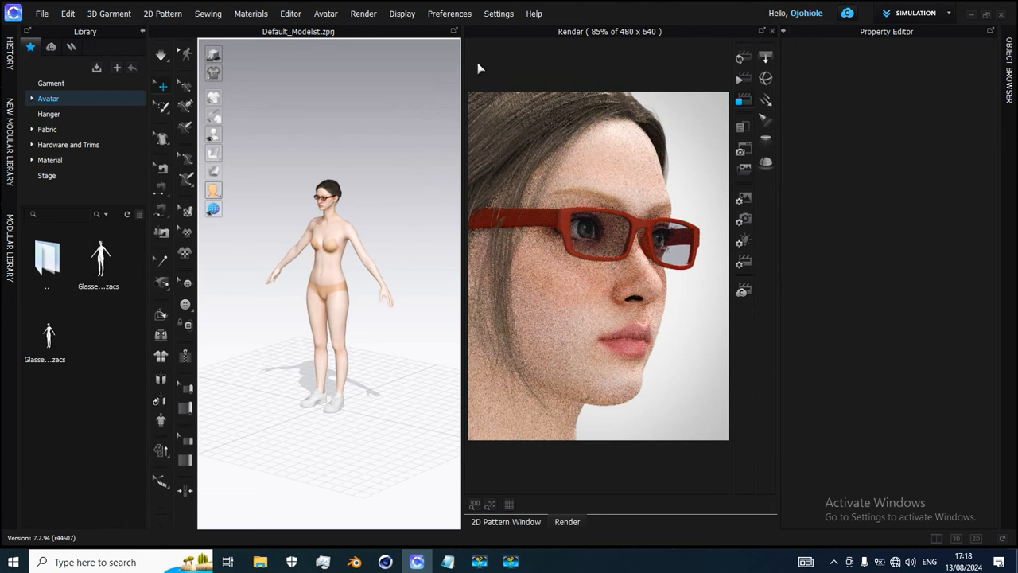
# Check the unit system in the user interface section of the user settings, leaving the settings as they are
pyautogui.click(500, 14)
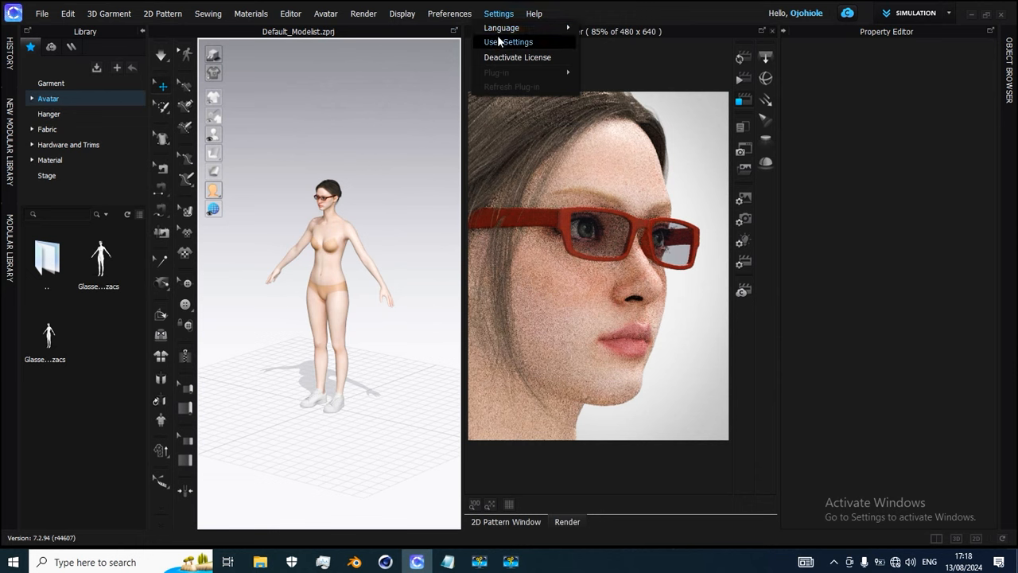
pyautogui.click(498, 40)
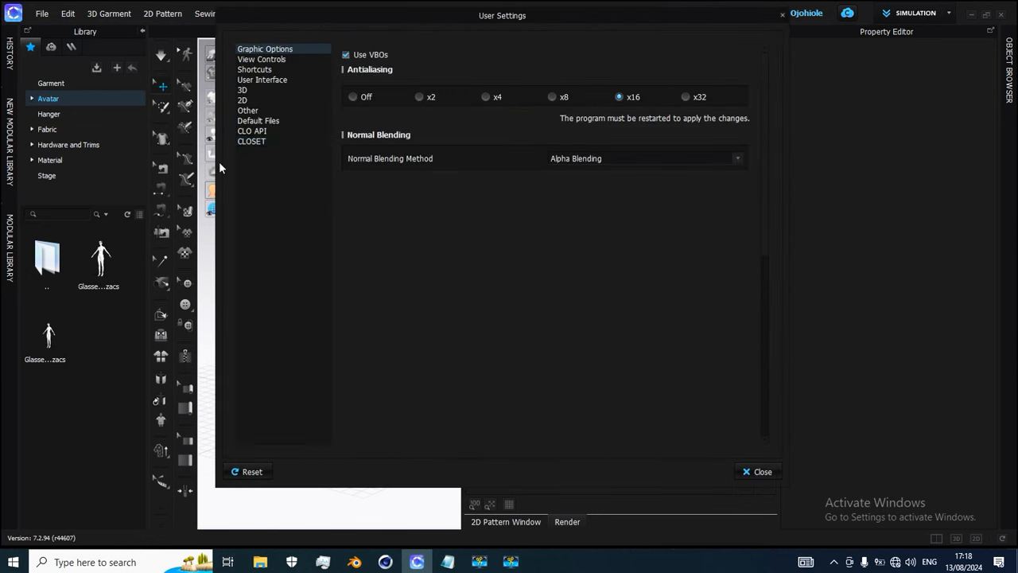
pyautogui.click(252, 81)
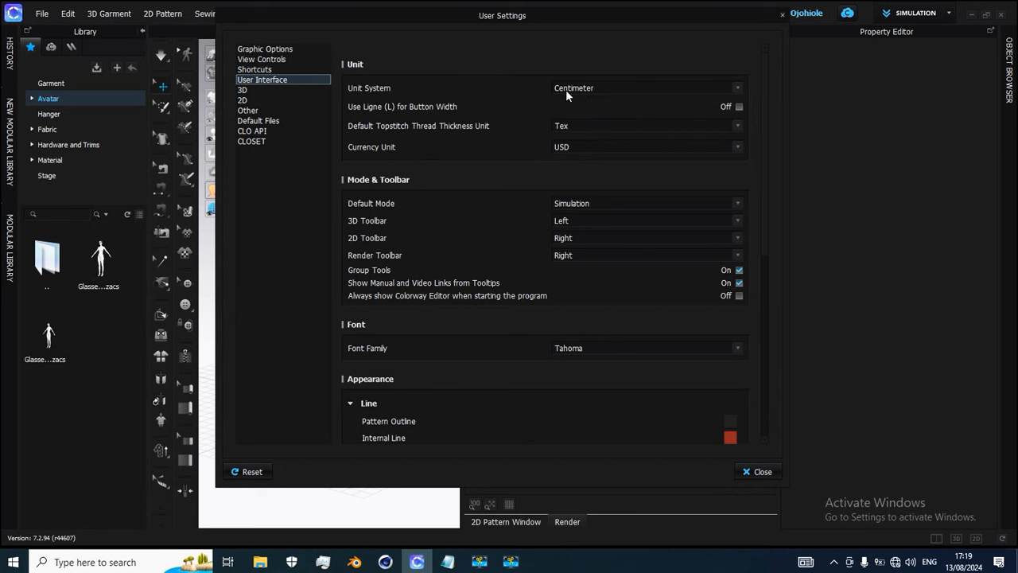
pyautogui.click(783, 14)
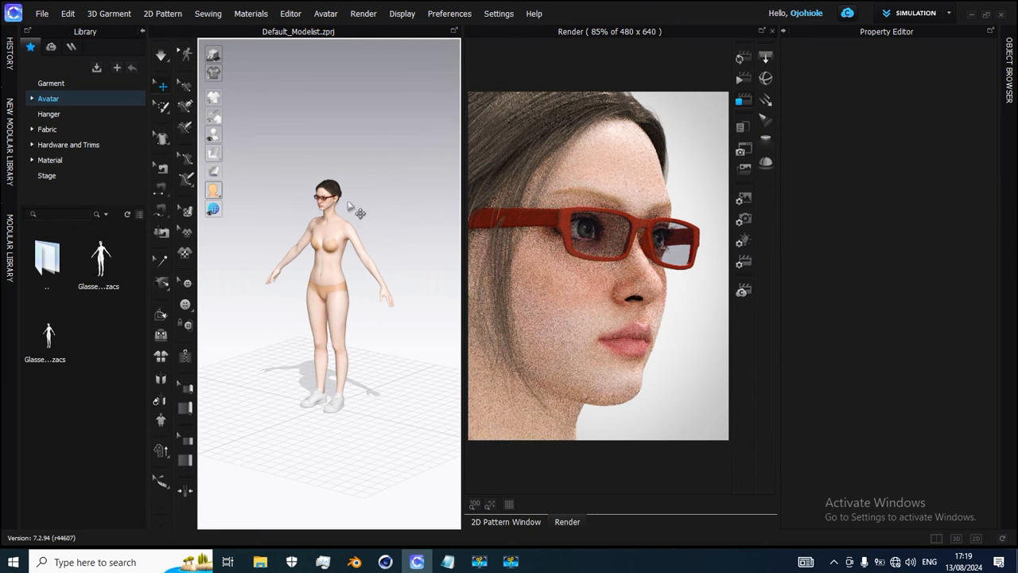
# Delete the current avatar from the 3D scene and load FV2_Mia.avt from the avatar library in its place
pyautogui.click(323, 230)
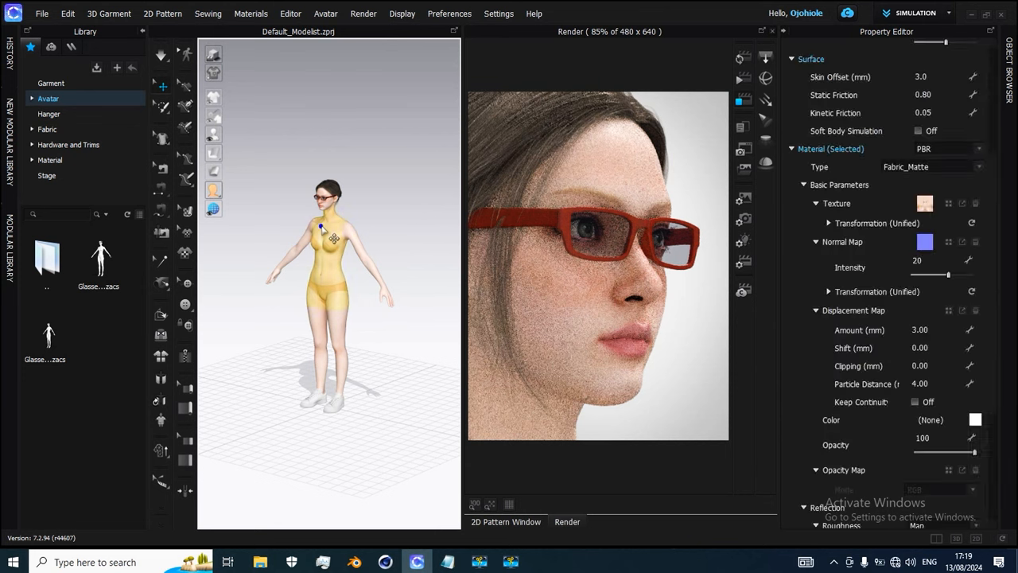
pyautogui.press('Delete')
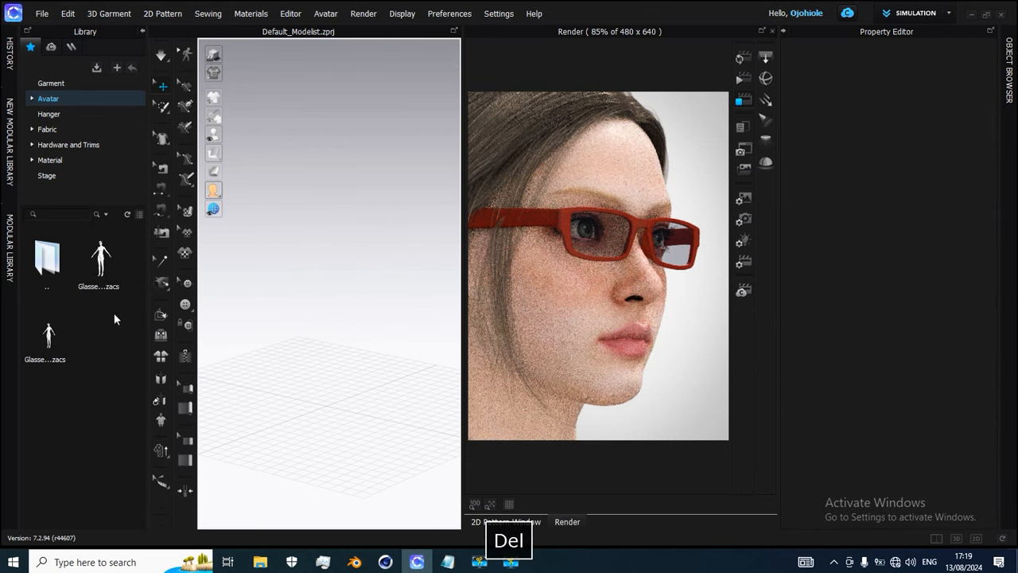
pyautogui.doubleClick(47, 259)
pyautogui.doubleClick(47, 259)
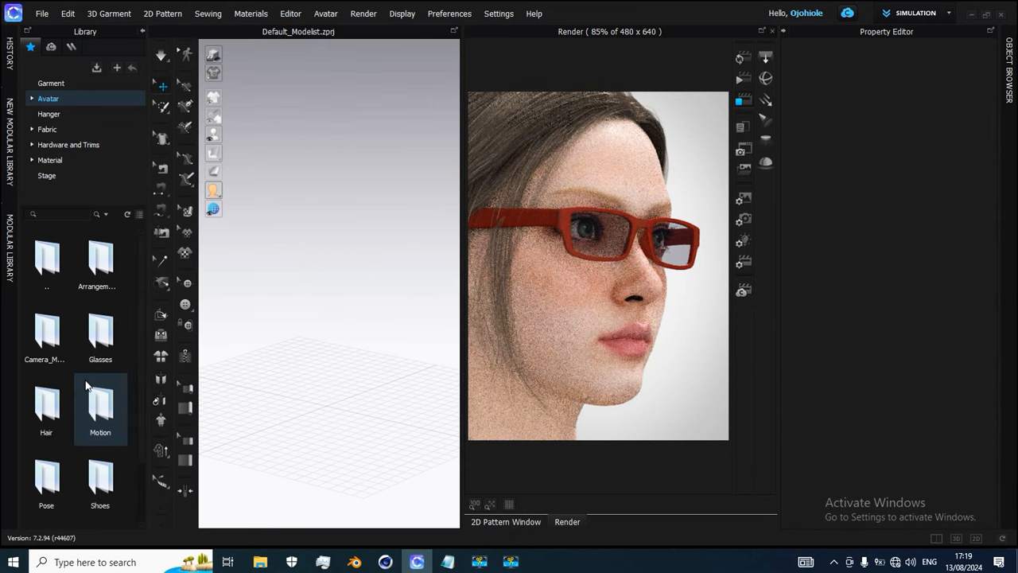
pyautogui.scroll(-2, 107, 459)
pyautogui.moveTo(101, 488); pyautogui.dragTo(292, 346)
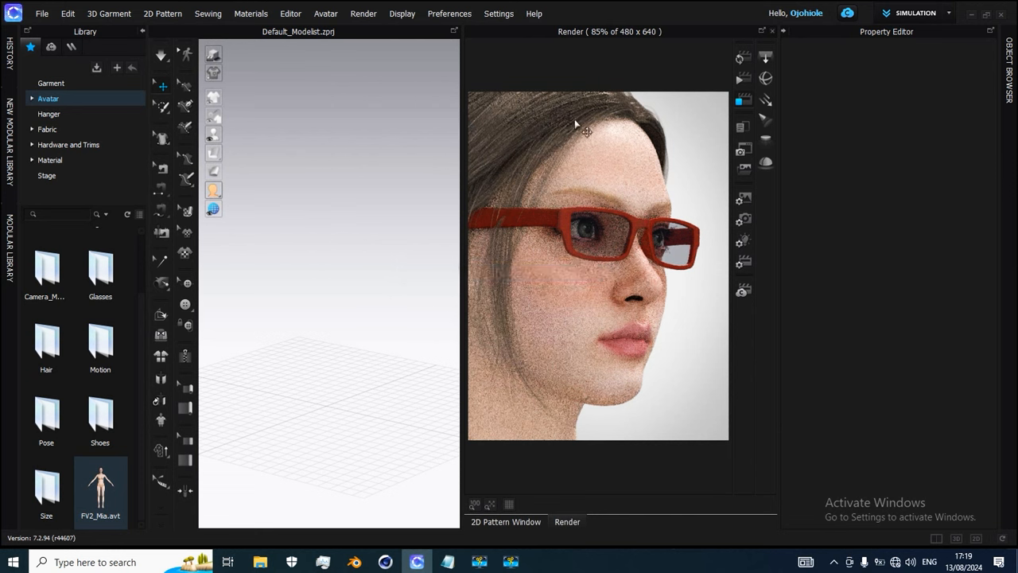
# Close the Render window and collapse the Property Editor to give the 3D and 2D views more room
pyautogui.click(771, 31)
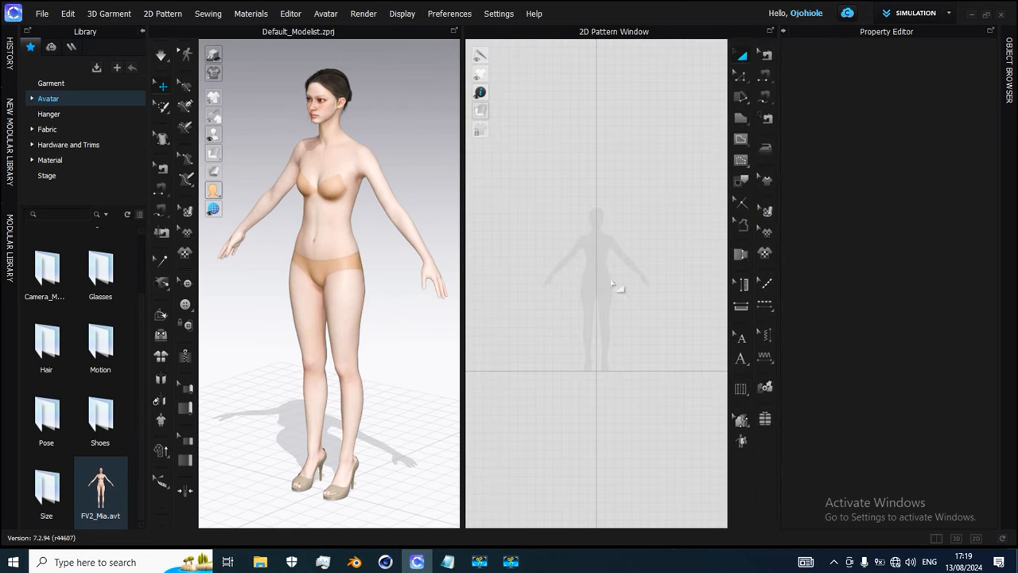
pyautogui.click(784, 32)
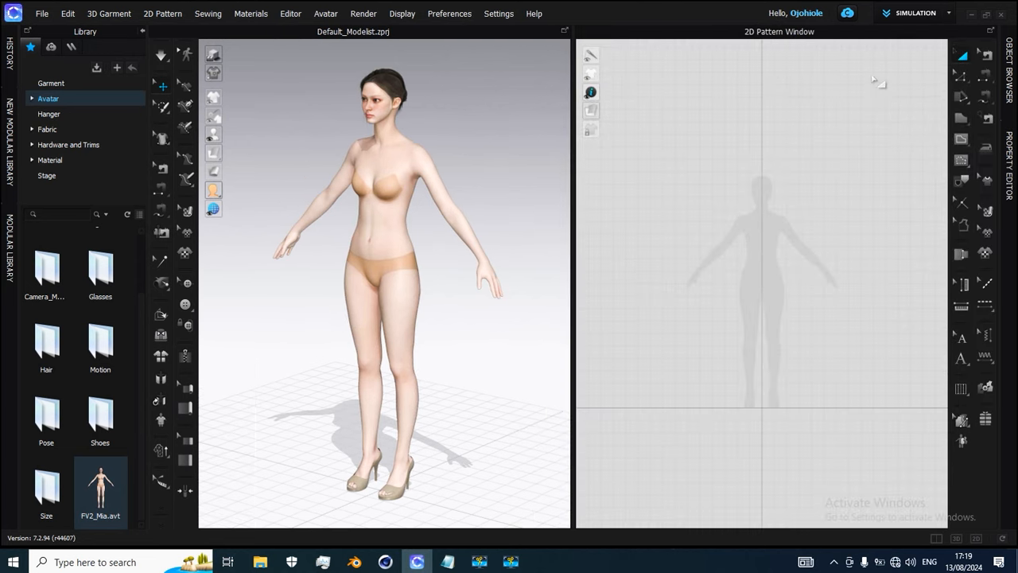
pyautogui.moveTo(432, 233); pyautogui.dragTo(403, 386, button='right')
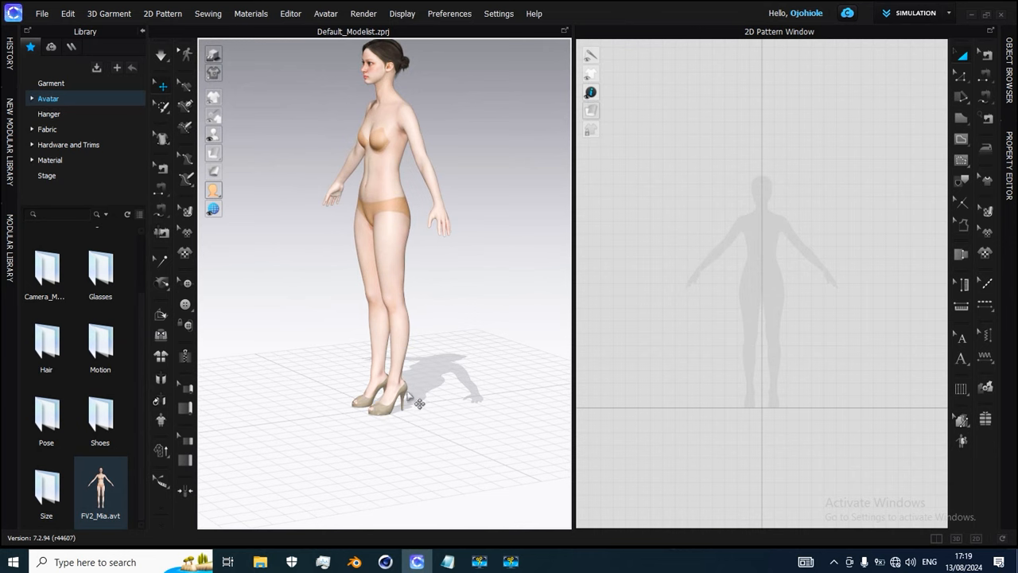
pyautogui.moveTo(447, 277); pyautogui.dragTo(514, 261, button='right')
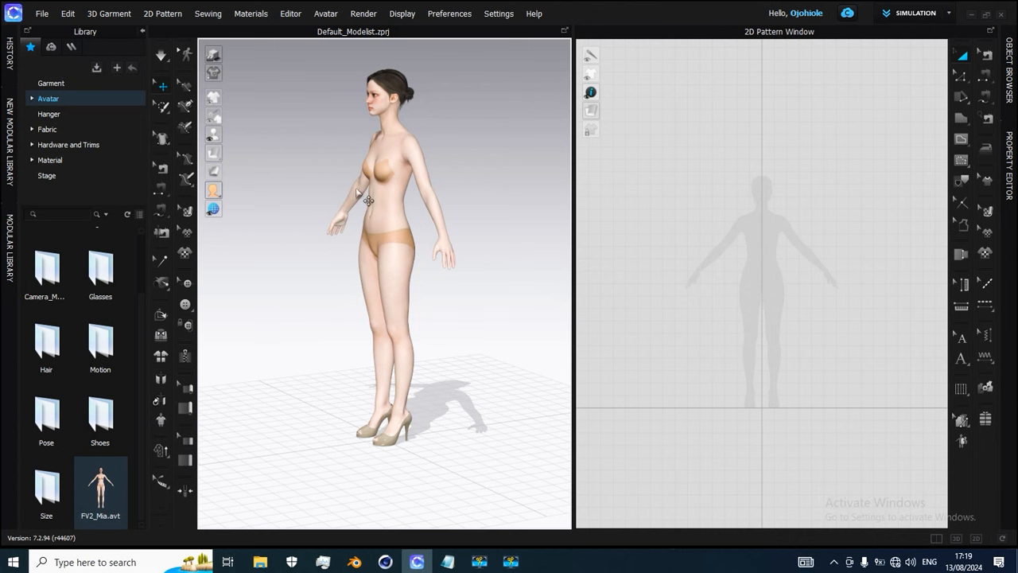
# Start an FBX export of the avatar into the Desktop Avatar folder, overwriting the existing Mia_Heel file
pyautogui.click(43, 13)
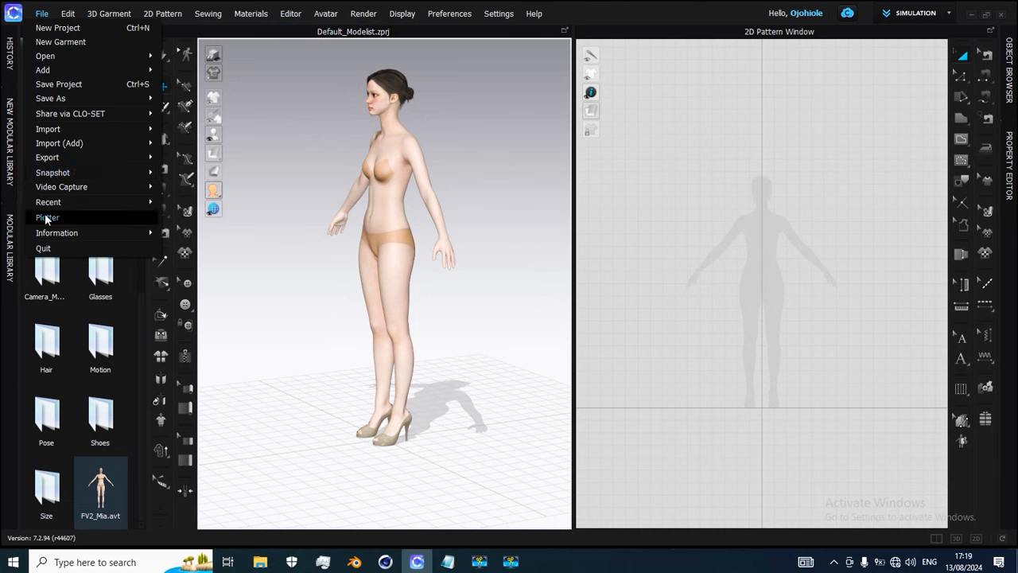
pyautogui.moveTo(64, 155)
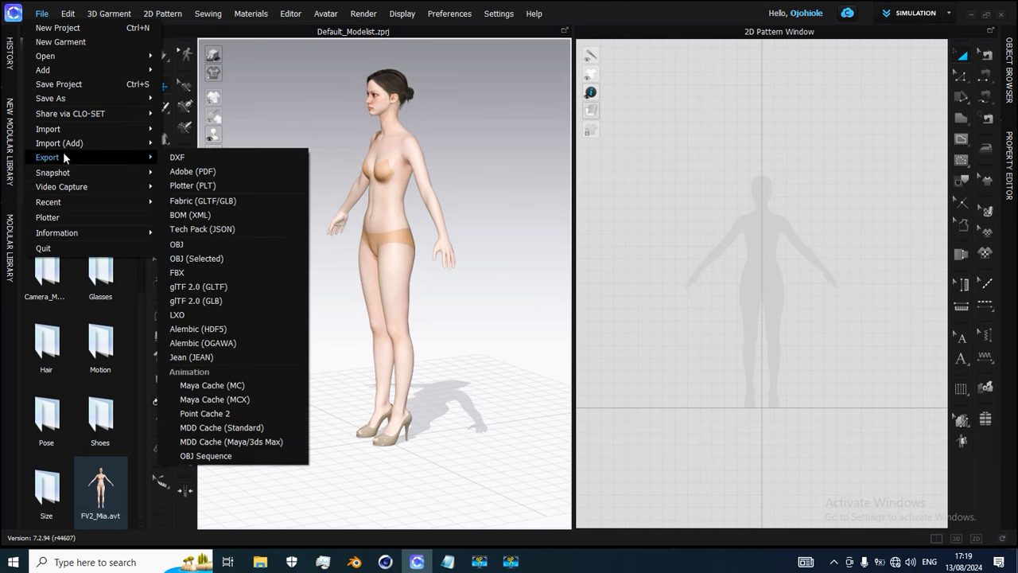
pyautogui.click(181, 273)
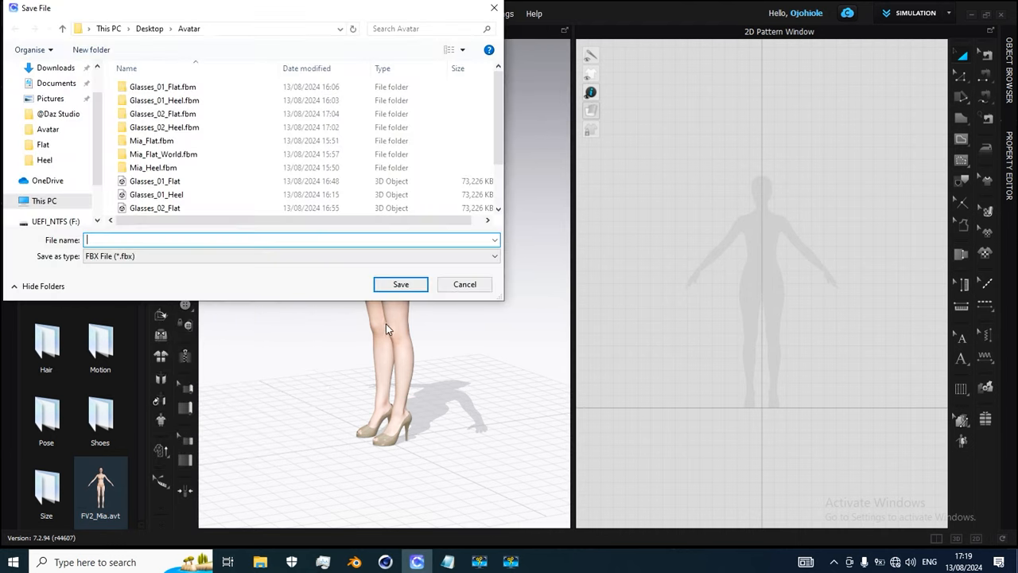
pyautogui.scroll(-2, 185, 156)
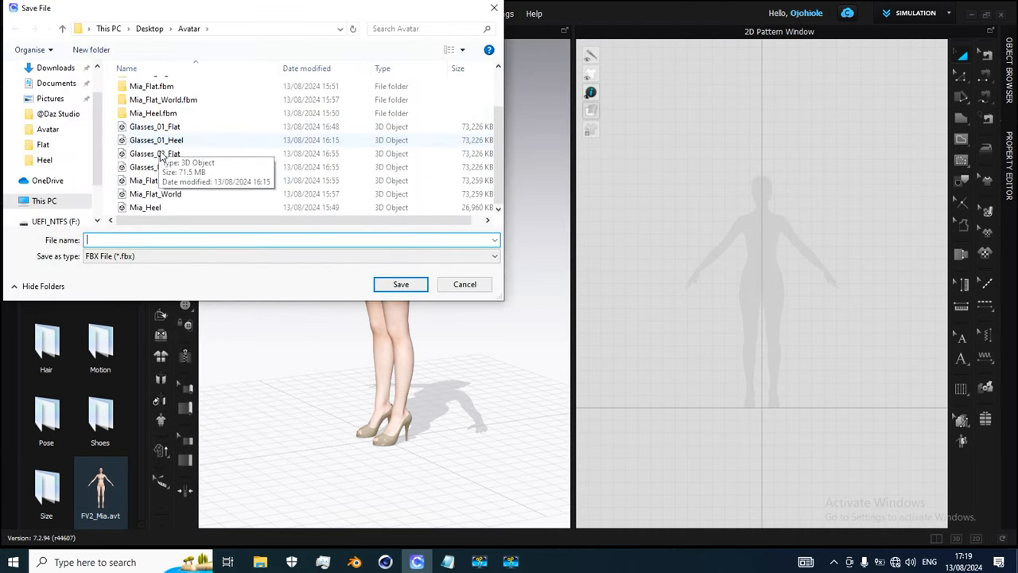
pyautogui.click(142, 209)
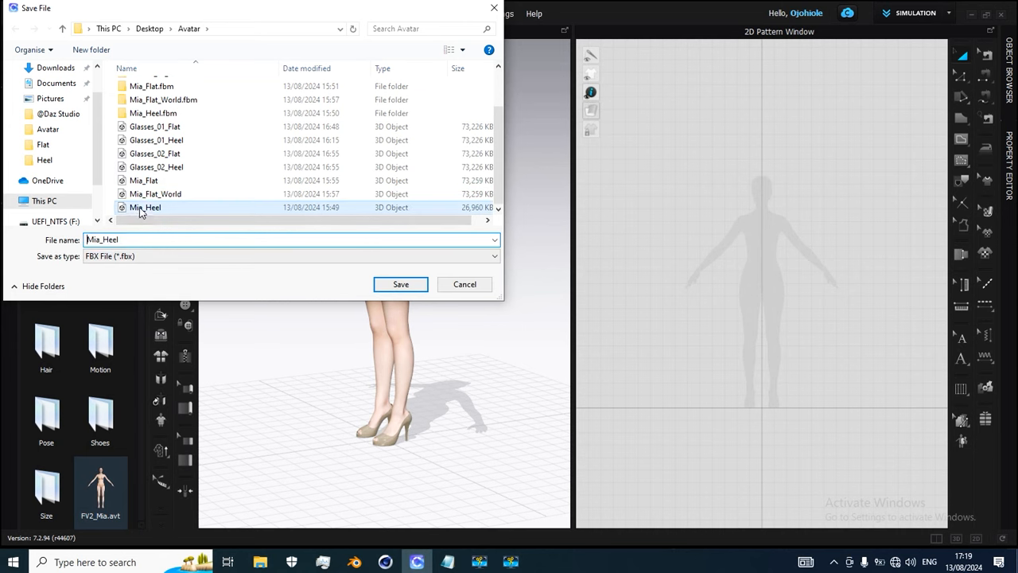
pyautogui.click(400, 284)
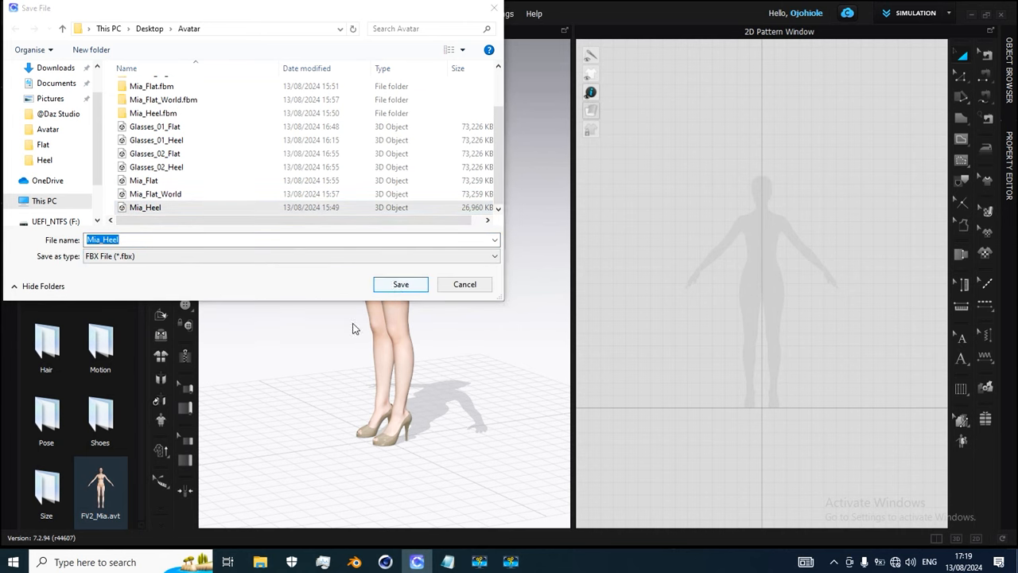
pyautogui.click(539, 280)
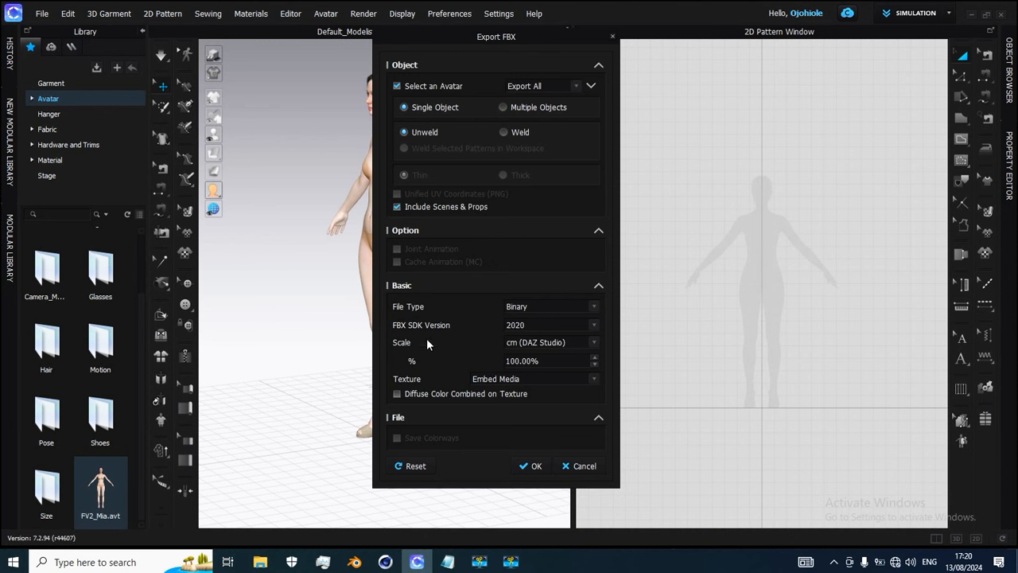
# Set the FBX export scale to cm (DAZ Studio), turn on Diffuse Color Combined on Texture, and run the export
pyautogui.click(594, 342)
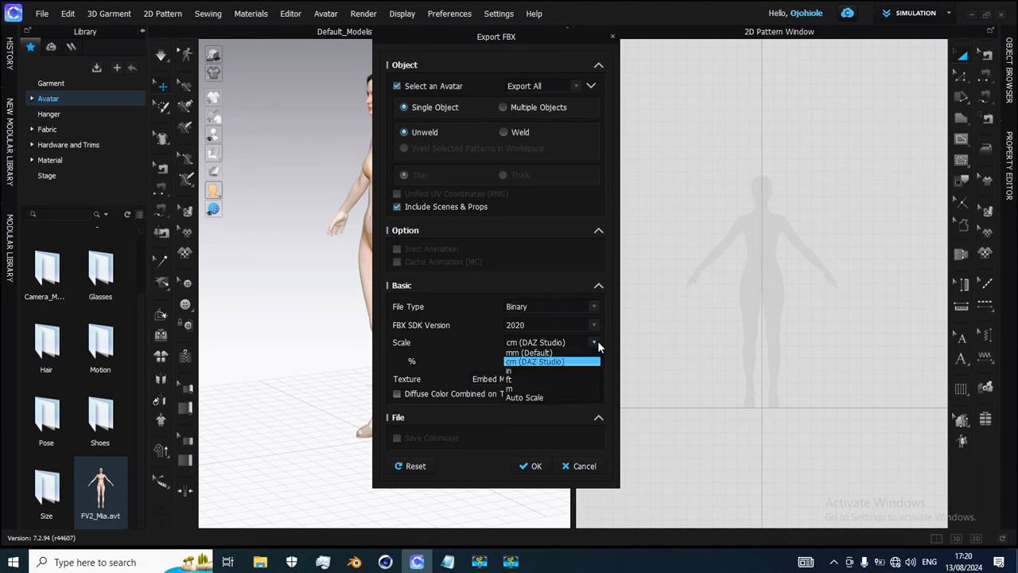
pyautogui.click(522, 352)
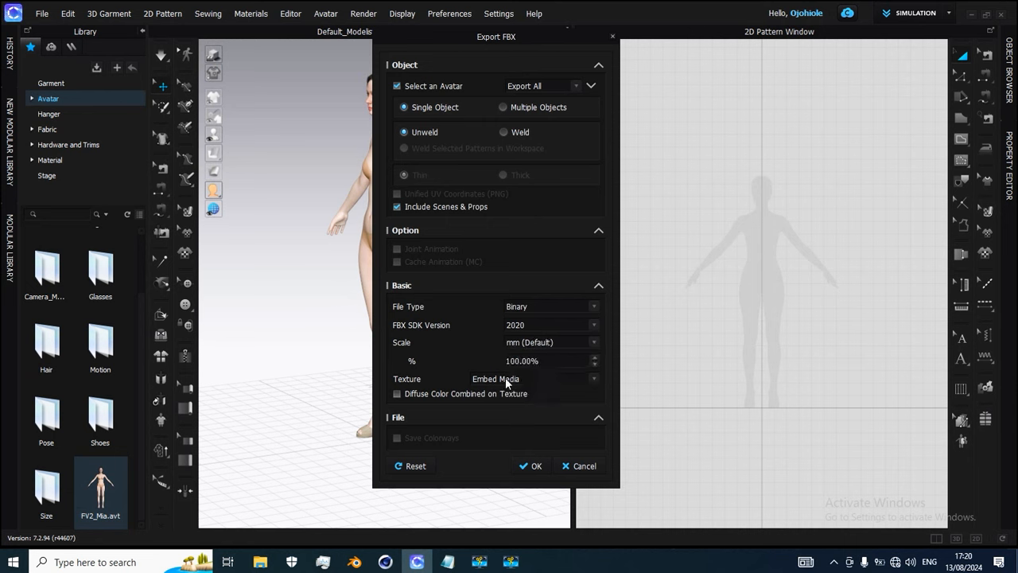
pyautogui.click(511, 342)
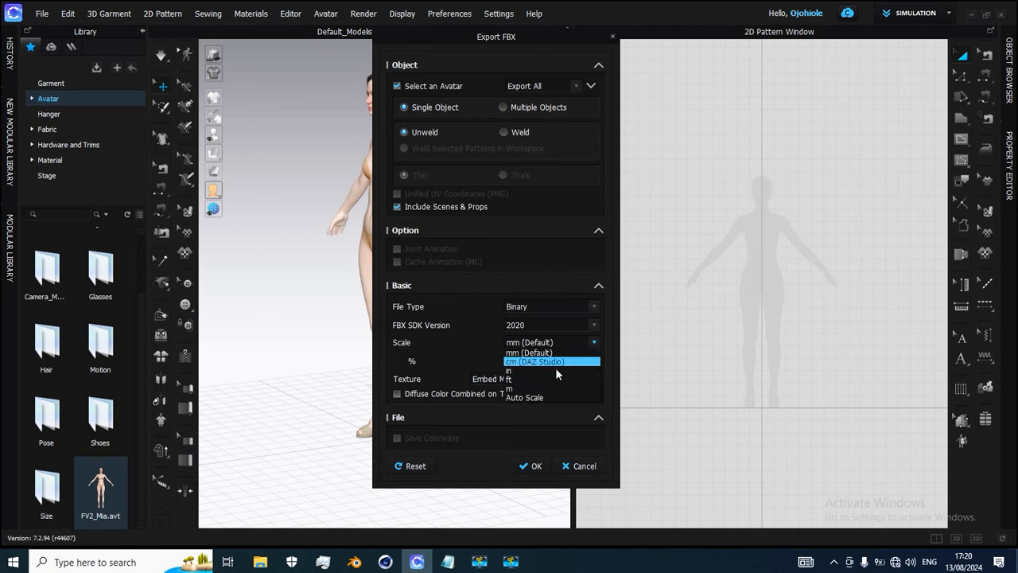
pyautogui.click(515, 362)
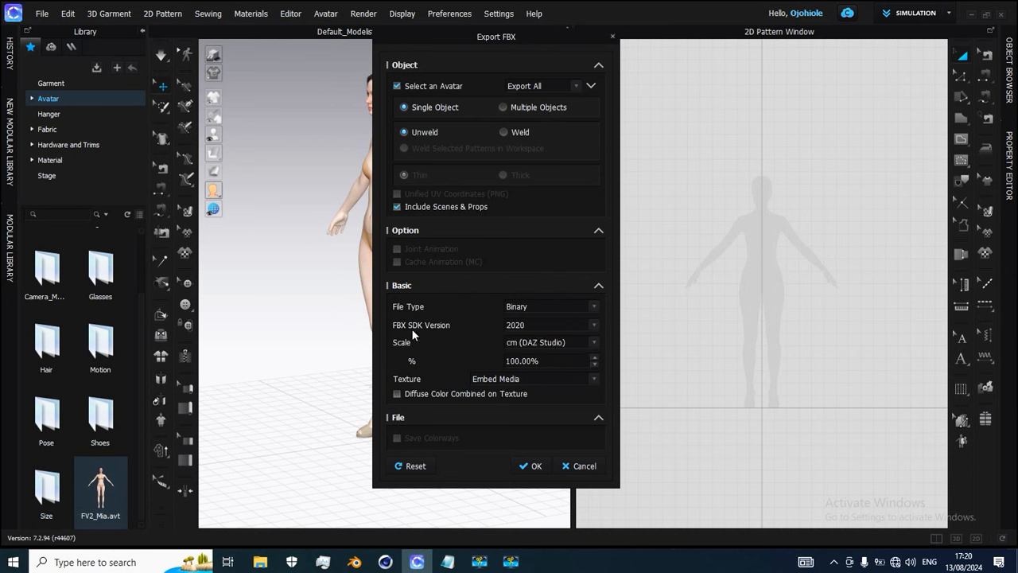
pyautogui.click(396, 394)
pyautogui.click(534, 466)
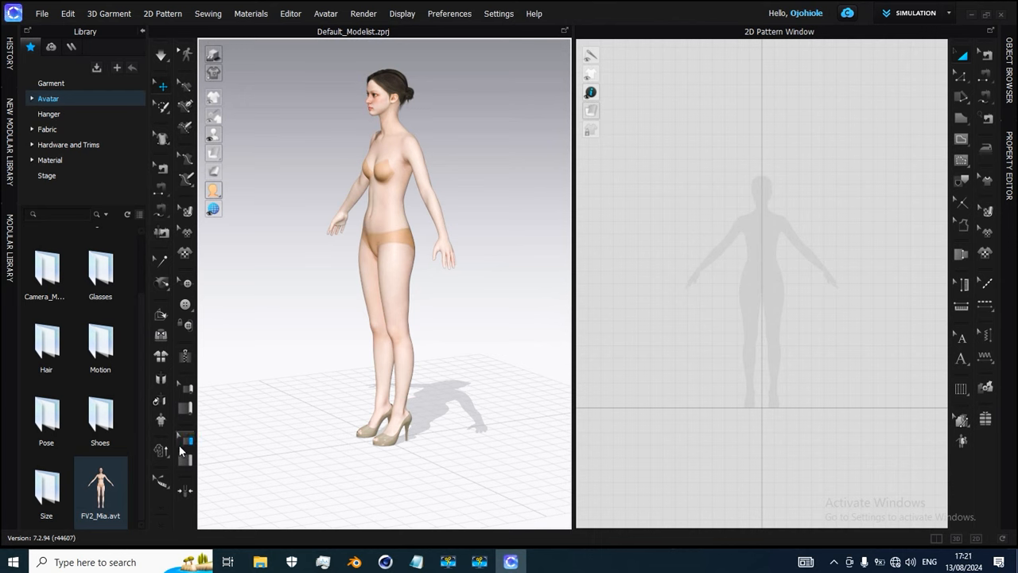
# Replace the avatar's heels with the flat white sneakers from the library's Shoes folder
pyautogui.doubleClick(102, 420)
pyautogui.moveTo(56, 342); pyautogui.dragTo(345, 331)
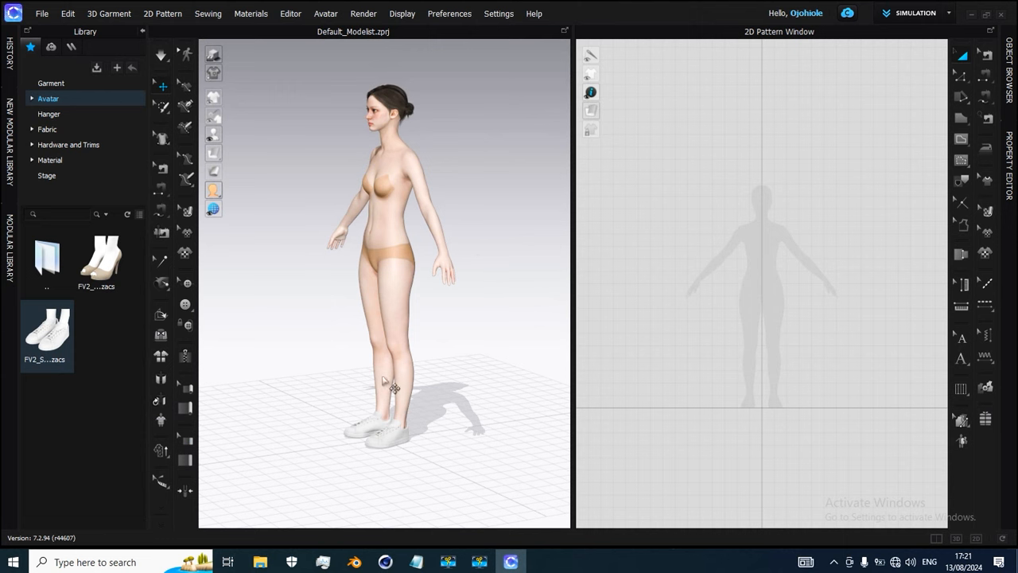
pyautogui.click(50, 15)
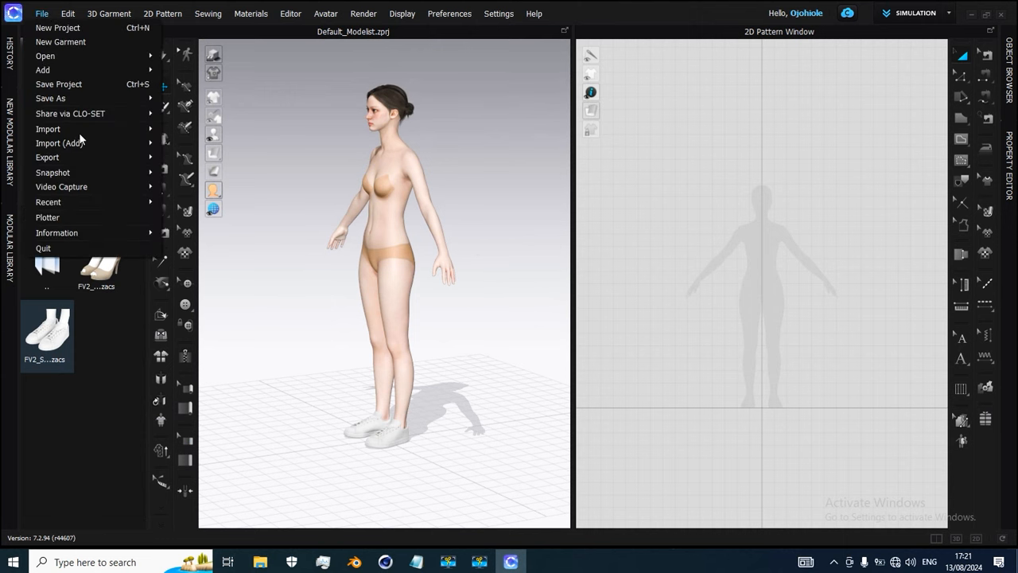
pyautogui.moveTo(64, 162)
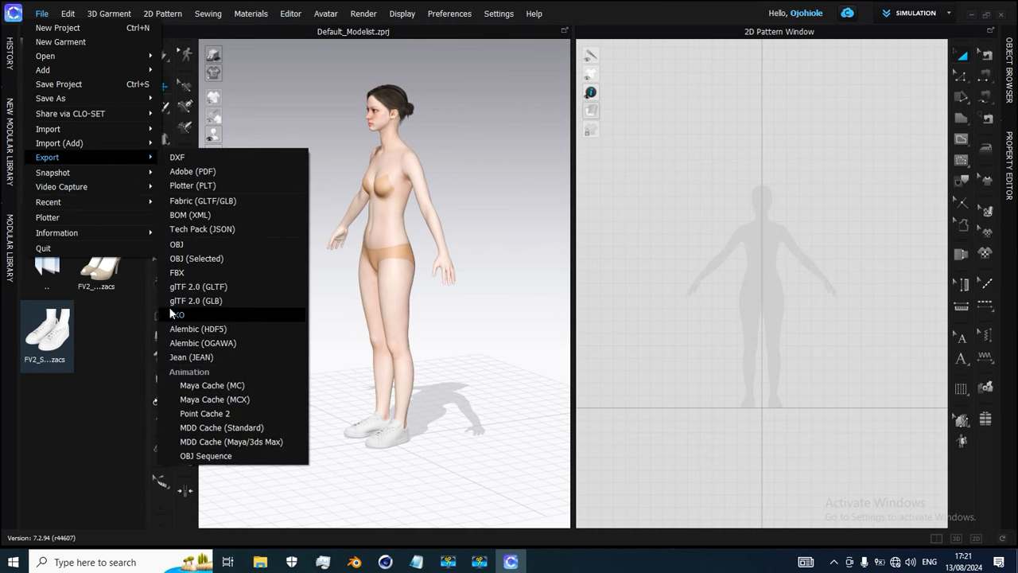
pyautogui.click(177, 273)
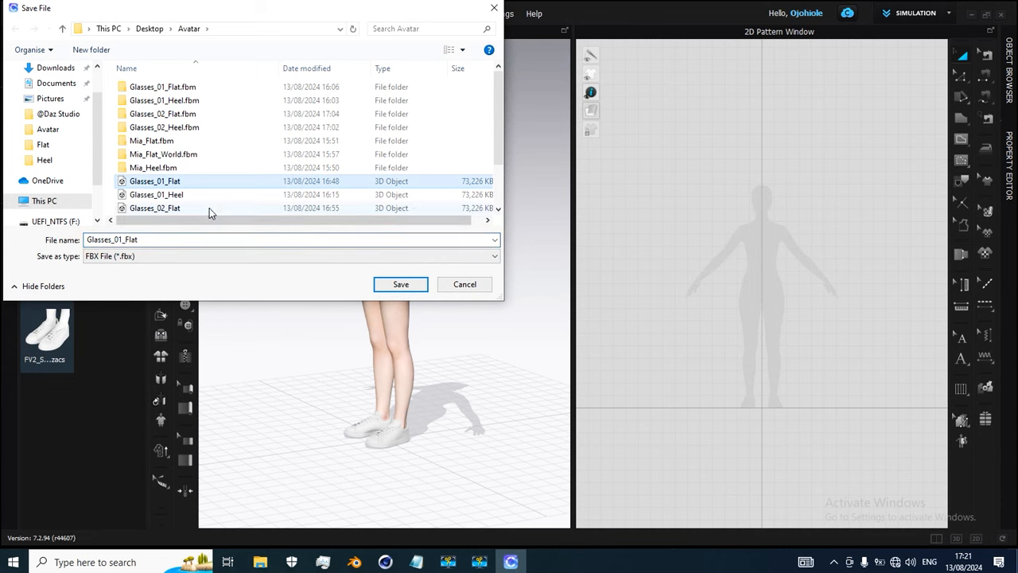
pyautogui.scroll(-2, 199, 186)
pyautogui.click(137, 180)
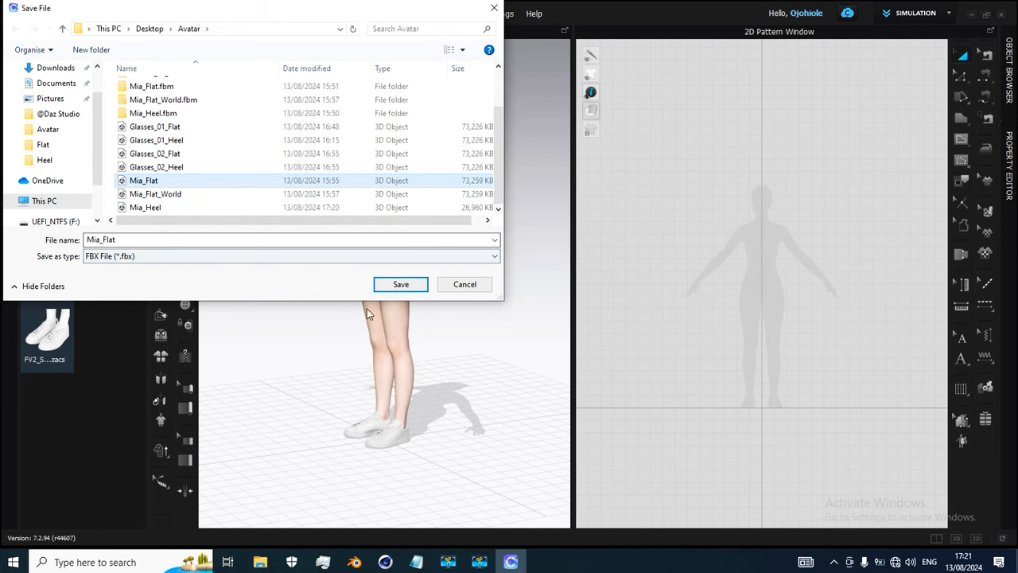
pyautogui.click(494, 8)
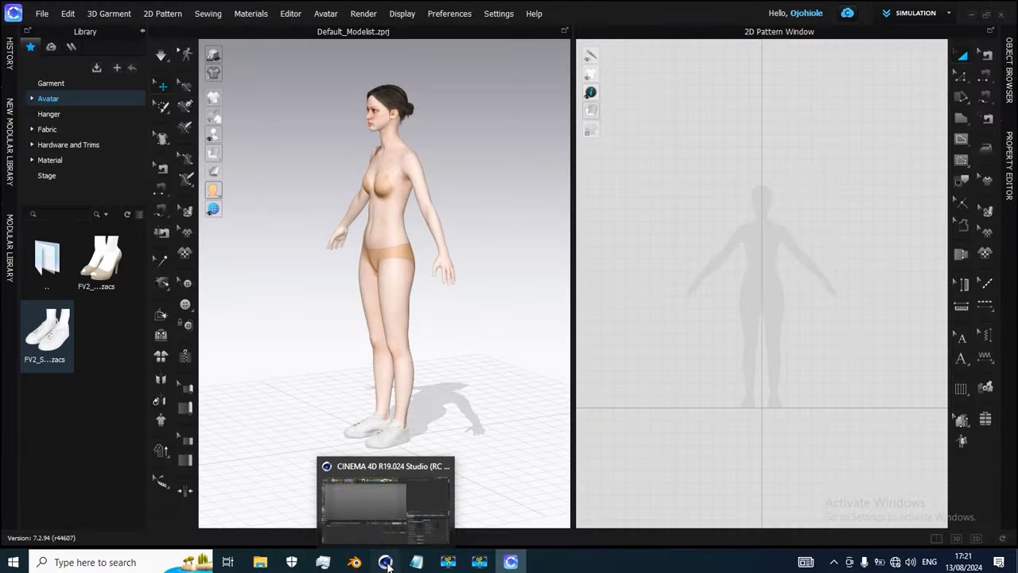
# Switch to the open Cinema 4D project
pyautogui.click(385, 561)
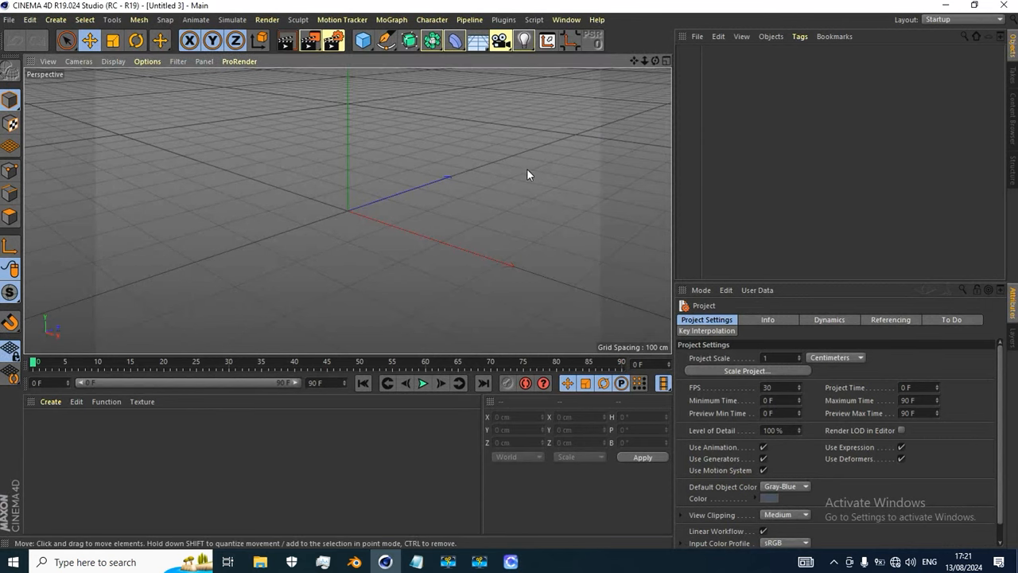
pyautogui.click(9, 19)
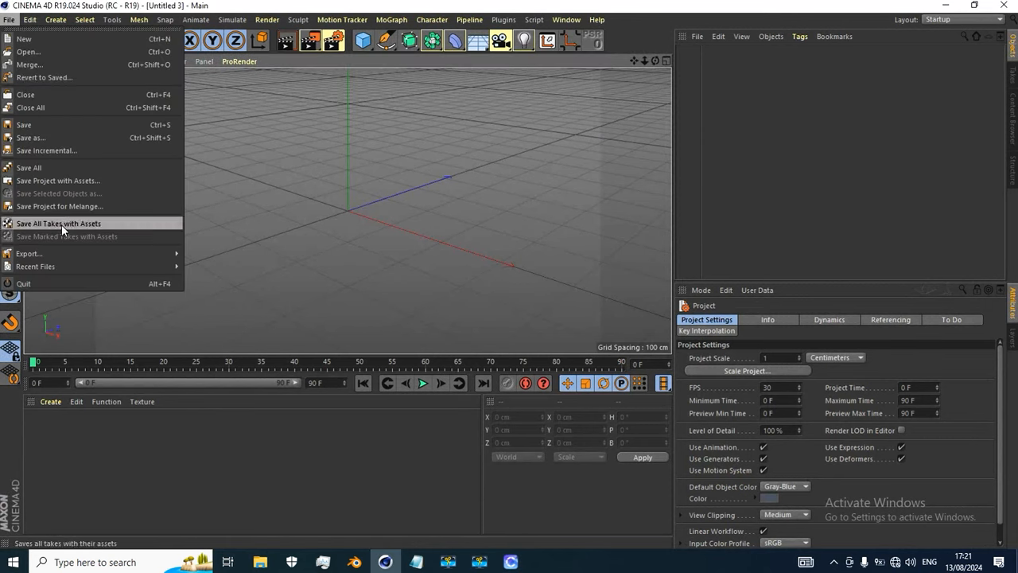
pyautogui.click(267, 220)
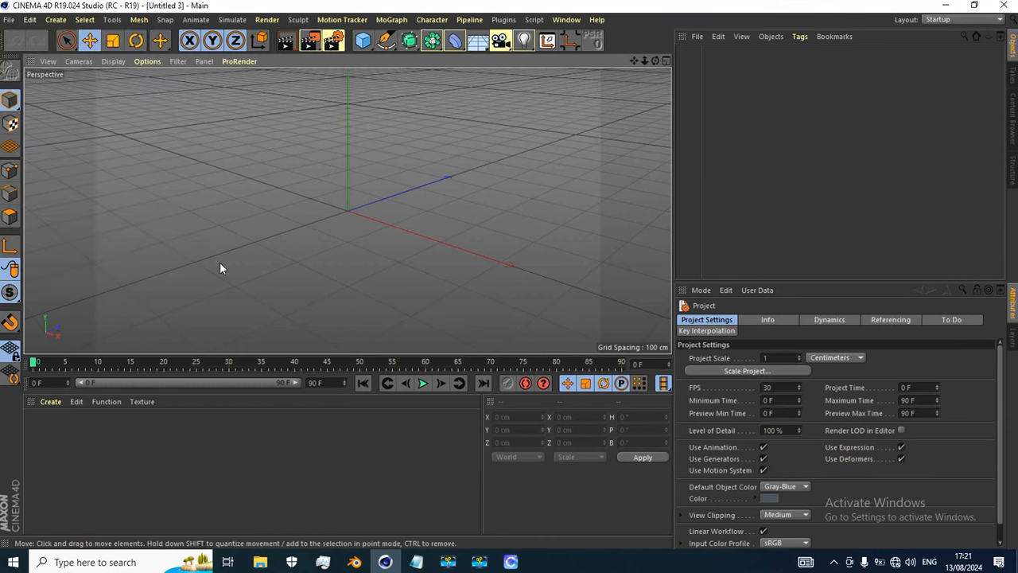
pyautogui.click(30, 20)
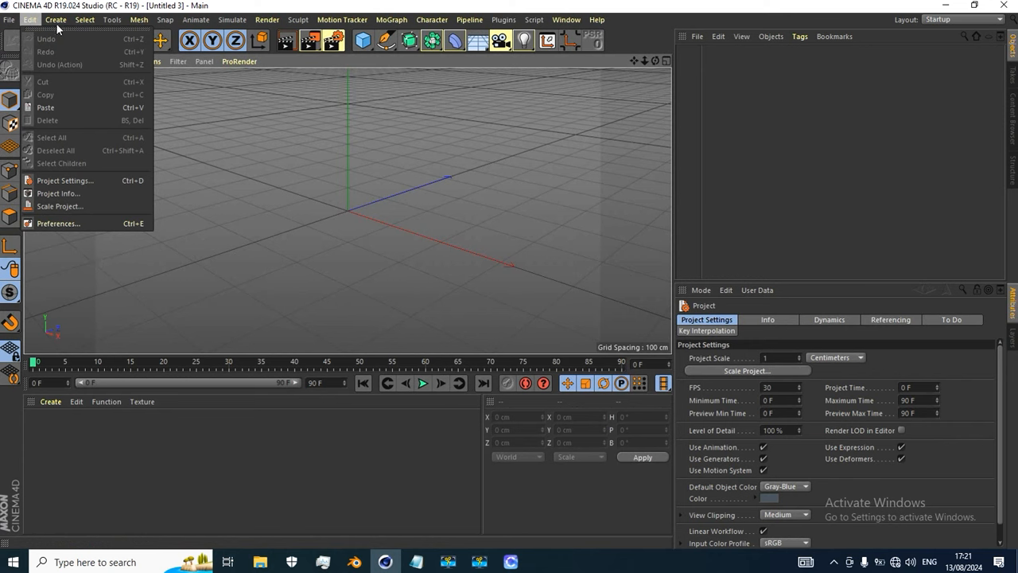
pyautogui.click(29, 20)
pyautogui.click(29, 20)
pyautogui.moveTo(54, 22)
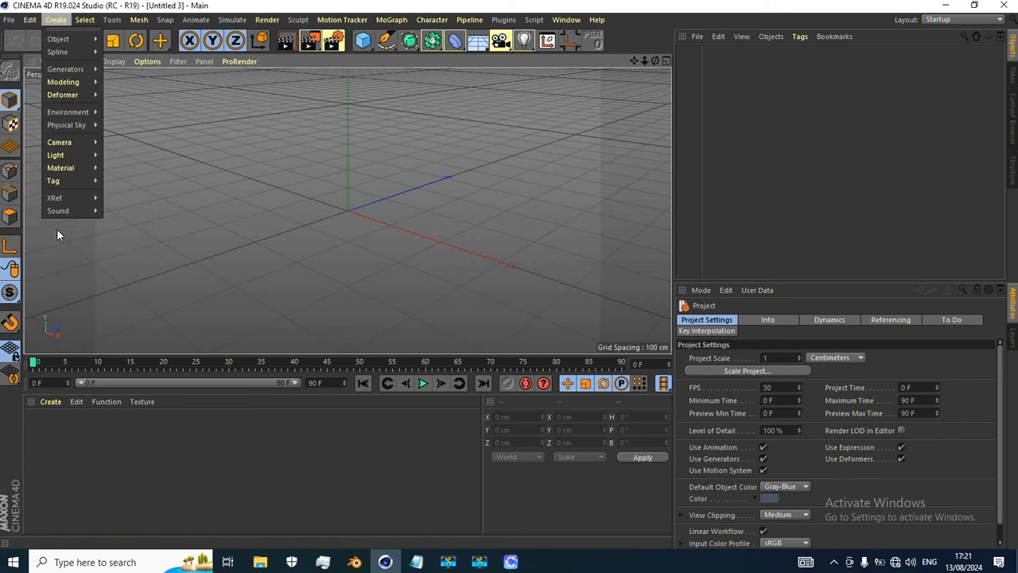
# Check the basic unit display setting in the preferences and close them
pyautogui.click(51, 224)
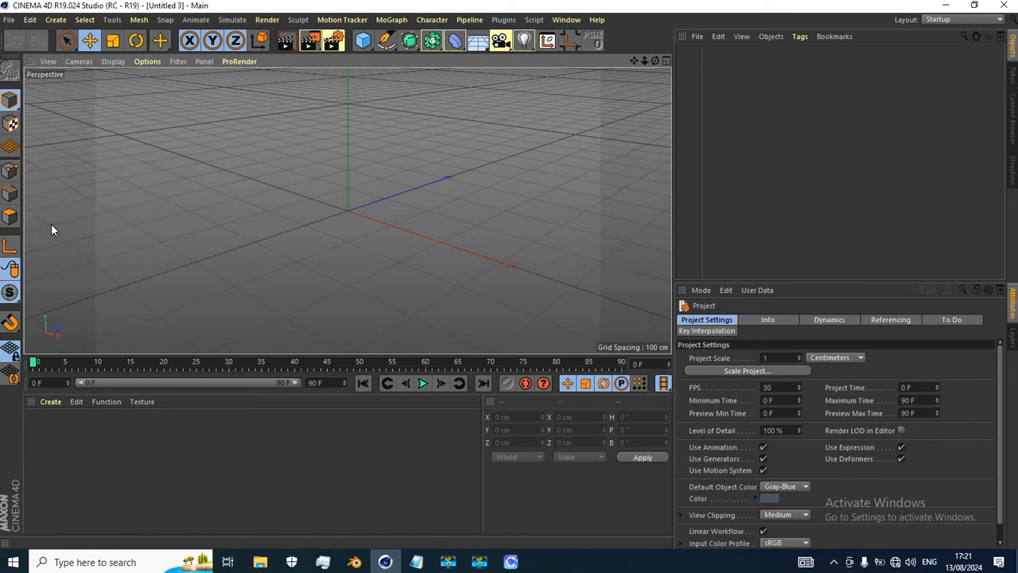
pyautogui.moveTo(120, 59); pyautogui.dragTo(315, 51)
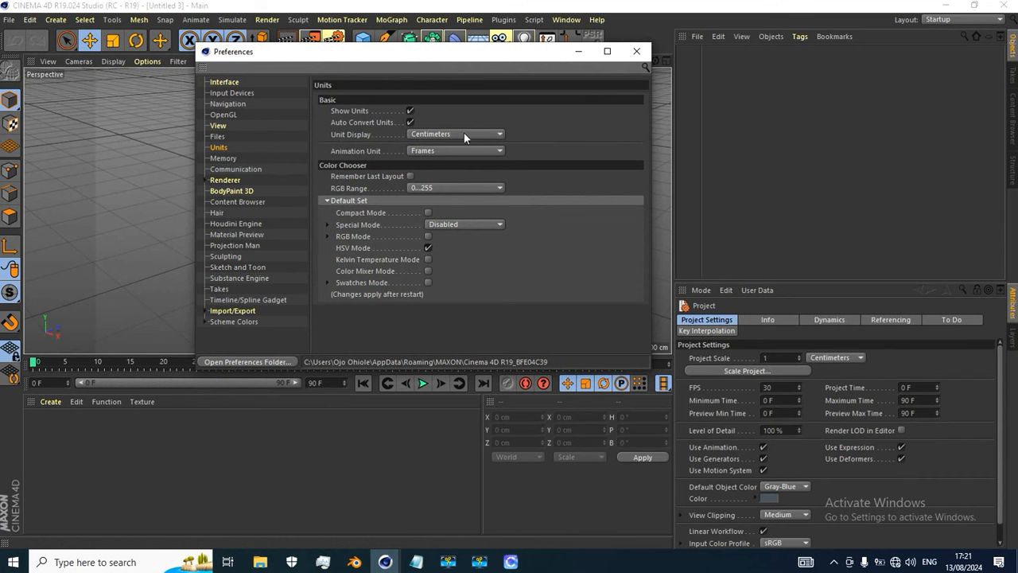
pyautogui.click(637, 50)
# Merge Mia_Heel from the Desktop Avatar folder into the project, with Curves turned off in the FBX import settings
pyautogui.click(10, 20)
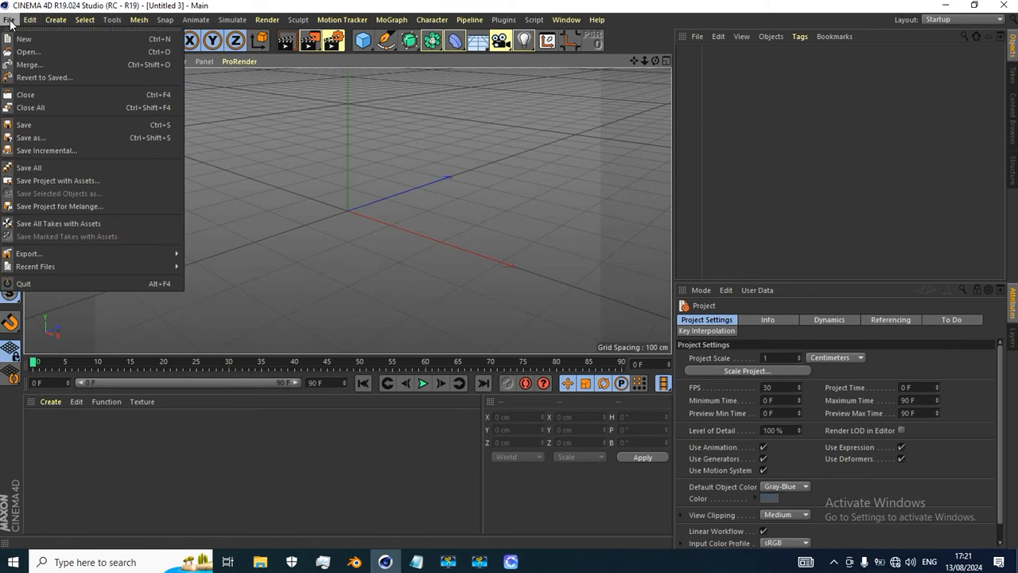
pyautogui.click(24, 64)
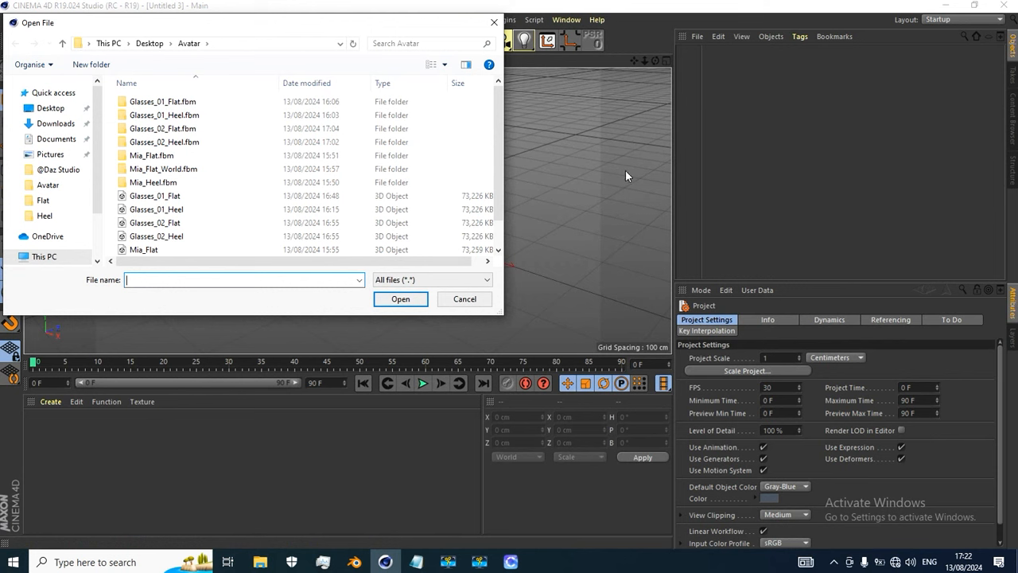
pyautogui.scroll(-1, 199, 167)
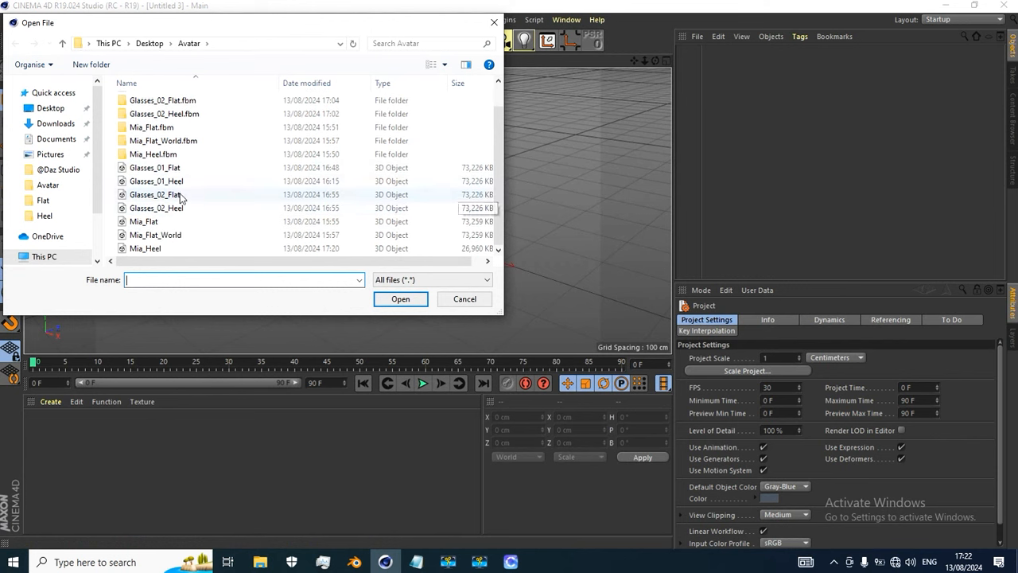
pyautogui.click(140, 251)
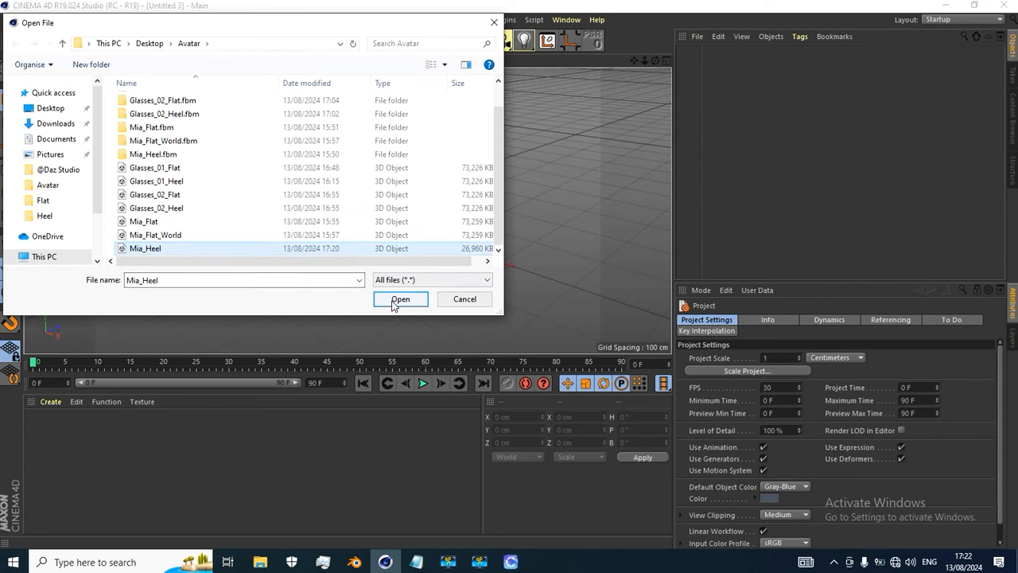
pyautogui.click(397, 300)
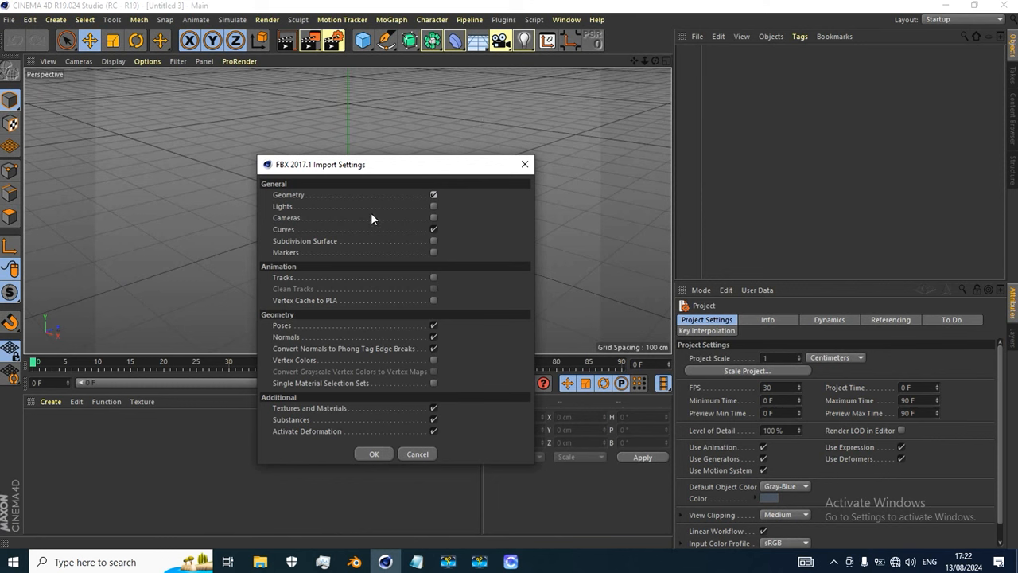
pyautogui.click(432, 229)
pyautogui.click(372, 454)
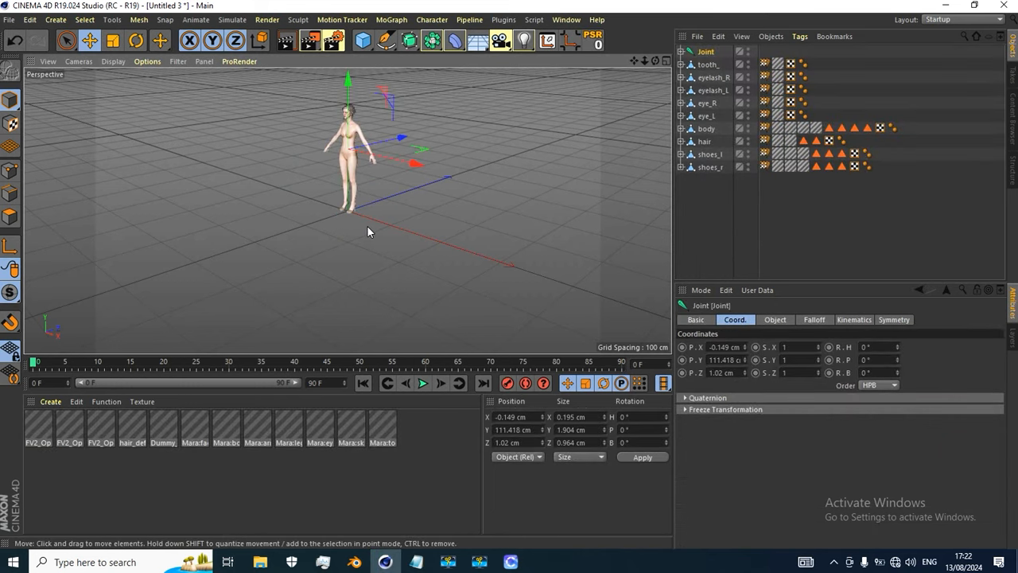
# Examine the imported avatar's heels, body, face and hair from close up and from the side
pyautogui.scroll(6, 370, 228)
pyautogui.scroll(2, 387, 233)
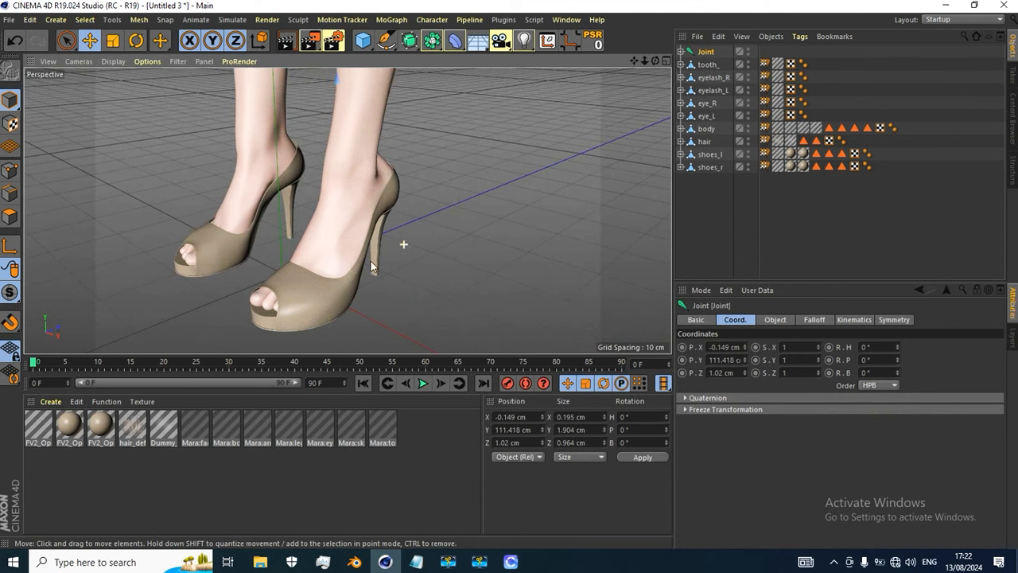
pyautogui.scroll(-10, 393, 238)
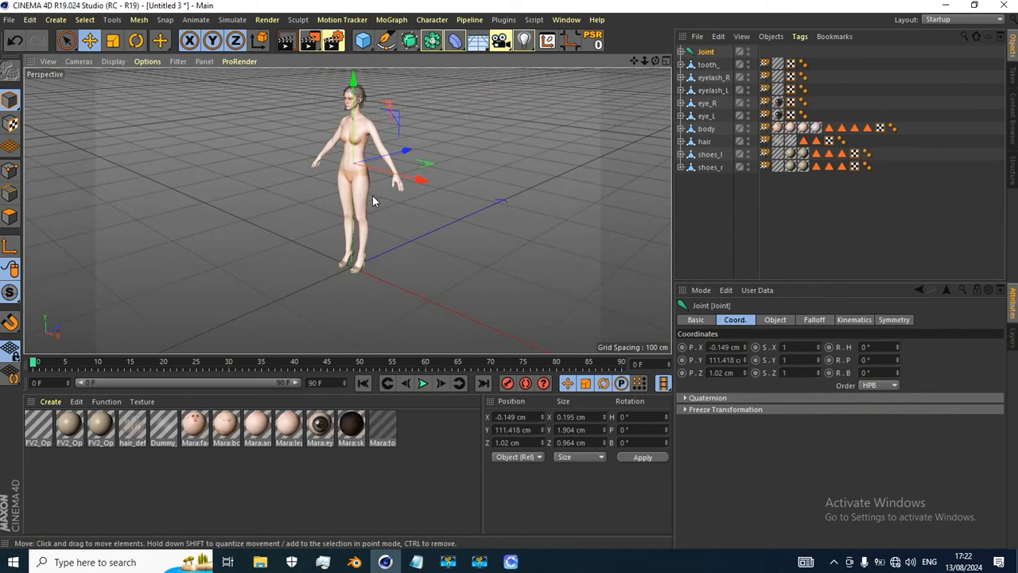
pyautogui.keyDown('alt'); pyautogui.moveTo(374, 199); pyautogui.dragTo(393, 254, button='middle'); pyautogui.keyUp('alt')
pyautogui.keyDown('alt'); pyautogui.moveTo(337, 258); pyautogui.dragTo(391, 238); pyautogui.keyUp('alt')
pyautogui.scroll(5, 373, 150)
pyautogui.scroll(3, 425, 162)
pyautogui.keyDown('alt'); pyautogui.moveTo(425, 162); pyautogui.dragTo(499, 137); pyautogui.keyUp('alt')
pyautogui.scroll(-7, 434, 110)
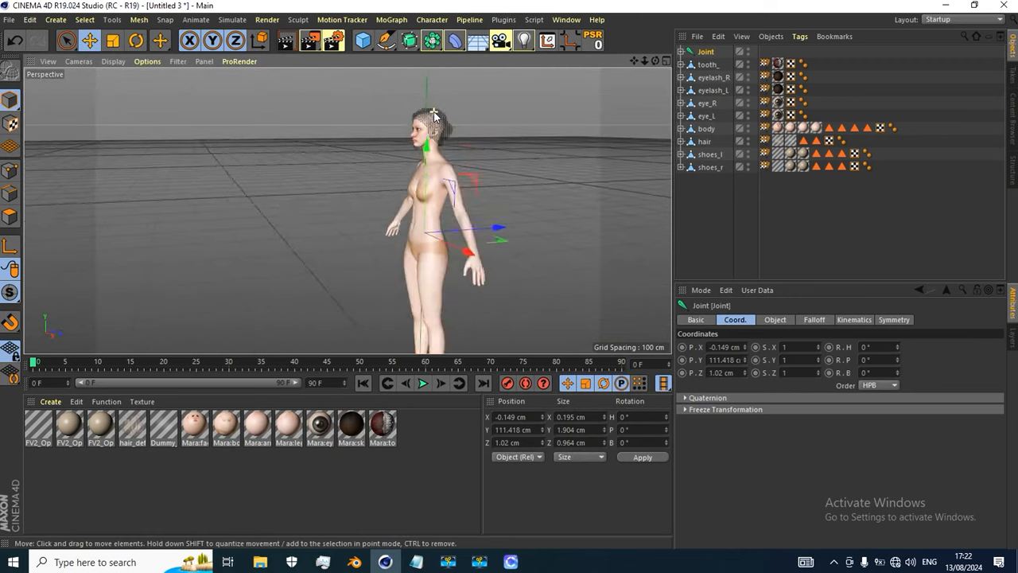
# Delete the hair mesh from the avatar's head
pyautogui.scroll(4, 436, 202)
pyautogui.keyDown('alt'); pyautogui.moveTo(483, 173); pyautogui.dragTo(465, 270); pyautogui.keyUp('alt')
pyautogui.click(432, 107)
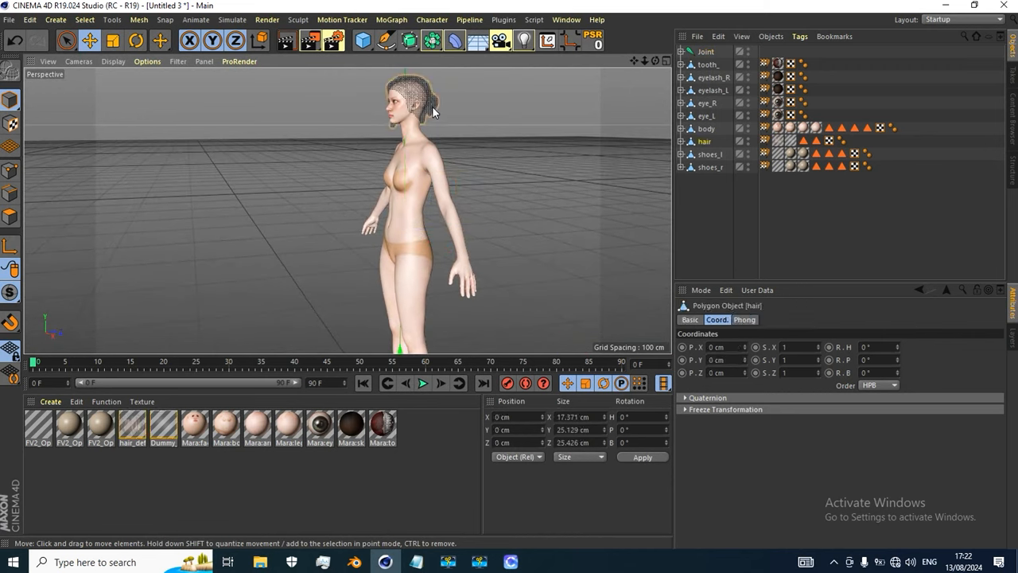
pyautogui.press('Delete')
# Delete both high-heeled shoes from the avatar's feet
pyautogui.scroll(-4, 426, 199)
pyautogui.scroll(5, 414, 301)
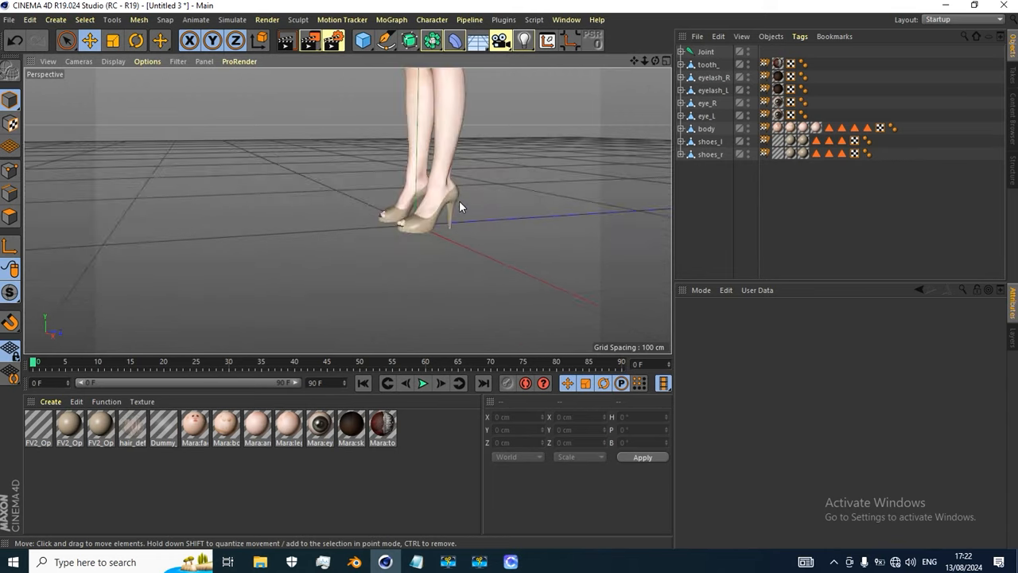
pyautogui.scroll(3, 454, 209)
pyautogui.click(445, 217)
pyautogui.press('Delete')
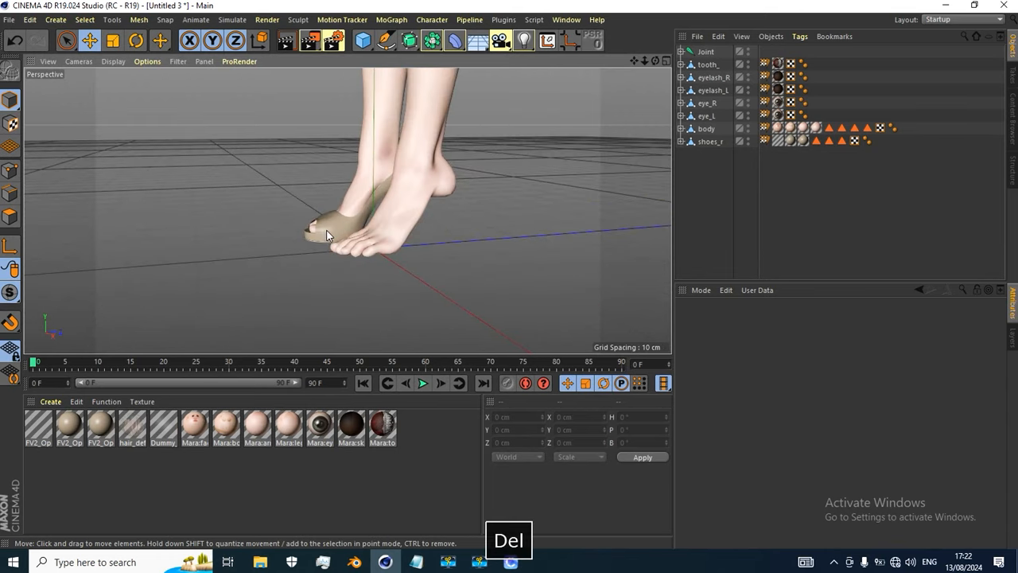
pyautogui.click(326, 234)
pyautogui.press('Delete')
# Inspect the avatar without hair and shoes, checking the face up close and the full body from several angles
pyautogui.scroll(-8, 360, 252)
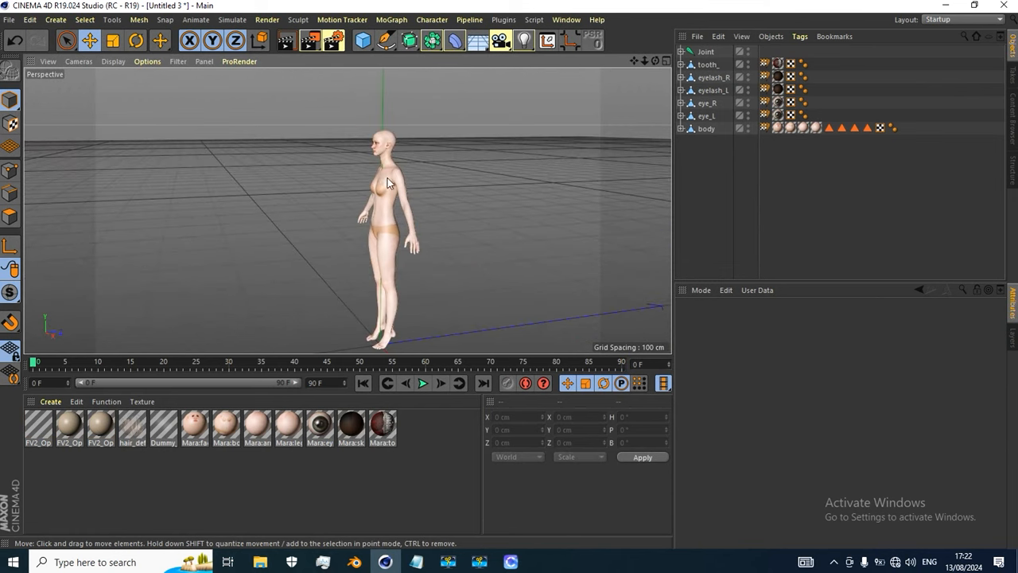
pyautogui.keyDown('alt'); pyautogui.moveTo(410, 176); pyautogui.dragTo(389, 154); pyautogui.keyUp('alt')
pyautogui.scroll(6, 374, 144)
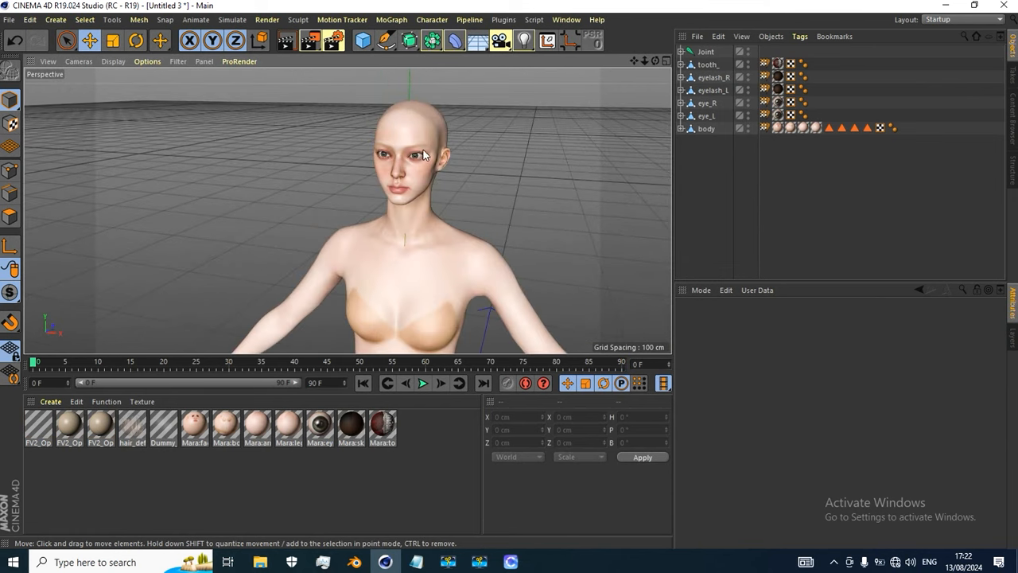
pyautogui.scroll(3, 382, 175)
pyautogui.scroll(-10, 392, 191)
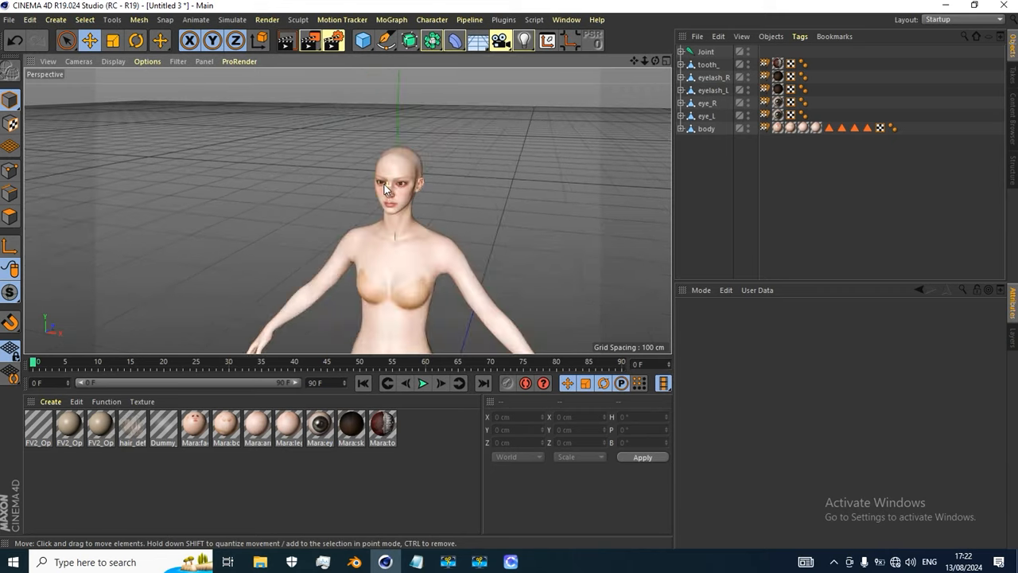
pyautogui.scroll(8, 410, 194)
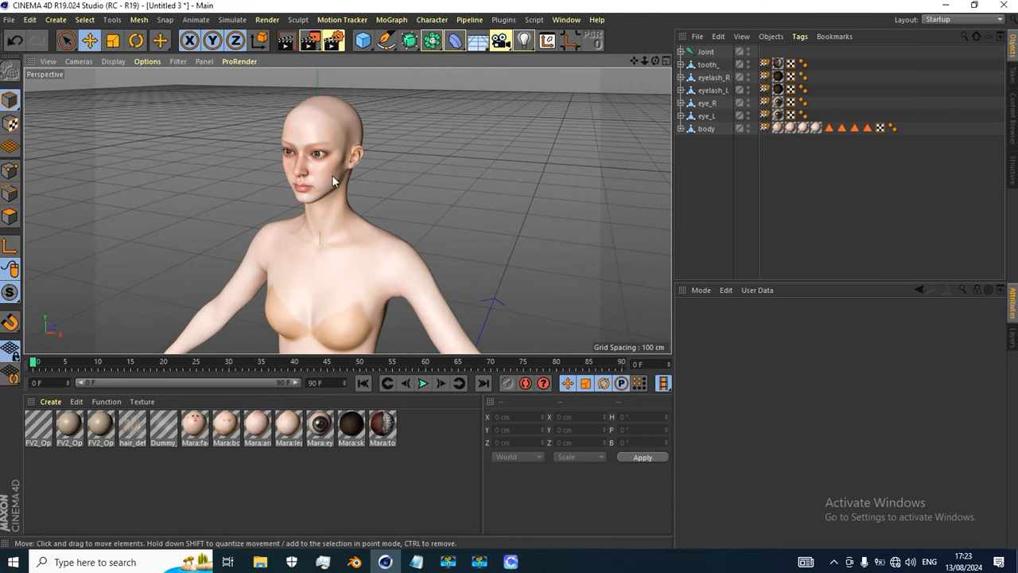
pyautogui.scroll(-10, 325, 161)
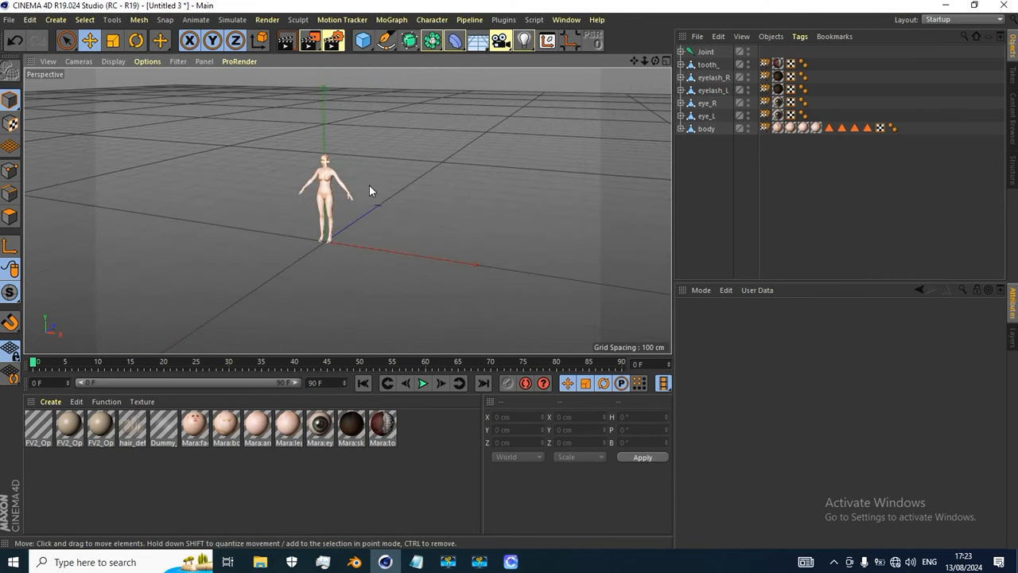
pyautogui.keyDown('alt'); pyautogui.moveTo(369, 184); pyautogui.dragTo(297, 184); pyautogui.keyUp('alt')
pyautogui.scroll(3, 320, 175)
pyautogui.scroll(5, 319, 178)
pyautogui.scroll(-5, 164, 119)
# Try to merge Mia_Flat from the Avatar folder with the current FBX import settings, and delete the imported Glasses_Flat object
pyautogui.click(8, 20)
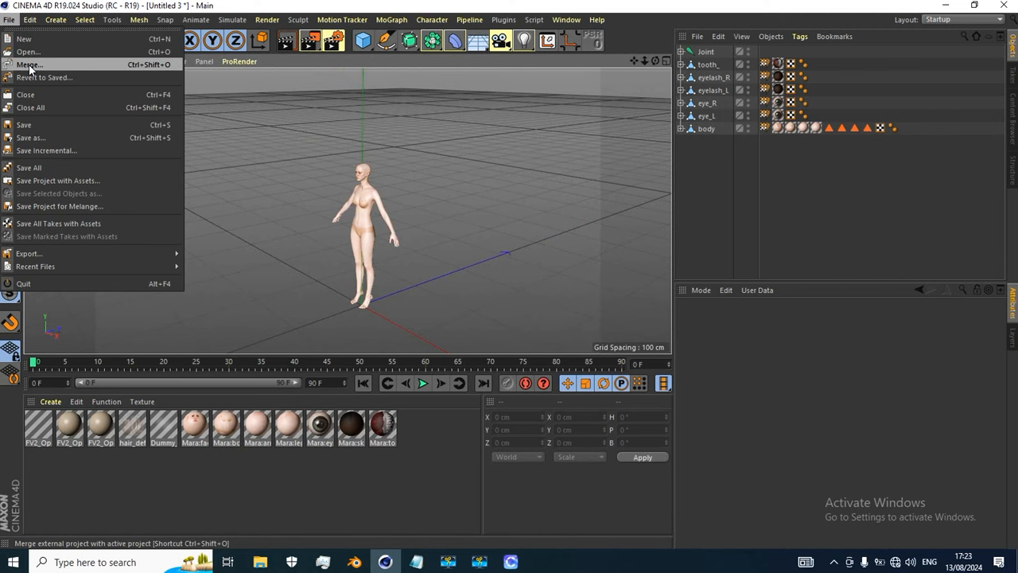
pyautogui.click(30, 65)
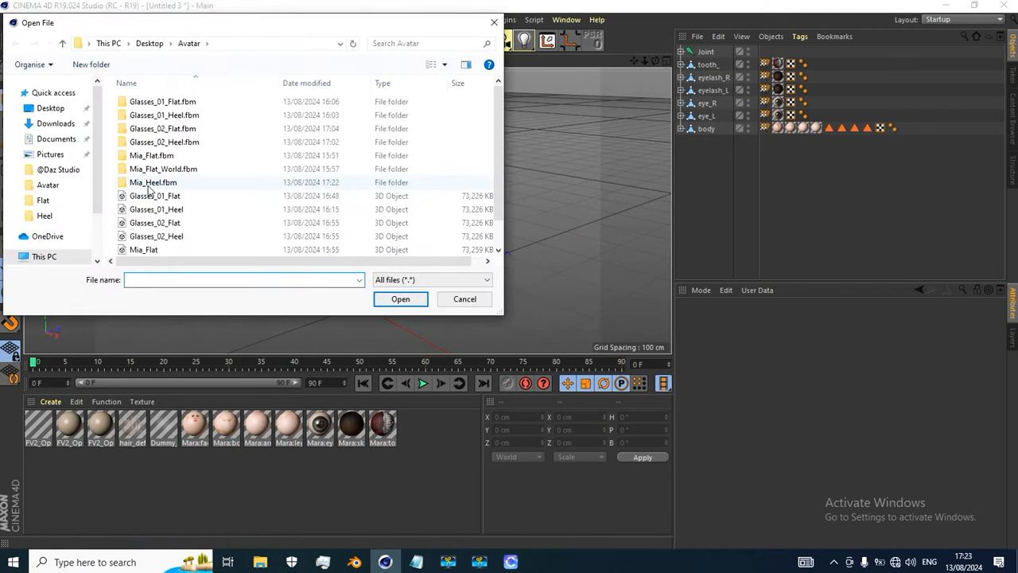
pyautogui.scroll(-1, 144, 239)
pyautogui.click(143, 221)
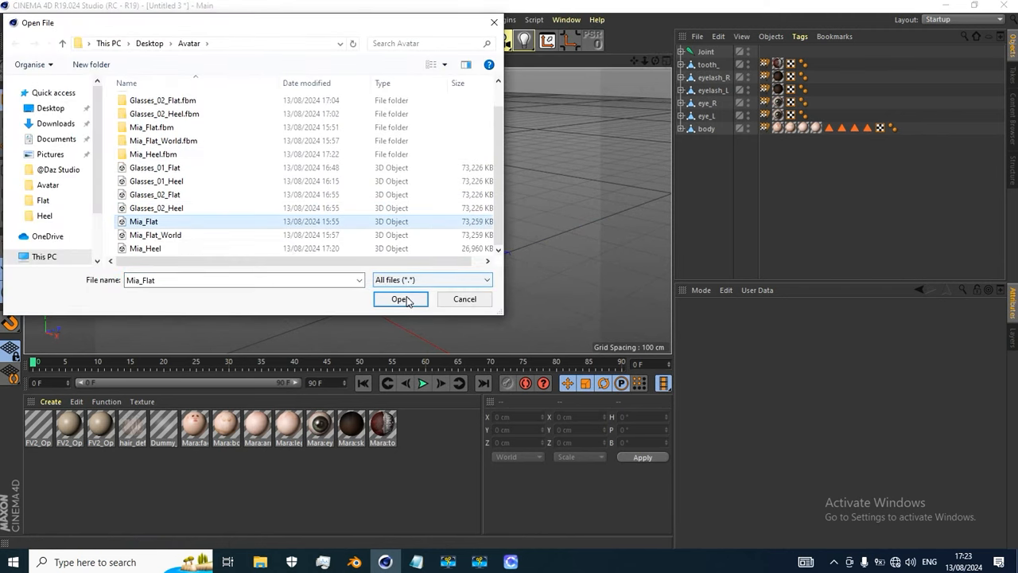
pyautogui.click(400, 299)
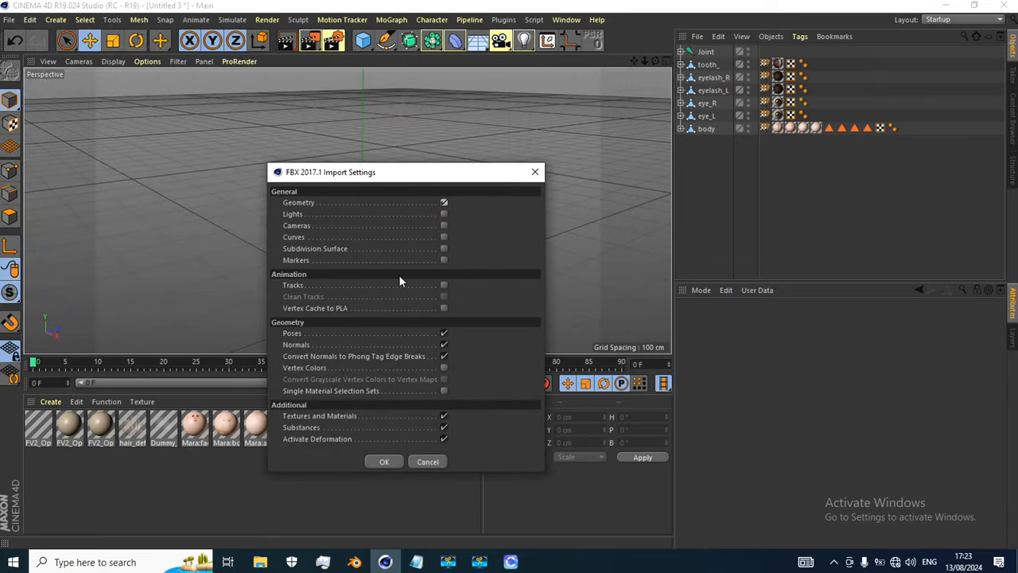
pyautogui.click(385, 460)
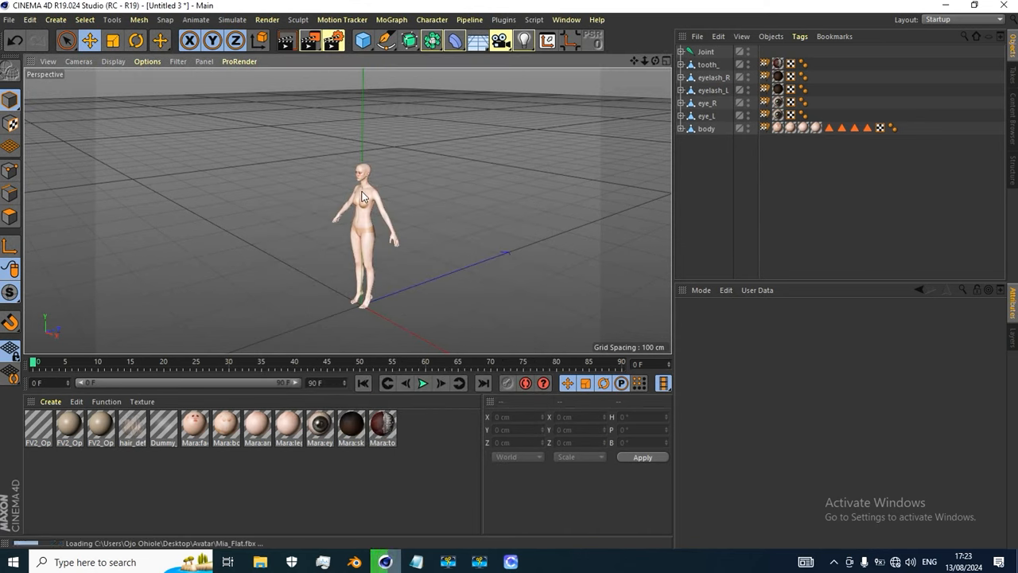
pyautogui.scroll(3, 349, 191)
pyautogui.scroll(2, 348, 191)
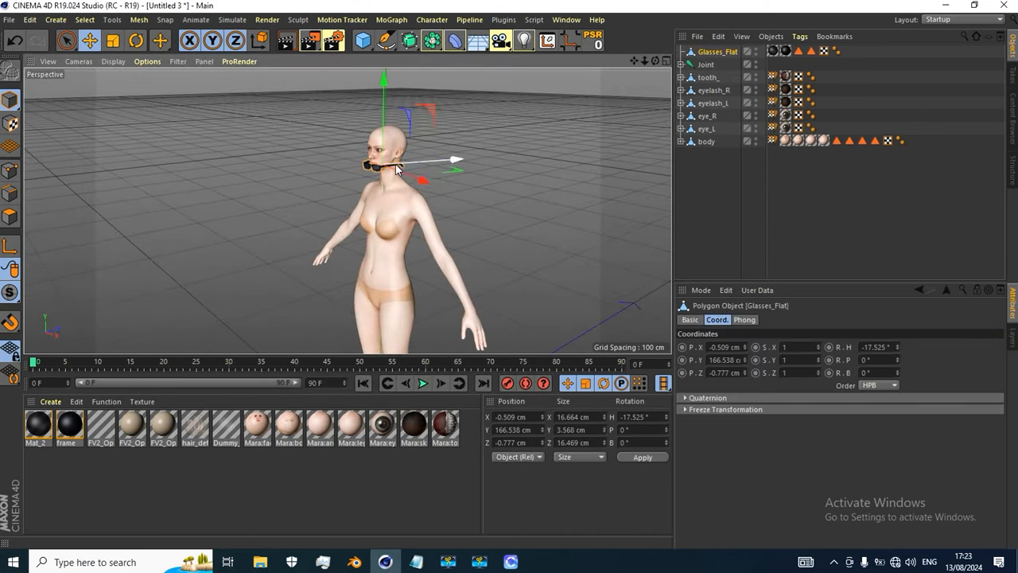
pyautogui.press('Delete')
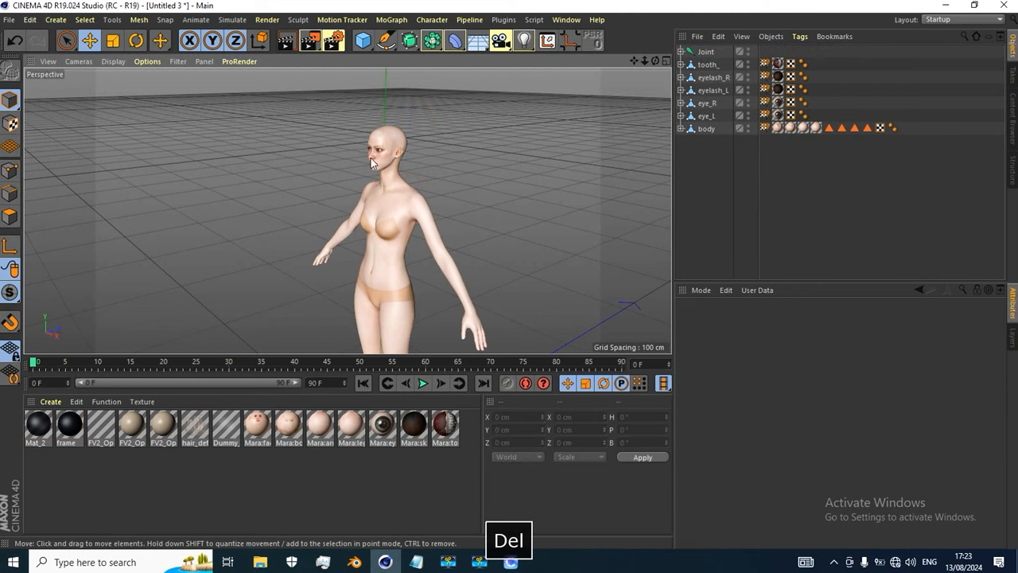
# Retry merging the Mia_Flat file into the scene, and delete the glasses it brings in
pyautogui.click(9, 19)
pyautogui.click(29, 68)
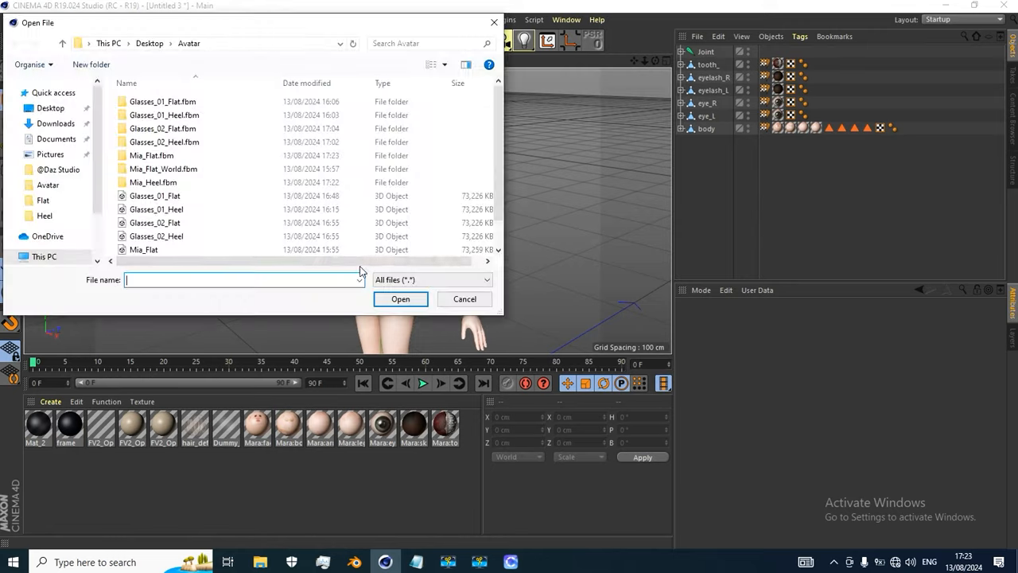
pyautogui.scroll(-1, 186, 220)
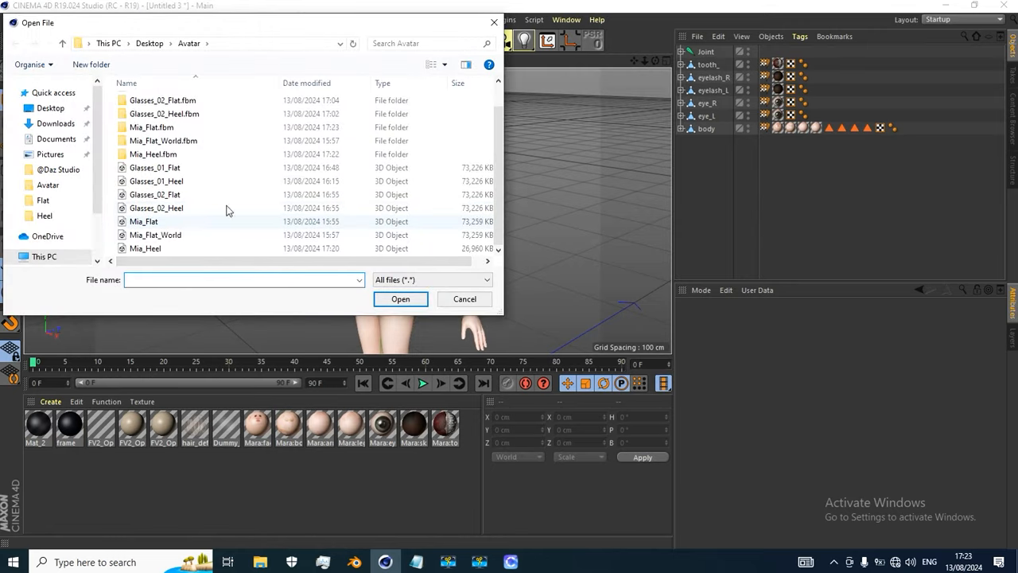
pyautogui.click(144, 222)
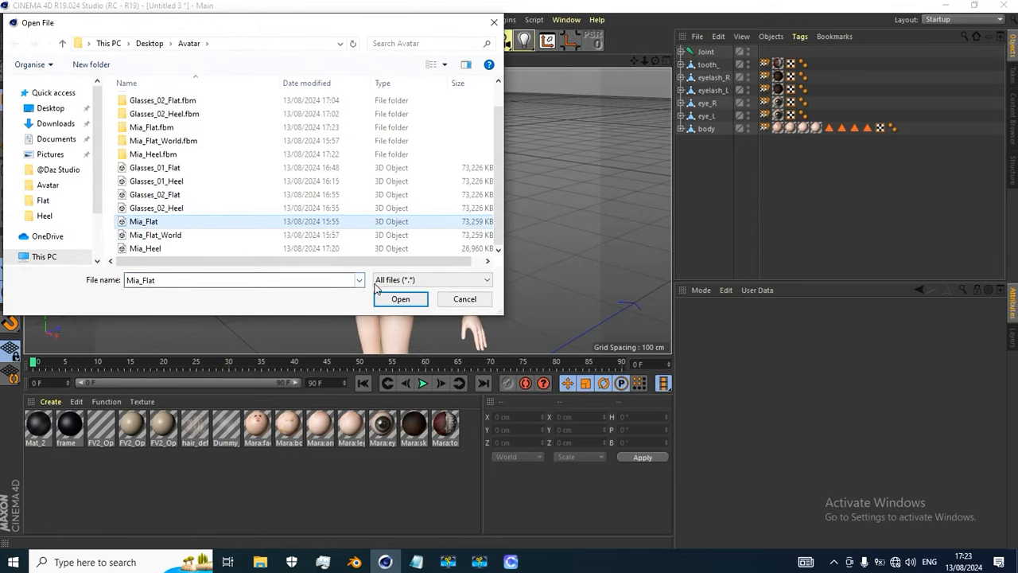
pyautogui.click(401, 300)
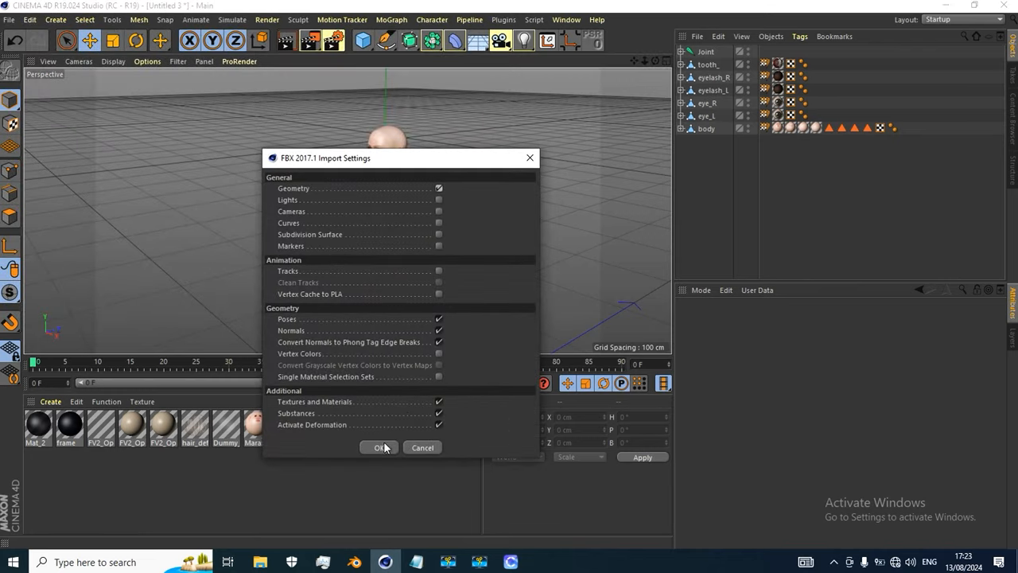
pyautogui.click(382, 446)
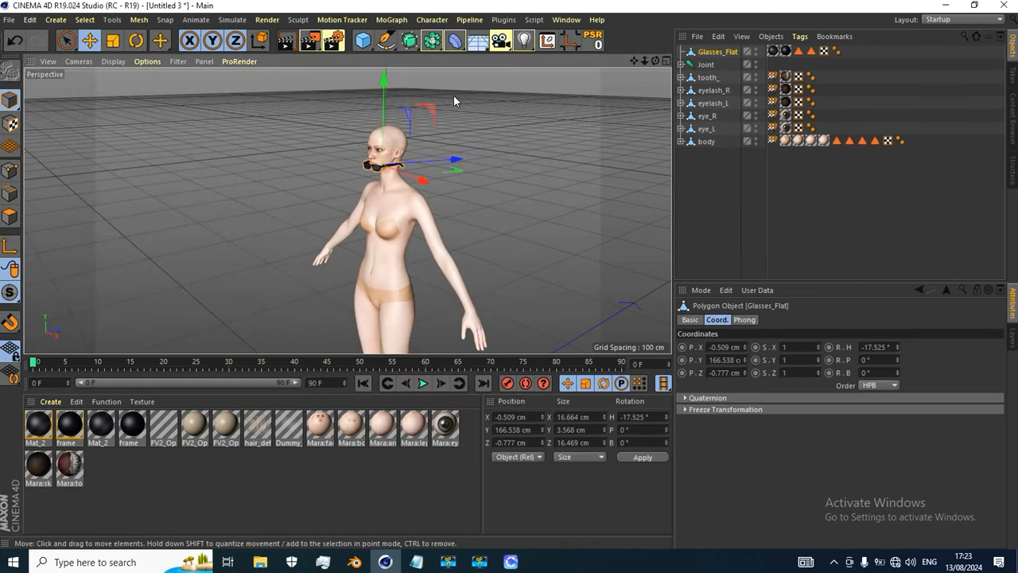
pyautogui.press('Delete')
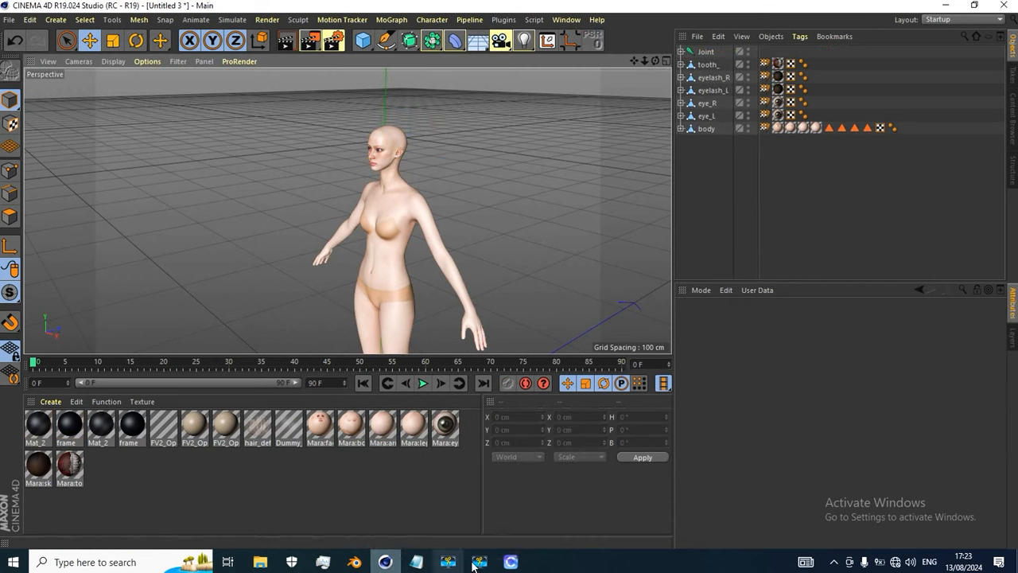
# Switch to CLO and export the sneaker-wearing avatar as a single-object FBX at cm (DAZ Studio) scale, overwriting Mia_Flat in the Avatar folder
pyautogui.click(510, 561)
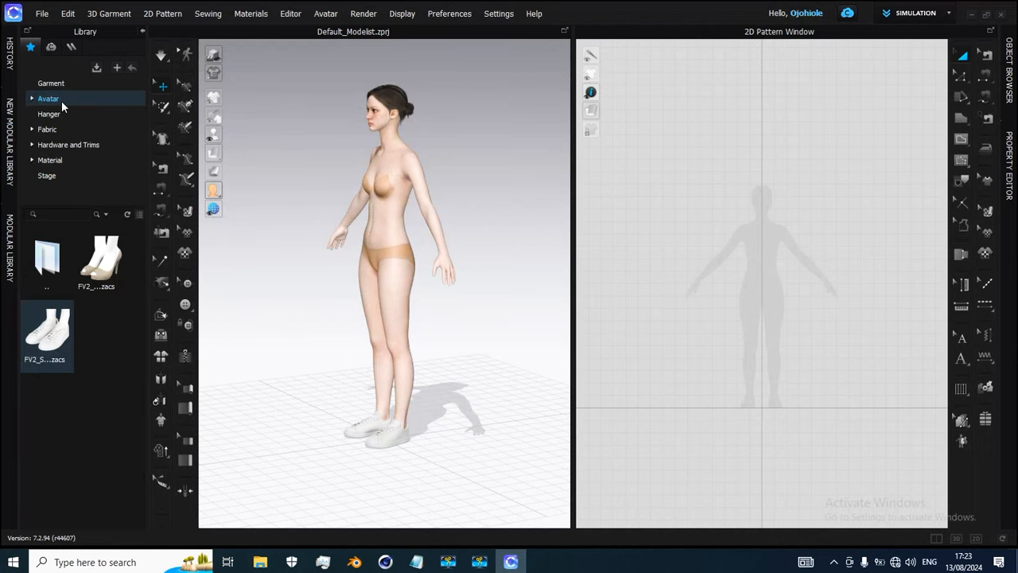
pyautogui.click(43, 15)
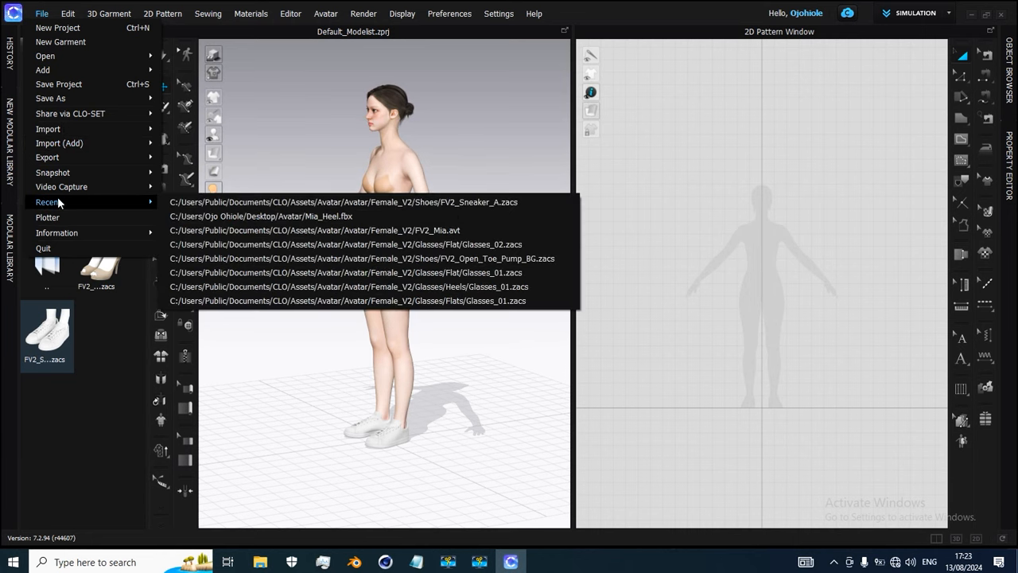
pyautogui.moveTo(53, 161)
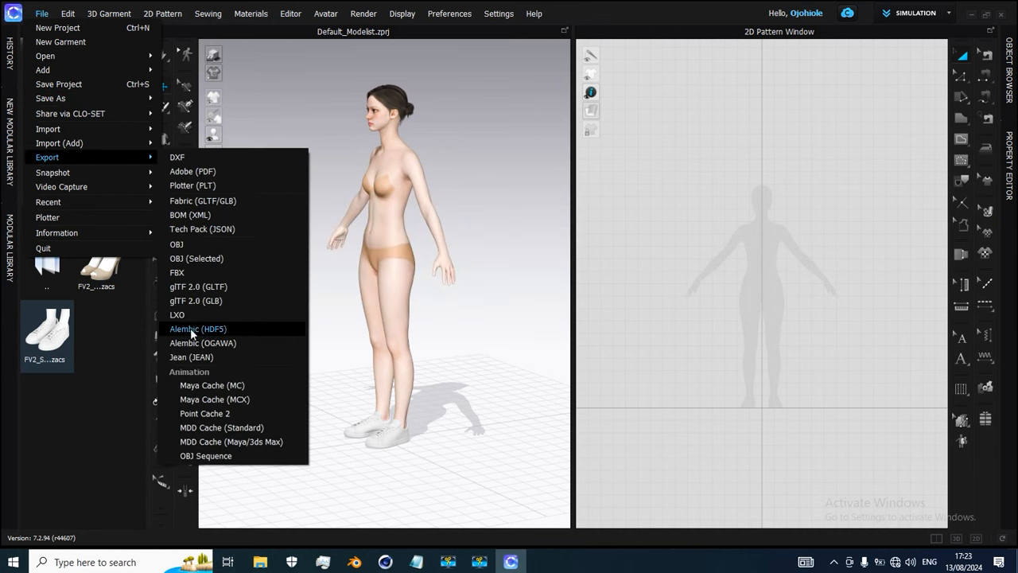
pyautogui.click(179, 273)
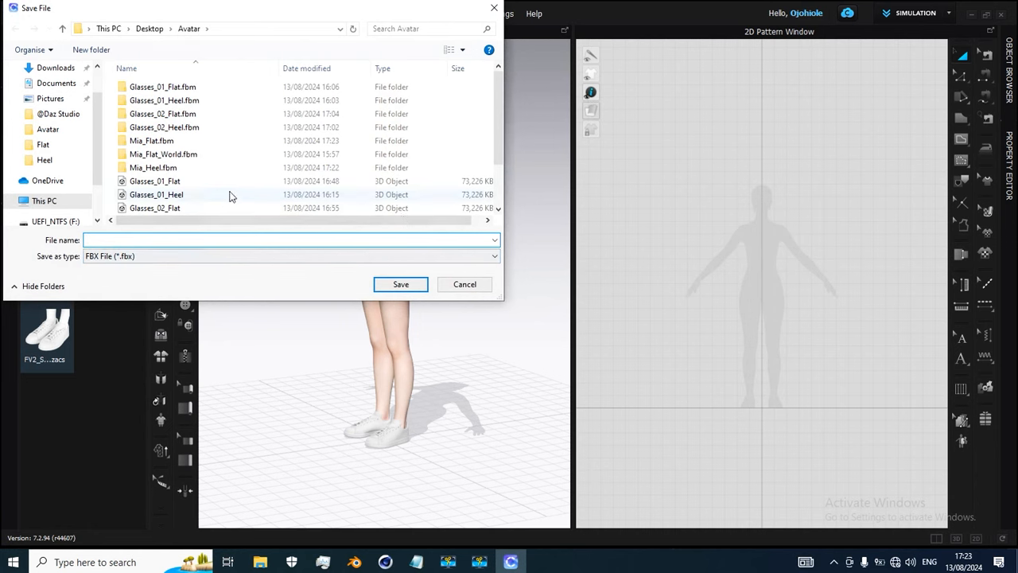
pyautogui.scroll(-2, 229, 197)
pyautogui.click(149, 181)
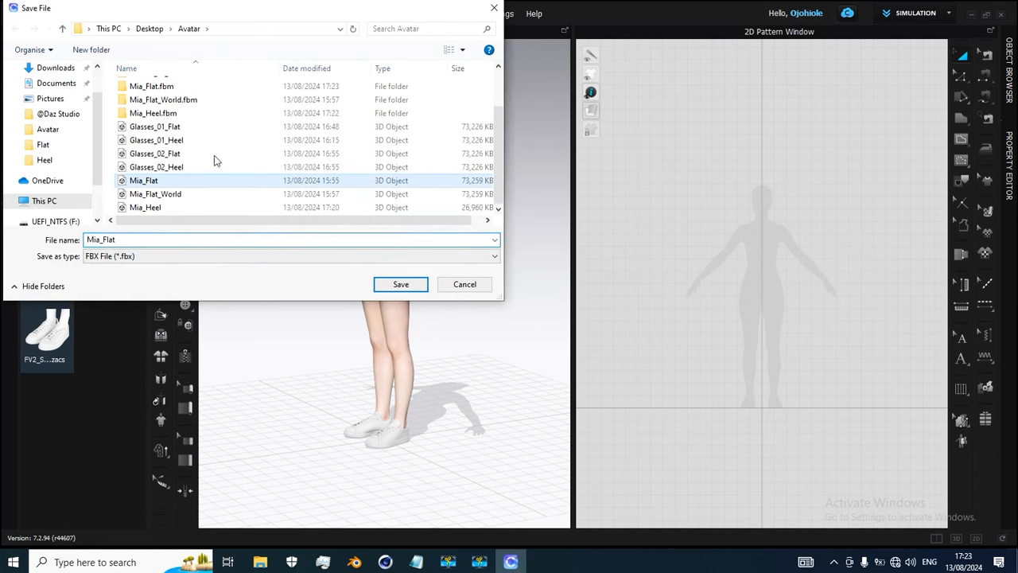
pyautogui.click(400, 284)
pyautogui.click(537, 280)
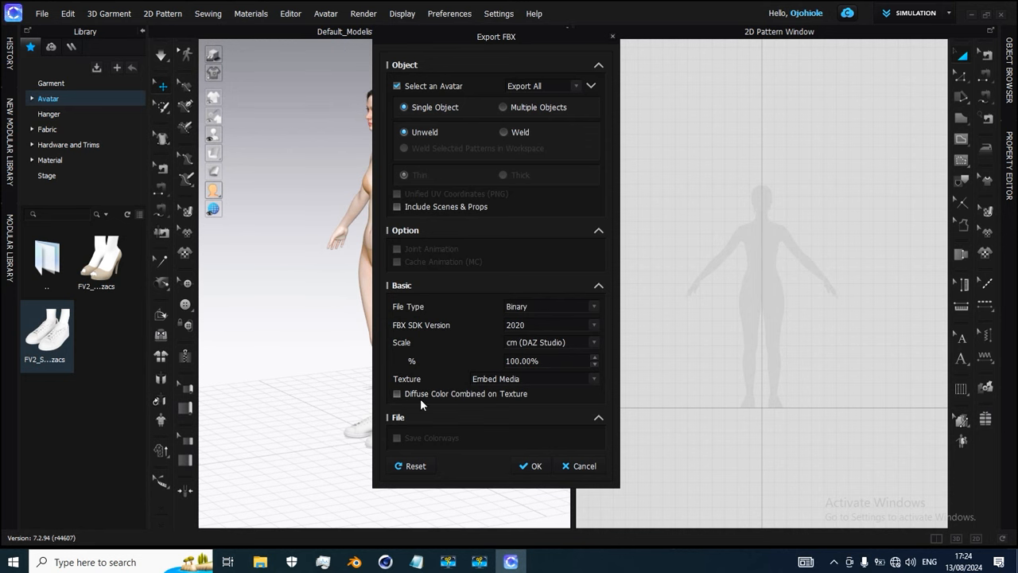
pyautogui.click(534, 467)
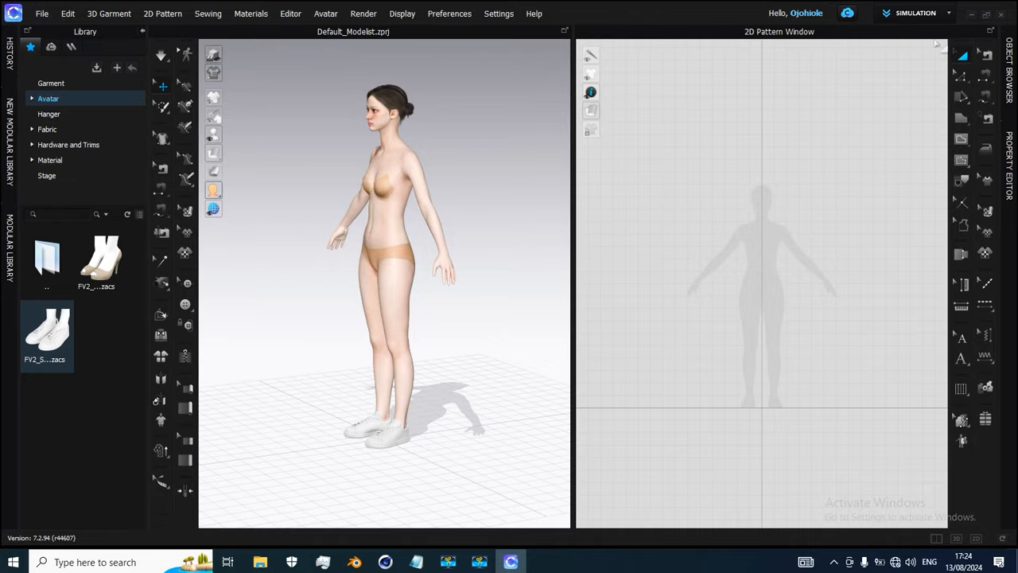
# Switch back to Cinema 4D and delete the heel avatar's Joint and tooth objects
pyautogui.click(970, 15)
pyautogui.scroll(-5, 381, 172)
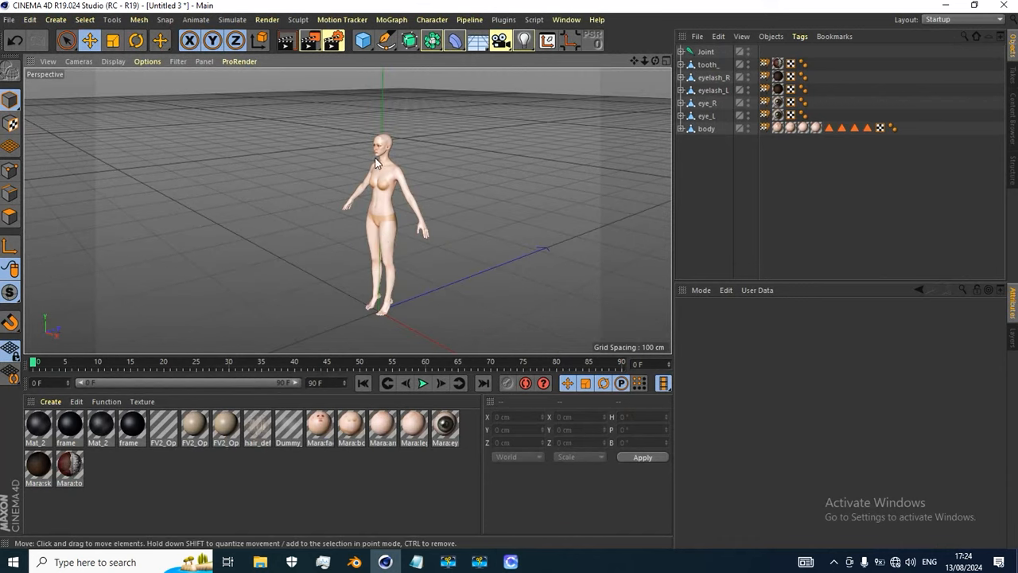
pyautogui.scroll(4, 381, 244)
pyautogui.scroll(2, 381, 249)
pyautogui.scroll(-3, 394, 147)
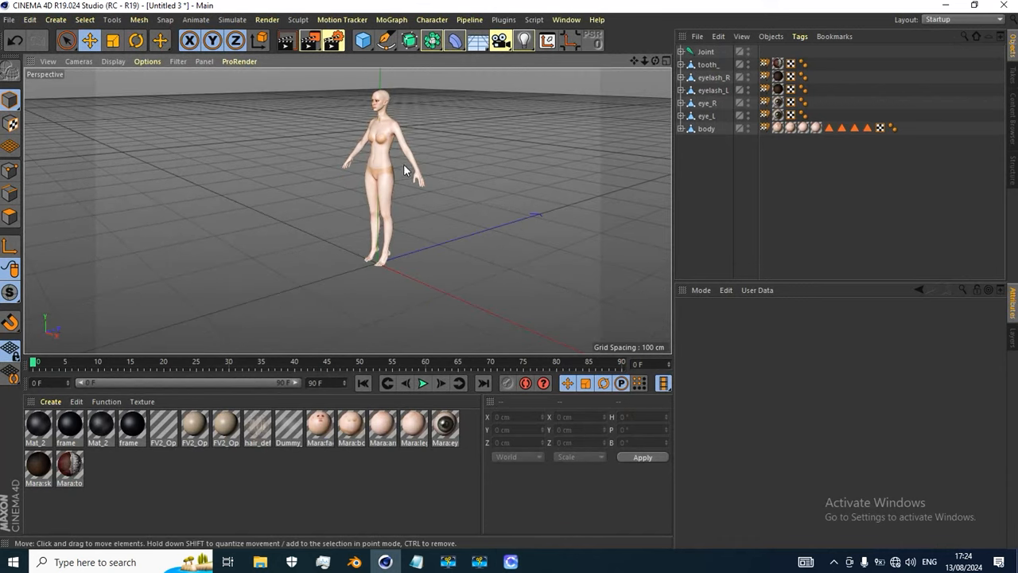
pyautogui.keyDown('alt'); pyautogui.moveTo(498, 189); pyautogui.dragTo(412, 183); pyautogui.keyUp('alt')
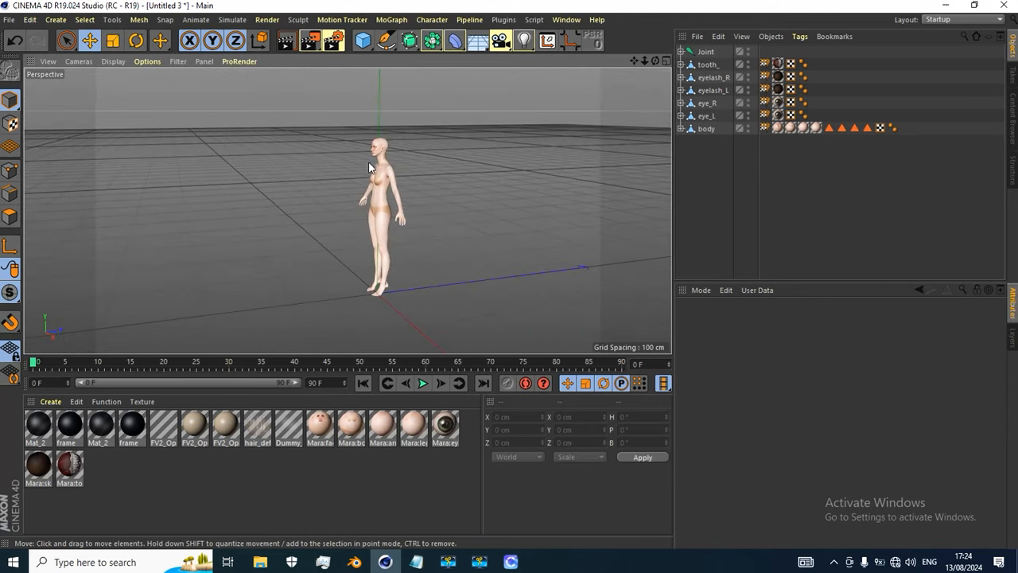
pyautogui.scroll(3, 379, 165)
pyautogui.click(704, 53)
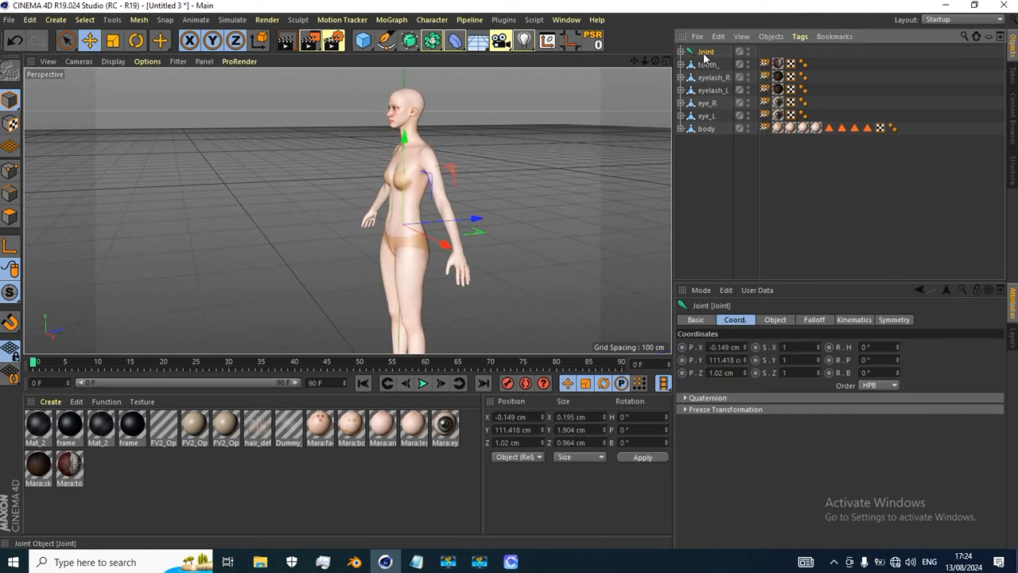
pyautogui.press('Delete')
pyautogui.click(706, 53)
pyautogui.press('Delete')
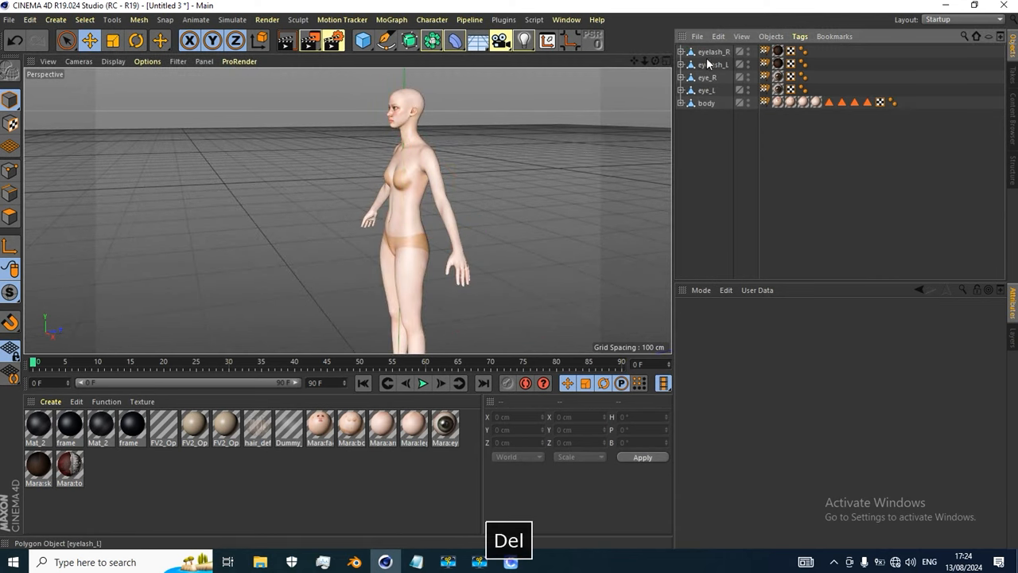
# Delete both eyelash objects and both eye objects, leaving only the heel avatar's body mesh
pyautogui.click(706, 54)
pyautogui.press('Delete')
pyautogui.click(706, 54)
pyautogui.press('Delete')
pyautogui.click(705, 63)
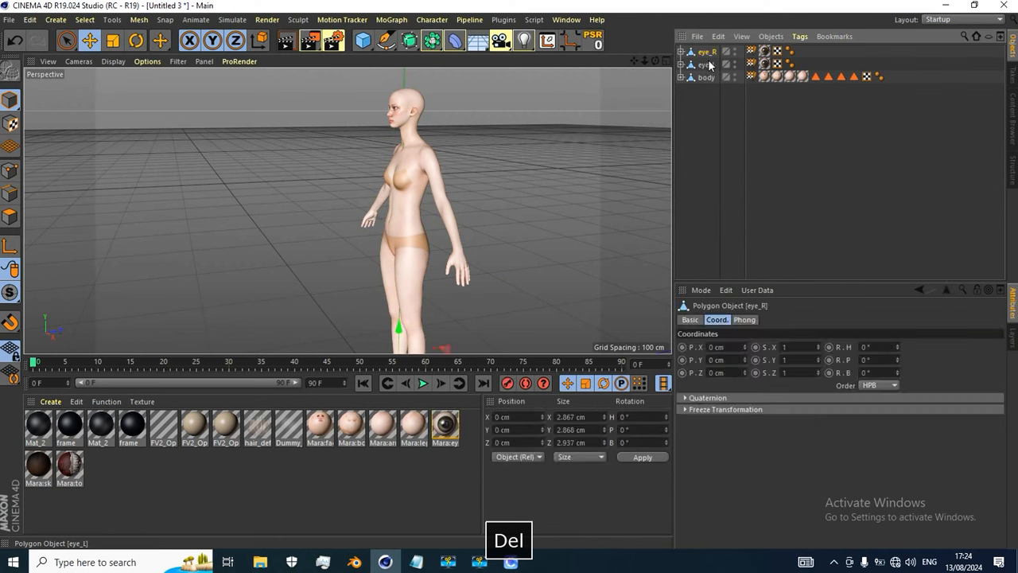
pyautogui.press('Delete')
pyautogui.click(706, 52)
pyautogui.press('Delete')
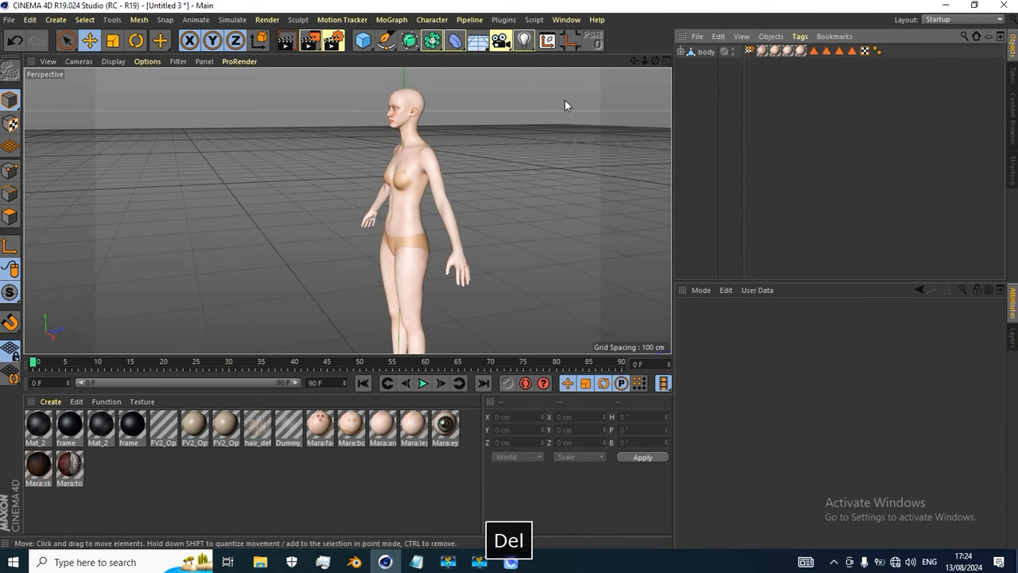
# Rename the remaining body object as body_Heel
pyautogui.click(707, 53)
pyautogui.doubleClick(707, 52)
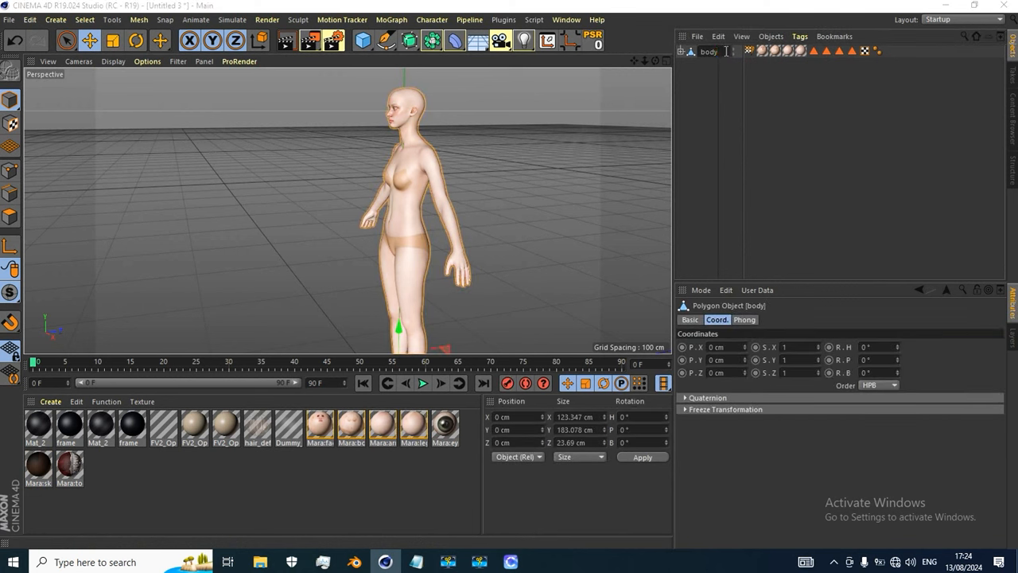
pyautogui.write('_Heel')
pyautogui.press('Return')
# Merge the newly exported Mia_Flat file from the Avatar folder into the scene with the current FBX import settings
pyautogui.scroll(-5, 405, 136)
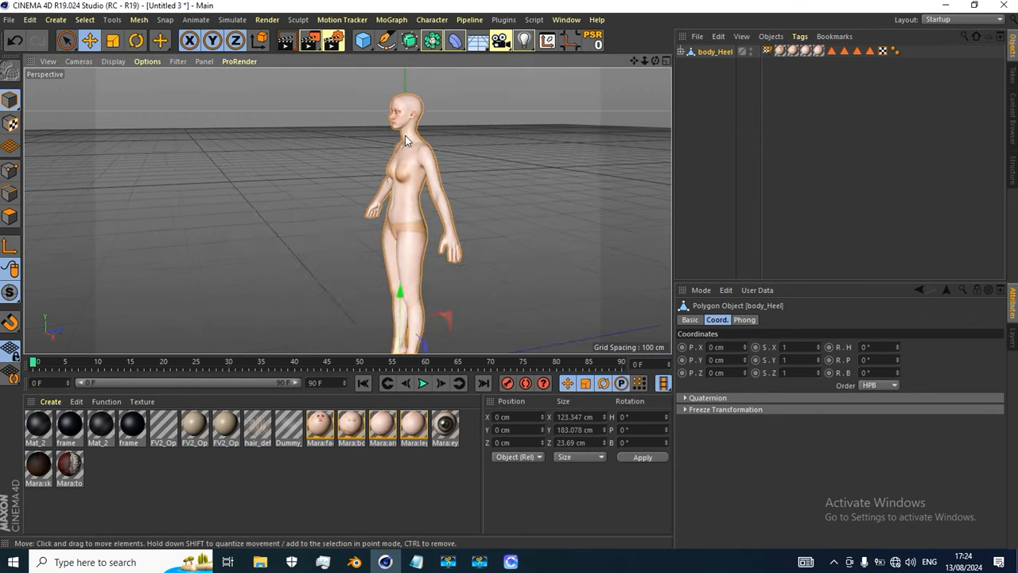
pyautogui.keyDown('alt'); pyautogui.moveTo(422, 187); pyautogui.dragTo(528, 175); pyautogui.keyUp('alt')
pyautogui.click(528, 176)
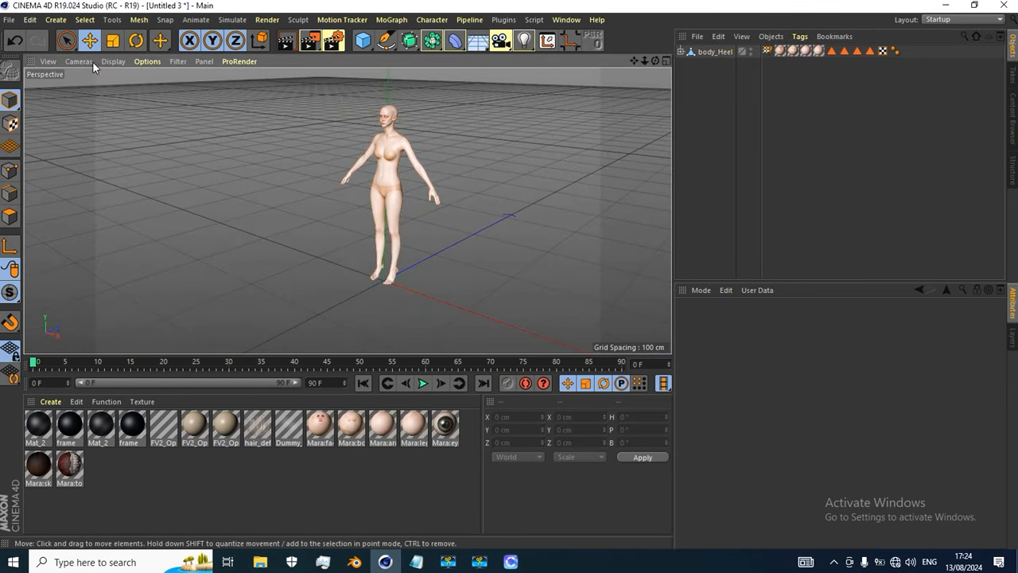
pyautogui.click(9, 19)
pyautogui.click(28, 66)
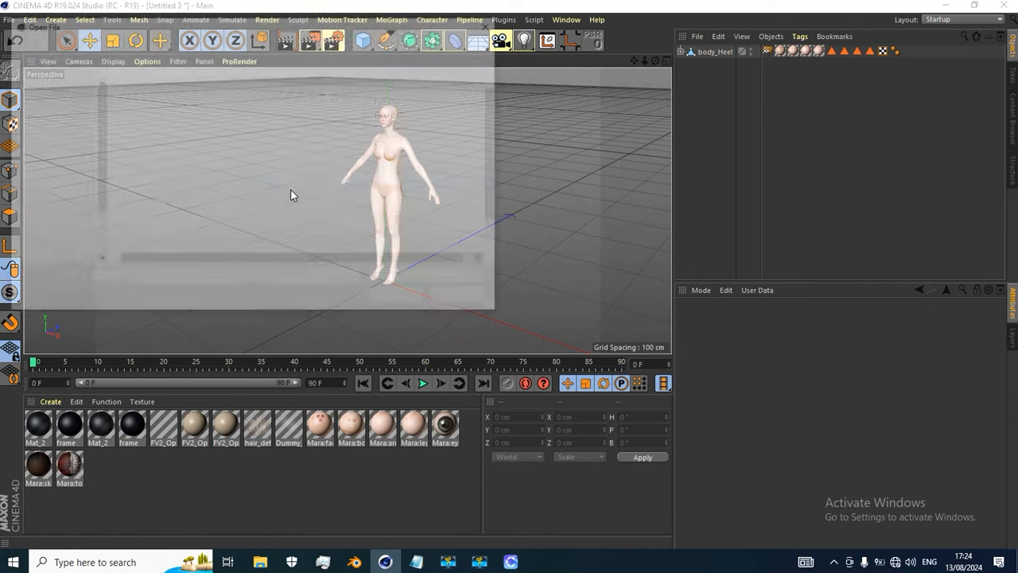
pyautogui.scroll(-1, 202, 199)
pyautogui.click(141, 225)
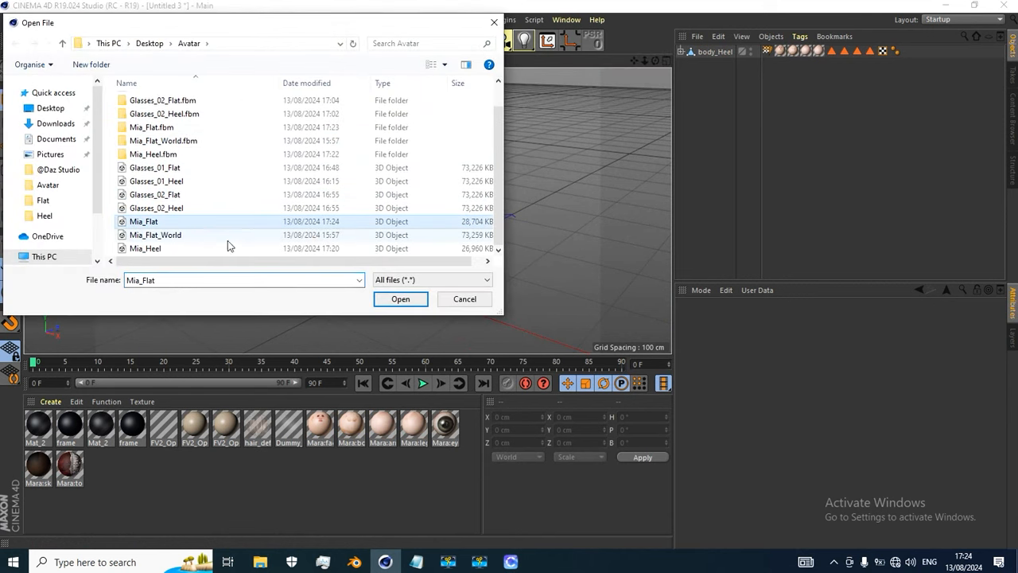
pyautogui.click(411, 300)
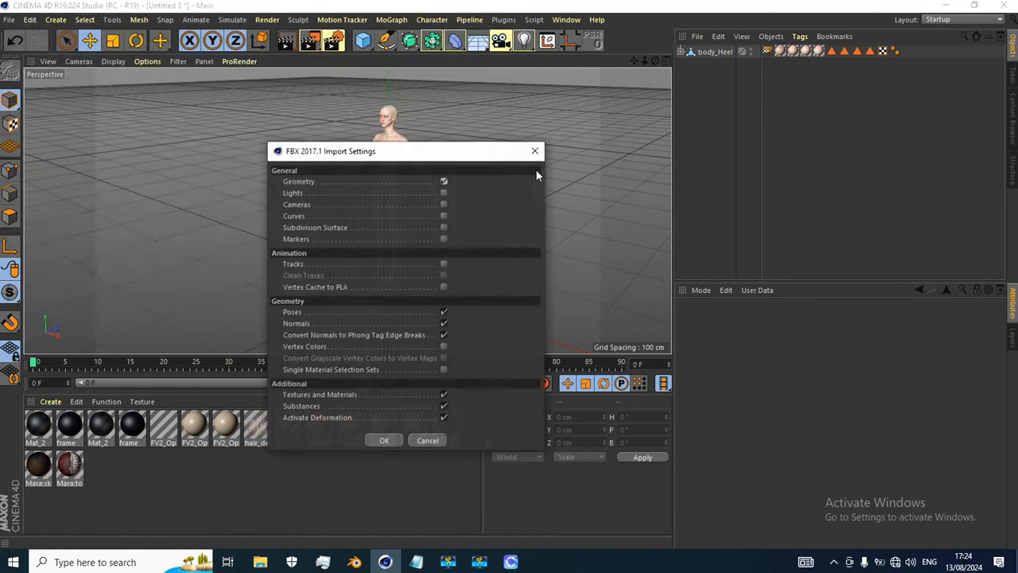
pyautogui.click(385, 439)
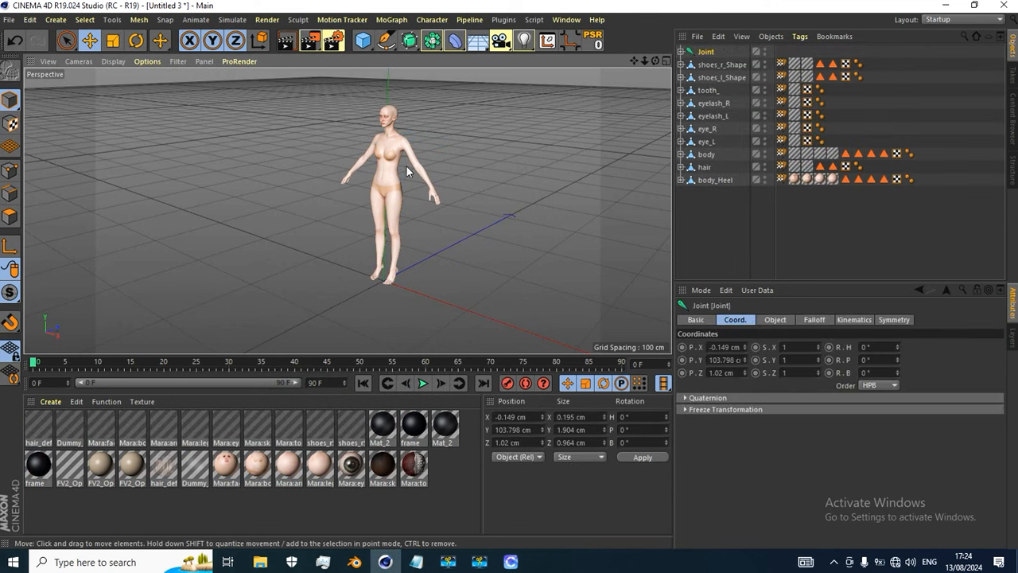
# Delete both white sneakers from the merged flat avatar's feet
pyautogui.scroll(5, 397, 129)
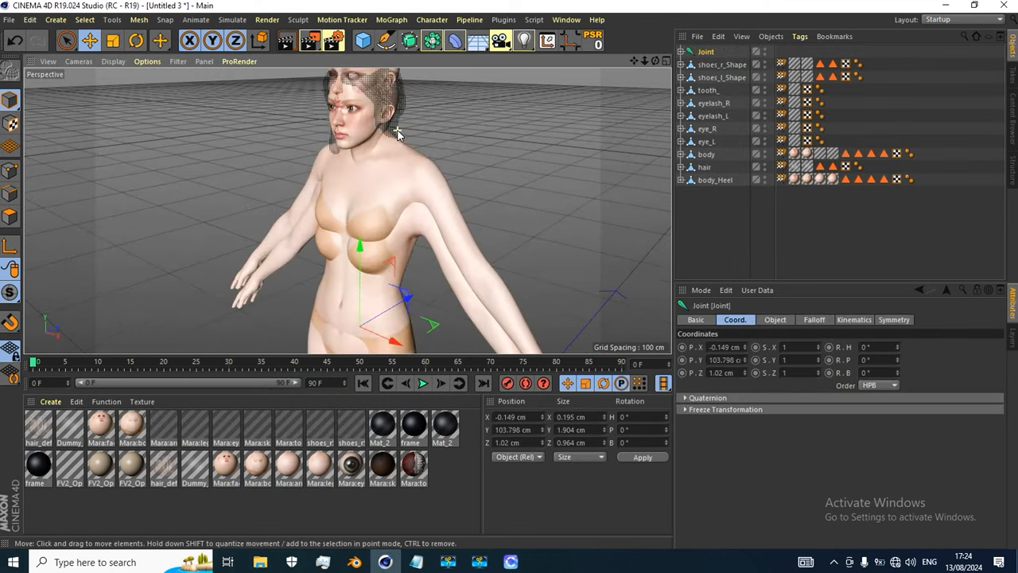
pyautogui.keyDown('alt'); pyautogui.moveTo(397, 130); pyautogui.dragTo(388, 144); pyautogui.keyUp('alt')
pyautogui.scroll(-5, 387, 144)
pyautogui.scroll(6, 426, 318)
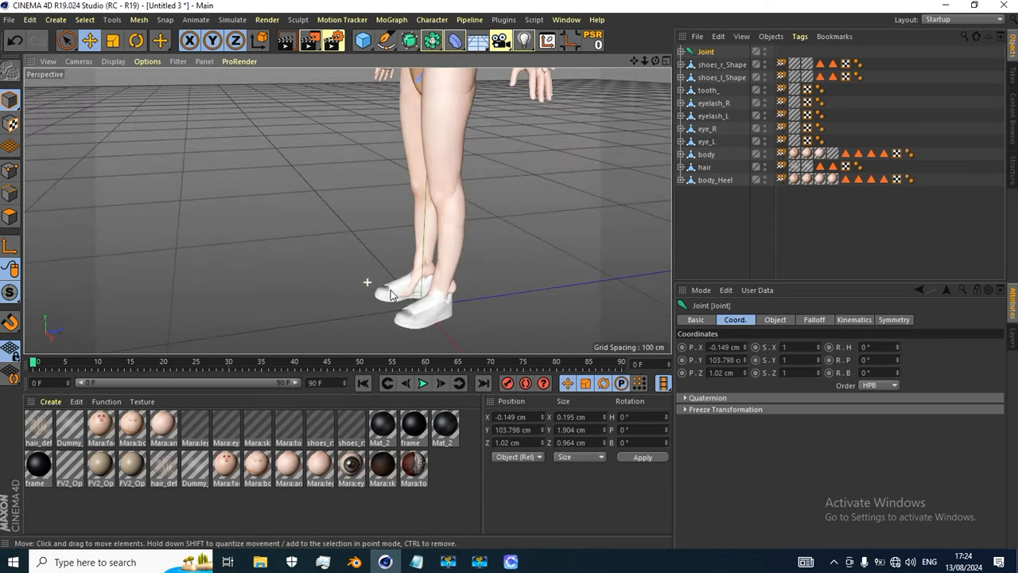
pyautogui.scroll(3, 425, 313)
pyautogui.keyDown('alt'); pyautogui.moveTo(421, 261); pyautogui.dragTo(462, 270, button='middle'); pyautogui.keyUp('alt')
pyautogui.click(464, 276)
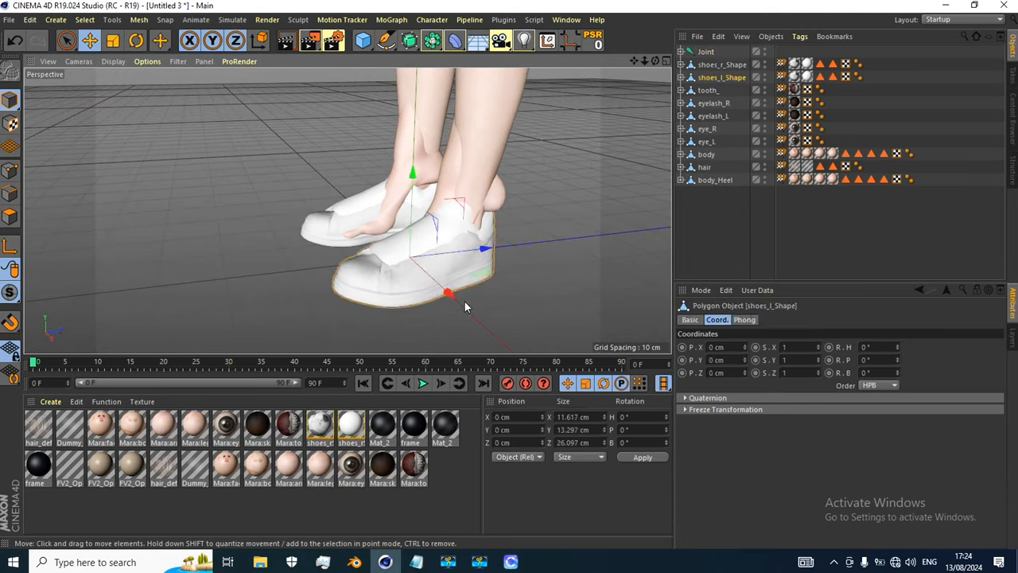
pyautogui.press('Delete')
pyautogui.click(315, 232)
pyautogui.press('Delete')
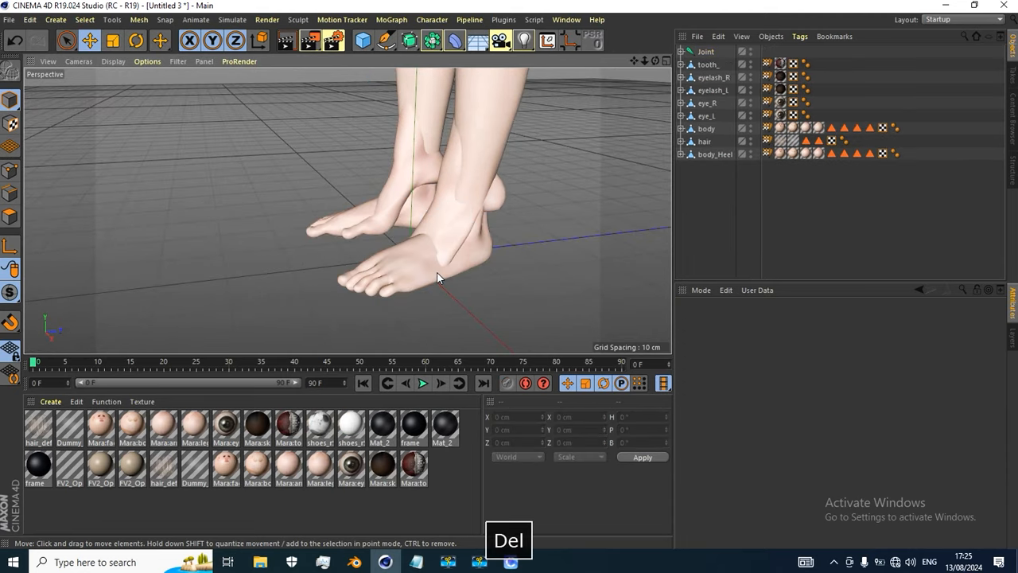
# Delete the hair object from the flat avatar's head
pyautogui.keyDown('alt'); pyautogui.moveTo(470, 271); pyautogui.dragTo(451, 261); pyautogui.keyUp('alt')
pyautogui.scroll(-10, 466, 252)
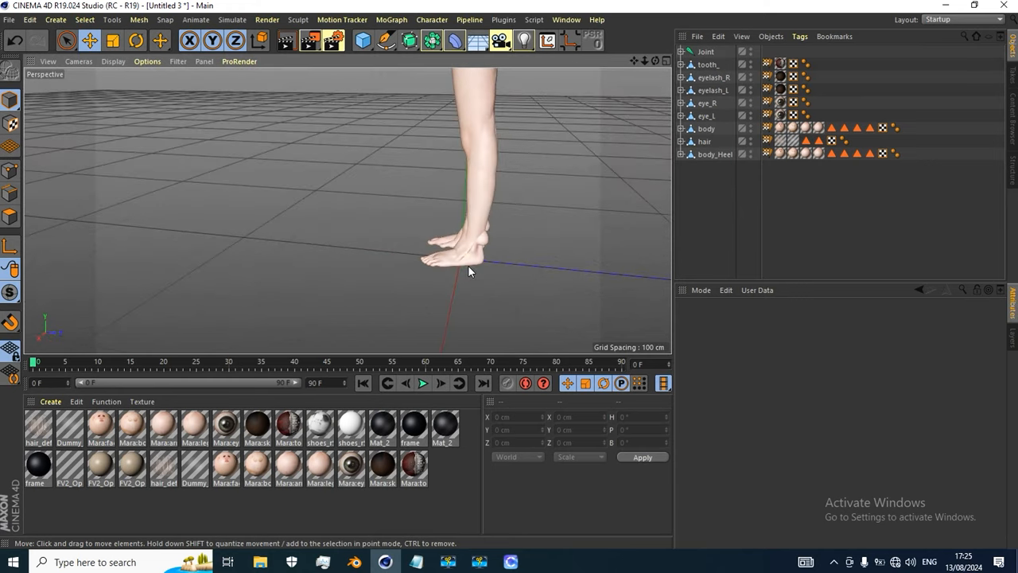
pyautogui.scroll(5, 435, 162)
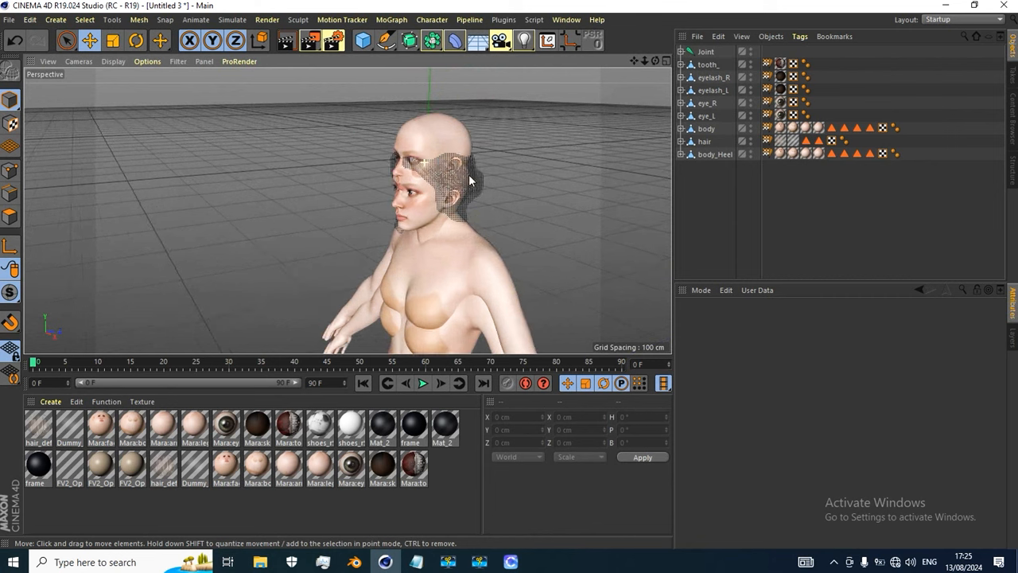
pyautogui.click(478, 185)
pyautogui.press('Delete')
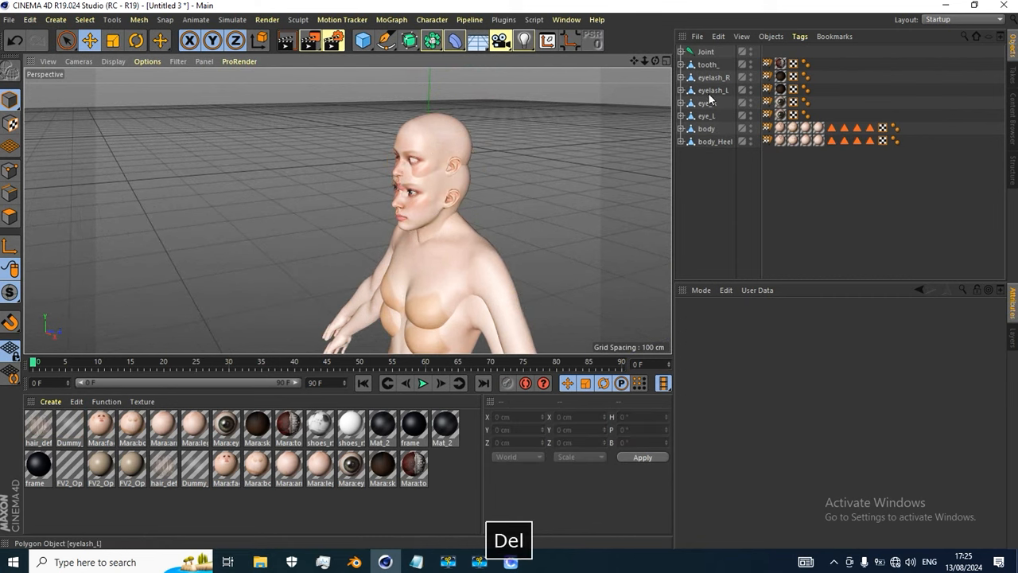
# Delete the flat avatar's Joint, tooth, eyelash and eye objects, keeping only the two body meshes
pyautogui.click(706, 64)
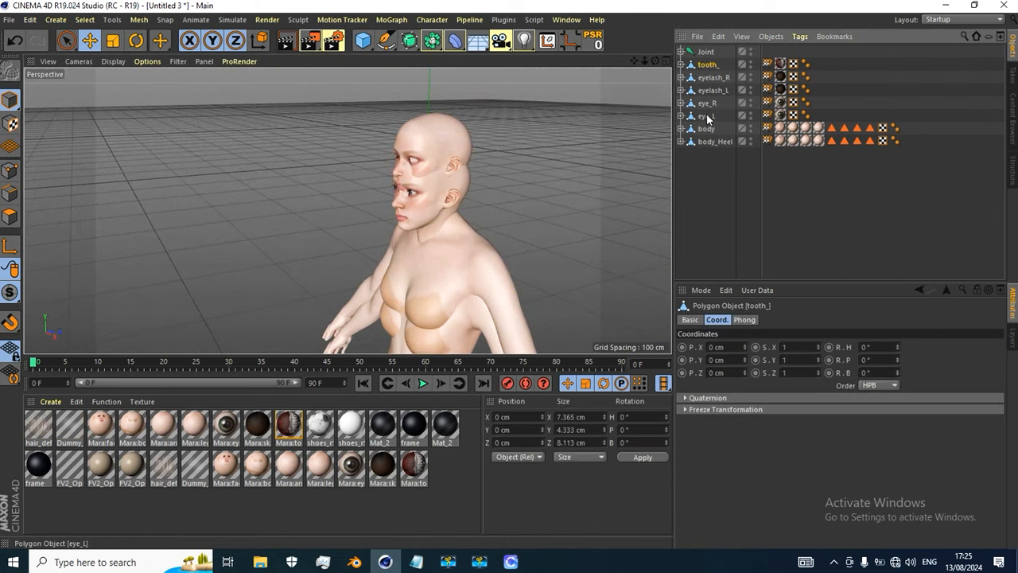
pyautogui.keyDown('shift'); pyautogui.click(709, 118); pyautogui.keyUp('shift')
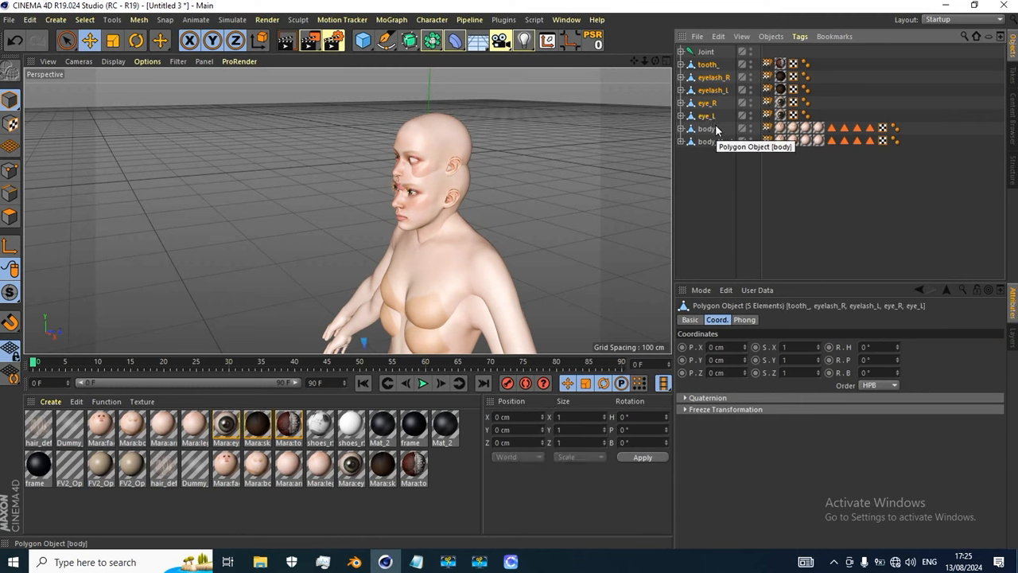
pyautogui.press('Delete')
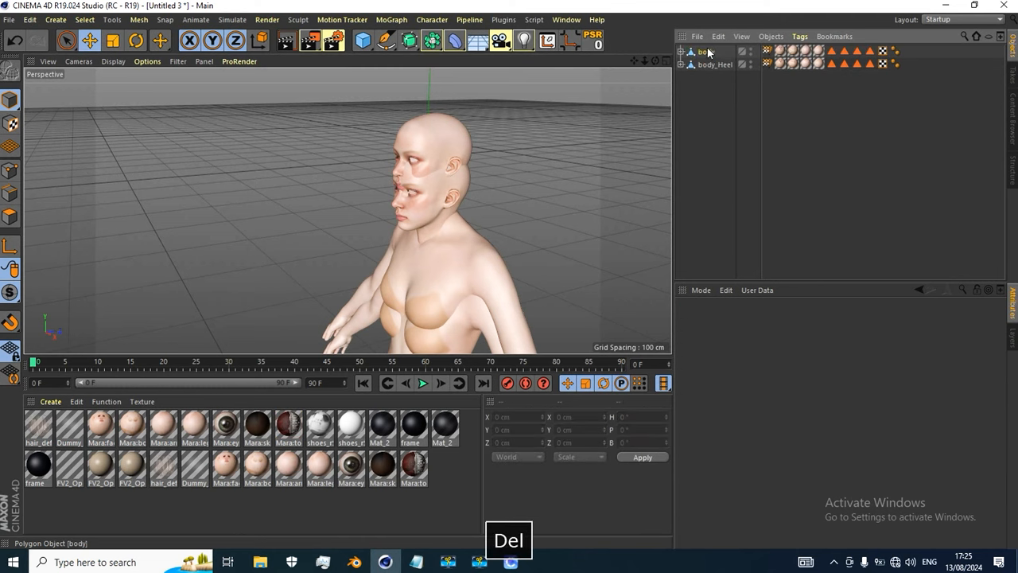
# Rename the flat avatar's body object as body_heel
pyautogui.doubleClick(708, 52)
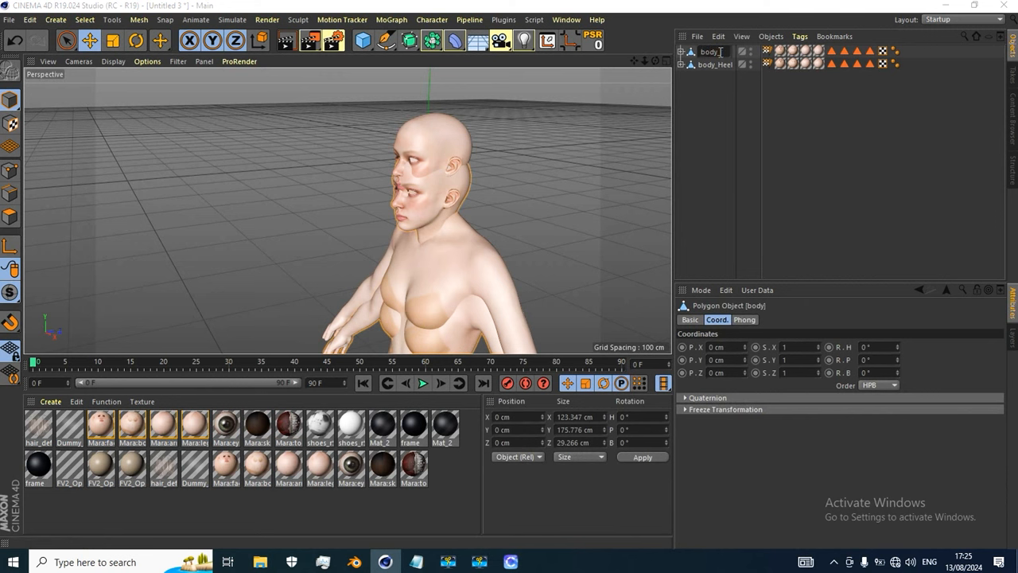
pyautogui.write('_heel')
pyautogui.press('Return')
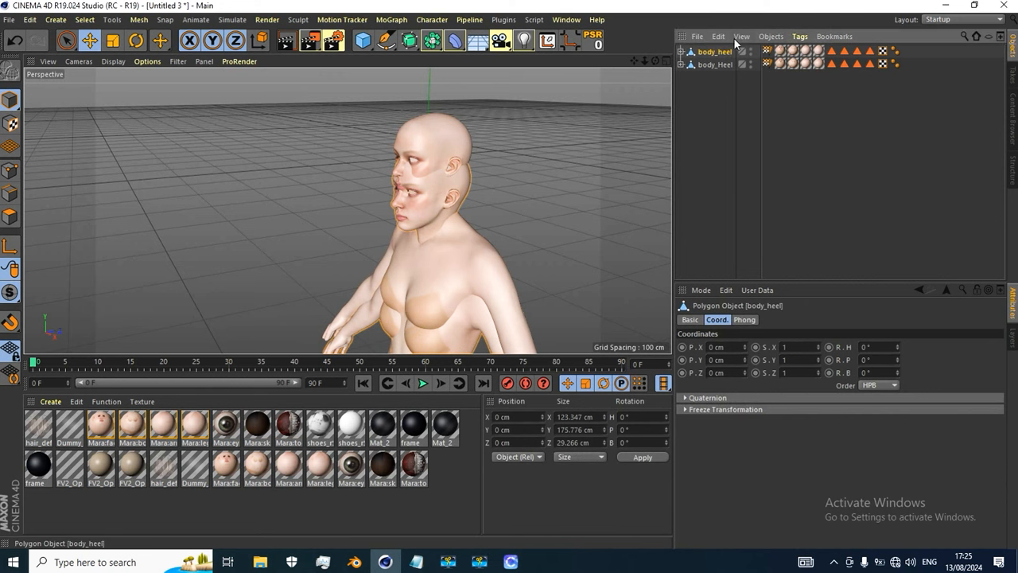
pyautogui.scroll(-5, 484, 181)
pyautogui.scroll(2, 487, 180)
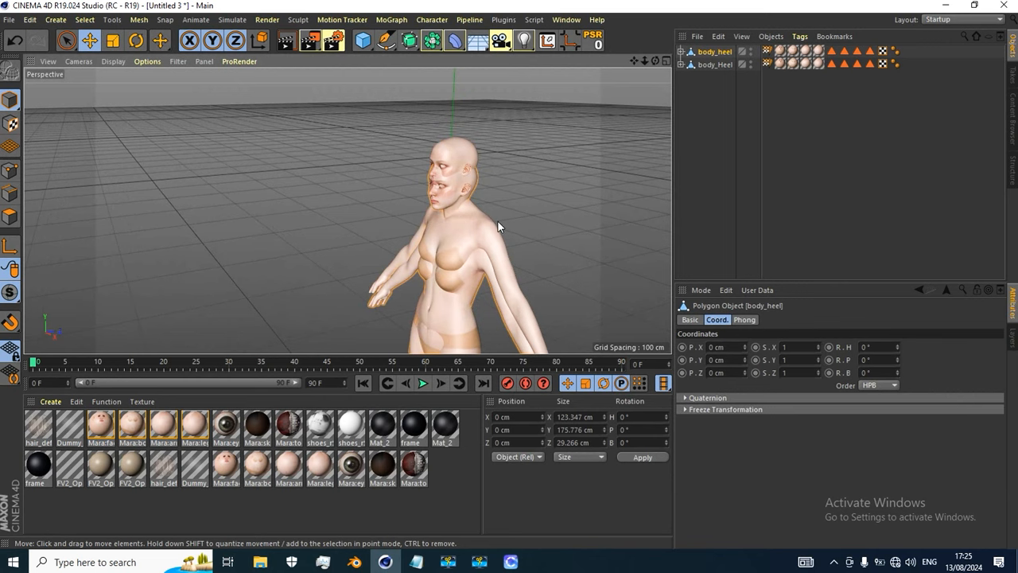
pyautogui.moveTo(498, 227)
pyautogui.keyDown('alt'); pyautogui.mouseDown()
pyautogui.moveTo(621, 222)
pyautogui.moveTo(513, 225)
pyautogui.mouseUp(); pyautogui.keyUp('alt')
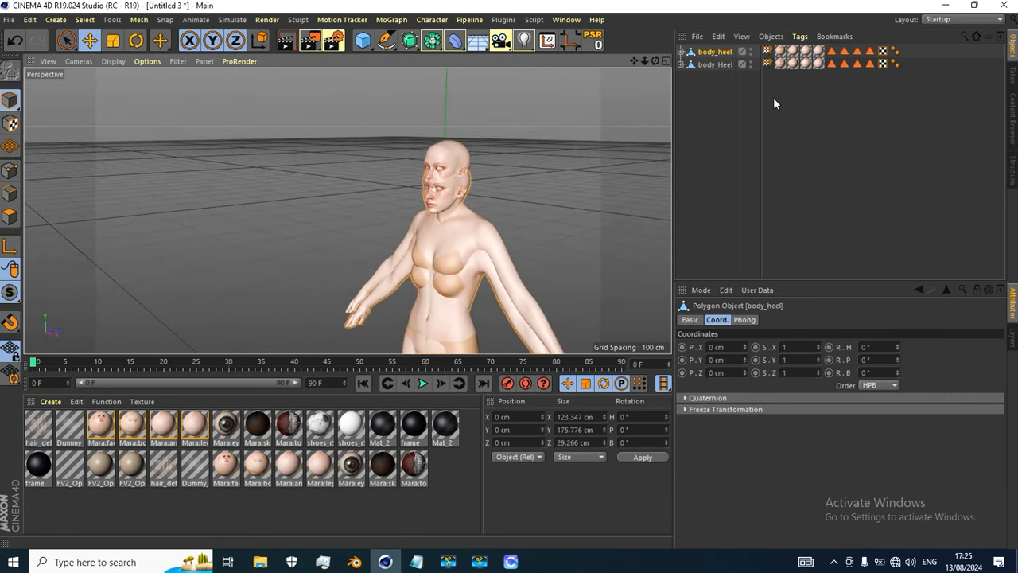
# Rename the selected flat body object as body_Flat and hide it in the viewport and renders
pyautogui.doubleClick(720, 51)
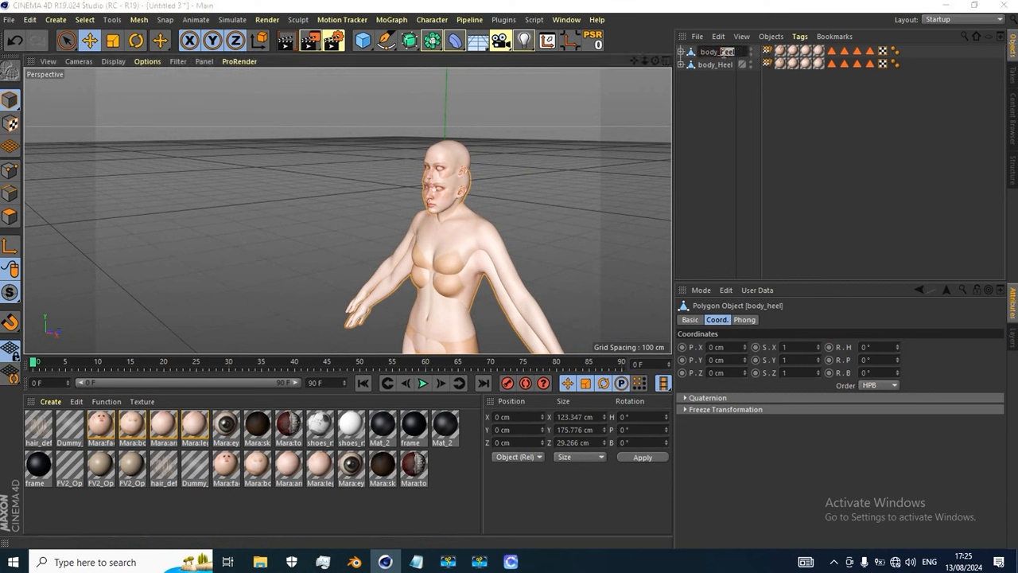
pyautogui.press('Return')
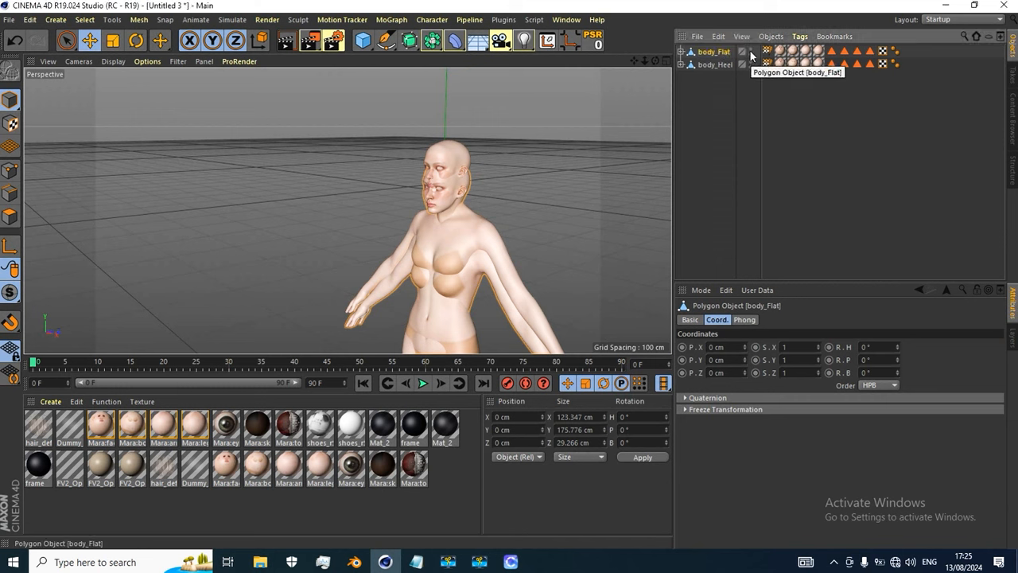
pyautogui.keyDown('alt'); pyautogui.doubleClick(750, 52); pyautogui.keyUp('alt')
pyautogui.keyDown('alt'); pyautogui.moveTo(533, 113); pyautogui.dragTo(479, 117, button='right'); pyautogui.keyUp('alt')
pyautogui.keyDown('alt'); pyautogui.moveTo(533, 204); pyautogui.dragTo(227, 127); pyautogui.keyUp('alt')
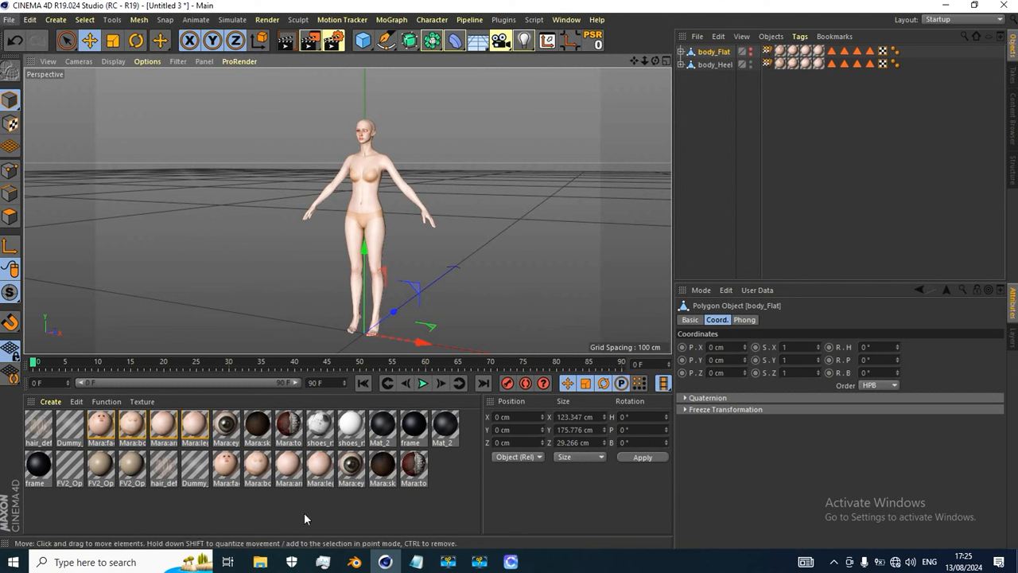
# Merge the larger 3D Object version of cadnav.com_A0915C061 from the Props folder's Eyewear_A0915017 subfolder, keeping the FBX import settings
pyautogui.moveTo(260, 562)
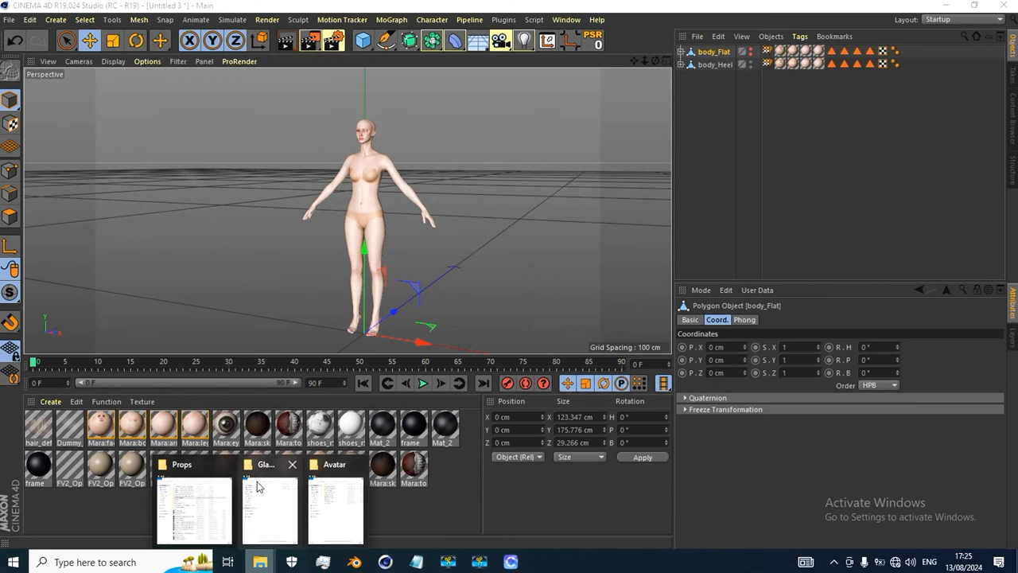
pyautogui.click(204, 501)
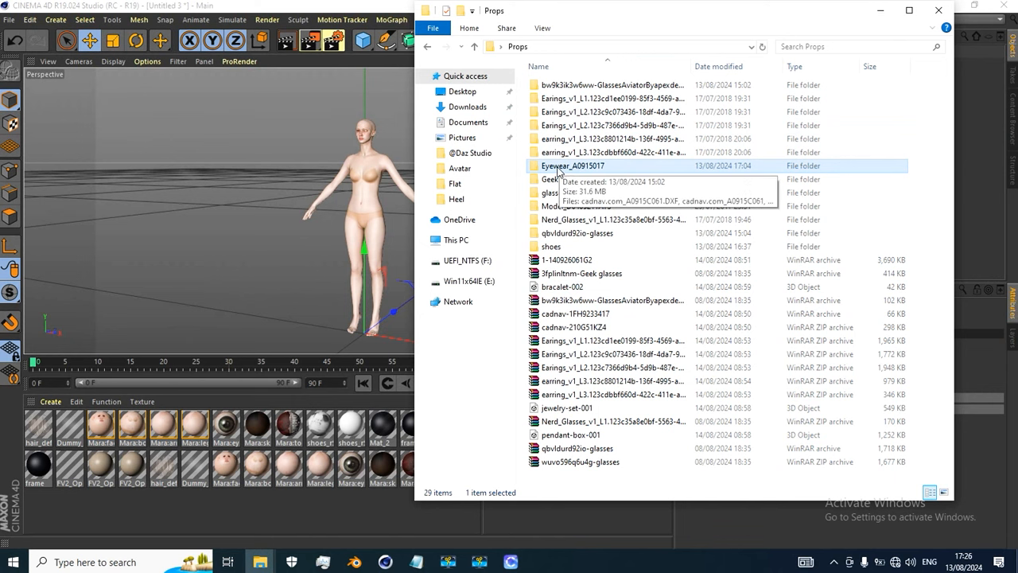
pyautogui.click(880, 10)
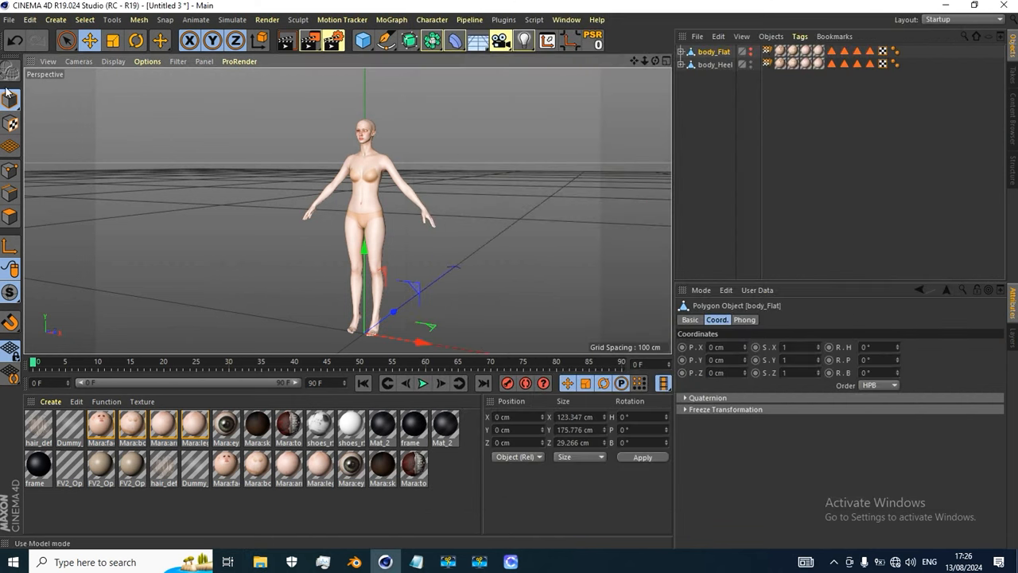
pyautogui.click(9, 19)
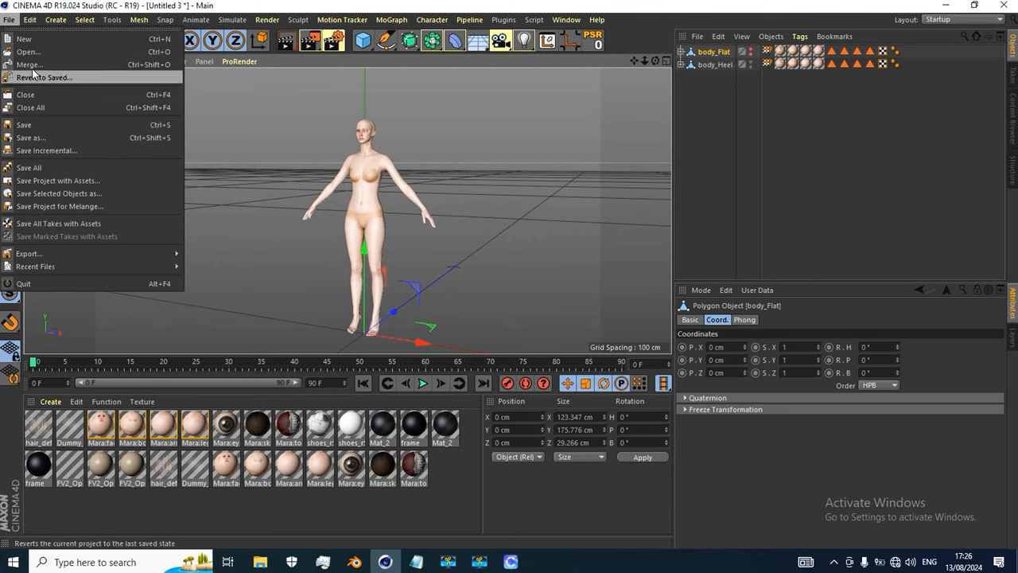
pyautogui.click(61, 72)
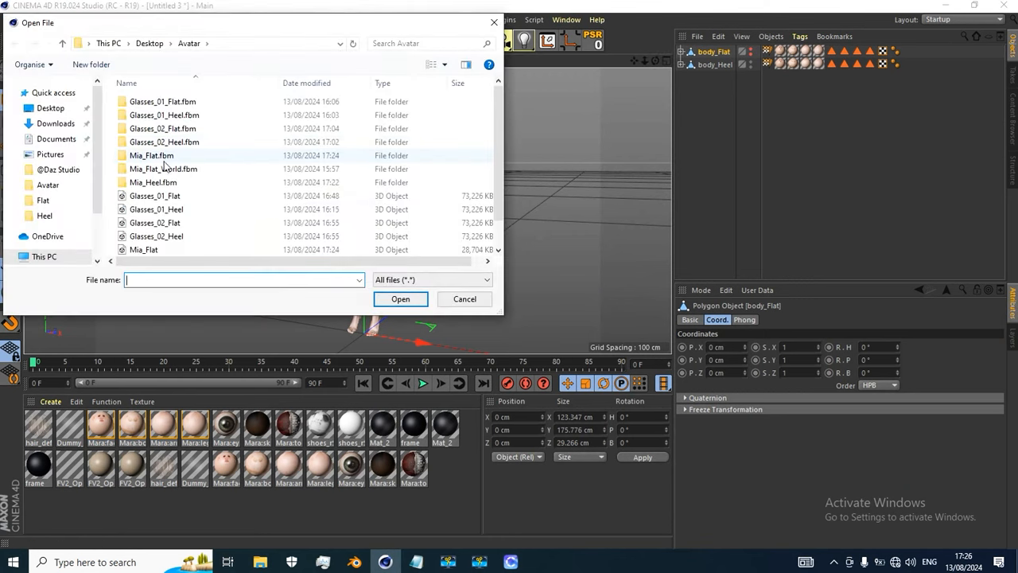
pyautogui.click(149, 42)
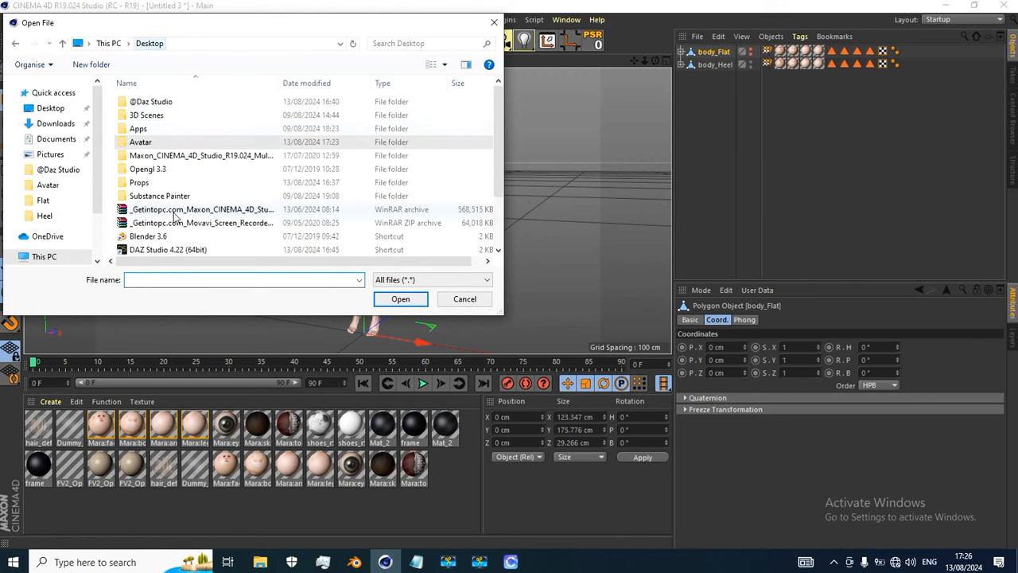
pyautogui.doubleClick(136, 182)
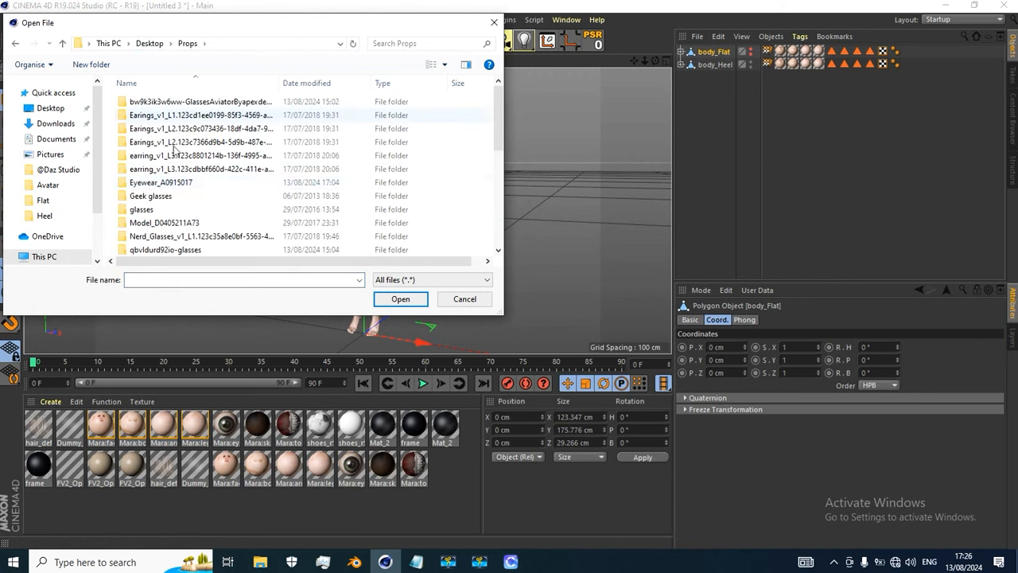
pyautogui.doubleClick(159, 182)
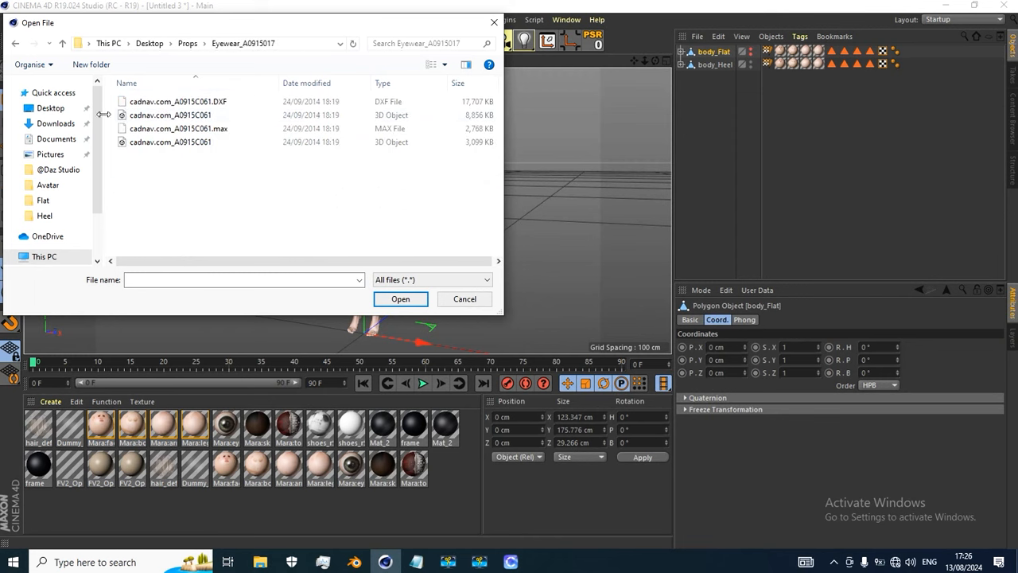
pyautogui.click(171, 143)
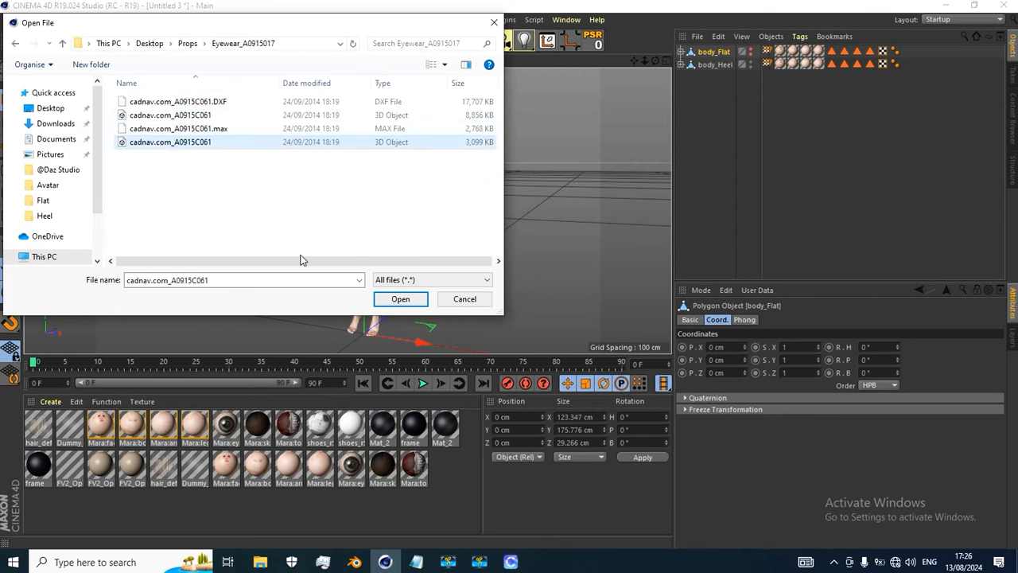
pyautogui.click(189, 116)
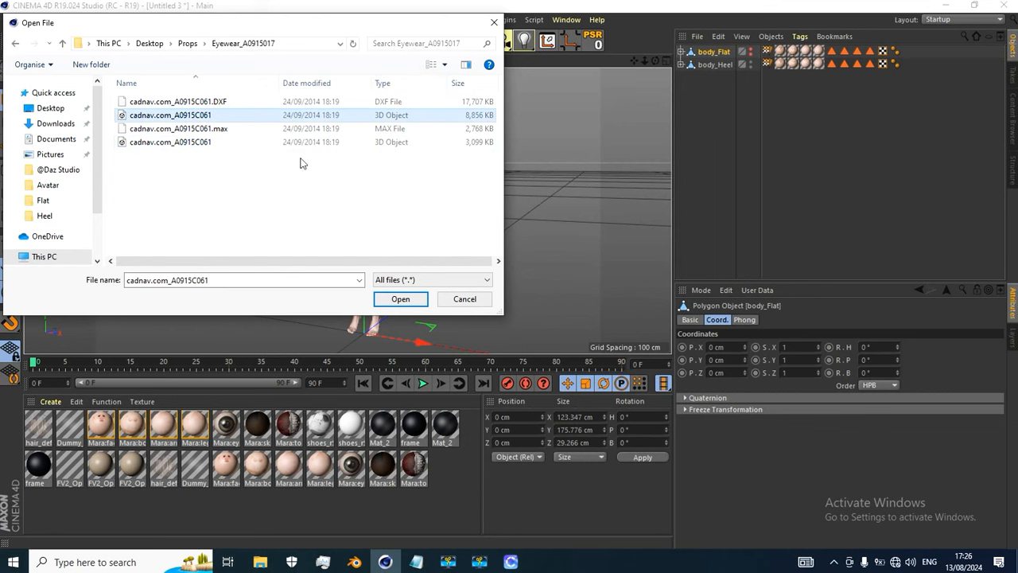
pyautogui.click(399, 298)
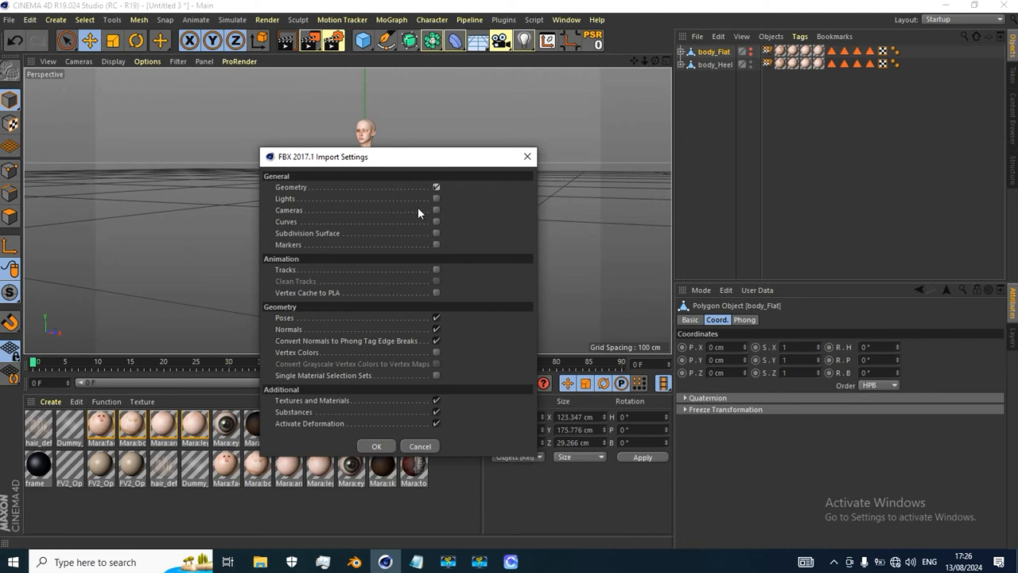
pyautogui.click(376, 446)
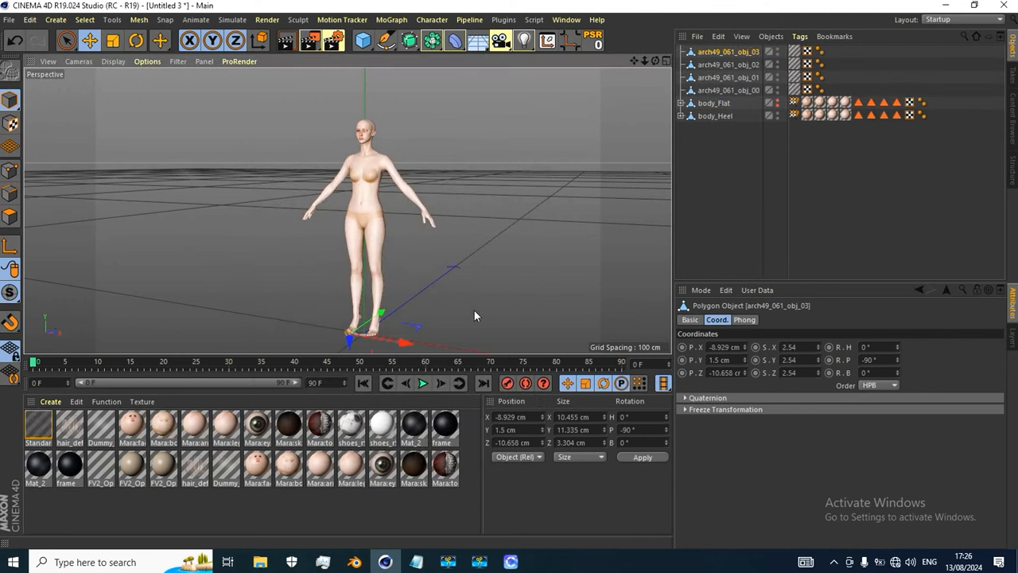
# Delete the imported spare pair of glasses beside the foot, removing both its lens and frame objects
pyautogui.keyDown('alt'); pyautogui.moveTo(422, 309); pyautogui.dragTo(411, 207, button='middle'); pyautogui.keyUp('alt')
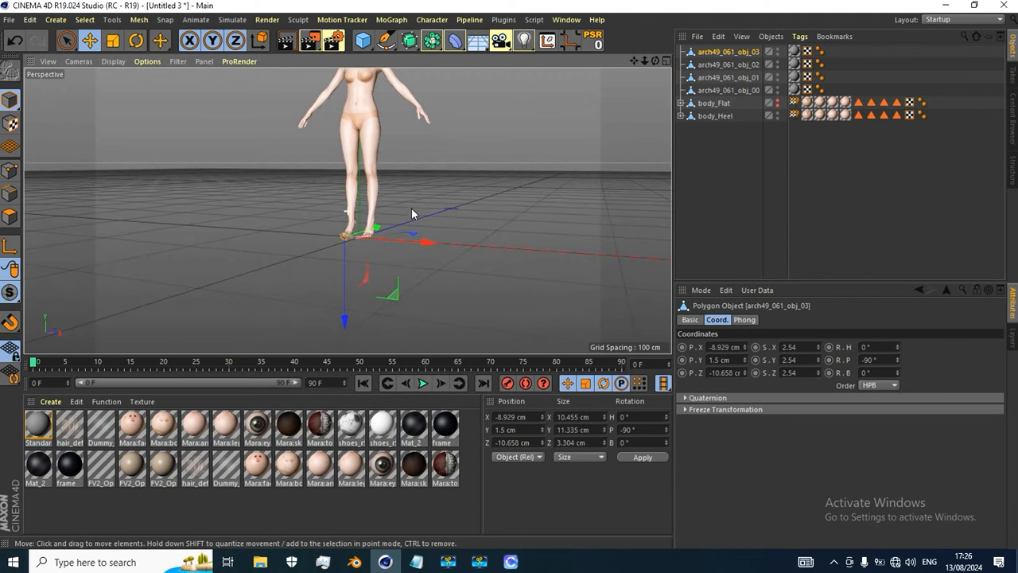
pyautogui.scroll(10, 357, 240)
pyautogui.scroll(-4, 373, 259)
pyautogui.keyDown('alt'); pyautogui.moveTo(373, 258); pyautogui.dragTo(318, 233); pyautogui.keyUp('alt')
pyautogui.scroll(5, 292, 264)
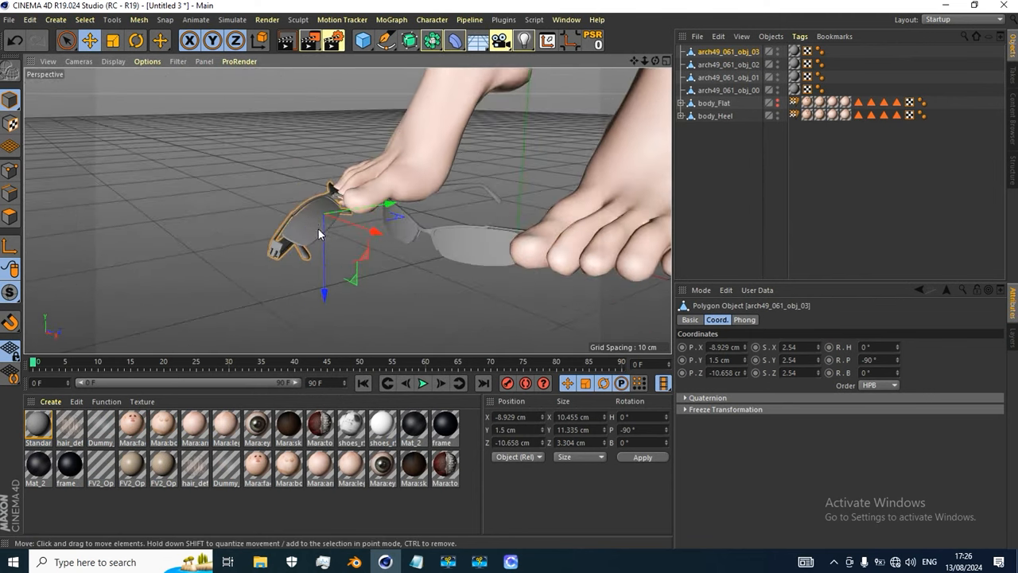
pyautogui.press('Delete')
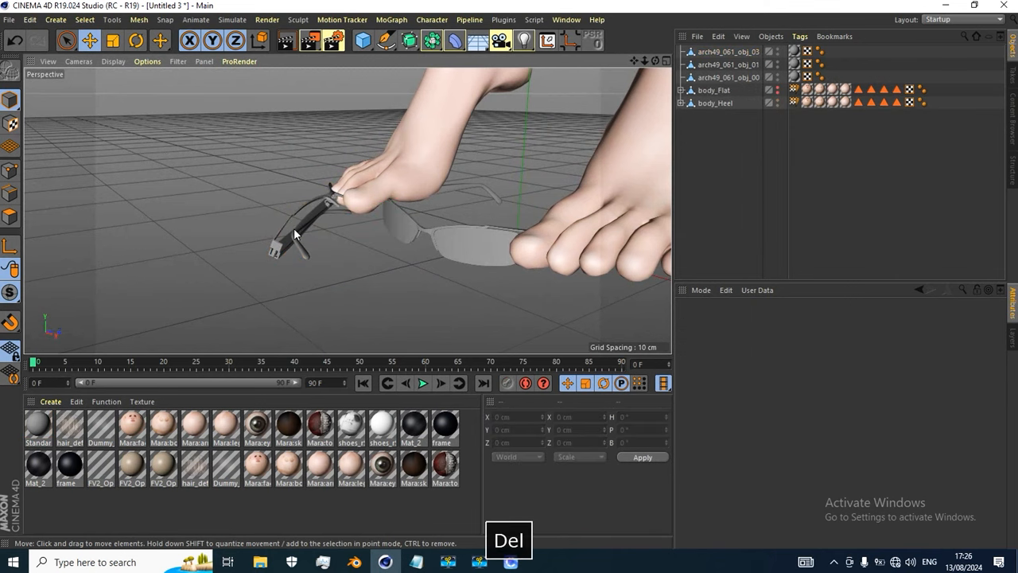
pyautogui.click(293, 228)
pyautogui.press('Delete')
# Connect the remaining glasses' frame and lens objects, arch49_061_obj_00 and arch49_061_obj_01, into one object and delete the originals
pyautogui.keyDown('alt'); pyautogui.moveTo(325, 247); pyautogui.dragTo(450, 226); pyautogui.keyUp('alt')
pyautogui.click(713, 64)
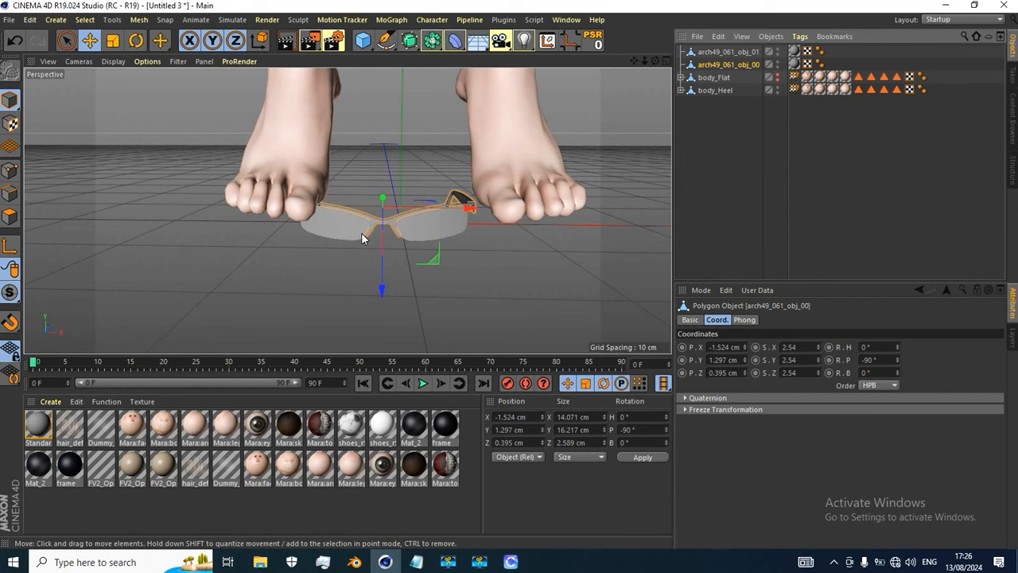
pyautogui.keyDown('ctrl'); pyautogui.click(720, 51); pyautogui.keyUp('ctrl')
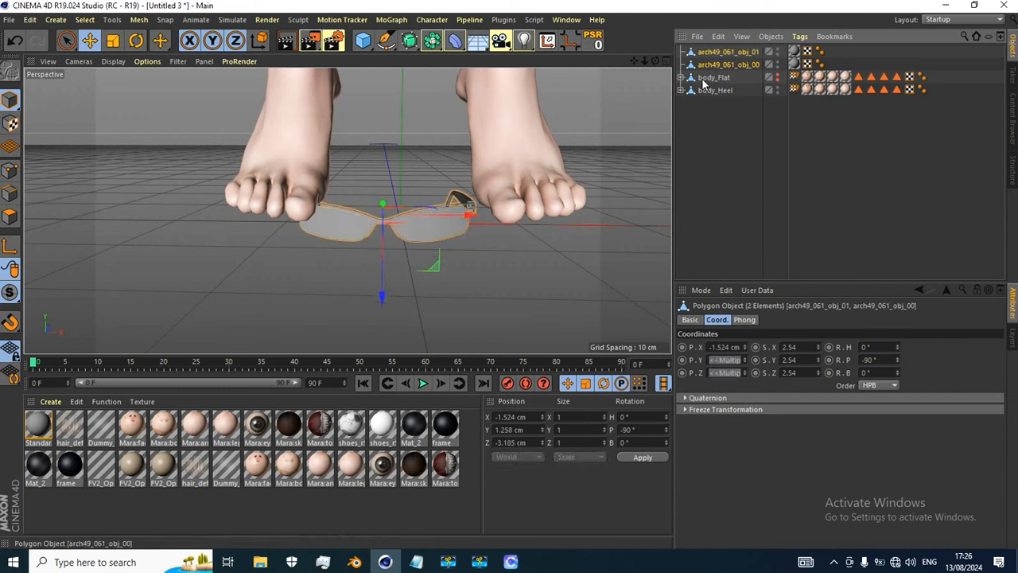
pyautogui.keyDown('alt'); pyautogui.moveTo(556, 224); pyautogui.dragTo(459, 212); pyautogui.keyUp('alt')
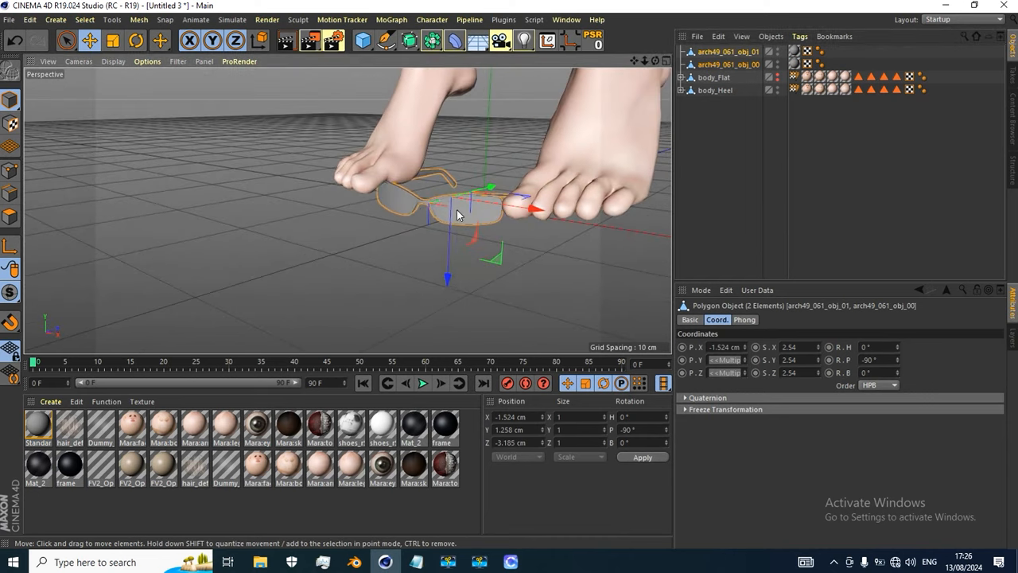
pyautogui.rightClick(711, 57)
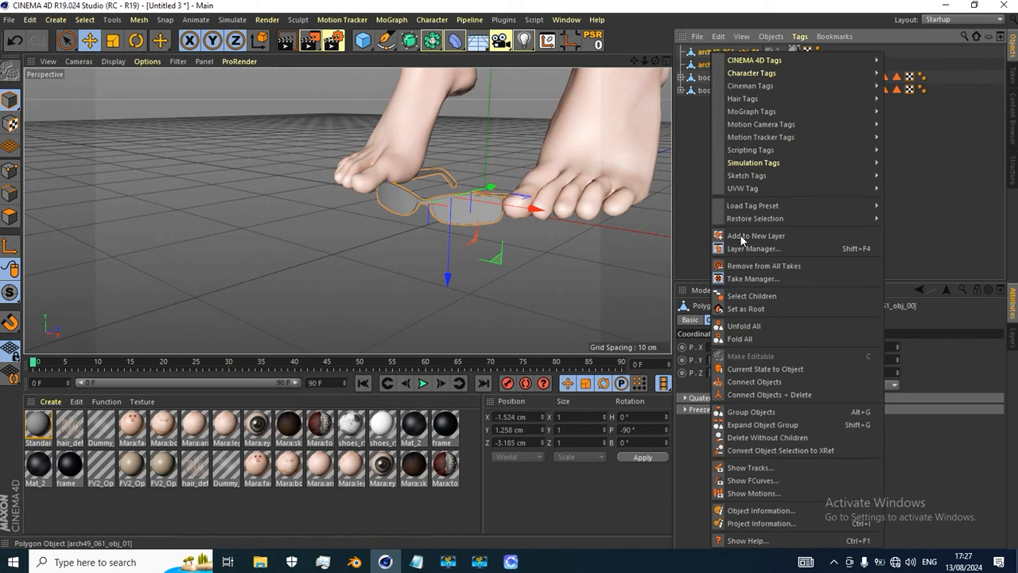
pyautogui.click(763, 396)
# Rename the combined glasses object as Glasses_B
pyautogui.keyDown('alt'); pyautogui.moveTo(347, 210); pyautogui.dragTo(467, 276); pyautogui.keyUp('alt')
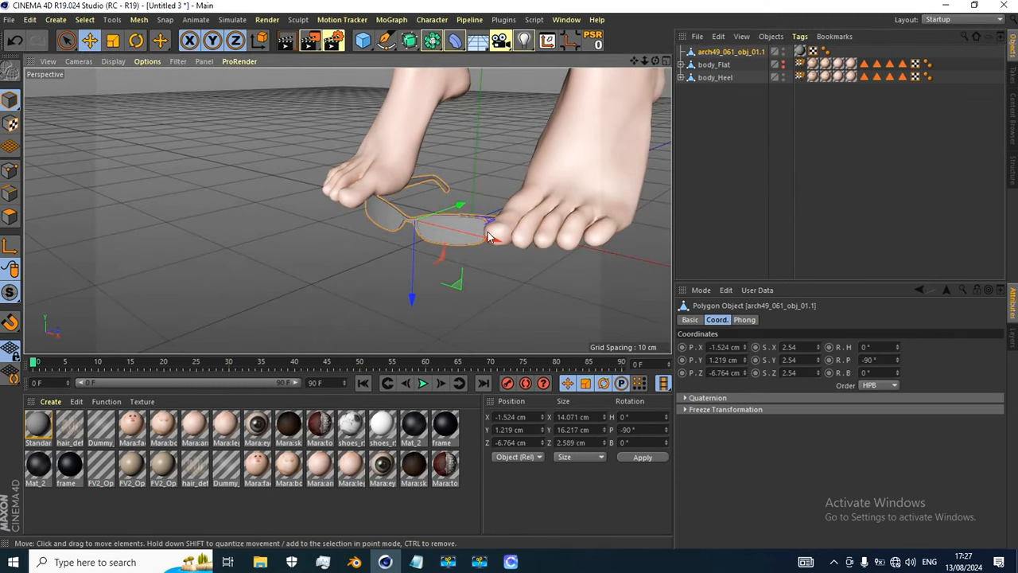
pyautogui.doubleClick(727, 51)
pyautogui.write('G')
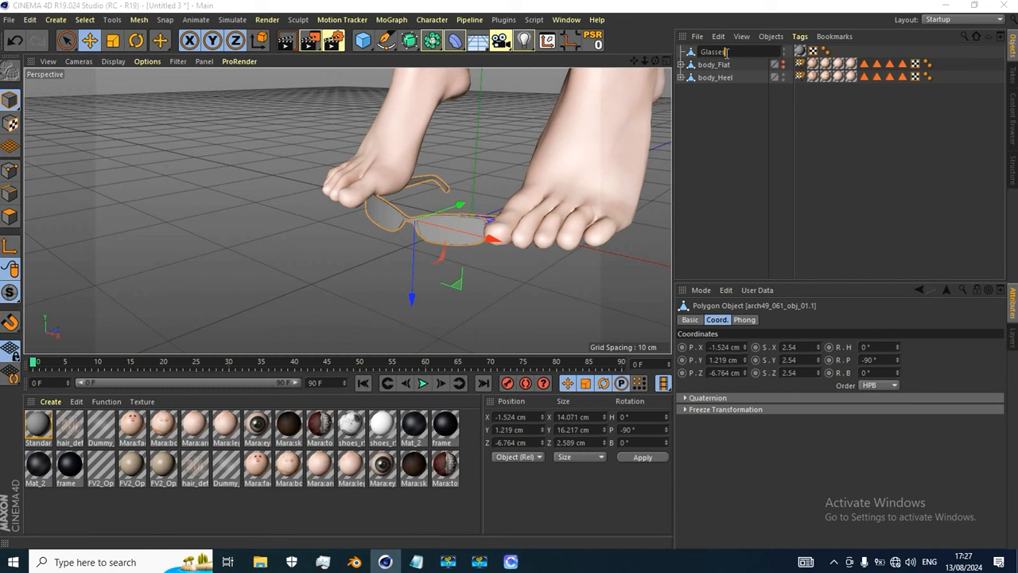
pyautogui.write('lasses B')
pyautogui.press('Return')
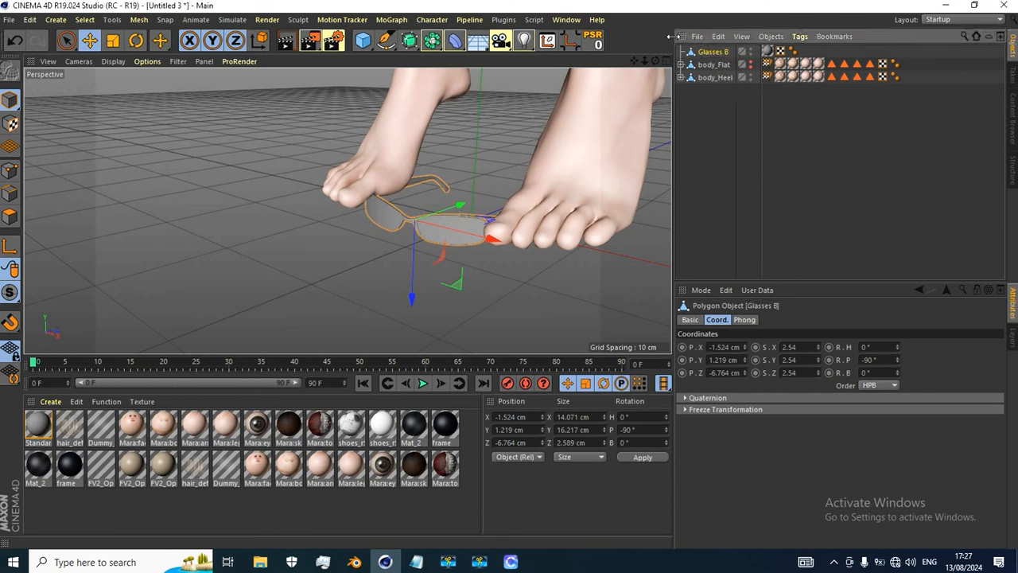
pyautogui.doubleClick(726, 52)
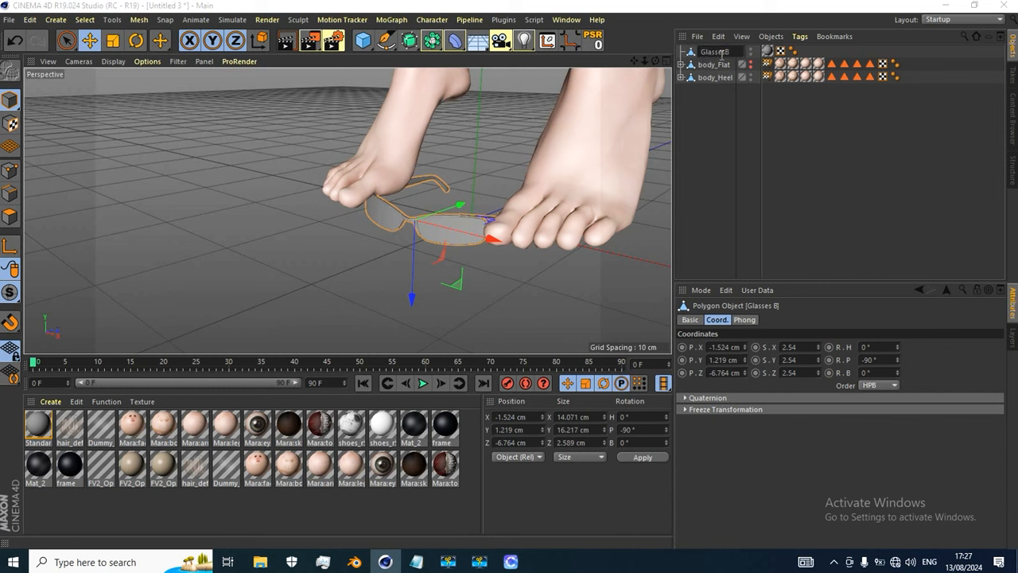
pyautogui.press('Return')
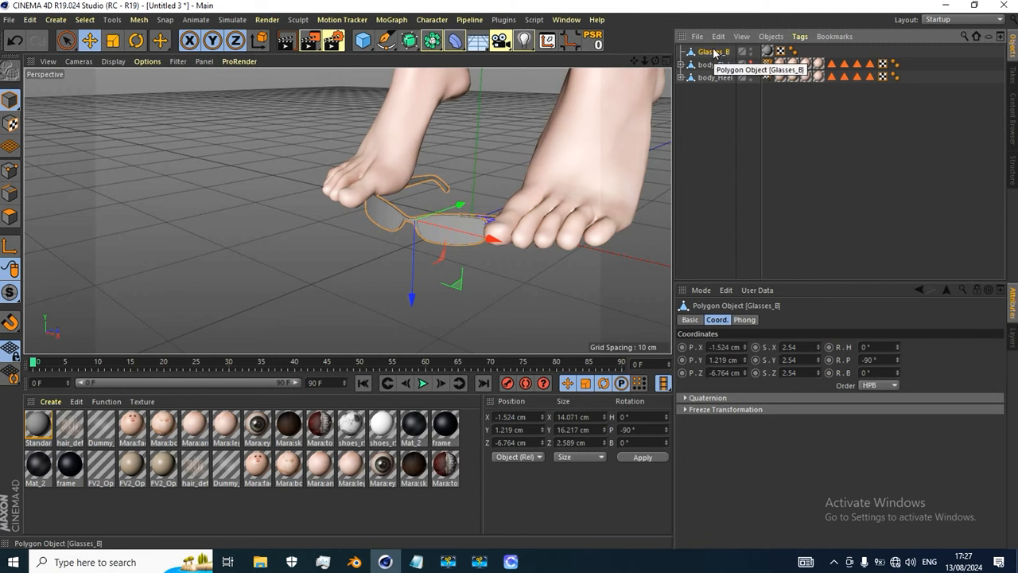
# Raise Glasses_B from the feet to the avatar's eye level, at a Y position of about 174.9 cm
pyautogui.scroll(-10, 360, 266)
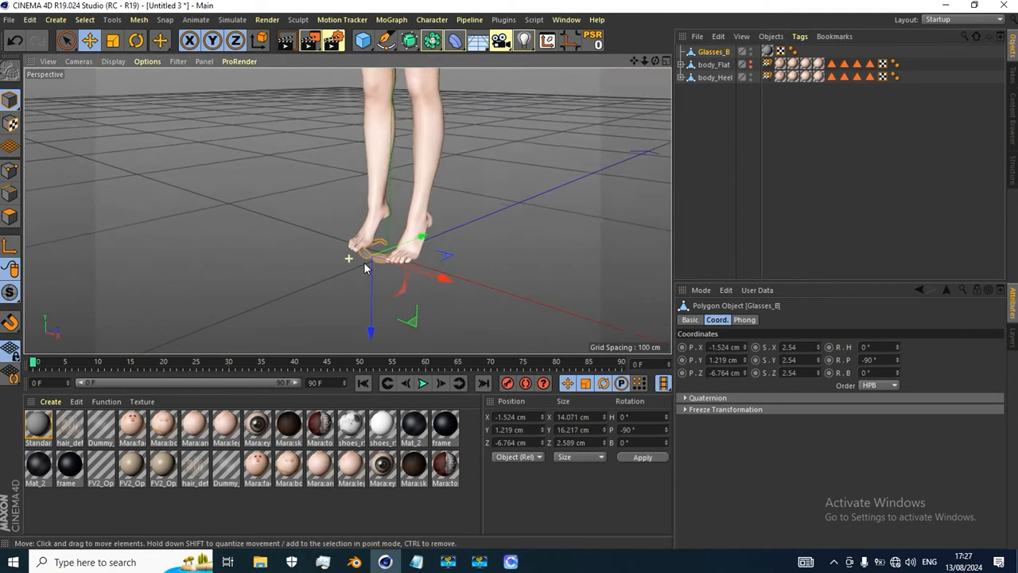
pyautogui.keyDown('alt'); pyautogui.moveTo(470, 214); pyautogui.dragTo(528, 198); pyautogui.keyUp('alt')
pyautogui.keyDown('alt'); pyautogui.moveTo(445, 206); pyautogui.dragTo(425, 300, button='middle'); pyautogui.keyUp('alt')
pyautogui.scroll(-5, 409, 199)
pyautogui.keyDown('alt'); pyautogui.moveTo(420, 193); pyautogui.dragTo(356, 156); pyautogui.keyUp('alt')
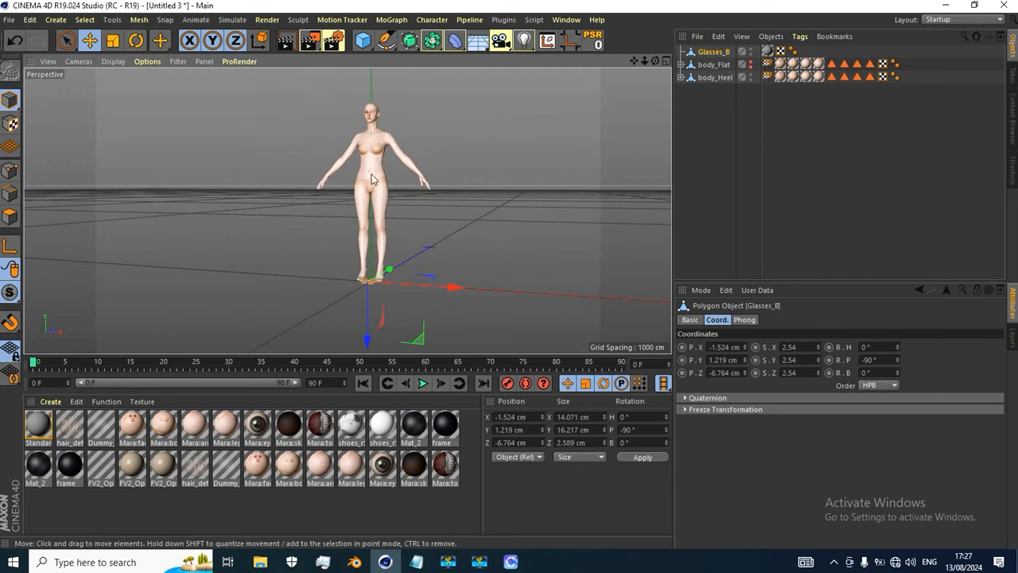
pyautogui.moveTo(368, 340); pyautogui.dragTo(381, 169)
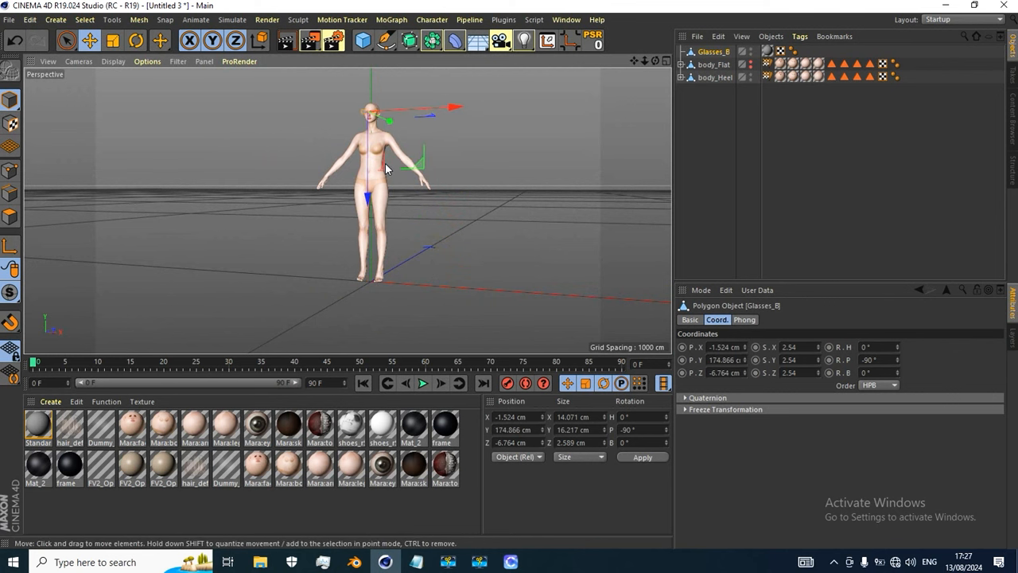
# Centre Glasses_B on the face at about X 0.03 cm and shift it forward to about Z -7.69 cm
pyautogui.press('o')
pyautogui.scroll(-1, 390, 219)
pyautogui.scroll(6, 392, 218)
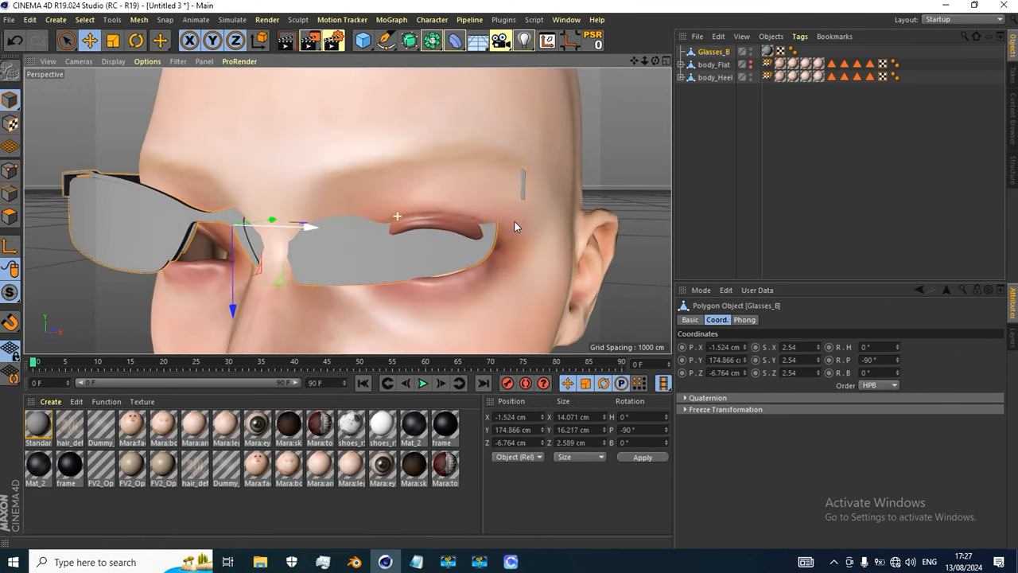
pyautogui.keyDown('alt'); pyautogui.moveTo(514, 221); pyautogui.dragTo(502, 299); pyautogui.keyUp('alt')
pyautogui.scroll(-5, 460, 220)
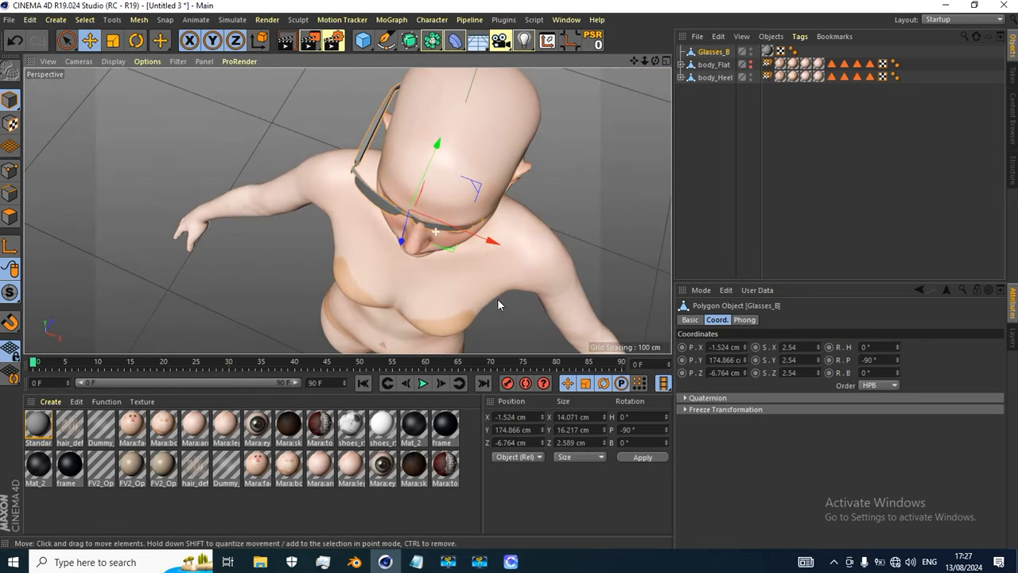
pyautogui.moveTo(491, 241); pyautogui.dragTo(384, 178)
pyautogui.keyDown('alt'); pyautogui.moveTo(440, 162); pyautogui.dragTo(436, 198, button='middle'); pyautogui.keyUp('alt')
pyautogui.moveTo(449, 201); pyautogui.dragTo(440, 202)
# Fit Glasses_B onto the nose bridge by lowering it to about Y 173.58 cm and moving it back to about Z -7.12 cm
pyautogui.keyDown('alt'); pyautogui.moveTo(424, 237); pyautogui.dragTo(527, 307); pyautogui.keyUp('alt')
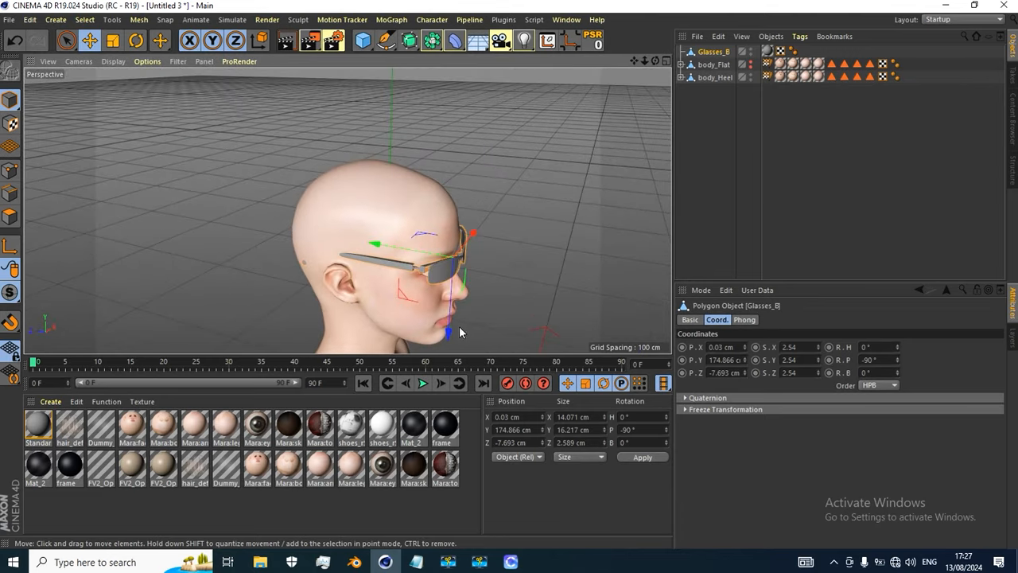
pyautogui.moveTo(451, 334); pyautogui.dragTo(369, 257)
pyautogui.keyDown('alt'); pyautogui.moveTo(368, 256); pyautogui.dragTo(381, 177, button='middle'); pyautogui.keyUp('alt')
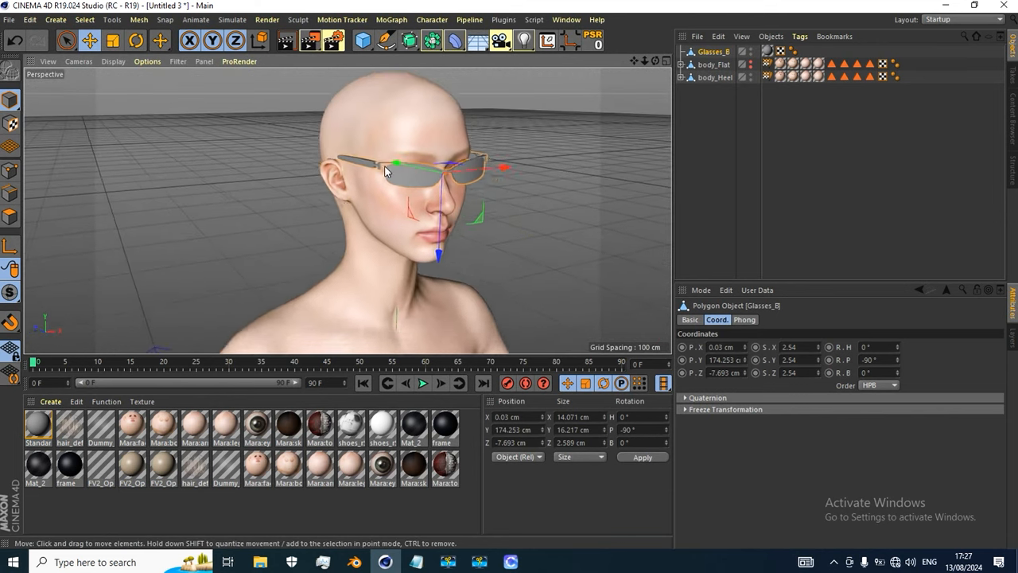
pyautogui.scroll(6, 416, 142)
pyautogui.keyDown('alt'); pyautogui.moveTo(459, 248); pyautogui.dragTo(352, 148); pyautogui.keyUp('alt')
pyautogui.keyDown('alt'); pyautogui.moveTo(517, 280); pyautogui.dragTo(464, 171); pyautogui.keyUp('alt')
pyautogui.moveTo(504, 226); pyautogui.dragTo(270, 225)
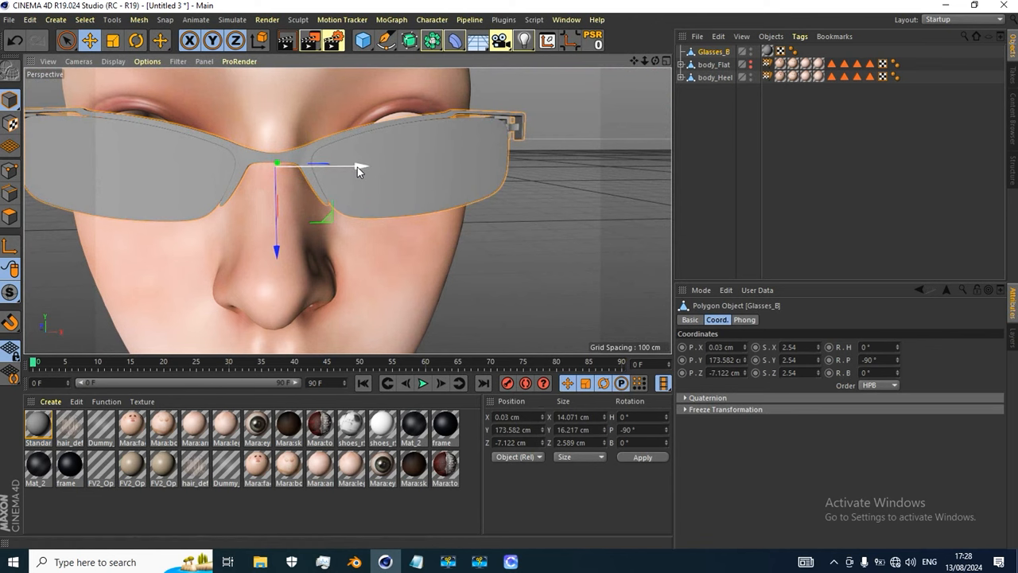
# Nudge Glasses_B to about X -0.019 cm and raise it on the nose bridge to about Y 174.2 cm
pyautogui.moveTo(357, 167); pyautogui.dragTo(356, 169)
pyautogui.scroll(-5, 313, 218)
pyautogui.keyDown('alt'); pyautogui.moveTo(314, 219); pyautogui.dragTo(279, 219); pyautogui.keyUp('alt')
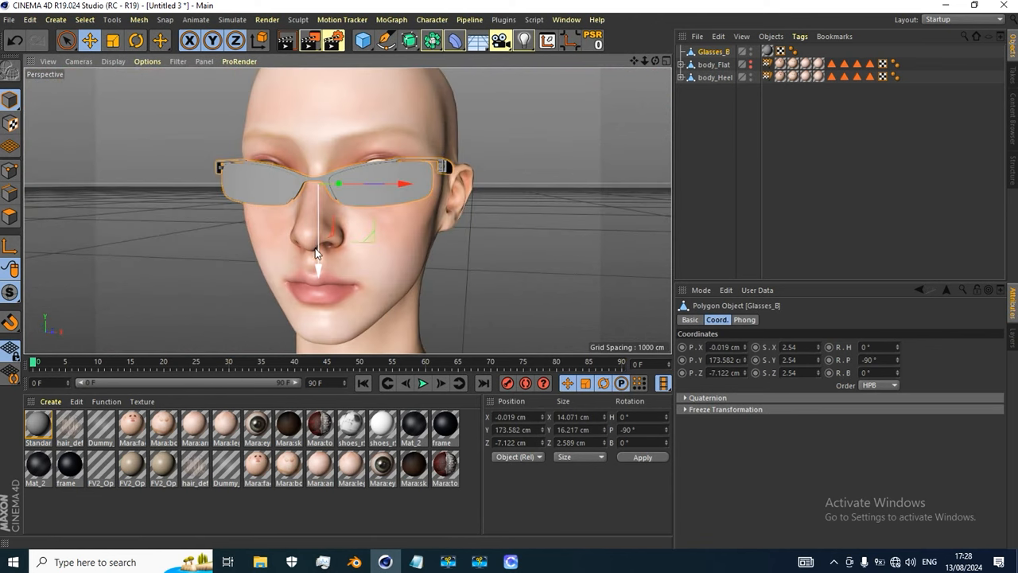
pyautogui.moveTo(317, 268); pyautogui.dragTo(385, 265)
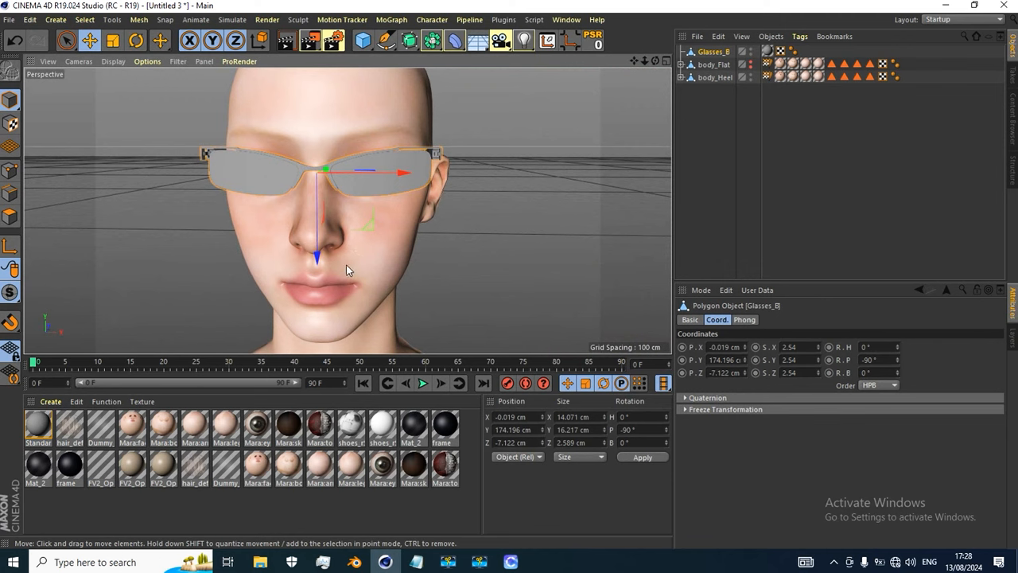
pyautogui.moveTo(320, 255); pyautogui.dragTo(321, 253)
# Examine how the temple arm of Glasses_B sits against the side of the head and the avatar's left ear
pyautogui.scroll(-3, 353, 212)
pyautogui.keyDown('alt'); pyautogui.moveTo(353, 212); pyautogui.dragTo(336, 171); pyautogui.keyUp('alt')
pyautogui.scroll(5, 395, 164)
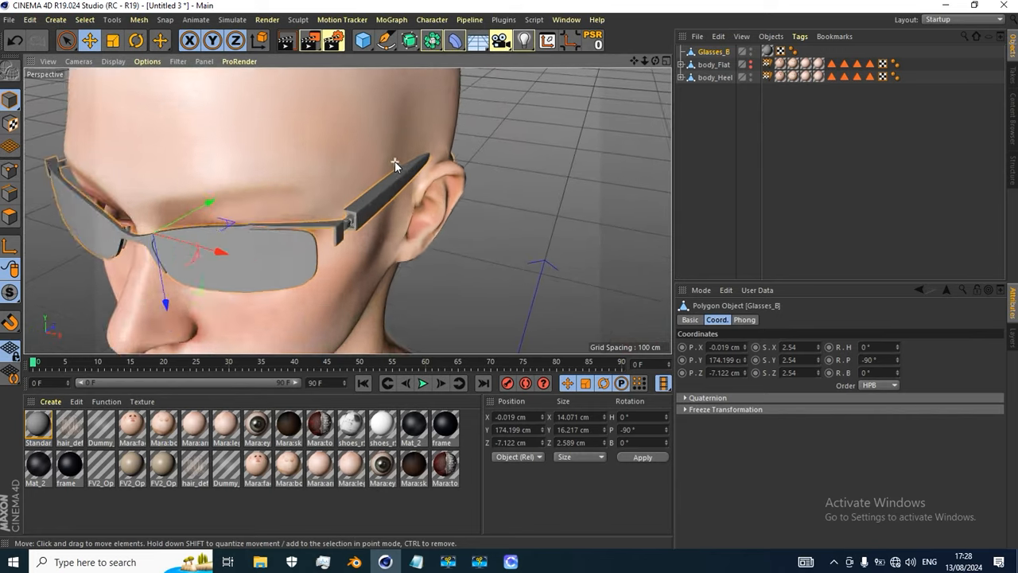
pyautogui.scroll(2, 395, 165)
pyautogui.scroll(-7, 395, 211)
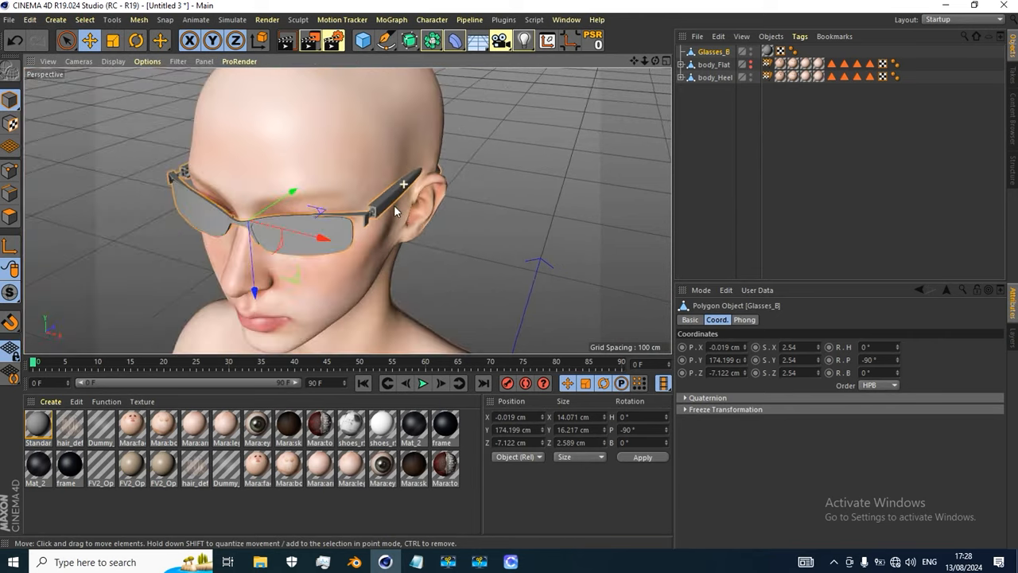
pyautogui.scroll(4, 416, 187)
pyautogui.scroll(-1, 418, 173)
pyautogui.keyDown('alt'); pyautogui.moveTo(388, 188); pyautogui.dragTo(261, 194); pyautogui.keyUp('alt')
pyautogui.keyDown('alt'); pyautogui.moveTo(322, 195); pyautogui.dragTo(358, 208); pyautogui.keyUp('alt')
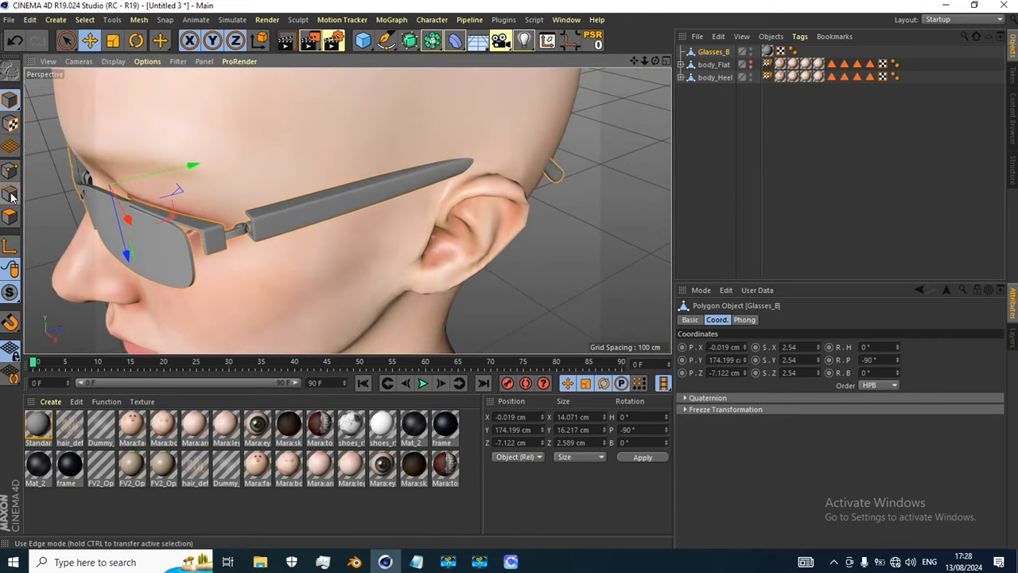
# Select all polygons of the temple arm on the avatar's left side with Fill Selection
pyautogui.click(11, 218)
pyautogui.scroll(6, 231, 215)
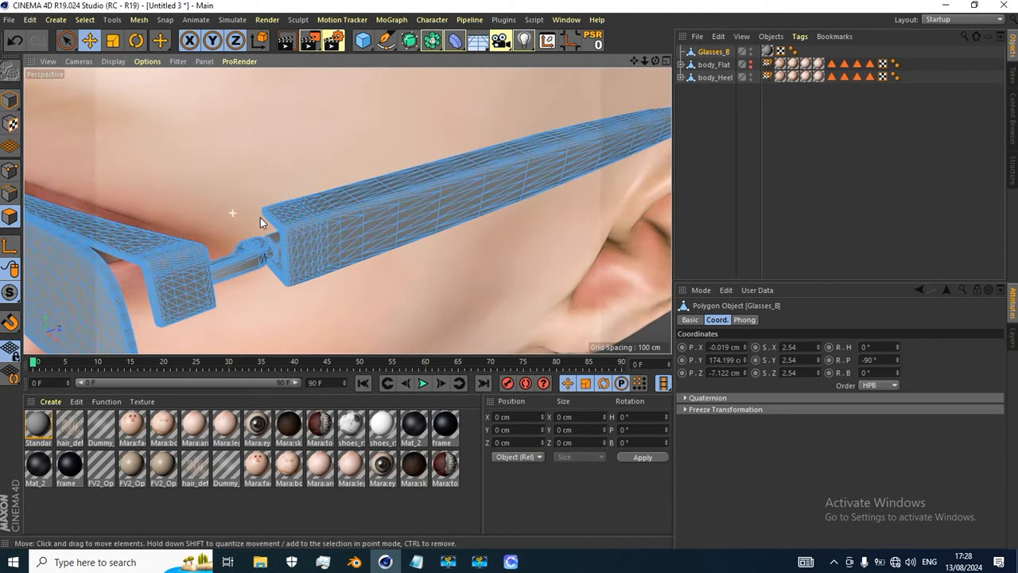
pyautogui.keyDown('alt'); pyautogui.moveTo(298, 261); pyautogui.dragTo(314, 220); pyautogui.keyUp('alt')
pyautogui.scroll(3, 299, 236)
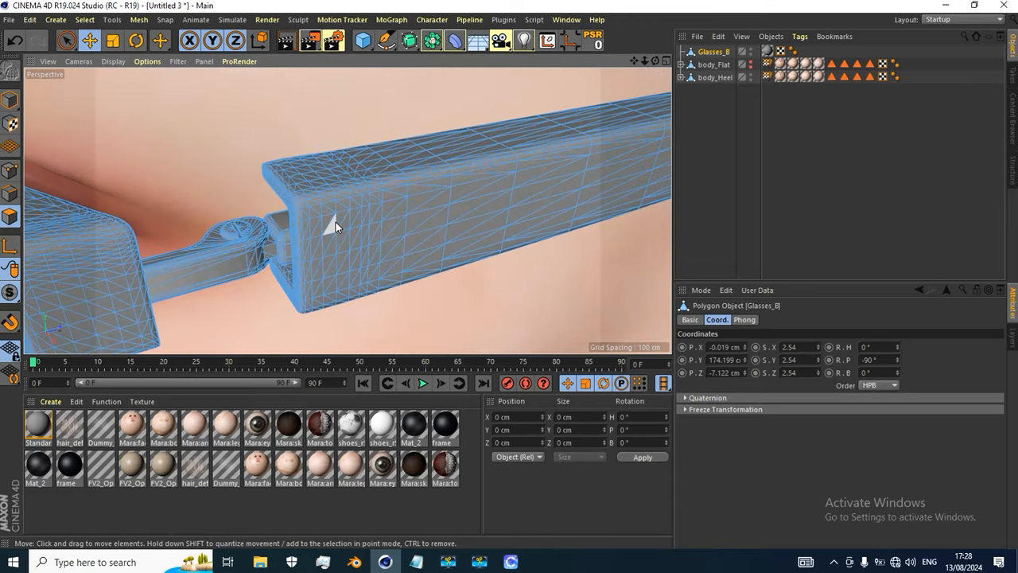
pyautogui.press('u')
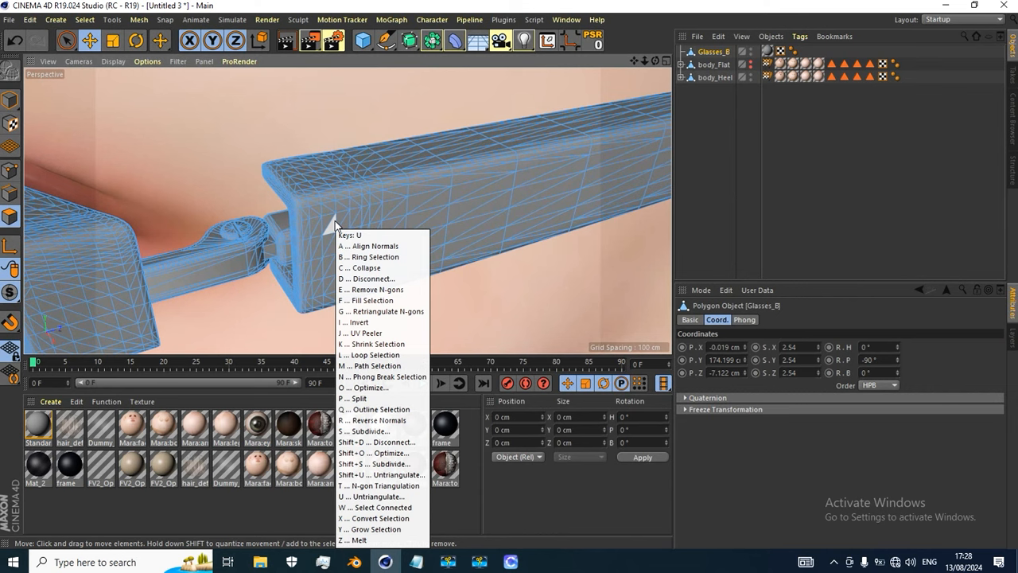
pyautogui.press('f')
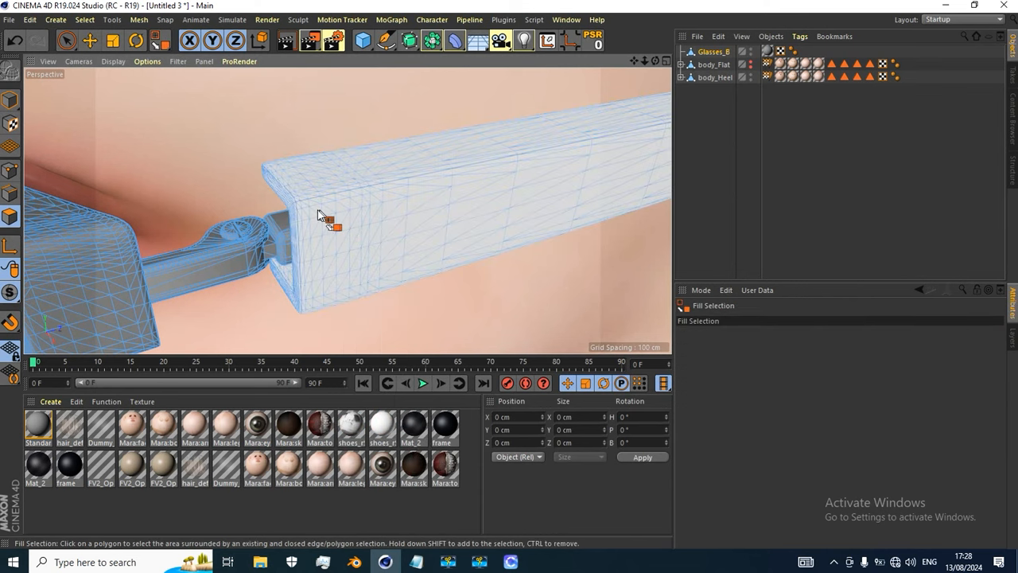
pyautogui.click(307, 231)
# Add the small hinge block inside the arm's front end to the polygon selection
pyautogui.scroll(-5, 307, 230)
pyautogui.keyDown('alt'); pyautogui.moveTo(307, 291); pyautogui.dragTo(450, 307); pyautogui.keyUp('alt')
pyautogui.scroll(3, 334, 233)
pyautogui.scroll(5, 340, 231)
pyautogui.scroll(-3, 382, 239)
pyautogui.moveTo(385, 222)
pyautogui.keyDown('alt'); pyautogui.mouseDown()
pyautogui.moveTo(389, 190)
pyautogui.moveTo(402, 183)
pyautogui.moveTo(390, 209)
pyautogui.mouseUp(); pyautogui.keyUp('alt')
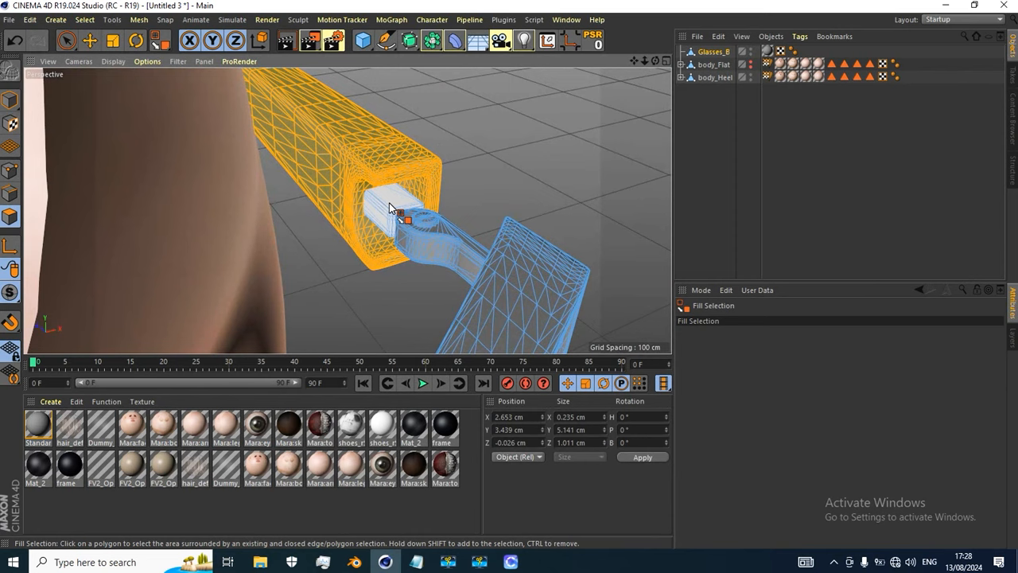
pyautogui.keyDown('shift'); pyautogui.click(390, 209); pyautogui.keyUp('shift')
pyautogui.scroll(2, 418, 230)
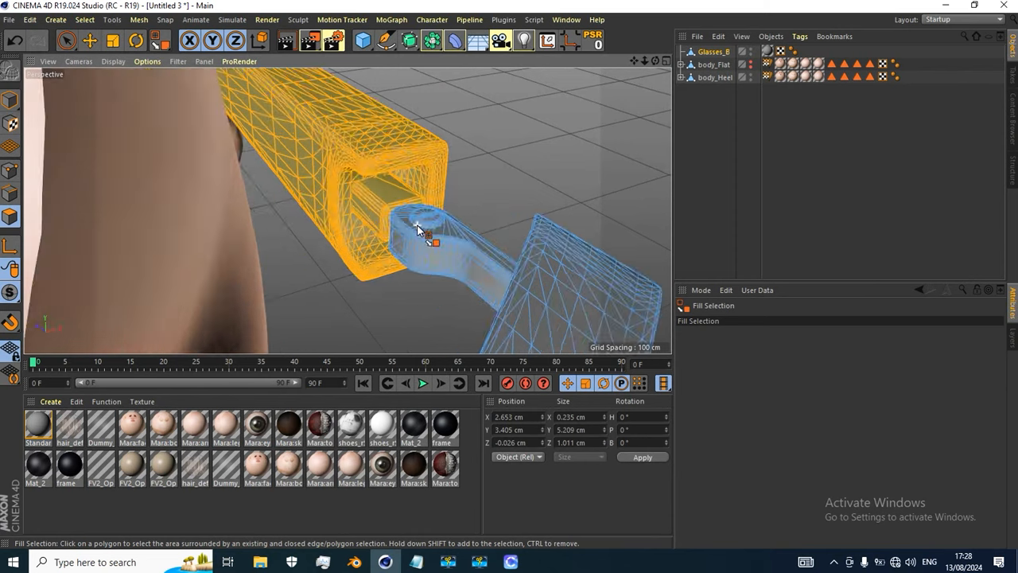
# Try to rotate the selected temple arm sideways about its vertical axis, and undo the rotation
pyautogui.keyDown('alt'); pyautogui.moveTo(417, 225); pyautogui.dragTo(299, 223); pyautogui.keyUp('alt')
pyautogui.scroll(-3, 384, 226)
pyautogui.scroll(-4, 384, 223)
pyautogui.scroll(-3, 408, 211)
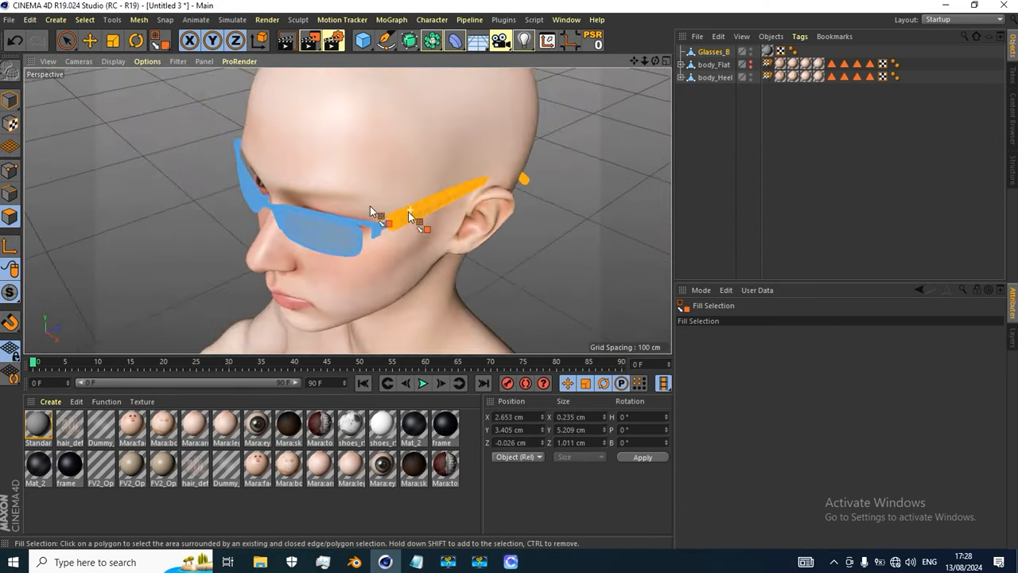
pyautogui.click(136, 43)
pyautogui.keyDown('alt'); pyautogui.moveTo(420, 222); pyautogui.dragTo(450, 251); pyautogui.keyUp('alt')
pyautogui.scroll(3, 449, 251)
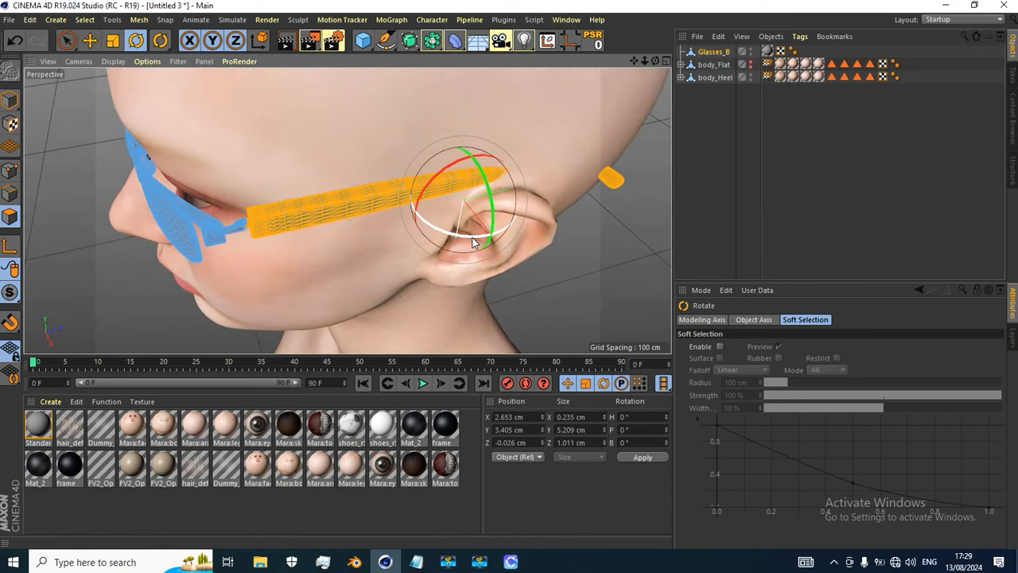
pyautogui.moveTo(474, 238); pyautogui.dragTo(470, 245)
pyautogui.hotkey('ctrl', 'z')
pyautogui.hotkey('ctrl', 'z')
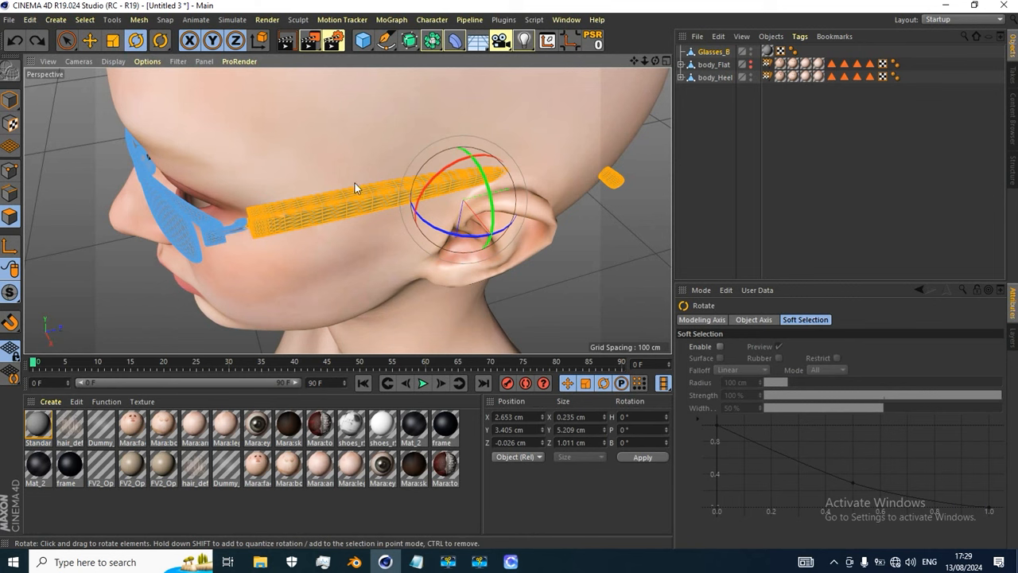
# Enable axis editing and move the selected arm's axis forward to its front end, at about Y 0.897 cm
pyautogui.click(10, 249)
pyautogui.press('l')
pyautogui.keyDown('alt'); pyautogui.moveTo(295, 206); pyautogui.dragTo(295, 334); pyautogui.keyUp('alt')
pyautogui.keyDown('alt'); pyautogui.moveTo(316, 229); pyautogui.dragTo(269, 303); pyautogui.keyUp('alt')
pyautogui.scroll(4, 274, 266)
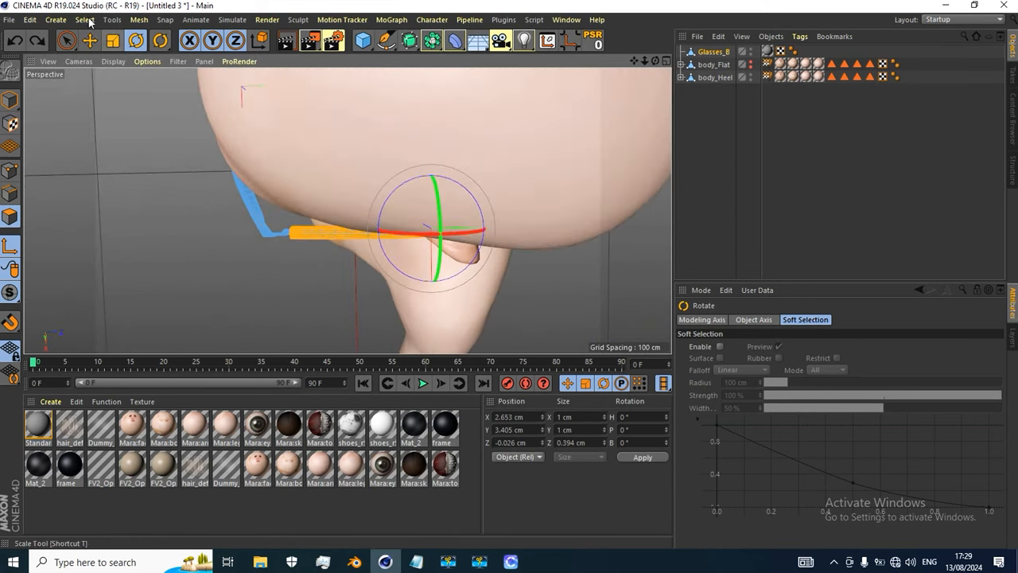
pyautogui.click(89, 40)
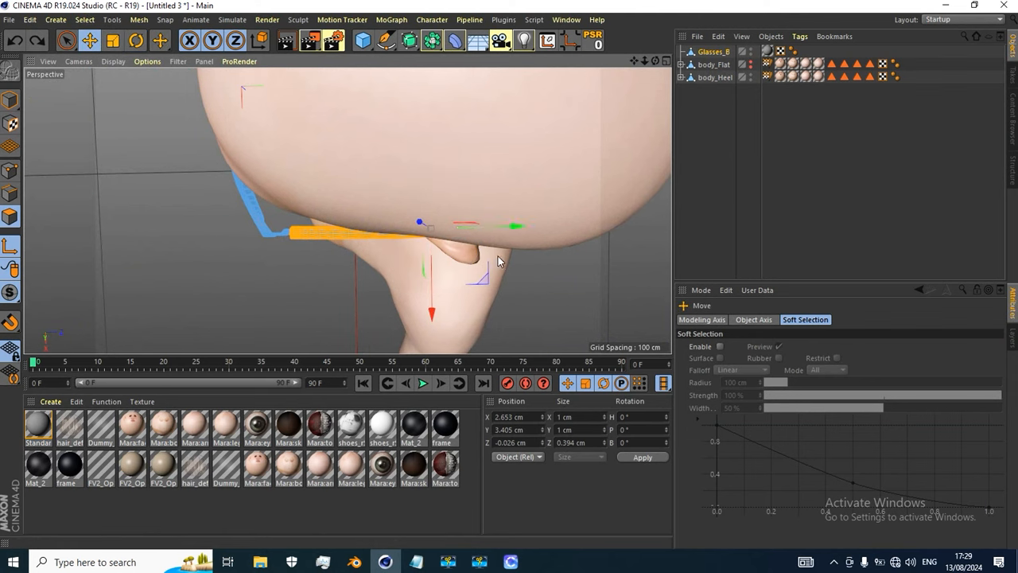
pyautogui.moveTo(509, 226); pyautogui.dragTo(380, 244)
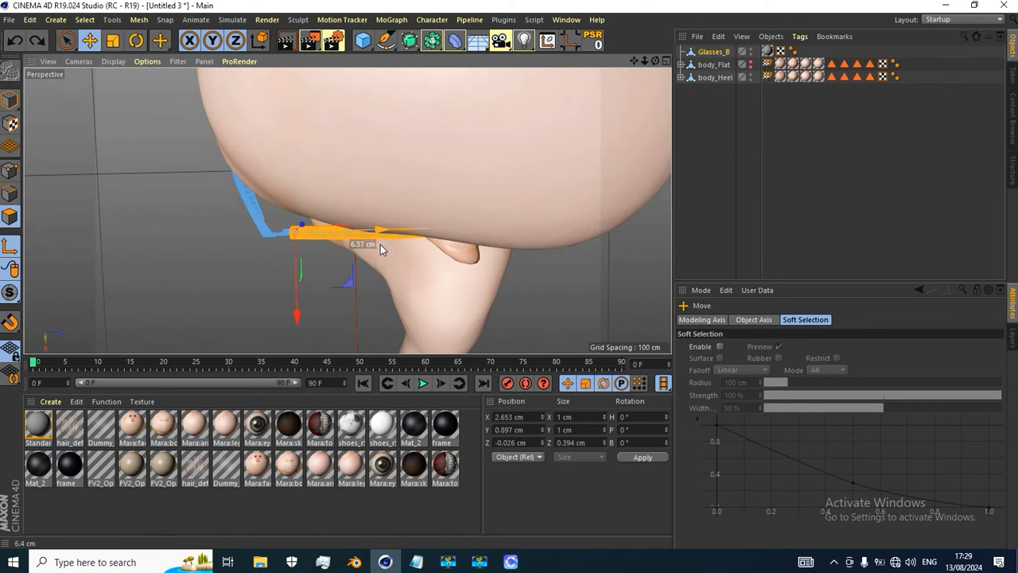
pyautogui.keyDown('alt'); pyautogui.moveTo(286, 227); pyautogui.dragTo(260, 194); pyautogui.keyUp('alt')
# Align the arm's axis with the hinge pin in the Top view, at about X 2.622 cm and Y 0.783 cm
pyautogui.click(78, 61)
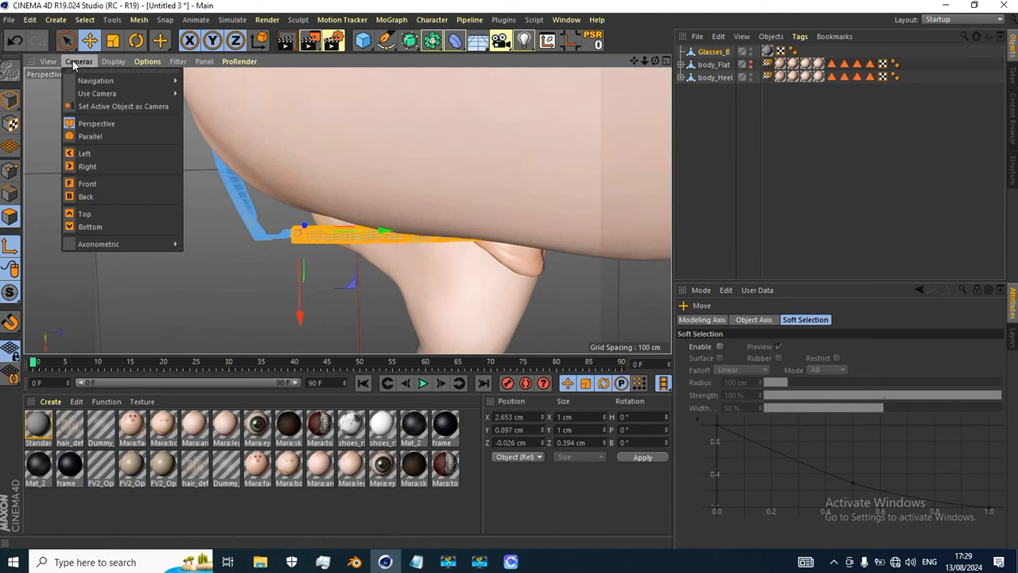
pyautogui.click(87, 214)
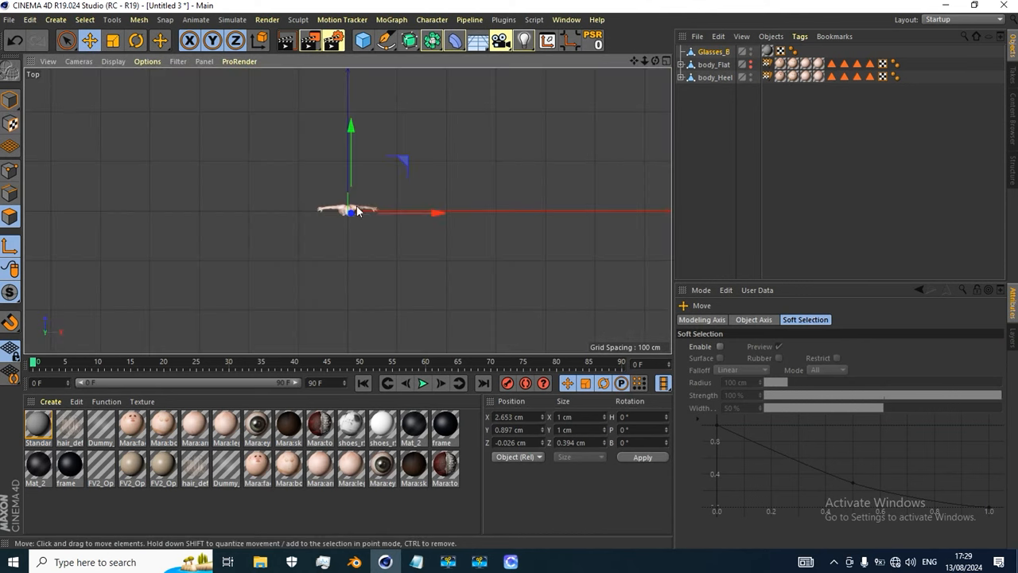
pyautogui.scroll(10, 292, 274)
pyautogui.scroll(1, 292, 271)
pyautogui.scroll(-1, 347, 212)
pyautogui.keyDown('alt'); pyautogui.moveTo(287, 290); pyautogui.dragTo(345, 183, button='middle'); pyautogui.keyUp('alt')
pyautogui.scroll(5, 298, 239)
pyautogui.scroll(8, 239, 227)
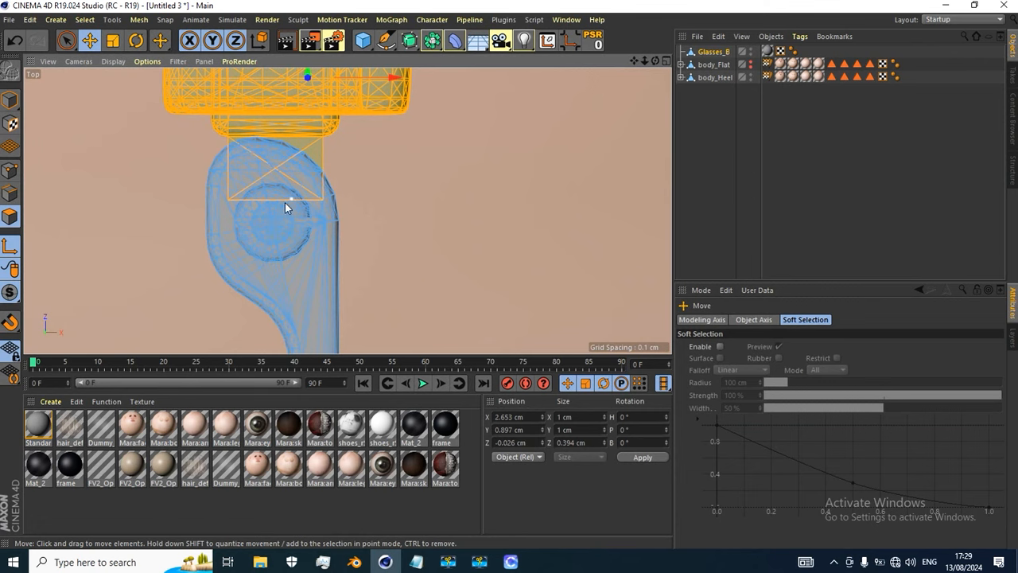
pyautogui.scroll(-4, 310, 151)
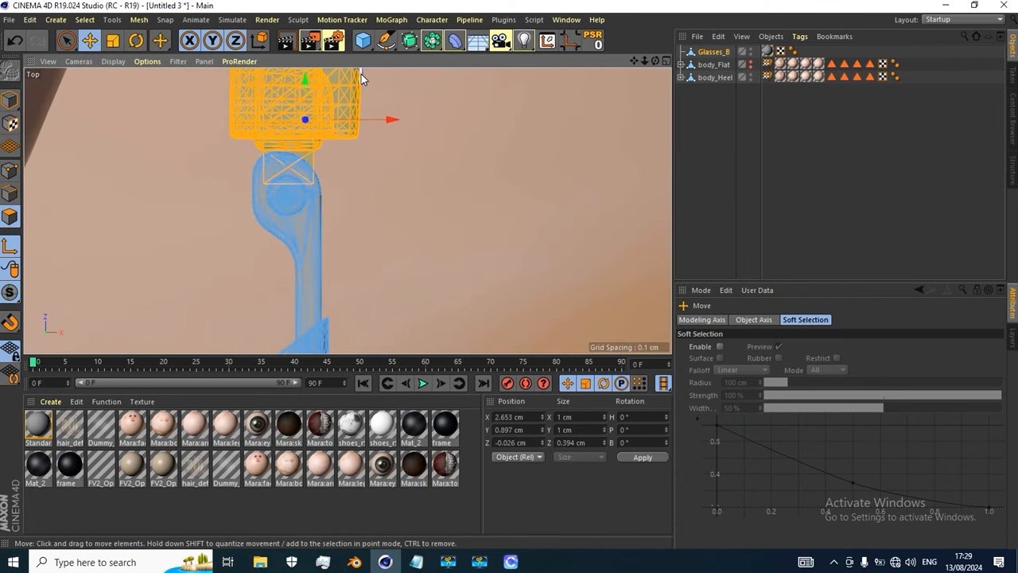
pyautogui.moveTo(309, 82); pyautogui.dragTo(306, 187)
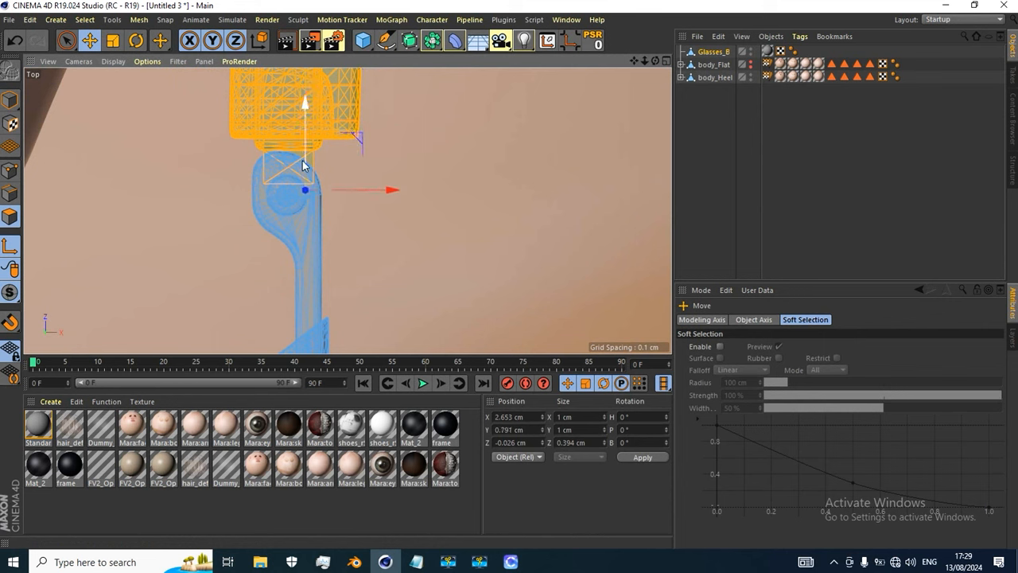
pyautogui.scroll(2, 307, 212)
pyautogui.moveTo(366, 118); pyautogui.dragTo(335, 133)
pyautogui.scroll(-2, 338, 142)
pyautogui.scroll(-10, 337, 142)
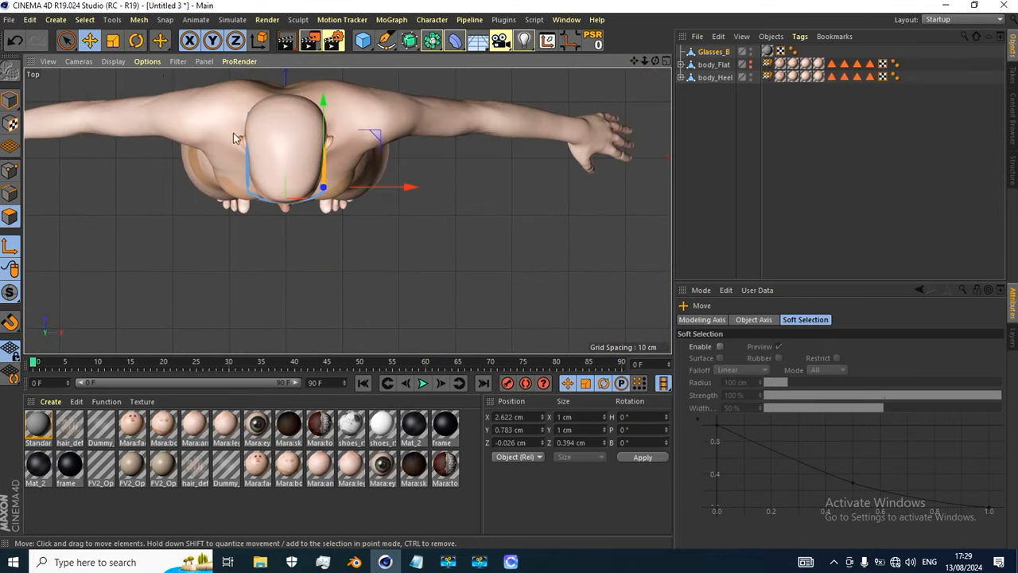
# Raise the arm's axis to hinge height in the Right view, at about Z -0.391 cm, and rotate the arm around it
pyautogui.click(78, 62)
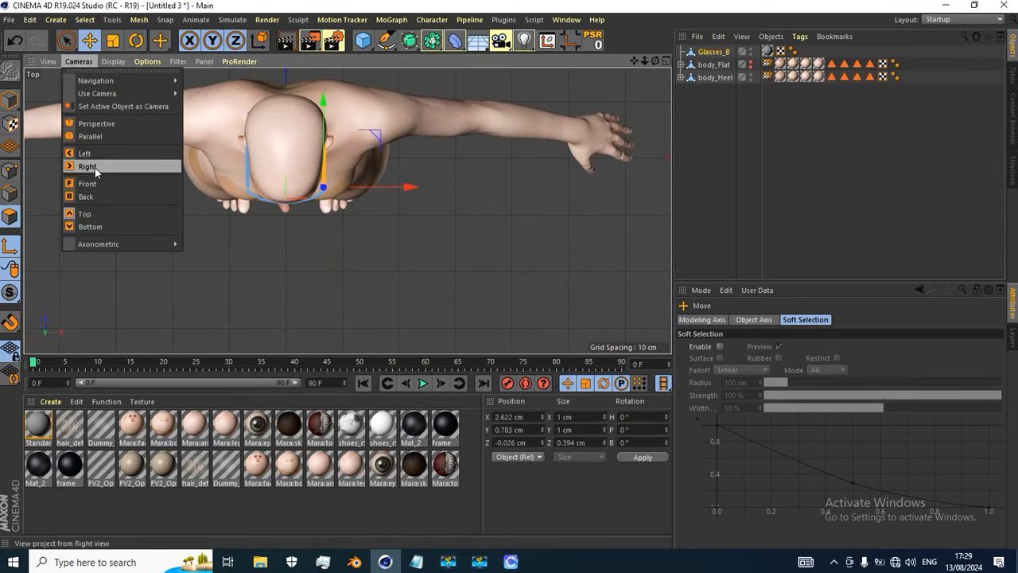
pyautogui.click(96, 167)
pyautogui.scroll(10, 270, 179)
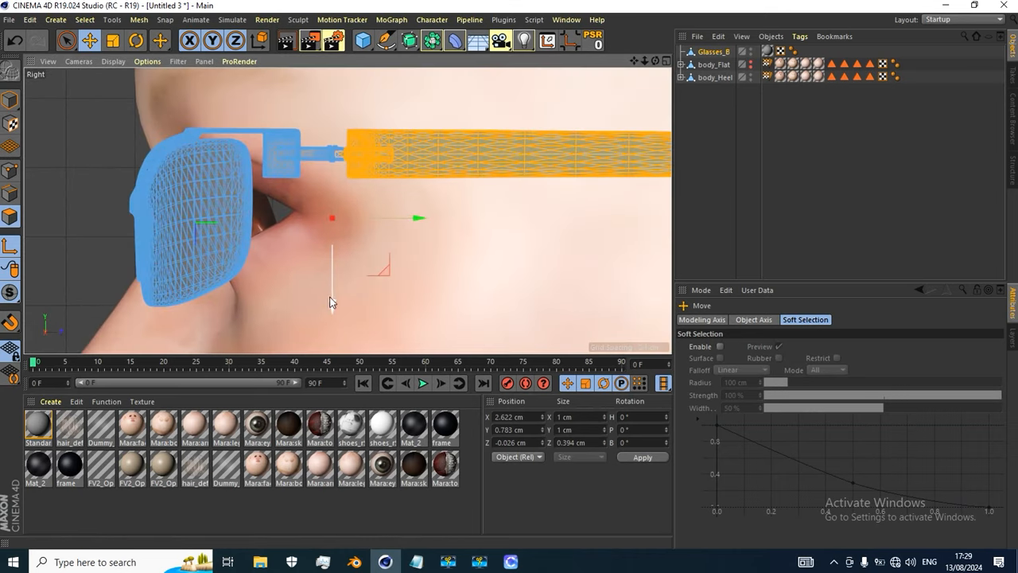
pyautogui.moveTo(330, 303); pyautogui.dragTo(338, 239)
pyautogui.press('F1')
pyautogui.press('r')
# Select the temple arm on the avatar's right side together with its hinge block using Fill Selection
pyautogui.scroll(5, 334, 183)
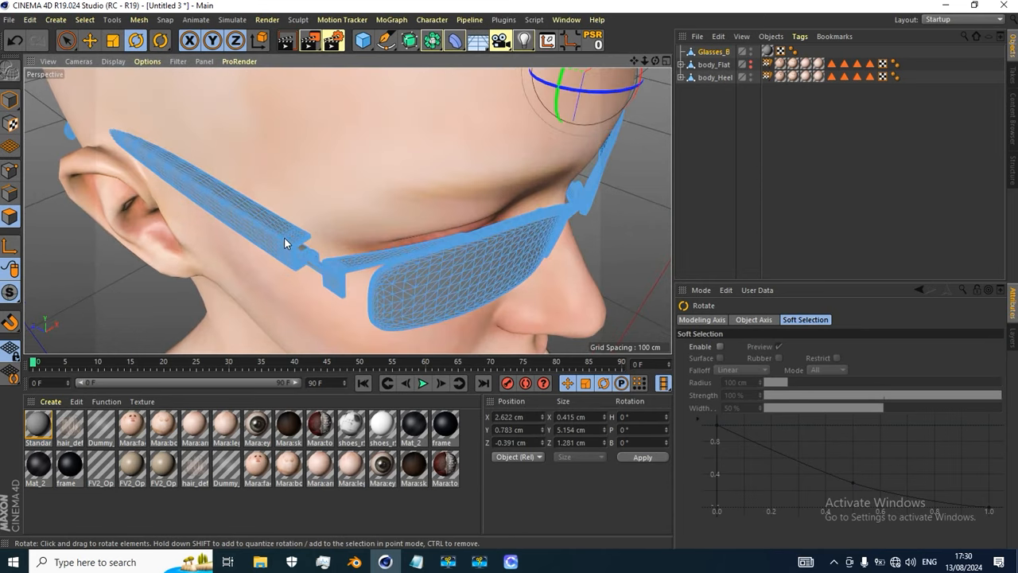
pyautogui.press('u')
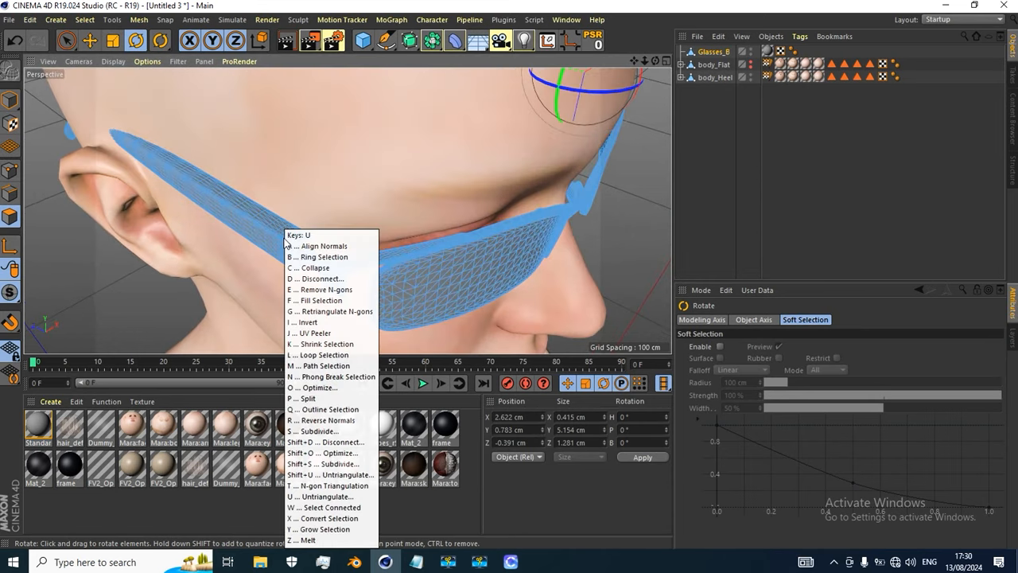
pyautogui.press('f')
pyautogui.click(284, 238)
pyautogui.scroll(5, 304, 261)
pyautogui.scroll(1, 304, 264)
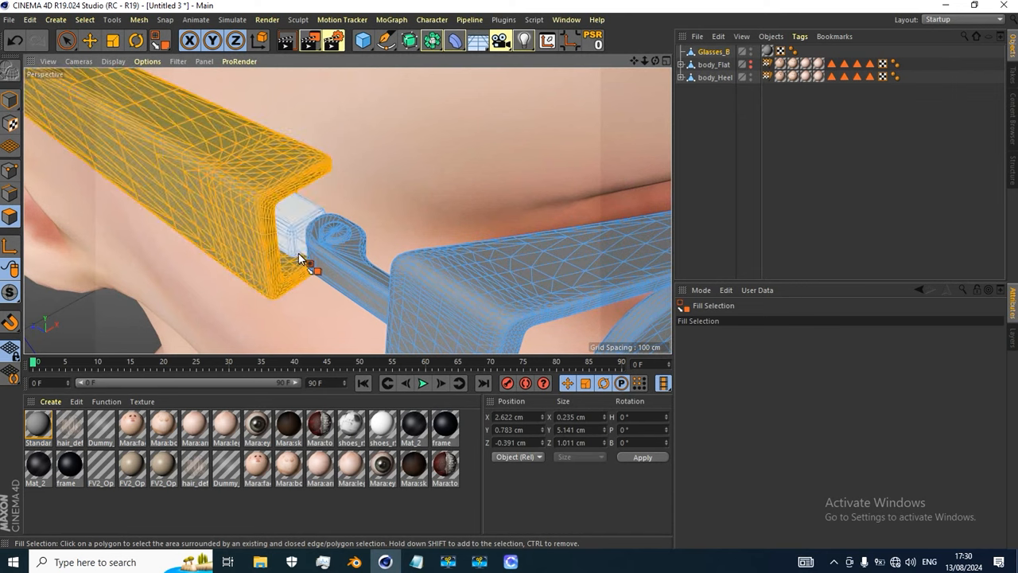
pyautogui.keyDown('shift'); pyautogui.click(297, 233); pyautogui.keyUp('shift')
# Enable axis editing for the selected right arm and move its axis forward in the Top view, to about Y 1.002 cm
pyautogui.scroll(-5, 282, 231)
pyautogui.scroll(-8, 283, 225)
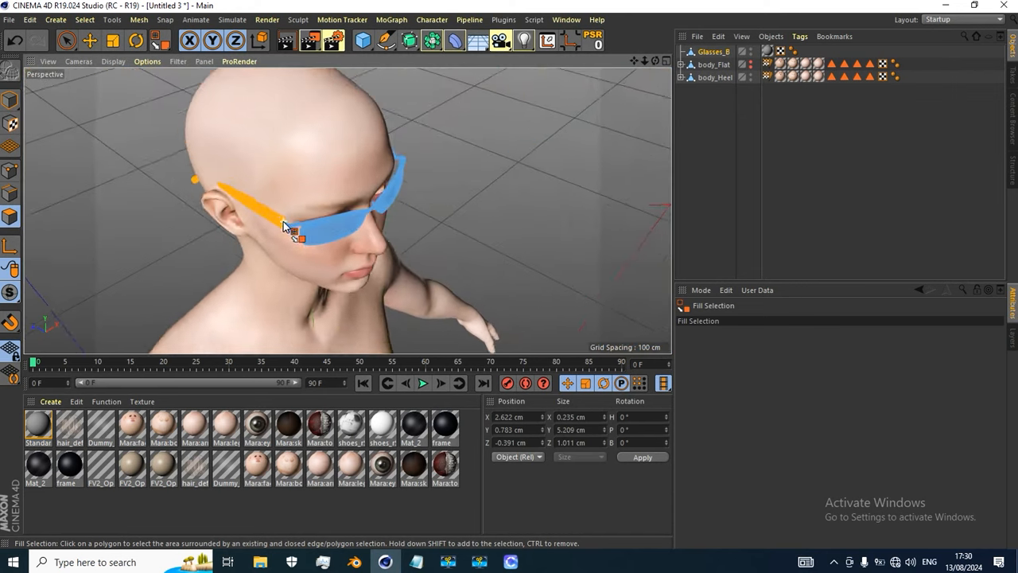
pyautogui.keyDown('alt'); pyautogui.moveTo(309, 265); pyautogui.dragTo(357, 282); pyautogui.keyUp('alt')
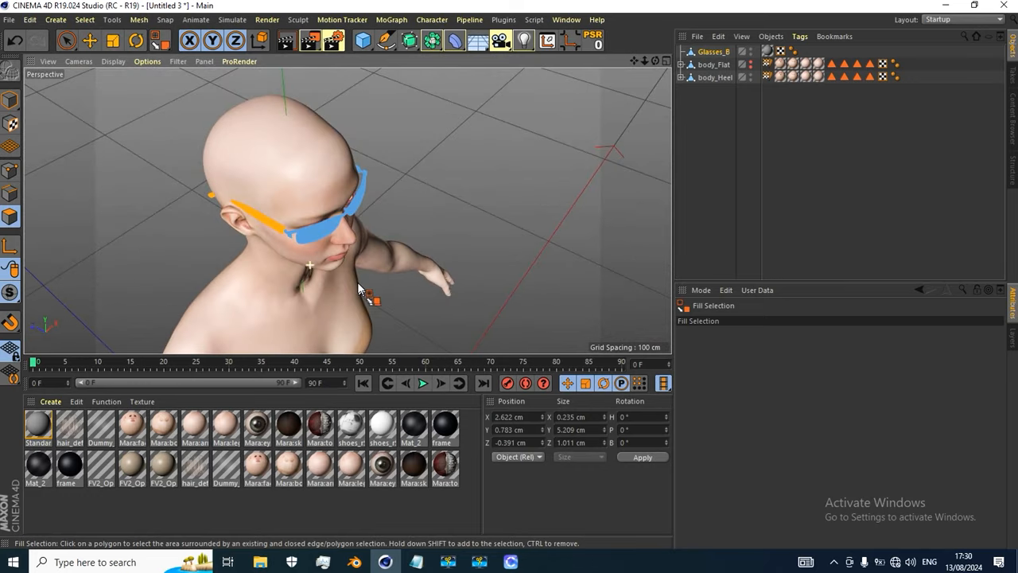
pyautogui.click(90, 39)
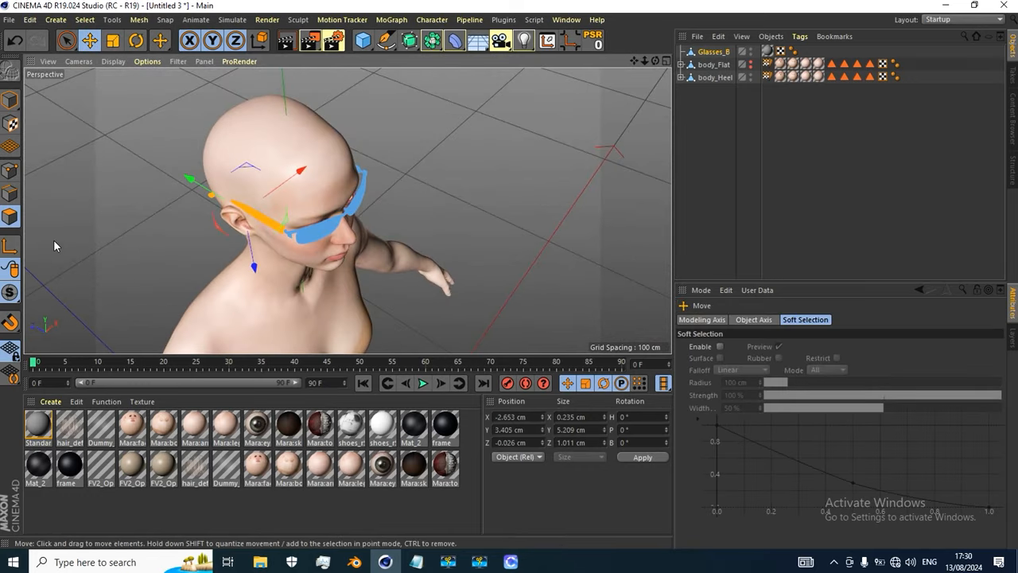
pyautogui.click(10, 246)
pyautogui.click(73, 62)
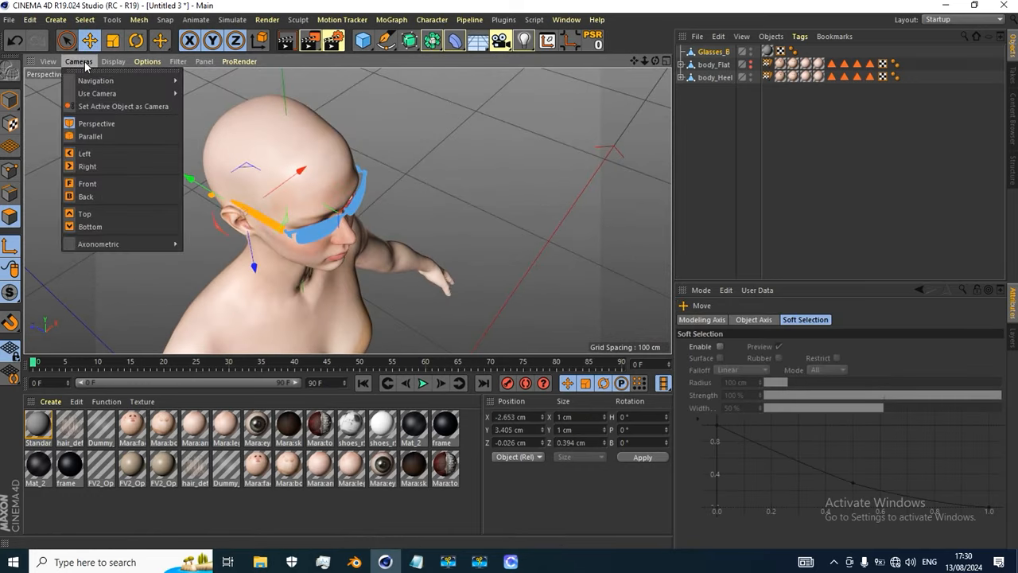
pyautogui.click(87, 214)
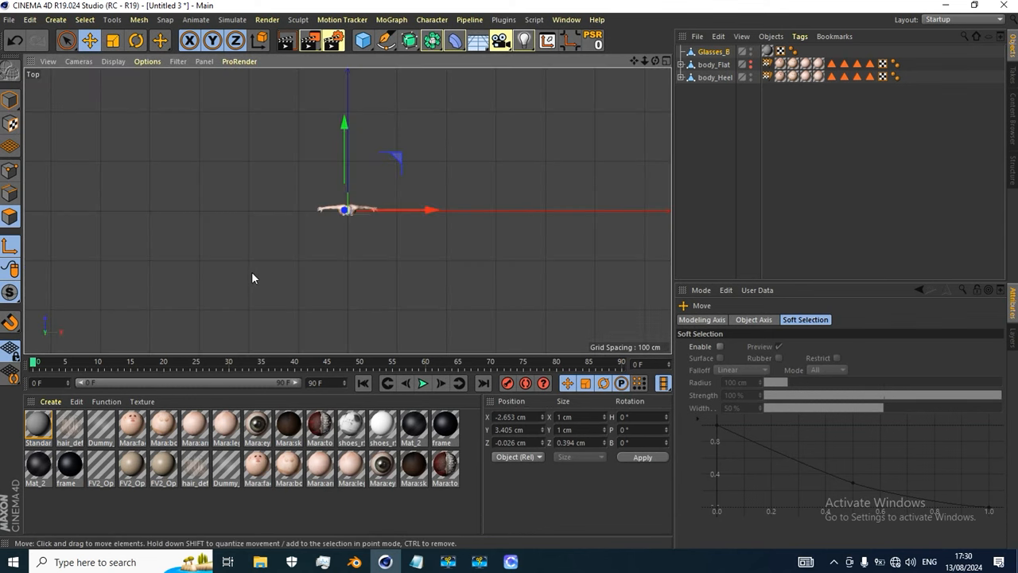
pyautogui.scroll(10, 270, 271)
pyautogui.scroll(10, 285, 261)
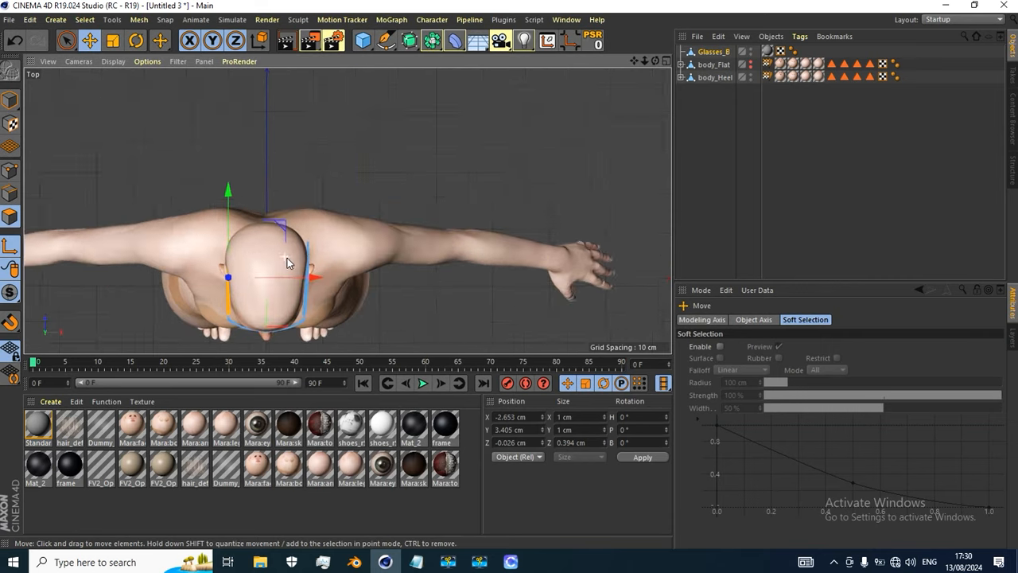
pyautogui.moveTo(328, 103); pyautogui.dragTo(329, 188)
pyautogui.keyDown('alt'); pyautogui.moveTo(333, 258); pyautogui.dragTo(334, 191, button='middle'); pyautogui.keyUp('alt')
# Center the arm's axis on the hinge pin in the Top view, at about X -2.624 cm and Y 0.786 cm
pyautogui.scroll(15, 334, 195)
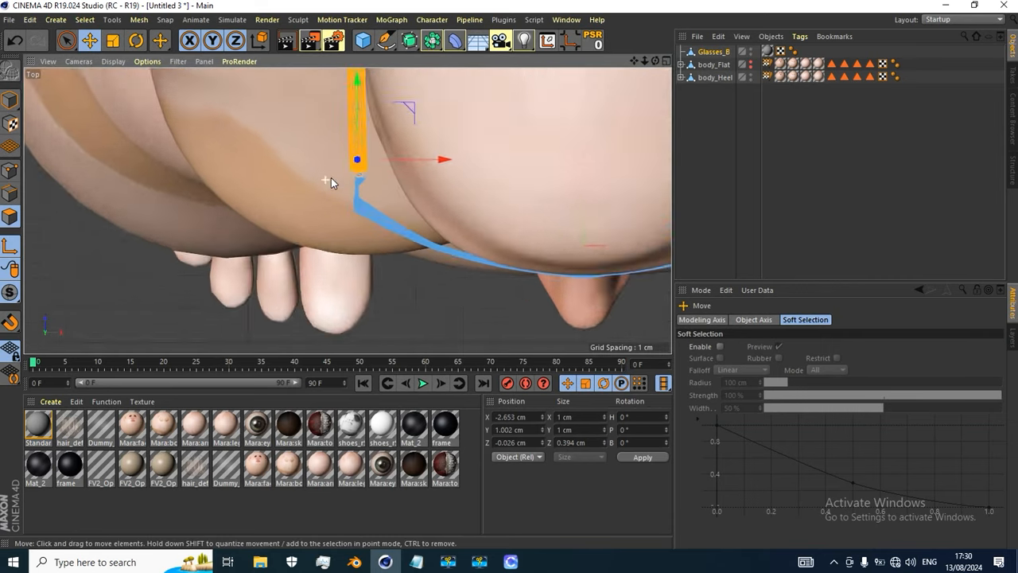
pyautogui.scroll(1, 350, 192)
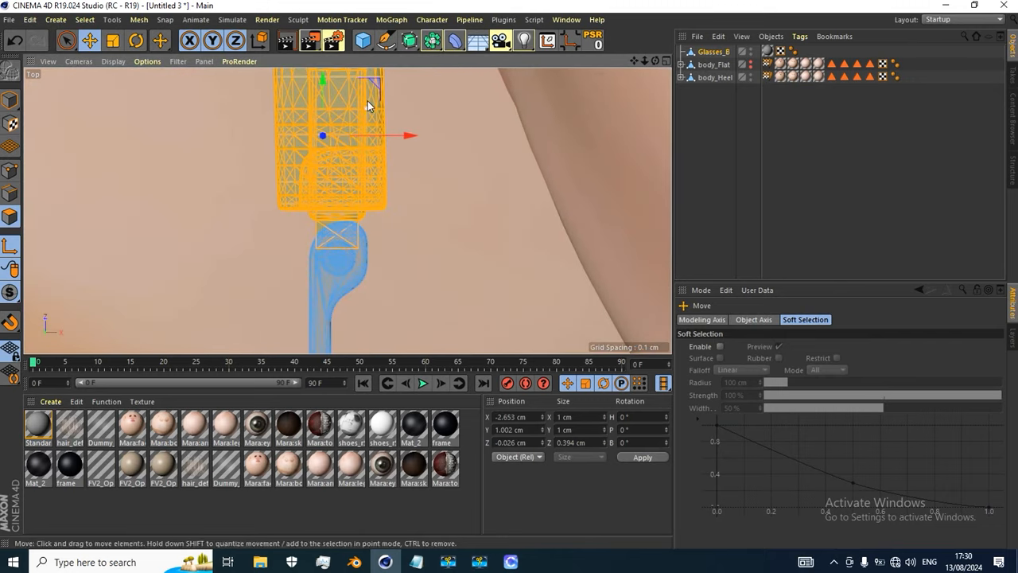
pyautogui.moveTo(375, 81); pyautogui.dragTo(392, 204)
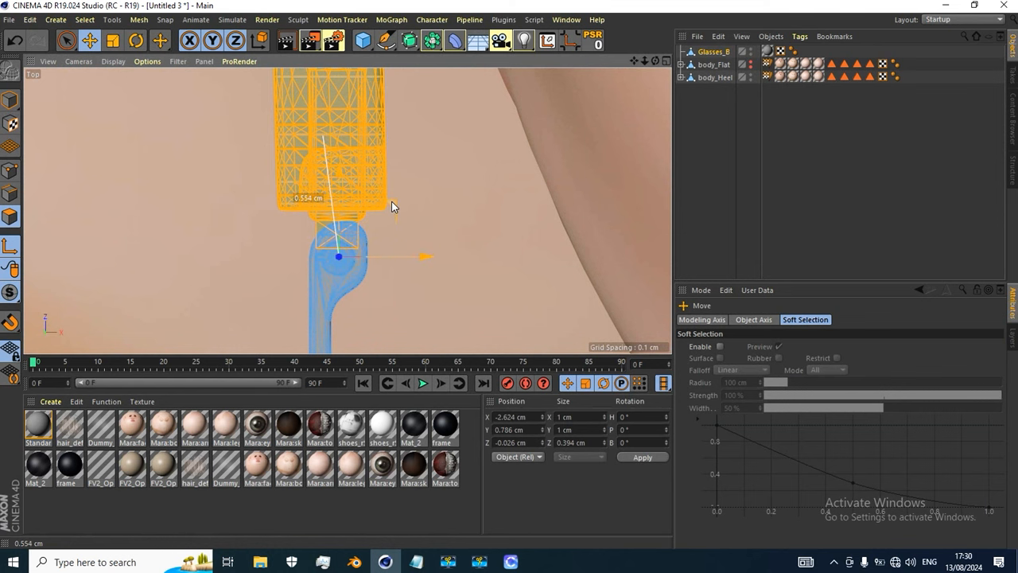
pyautogui.scroll(-8, 391, 205)
# Raise the arm's axis to hinge height in the Left view, at about Z -0.391 cm
pyautogui.click(78, 63)
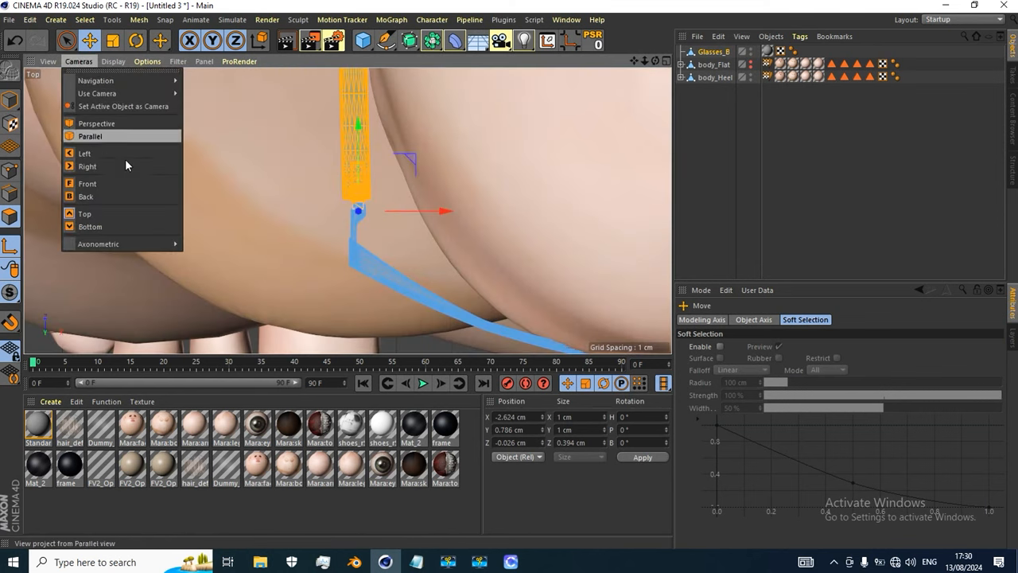
pyautogui.click(100, 152)
pyautogui.scroll(10, 350, 135)
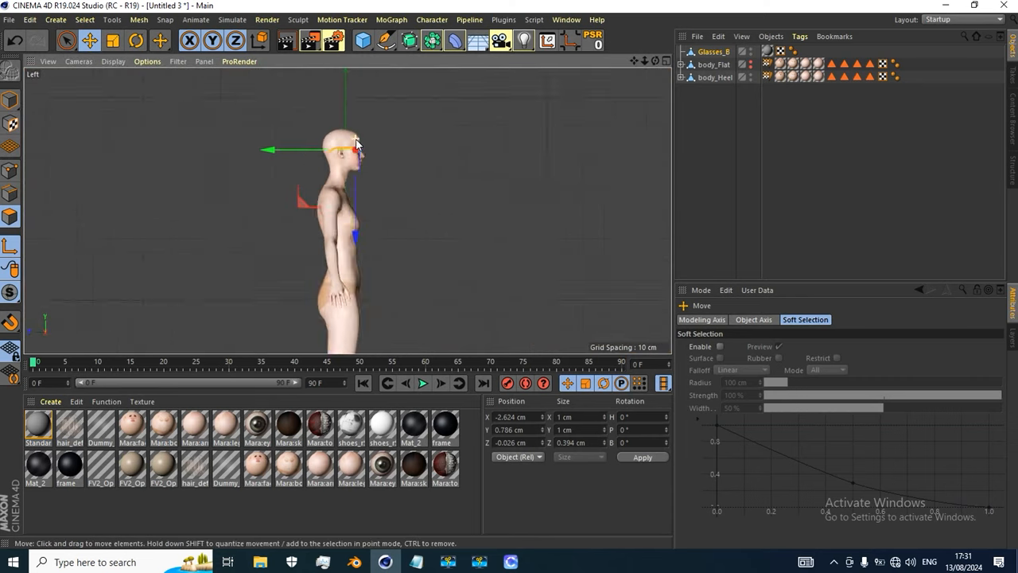
pyautogui.scroll(5, 336, 253)
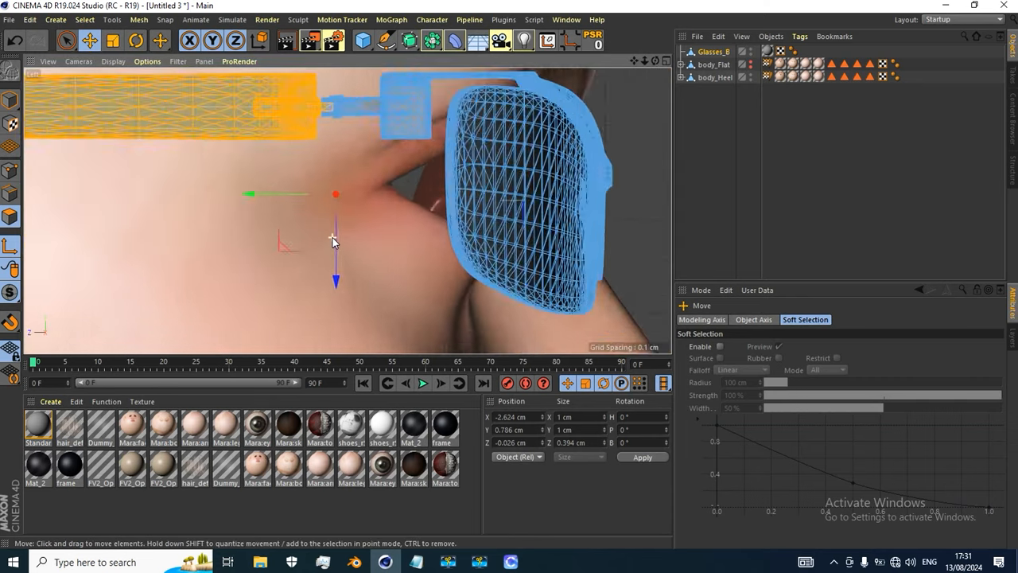
pyautogui.moveTo(334, 259); pyautogui.dragTo(340, 201)
pyautogui.scroll(-5, 339, 201)
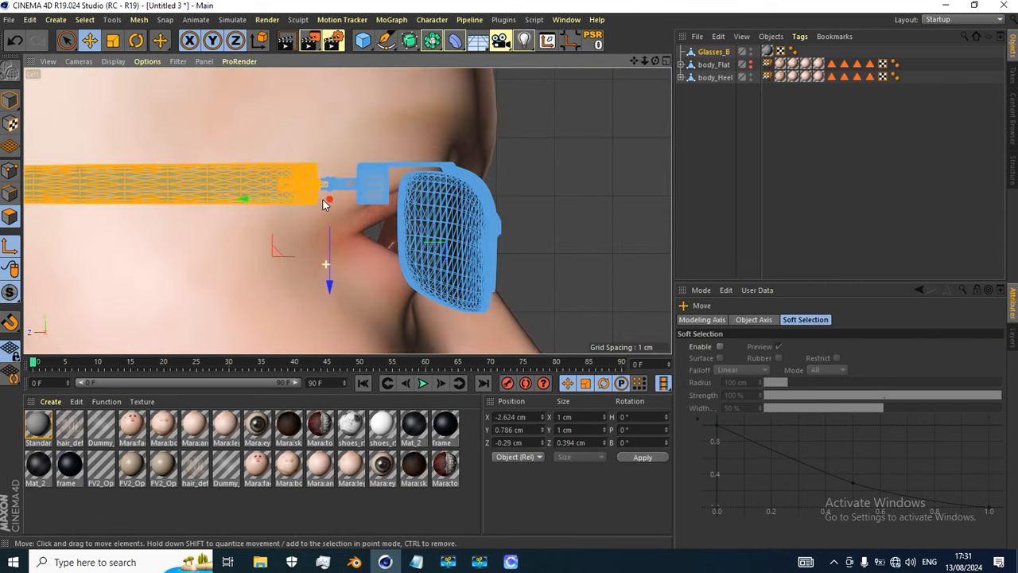
pyautogui.scroll(6, 324, 185)
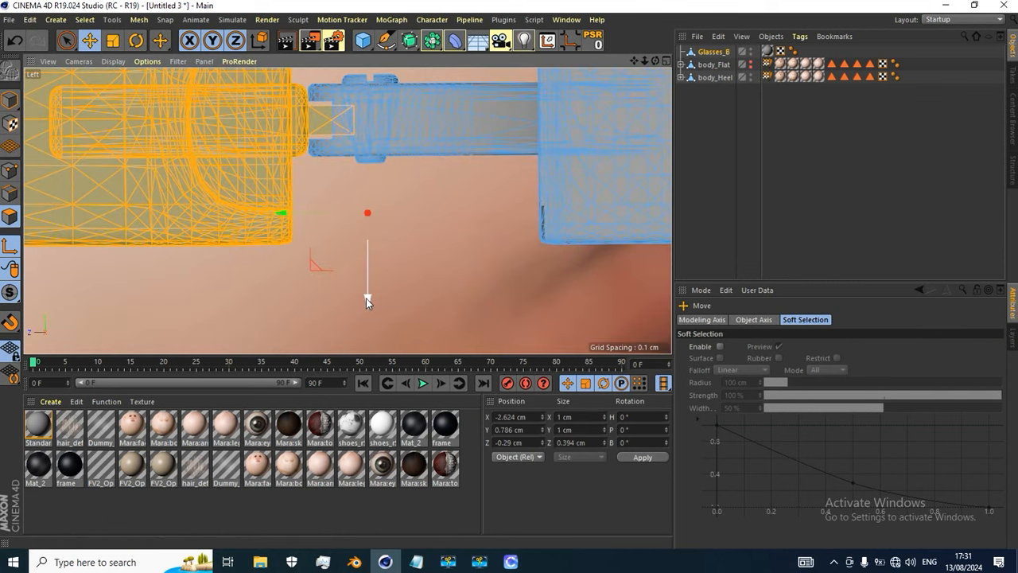
pyautogui.moveTo(366, 298); pyautogui.dragTo(371, 205)
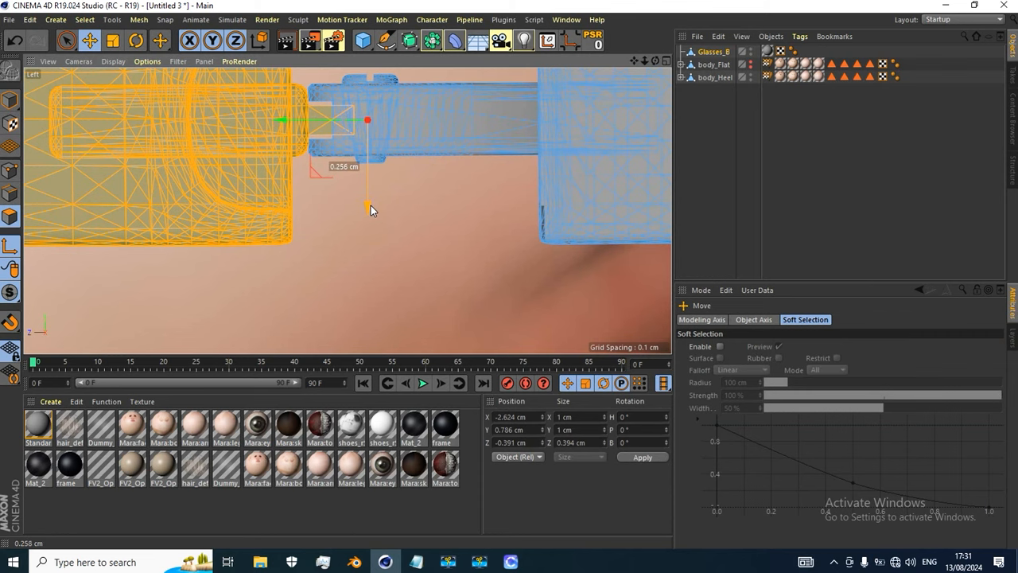
# Return to the Perspective view at the avatar's right temple and activate the Rotate tool
pyautogui.scroll(-8, 368, 195)
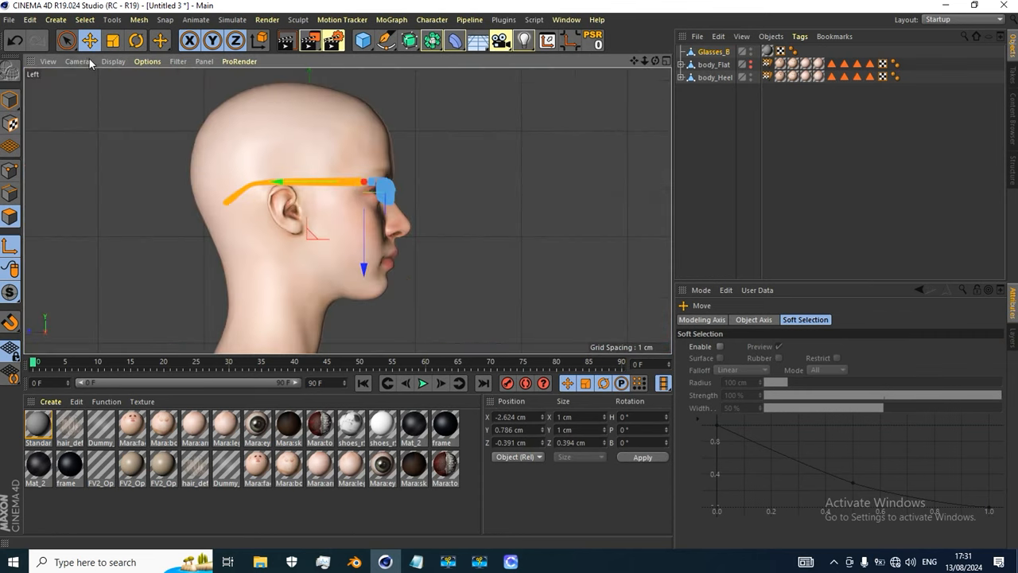
pyautogui.click(90, 63)
pyautogui.click(100, 127)
pyautogui.scroll(12, 341, 147)
pyautogui.scroll(-4, 355, 171)
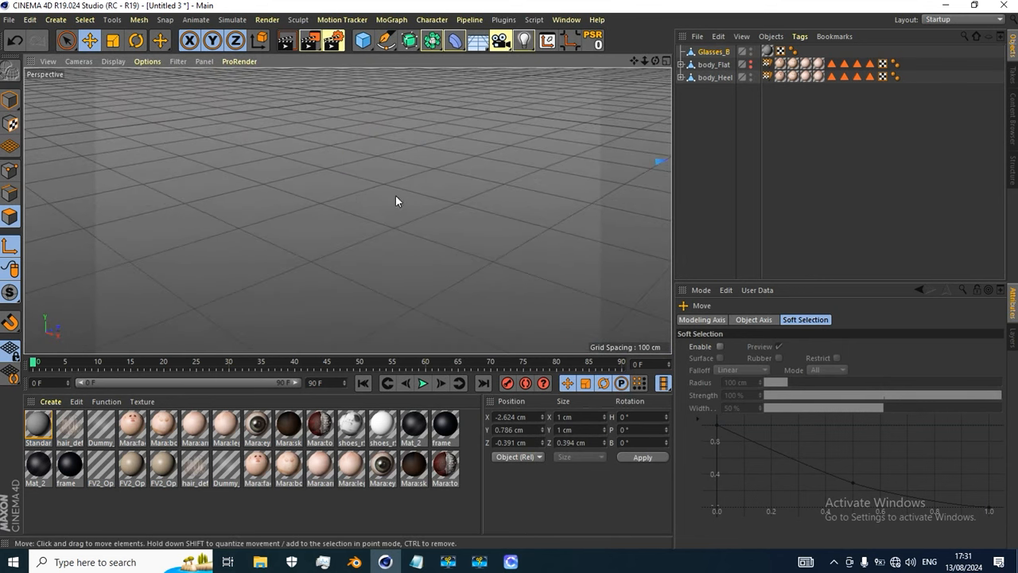
pyautogui.scroll(-3, 355, 185)
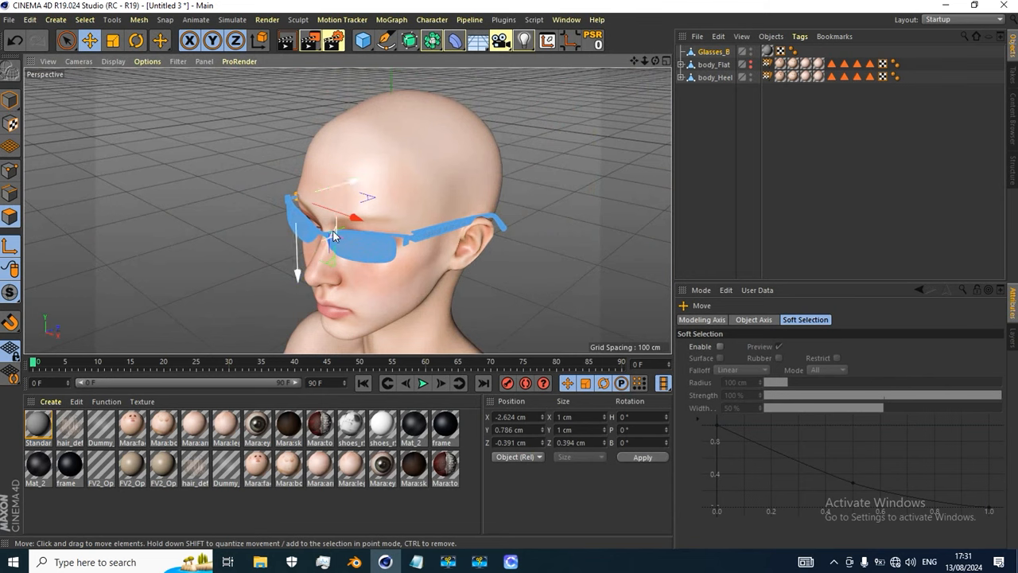
pyautogui.keyDown('alt'); pyautogui.moveTo(260, 219); pyautogui.dragTo(464, 209); pyautogui.keyUp('alt')
pyautogui.scroll(3, 185, 229)
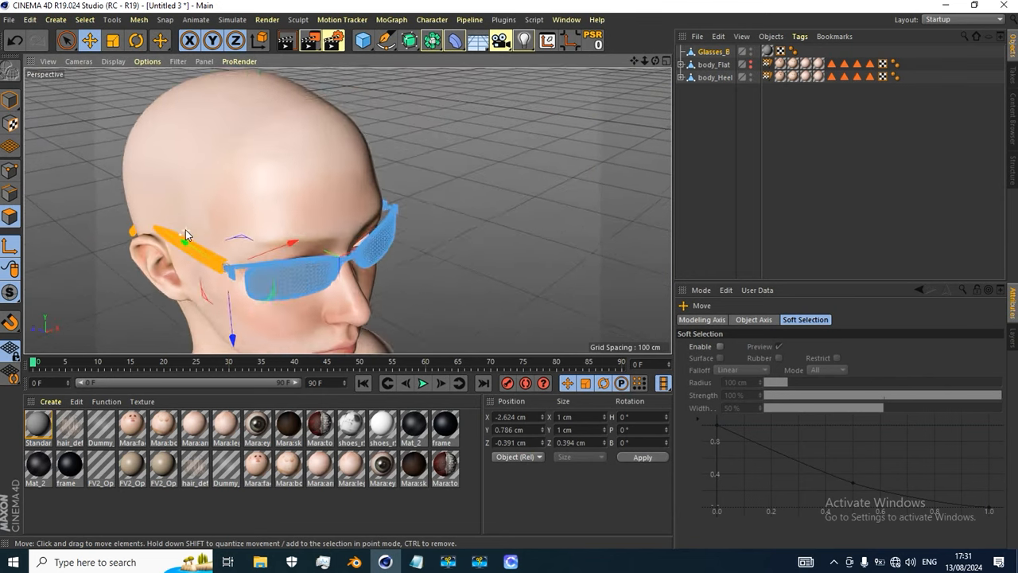
pyautogui.keyDown('alt'); pyautogui.moveTo(185, 229); pyautogui.dragTo(260, 246); pyautogui.keyUp('alt')
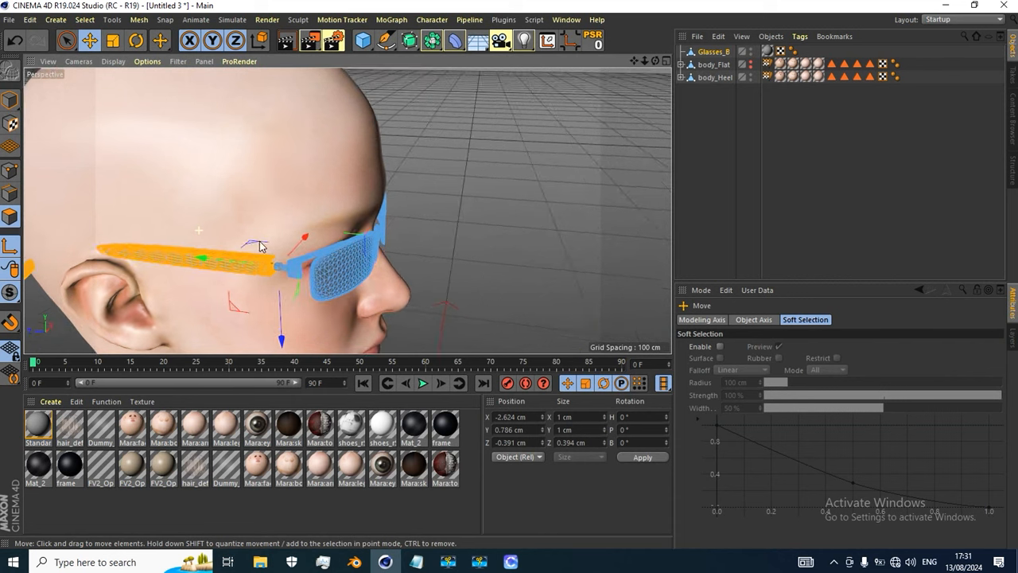
pyautogui.click(135, 40)
pyautogui.keyDown('alt'); pyautogui.moveTo(334, 217); pyautogui.dragTo(267, 292); pyautogui.keyUp('alt')
pyautogui.hotkey('ctrl', 'z')
pyautogui.hotkey('ctrl', 'z')
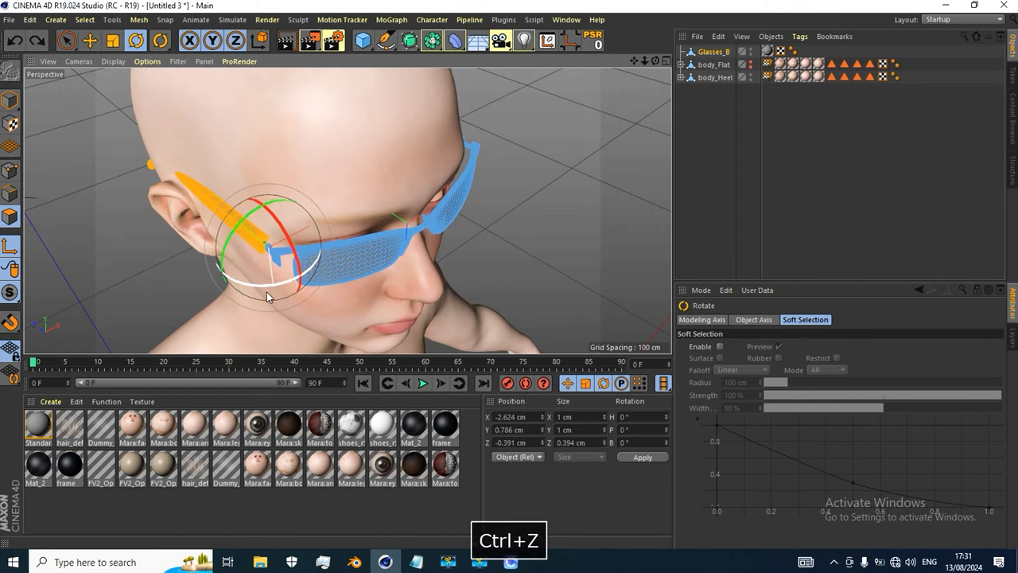
# Disable axis editing and rotate the right temple arm slightly around its hinge, both sideways and vertically, to fit the head
pyautogui.click(12, 250)
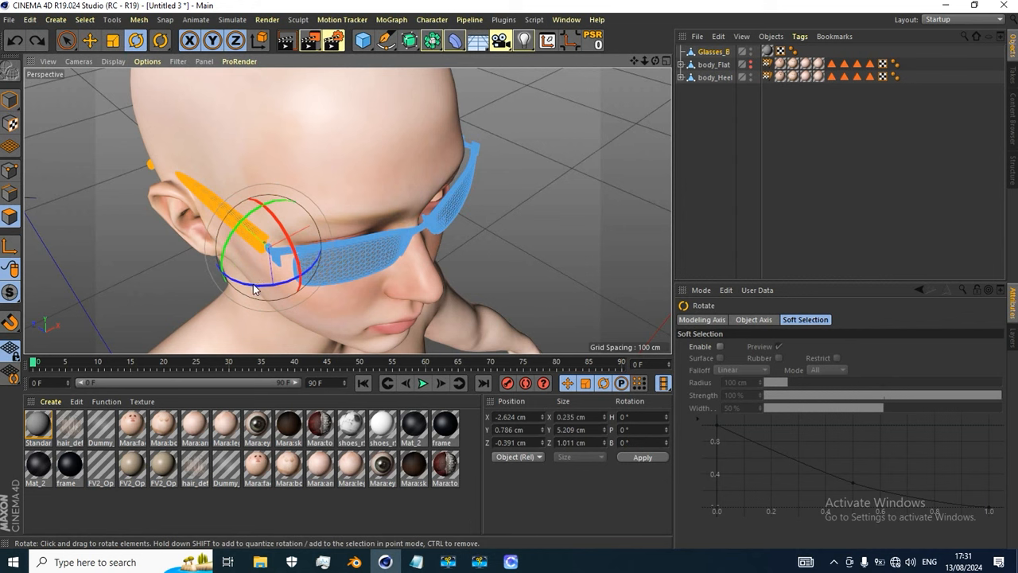
pyautogui.moveTo(251, 285); pyautogui.dragTo(255, 288)
pyautogui.keyDown('alt'); pyautogui.moveTo(253, 242); pyautogui.dragTo(330, 193); pyautogui.keyUp('alt')
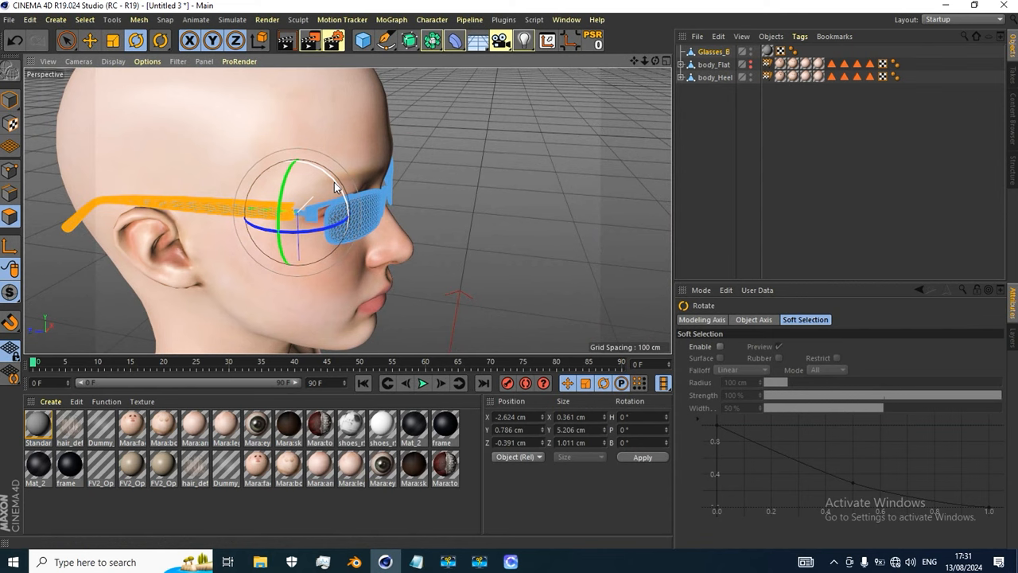
pyautogui.moveTo(334, 187); pyautogui.dragTo(271, 199)
pyautogui.scroll(-3, 270, 203)
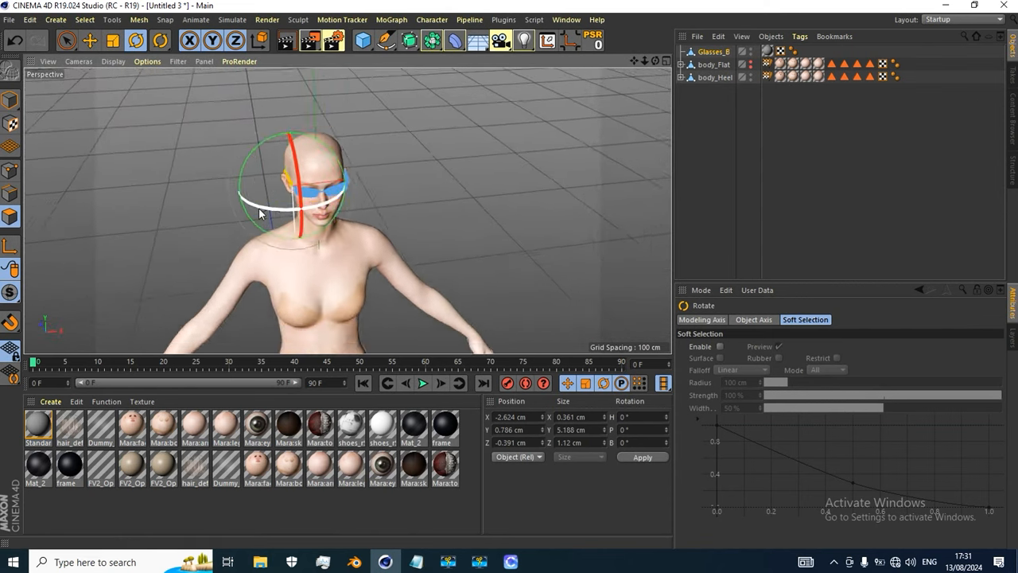
# Switch to Model mode, clear the selection and check the glasses from the avatar's left side
pyautogui.scroll(3, 204, 225)
pyautogui.click(12, 101)
pyautogui.scroll(-3, 443, 179)
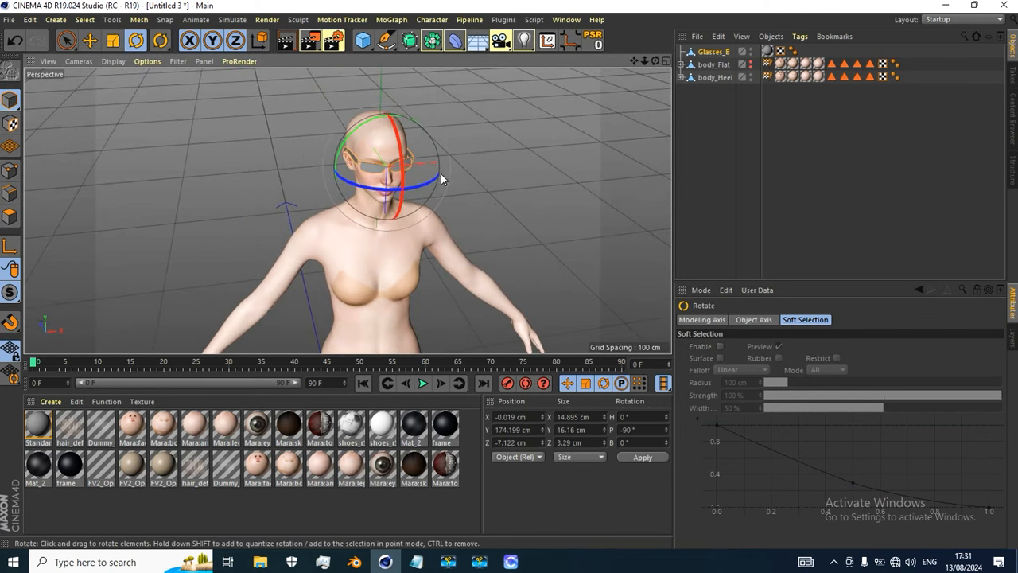
pyautogui.keyDown('alt'); pyautogui.moveTo(494, 196); pyautogui.dragTo(294, 206); pyautogui.keyUp('alt')
pyautogui.scroll(2, 402, 199)
pyautogui.scroll(3, 455, 172)
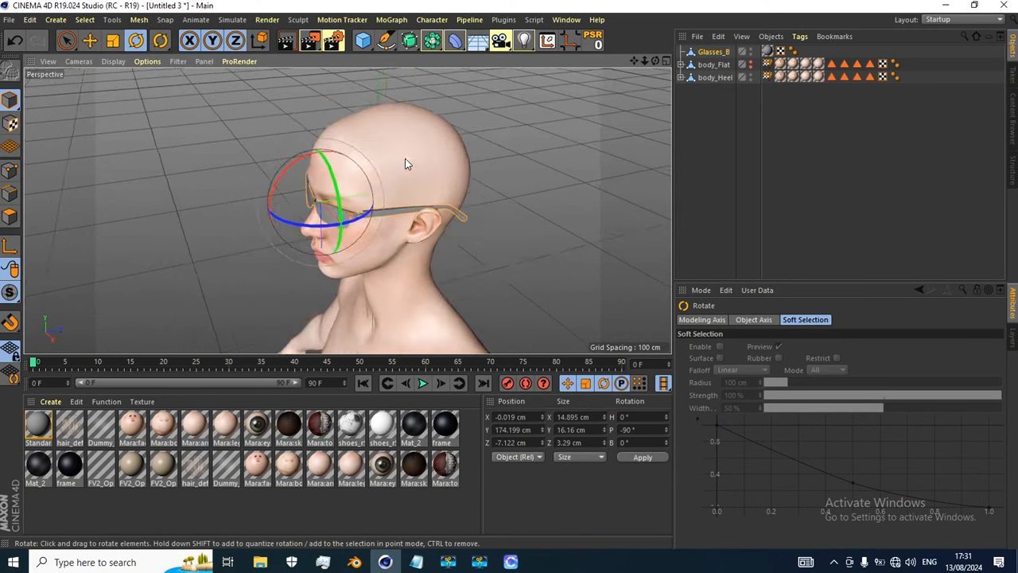
pyautogui.scroll(-2, 405, 159)
pyautogui.click(556, 167)
pyautogui.scroll(3, 479, 196)
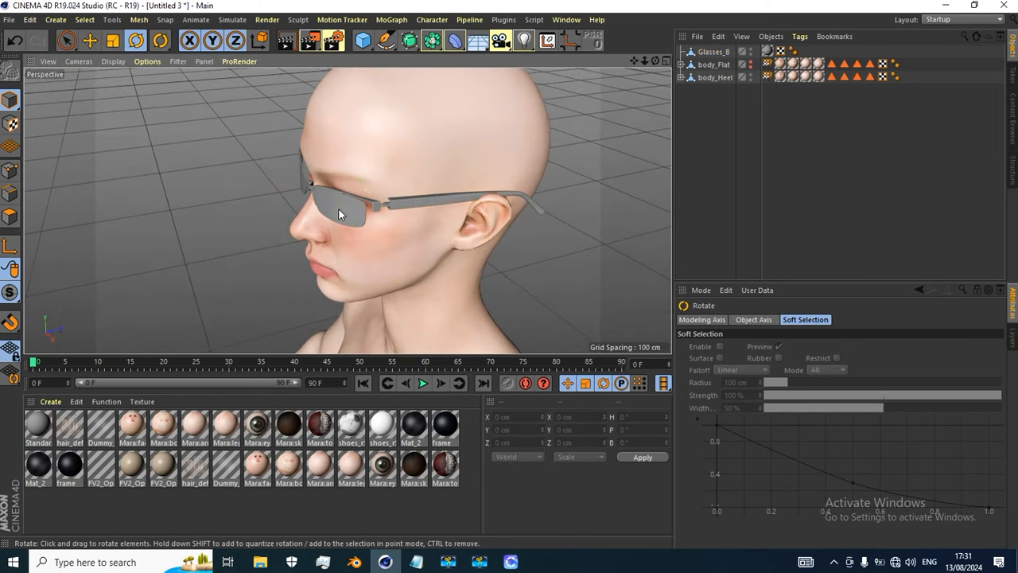
# Select the Glasses_B object and activate the Move tool
pyautogui.click(338, 207)
pyautogui.scroll(-3, 338, 208)
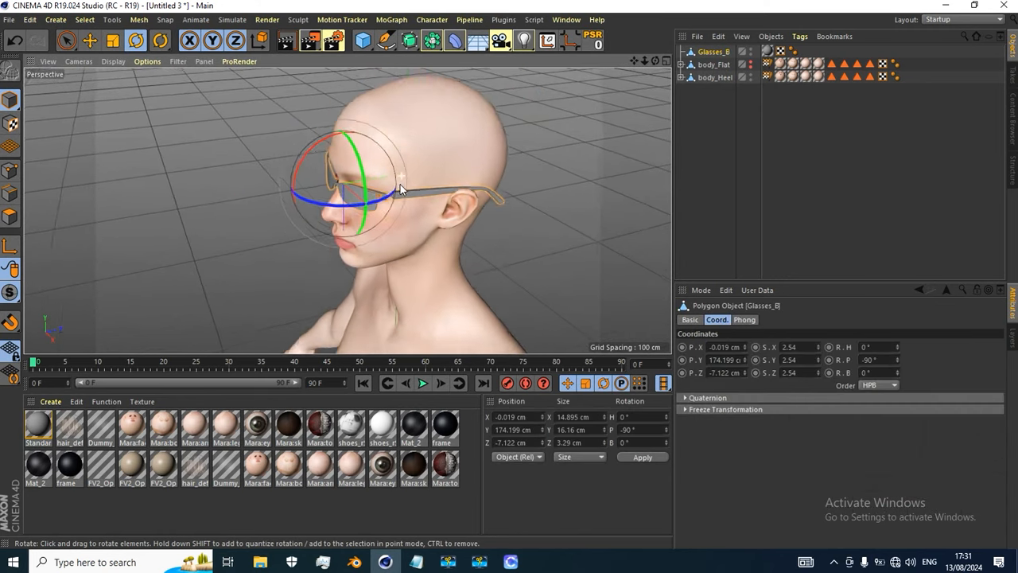
pyautogui.click(90, 42)
# Examine the fit of the glasses on the avatar from its right side, both close up and at full-body distance
pyautogui.keyDown('alt'); pyautogui.moveTo(432, 208); pyautogui.dragTo(383, 151); pyautogui.keyUp('alt')
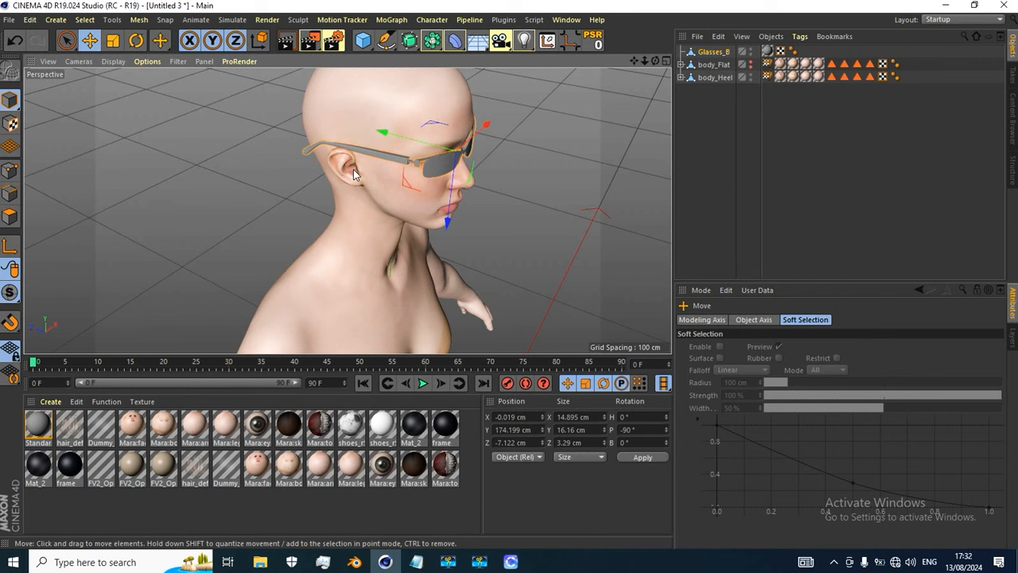
pyautogui.scroll(-8, 328, 136)
pyautogui.keyDown('alt'); pyautogui.moveTo(421, 238); pyautogui.dragTo(396, 194); pyautogui.keyUp('alt')
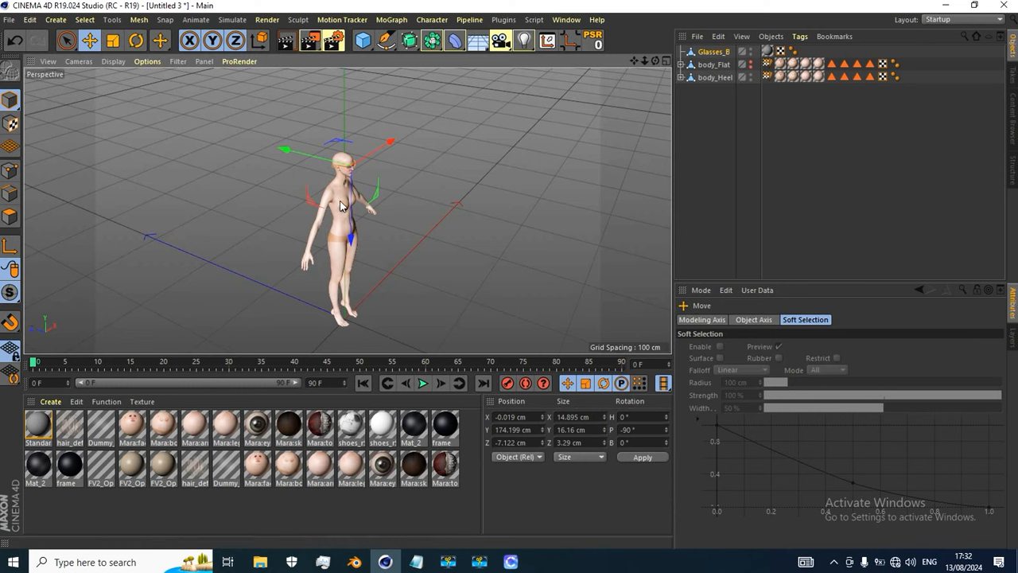
pyautogui.scroll(6, 337, 187)
pyautogui.keyDown('alt'); pyautogui.moveTo(470, 216); pyautogui.dragTo(463, 184, button='middle'); pyautogui.keyUp('alt')
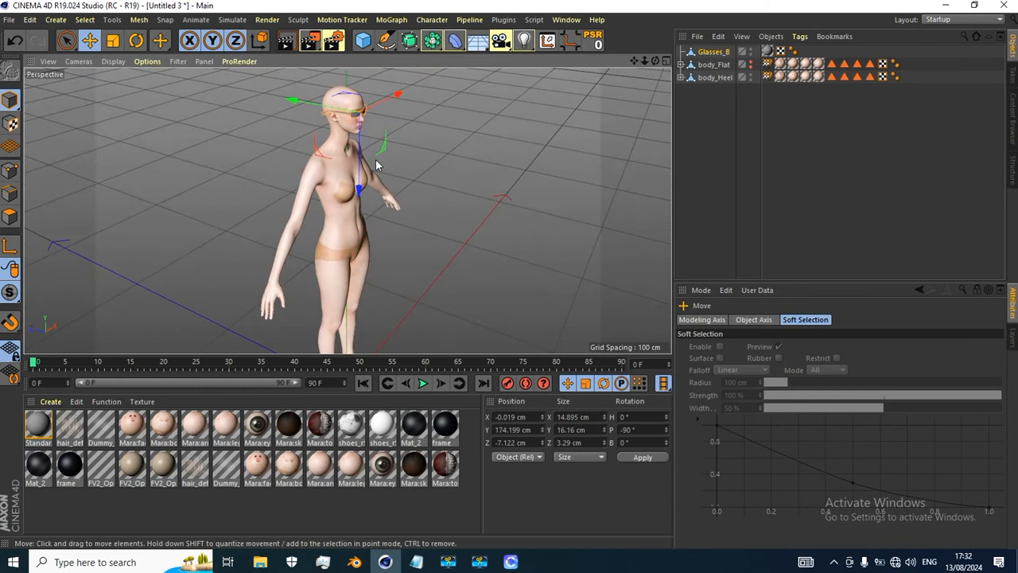
pyautogui.keyDown('alt'); pyautogui.moveTo(383, 170); pyautogui.dragTo(430, 208); pyautogui.keyUp('alt')
pyautogui.scroll(-4, 421, 175)
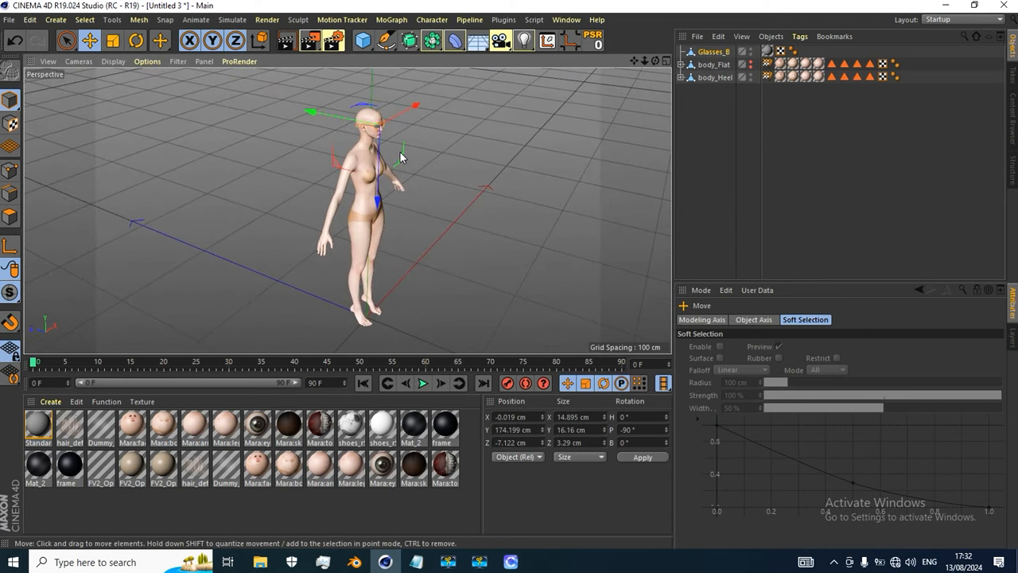
pyautogui.scroll(3, 375, 98)
pyautogui.scroll(-3, 366, 111)
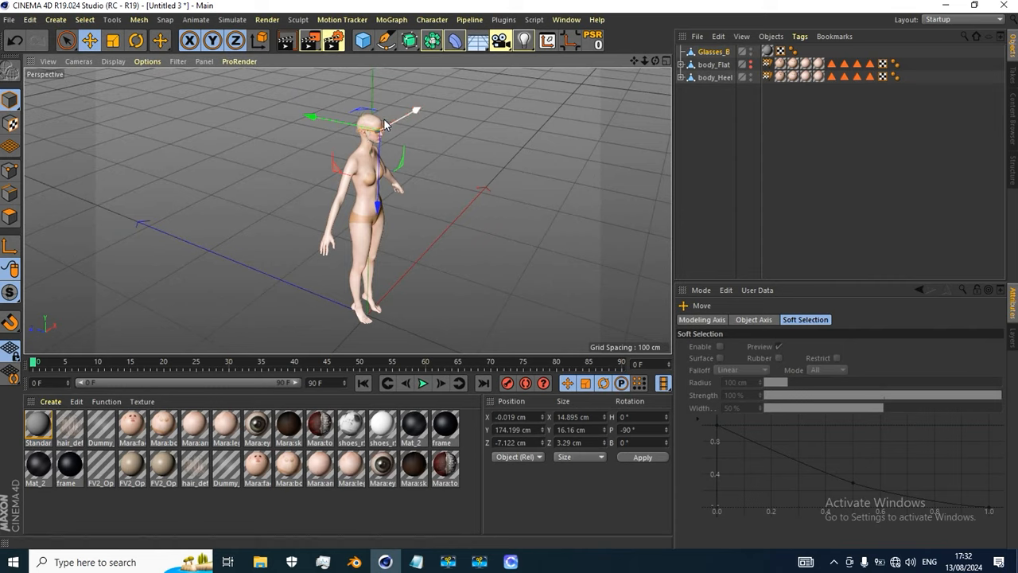
# Select the body_Heel mesh of the avatar
pyautogui.scroll(5, 333, 139)
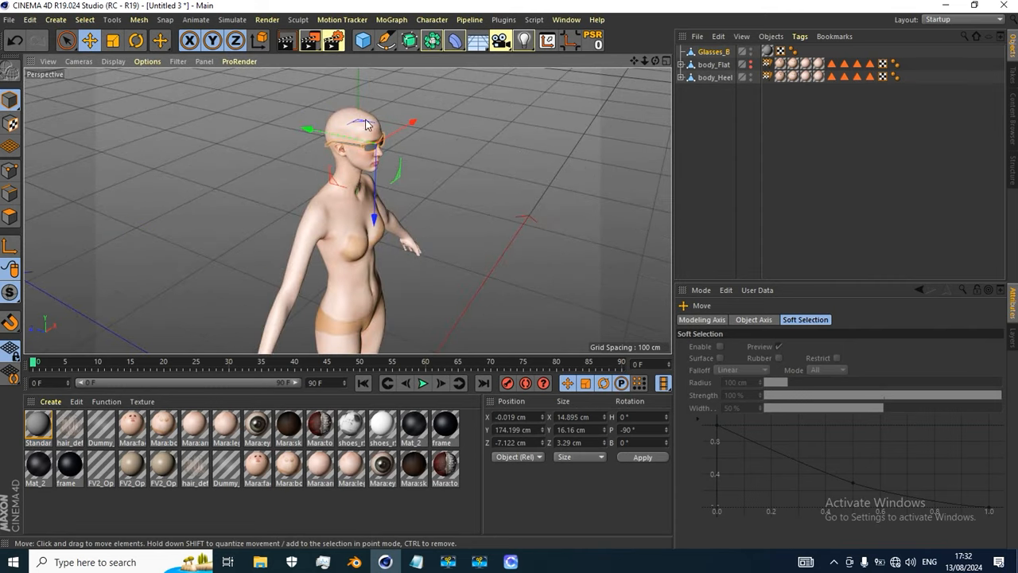
pyautogui.scroll(-3, 351, 237)
pyautogui.click(350, 223)
pyautogui.scroll(-2, 387, 291)
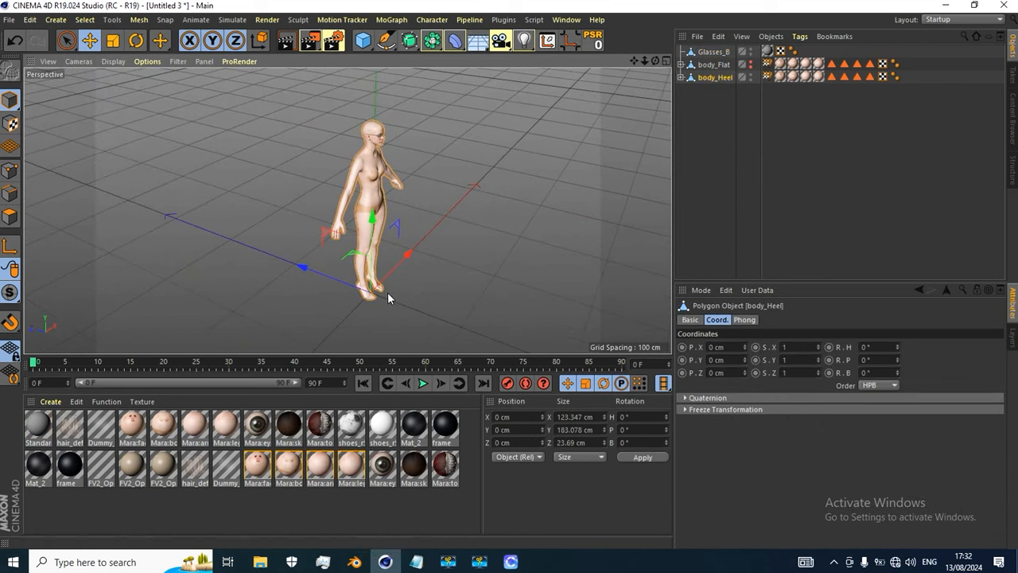
# Select the Glasses_B object on the avatar's face and bring the whole figure into a frontal view
pyautogui.scroll(5, 387, 280)
pyautogui.keyDown('alt'); pyautogui.moveTo(386, 272); pyautogui.dragTo(327, 288); pyautogui.keyUp('alt')
pyautogui.keyDown('alt'); pyautogui.moveTo(436, 310); pyautogui.dragTo(297, 239, button='middle'); pyautogui.keyUp('alt')
pyautogui.scroll(-3, 338, 253)
pyautogui.scroll(-3, 341, 253)
pyautogui.keyDown('alt'); pyautogui.moveTo(377, 183); pyautogui.dragTo(364, 147); pyautogui.keyUp('alt')
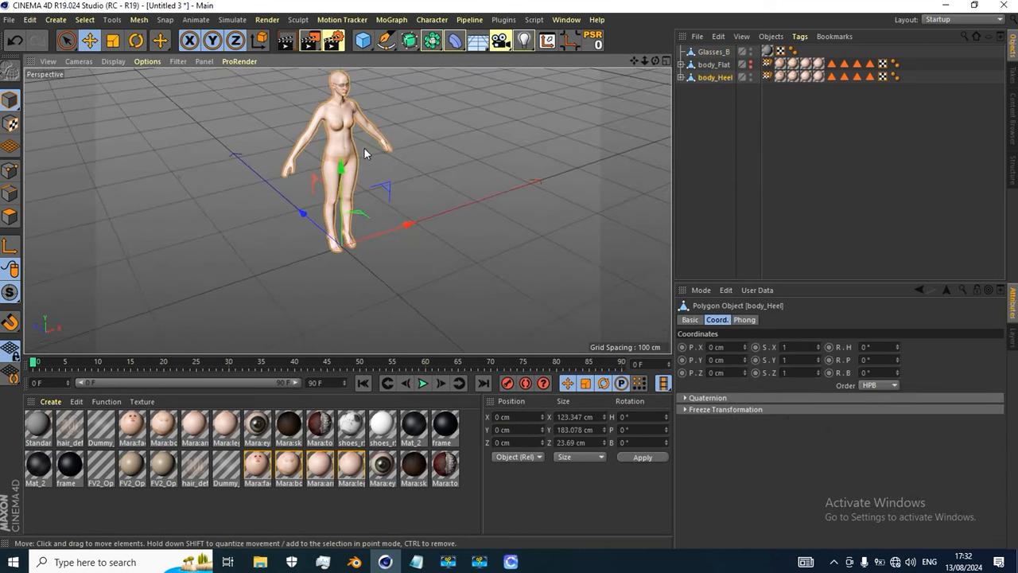
pyautogui.click(343, 90)
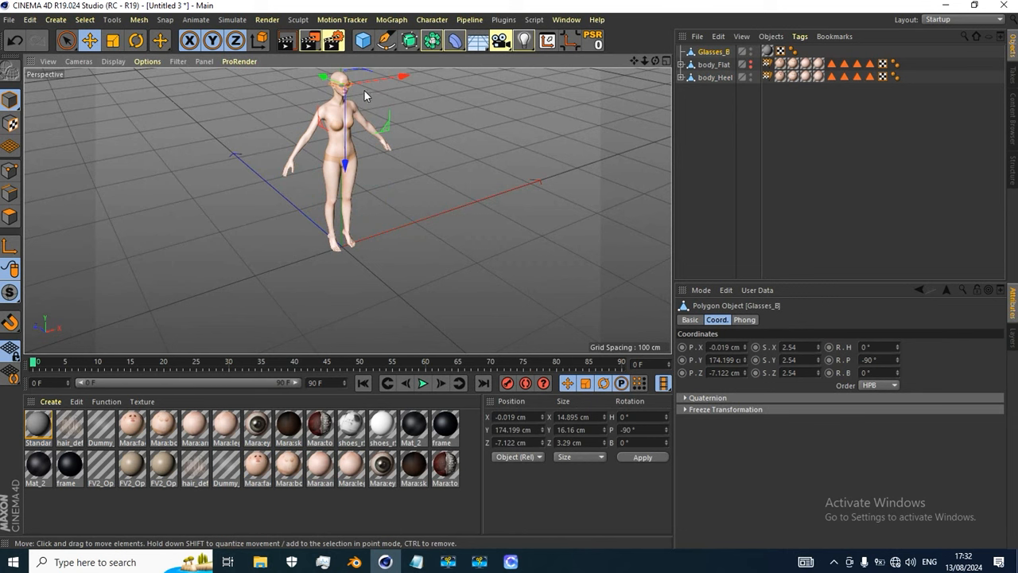
pyautogui.keyDown('alt'); pyautogui.moveTo(374, 218); pyautogui.dragTo(404, 238); pyautogui.keyUp('alt')
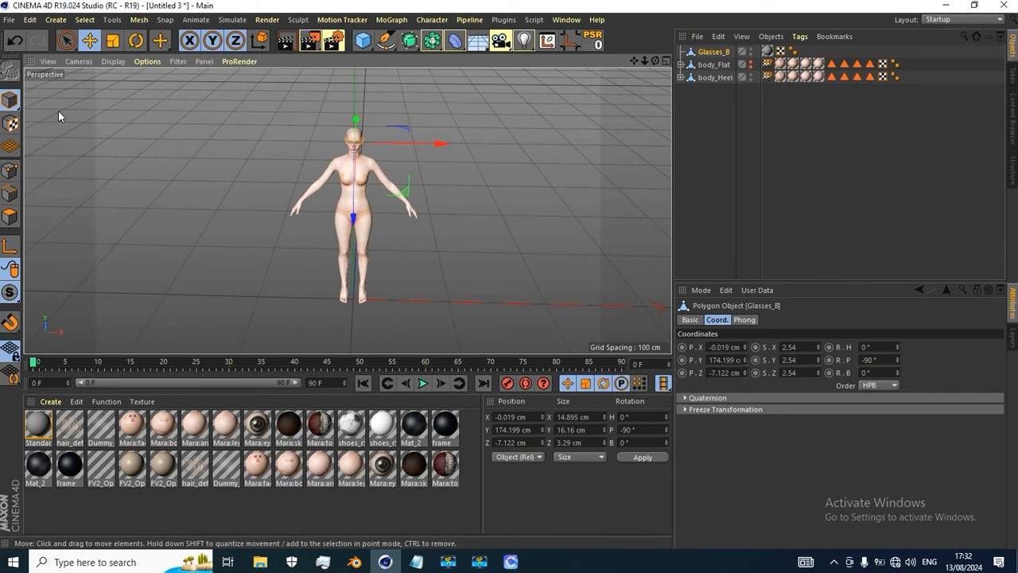
# Enable axis editing and set the Glasses_B axis position to 0 cm in X, Y and Z
pyautogui.click(9, 247)
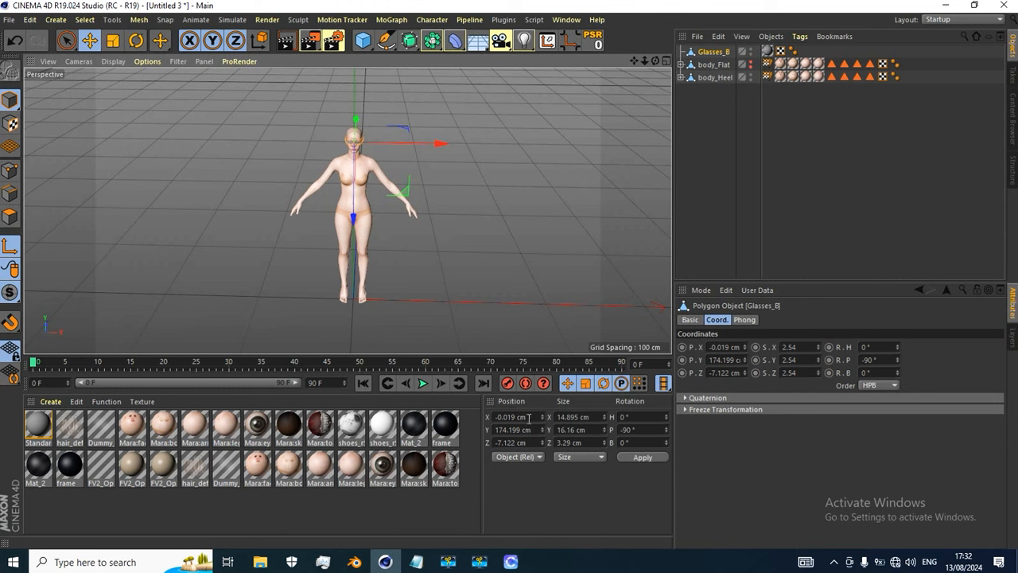
pyautogui.click(531, 419)
pyautogui.write('0')
pyautogui.press('Return')
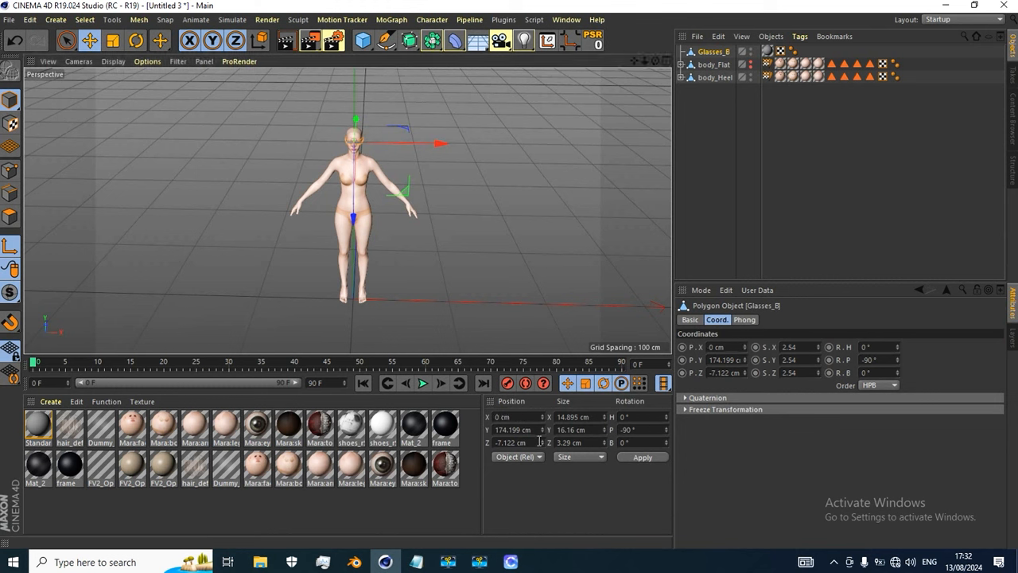
pyautogui.click(538, 430)
pyautogui.write('0')
pyautogui.press('Return')
pyautogui.moveTo(532, 443); pyautogui.dragTo(482, 445)
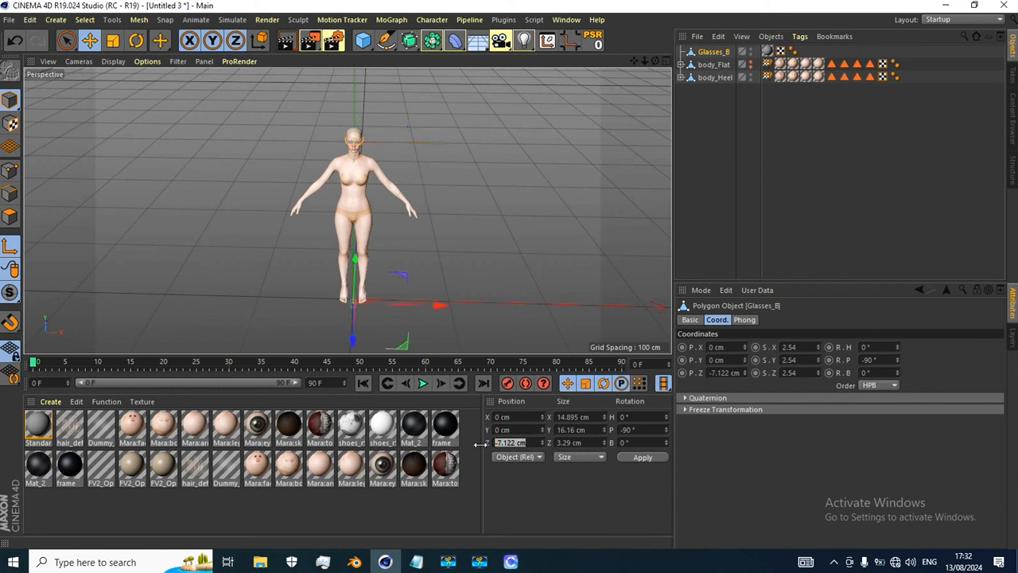
pyautogui.write('0')
pyautogui.press('Return')
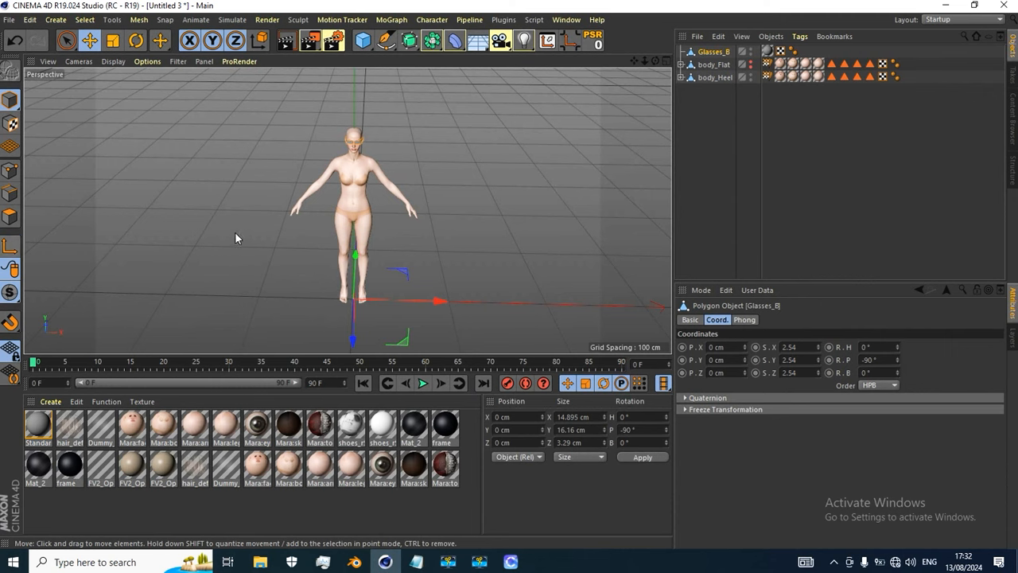
# Check the glasses around the avatar's head and rename the Glasses_B object as Glasses_B_Heel
pyautogui.keyDown('alt'); pyautogui.moveTo(310, 194); pyautogui.dragTo(376, 157); pyautogui.keyUp('alt')
pyautogui.scroll(10, 375, 157)
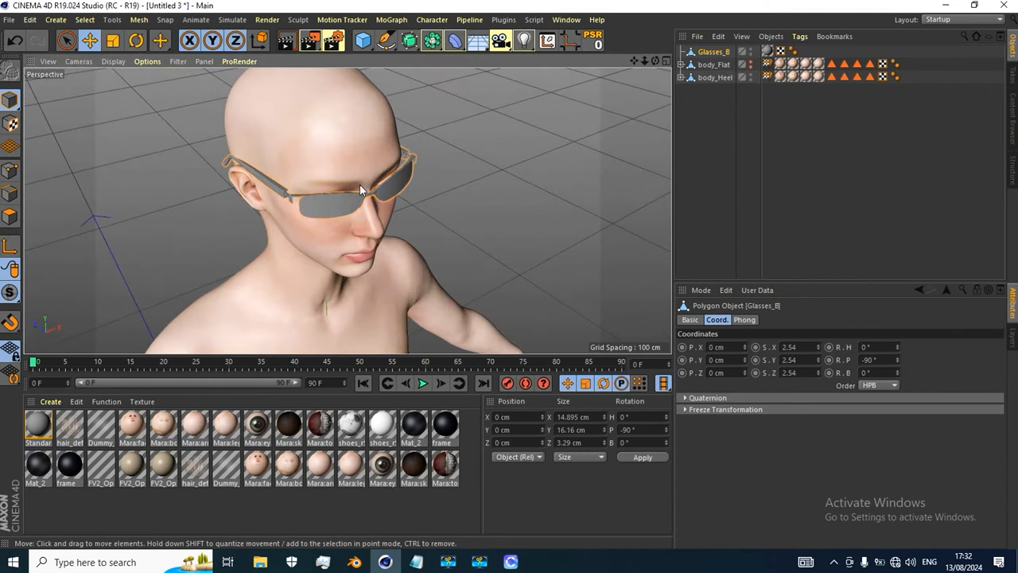
pyautogui.keyDown('alt'); pyautogui.moveTo(358, 218); pyautogui.dragTo(135, 241); pyautogui.keyUp('alt')
pyautogui.scroll(-10, 300, 194)
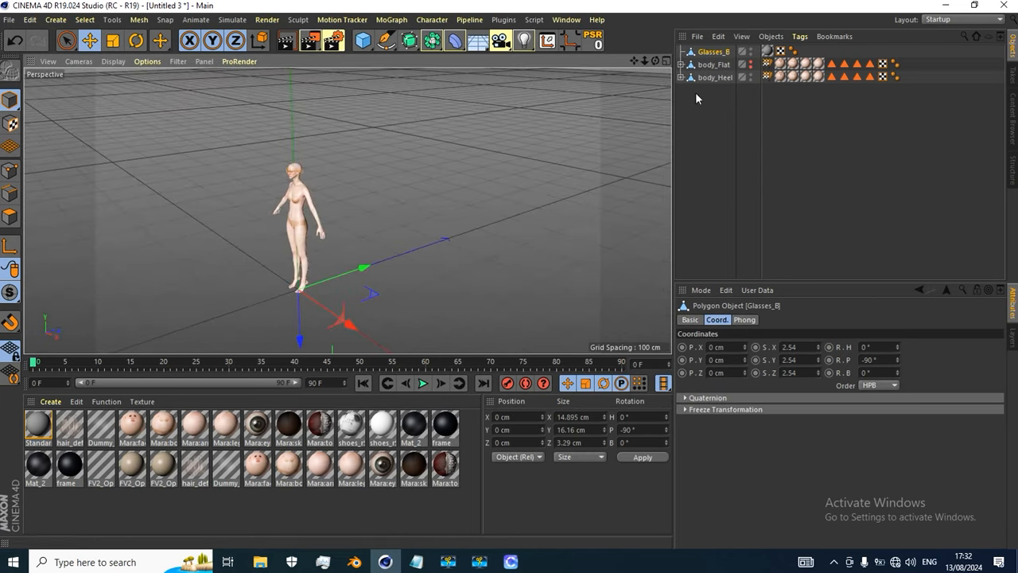
pyautogui.doubleClick(716, 53)
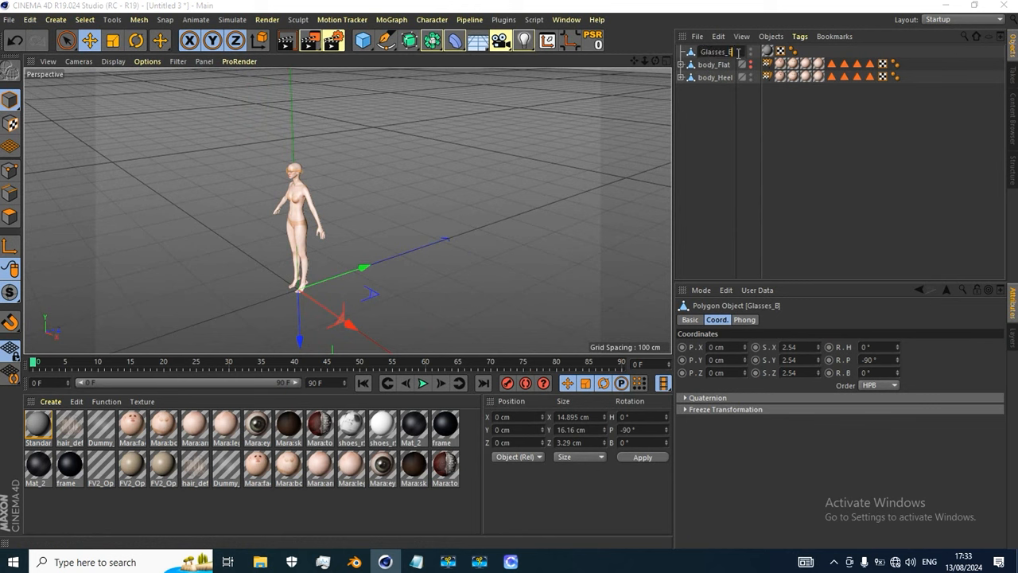
pyautogui.write('_Heel')
pyautogui.press('Return')
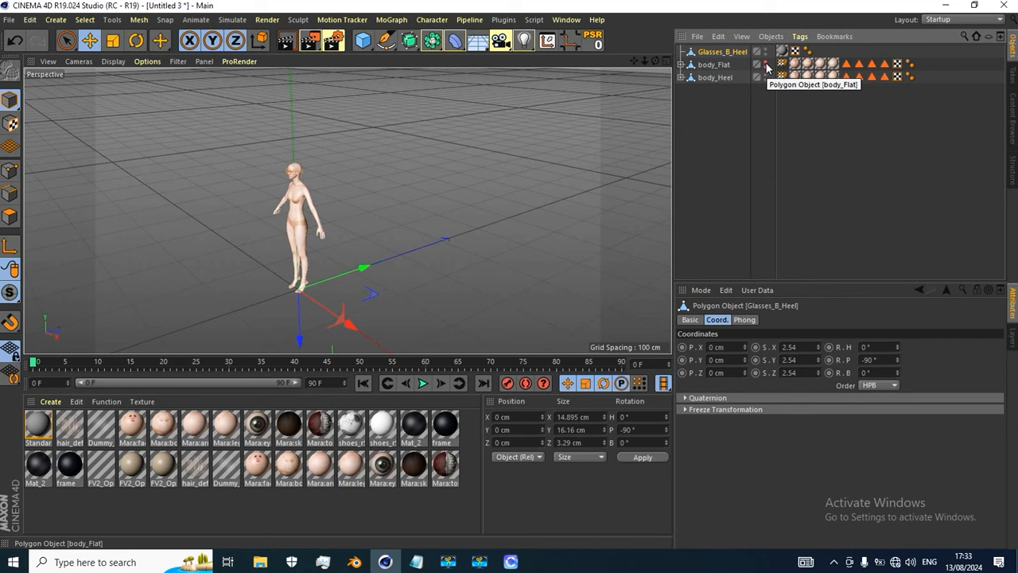
# Show the body_Flat mesh, hide body_Heel, and check the glasses' height against the flat-footed avatar's head
pyautogui.click(765, 74)
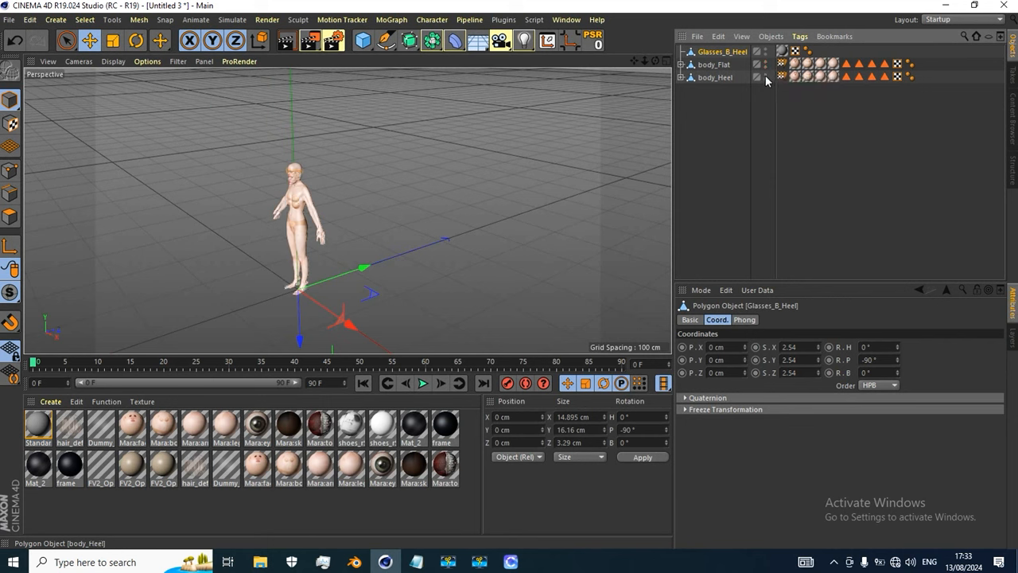
pyautogui.click(766, 75)
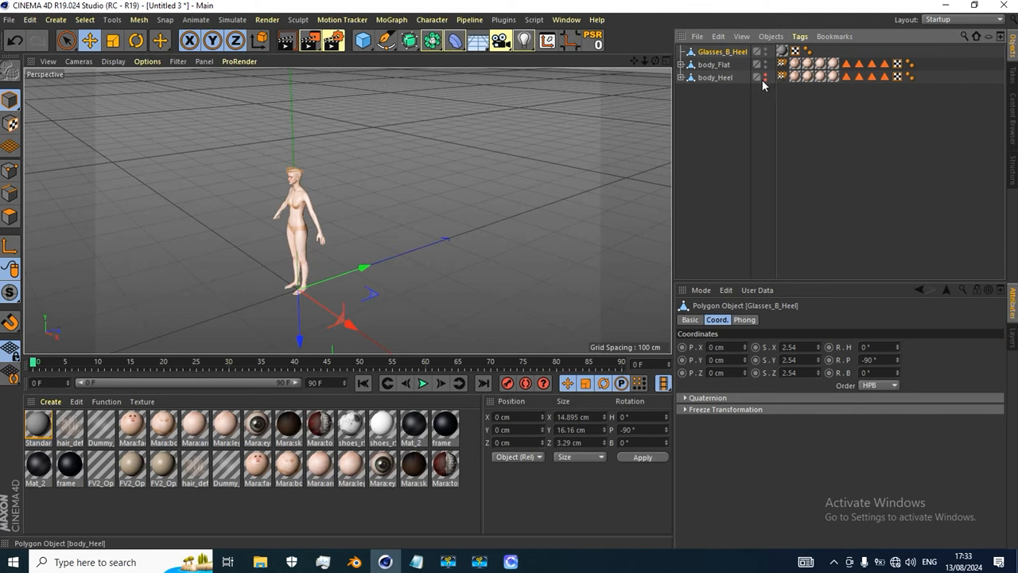
pyautogui.scroll(5, 265, 191)
pyautogui.scroll(2, 348, 149)
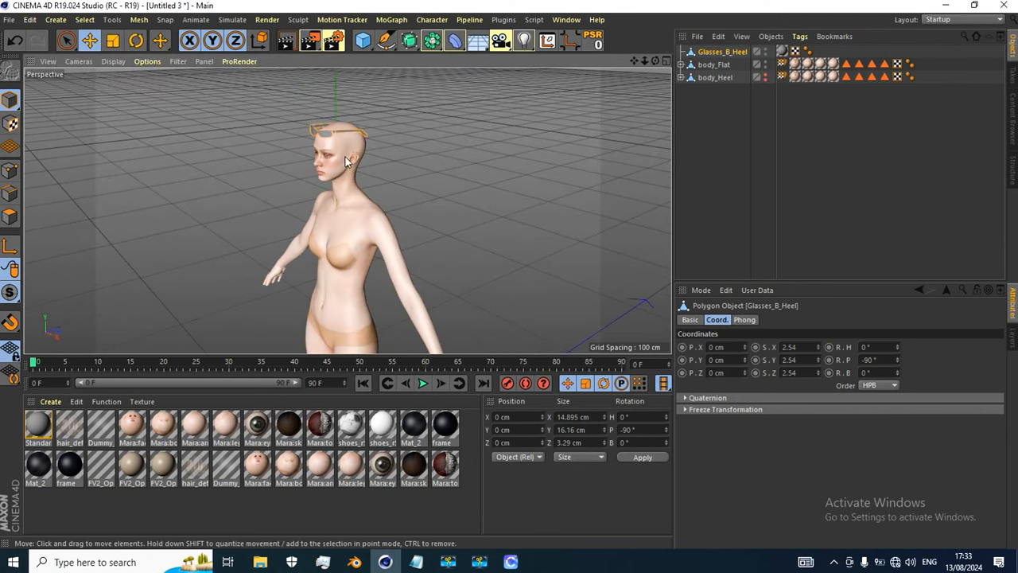
pyautogui.keyDown('alt'); pyautogui.moveTo(345, 157); pyautogui.dragTo(338, 136); pyautogui.keyUp('alt')
pyautogui.scroll(3, 343, 158)
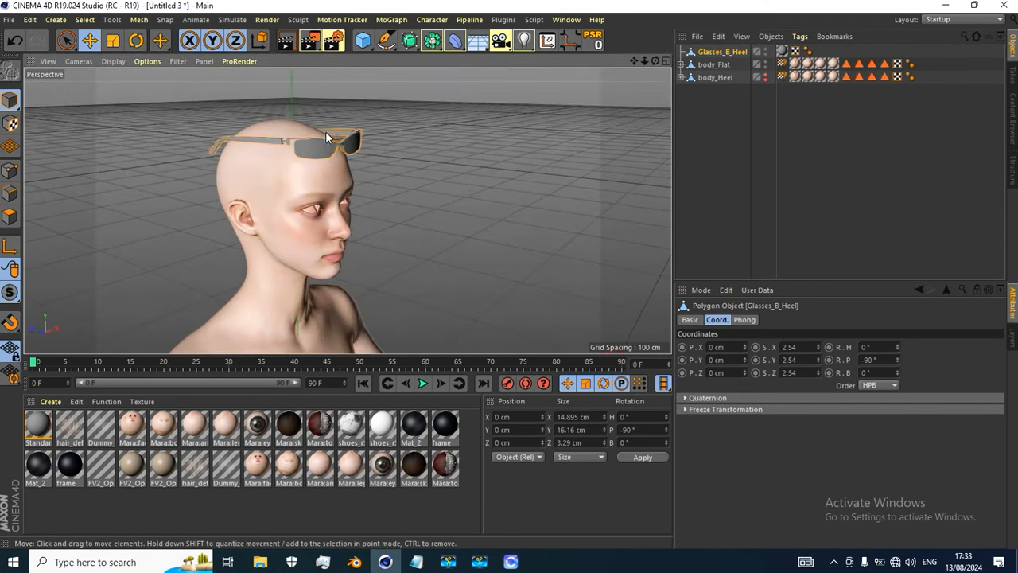
pyautogui.scroll(-2, 326, 135)
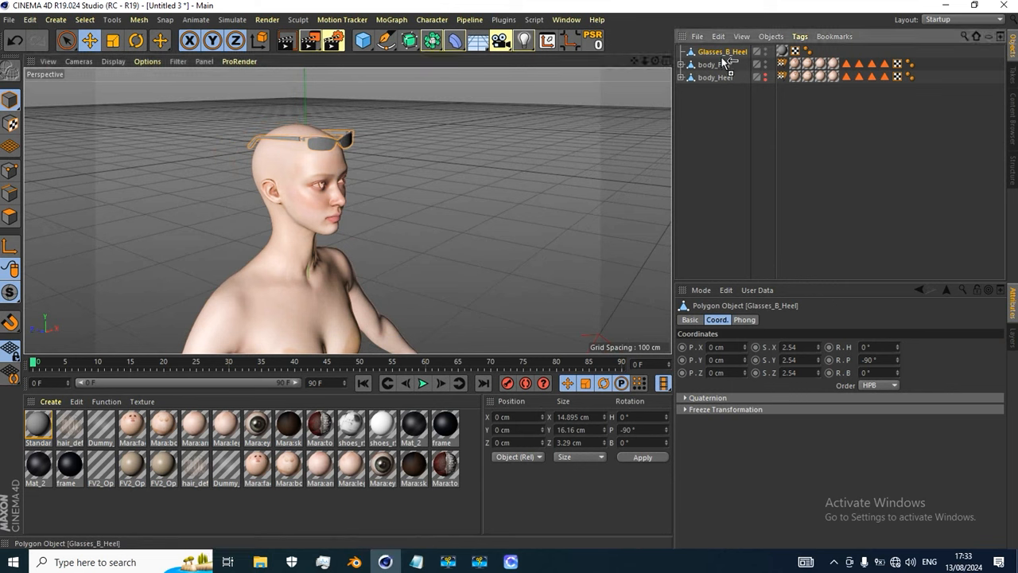
# Duplicate Glasses_B_Heel and rename the copy as Glasses_B_Flat
pyautogui.keyDown('ctrl'); pyautogui.moveTo(725, 62); pyautogui.dragTo(747, 64); pyautogui.keyUp('ctrl')
pyautogui.doubleClick(728, 65)
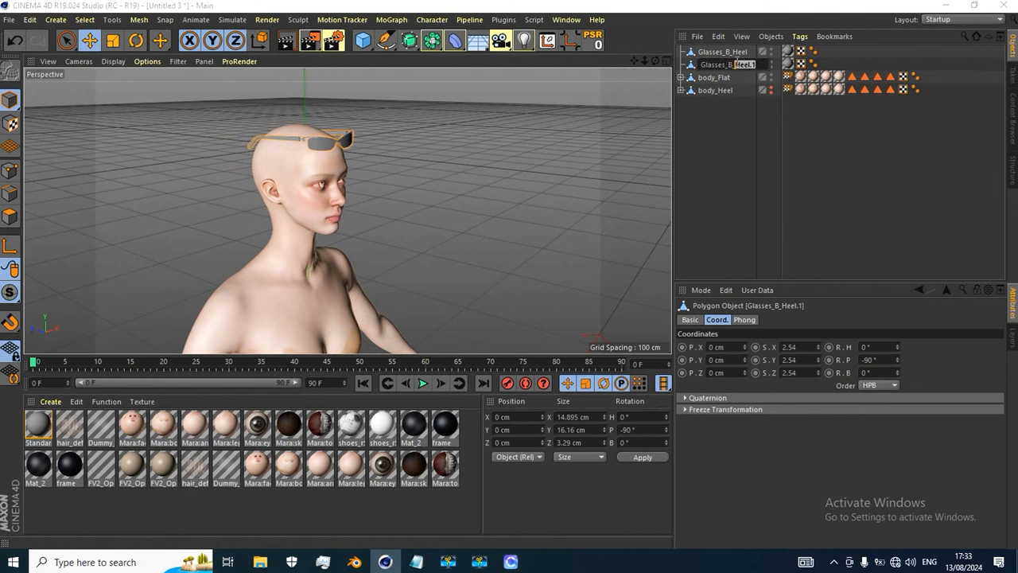
pyautogui.write('Flat')
pyautogui.press('Return')
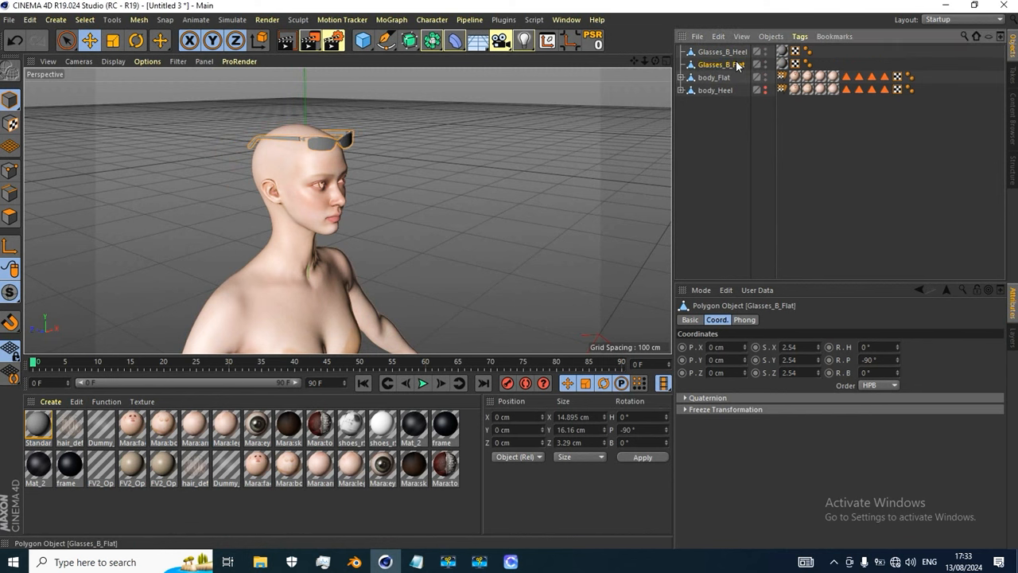
# Examine where the glasses and their axis sit relative to the flat-footed avatar, close up and at full-body distance
pyautogui.scroll(-3, 334, 167)
pyautogui.scroll(-3, 310, 171)
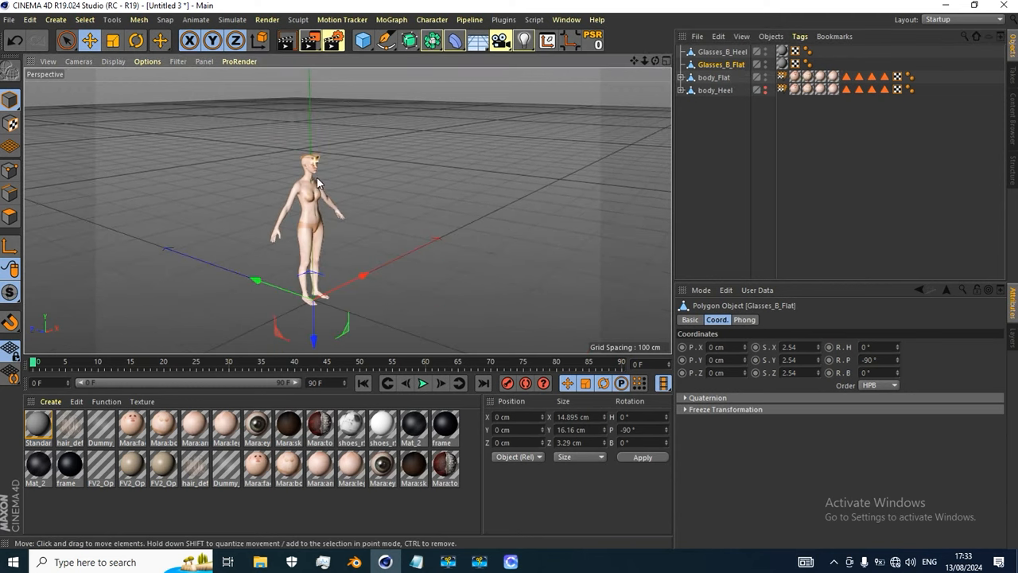
pyautogui.scroll(3, 315, 214)
pyautogui.scroll(-3, 330, 194)
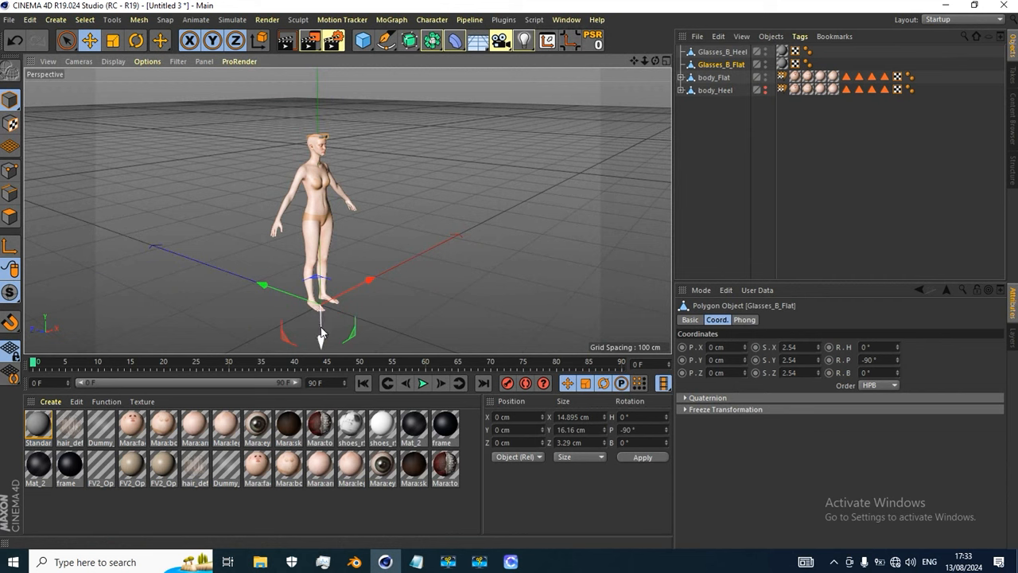
pyautogui.scroll(5, 314, 137)
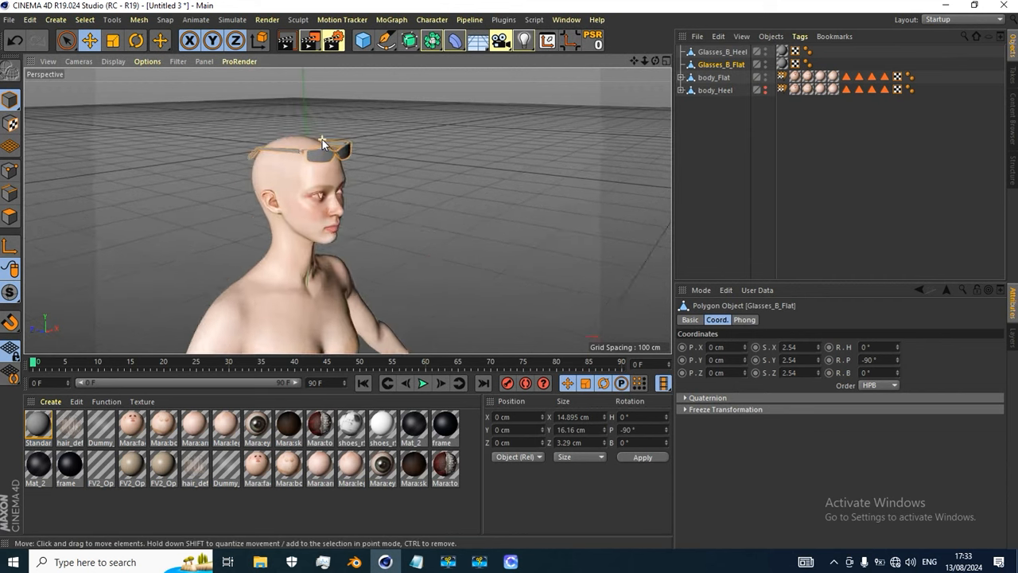
pyautogui.scroll(-5, 333, 143)
pyautogui.scroll(-5, 334, 145)
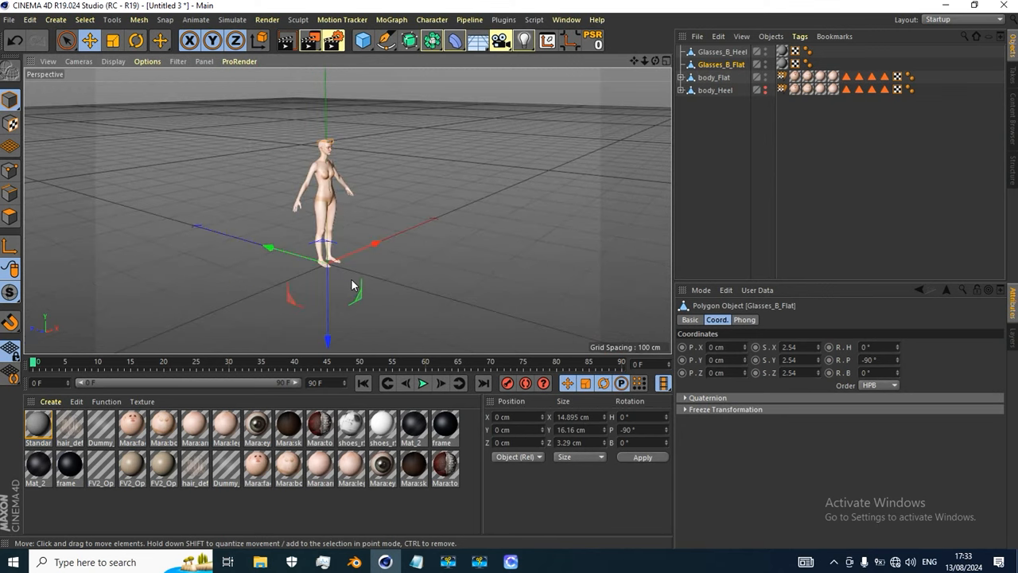
pyautogui.scroll(6, 331, 140)
pyautogui.scroll(7, 331, 137)
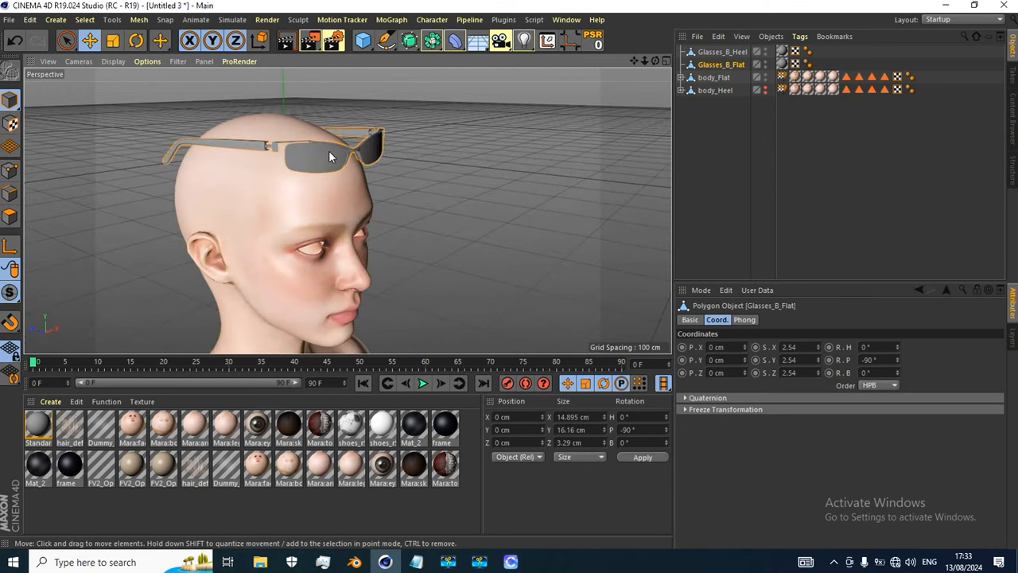
pyautogui.scroll(-3, 335, 148)
pyautogui.scroll(-2, 334, 143)
pyautogui.scroll(3, 333, 141)
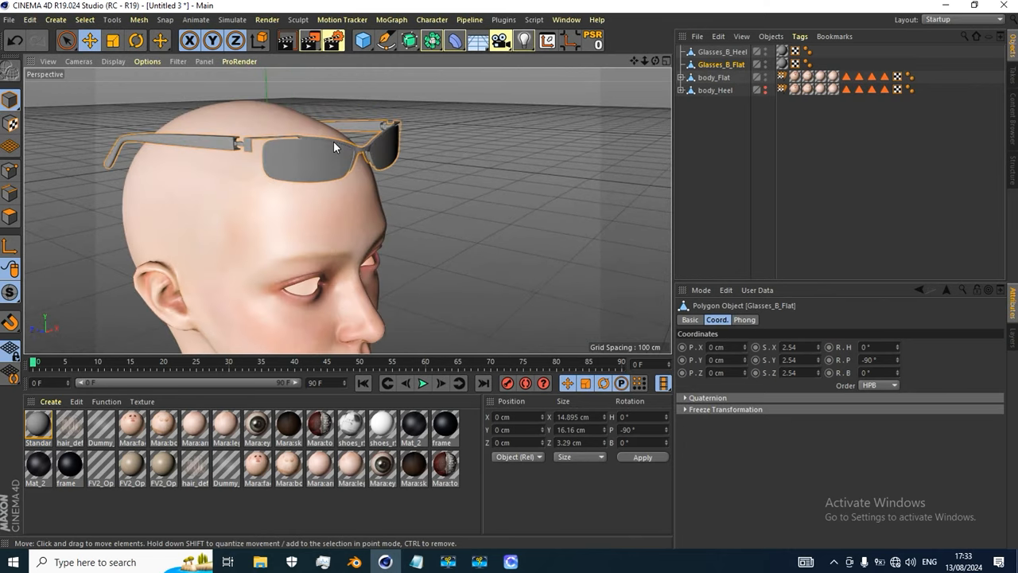
pyautogui.scroll(-7, 331, 140)
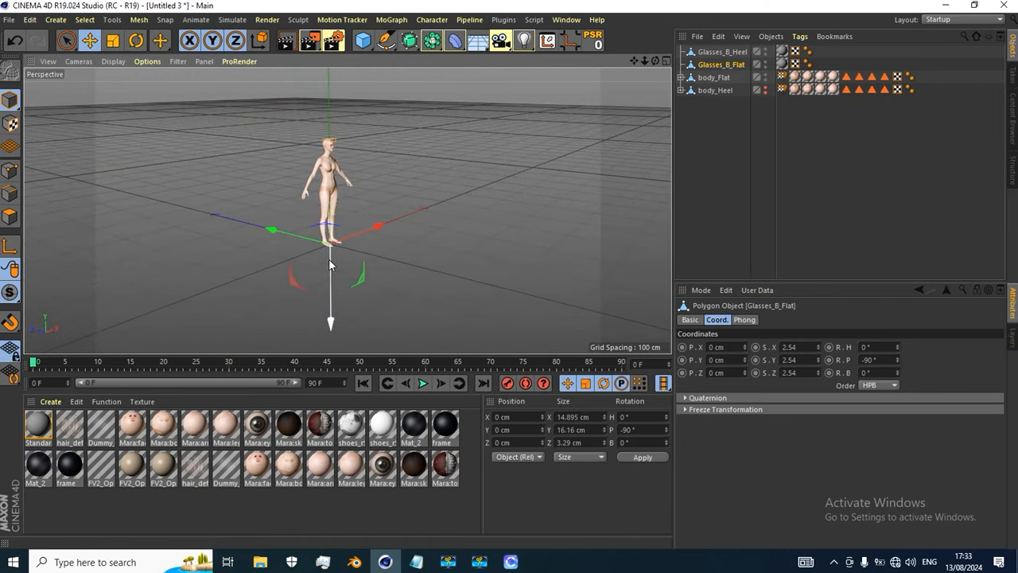
pyautogui.scroll(5, 324, 161)
pyautogui.scroll(8, 324, 161)
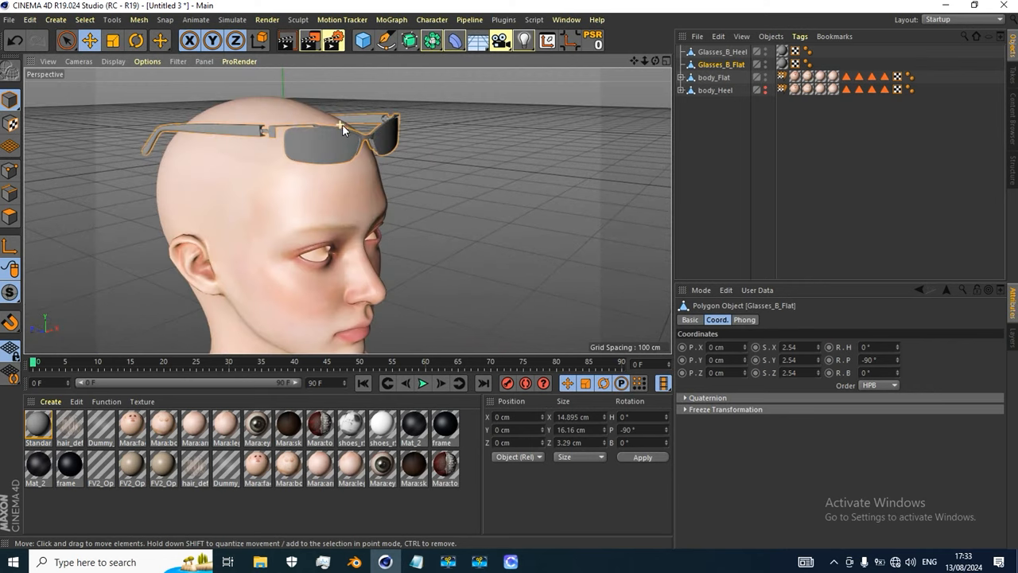
# Lock the X and Y axes and lower Glasses_B_Flat about 7.7 cm onto the flat-footed avatar's face
pyautogui.click(189, 40)
pyautogui.click(211, 41)
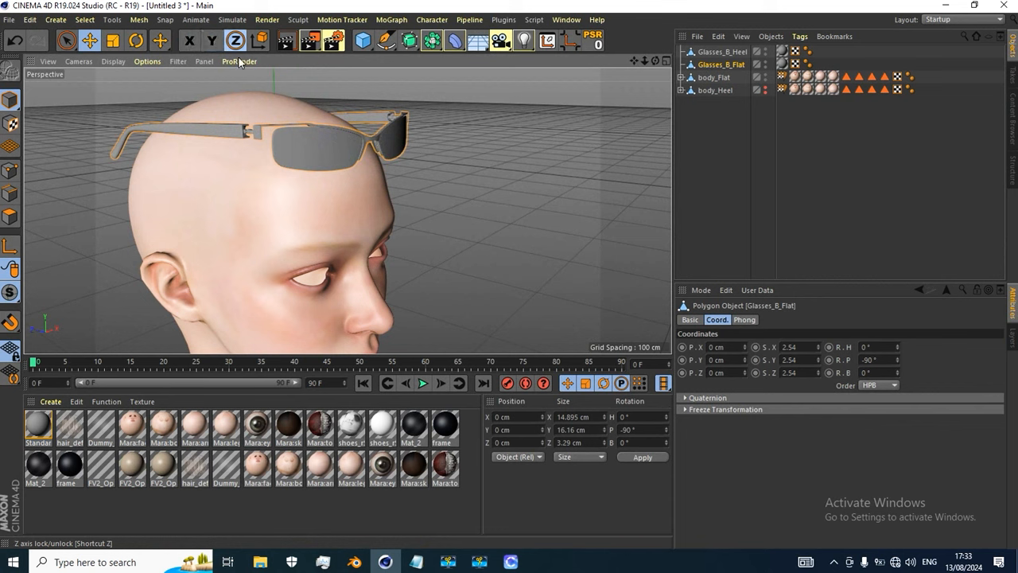
pyautogui.moveTo(344, 152); pyautogui.dragTo(341, 194)
pyautogui.keyDown('alt'); pyautogui.moveTo(412, 277); pyautogui.dragTo(215, 255); pyautogui.keyUp('alt')
pyautogui.keyDown('alt'); pyautogui.moveTo(295, 193); pyautogui.dragTo(398, 184); pyautogui.keyUp('alt')
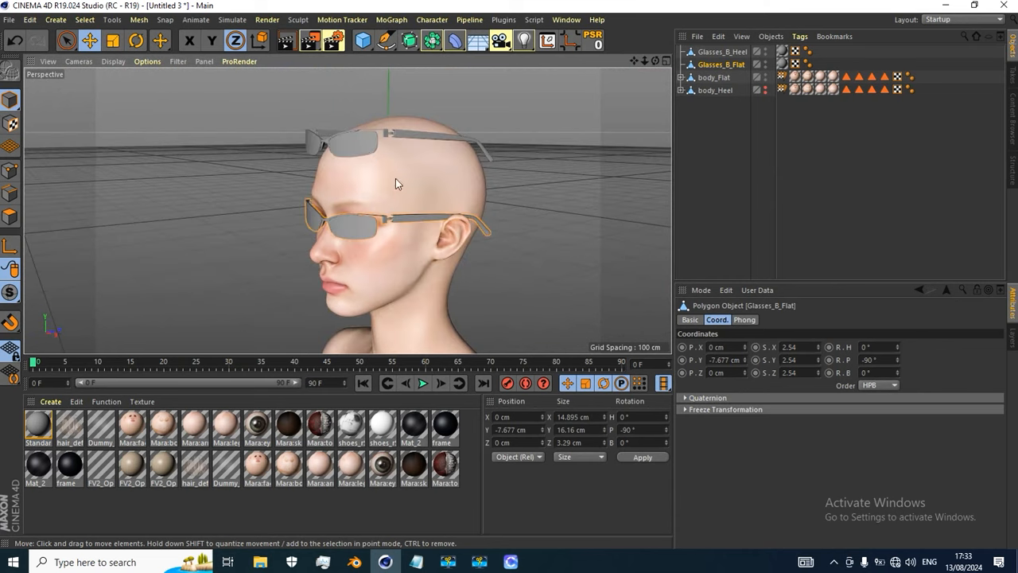
# Hide the body_Flat mesh and inspect the heel and flat copies of the glasses on their own
pyautogui.click(765, 77)
pyautogui.scroll(-3, 436, 162)
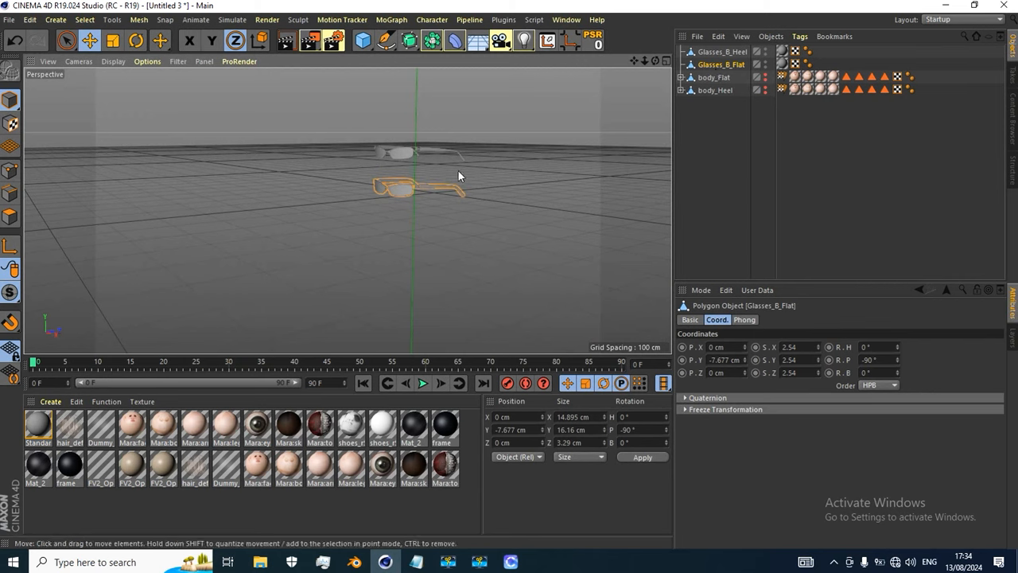
pyautogui.scroll(5, 433, 173)
pyautogui.keyDown('alt'); pyautogui.moveTo(423, 172); pyautogui.dragTo(513, 203); pyautogui.keyUp('alt')
pyautogui.scroll(-3, 510, 186)
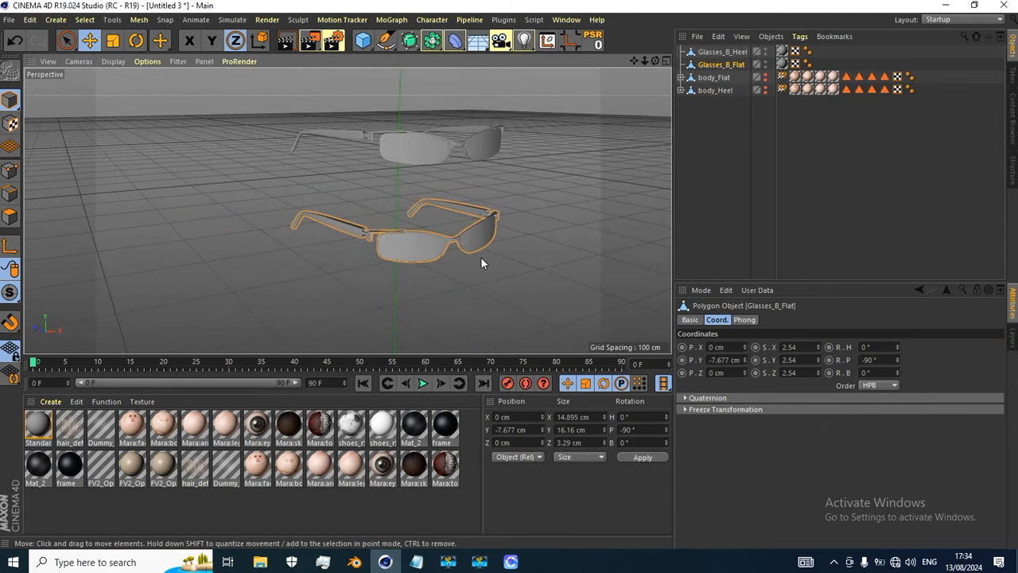
pyautogui.keyDown('alt'); pyautogui.moveTo(471, 183); pyautogui.dragTo(480, 217); pyautogui.keyUp('alt')
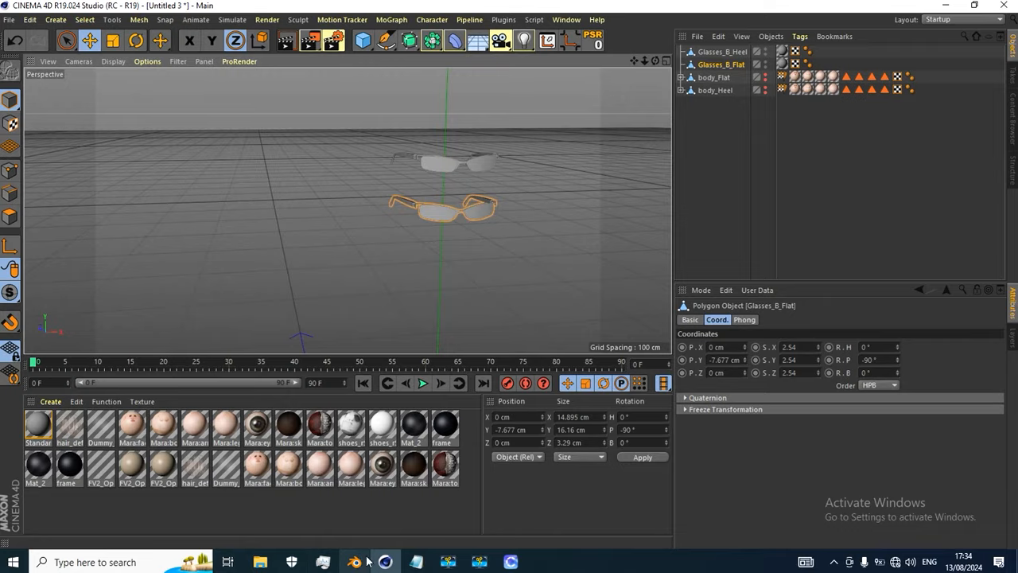
# Switch to Blender and start an FBX import from the Avatar folder on the Desktop
pyautogui.click(354, 562)
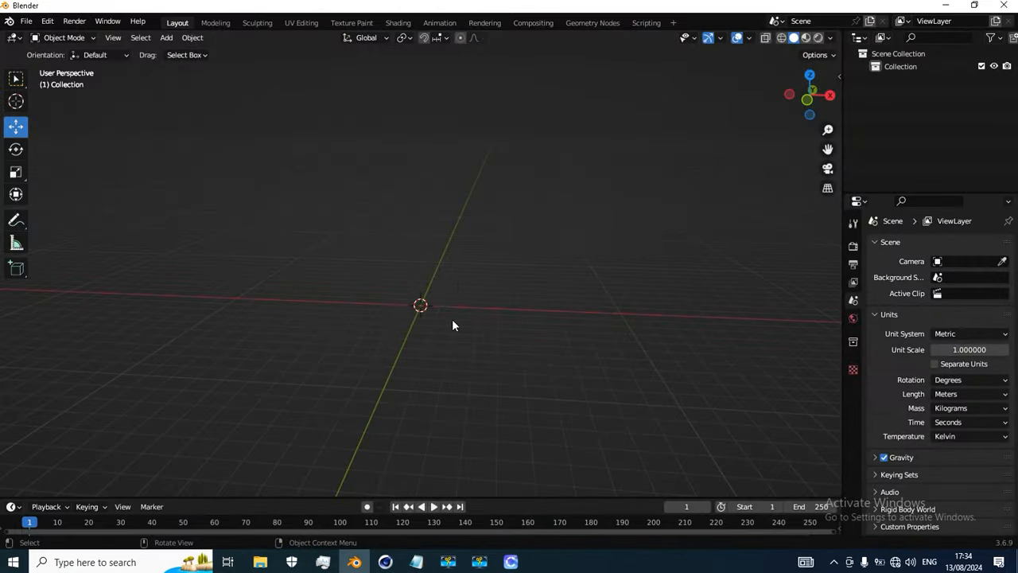
pyautogui.moveTo(462, 304); pyautogui.dragTo(118, 95, button='middle')
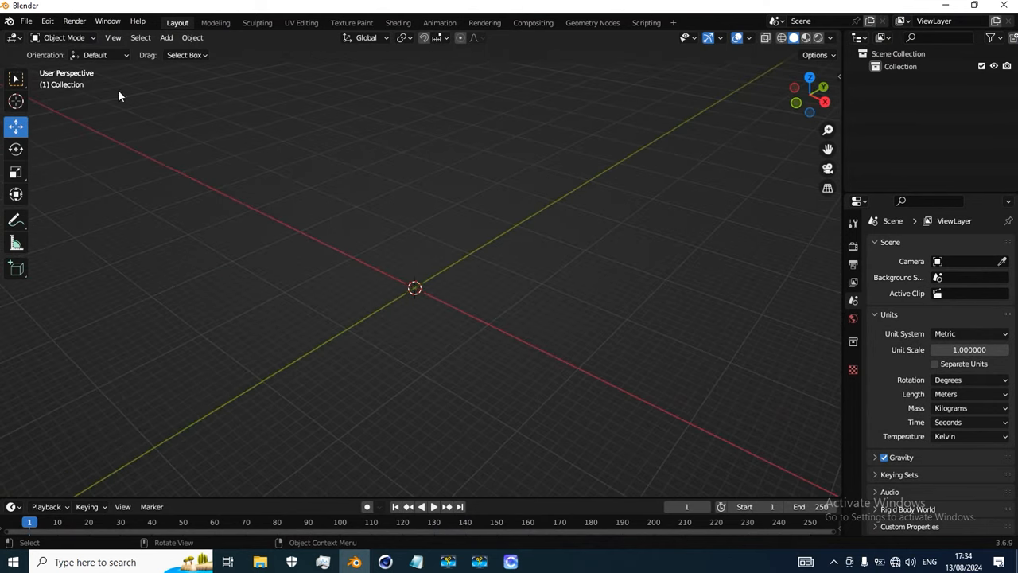
pyautogui.click(26, 22)
pyautogui.moveTo(56, 205)
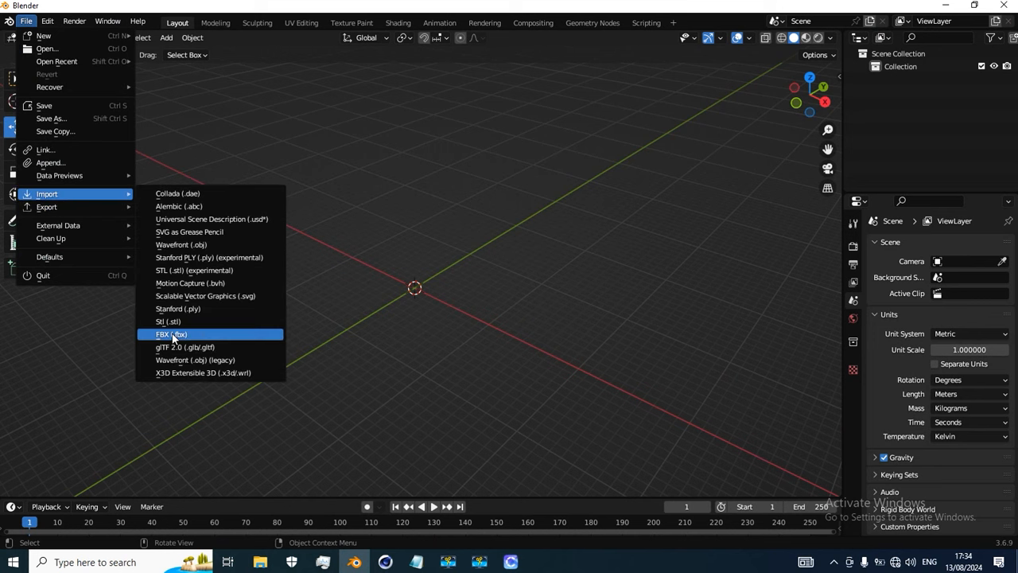
pyautogui.click(171, 333)
pyautogui.click(253, 201)
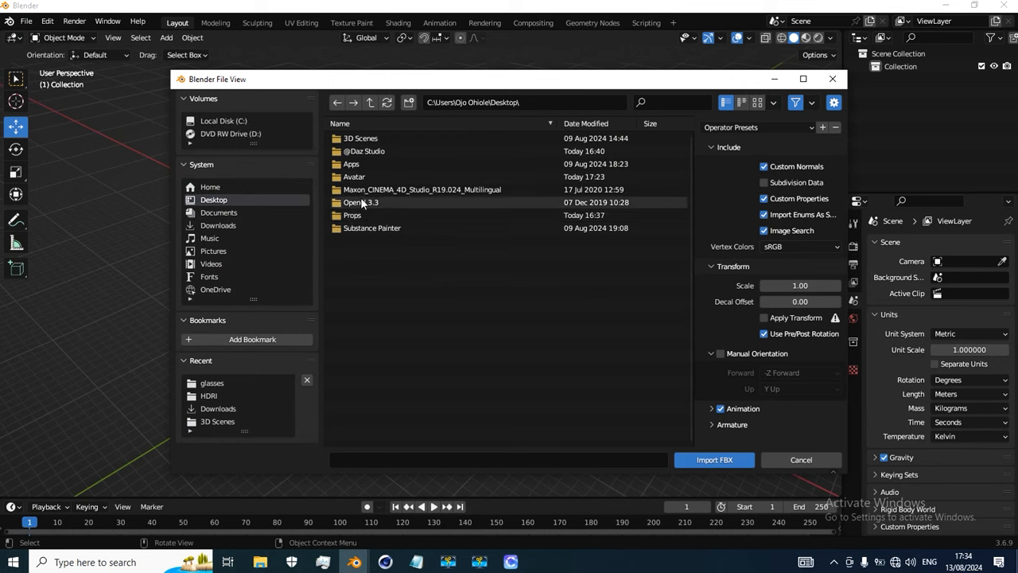
pyautogui.doubleClick(354, 178)
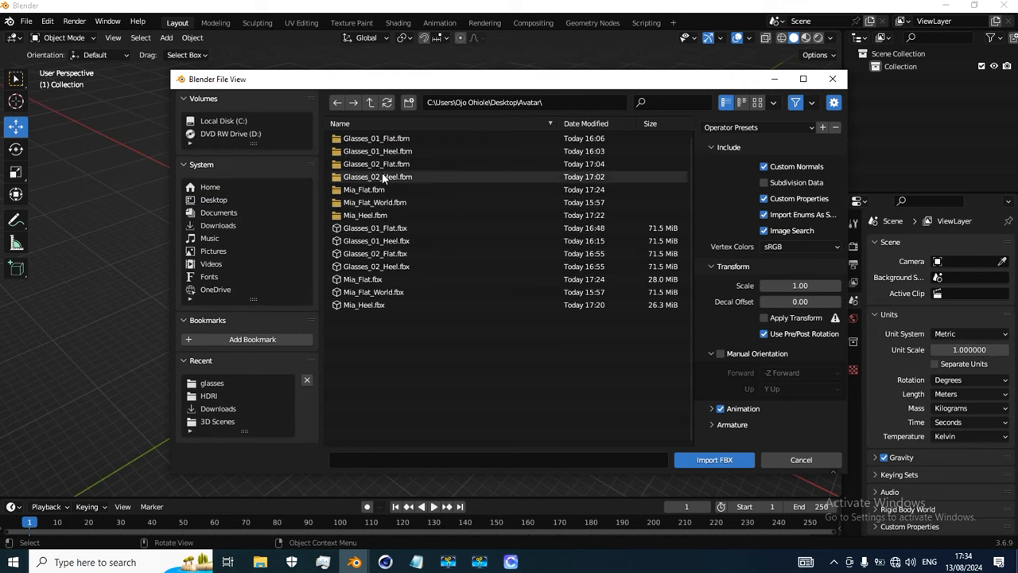
# Choose Mia_Heel.fbx and turn off Animation in the FBX import options
pyautogui.click(357, 304)
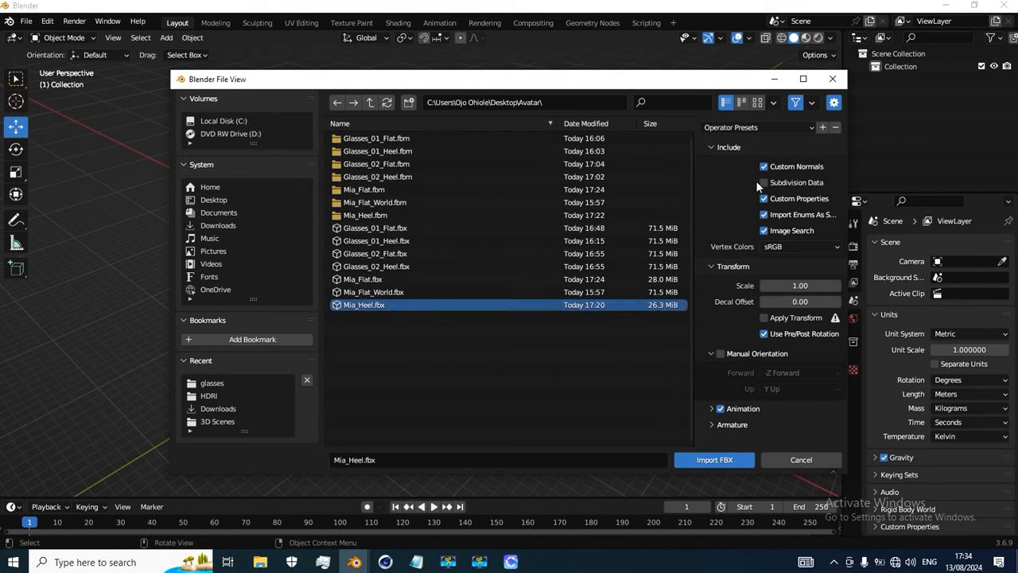
pyautogui.click(725, 409)
pyautogui.click(712, 424)
pyautogui.scroll(-2, 726, 386)
pyautogui.scroll(-1, 724, 381)
pyautogui.click(712, 352)
# Try importing Mia_Heel.fbx into the empty scene and undo the import
pyautogui.click(724, 461)
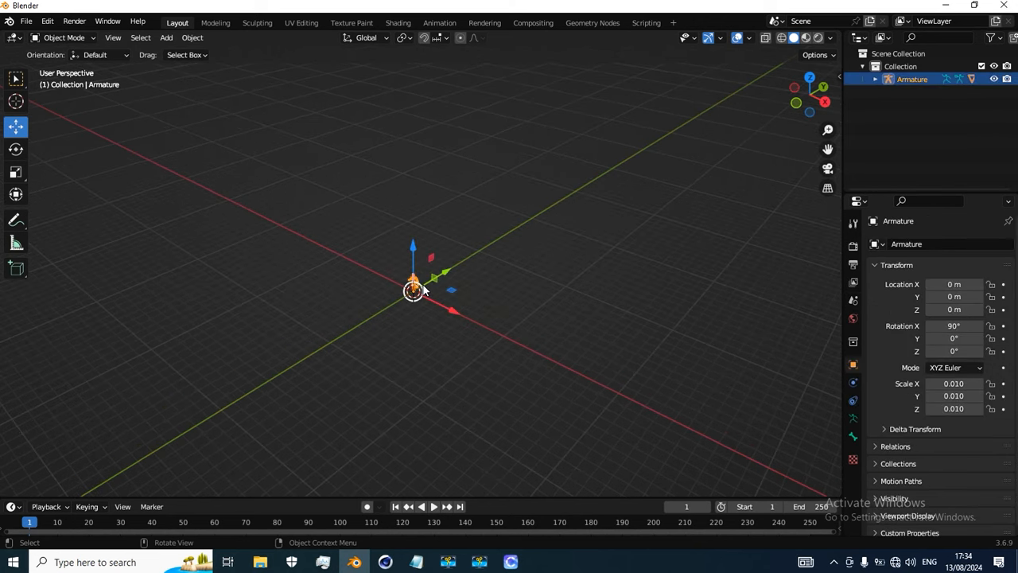
pyautogui.hotkey('ctrl', 'z')
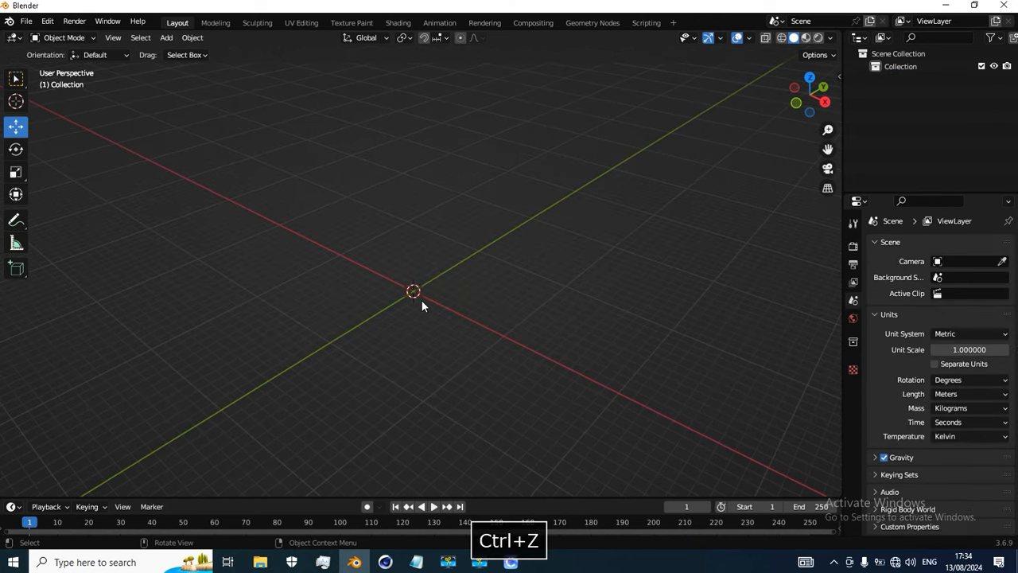
pyautogui.moveTo(420, 296); pyautogui.dragTo(460, 252, button='middle')
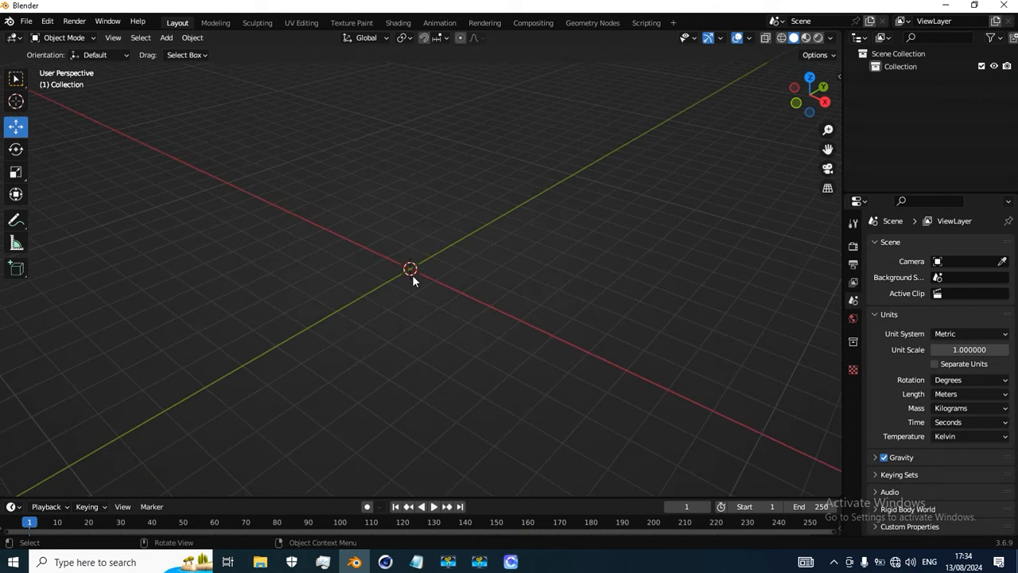
# Set the scene's length unit to Centimeters
pyautogui.click(853, 223)
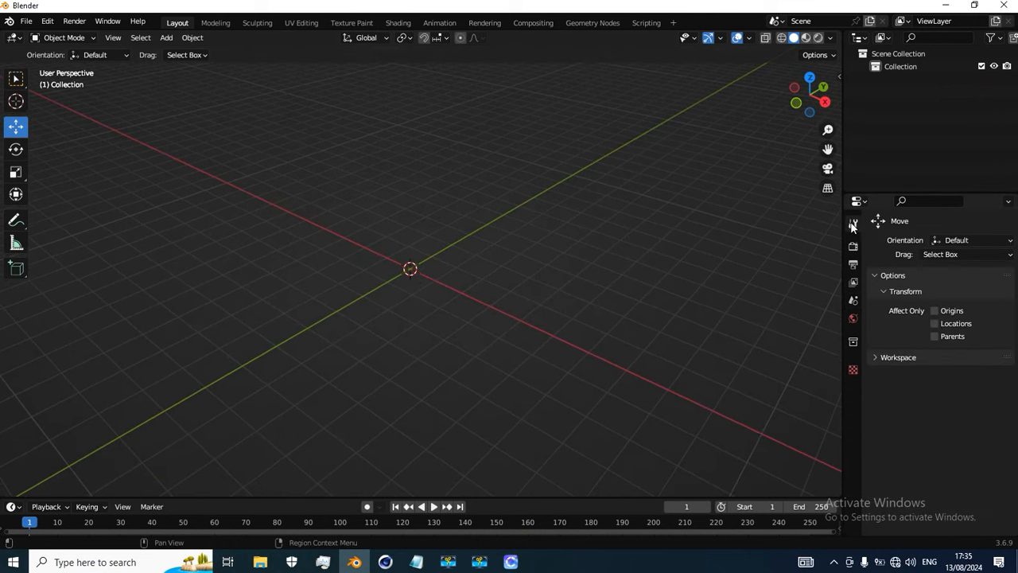
pyautogui.click(853, 300)
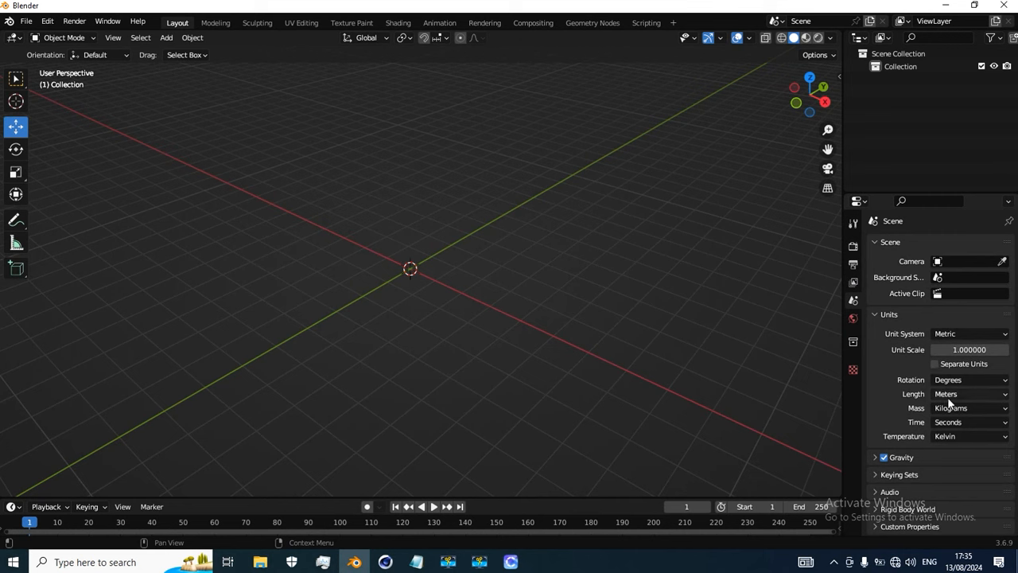
pyautogui.click(969, 393)
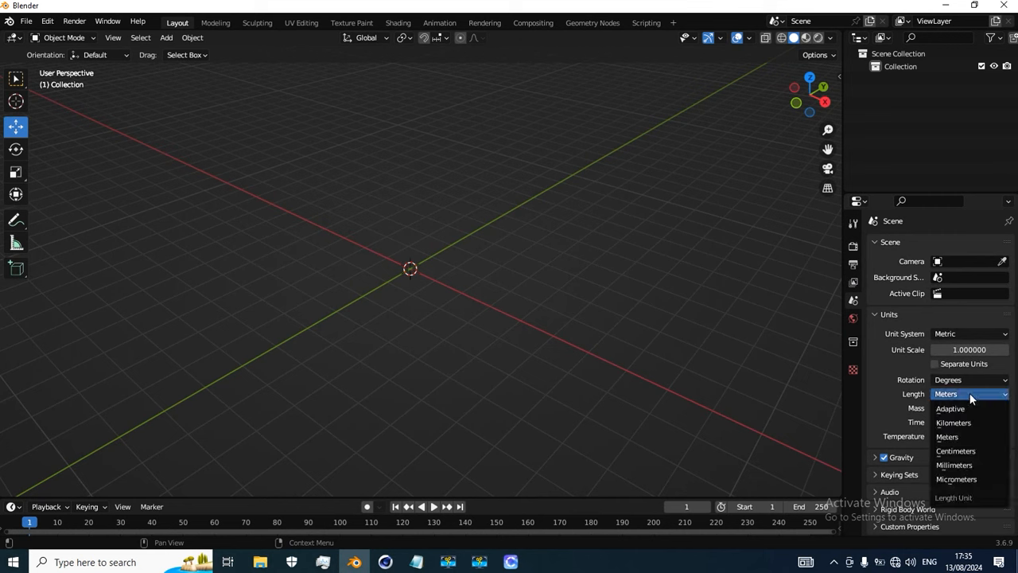
pyautogui.click(954, 451)
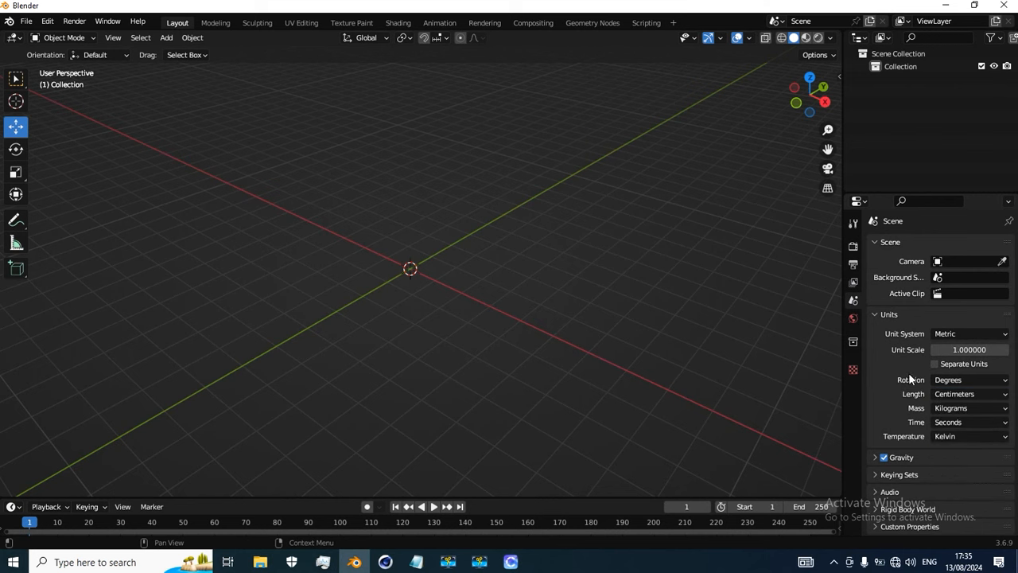
pyautogui.scroll(-1, 463, 278)
# Import Mia_Flat.fbx from the Avatar folder with animation import off
pyautogui.click(47, 22)
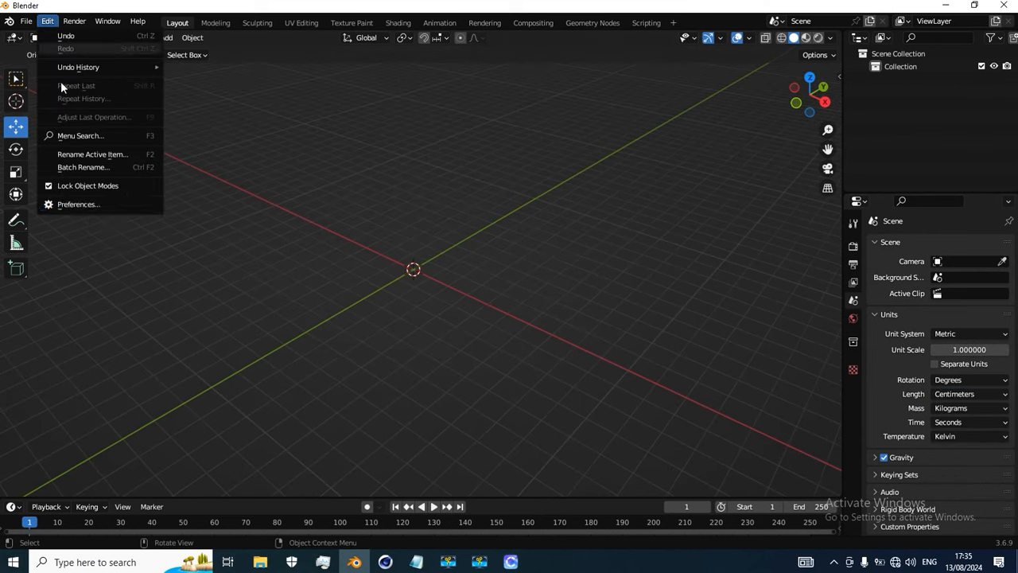
pyautogui.moveTo(27, 22)
pyautogui.moveTo(92, 193)
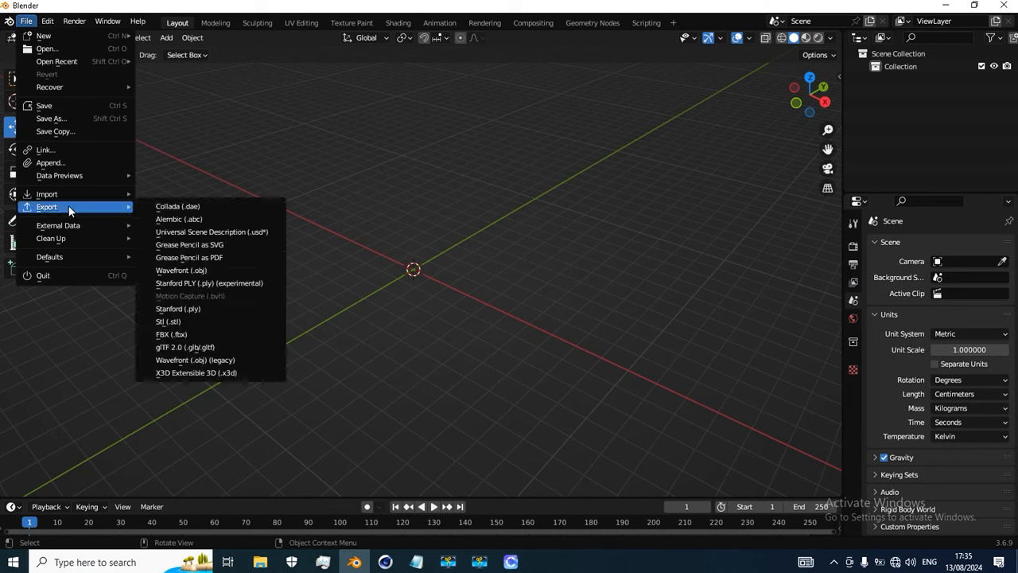
pyautogui.click(171, 334)
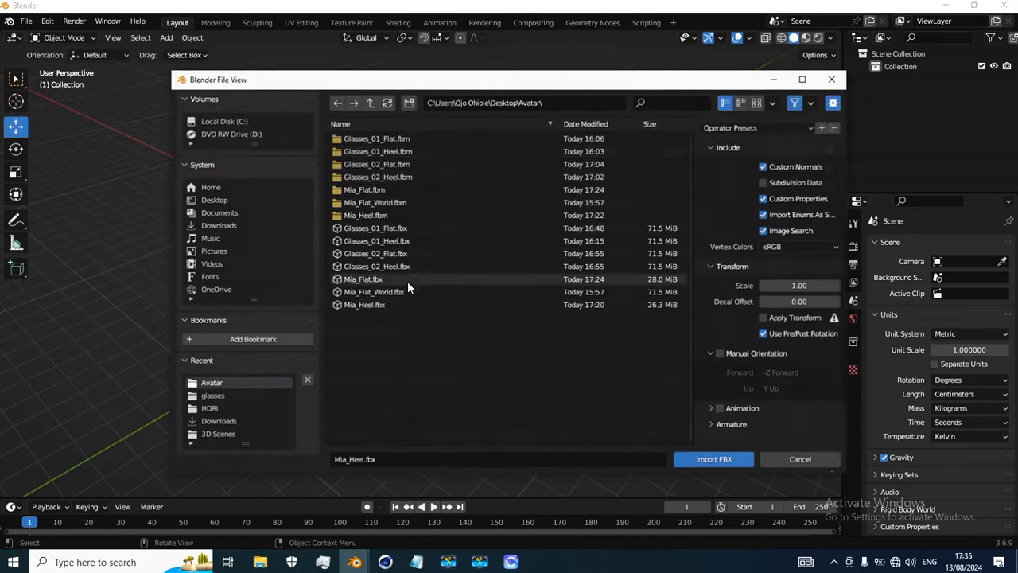
pyautogui.click(359, 280)
pyautogui.click(715, 460)
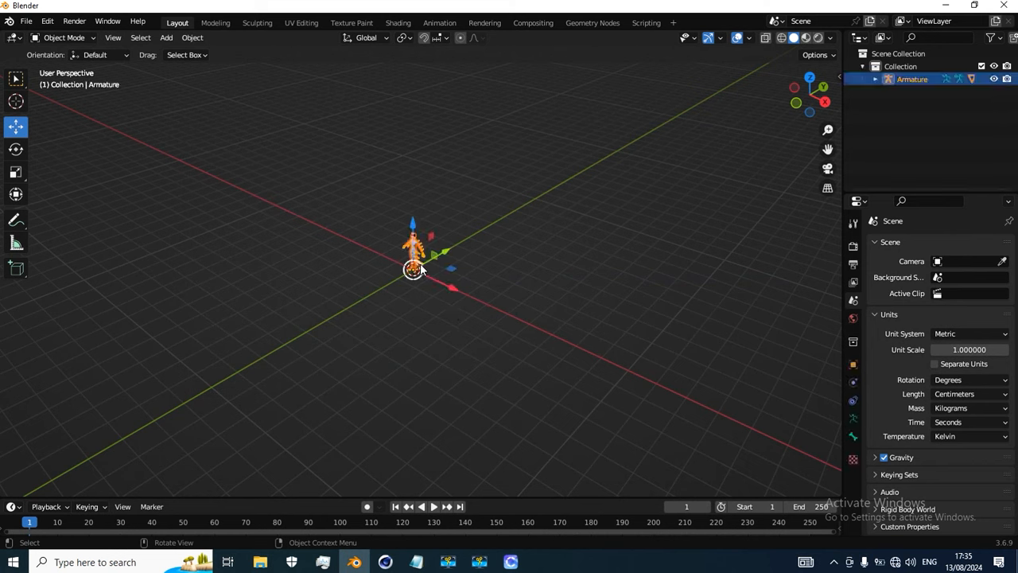
# Delete the black hair mesh from the imported avatar's head
pyautogui.scroll(6, 439, 254)
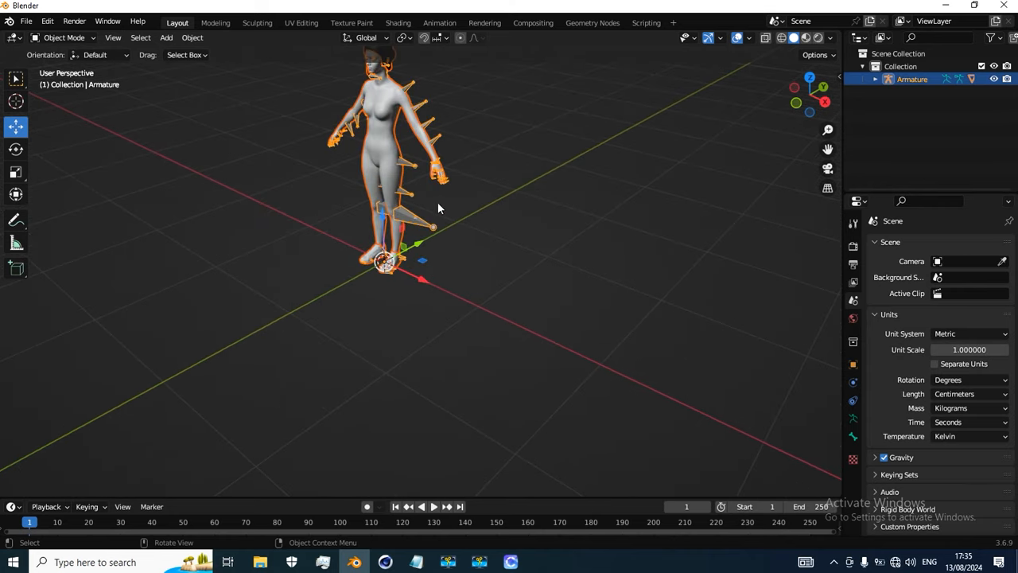
pyautogui.keyDown('alt'); pyautogui.moveTo(447, 255); pyautogui.dragTo(419, 197, button='middle'); pyautogui.keyUp('alt')
pyautogui.scroll(5, 433, 134)
pyautogui.scroll(-4, 433, 140)
pyautogui.scroll(3, 459, 199)
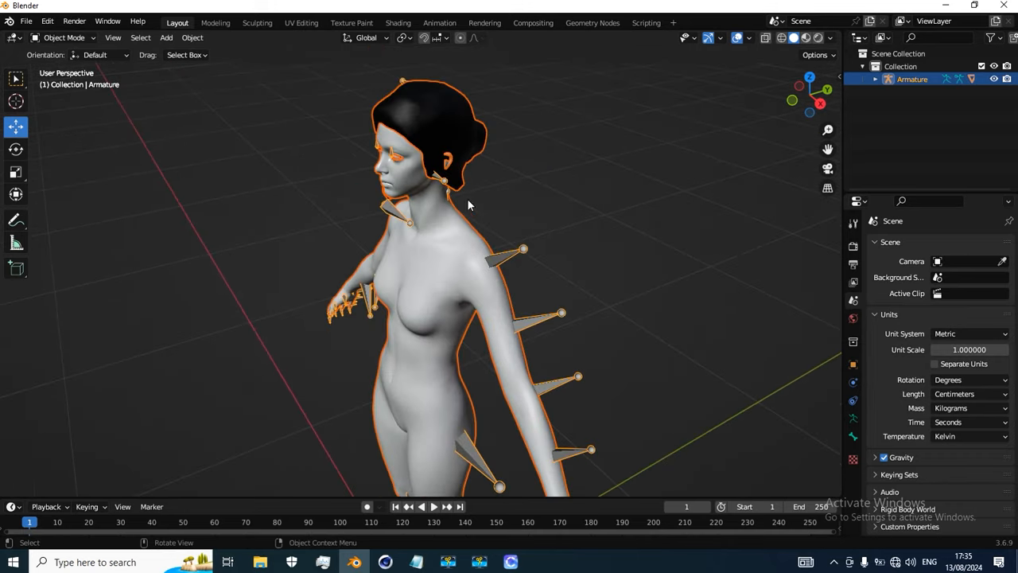
pyautogui.click(470, 149)
pyautogui.press('Delete')
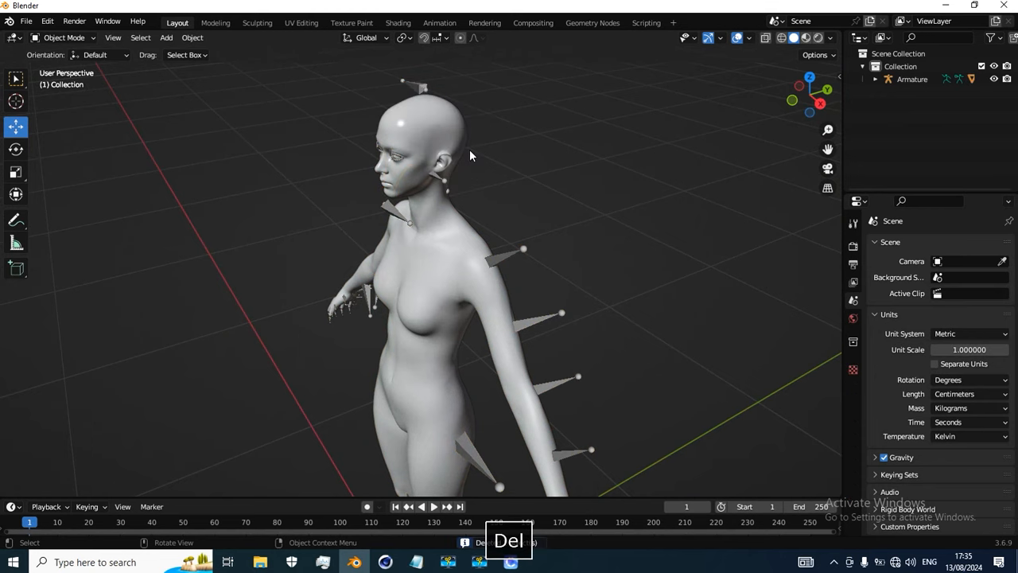
# Delete both shoe meshes from the avatar's feet
pyautogui.scroll(-3, 458, 215)
pyautogui.moveTo(438, 395); pyautogui.dragTo(464, 205, button='middle')
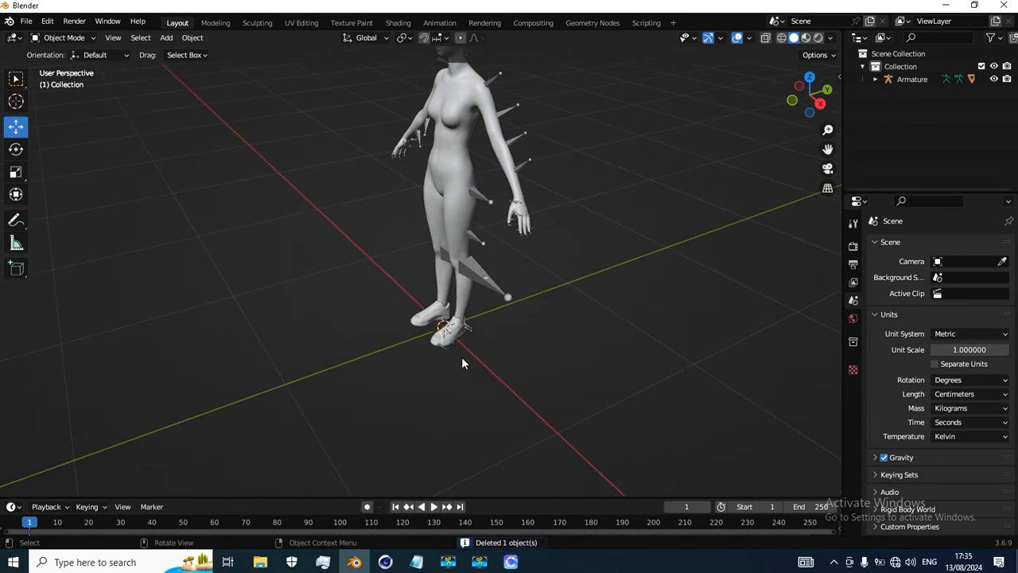
pyautogui.scroll(5, 463, 362)
pyautogui.click(507, 448)
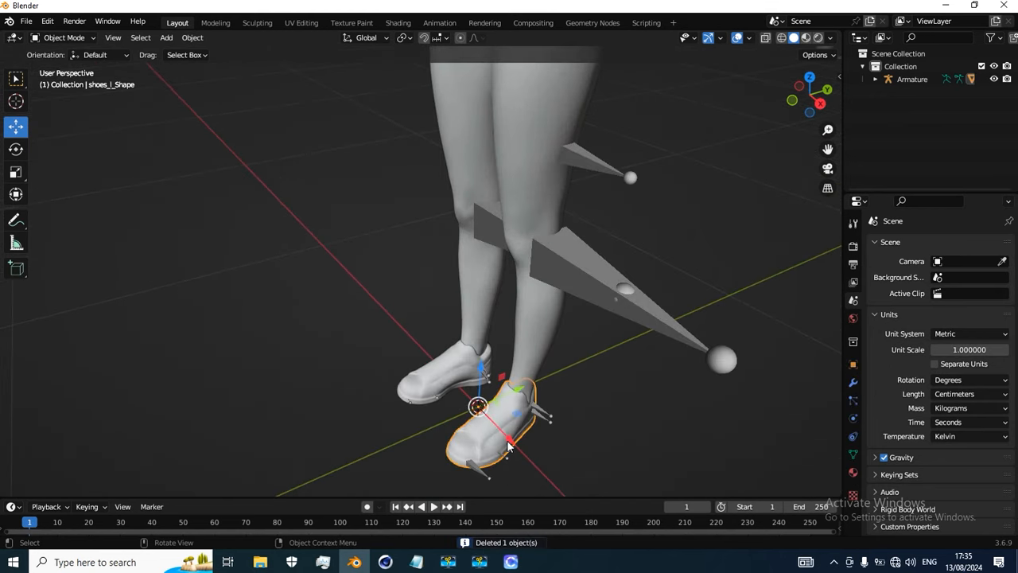
pyautogui.press('Delete')
pyautogui.click(429, 392)
pyautogui.press('Delete')
pyautogui.scroll(-2, 578, 351)
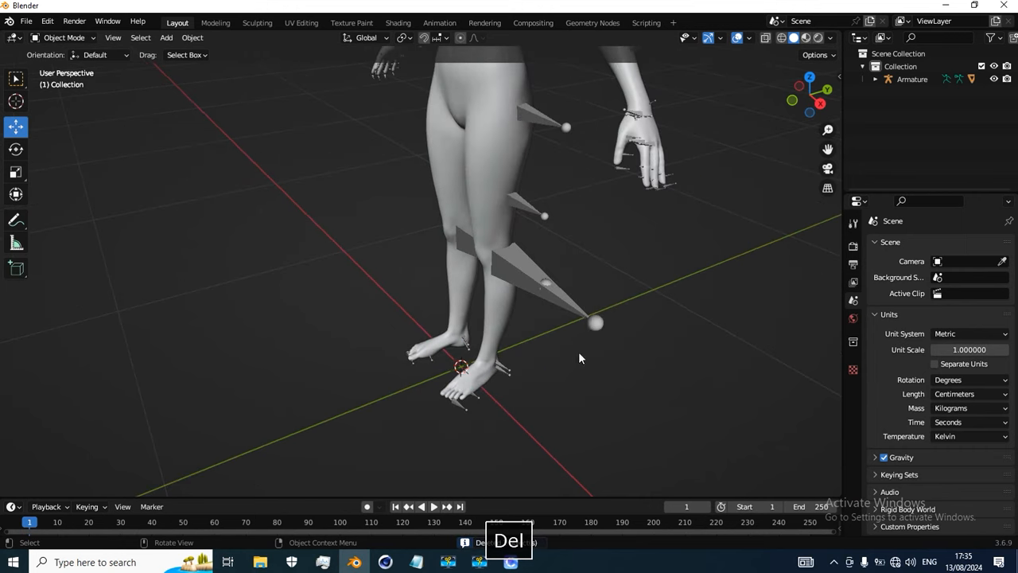
# Try deleting the avatar's armature and undo the deletion
pyautogui.click(583, 313)
pyautogui.scroll(-4, 495, 294)
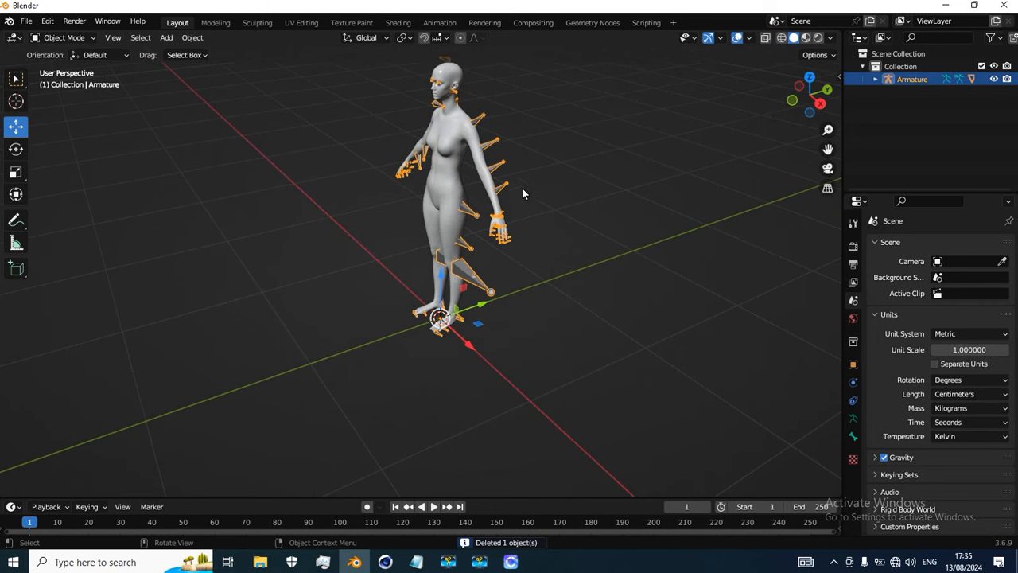
pyautogui.press('Delete')
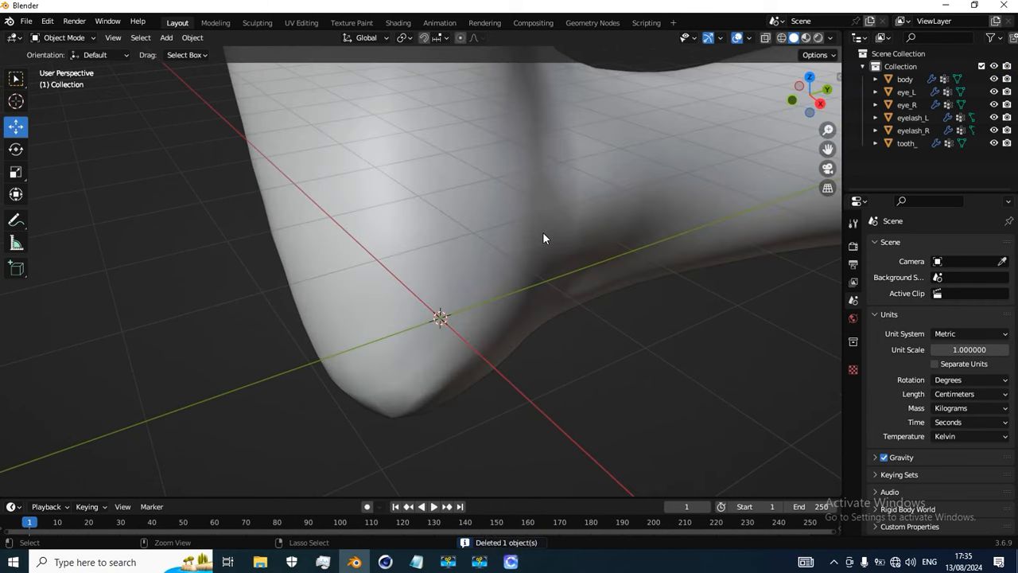
pyautogui.hotkey('ctrl', 'z')
# Apply the Armature modifier on the avatar's body mesh
pyautogui.click(448, 162)
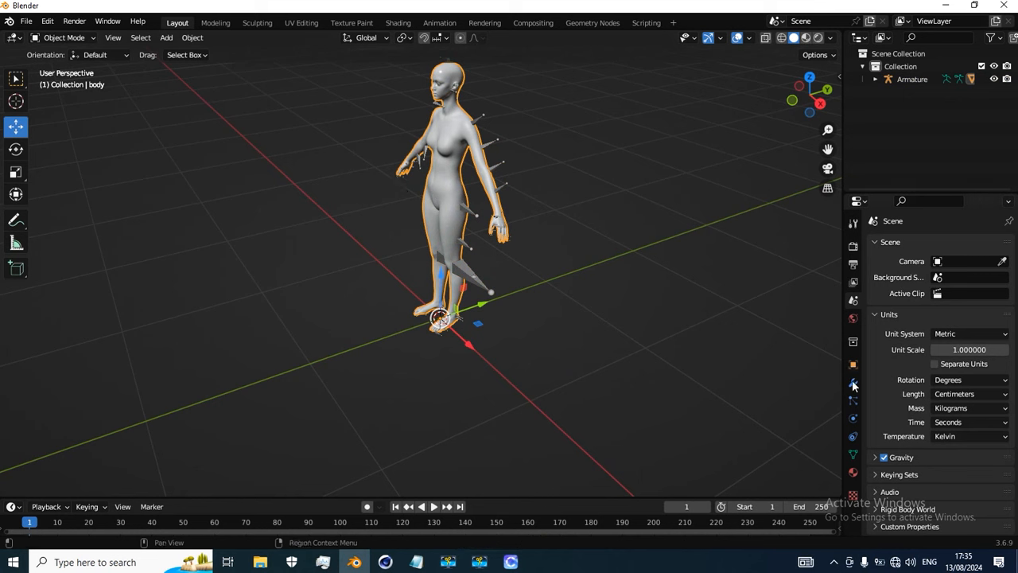
pyautogui.click(854, 381)
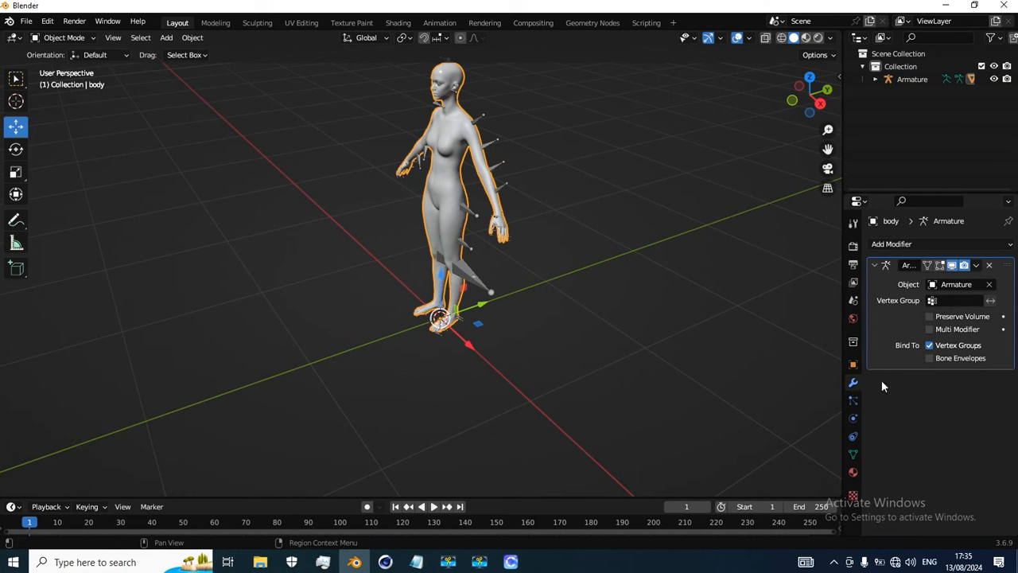
pyautogui.click(977, 265)
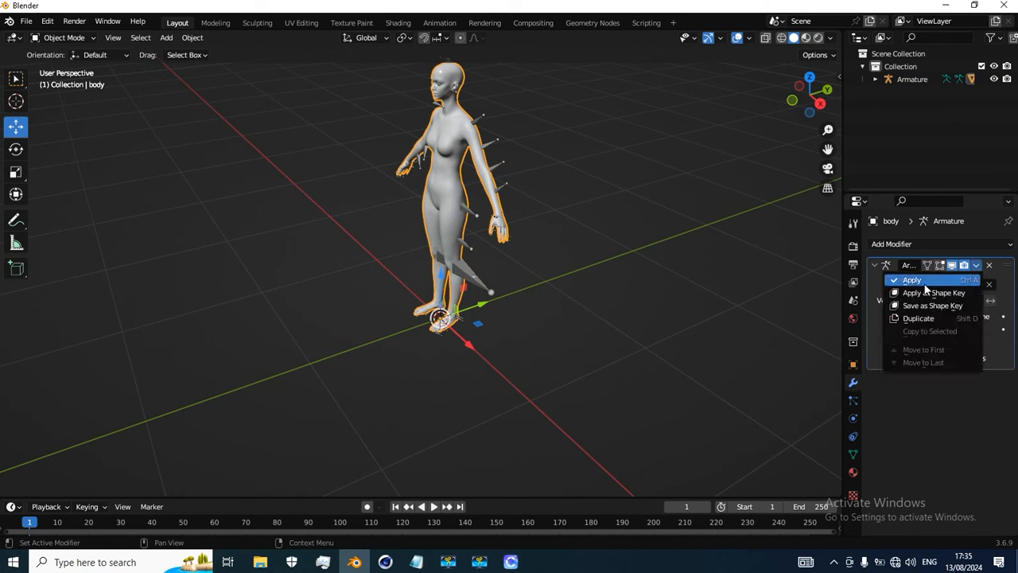
pyautogui.click(913, 280)
# Try deleting the armature again with the body's modifier applied, and undo the deletion
pyautogui.click(485, 288)
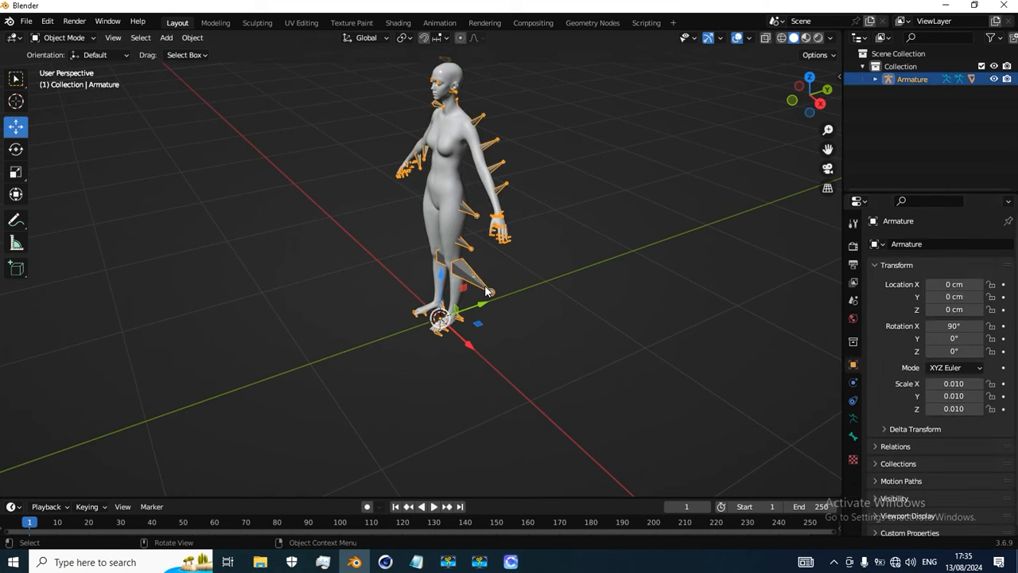
pyautogui.press('Delete')
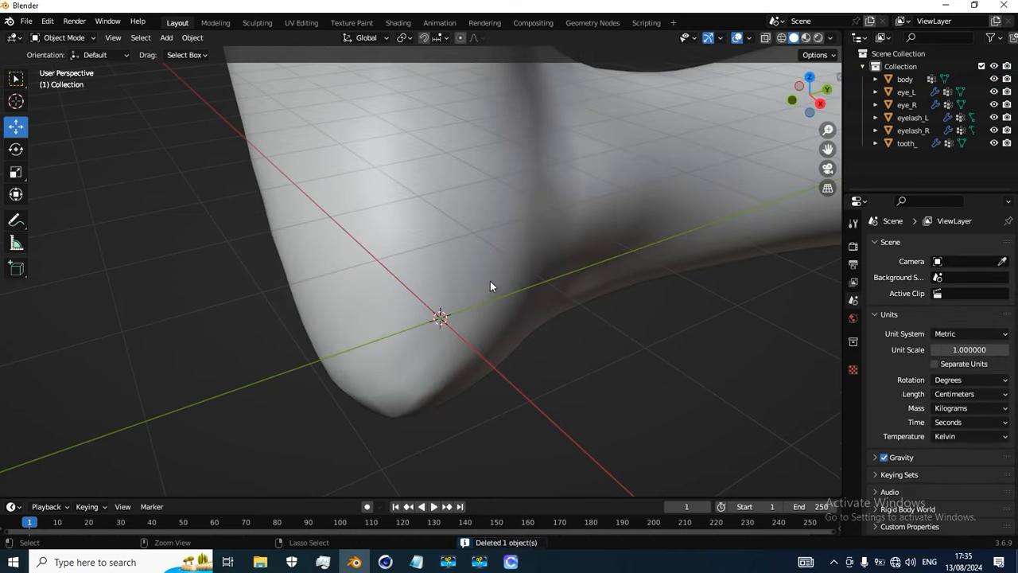
pyautogui.hotkey('ctrl', 'z')
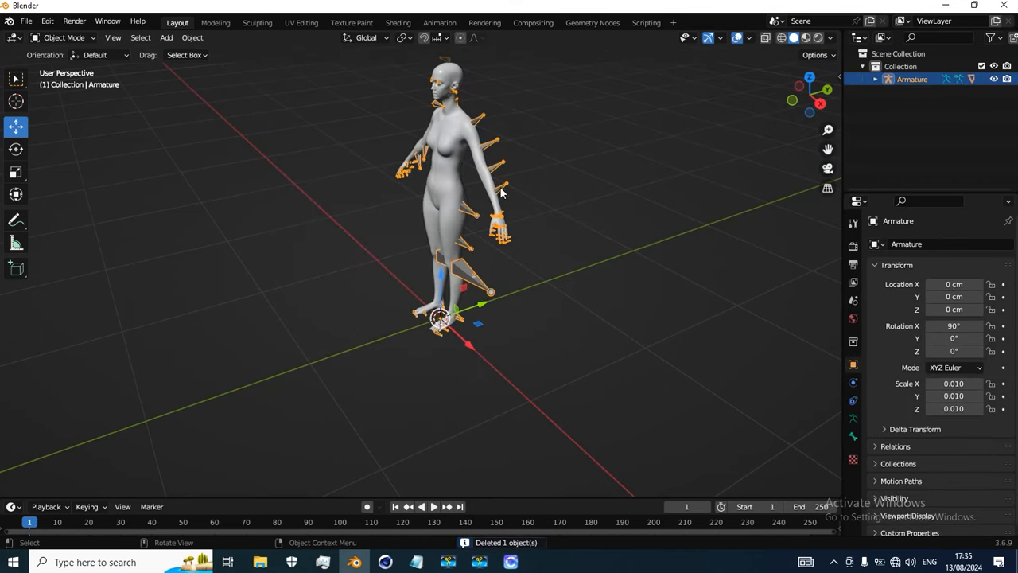
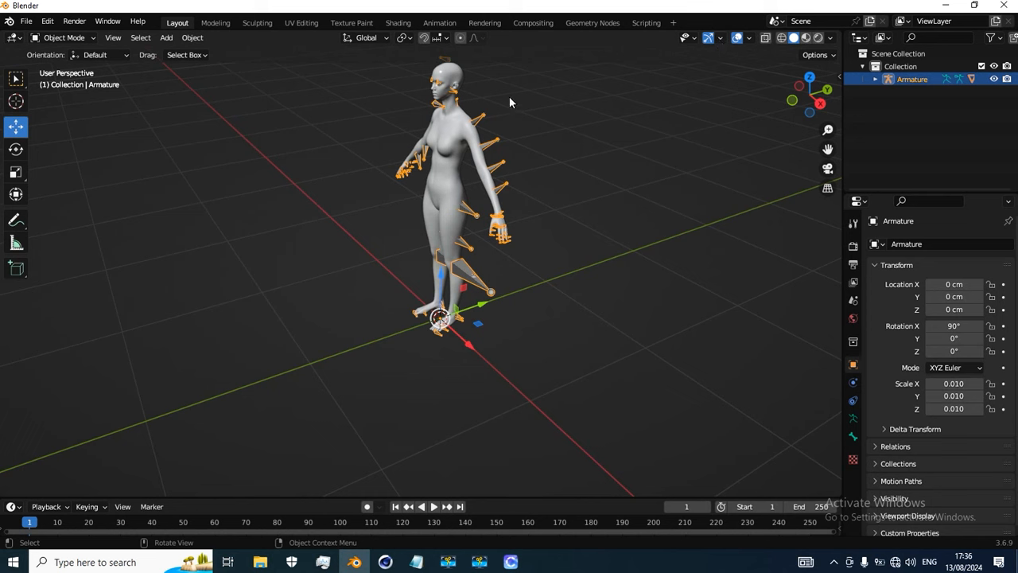
pyautogui.click(720, 38)
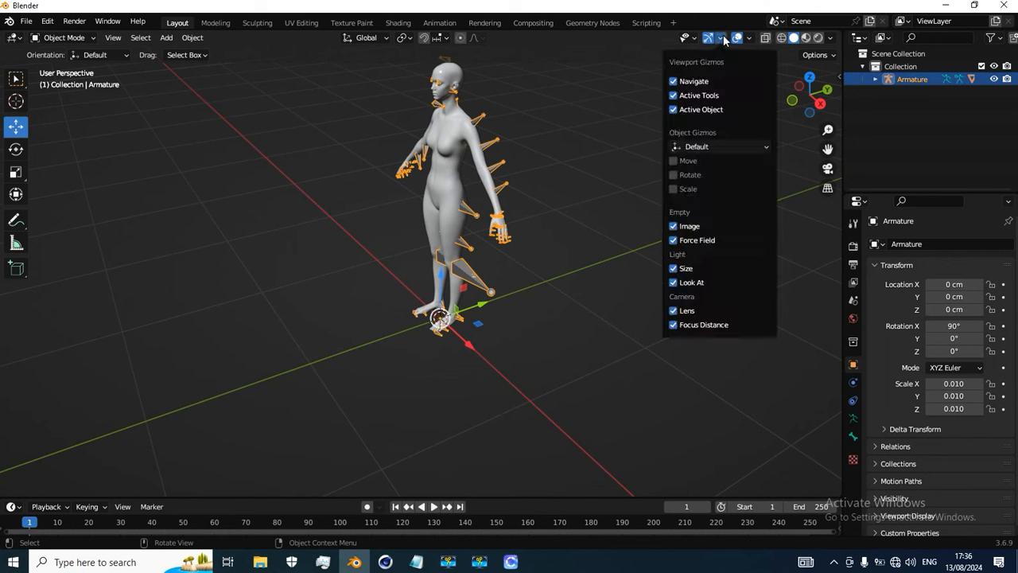
pyautogui.click(749, 39)
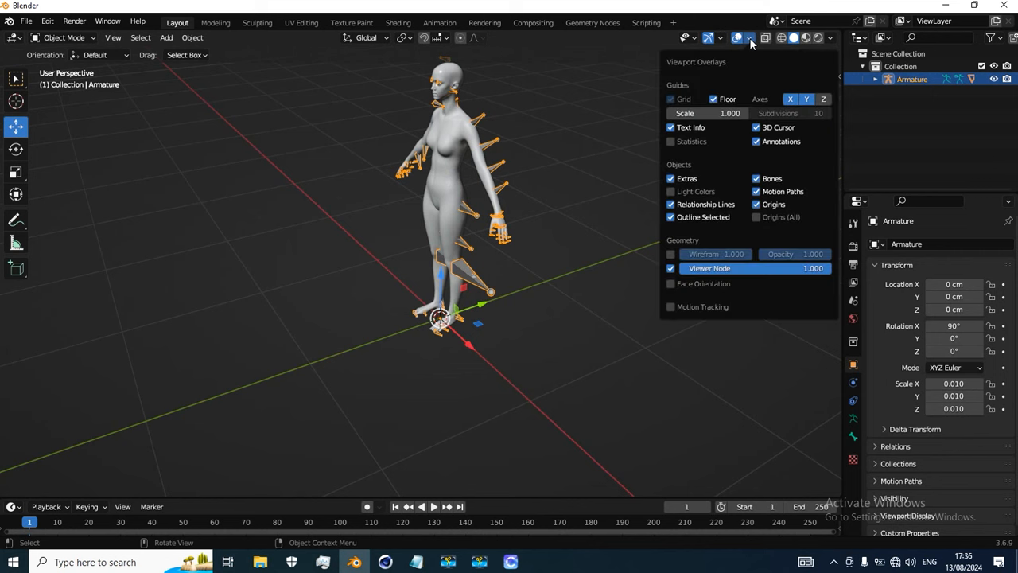
pyautogui.click(750, 39)
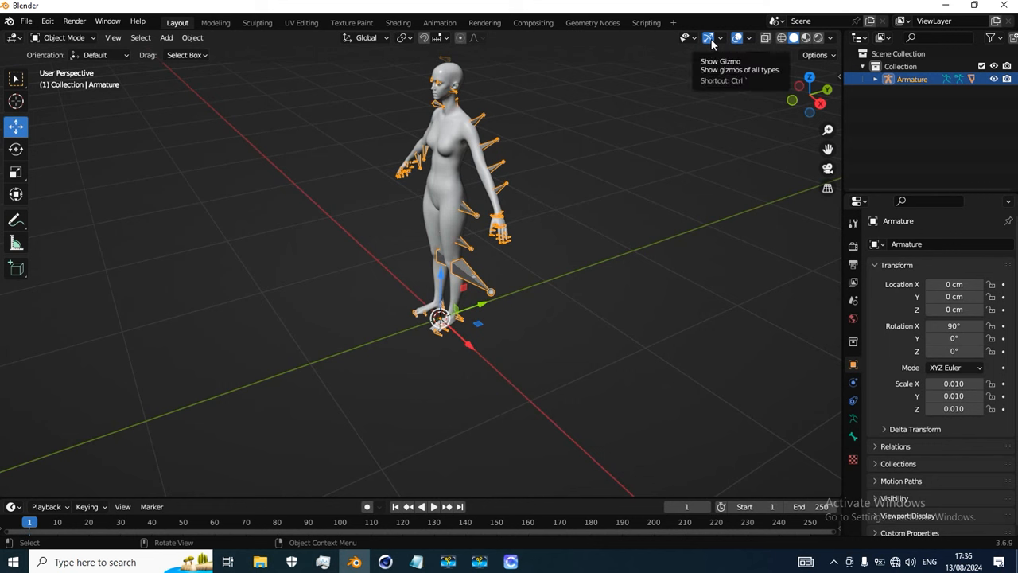
pyautogui.click(719, 39)
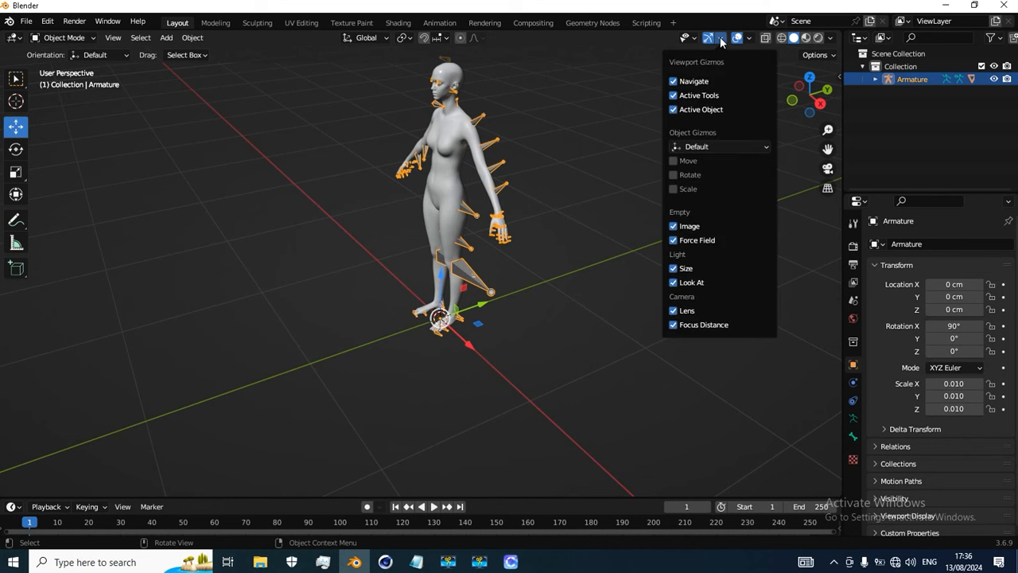
pyautogui.click(720, 39)
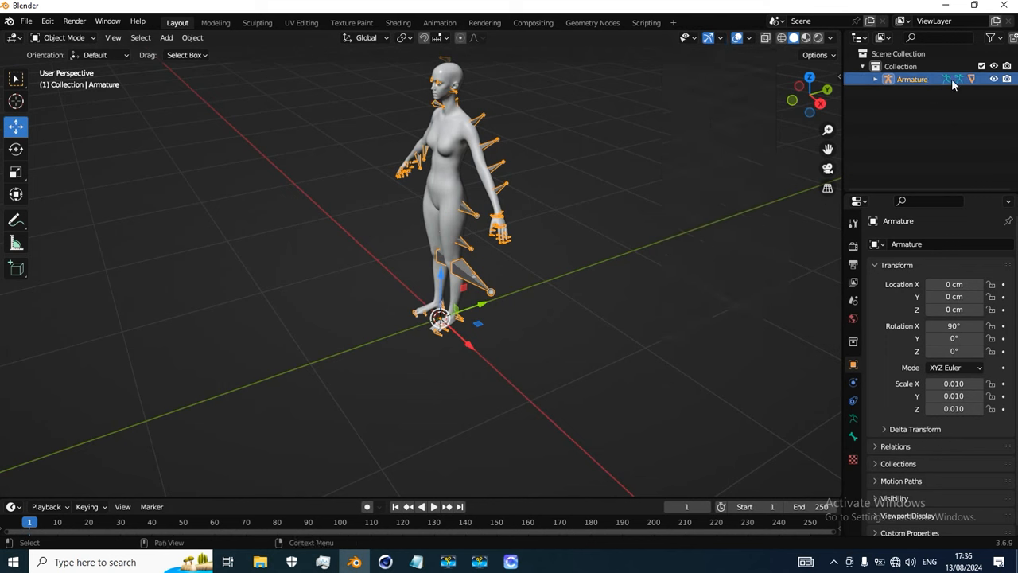
# Delete the eye_L, eye_R, eyelash_L, eyelash_R and tooth_ meshes under the flat avatar's armature, keeping only the body
pyautogui.click(876, 78)
pyautogui.scroll(-1, 925, 121)
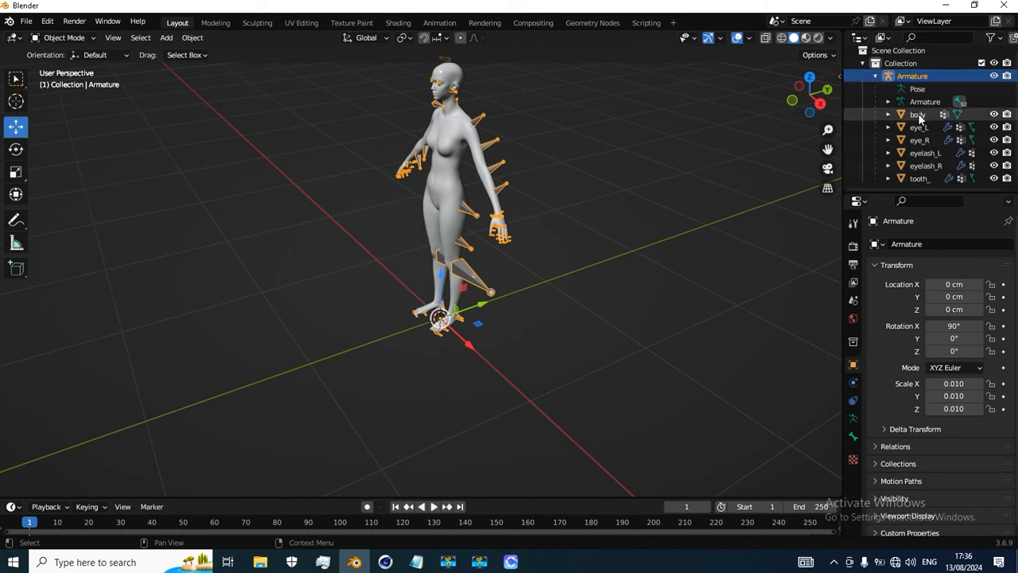
pyautogui.click(919, 129)
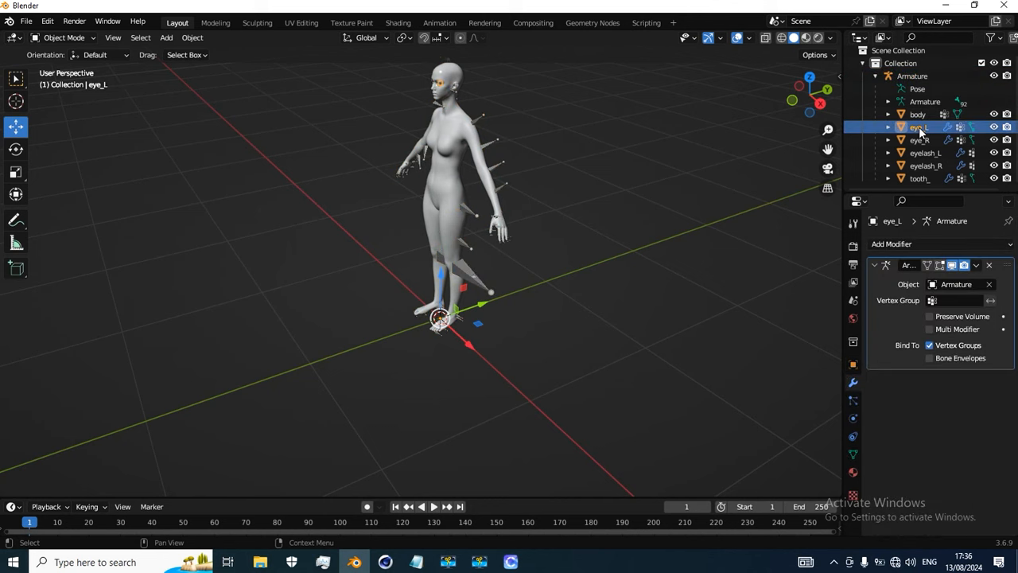
pyautogui.press('Delete')
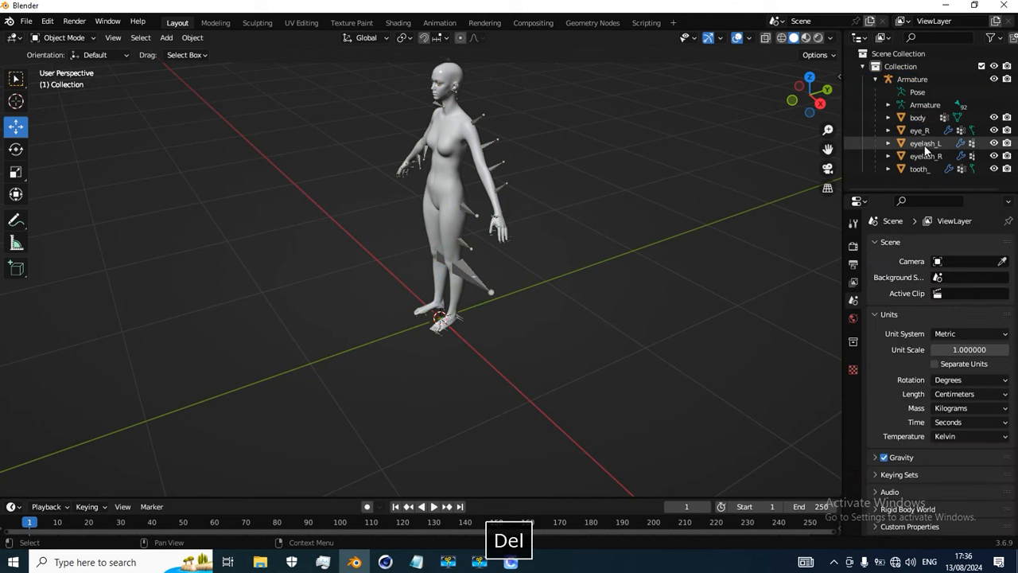
pyautogui.click(920, 132)
pyautogui.press('Delete')
pyautogui.click(922, 134)
pyautogui.press('Delete')
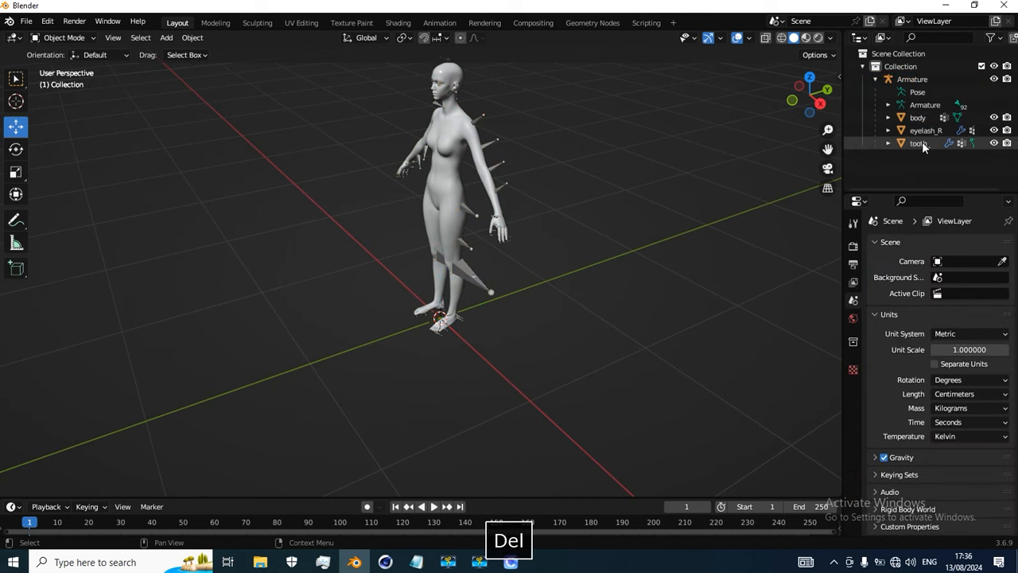
pyautogui.click(921, 134)
pyautogui.press('Delete')
pyautogui.click(920, 134)
pyautogui.press('Delete')
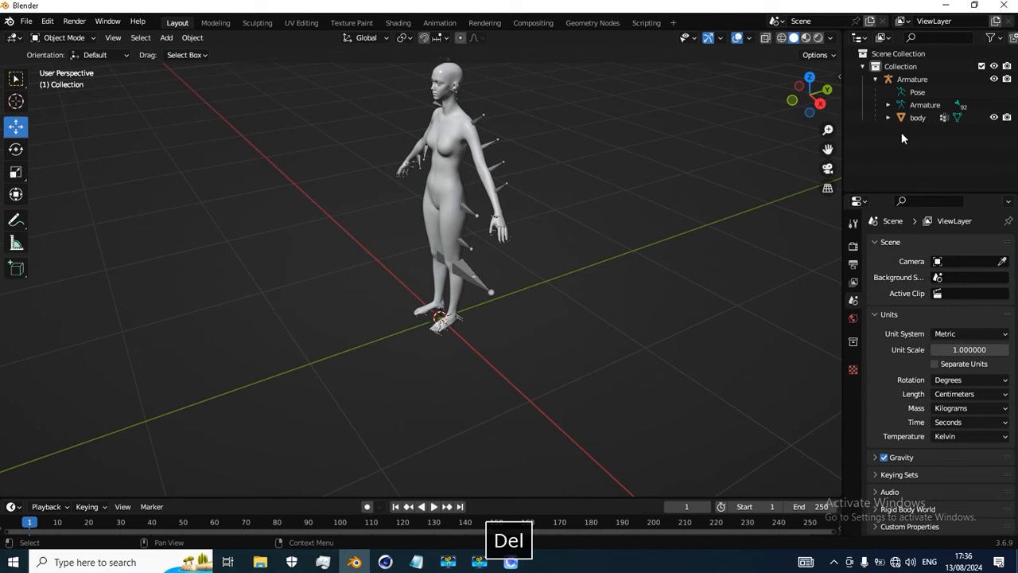
# Hide the flat avatar's armature in the viewport and inspect the bare body mesh
pyautogui.click(994, 80)
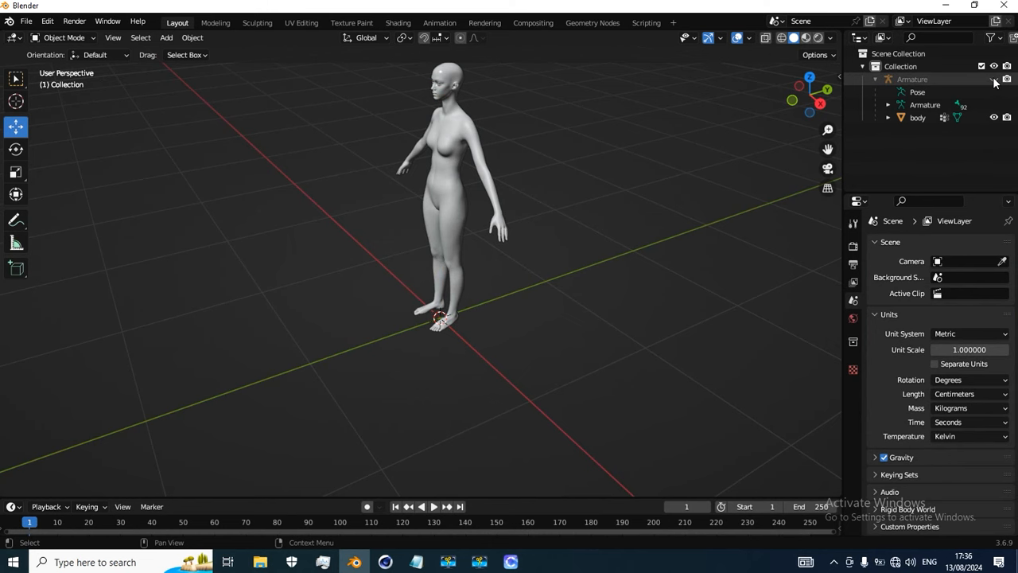
pyautogui.scroll(4, 477, 128)
pyautogui.moveTo(513, 175); pyautogui.dragTo(513, 148, button='middle')
pyautogui.scroll(-5, 525, 131)
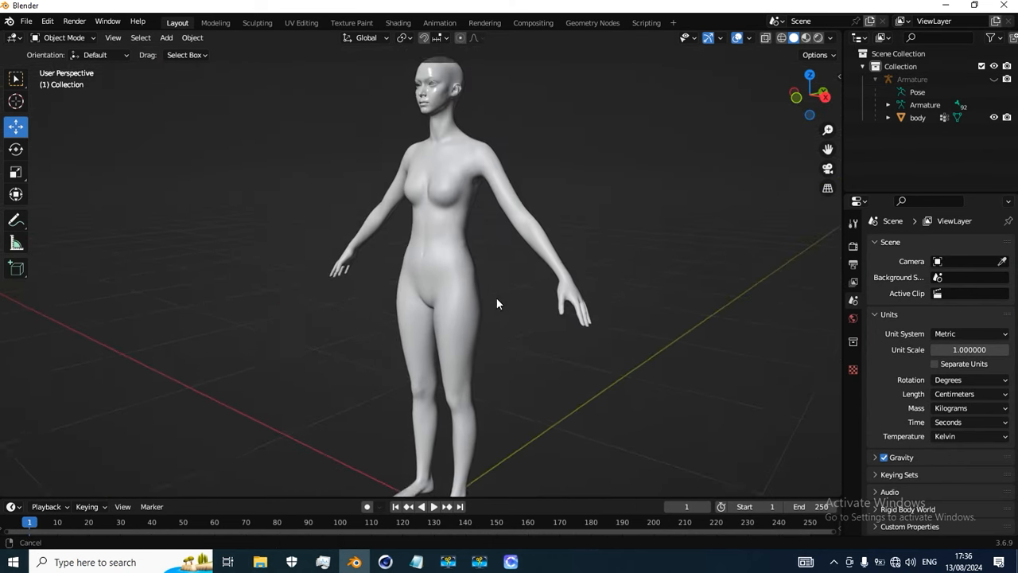
pyautogui.moveTo(493, 246); pyautogui.dragTo(463, 279, button='middle')
# Import Mia_Heel.fbx from the Avatar folder as FBX
pyautogui.click(27, 21)
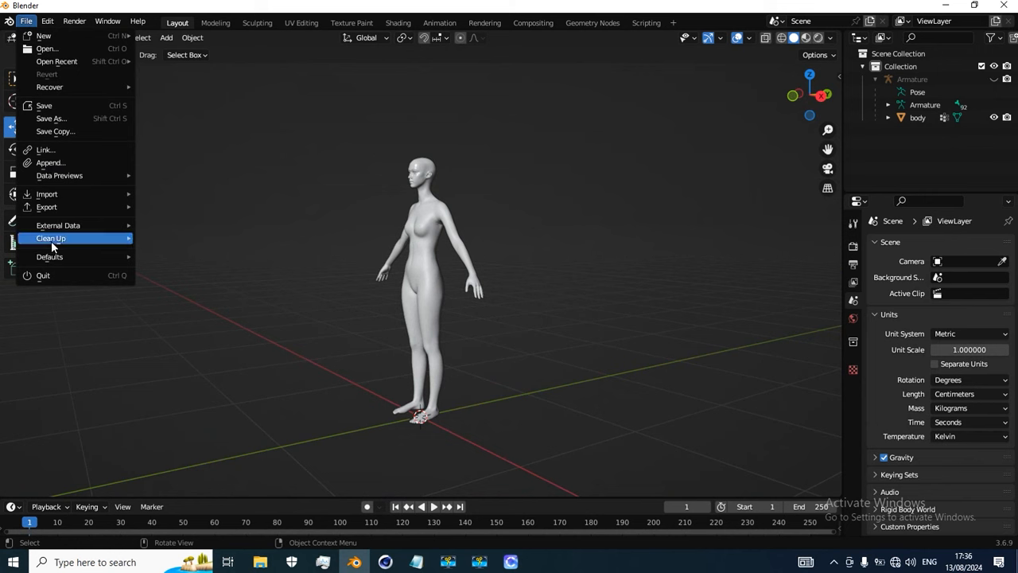
pyautogui.moveTo(64, 209)
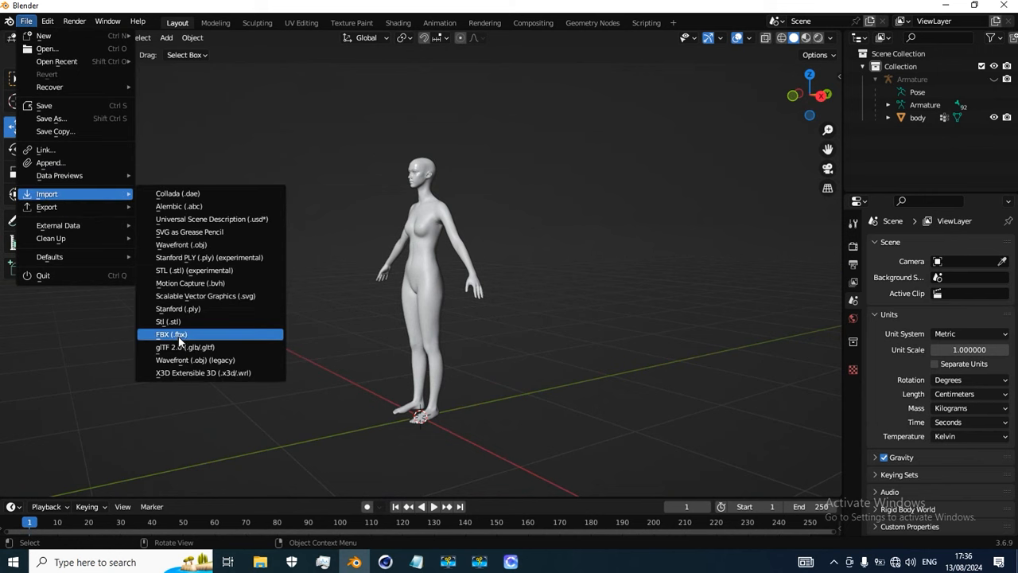
pyautogui.click(181, 334)
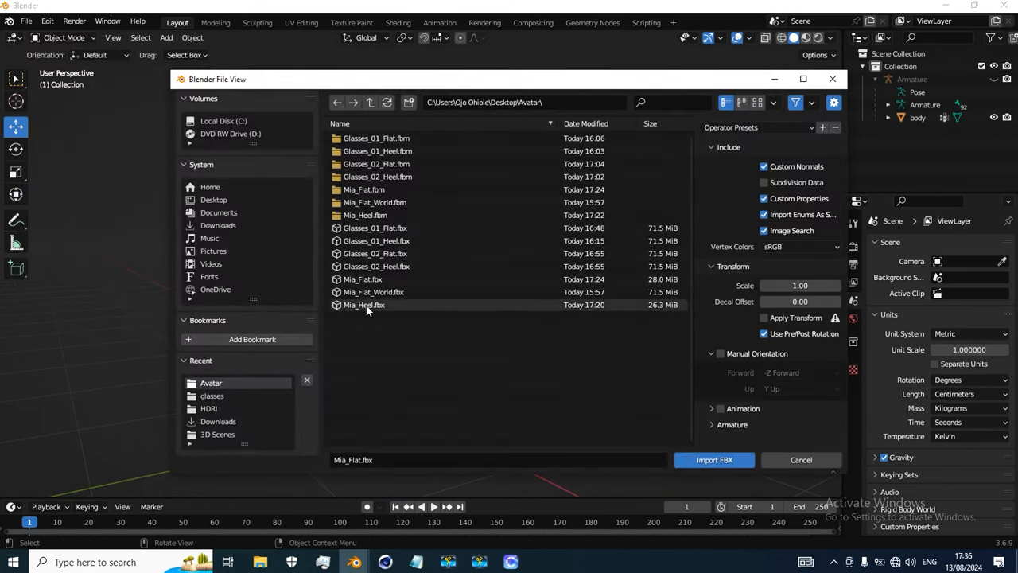
pyautogui.click(364, 305)
pyautogui.click(708, 460)
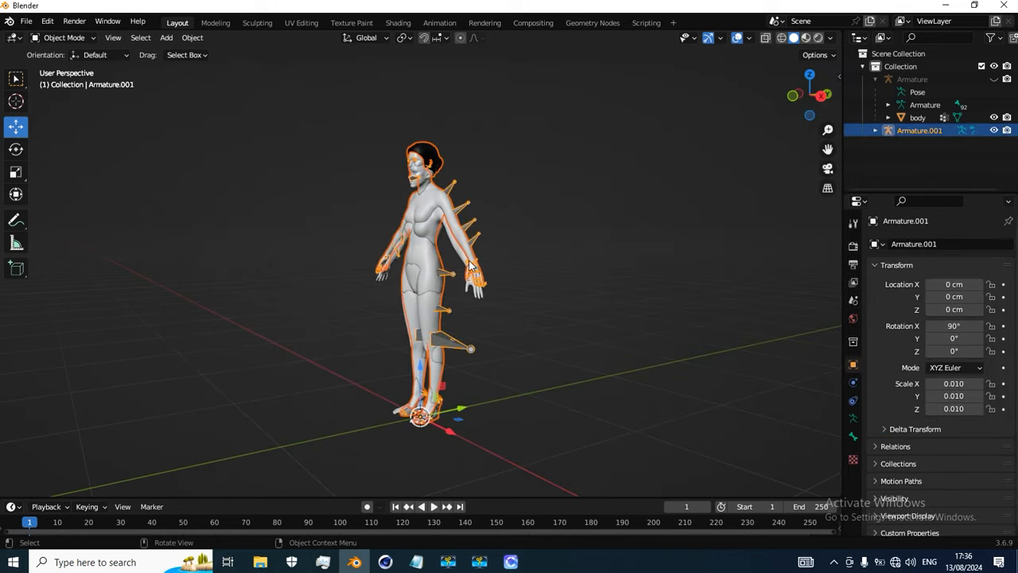
# Delete the hair and both shoe meshes from the imported heel avatar
pyautogui.click(433, 154)
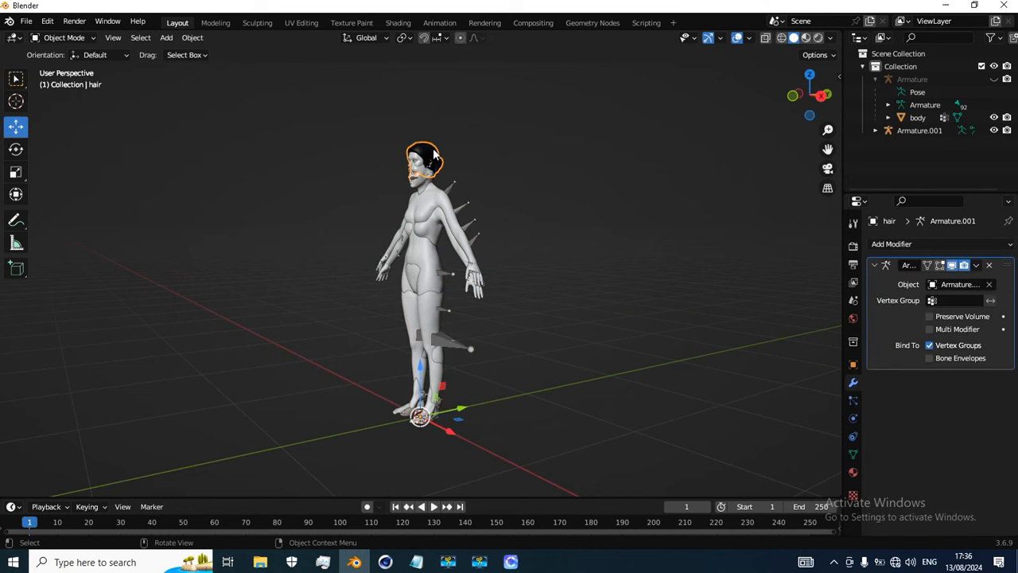
pyautogui.press('Delete')
pyautogui.scroll(5, 426, 429)
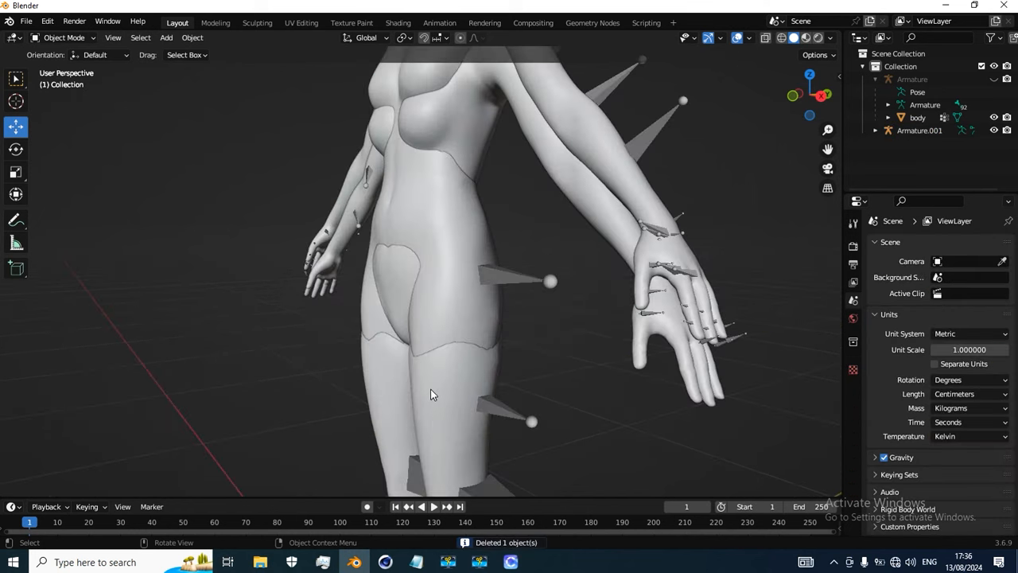
pyautogui.keyDown('shift'); pyautogui.moveTo(429, 398); pyautogui.dragTo(410, 229, button='middle'); pyautogui.keyUp('shift')
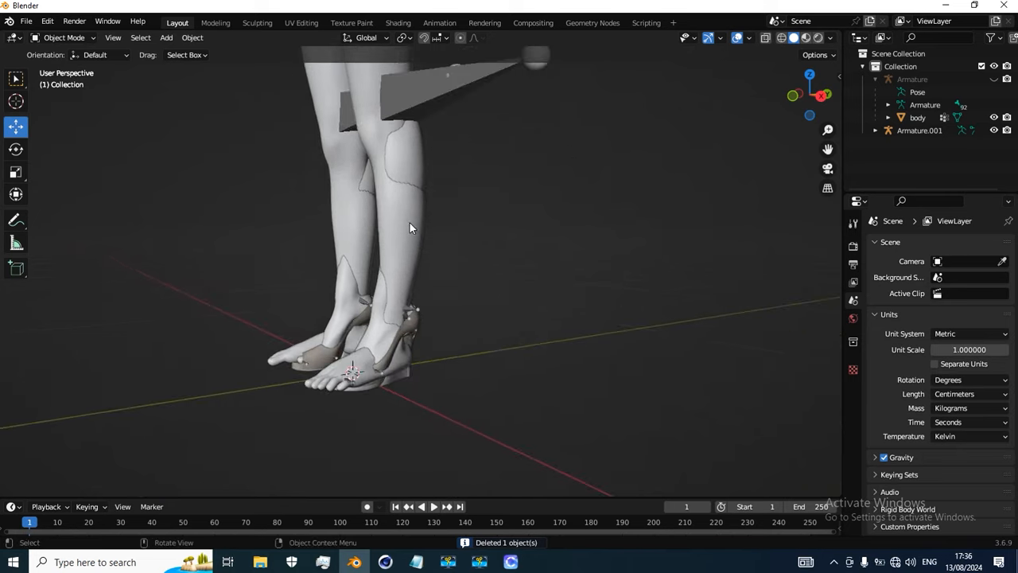
pyautogui.click(414, 321)
pyautogui.press('Delete')
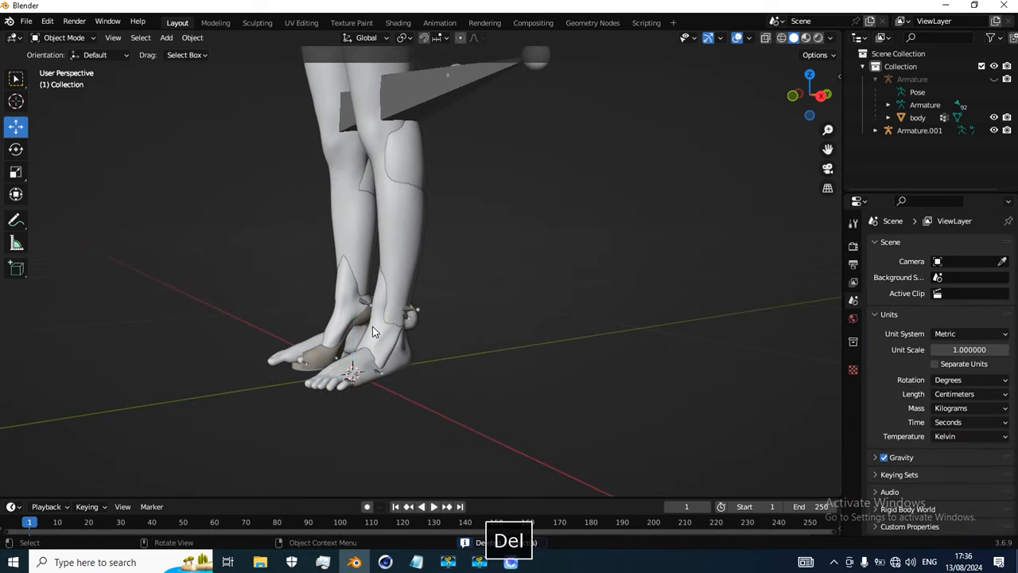
pyautogui.click(320, 365)
pyautogui.press('Delete')
pyautogui.scroll(-5, 348, 363)
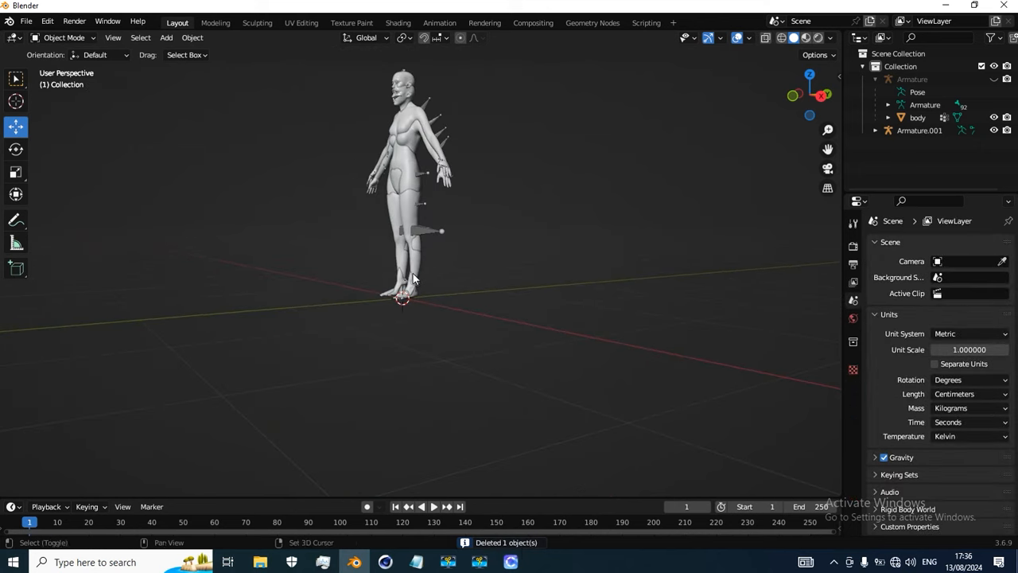
# Delete the eye, eyelash and tooth meshes under Armature.001, keeping only its body
pyautogui.keyDown('shift'); pyautogui.moveTo(412, 279); pyautogui.dragTo(418, 378, button='middle'); pyautogui.keyUp('shift')
pyautogui.scroll(5, 477, 159)
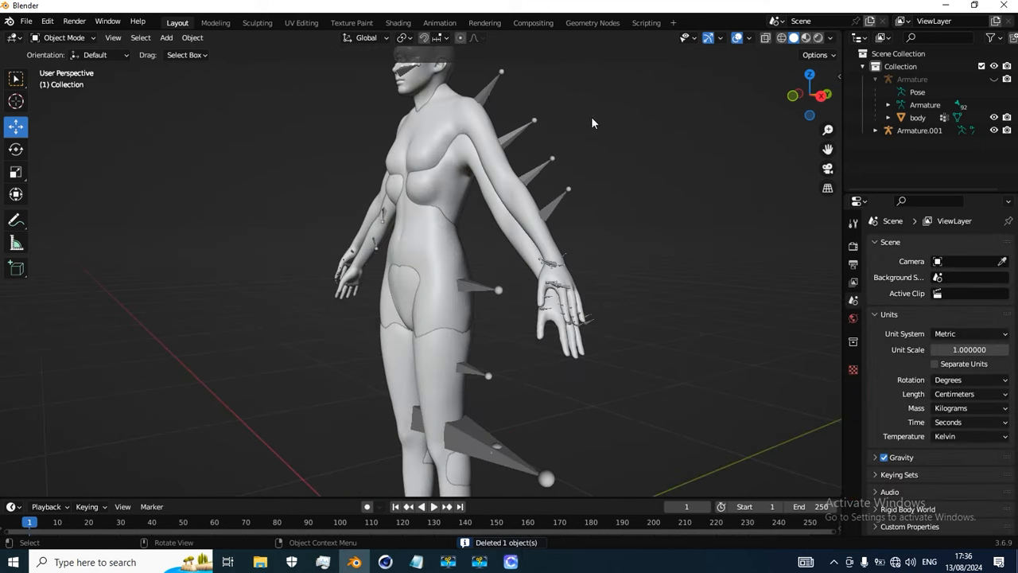
pyautogui.click(499, 92)
pyautogui.click(875, 131)
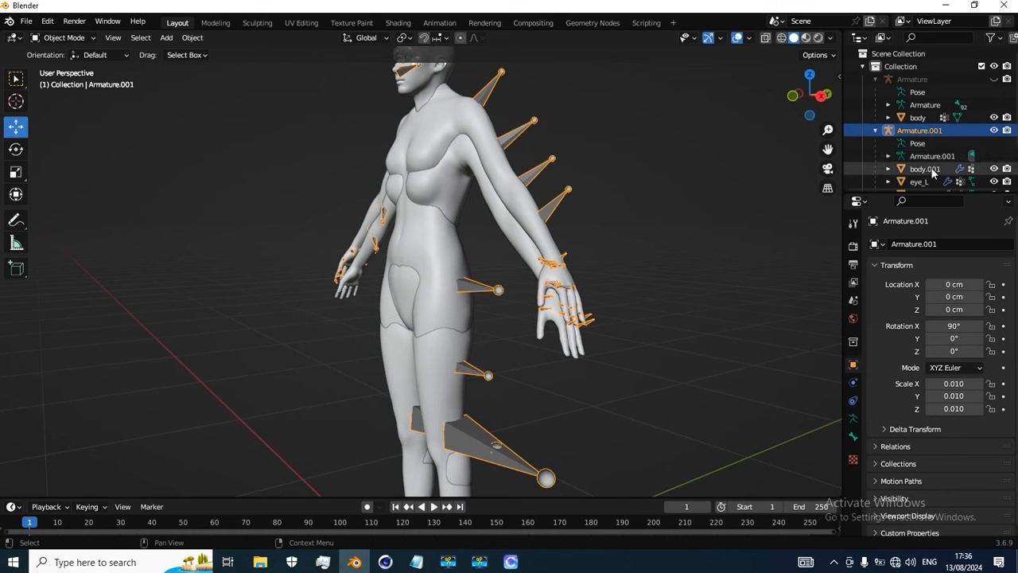
pyautogui.scroll(-3, 935, 173)
pyautogui.click(919, 127)
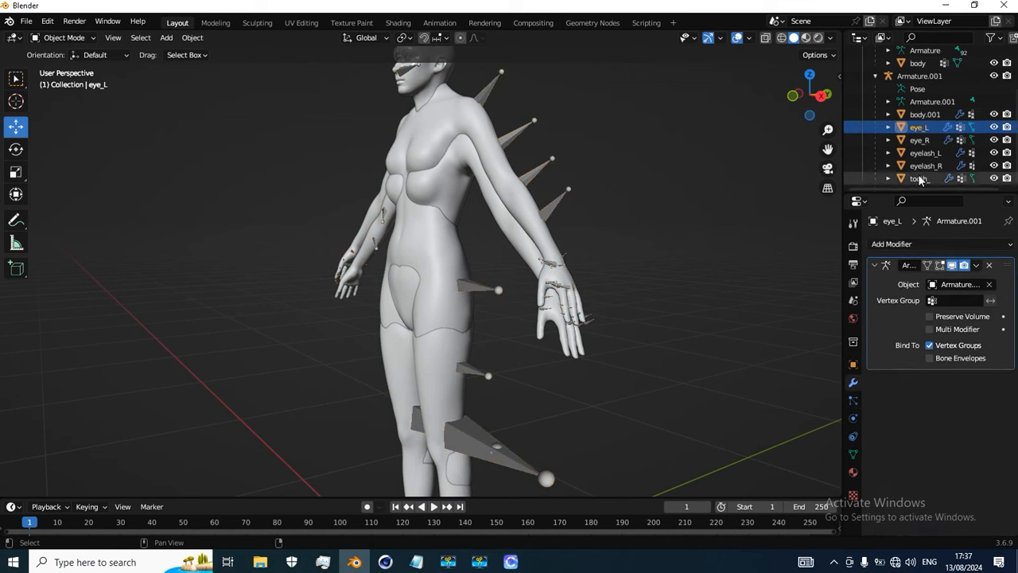
pyautogui.keyDown('shift'); pyautogui.click(921, 178); pyautogui.keyUp('shift')
pyautogui.press('Delete')
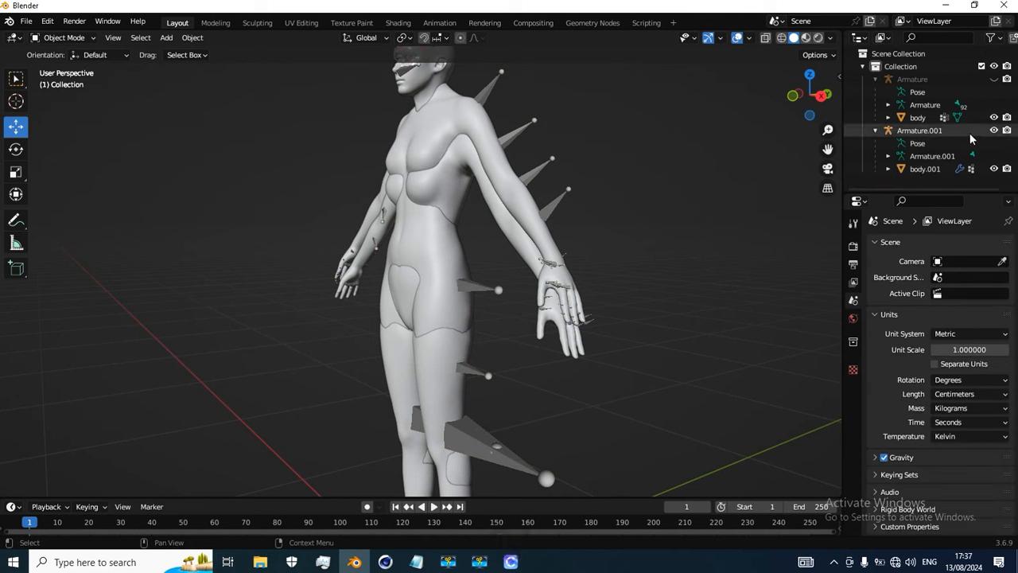
# Hide Armature.001 in the viewport and rename its body mesh as body_Heel
pyautogui.click(995, 130)
pyautogui.scroll(-4, 532, 200)
pyautogui.doubleClick(937, 170)
pyautogui.moveTo(943, 170); pyautogui.dragTo(925, 170)
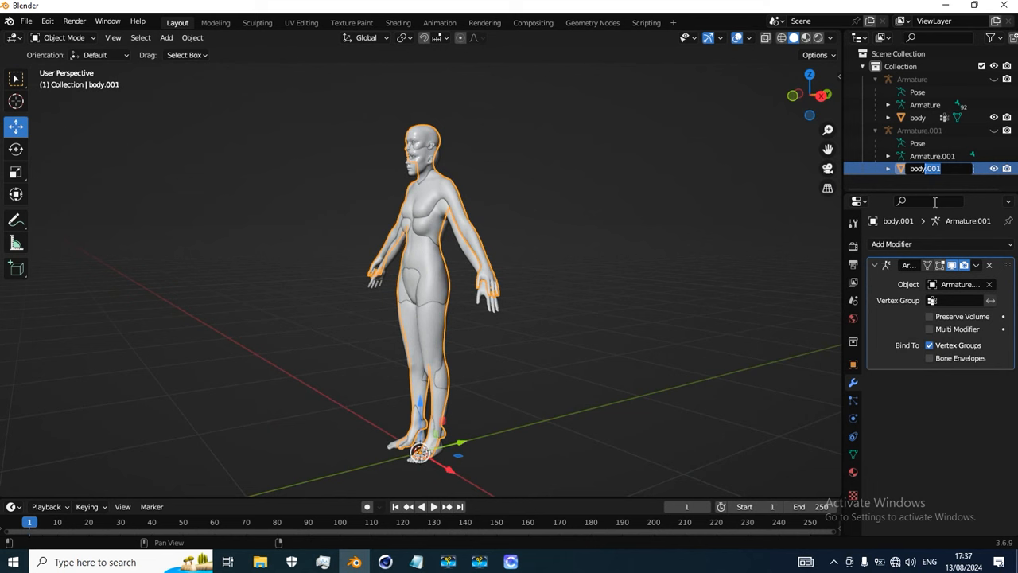
pyautogui.write('_Heel')
pyautogui.press('Return')
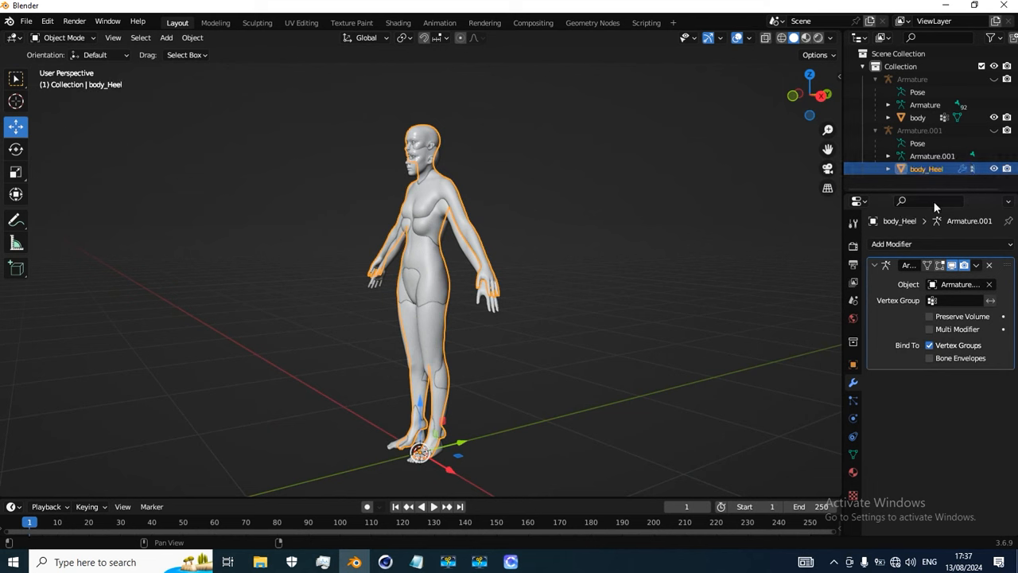
# Rename the flat avatar's body mesh as body_Flat
pyautogui.doubleClick(919, 118)
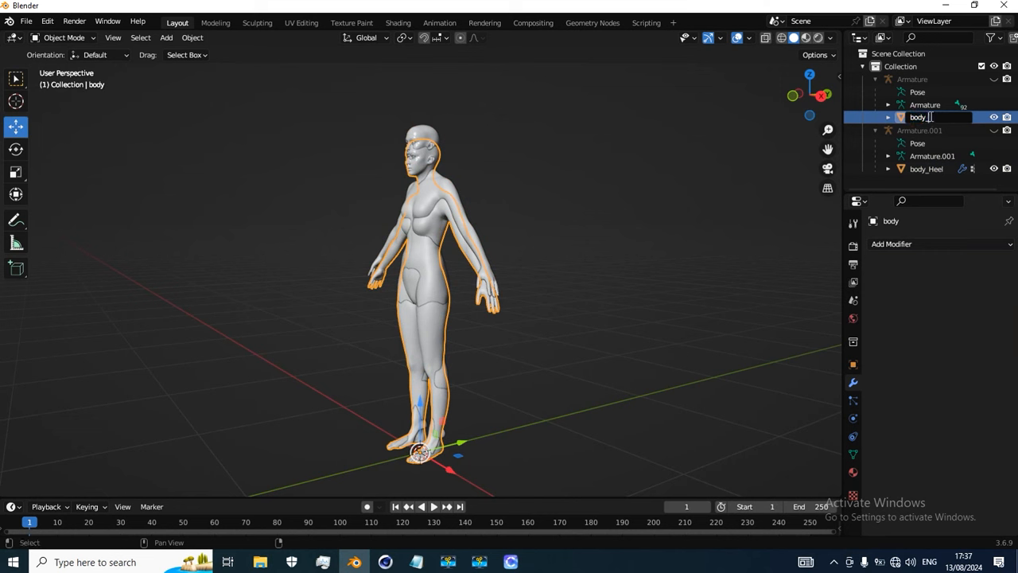
pyautogui.write('_Flat')
pyautogui.press('Return')
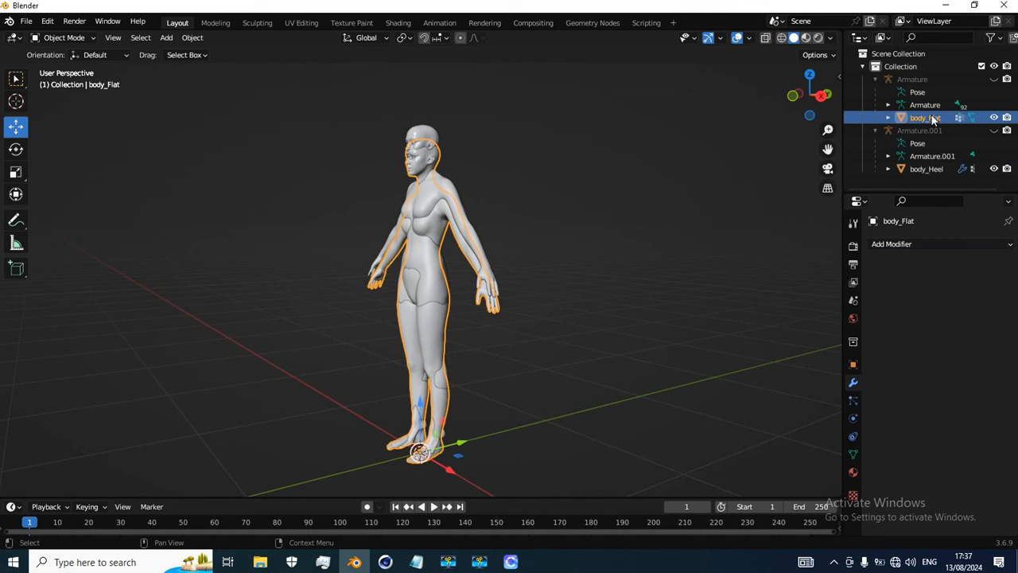
# Collapse the flat avatar's hierarchy and rename its armature as Armature_Flat
pyautogui.click(875, 79)
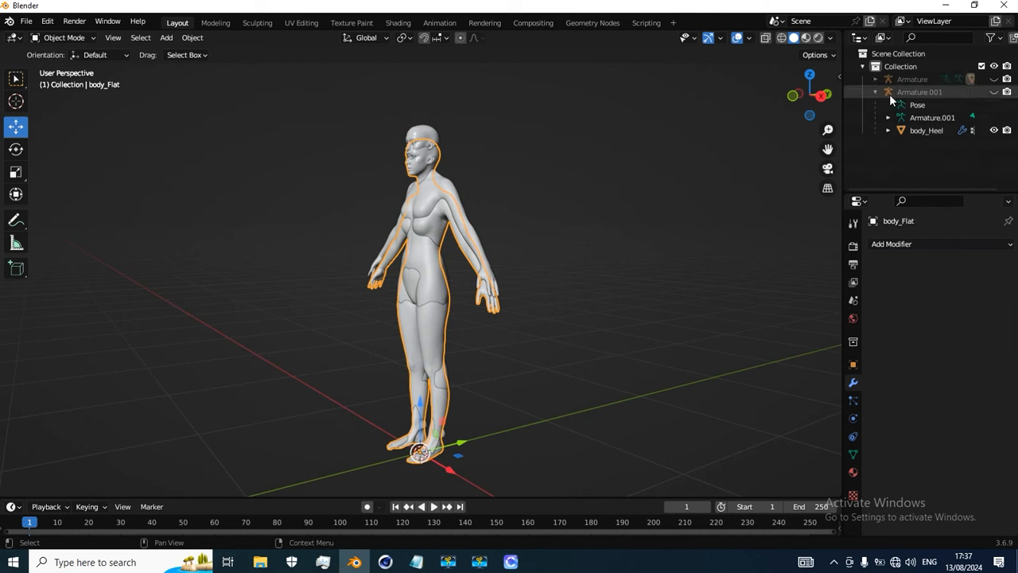
pyautogui.doubleClick(929, 79)
pyautogui.write('_F')
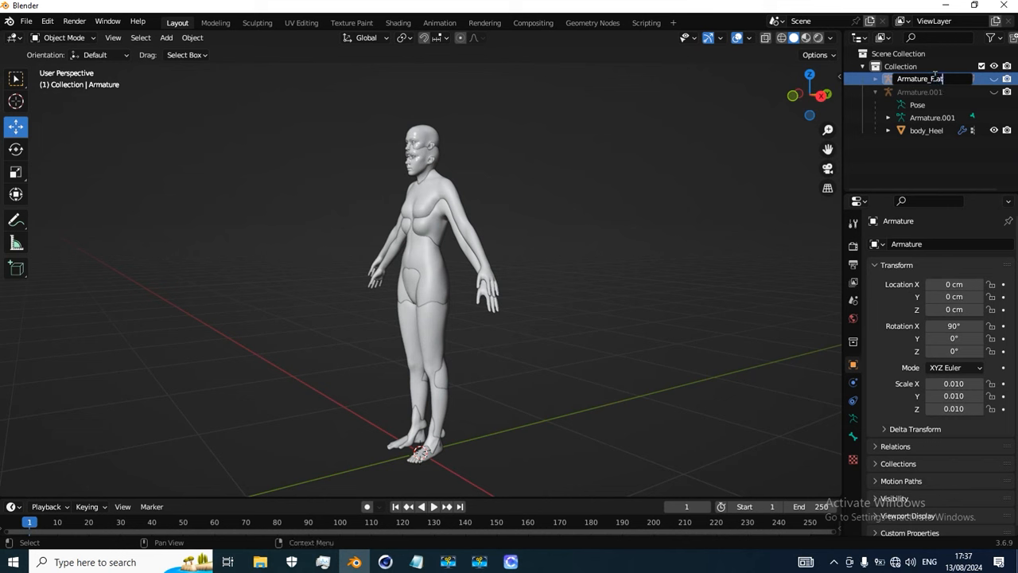
pyautogui.write('lat')
pyautogui.press('Return')
# Rename Armature.001 as Armature_Heel and collapse its hierarchy
pyautogui.doubleClick(921, 80)
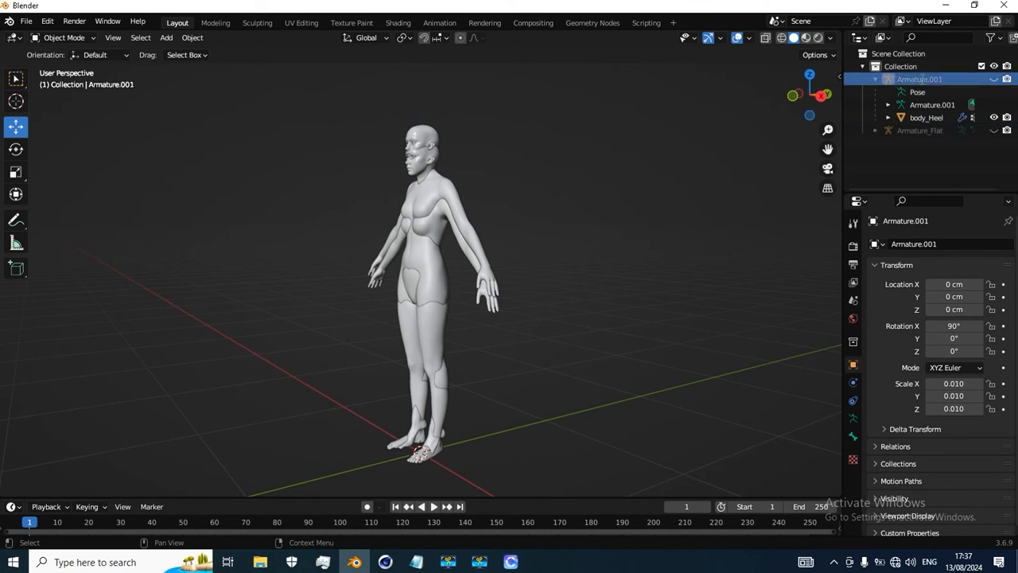
pyautogui.moveTo(947, 77); pyautogui.dragTo(931, 78)
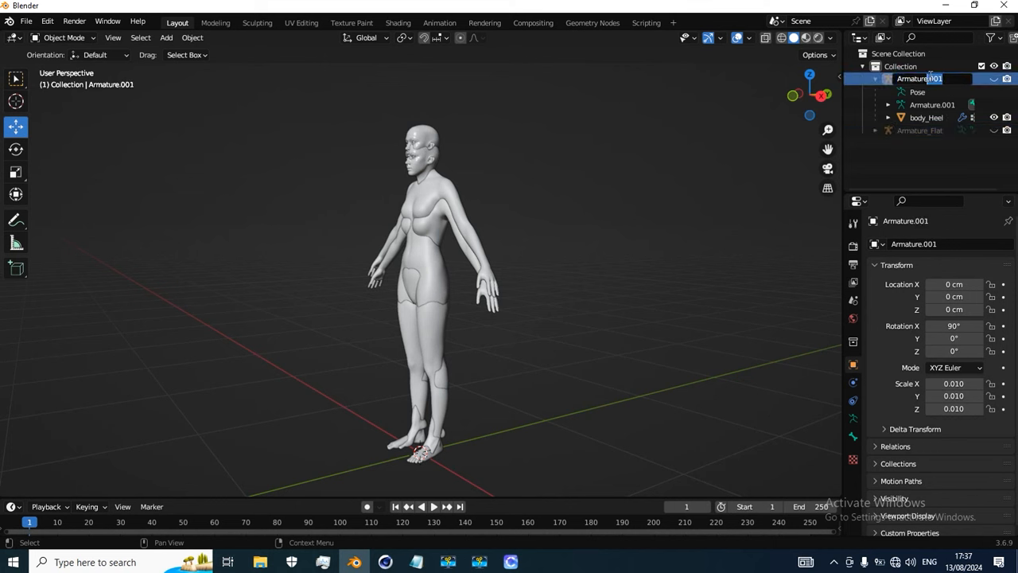
pyautogui.write('_Heel')
pyautogui.press('Return')
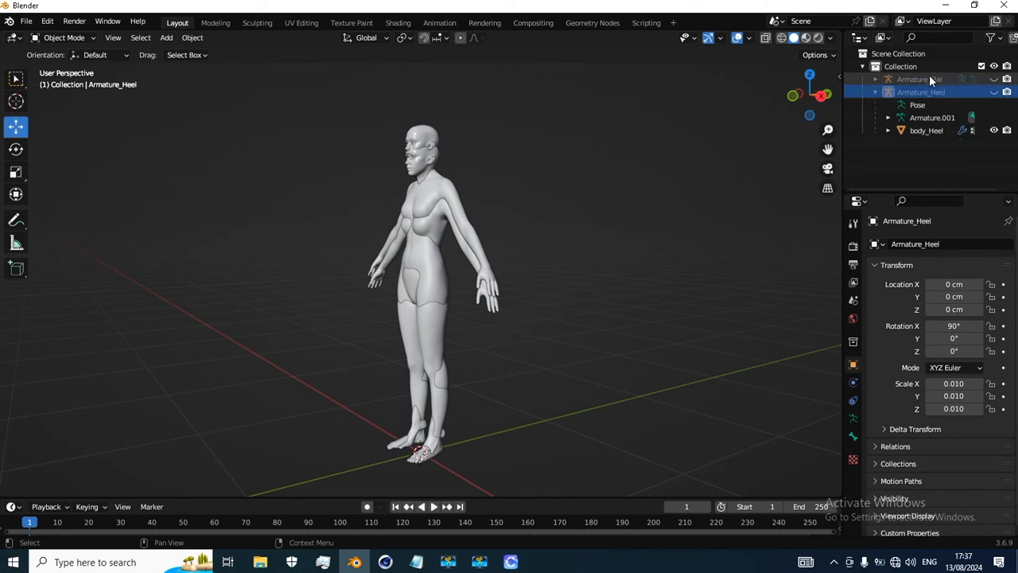
pyautogui.click(876, 93)
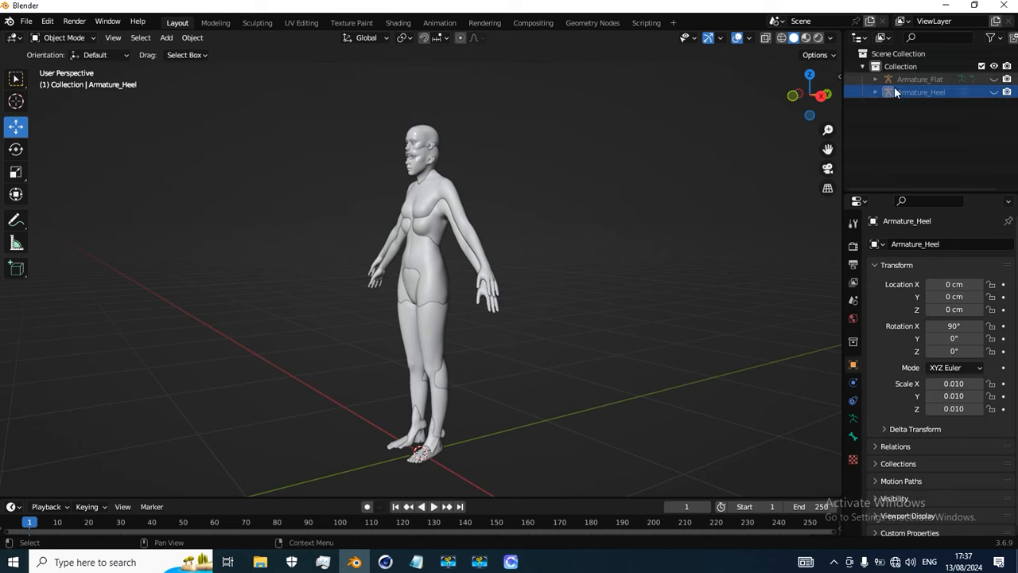
# Select the heel avatar's body mesh and locate its entry in the scene hierarchy
pyautogui.click(430, 139)
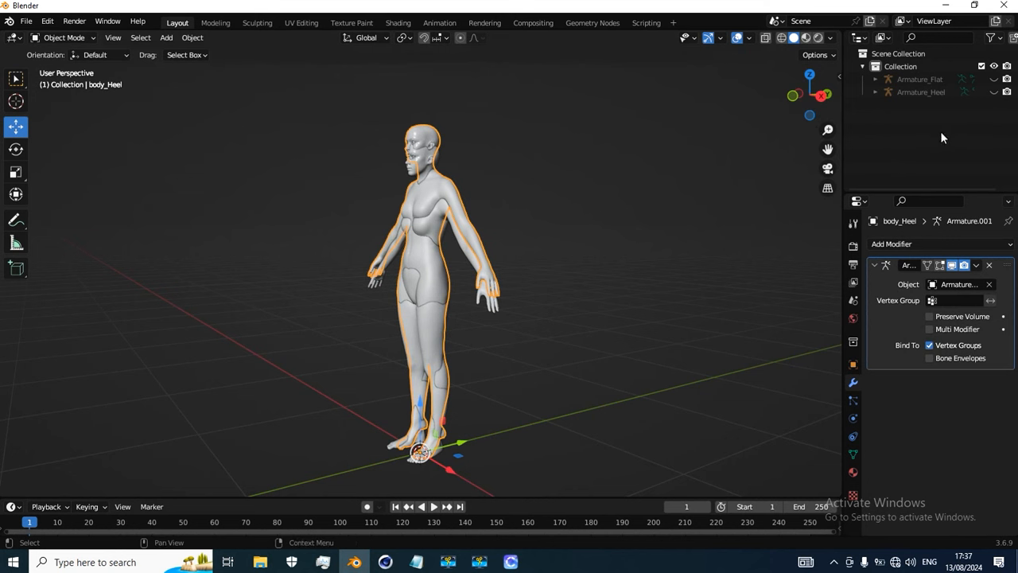
pyautogui.press('.')
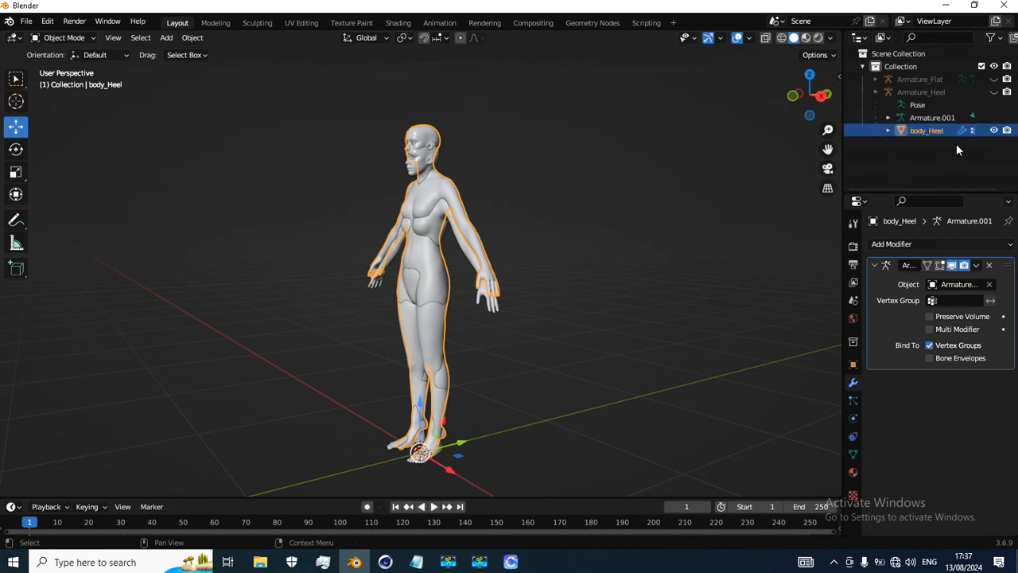
pyautogui.click(876, 92)
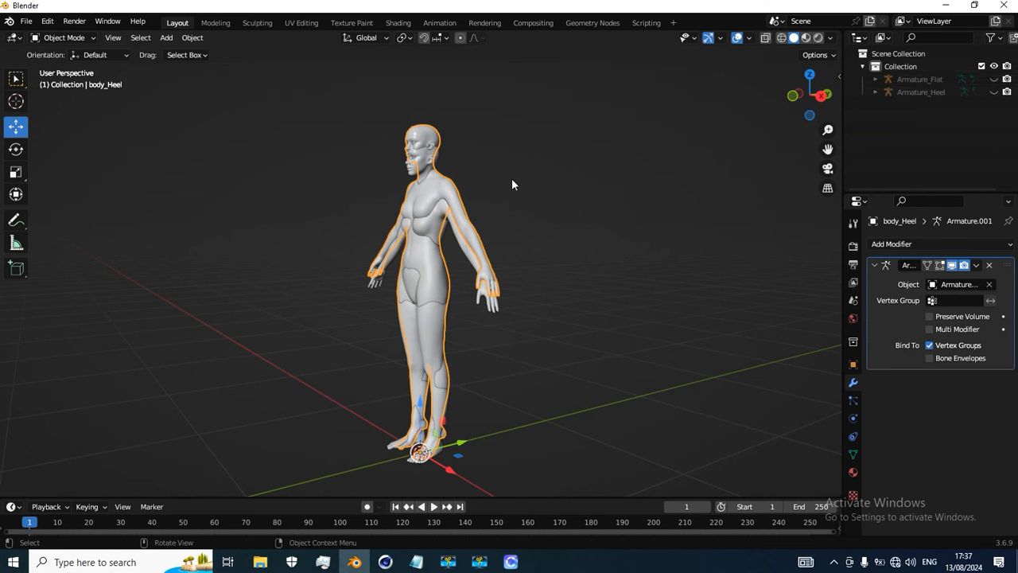
# Show Armature_Heel briefly, hide it again, and inspect the body mesh on its own
pyautogui.click(994, 92)
pyautogui.click(995, 92)
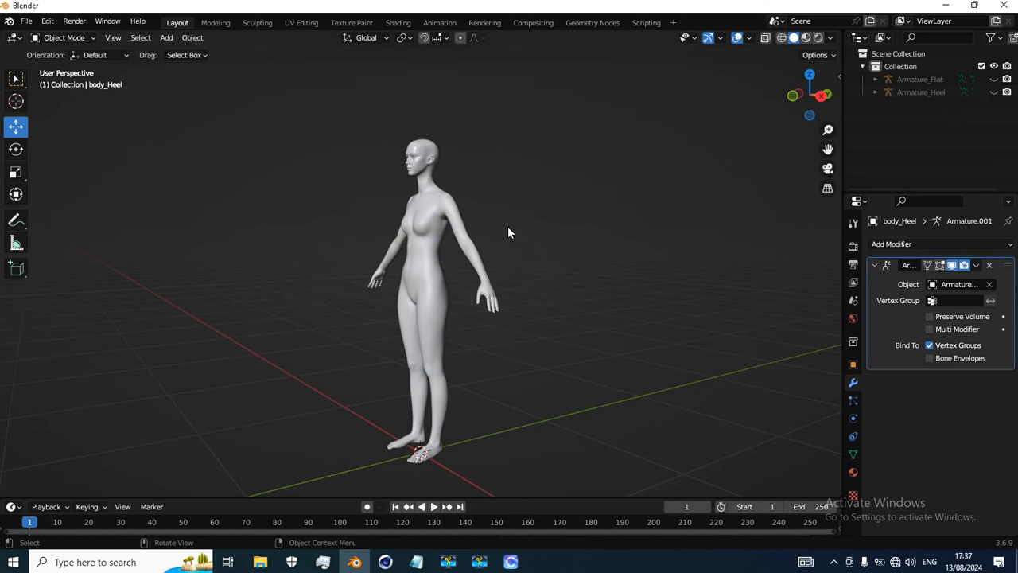
pyautogui.scroll(-3, 437, 183)
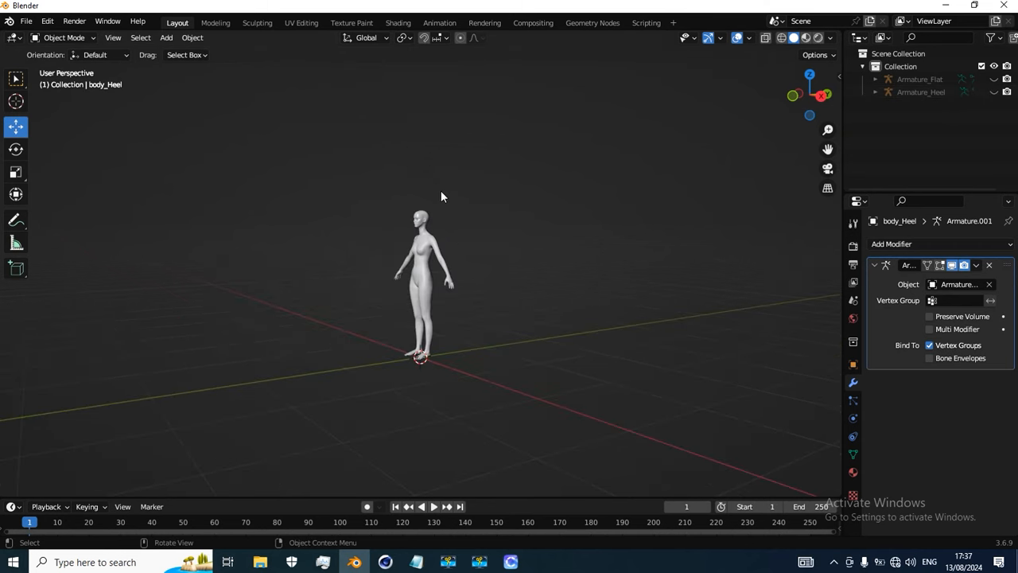
pyautogui.moveTo(443, 198)
pyautogui.mouseDown(button='middle')
pyautogui.moveTo(480, 237)
pyautogui.moveTo(480, 291)
pyautogui.moveTo(452, 207)
pyautogui.mouseUp(button='middle')
pyautogui.scroll(4, 427, 296)
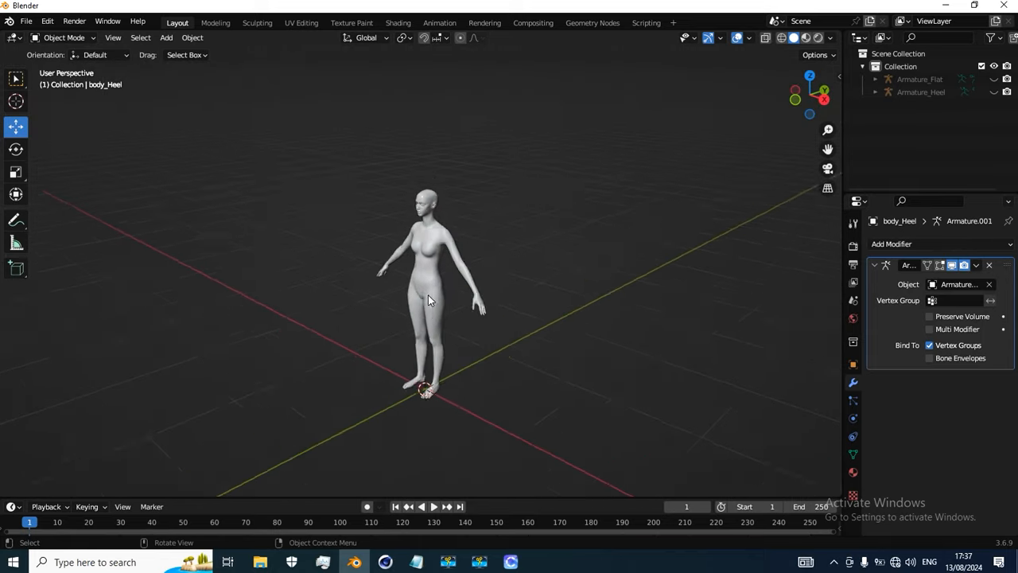
pyautogui.moveTo(428, 296); pyautogui.dragTo(454, 287, button='middle')
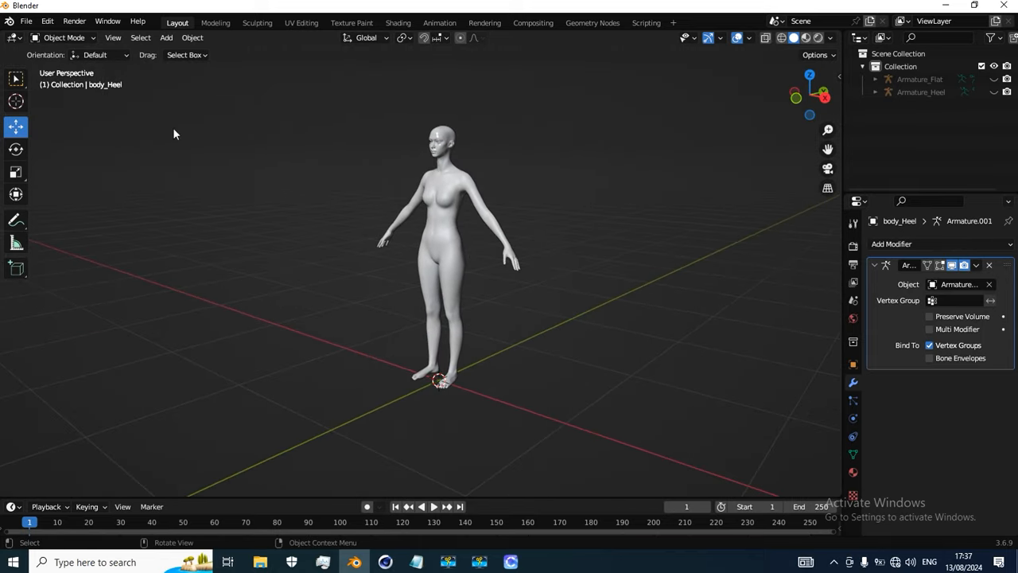
# Try to import the FBX file cadnav.com_A0915C061.fbx from the Eyewear_A0915017 folder inside Props on the Desktop
pyautogui.click(26, 21)
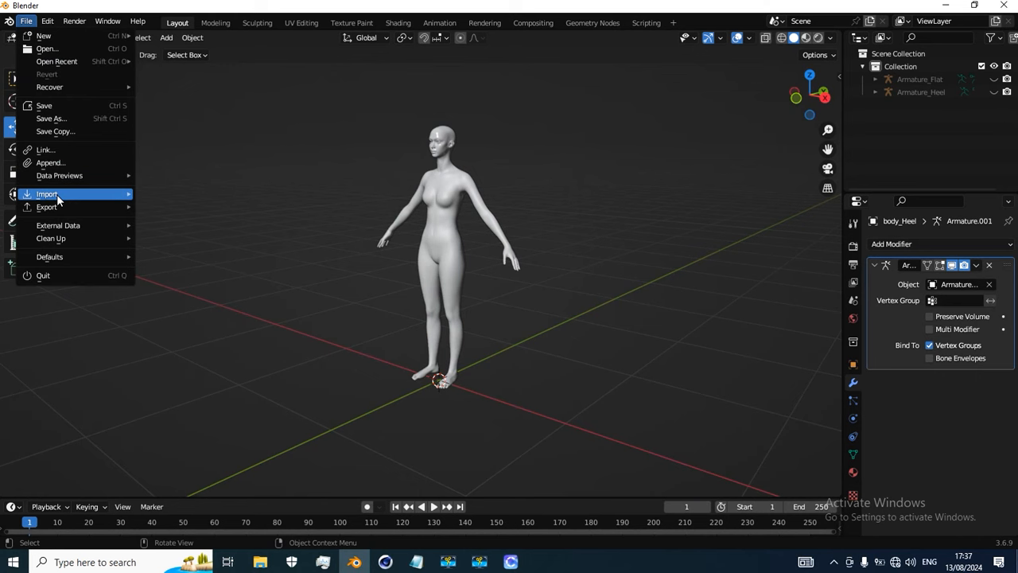
pyautogui.moveTo(59, 195)
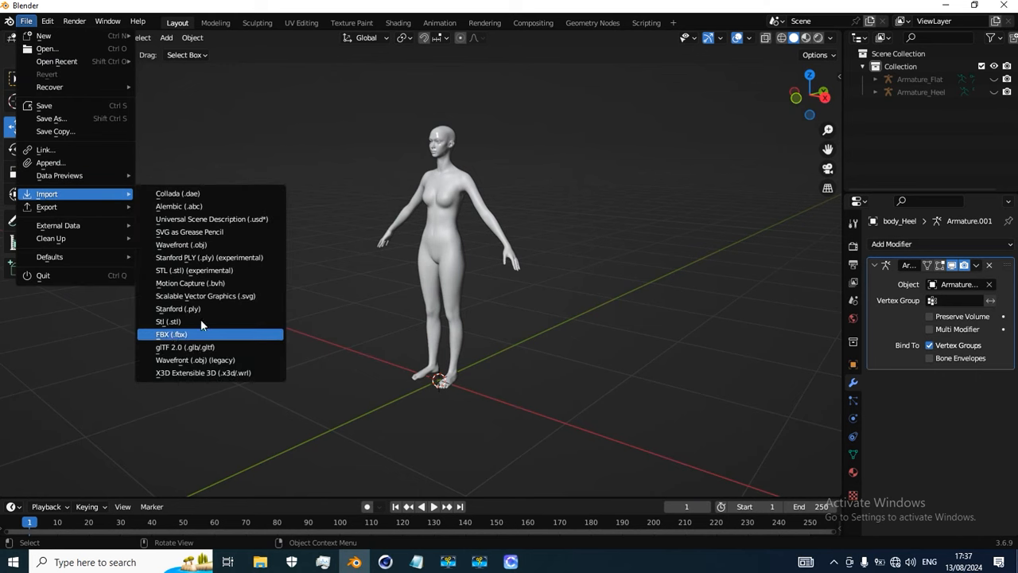
pyautogui.click(174, 335)
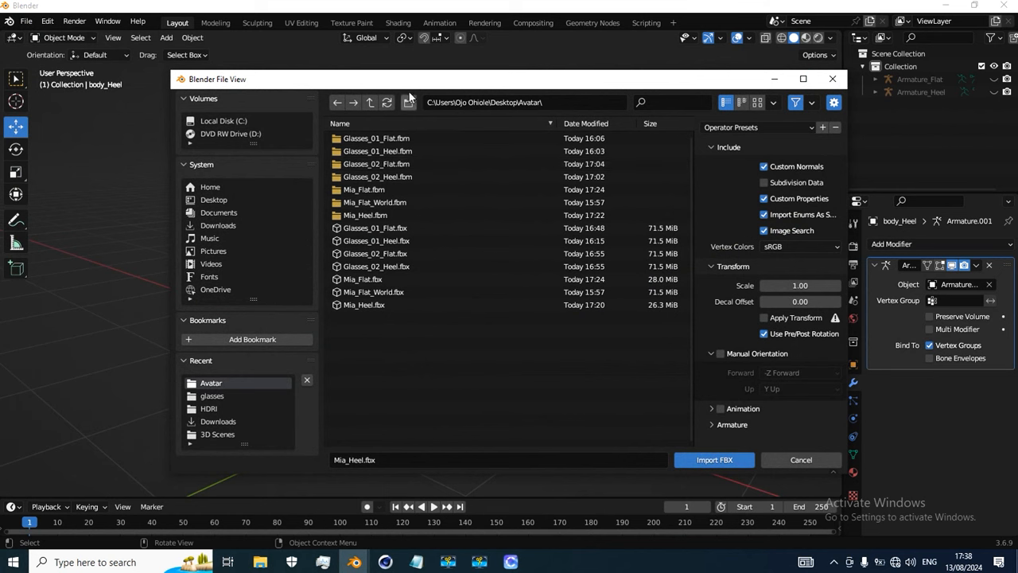
pyautogui.click(216, 201)
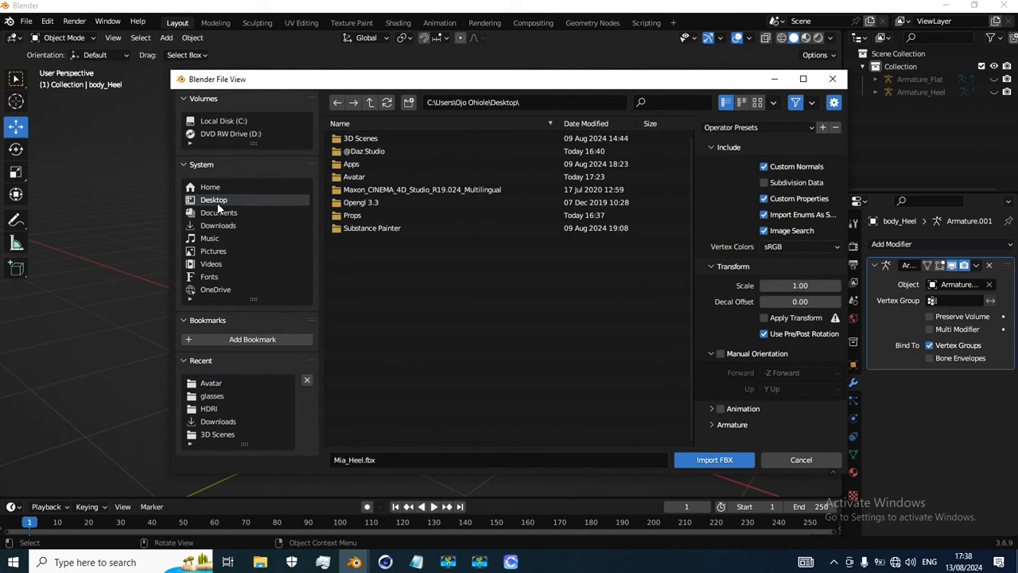
pyautogui.doubleClick(353, 215)
pyautogui.doubleClick(355, 215)
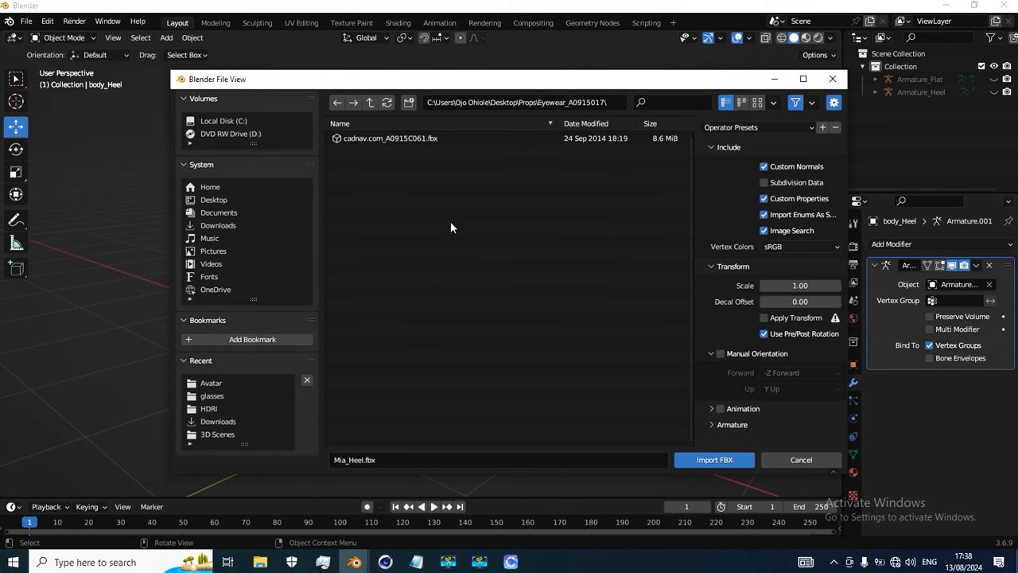
pyautogui.click(368, 136)
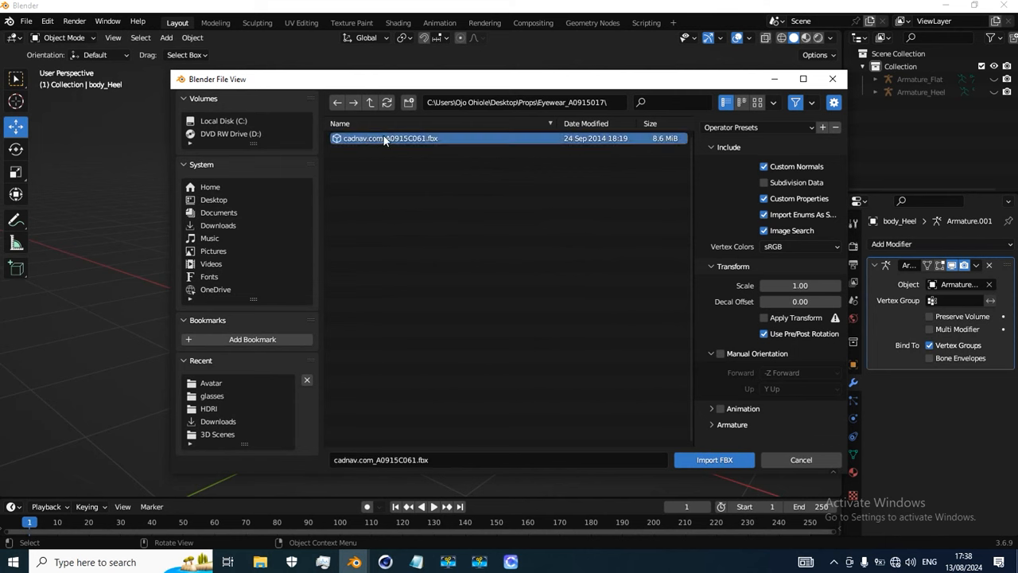
pyautogui.click(714, 460)
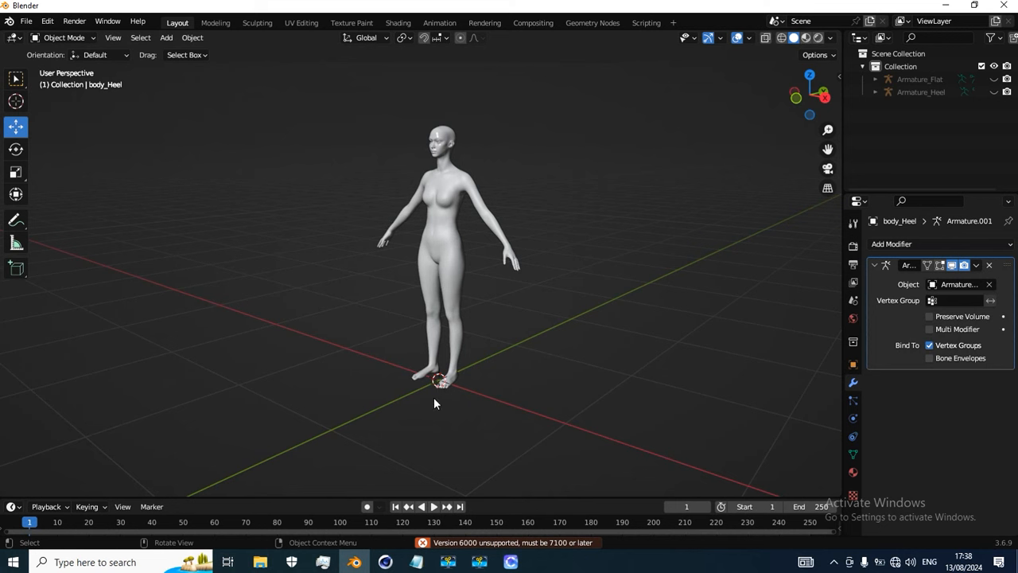
# Read the FBX import message in the info log and close the log
pyautogui.scroll(5, 473, 281)
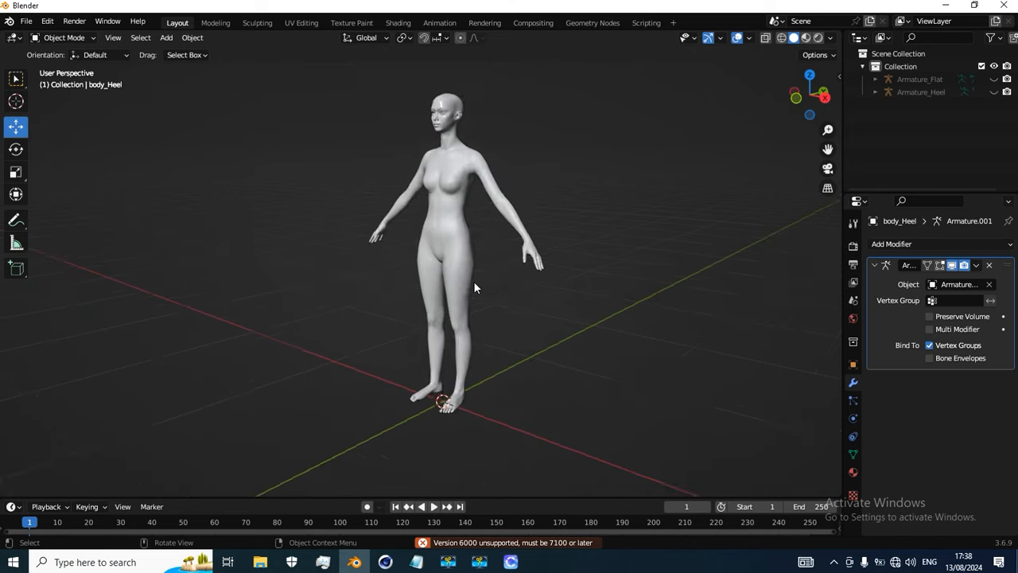
pyautogui.scroll(-7, 471, 282)
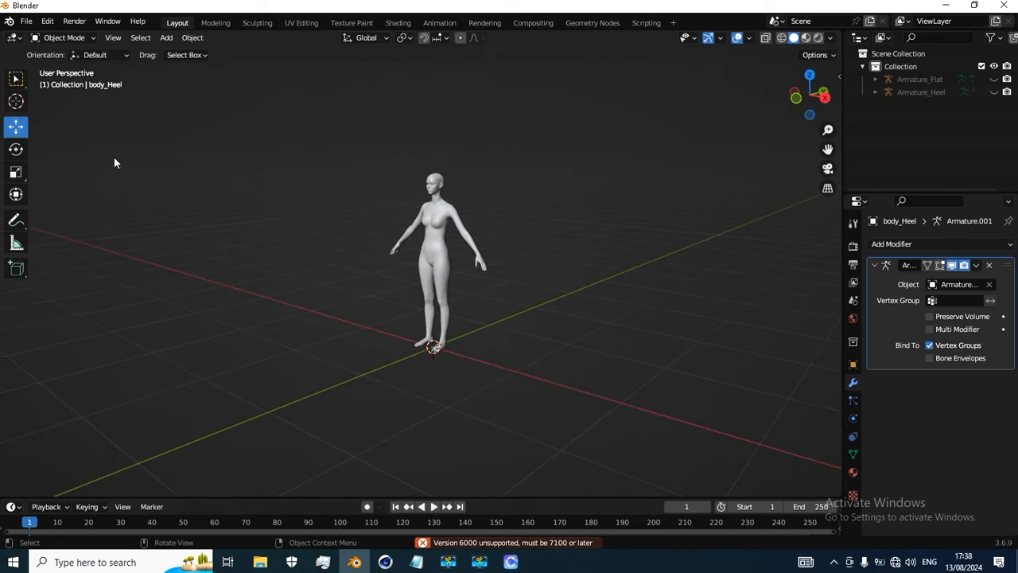
pyautogui.click(423, 543)
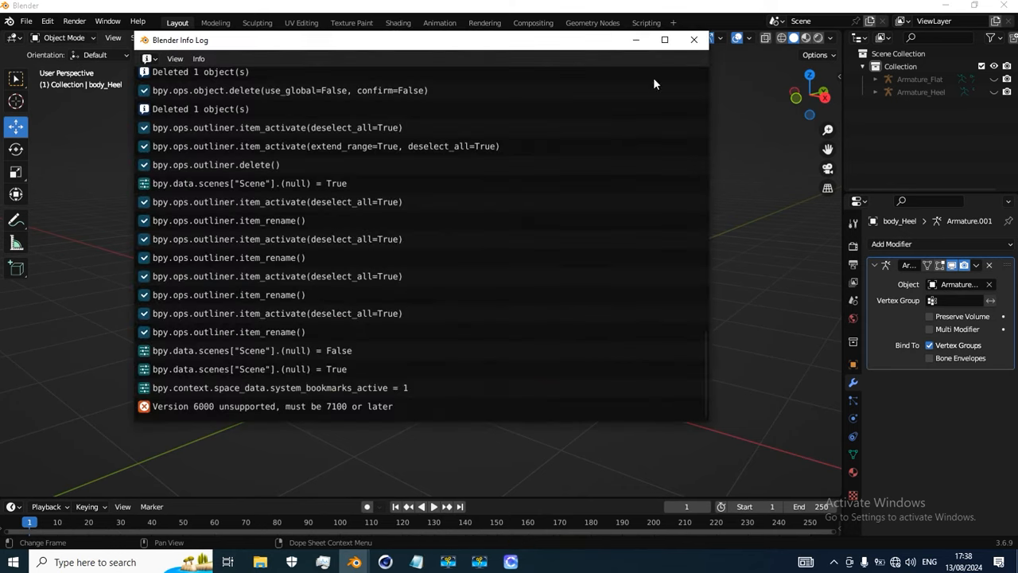
pyautogui.click(694, 40)
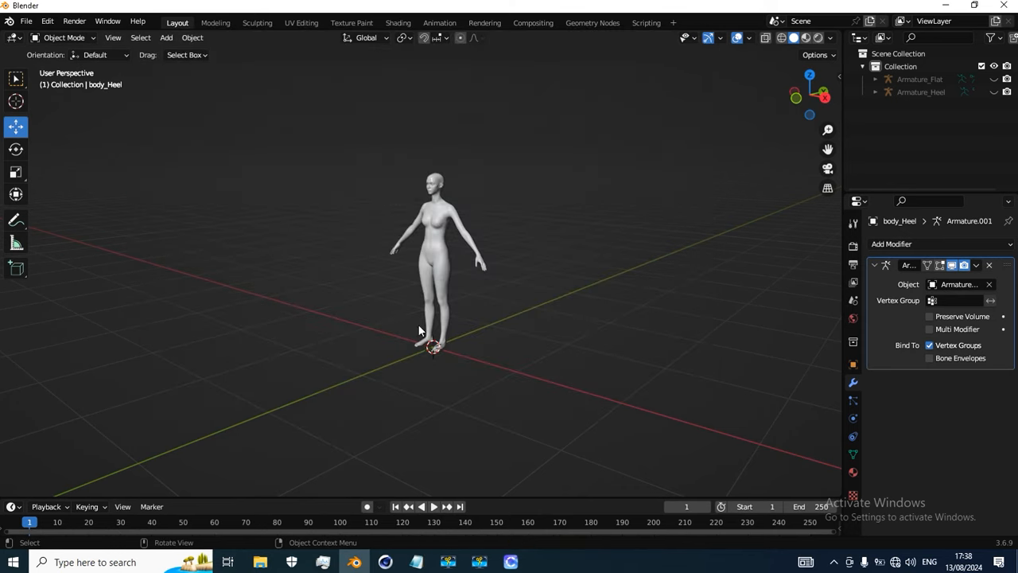
# Start a legacy Wavefront OBJ import and browse to the Eyewear_A0915017 folder inside Props on the Desktop
pyautogui.click(27, 23)
pyautogui.moveTo(87, 194)
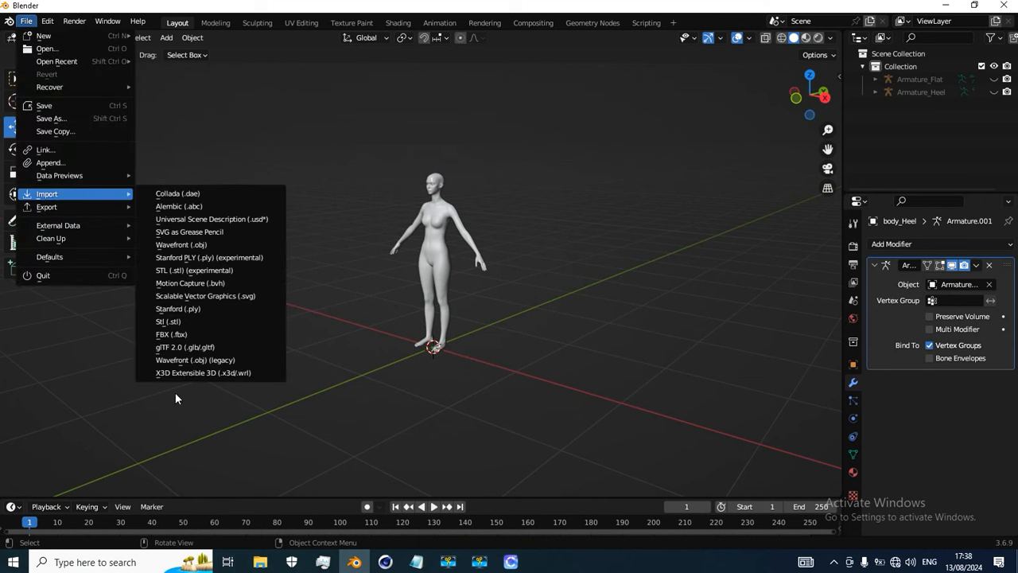
pyautogui.click(183, 360)
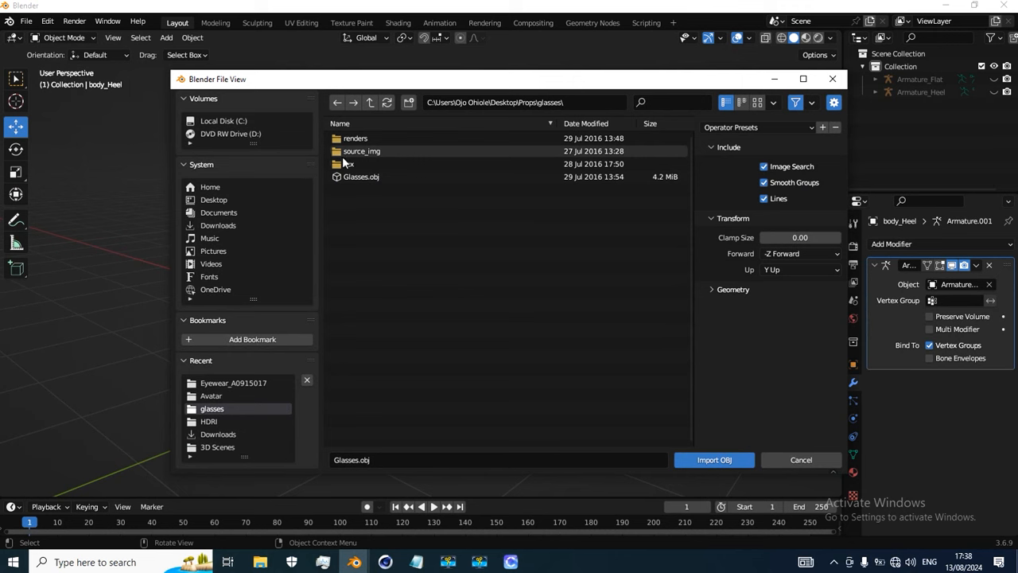
pyautogui.click(215, 200)
pyautogui.doubleClick(359, 215)
pyautogui.doubleClick(374, 216)
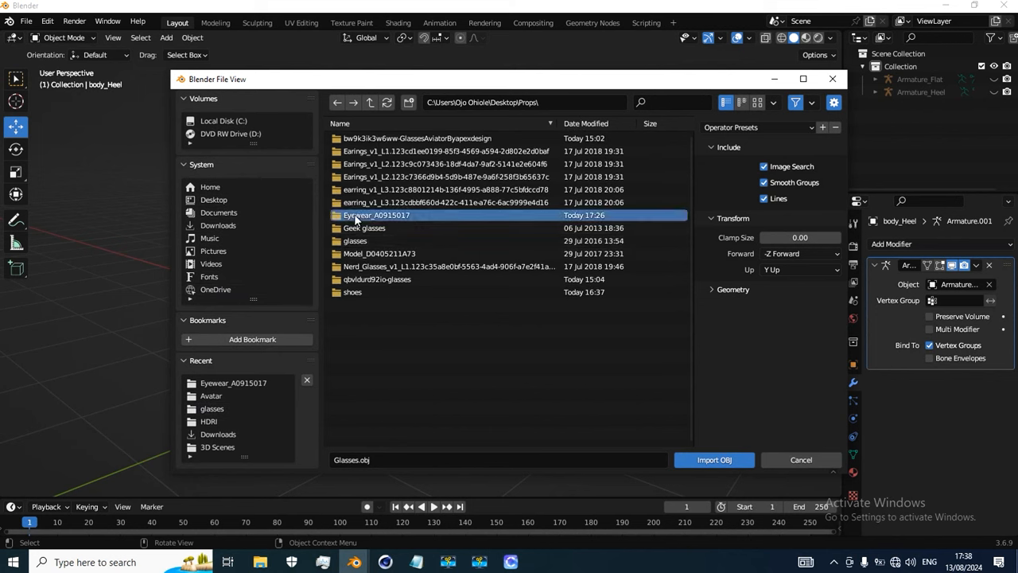
# Import the glasses model cadnav.com_A0915C061.obj from the Eyewear_A0915017 folder into the scene
pyautogui.click(390, 135)
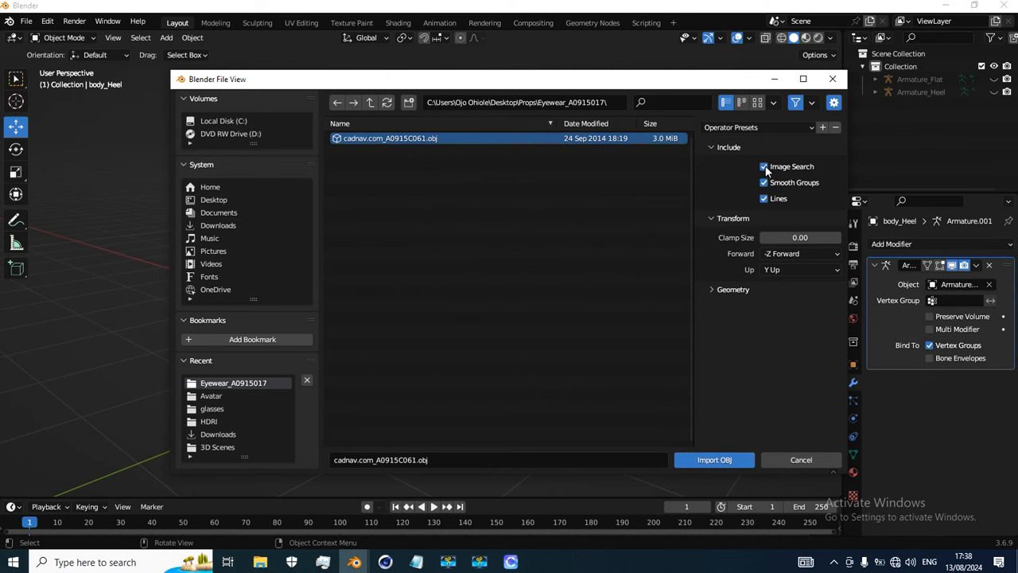
pyautogui.click(715, 458)
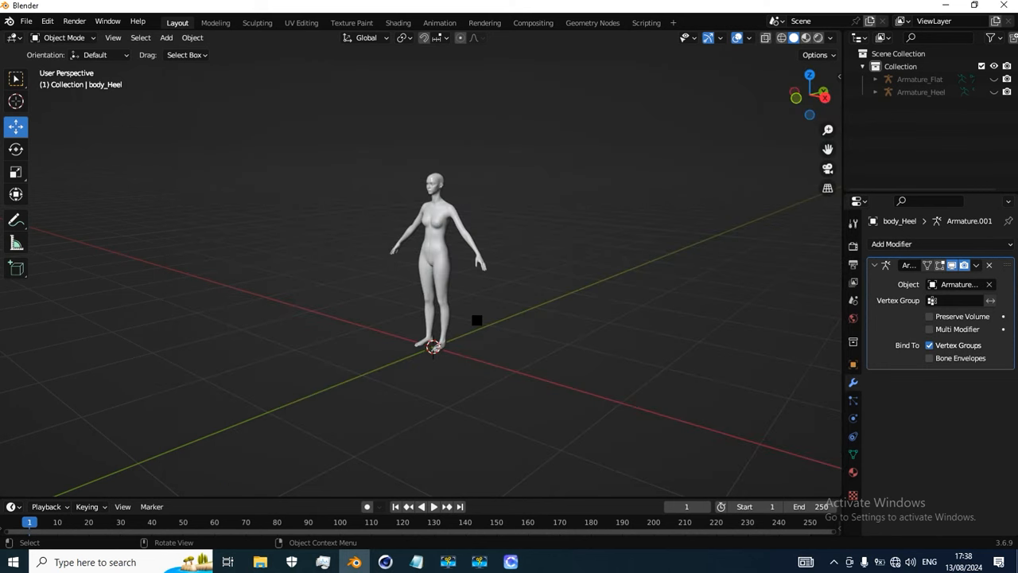
pyautogui.scroll(-5, 451, 318)
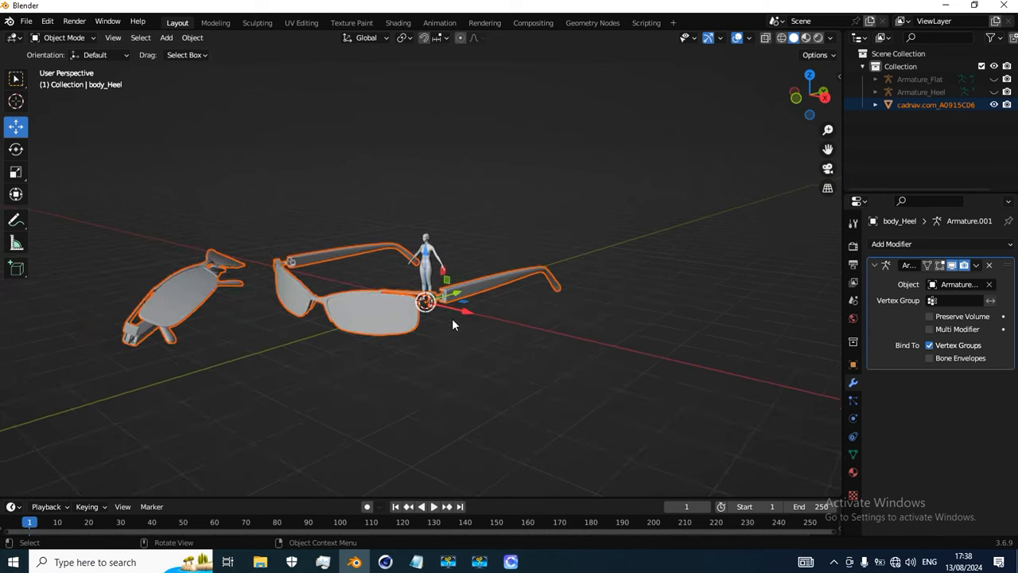
pyautogui.scroll(5, 462, 313)
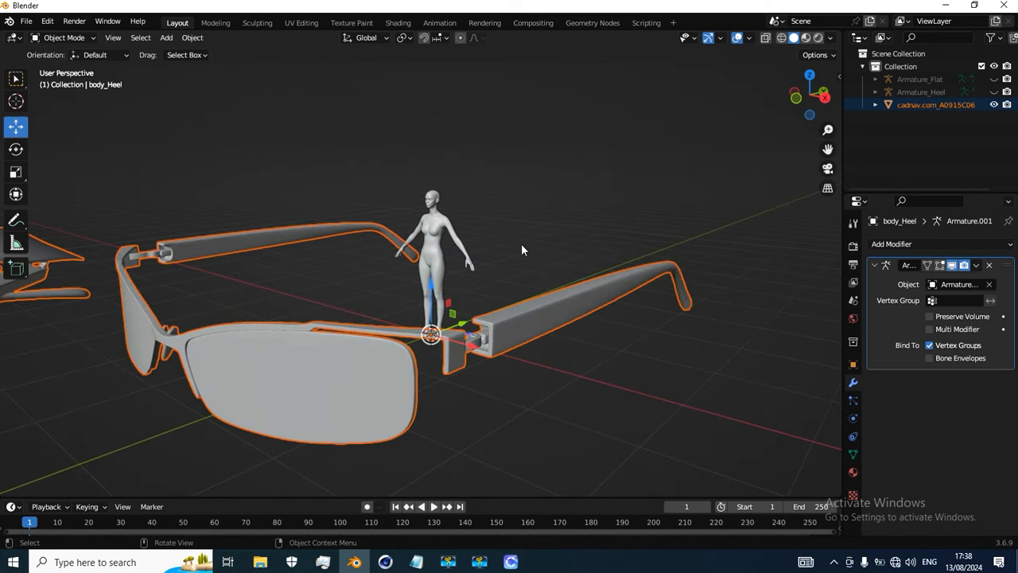
pyautogui.scroll(-4, 486, 251)
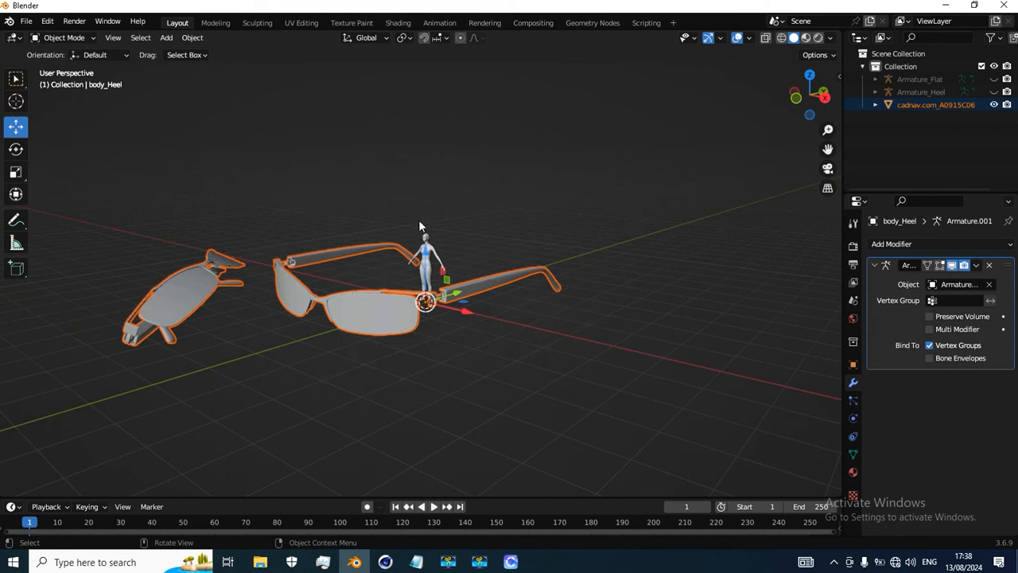
# Delete all vertices of the folded second pair of glasses in the imported mesh and return to Object Mode
pyautogui.click(351, 277)
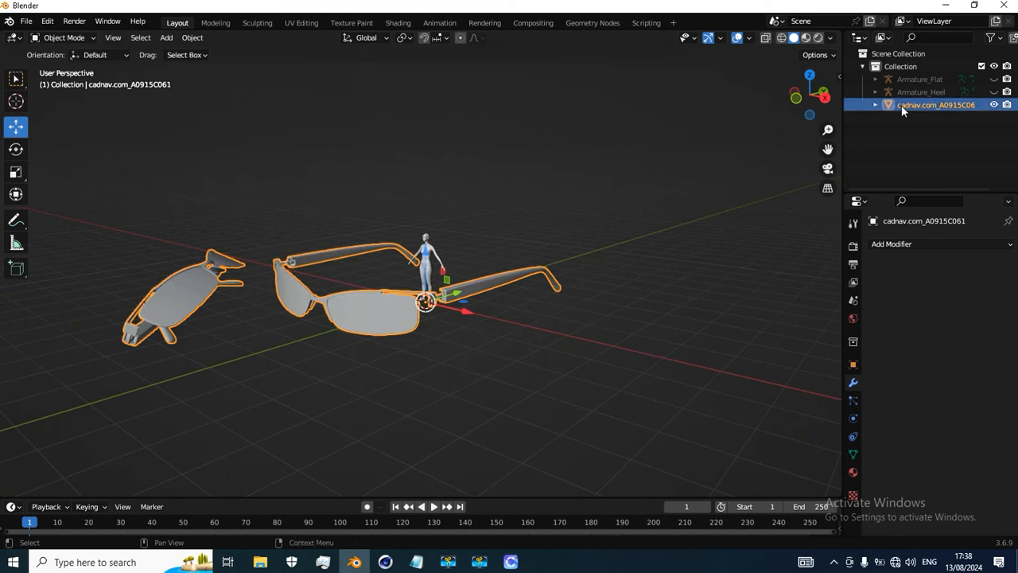
pyautogui.click(875, 104)
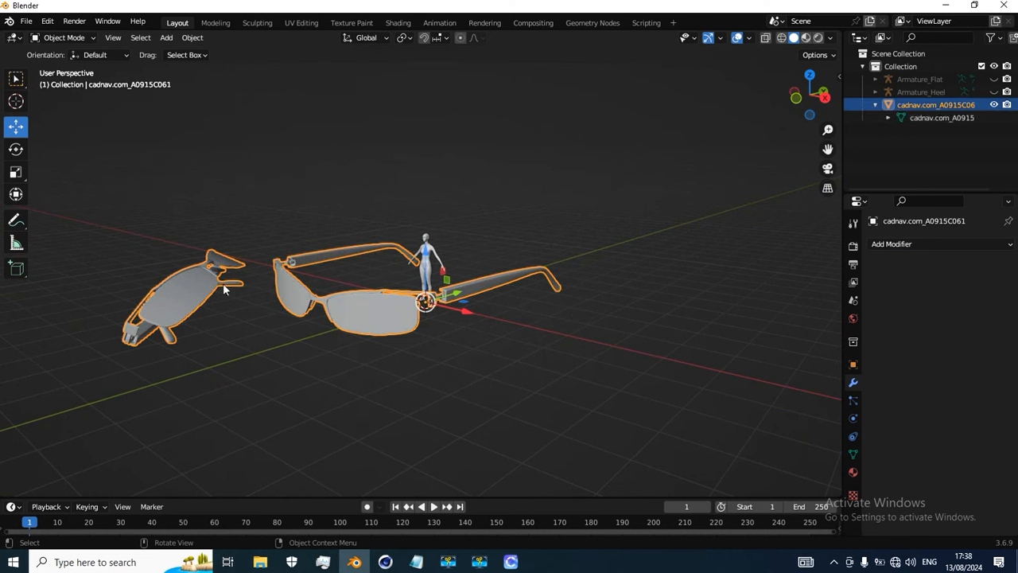
pyautogui.keyDown('alt'); pyautogui.moveTo(250, 281); pyautogui.dragTo(294, 307, button='middle'); pyautogui.keyUp('alt')
pyautogui.moveTo(590, 273); pyautogui.dragTo(557, 281, button='middle')
pyautogui.scroll(2, 381, 295)
pyautogui.scroll(1, 381, 298)
pyautogui.scroll(-1, 381, 298)
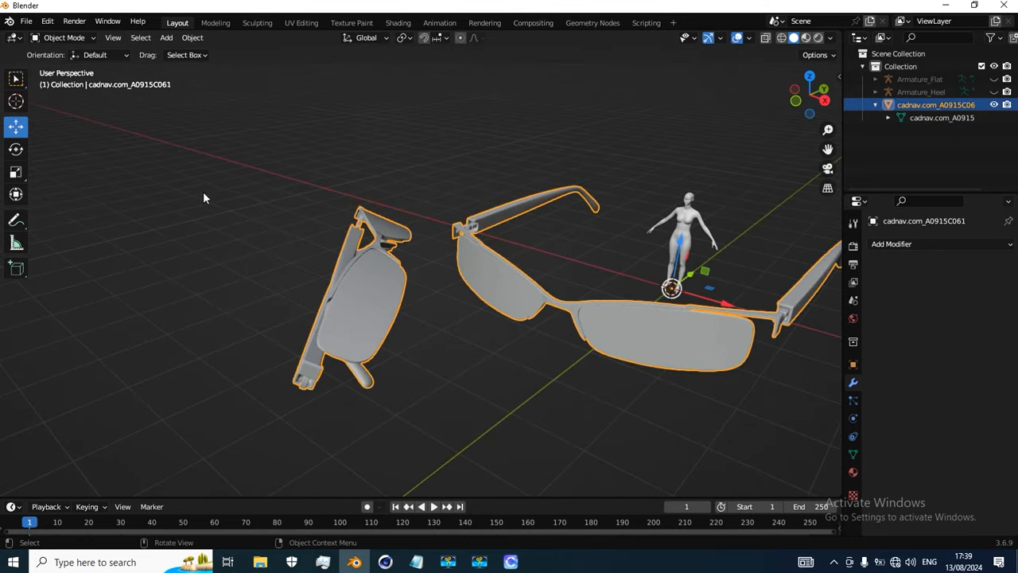
pyautogui.press('Tab')
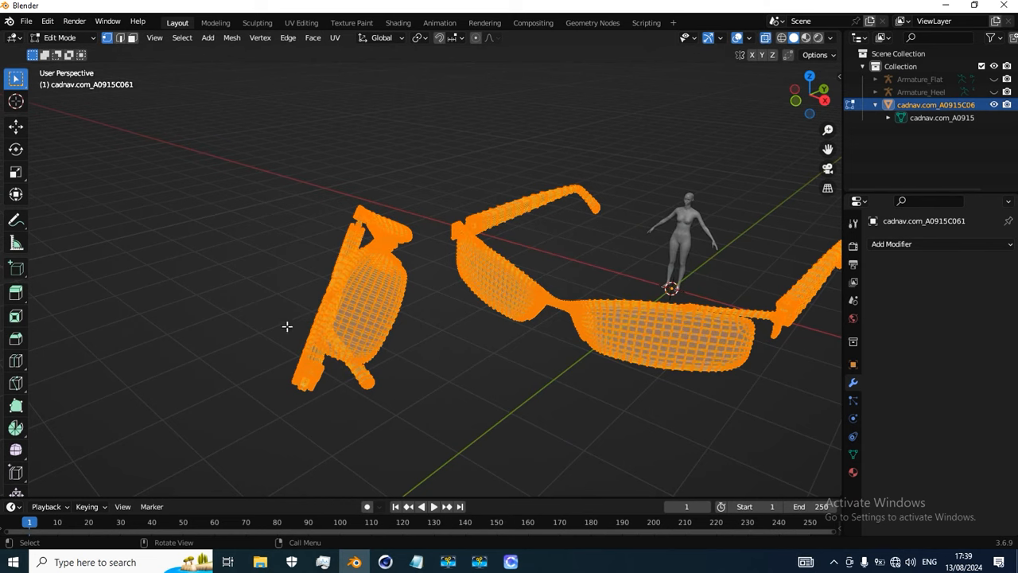
pyautogui.moveTo(224, 144); pyautogui.dragTo(430, 431)
pyautogui.press('Delete')
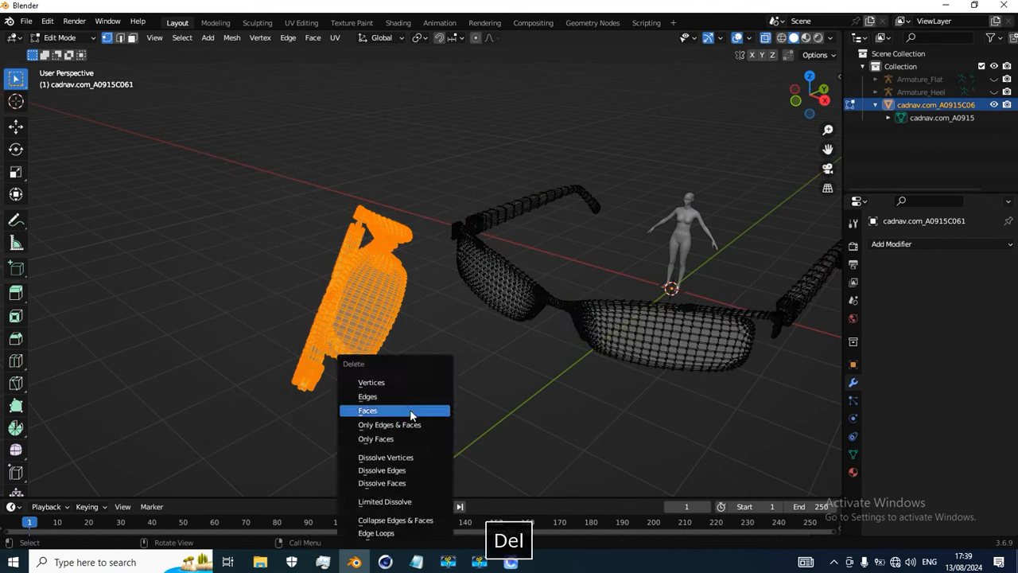
pyautogui.click(395, 381)
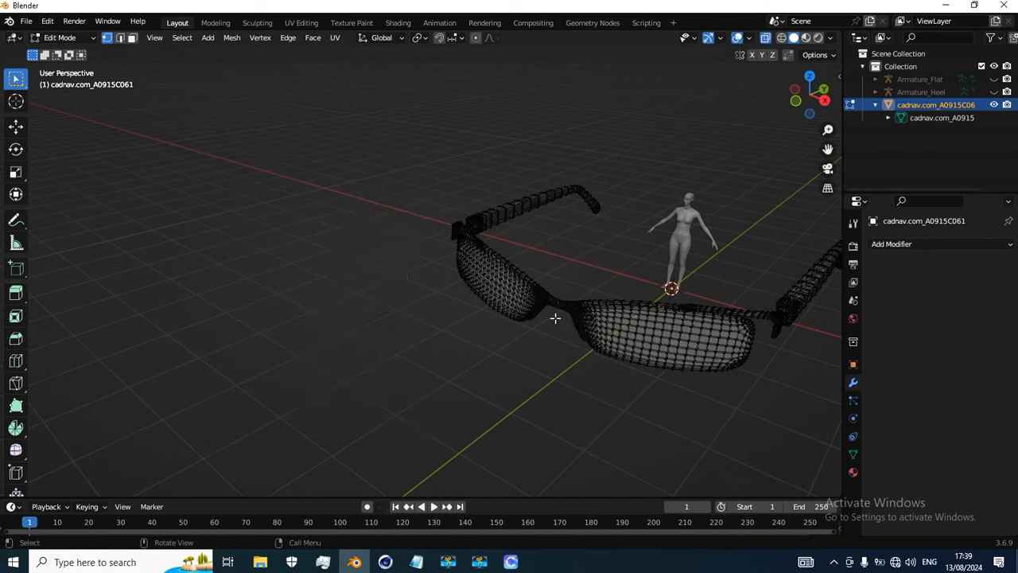
pyautogui.press('Tab')
# Scale the oversized glasses down to roughly the span of the mannequin's feet and turn off X-ray display
pyautogui.scroll(-4, 494, 300)
pyautogui.moveTo(546, 306); pyautogui.dragTo(478, 310, button='middle')
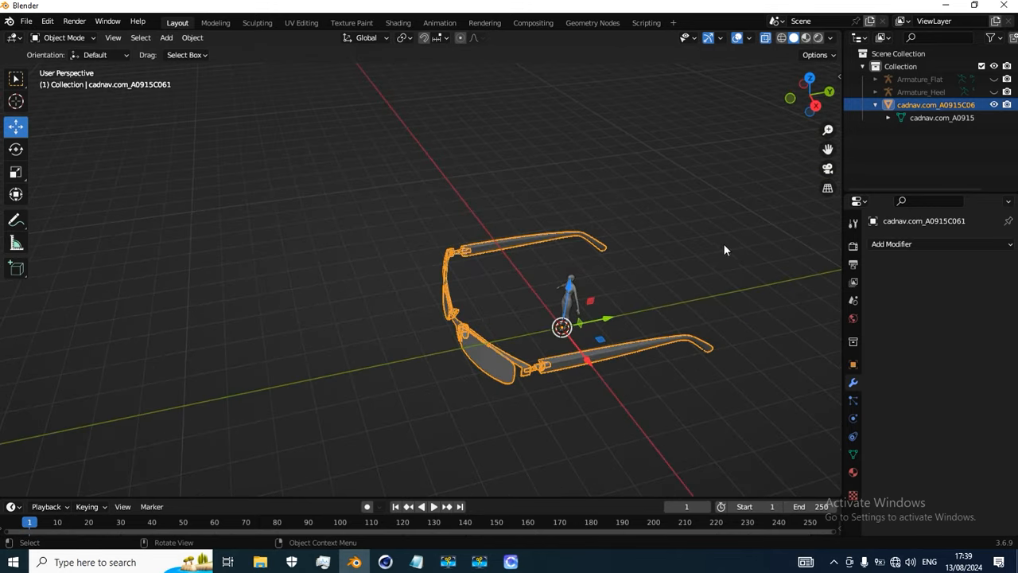
pyautogui.press('s')
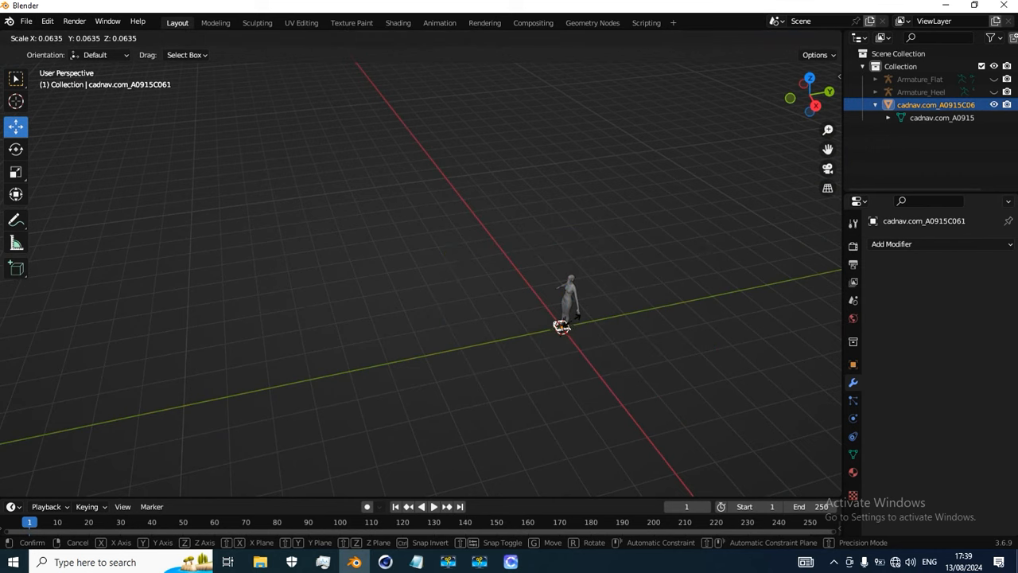
pyautogui.click(571, 326)
pyautogui.moveTo(538, 357); pyautogui.dragTo(539, 324, button='middle')
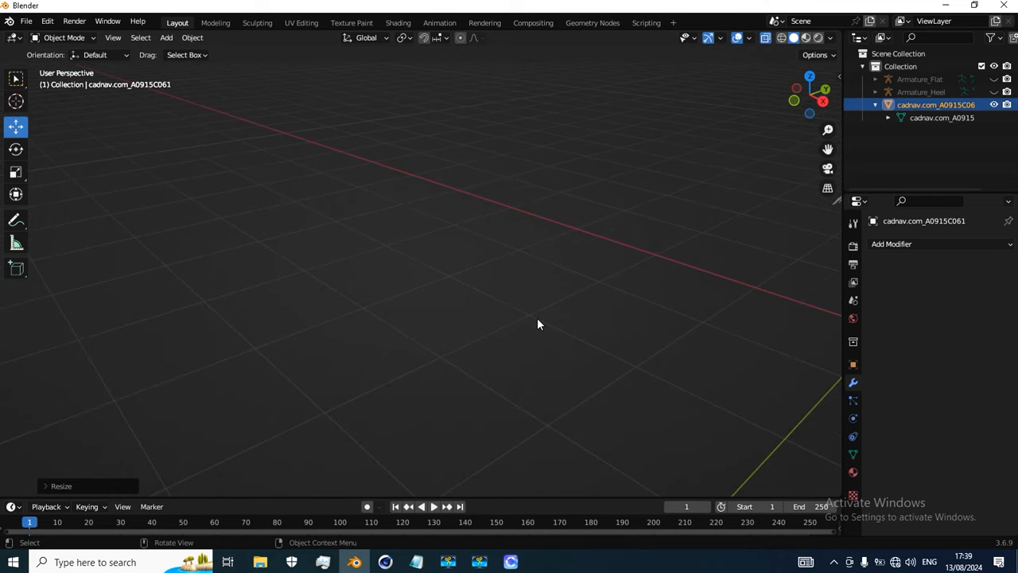
pyautogui.moveTo(475, 300); pyautogui.dragTo(430, 293, button='middle')
pyautogui.press('KP_Decimal')
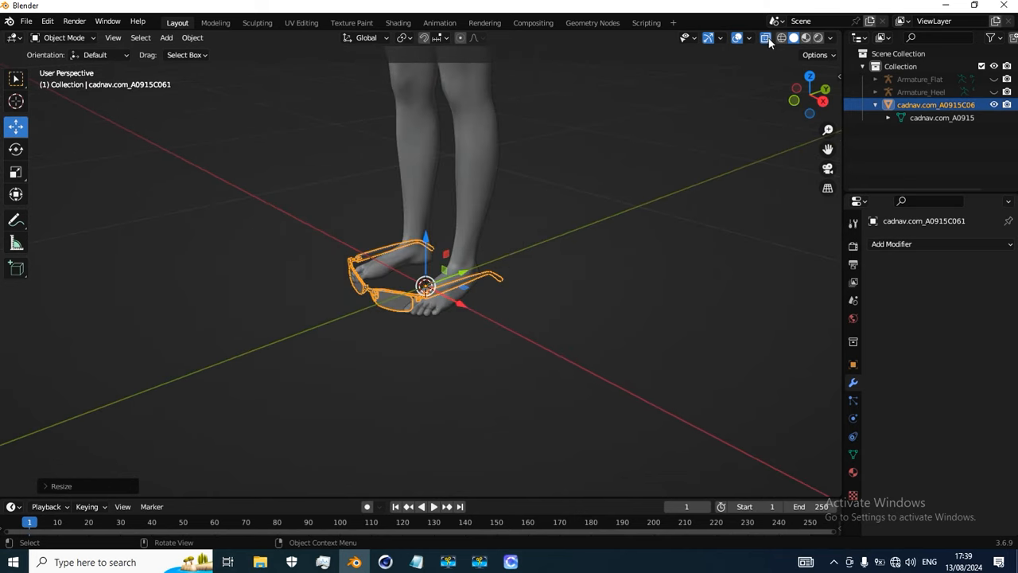
pyautogui.click(766, 38)
pyautogui.moveTo(577, 193); pyautogui.dragTo(521, 273, button='middle')
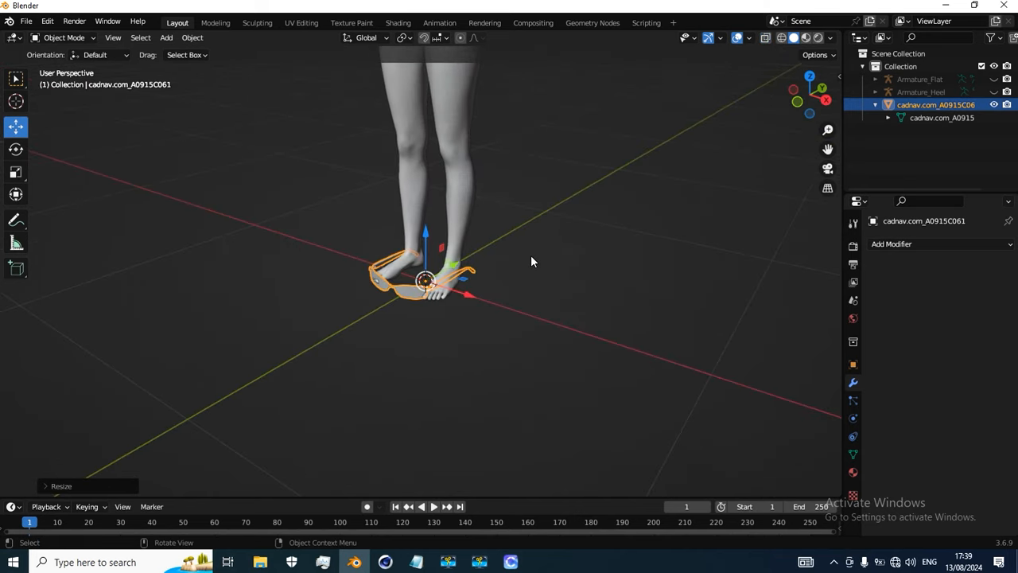
# Shrink the glasses a bit further and raise them vertically from the feet to the mannequin's neck
pyautogui.press('s')
pyautogui.click(504, 274)
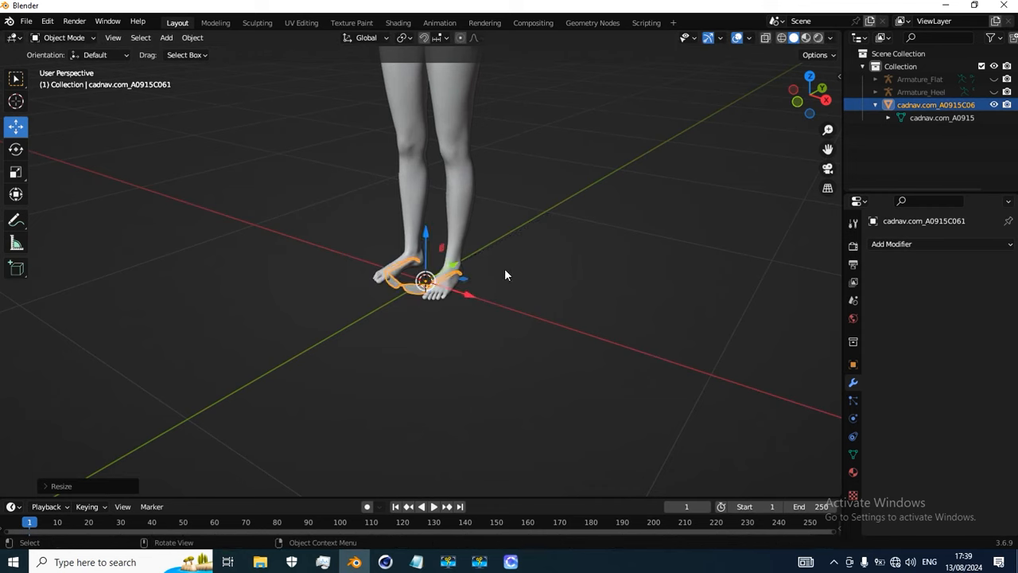
pyautogui.scroll(-4, 434, 247)
pyautogui.moveTo(424, 233); pyautogui.dragTo(429, 472)
pyautogui.scroll(-3, 406, 422)
pyautogui.scroll(6, 420, 146)
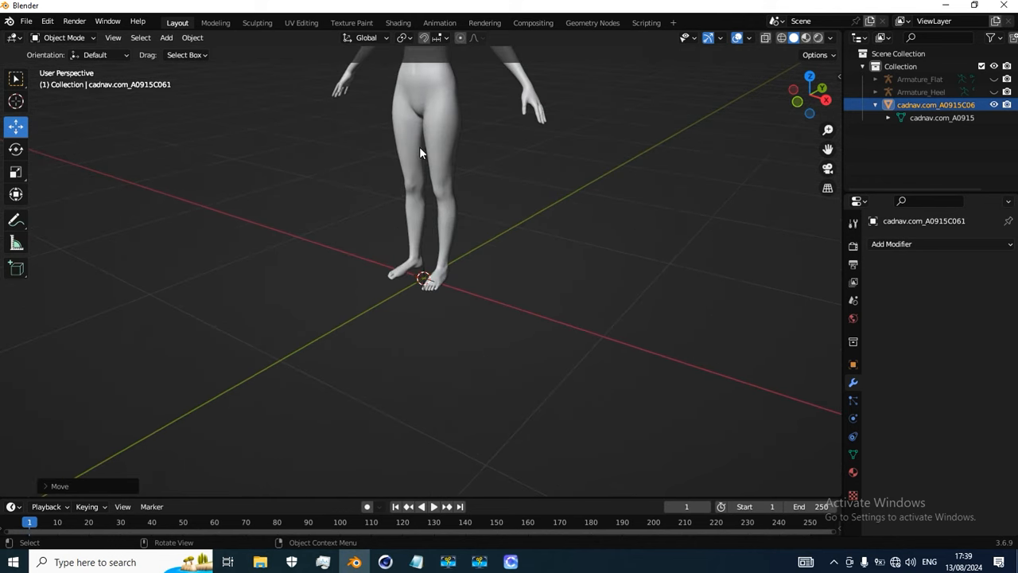
pyautogui.keyDown('shift'); pyautogui.moveTo(414, 250); pyautogui.dragTo(391, 477, button='middle'); pyautogui.keyUp('shift')
pyautogui.scroll(5, 393, 311)
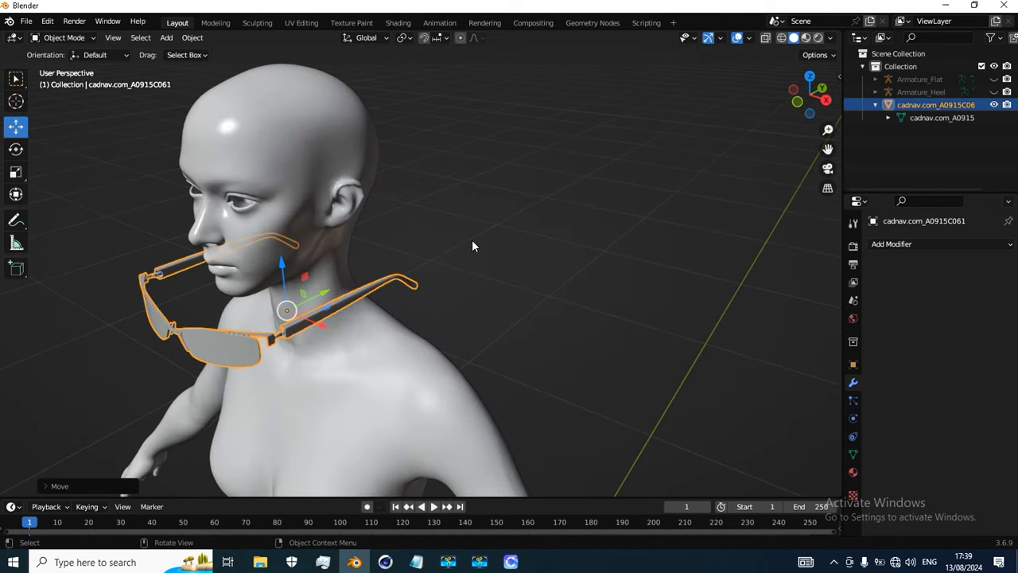
# Scale the glasses down to about head width and raise them to the mannequin's eye level
pyautogui.press('s')
pyautogui.click(421, 272)
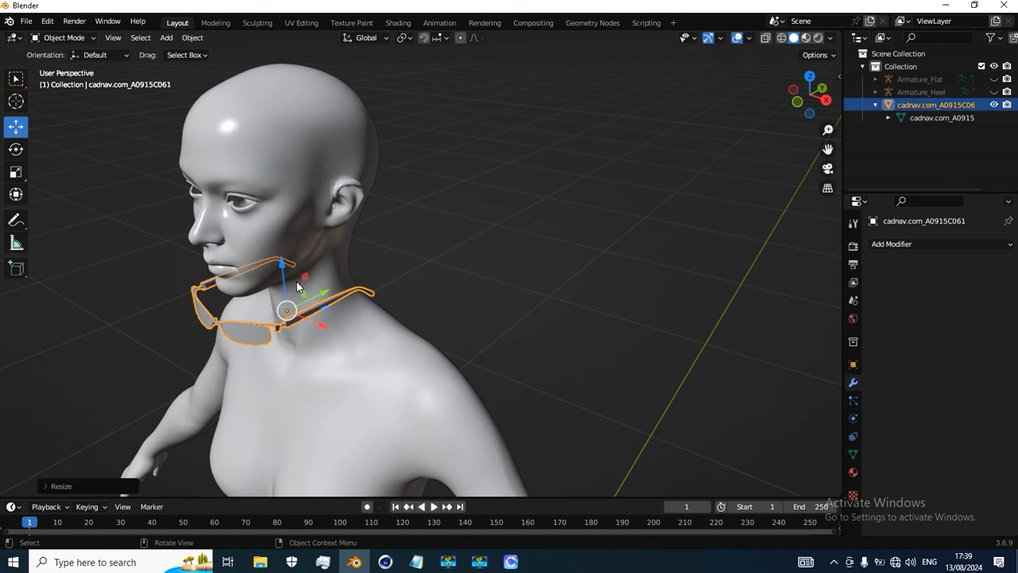
pyautogui.moveTo(280, 271); pyautogui.dragTo(274, 163)
pyautogui.moveTo(291, 254); pyautogui.dragTo(320, 274, button='middle')
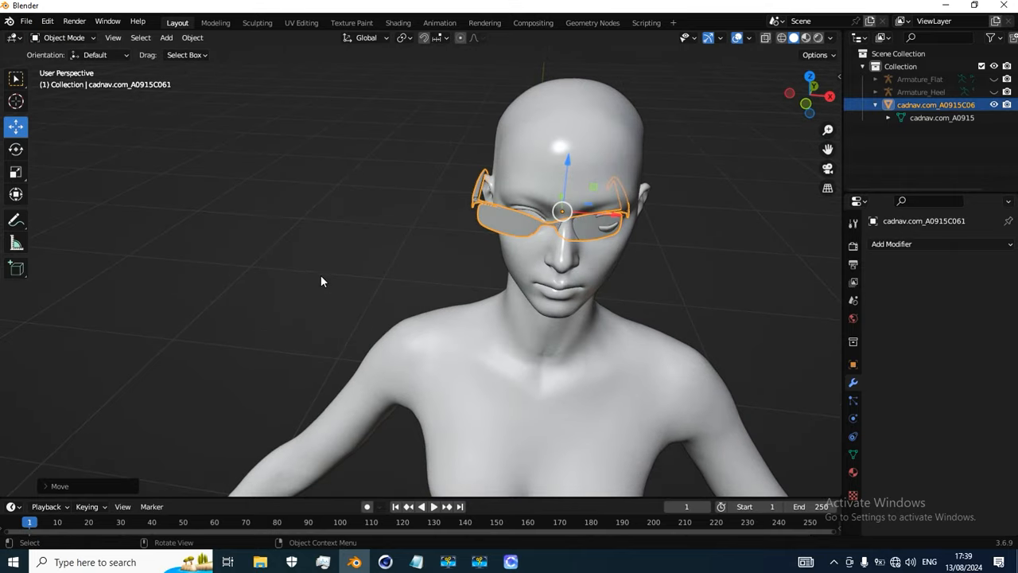
# Shift the glasses so they sit centred over the mannequin's eyes
pyautogui.scroll(3, 434, 284)
pyautogui.keyDown('shift'); pyautogui.moveTo(486, 259); pyautogui.dragTo(413, 314, button='middle'); pyautogui.keyUp('shift')
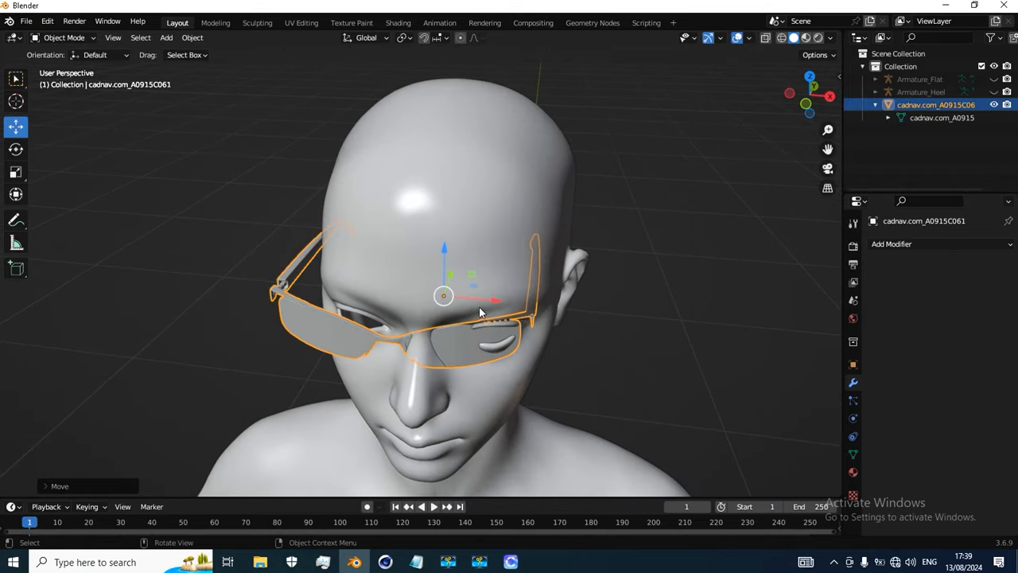
pyautogui.moveTo(495, 301); pyautogui.dragTo(502, 332)
pyautogui.moveTo(503, 332); pyautogui.dragTo(469, 327, button='middle')
pyautogui.moveTo(469, 312); pyautogui.dragTo(433, 332)
# Nudge the glasses slightly upward so the frame and temple arms line up with the eyes and ears
pyautogui.moveTo(433, 332); pyautogui.dragTo(628, 309, button='middle')
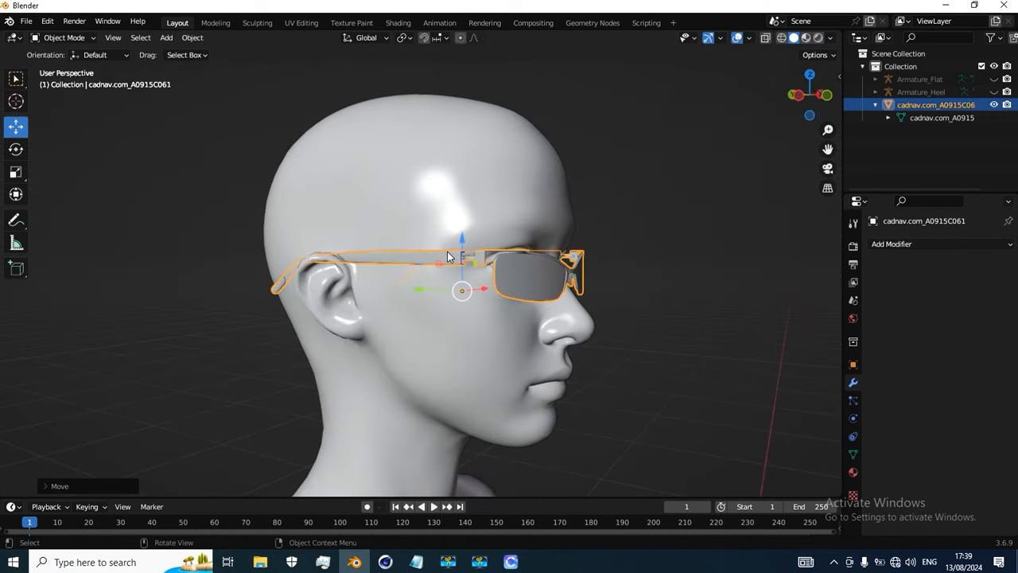
pyautogui.moveTo(460, 242); pyautogui.dragTo(462, 239)
pyautogui.moveTo(462, 238); pyautogui.dragTo(477, 291, button='middle')
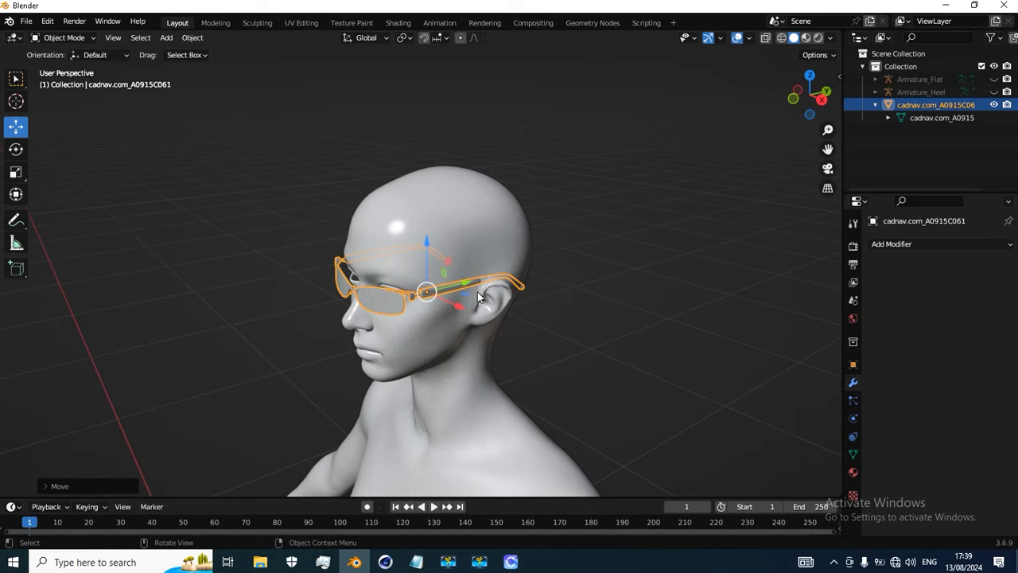
pyautogui.scroll(5, 517, 302)
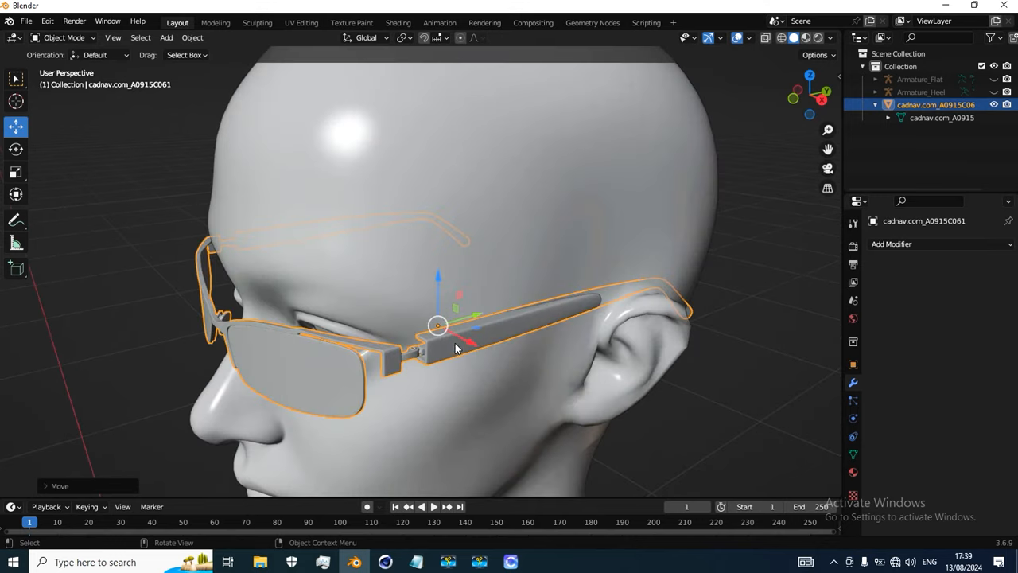
pyautogui.moveTo(455, 343); pyautogui.dragTo(515, 384, button='middle')
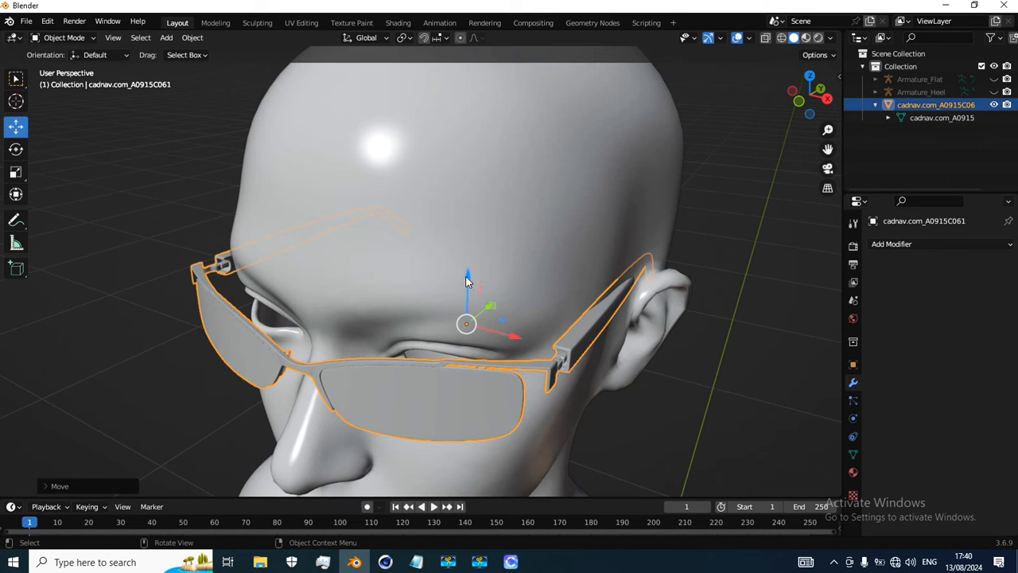
pyautogui.moveTo(467, 284); pyautogui.dragTo(549, 335)
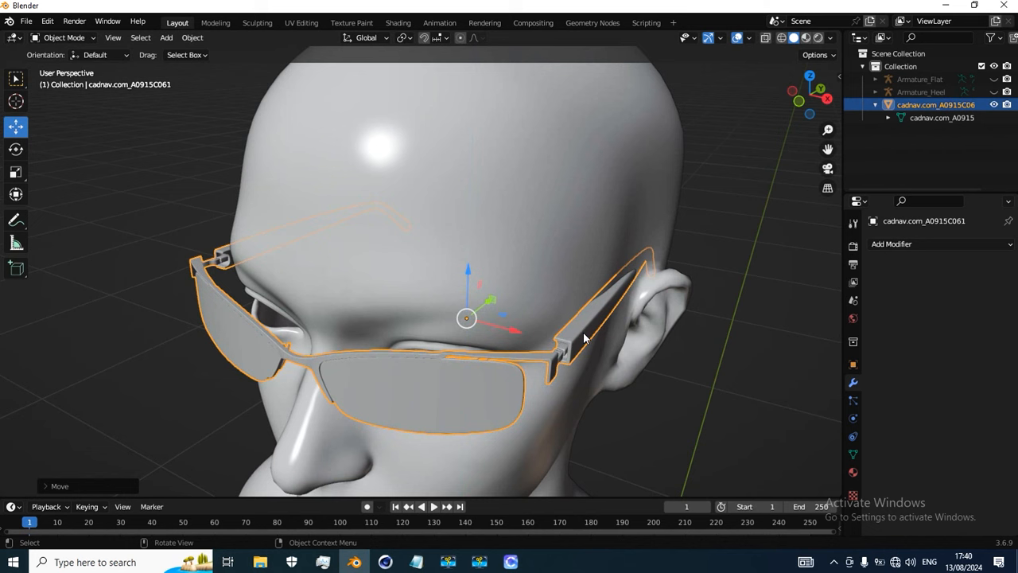
# In Edit Mode, select all linked geometry of the glasses' temple arm on the mannequin's left side
pyautogui.moveTo(584, 338); pyautogui.dragTo(568, 321, button='middle')
pyautogui.press('Tab')
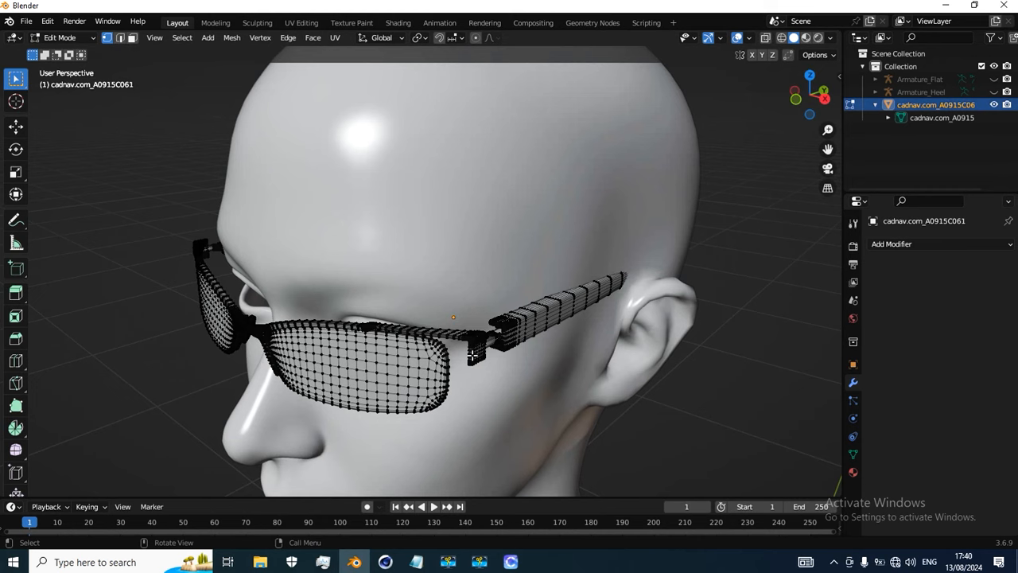
pyautogui.moveTo(473, 355); pyautogui.dragTo(425, 323, button='middle')
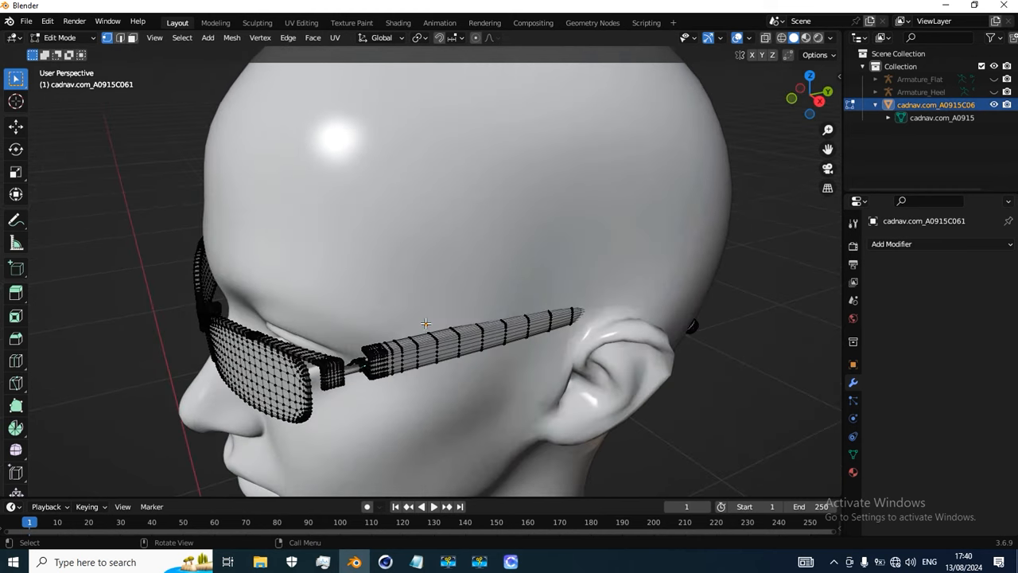
pyautogui.click(459, 346)
pyautogui.hotkey('ctrl', 'l')
pyautogui.moveTo(392, 394); pyautogui.dragTo(443, 430, button='middle')
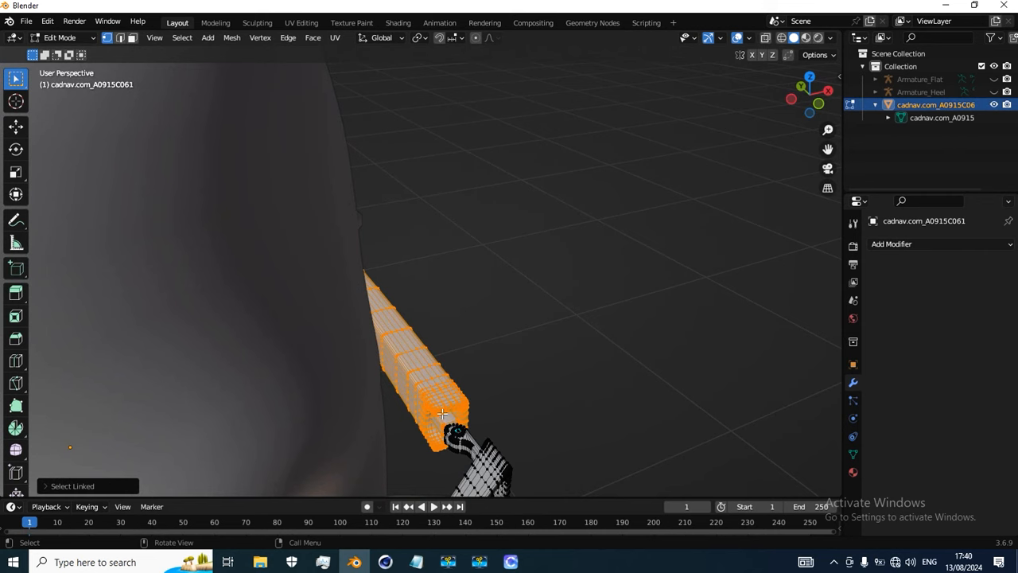
pyautogui.scroll(-8, 443, 414)
pyautogui.moveTo(454, 408); pyautogui.dragTo(384, 345, button='middle')
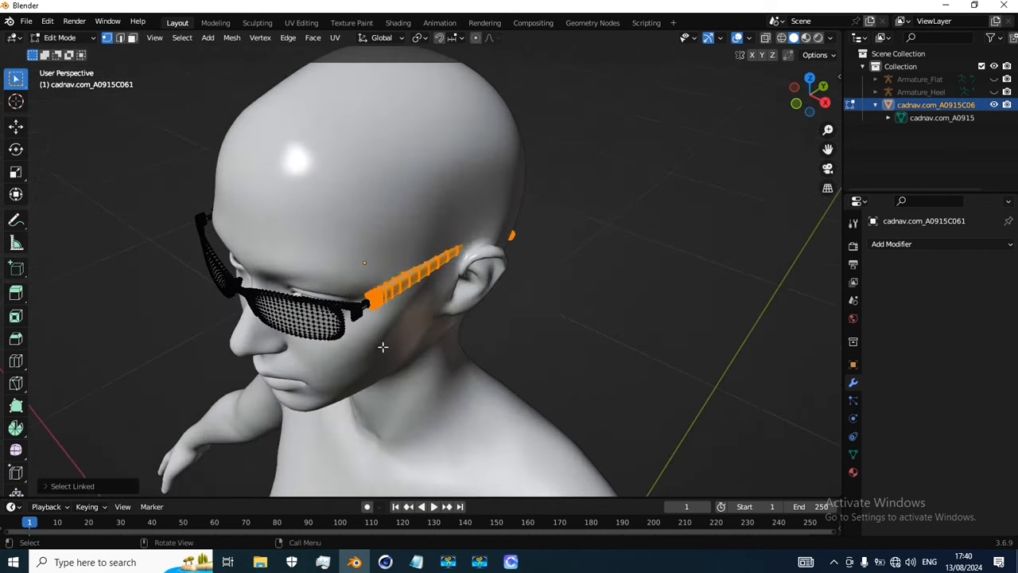
pyautogui.scroll(5, 374, 341)
pyautogui.moveTo(300, 349); pyautogui.dragTo(382, 237, button='middle')
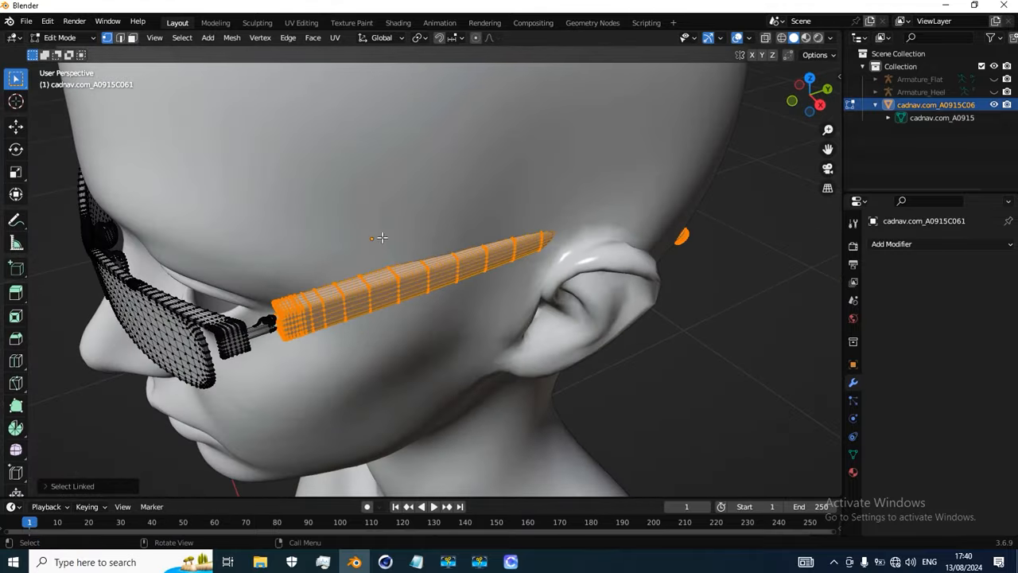
# Try rotating the selected temple arm about its own centre, and undo the rotation
pyautogui.click(16, 149)
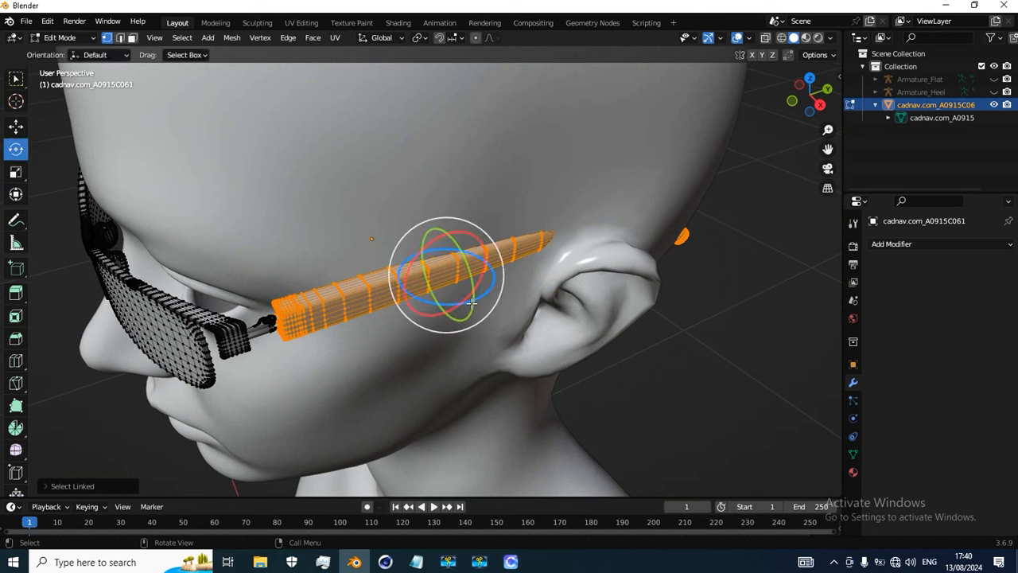
pyautogui.moveTo(449, 302); pyautogui.dragTo(433, 307)
pyautogui.hotkey('ctrl', 'z')
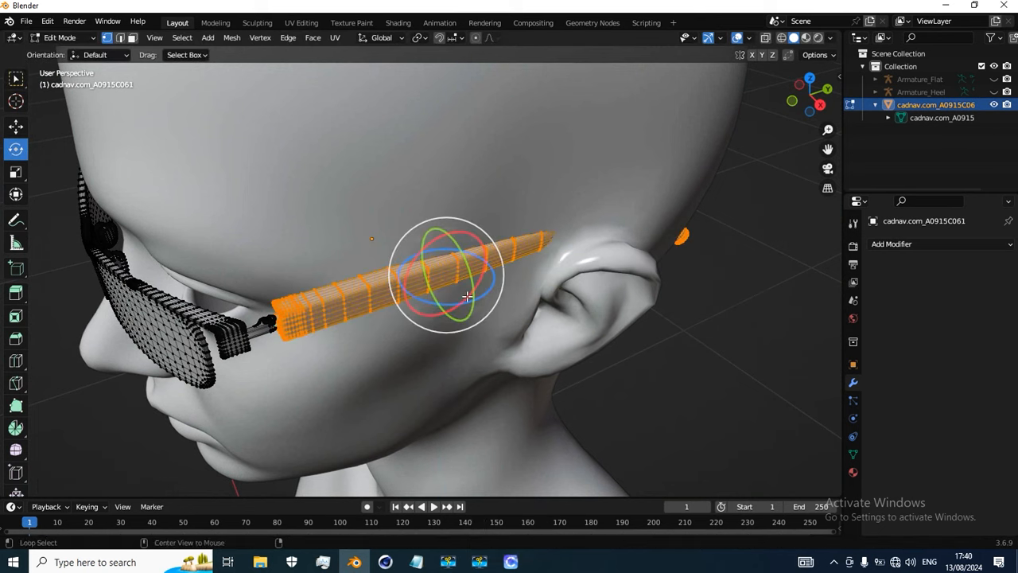
# Turn on vertex snapping and place the 3D cursor on the hinge screw of the selected temple arm
pyautogui.moveTo(345, 348); pyautogui.dragTo(443, 369, button='middle')
pyautogui.keyDown('shift'); pyautogui.moveTo(477, 443); pyautogui.dragTo(460, 312, button='middle'); pyautogui.keyUp('shift')
pyautogui.scroll(4, 481, 333)
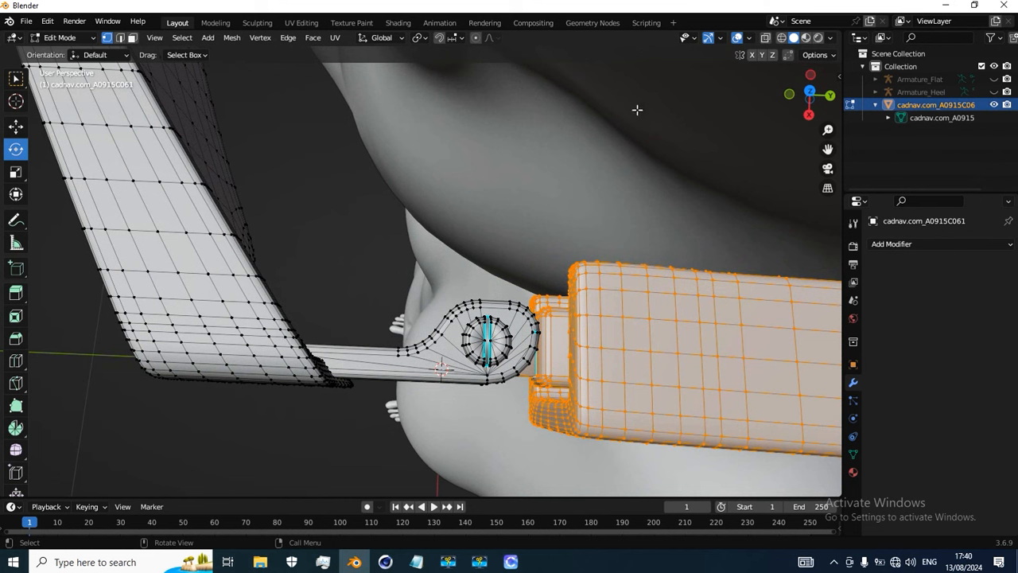
pyautogui.click(439, 37)
pyautogui.click(461, 38)
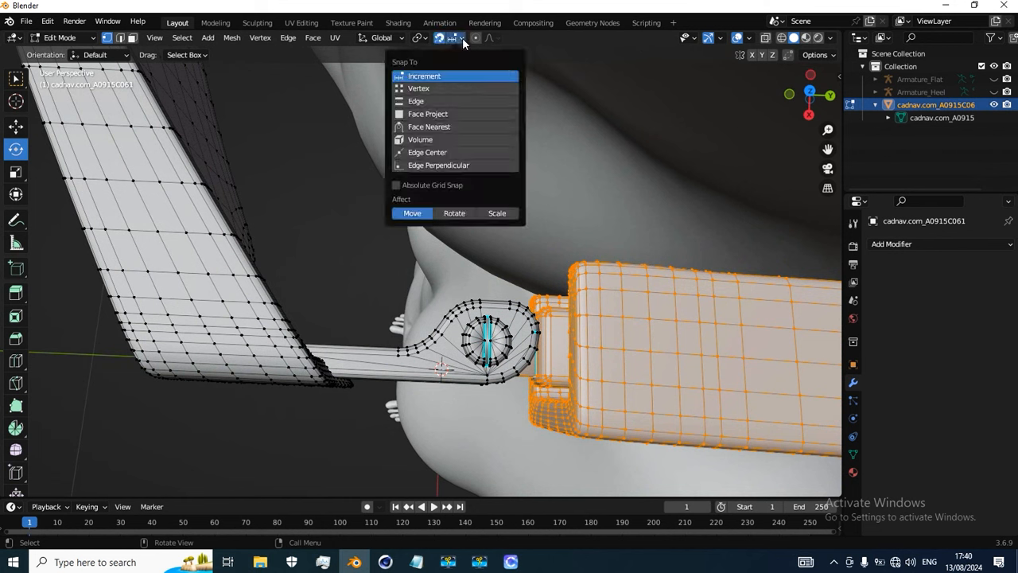
pyautogui.click(415, 88)
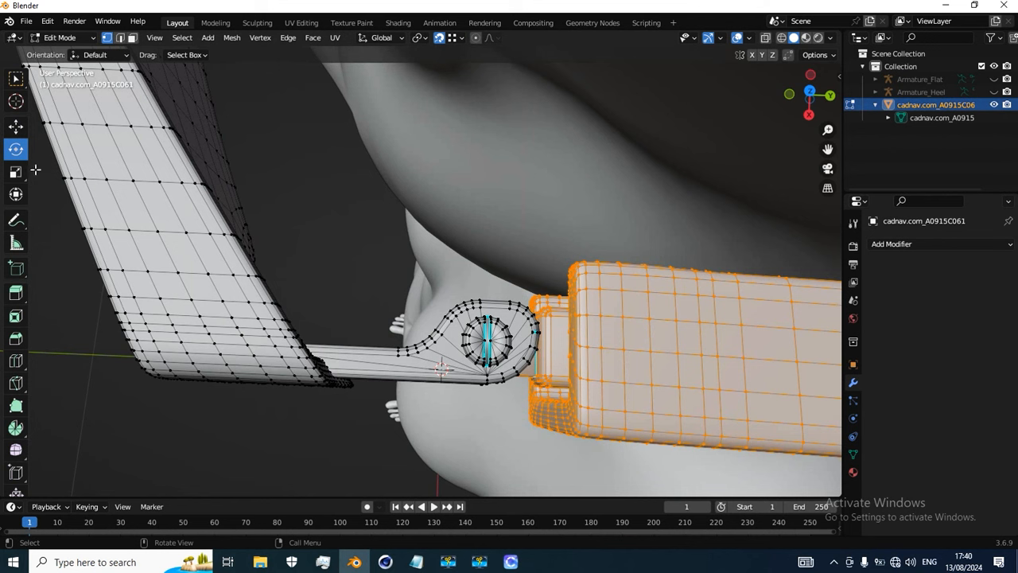
pyautogui.click(15, 101)
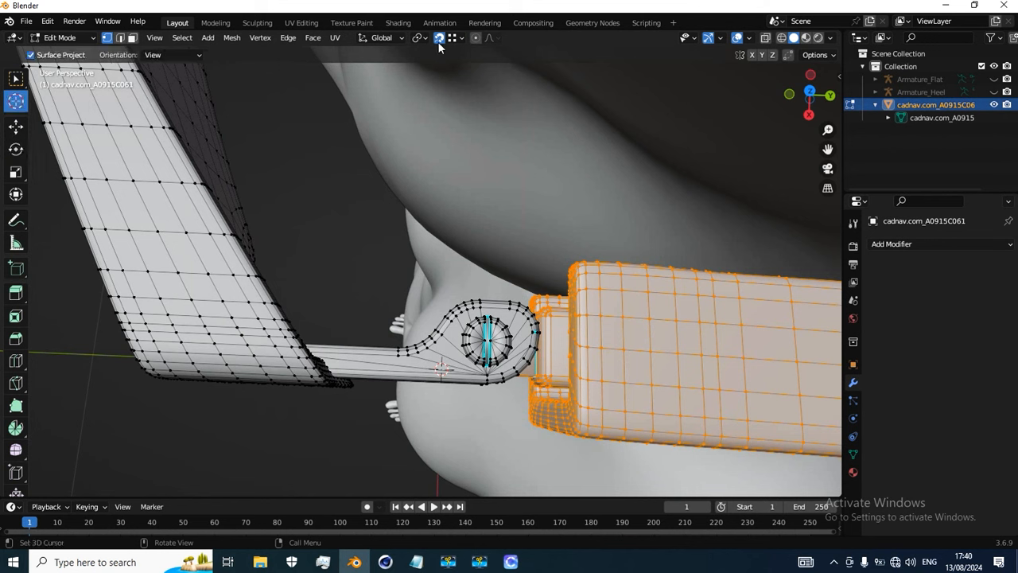
pyautogui.moveTo(408, 221); pyautogui.dragTo(489, 342)
# Set the transform pivot point to 3D Cursor and rotate the selected temple arm around its hinge to fit the side of the head
pyautogui.moveTo(489, 342); pyautogui.dragTo(546, 306, button='middle')
pyautogui.moveTo(552, 336); pyautogui.dragTo(461, 49, button='middle')
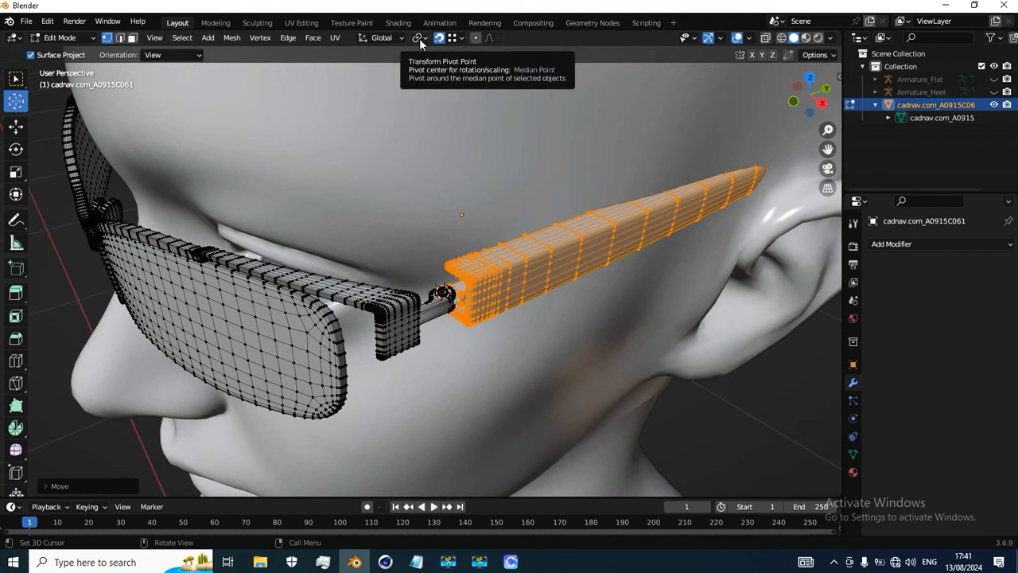
pyautogui.click(427, 39)
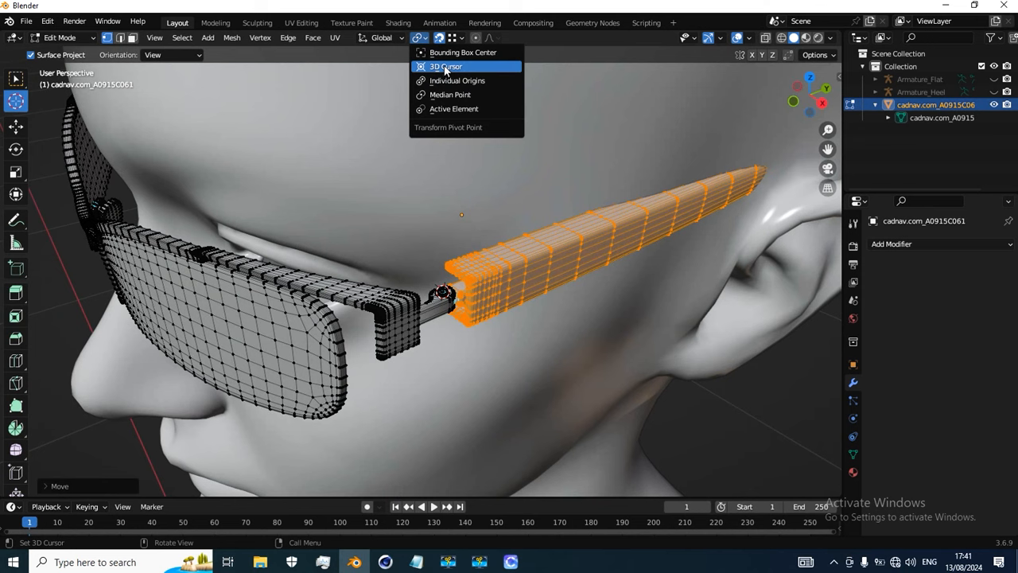
pyautogui.click(446, 68)
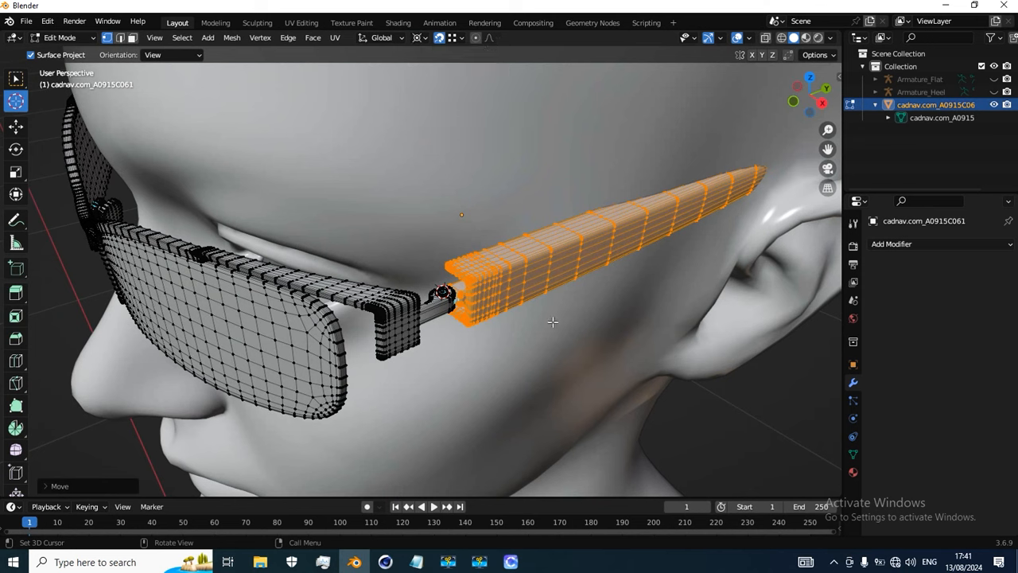
pyautogui.click(16, 148)
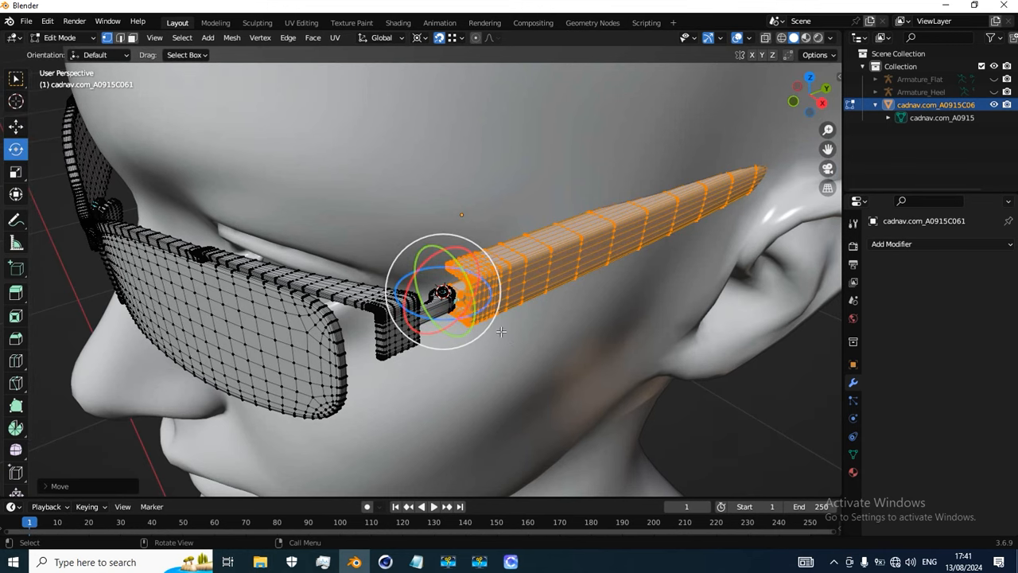
pyautogui.moveTo(501, 332); pyautogui.dragTo(471, 322, button='middle')
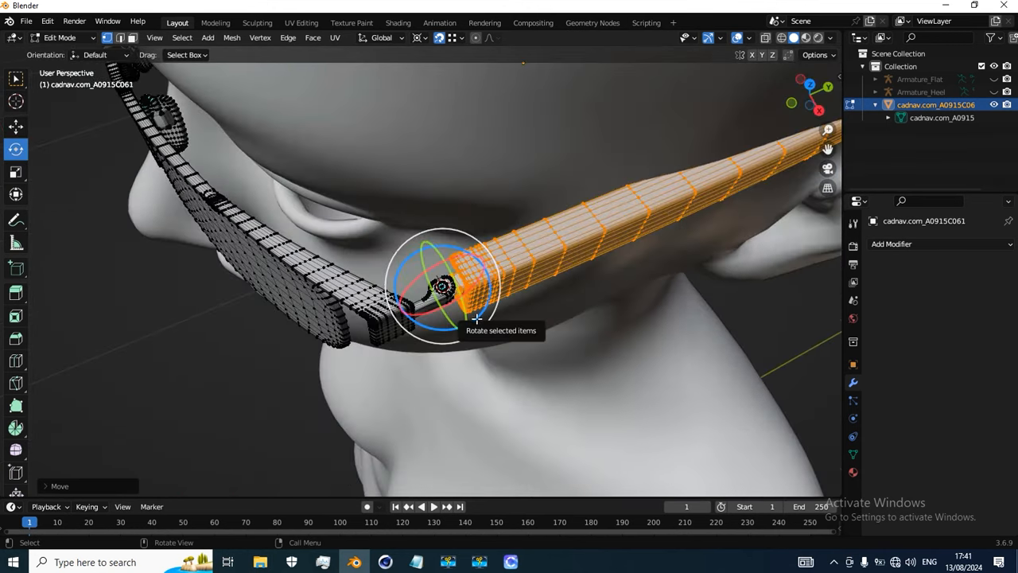
pyautogui.moveTo(477, 322); pyautogui.dragTo(642, 284)
pyautogui.moveTo(641, 284); pyautogui.dragTo(621, 255, button='middle')
pyautogui.moveTo(451, 311); pyautogui.dragTo(390, 298)
pyautogui.moveTo(456, 307); pyautogui.dragTo(444, 295)
# Select all linked geometry of the glasses' temple arm on the mannequin's right side
pyautogui.scroll(-3, 443, 295)
pyautogui.moveTo(443, 295); pyautogui.dragTo(557, 215, button='middle')
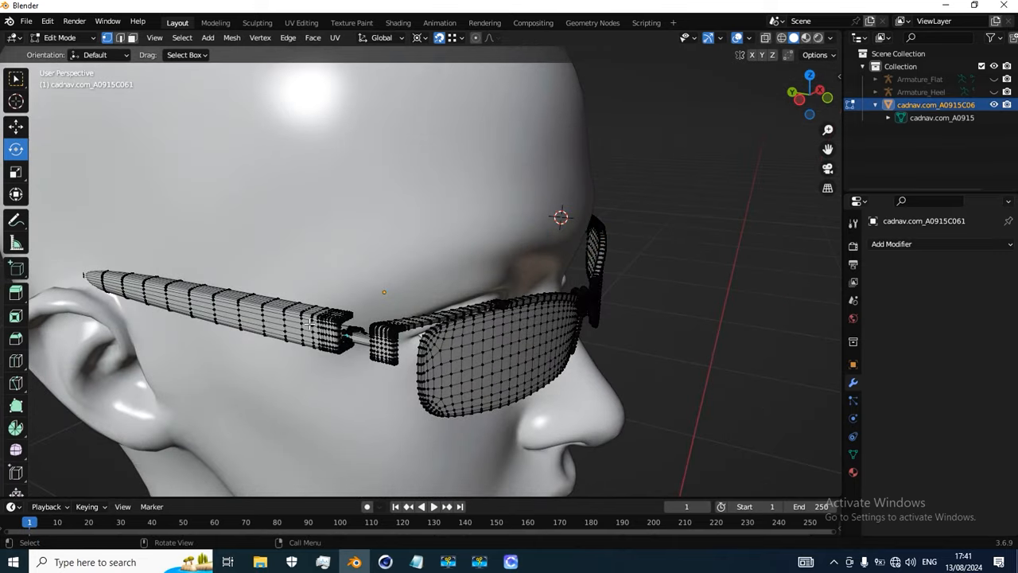
pyautogui.press('l')
pyautogui.moveTo(313, 335); pyautogui.dragTo(333, 306, button='middle')
pyautogui.scroll(3, 182, 374)
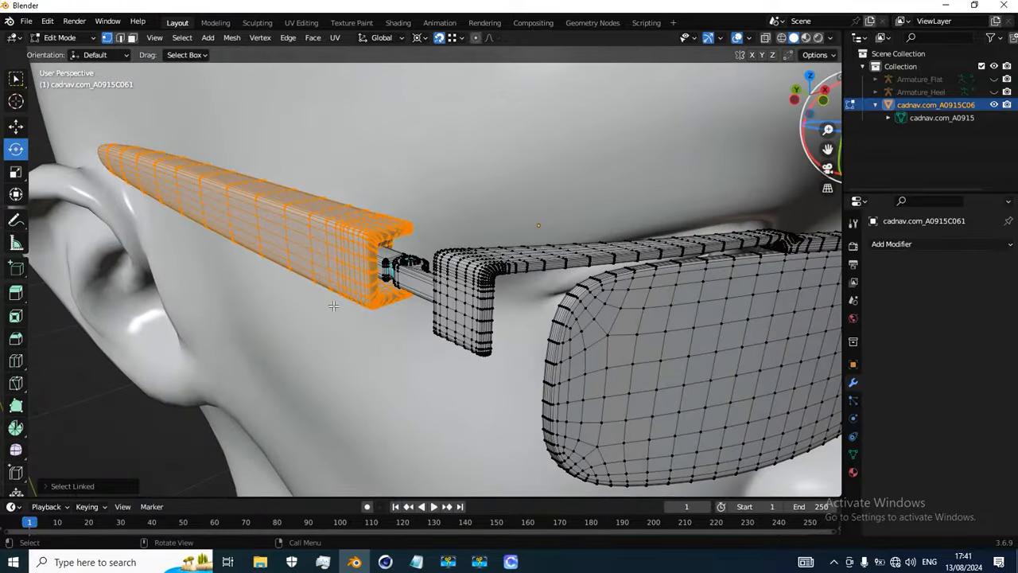
pyautogui.scroll(2, 333, 306)
pyautogui.scroll(-1, 333, 306)
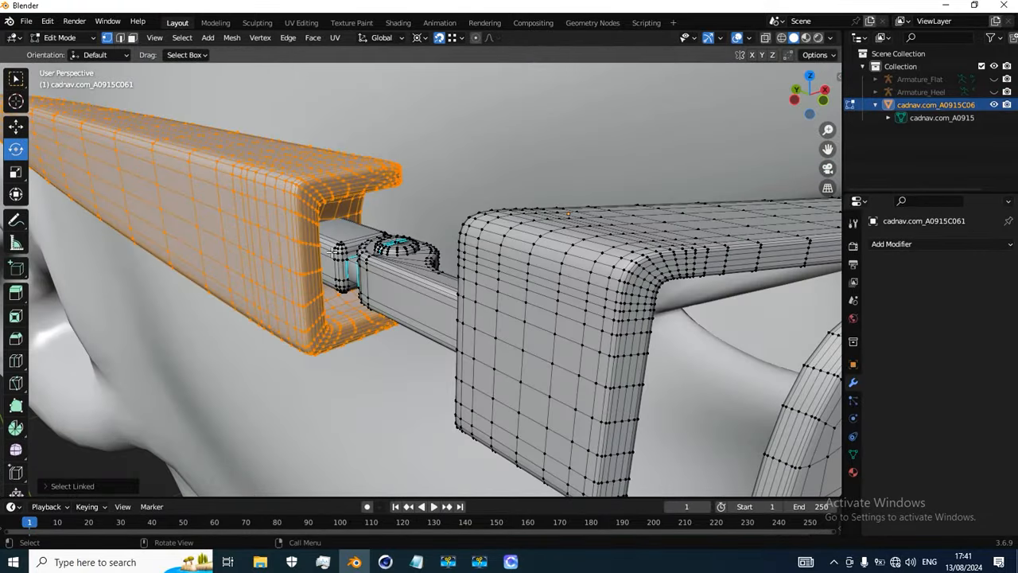
# Snap the 3D cursor onto the hinge screw of the right temple arm
pyautogui.scroll(-8, 334, 253)
pyautogui.moveTo(334, 253); pyautogui.dragTo(380, 217, button='middle')
pyautogui.scroll(7, 509, 334)
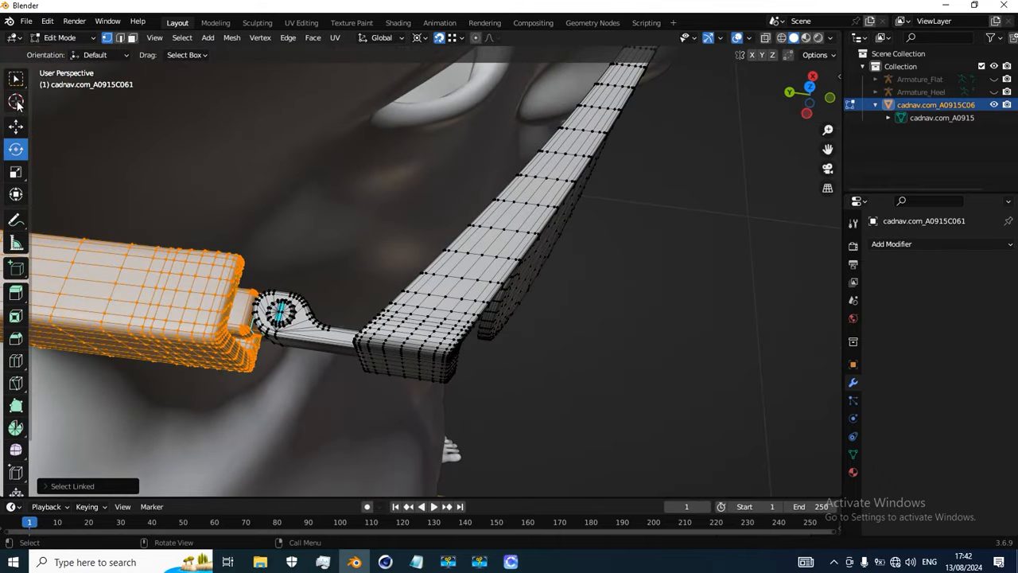
pyautogui.click(15, 102)
pyautogui.moveTo(285, 286); pyautogui.dragTo(277, 311)
pyautogui.scroll(2, 278, 311)
pyautogui.scroll(-9, 279, 311)
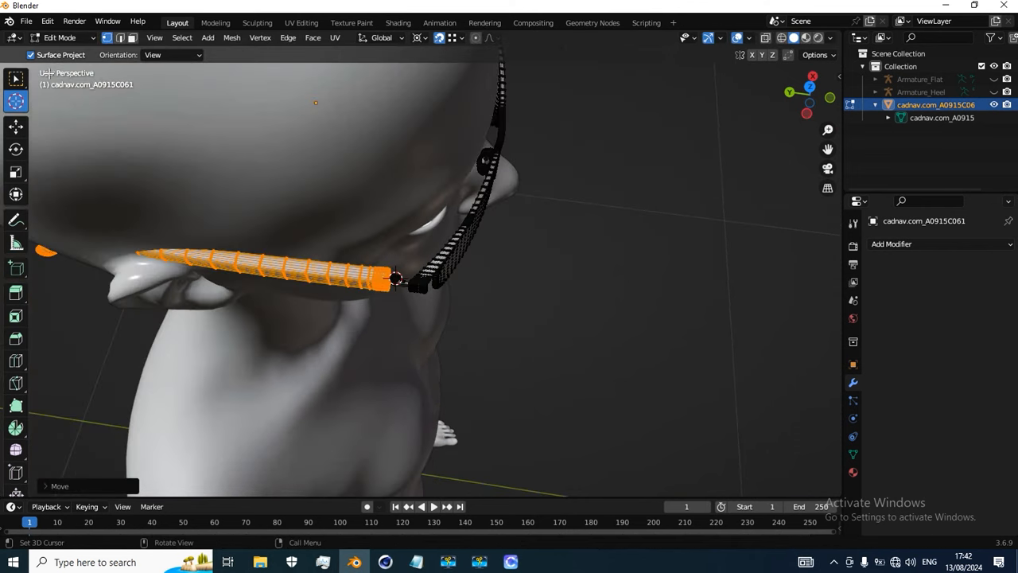
# Rotate the right temple arm about the vertical axis around its hinge to fit the side of the head
pyautogui.moveTo(473, 235); pyautogui.dragTo(364, 215, button='middle')
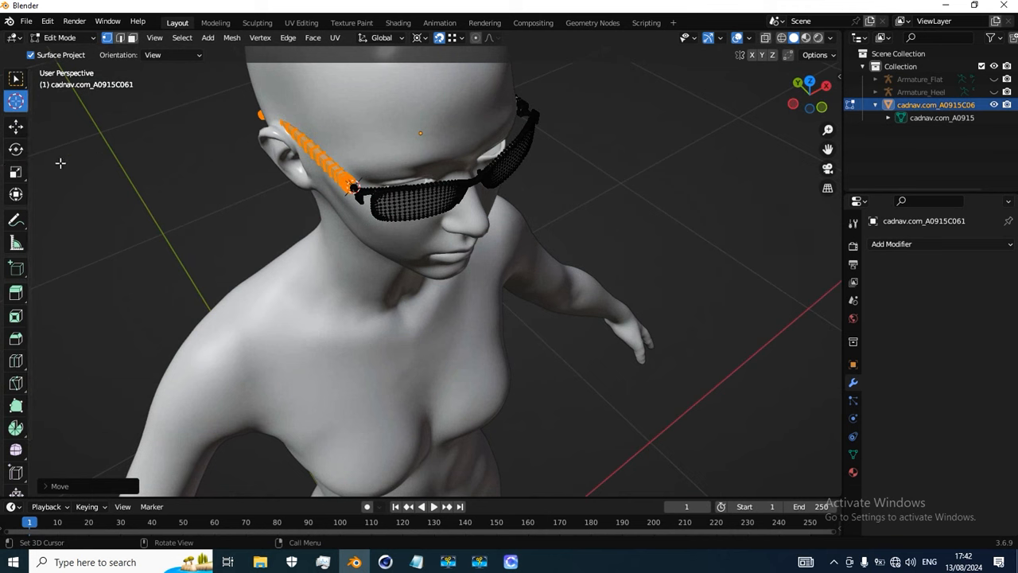
pyautogui.click(16, 149)
pyautogui.moveTo(273, 221); pyautogui.dragTo(363, 298, button='middle')
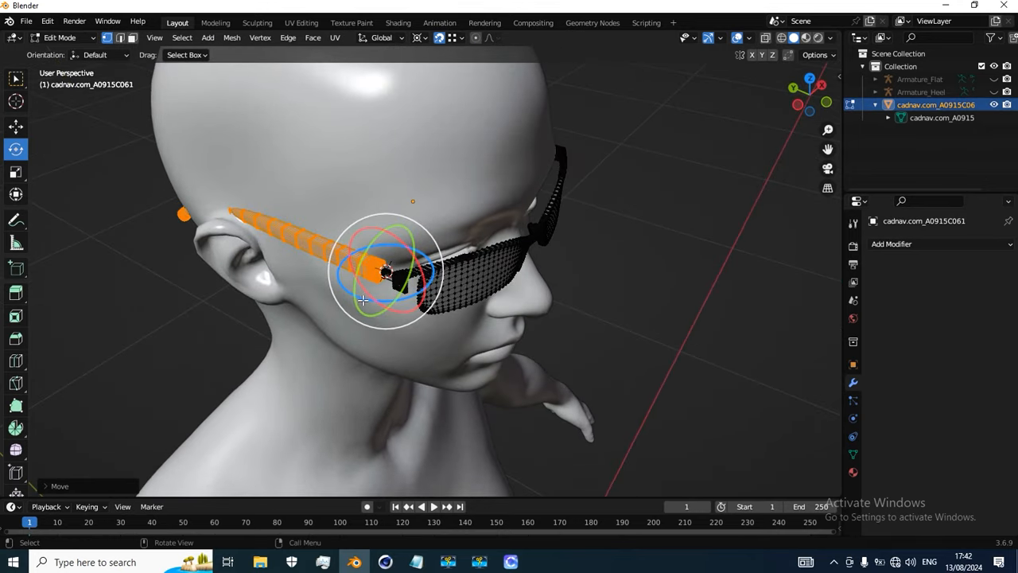
pyautogui.moveTo(364, 298); pyautogui.dragTo(317, 311)
# Set the transform pivot point back to Median Point and return to Object Mode
pyautogui.moveTo(318, 311); pyautogui.dragTo(386, 228, button='middle')
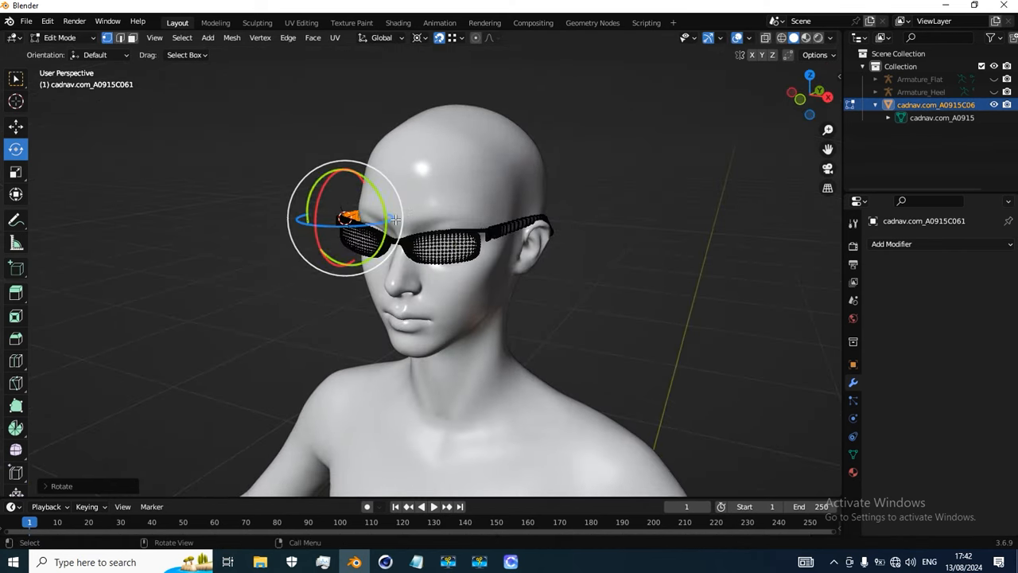
pyautogui.click(426, 38)
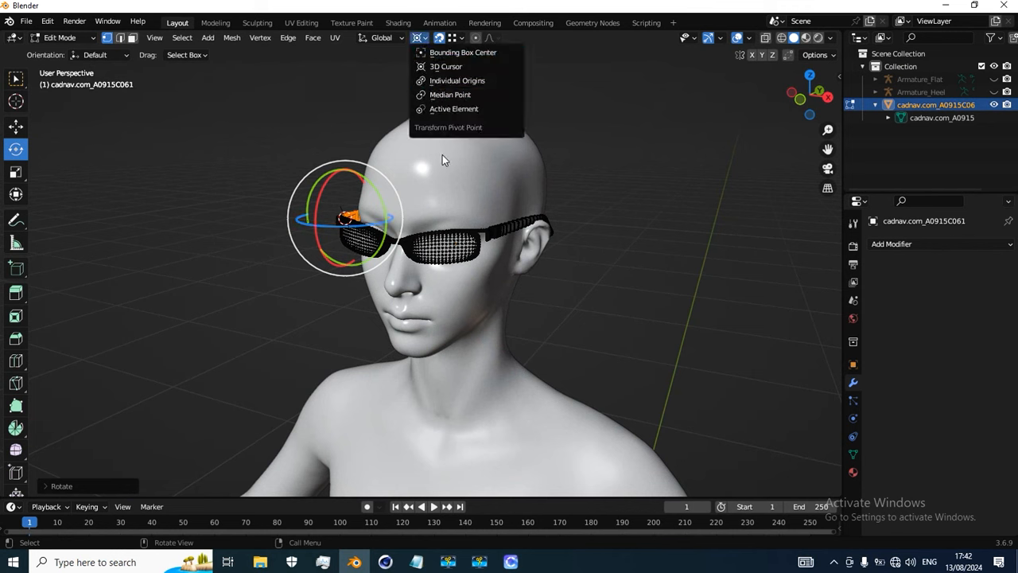
pyautogui.click(450, 95)
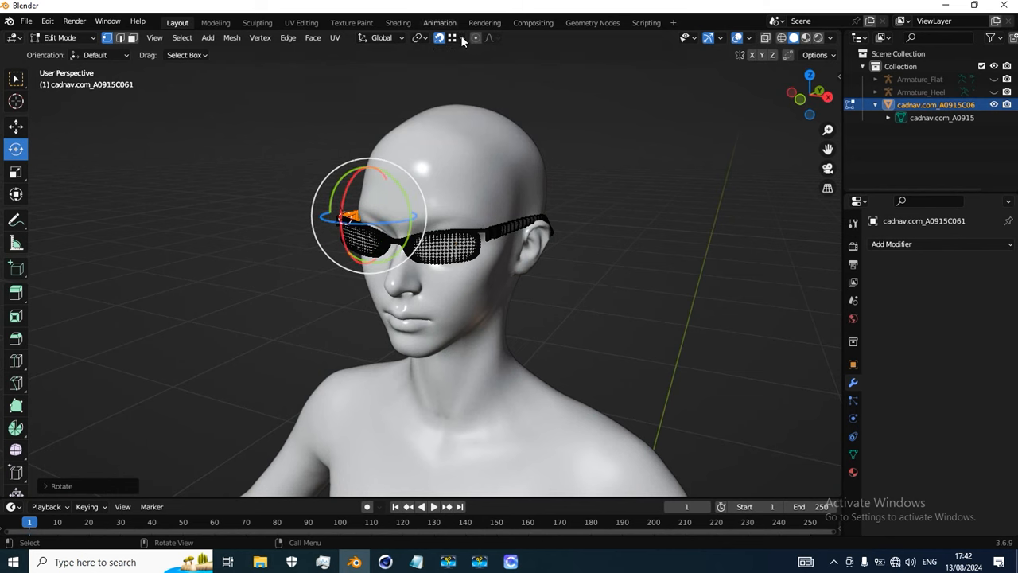
pyautogui.press('Tab')
# Rename the glasses object as cadnav.com_Flat
pyautogui.moveTo(309, 264); pyautogui.dragTo(557, 262, button='middle')
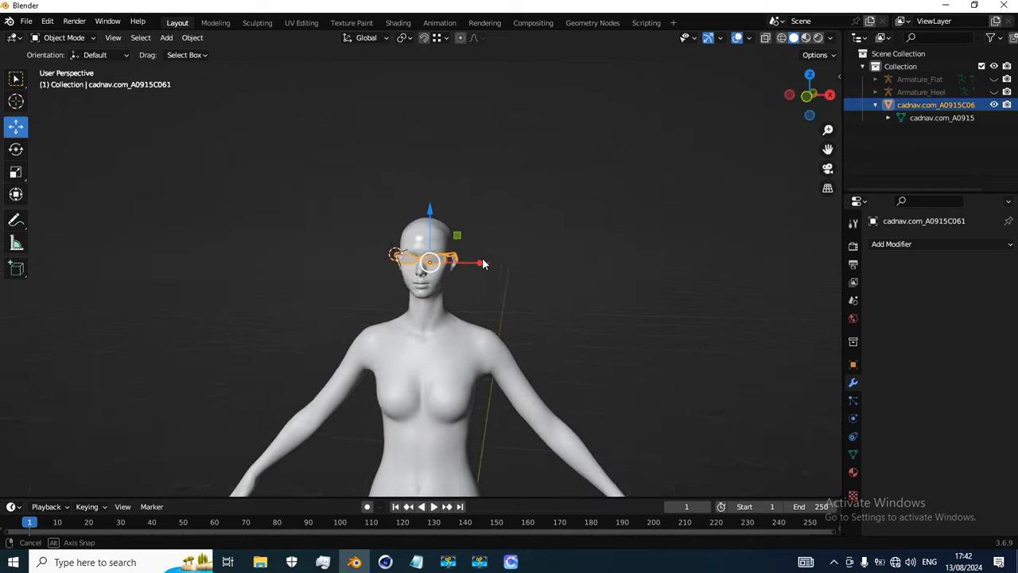
pyautogui.scroll(-3, 429, 233)
pyautogui.moveTo(429, 233); pyautogui.dragTo(461, 184, button='middle')
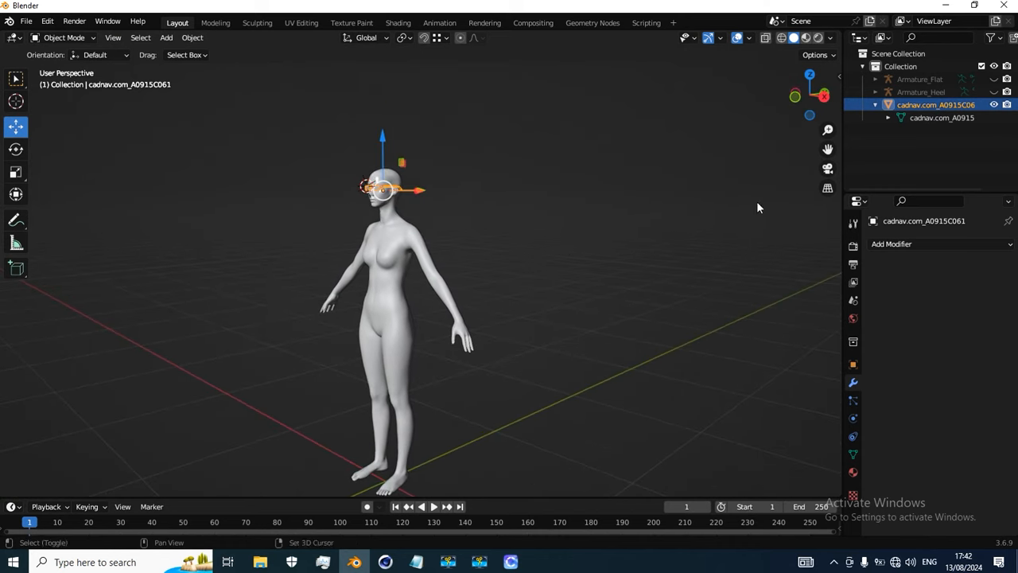
pyautogui.doubleClick(918, 104)
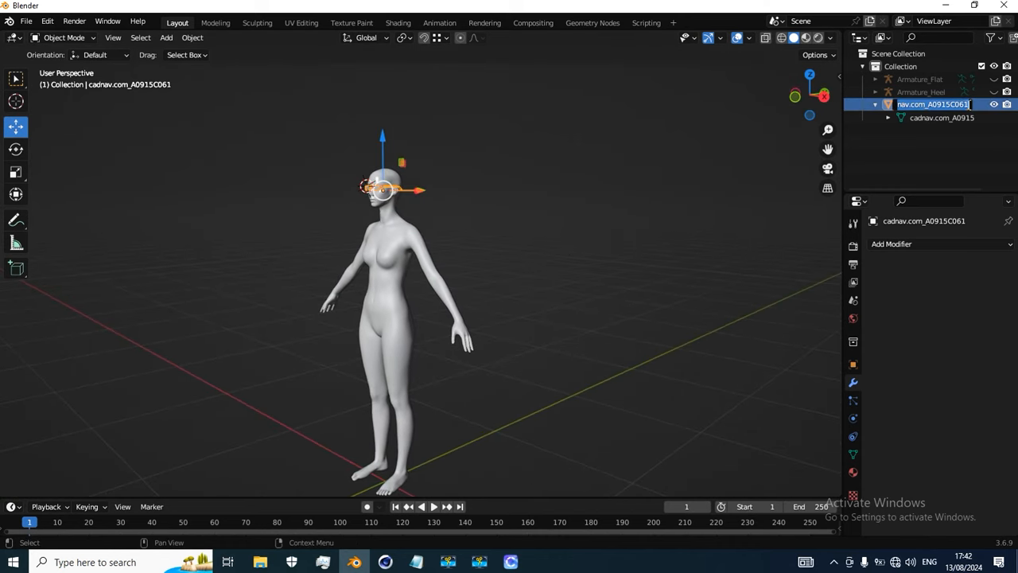
pyautogui.moveTo(971, 104); pyautogui.dragTo(939, 109)
pyautogui.write('Flat')
pyautogui.press('Return')
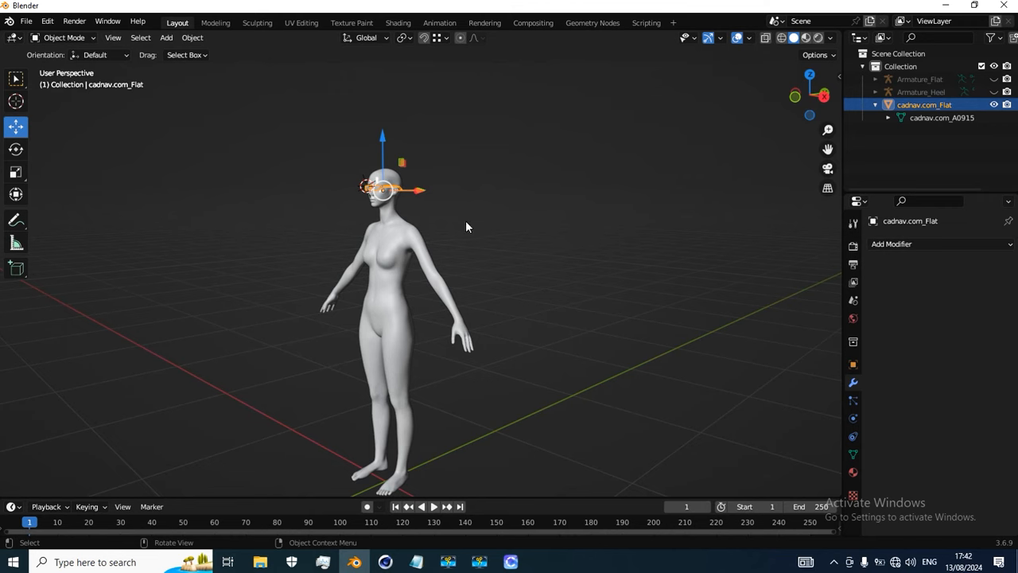
# Duplicate the glasses object and leave the copy in its original position
pyautogui.moveTo(467, 224); pyautogui.dragTo(608, 210, button='middle')
pyautogui.scroll(5, 451, 241)
pyautogui.scroll(-1, 509, 218)
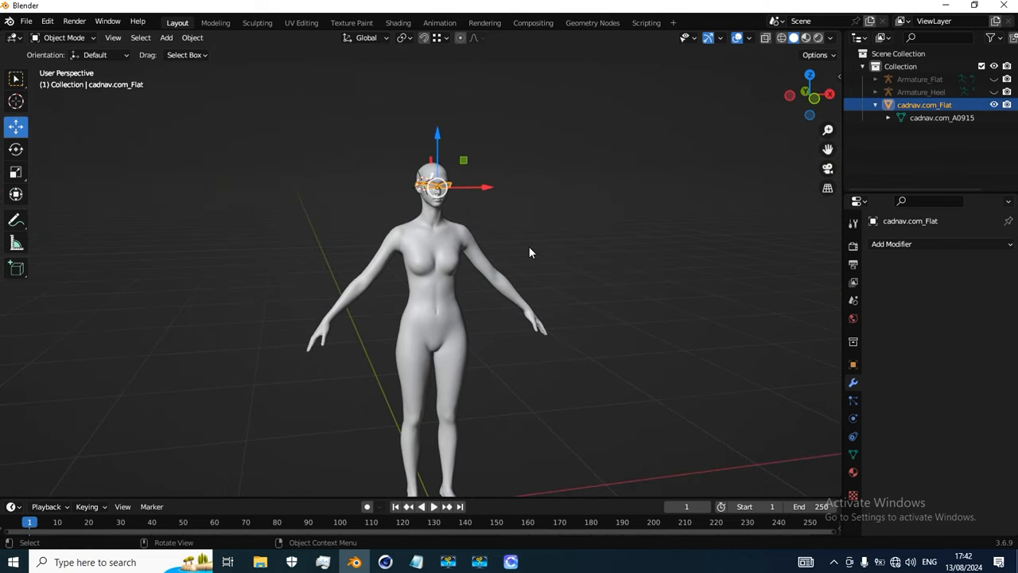
pyautogui.moveTo(529, 252); pyautogui.dragTo(557, 211, button='middle')
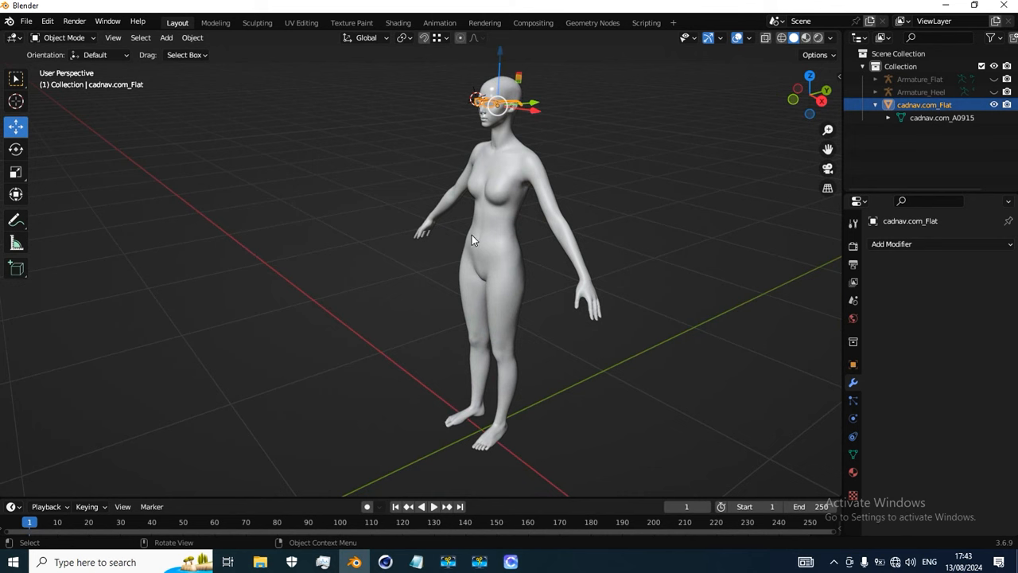
pyautogui.moveTo(553, 176); pyautogui.dragTo(602, 163, button='middle')
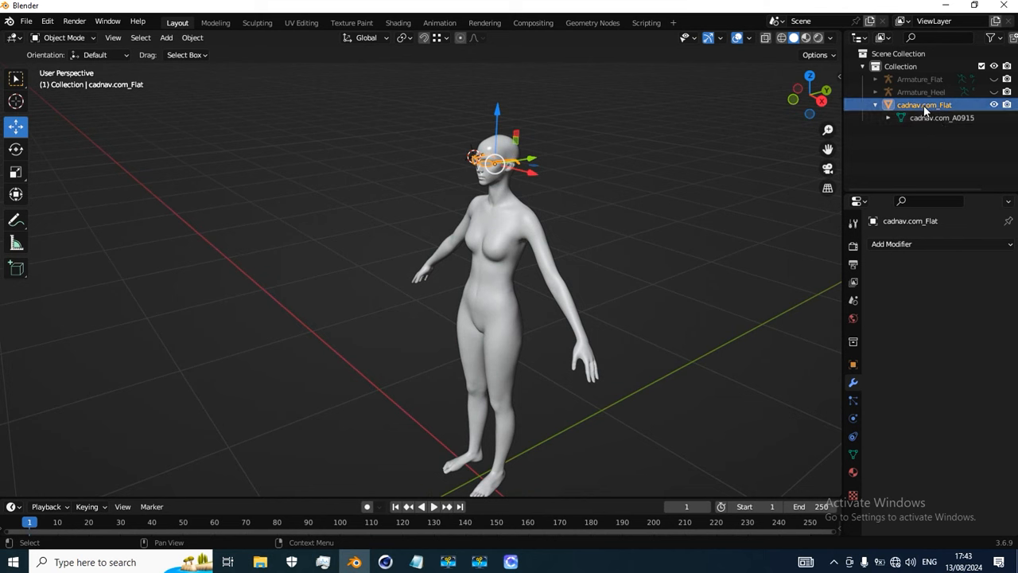
pyautogui.hotkey('shift', 'd')
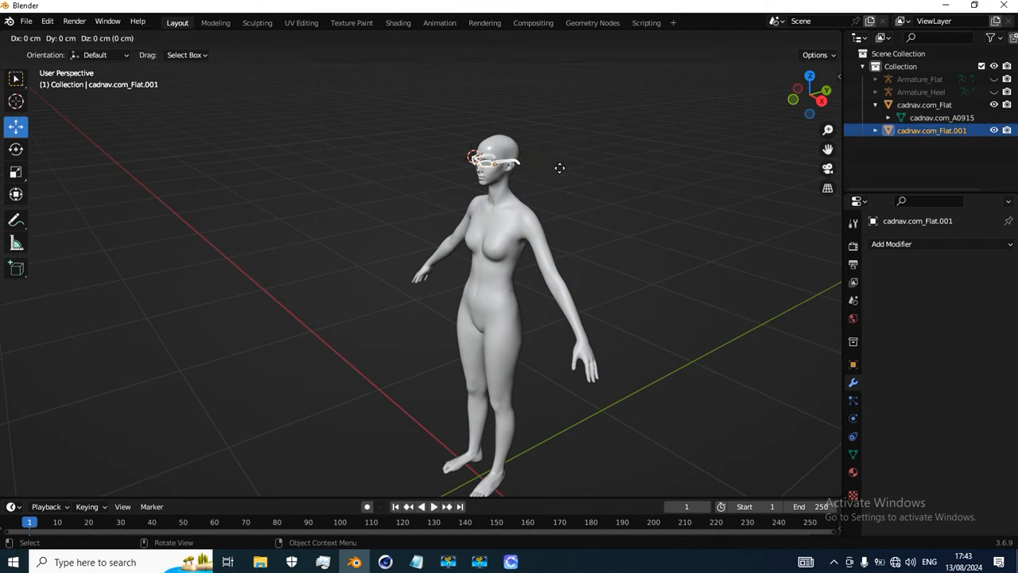
pyautogui.press('Escape')
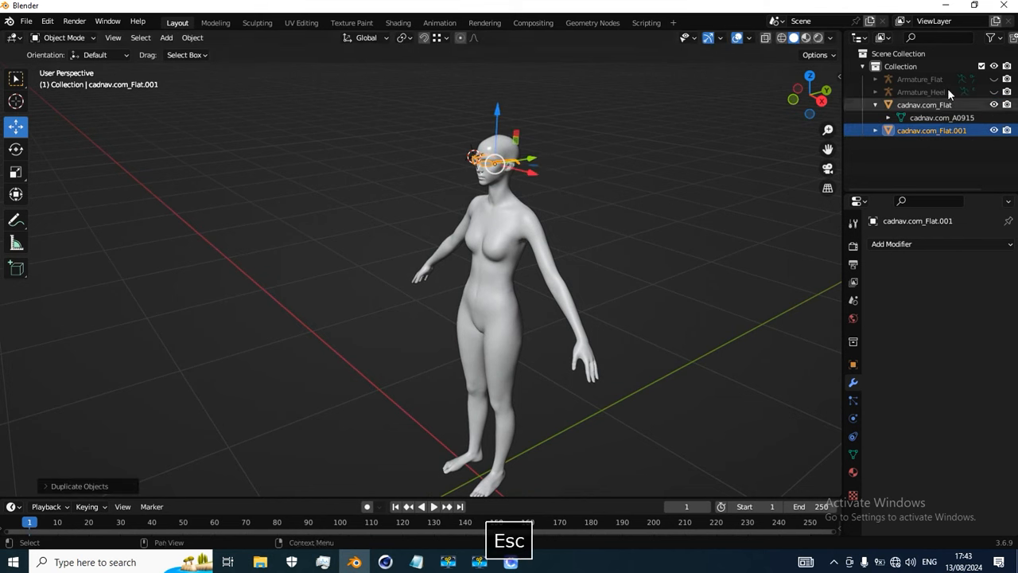
# Hide the Armature_Flat avatar and show the Armature_Heel avatar
pyautogui.click(994, 80)
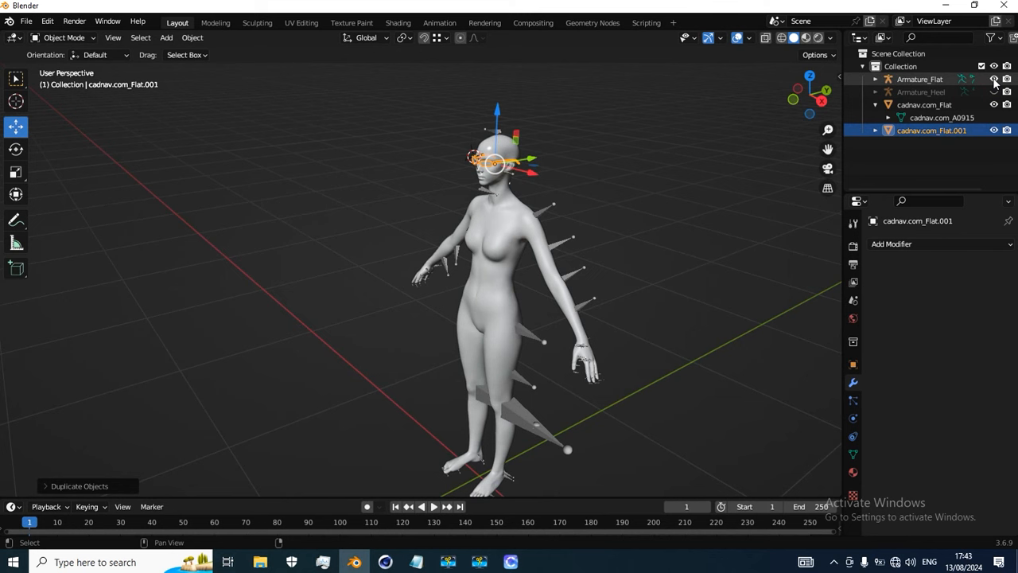
pyautogui.click(994, 80)
pyautogui.click(993, 92)
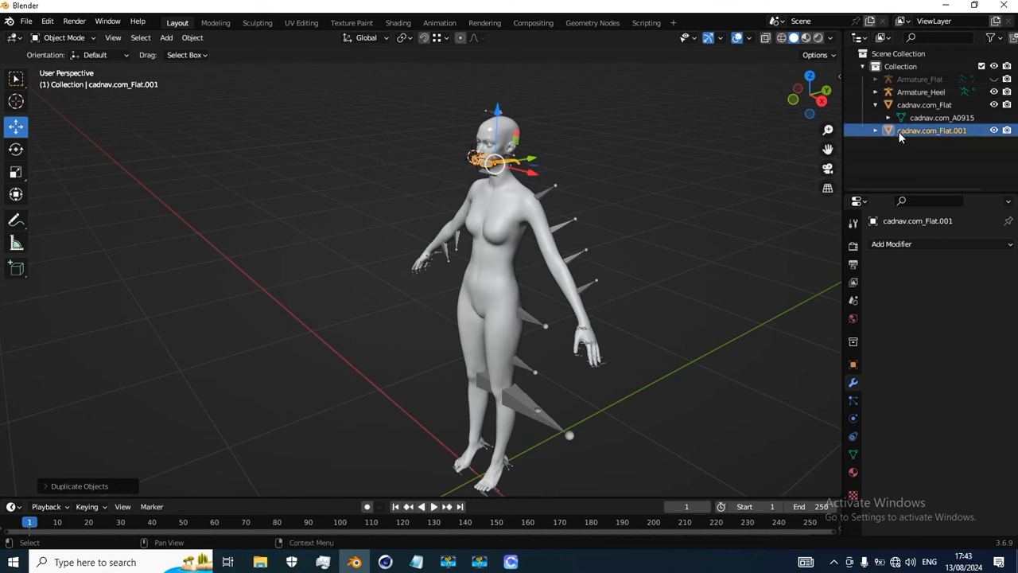
# Rename the duplicated glasses object as cadnav.com_Heel
pyautogui.doubleClick(954, 131)
pyautogui.moveTo(969, 130); pyautogui.dragTo(944, 129)
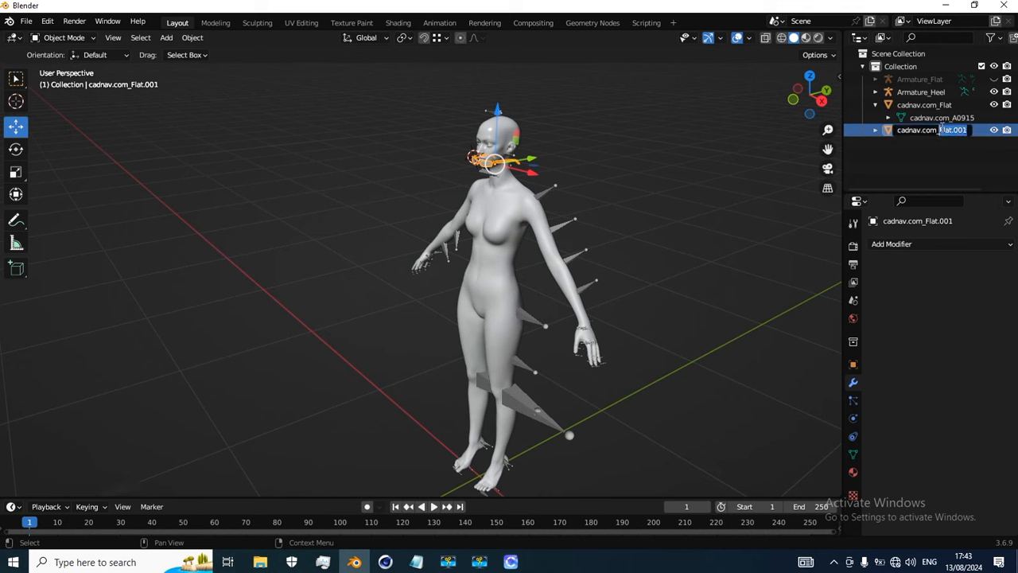
pyautogui.write('Heel')
pyautogui.press('Return')
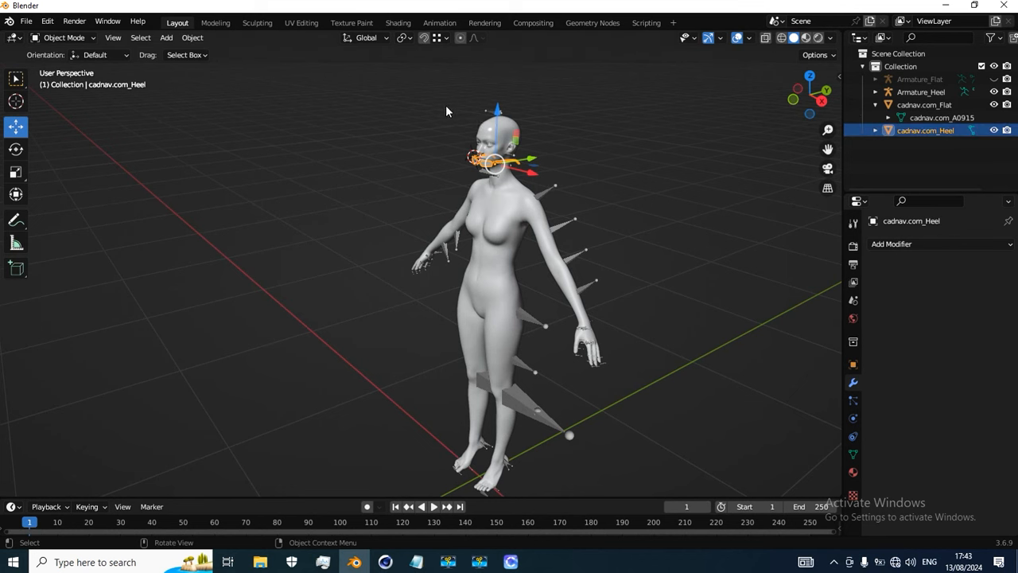
# Move the cadnav.com_Heel glasses straight up to the eye level of the heel avatar
pyautogui.scroll(3, 479, 120)
pyautogui.moveTo(572, 160); pyautogui.dragTo(529, 313, button='middle')
pyautogui.scroll(3, 530, 263)
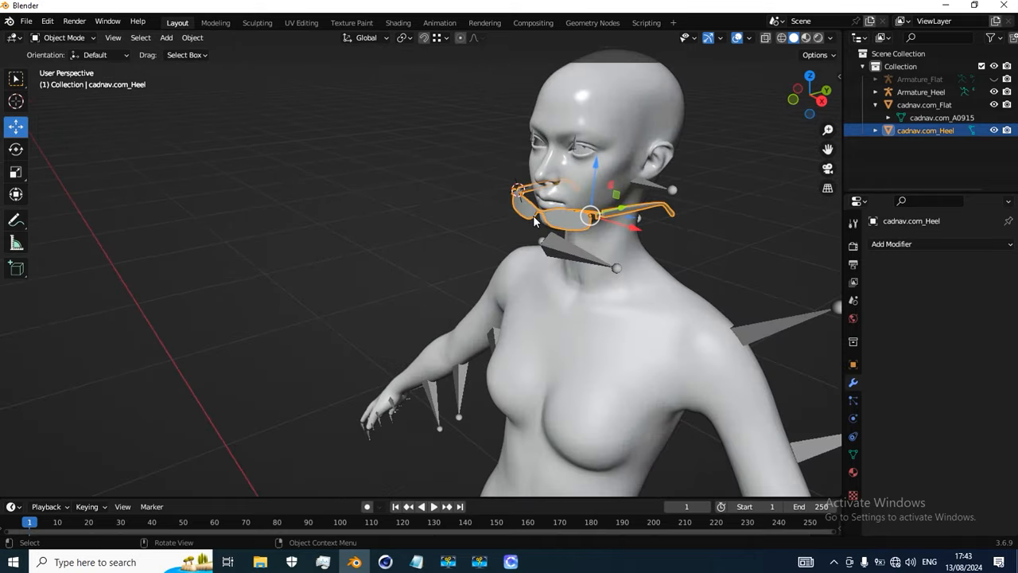
pyautogui.keyDown('shift'); pyautogui.moveTo(552, 196); pyautogui.dragTo(486, 227, button='middle'); pyautogui.keyUp('shift')
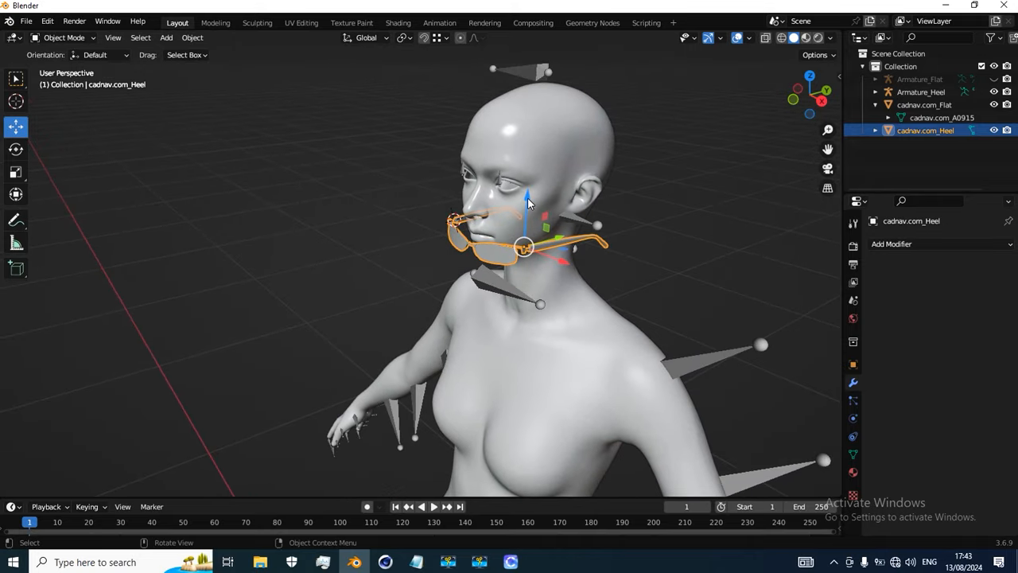
pyautogui.moveTo(528, 202); pyautogui.dragTo(535, 139)
pyautogui.moveTo(535, 144); pyautogui.dragTo(527, 193, button='middle')
pyautogui.scroll(2, 534, 155)
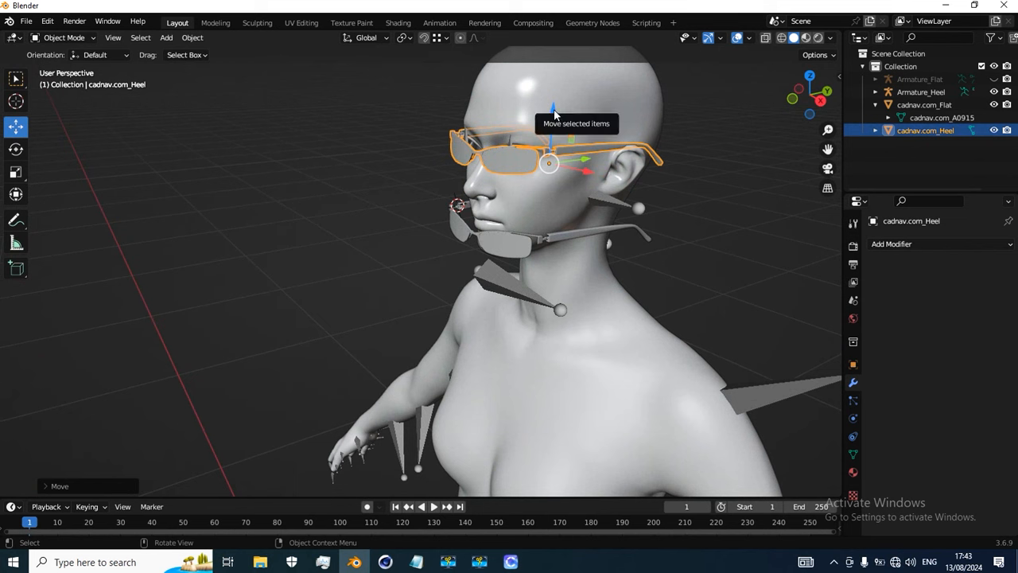
# Nudge the cadnav.com_Heel glasses slightly upward to refine their fit at the heel avatar's eyes
pyautogui.moveTo(554, 108); pyautogui.dragTo(553, 106)
pyautogui.scroll(-4, 549, 177)
pyautogui.moveTo(548, 222); pyautogui.dragTo(595, 227, button='middle')
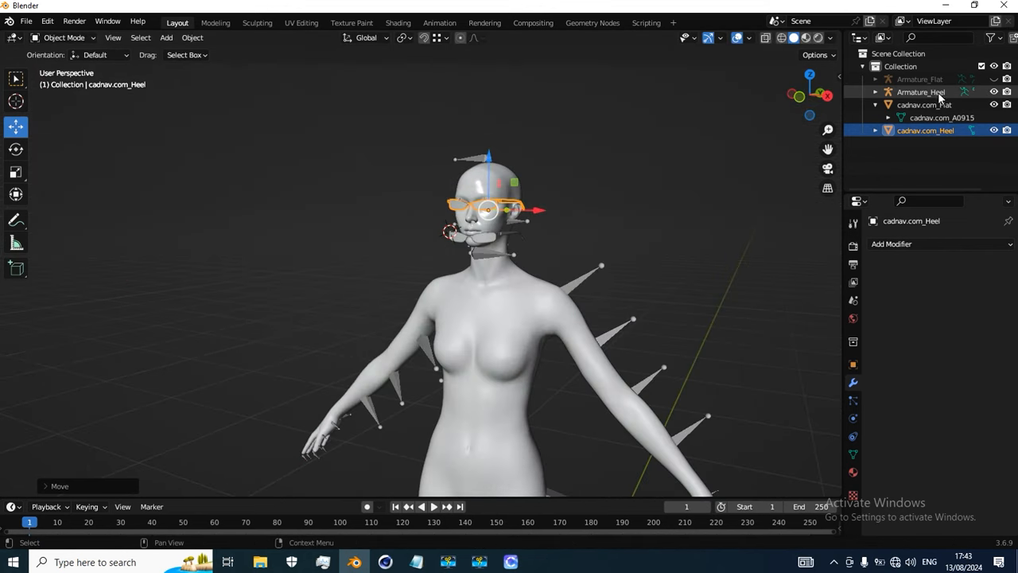
# Hide Armature_Heel together with its child body mesh so only the two pairs of glasses stay in view
pyautogui.click(994, 92)
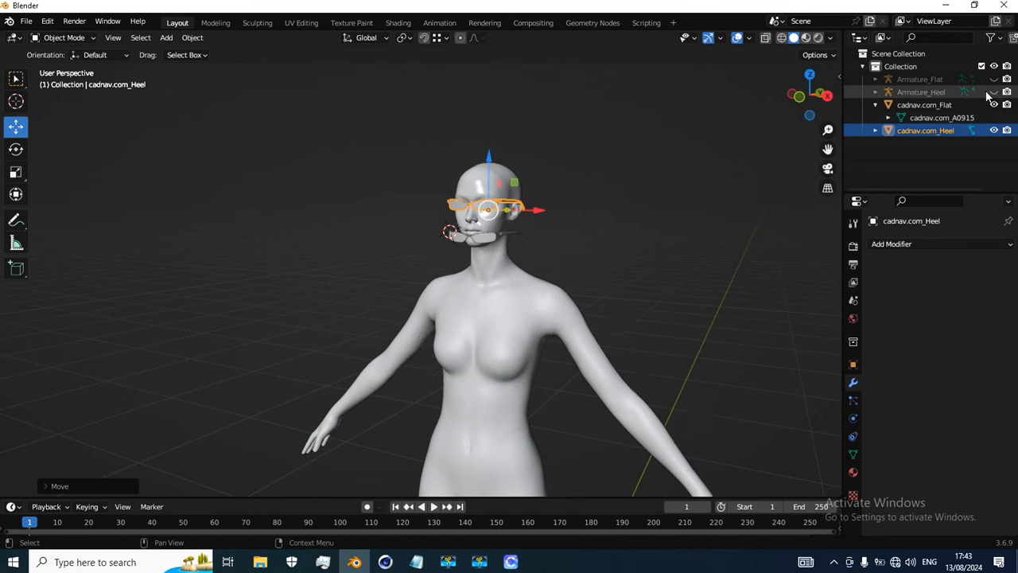
pyautogui.click(994, 93)
pyautogui.keyDown('shift'); pyautogui.click(994, 92); pyautogui.keyUp('shift')
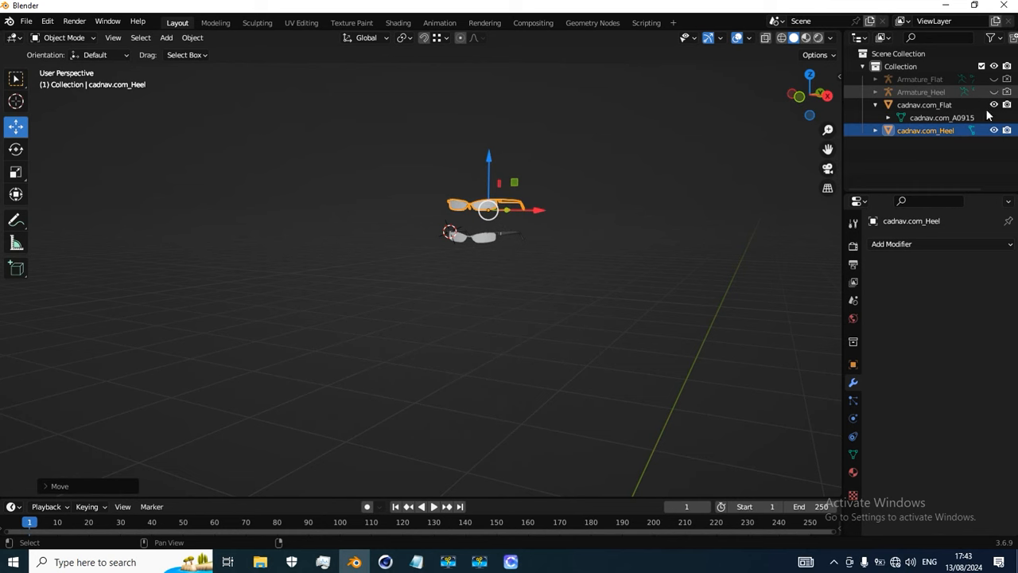
# Inspect the flat and heel glasses, selecting each in turn to compare their positions and individual origin points
pyautogui.scroll(-3, 496, 232)
pyautogui.moveTo(495, 234); pyautogui.dragTo(467, 257, button='middle')
pyautogui.scroll(7, 438, 266)
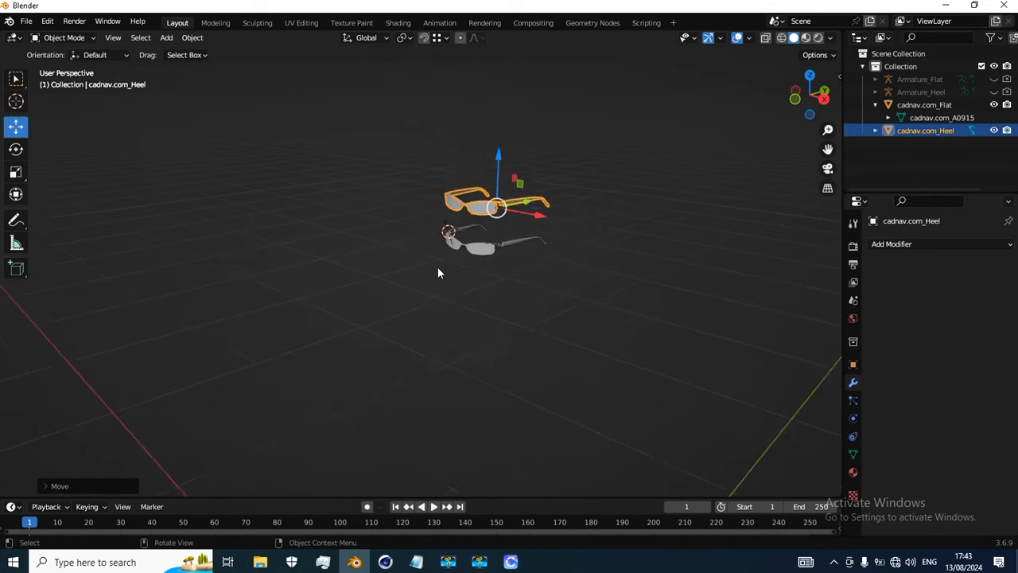
pyautogui.click(523, 232)
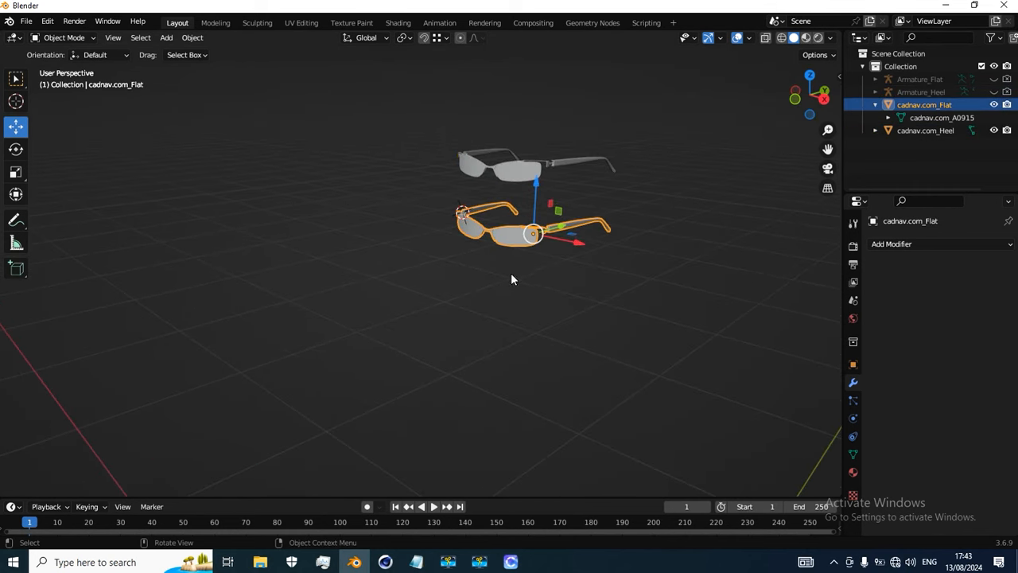
pyautogui.click(547, 170)
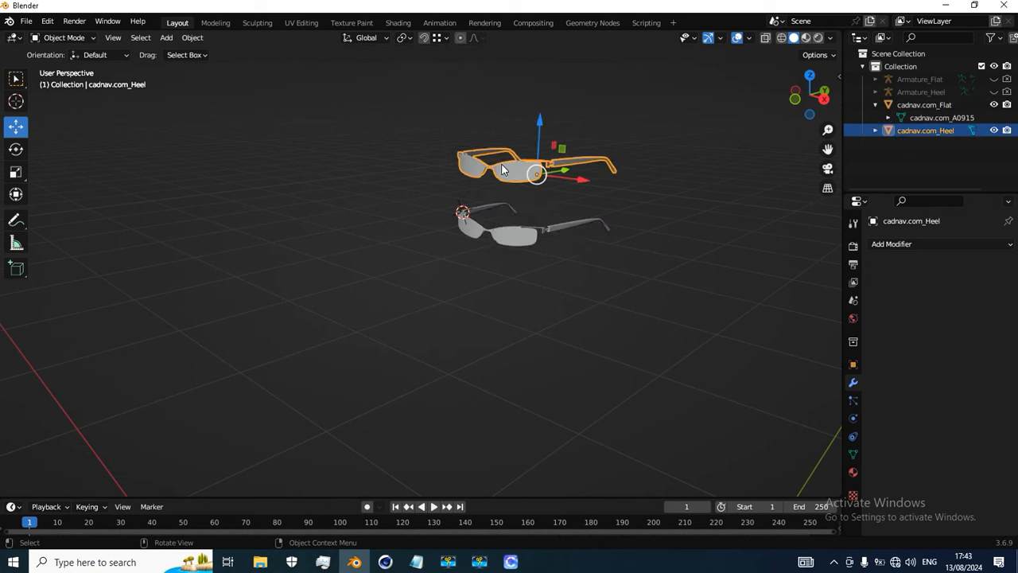
pyautogui.click(604, 223)
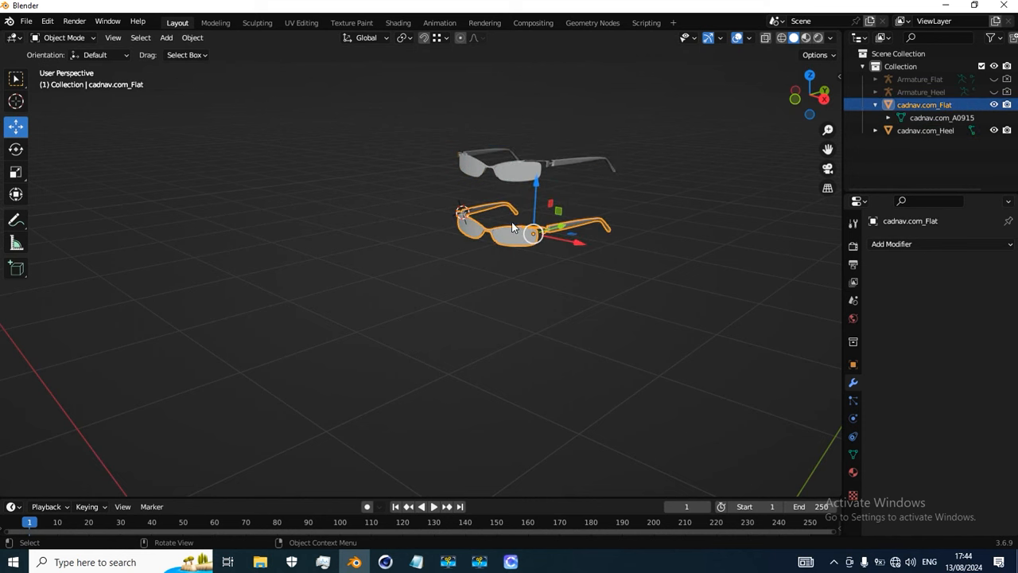
pyautogui.scroll(-5, 496, 279)
pyautogui.moveTo(497, 281); pyautogui.dragTo(510, 187, button='middle')
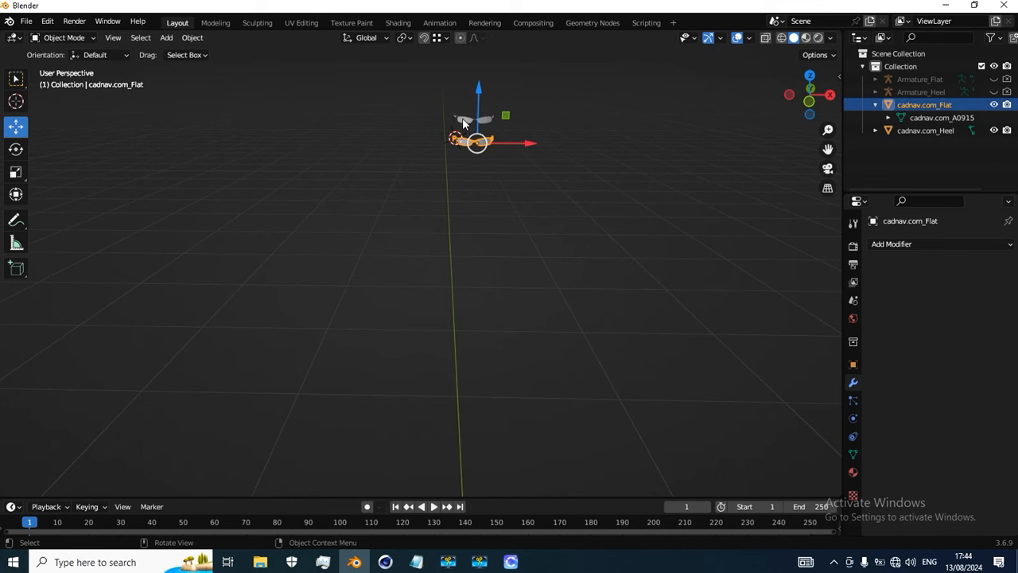
# Select the cadnav.com_Heel glasses and snap the 3D cursor to the world origin
pyautogui.click(463, 124)
pyautogui.moveTo(463, 123); pyautogui.dragTo(491, 229, button='middle')
pyautogui.scroll(3, 477, 209)
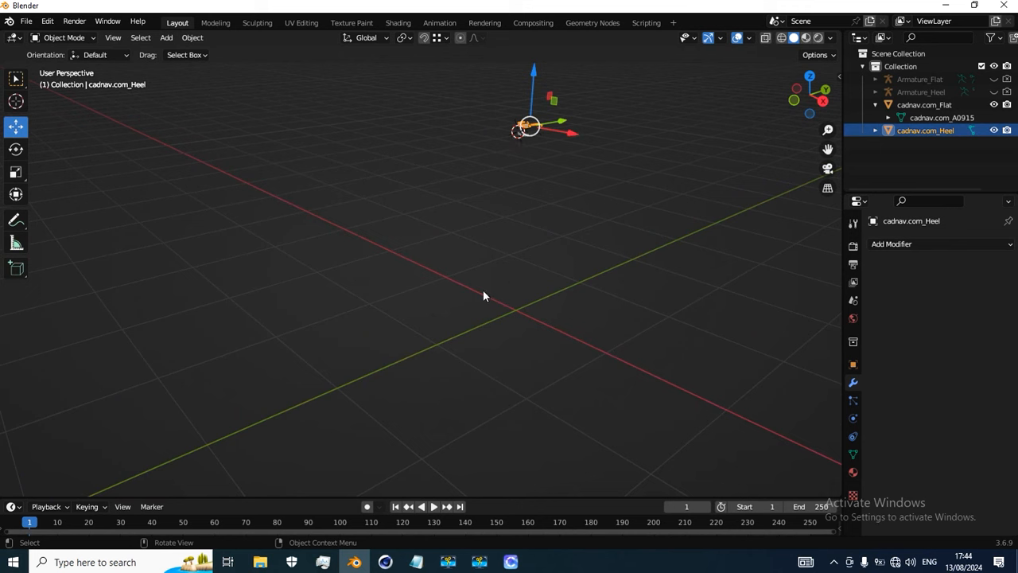
pyautogui.hotkey('shift', 's')
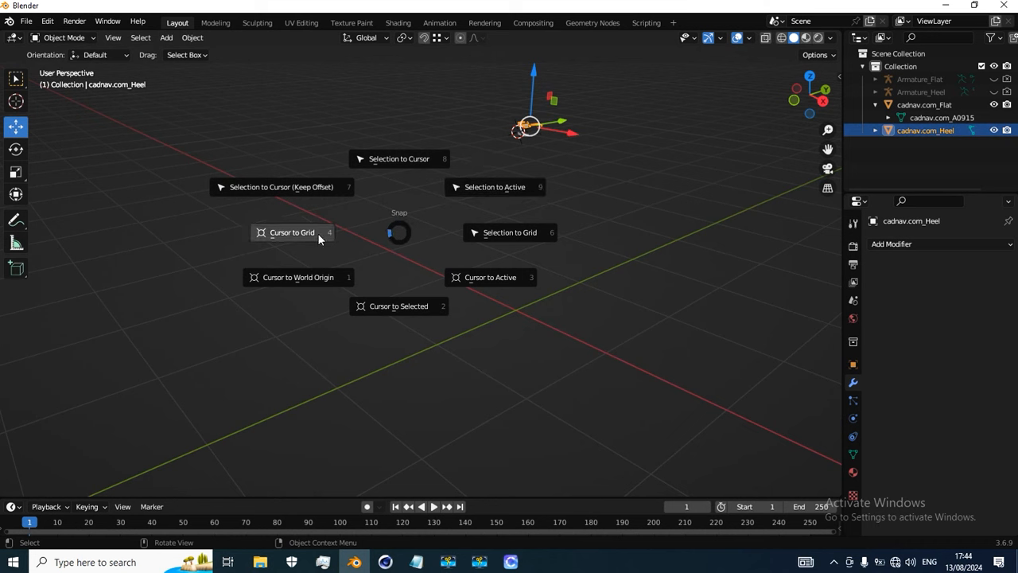
pyautogui.click(300, 277)
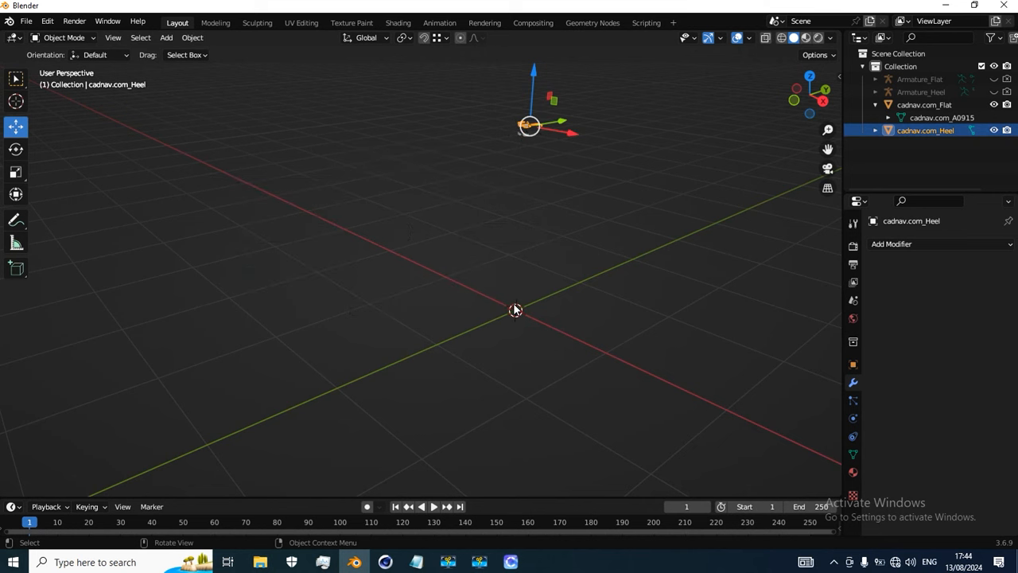
# Set the origin of the cadnav.com_Heel glasses to the 3D cursor
pyautogui.moveTo(553, 254); pyautogui.dragTo(523, 149, button='middle')
pyautogui.moveTo(538, 167); pyautogui.dragTo(507, 206, button='middle')
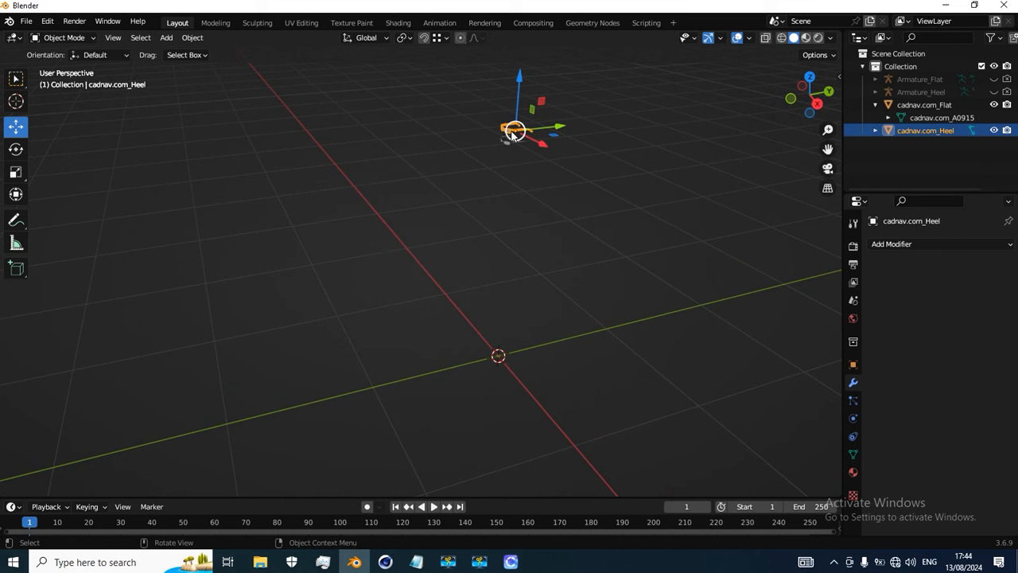
pyautogui.click(193, 38)
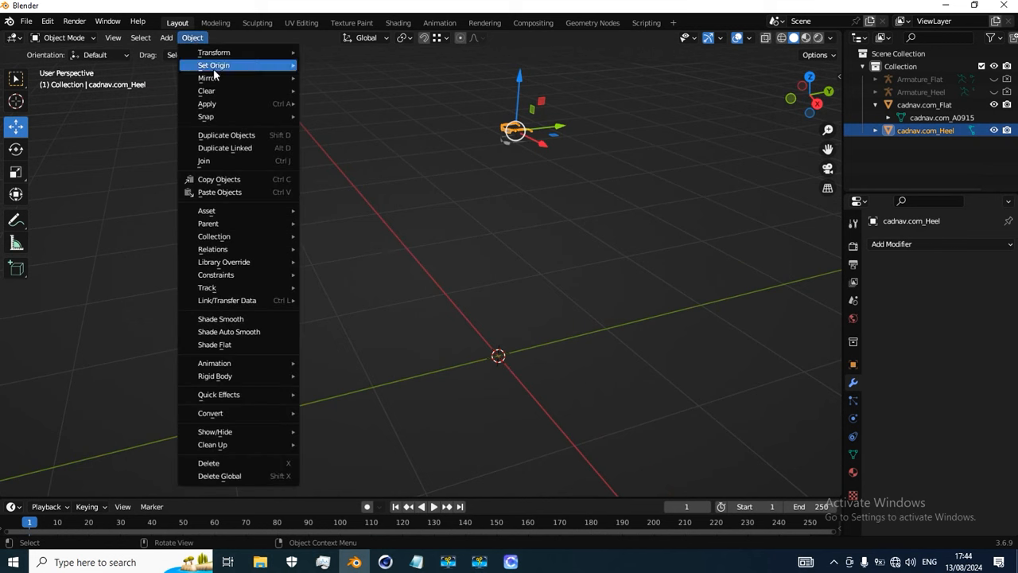
pyautogui.moveTo(213, 68)
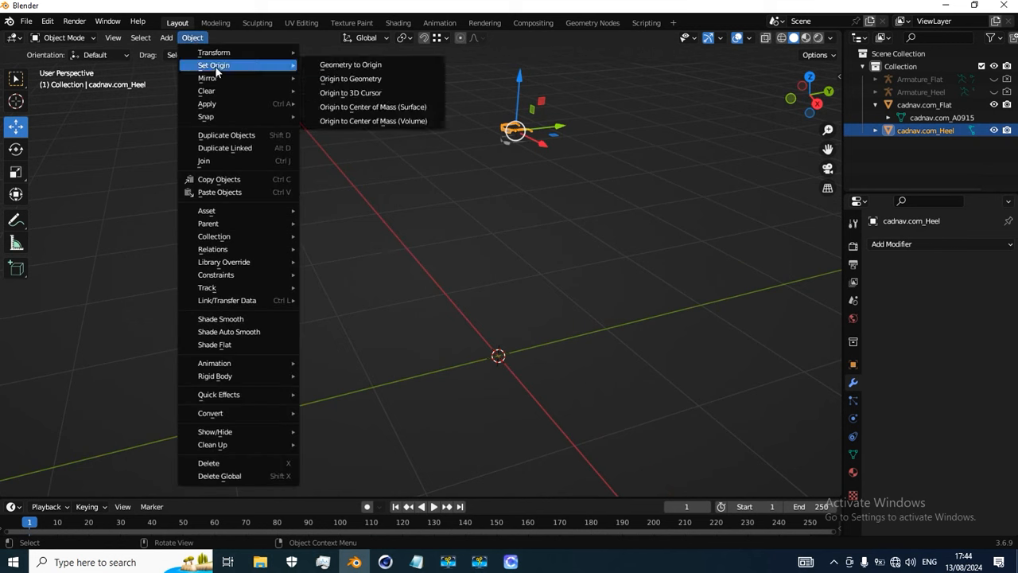
pyautogui.click(348, 93)
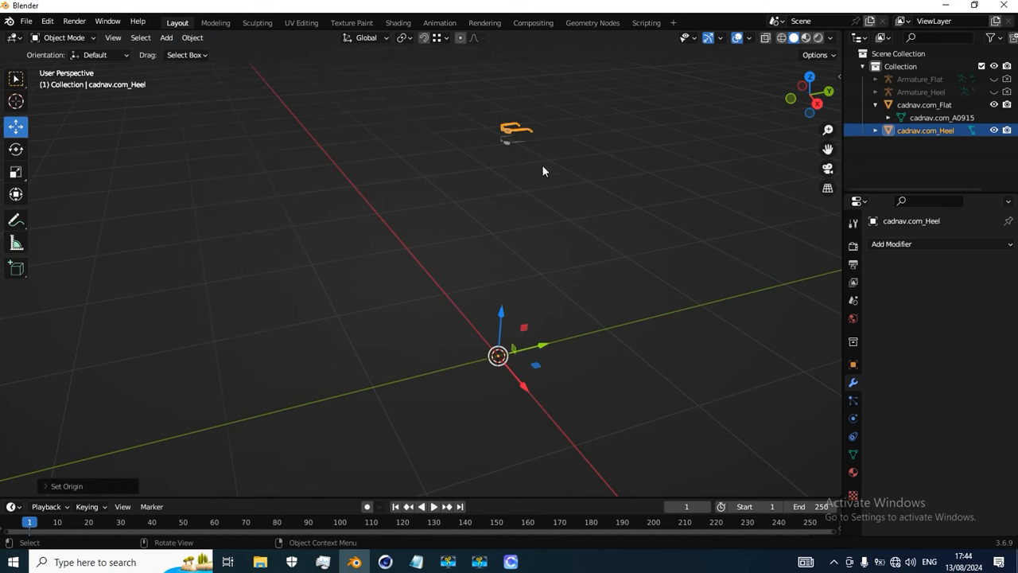
# Set the origin of the cadnav.com_Flat glasses to the 3D cursor as well
pyautogui.click(510, 147)
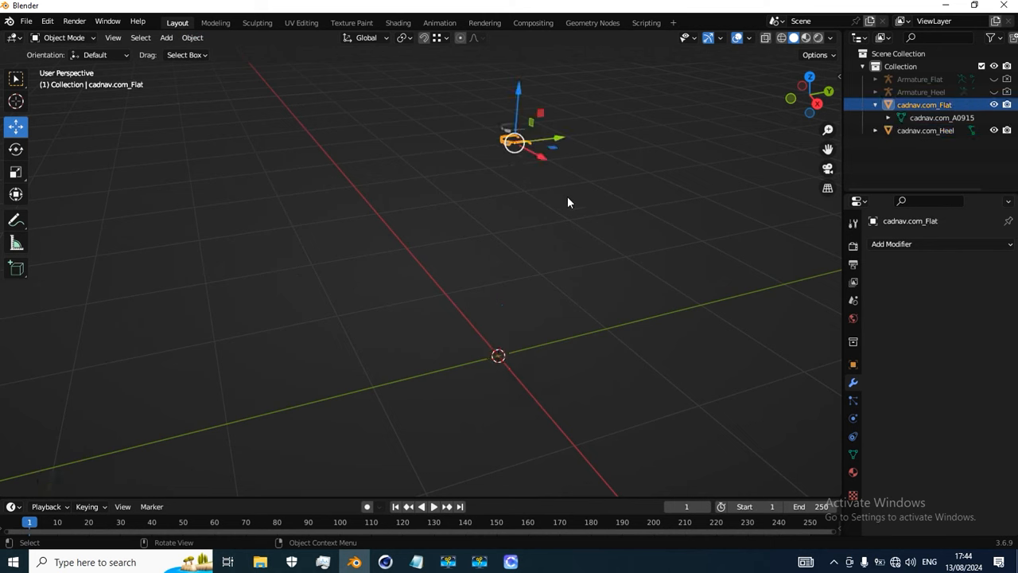
pyautogui.click(192, 39)
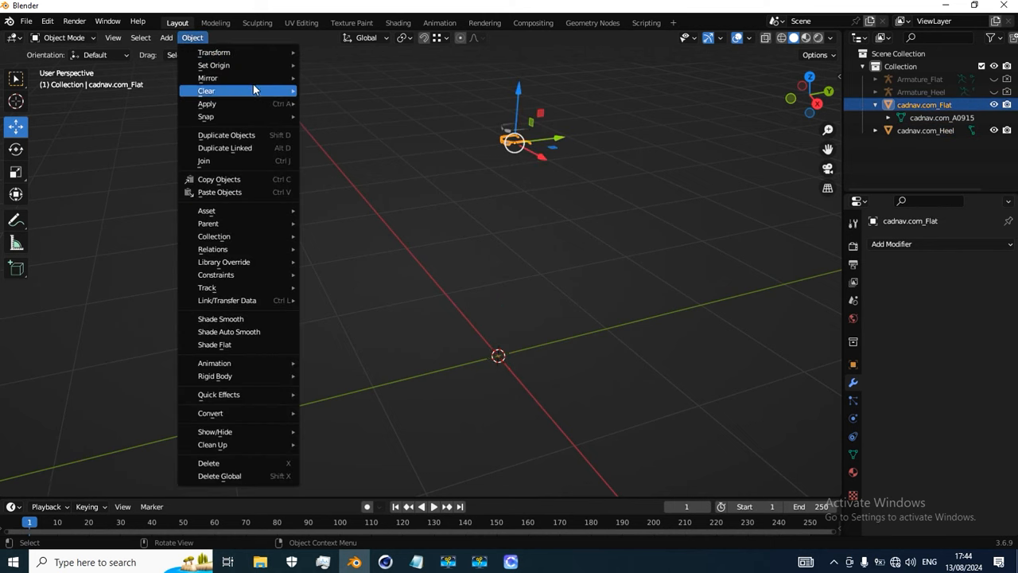
pyautogui.moveTo(263, 64)
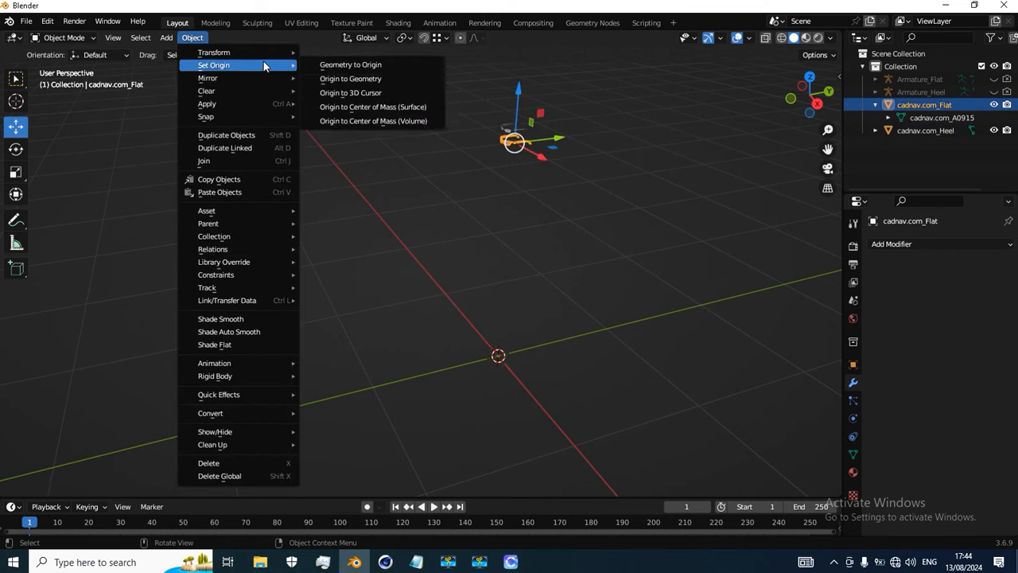
pyautogui.click(346, 94)
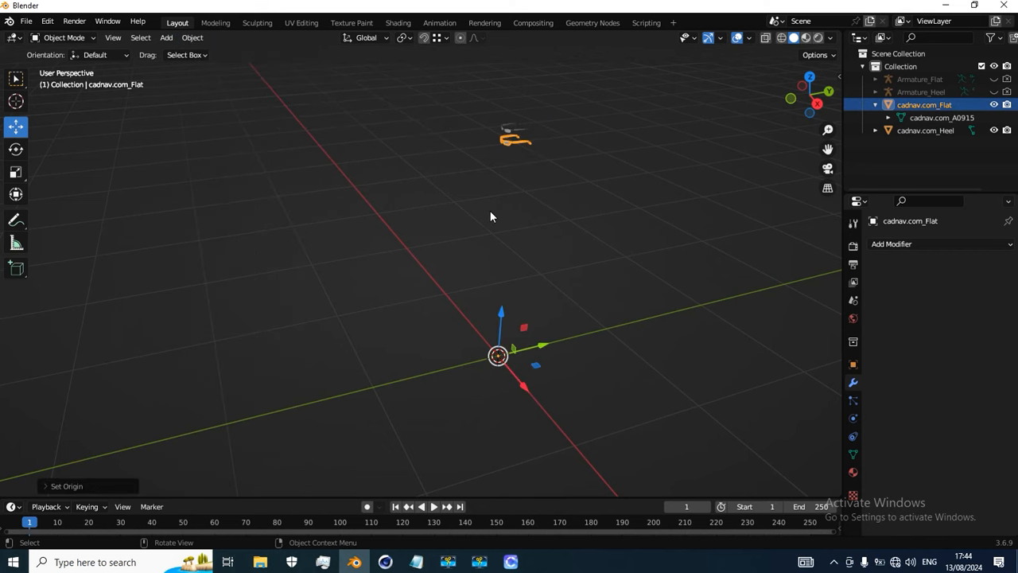
# Check the origin points of both glasses objects by selecting cadnav.com_Heel and cadnav.com_Flat in turn
pyautogui.click(912, 130)
pyautogui.moveTo(612, 294)
pyautogui.mouseDown(button='middle')
pyautogui.moveTo(600, 307)
pyautogui.moveTo(547, 307)
pyautogui.moveTo(564, 316)
pyautogui.moveTo(653, 306)
pyautogui.moveTo(584, 291)
pyautogui.moveTo(614, 300)
pyautogui.mouseUp(button='middle')
pyautogui.click(918, 104)
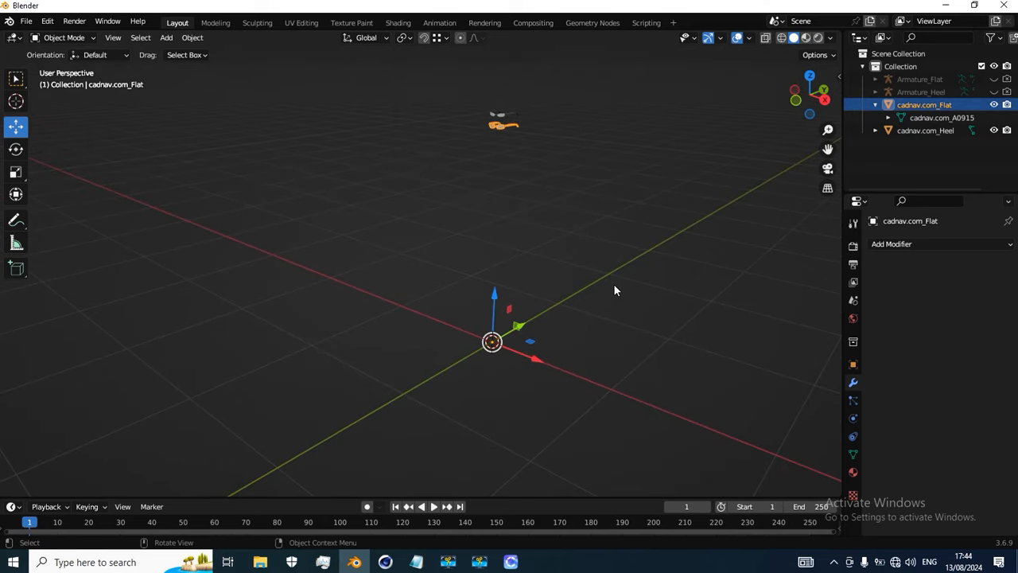
pyautogui.moveTo(534, 201); pyautogui.dragTo(563, 266, button='middle')
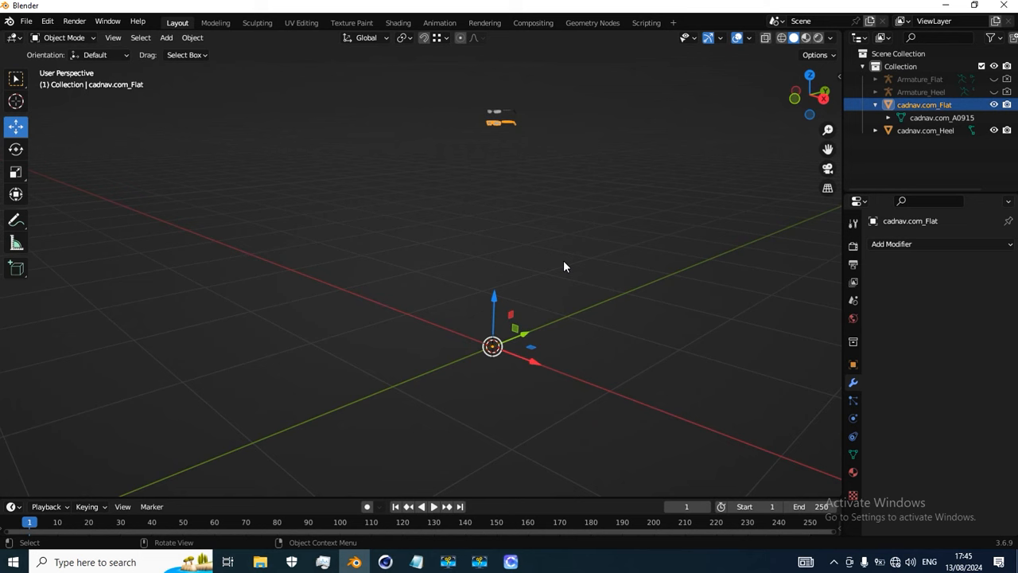
pyautogui.moveTo(539, 290); pyautogui.dragTo(526, 299, button='middle')
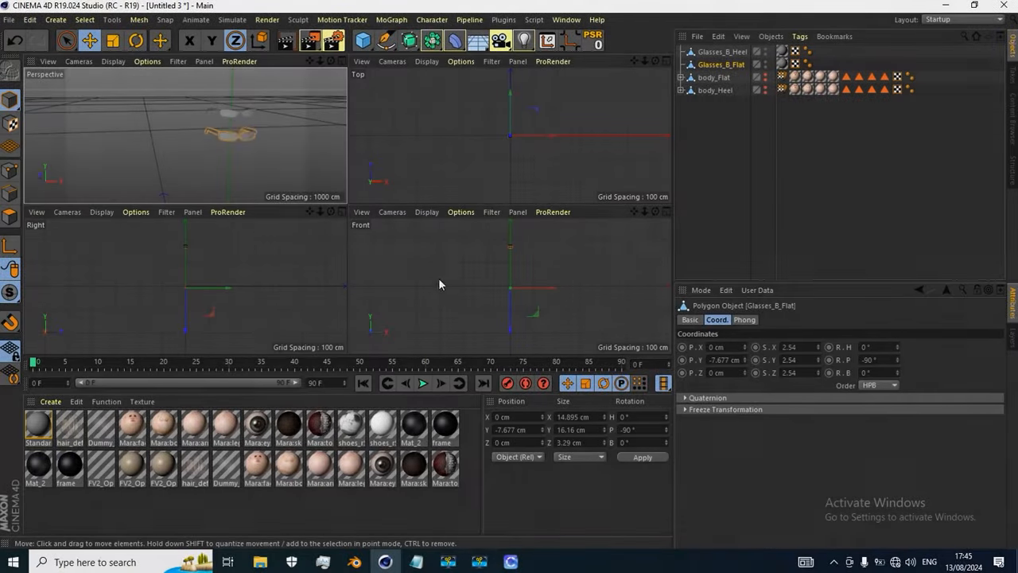
# In Cinema 4D, enlarge the perspective view and examine the lenses, frame and temples of Glasses_B_Flat from the front and side
pyautogui.middleClick(254, 143)
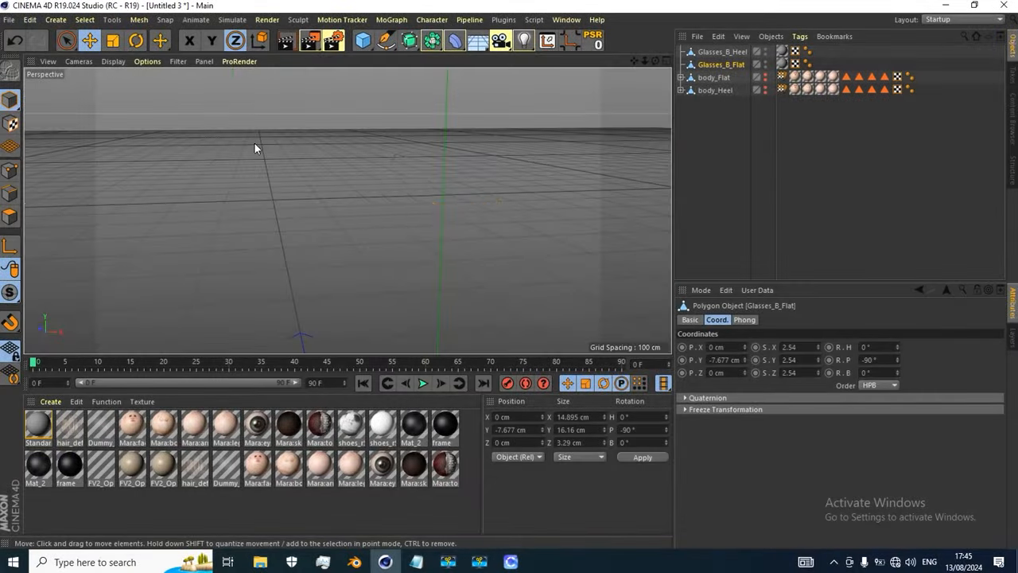
pyautogui.keyDown('alt'); pyautogui.moveTo(348, 210); pyautogui.dragTo(483, 208); pyautogui.keyUp('alt')
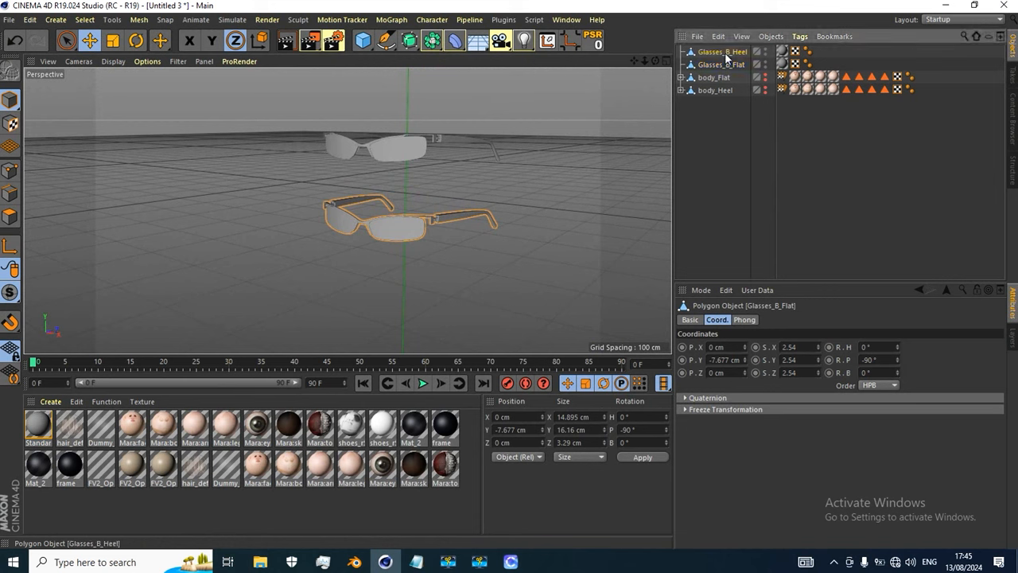
pyautogui.scroll(3, 426, 222)
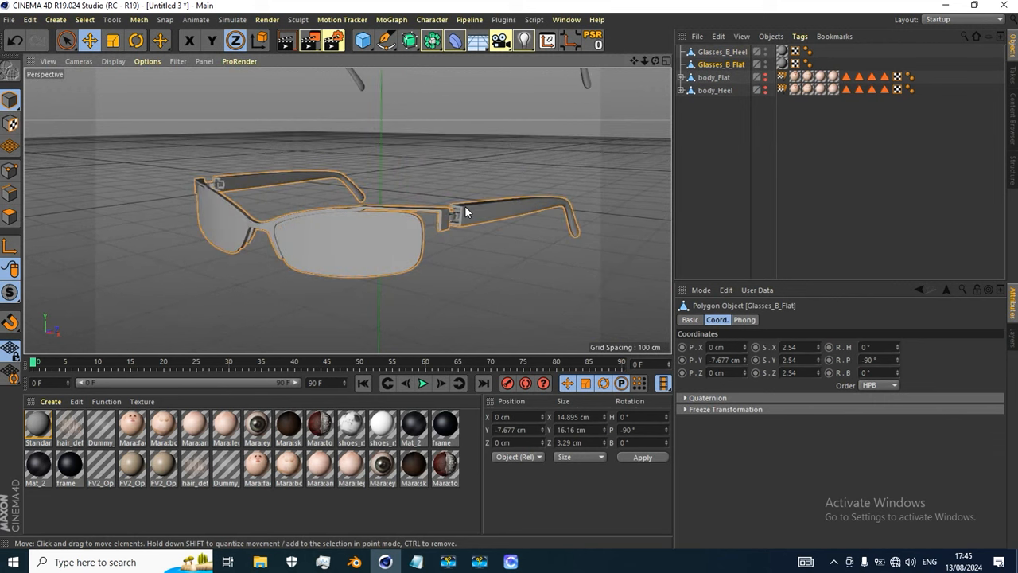
pyautogui.moveTo(451, 231)
pyautogui.keyDown('alt'); pyautogui.mouseDown()
pyautogui.moveTo(346, 234)
pyautogui.moveTo(420, 255)
pyautogui.moveTo(445, 216)
pyautogui.mouseUp(); pyautogui.keyUp('alt')
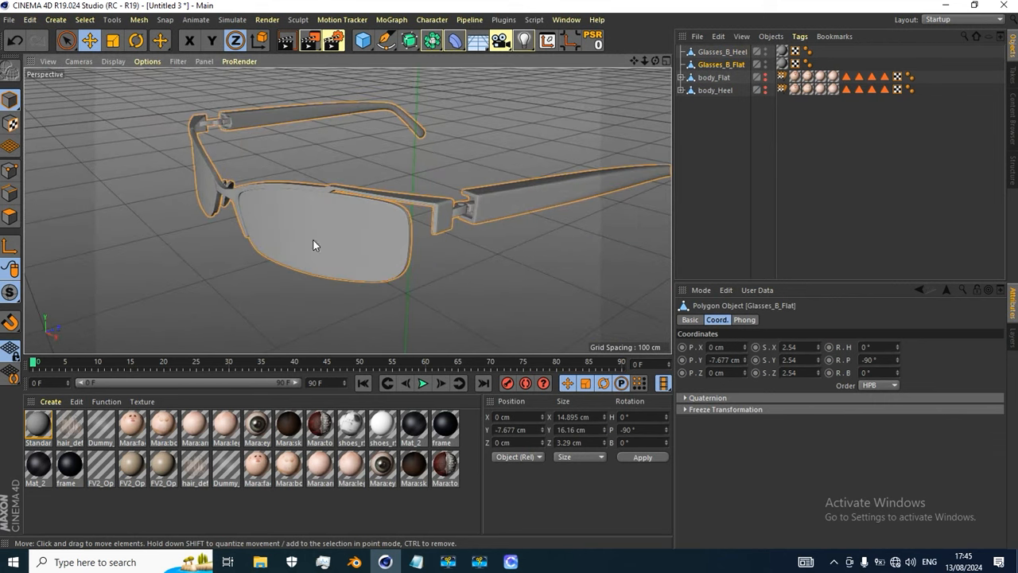
pyautogui.keyDown('alt'); pyautogui.moveTo(312, 245); pyautogui.dragTo(265, 208); pyautogui.keyUp('alt')
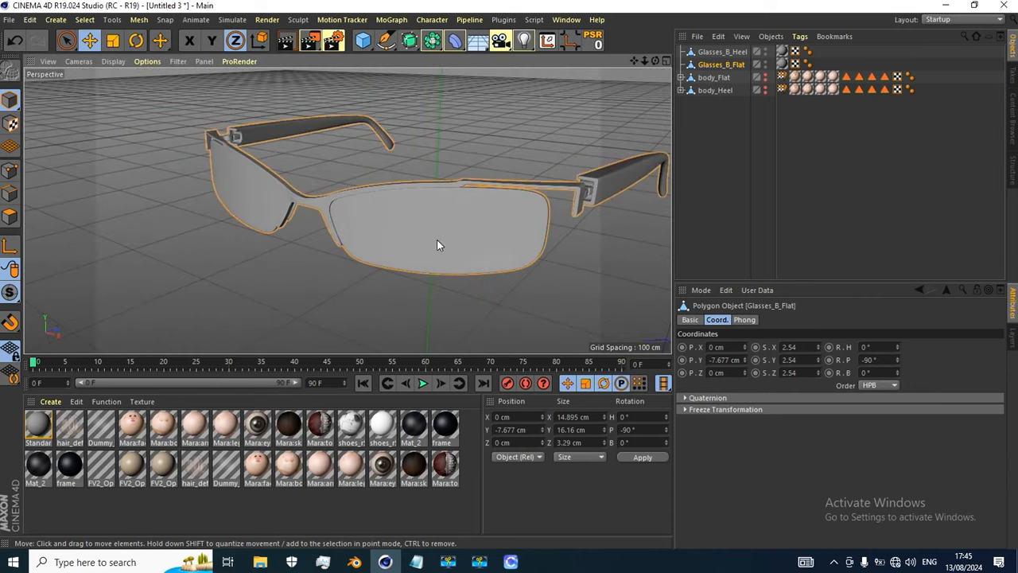
pyautogui.keyDown('alt'); pyautogui.moveTo(466, 246); pyautogui.dragTo(505, 273); pyautogui.keyUp('alt')
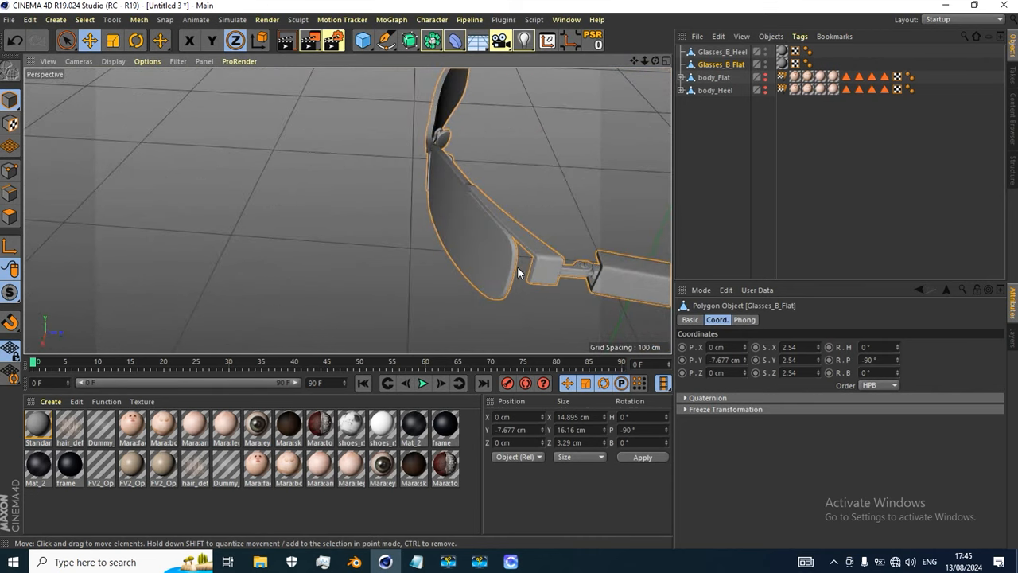
pyautogui.keyDown('alt'); pyautogui.moveTo(432, 113); pyautogui.dragTo(438, 210); pyautogui.keyUp('alt')
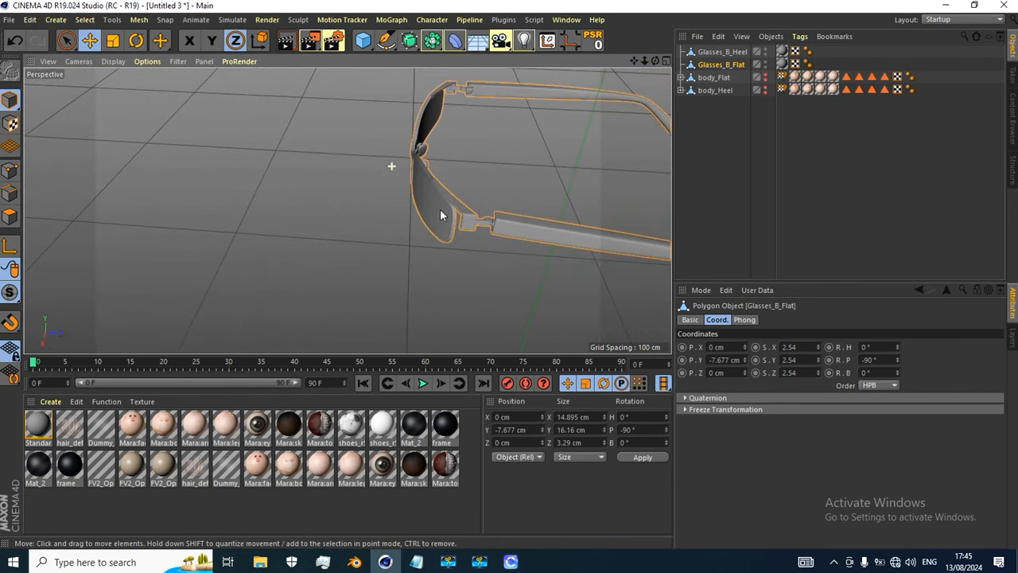
# Examine the nose pads and the rear of the lenses on Glasses_B_Flat up close
pyautogui.keyDown('alt'); pyautogui.moveTo(499, 251); pyautogui.dragTo(573, 183); pyautogui.keyUp('alt')
pyautogui.keyDown('alt'); pyautogui.moveTo(483, 192); pyautogui.dragTo(300, 191); pyautogui.keyUp('alt')
pyautogui.scroll(5, 537, 146)
pyautogui.scroll(4, 491, 182)
pyautogui.keyDown('alt'); pyautogui.moveTo(490, 183); pyautogui.dragTo(488, 165); pyautogui.keyUp('alt')
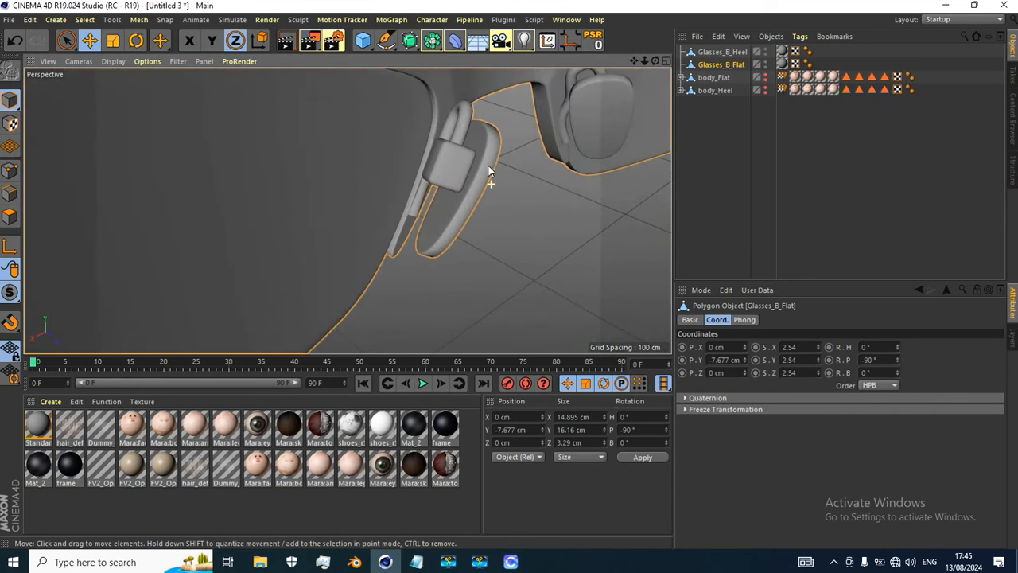
pyautogui.keyDown('alt'); pyautogui.moveTo(478, 210); pyautogui.dragTo(499, 135); pyautogui.keyUp('alt')
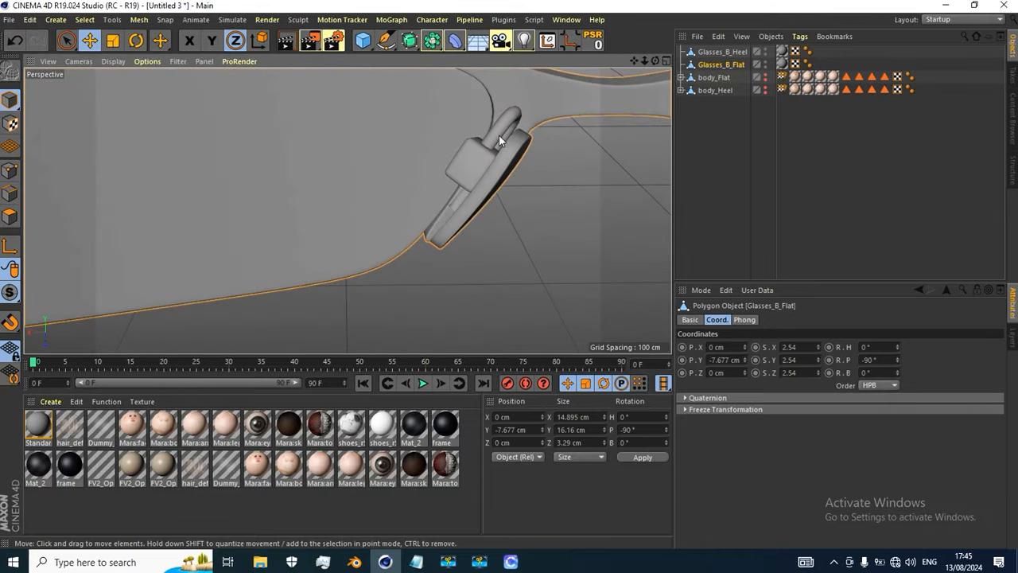
pyautogui.scroll(-8, 469, 179)
pyautogui.keyDown('alt'); pyautogui.moveTo(465, 189); pyautogui.dragTo(468, 169); pyautogui.keyUp('alt')
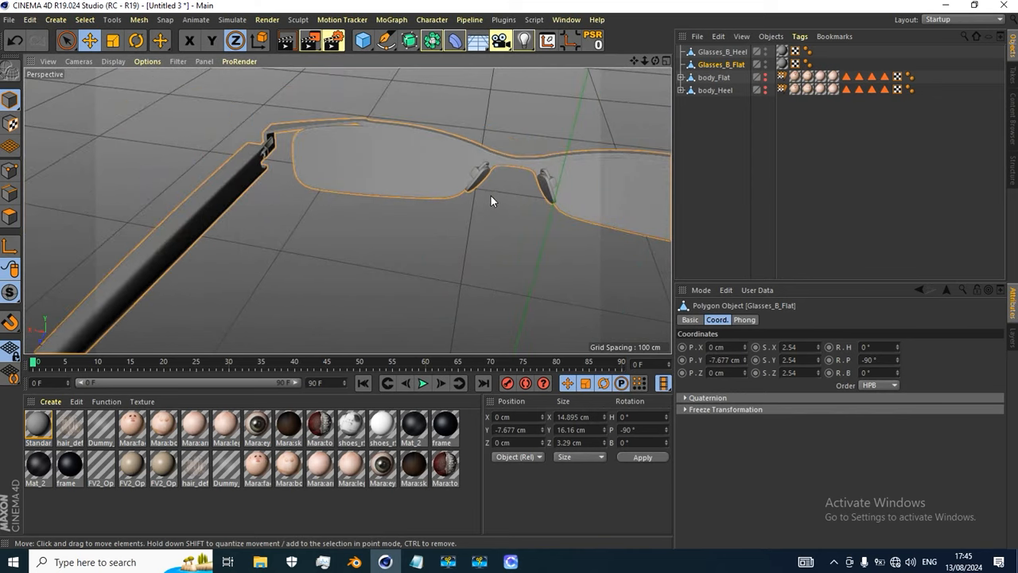
pyautogui.keyDown('alt'); pyautogui.moveTo(419, 228); pyautogui.dragTo(422, 203); pyautogui.keyUp('alt')
# Create a new material and name it Gold
pyautogui.doubleClick(42, 503)
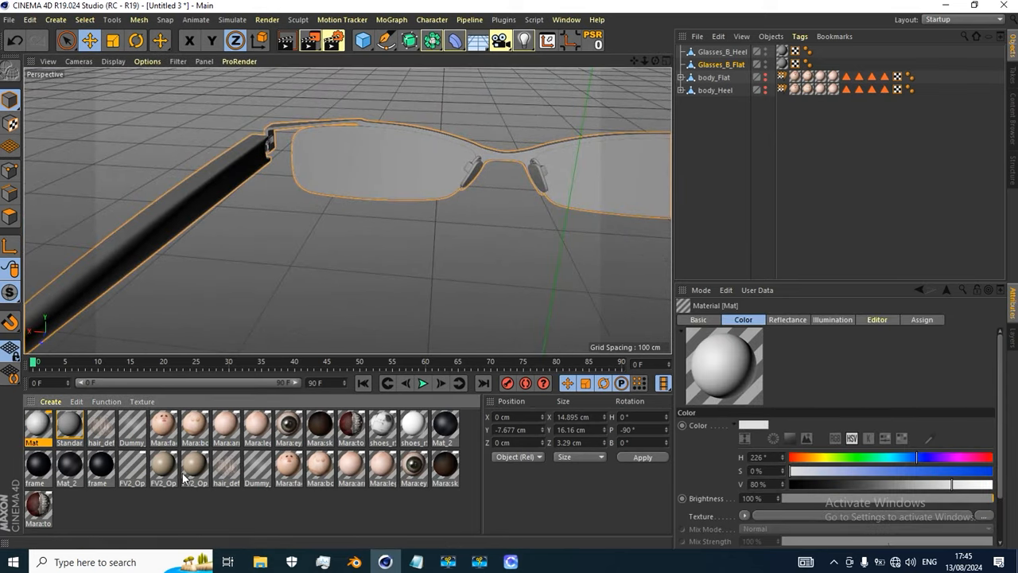
pyautogui.doubleClick(36, 442)
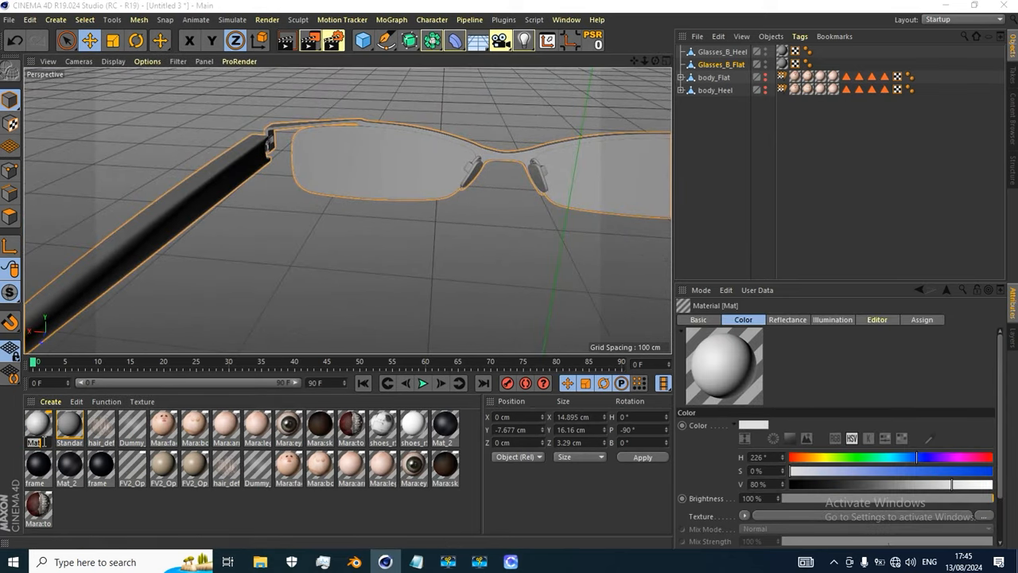
pyautogui.write('Gold')
pyautogui.press('Return')
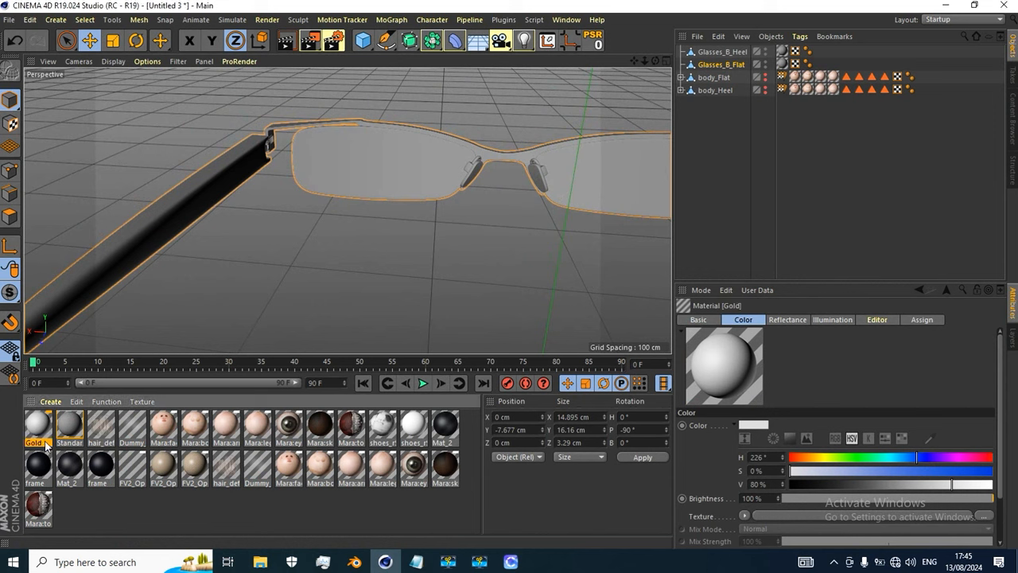
# Duplicate the Gold material twice and rename the copies Plastic and Glass
pyautogui.keyDown('ctrl'); pyautogui.moveTo(41, 431); pyautogui.dragTo(33, 429); pyautogui.keyUp('ctrl')
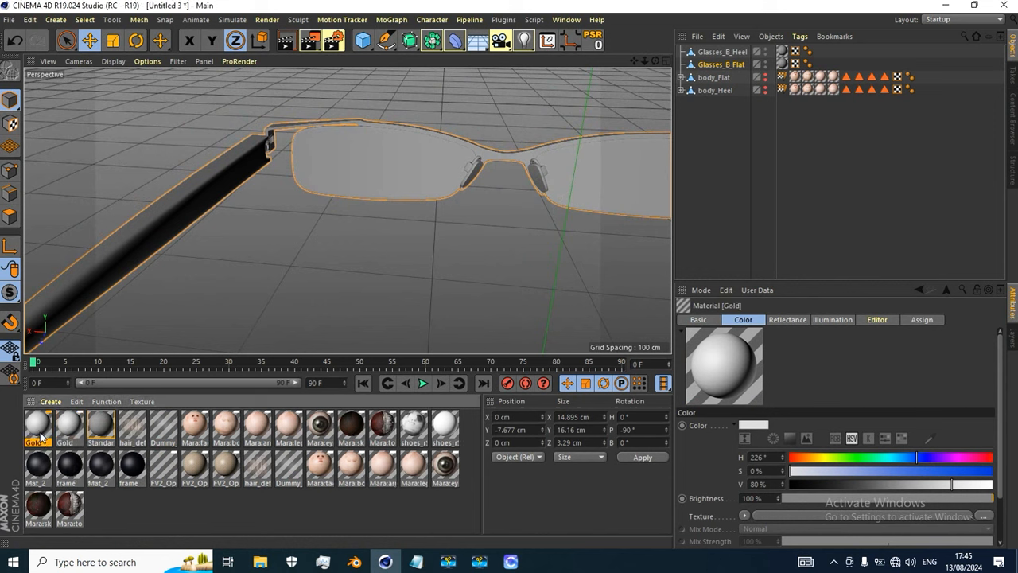
pyautogui.doubleClick(33, 442)
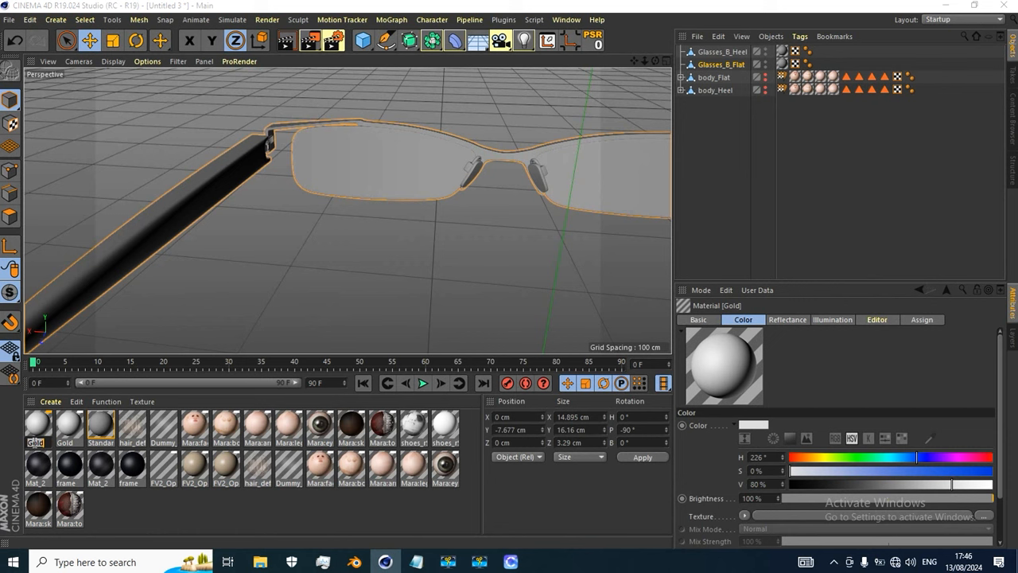
pyautogui.write('Plastic')
pyautogui.press('Return')
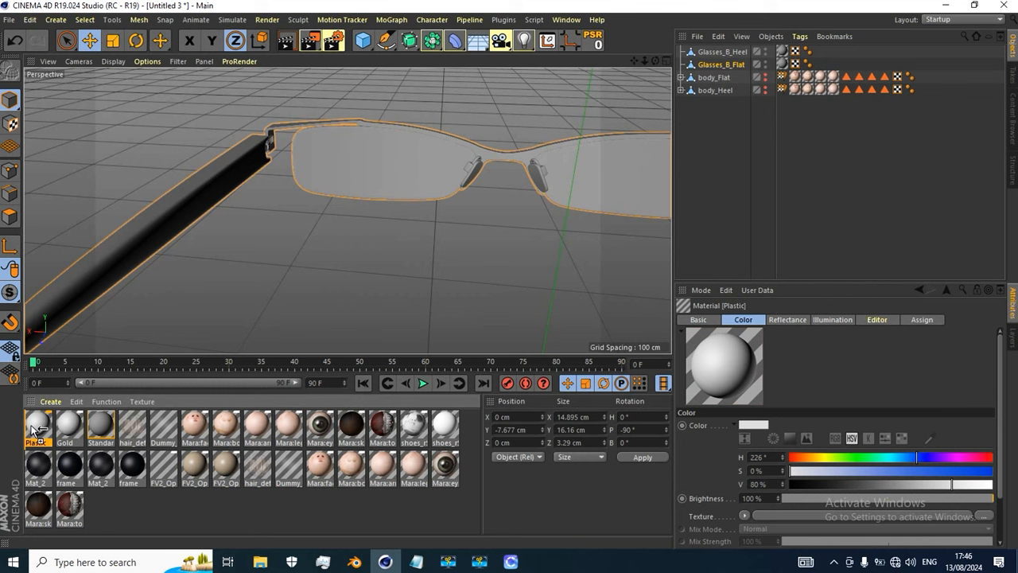
pyautogui.keyDown('ctrl'); pyautogui.moveTo(32, 430); pyautogui.dragTo(32, 432); pyautogui.keyUp('ctrl')
pyautogui.doubleClick(38, 442)
pyautogui.write('Glass')
pyautogui.press('Return')
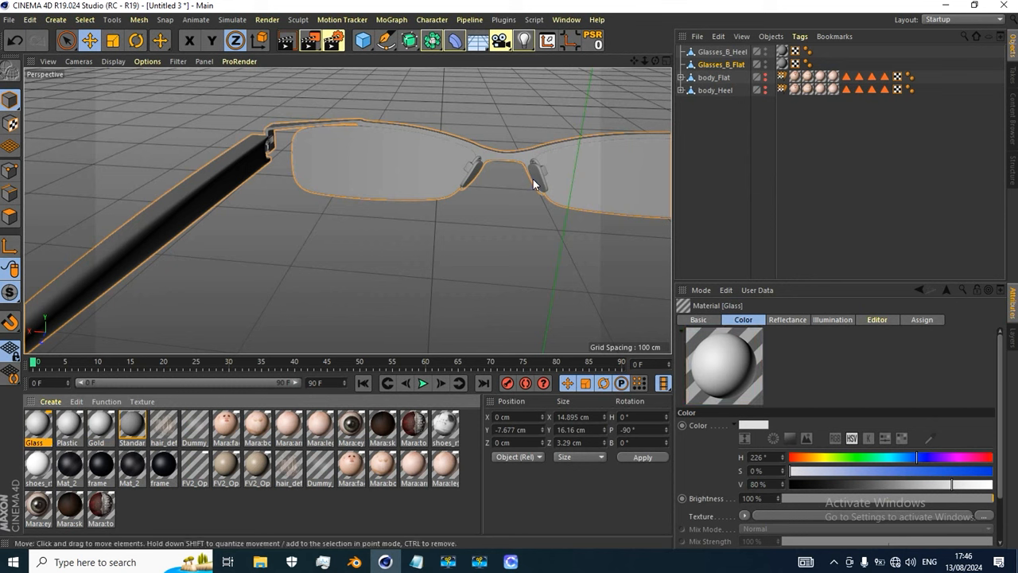
# Open the Gold material for editing and darken its base color to black with V at 0%
pyautogui.click(100, 427)
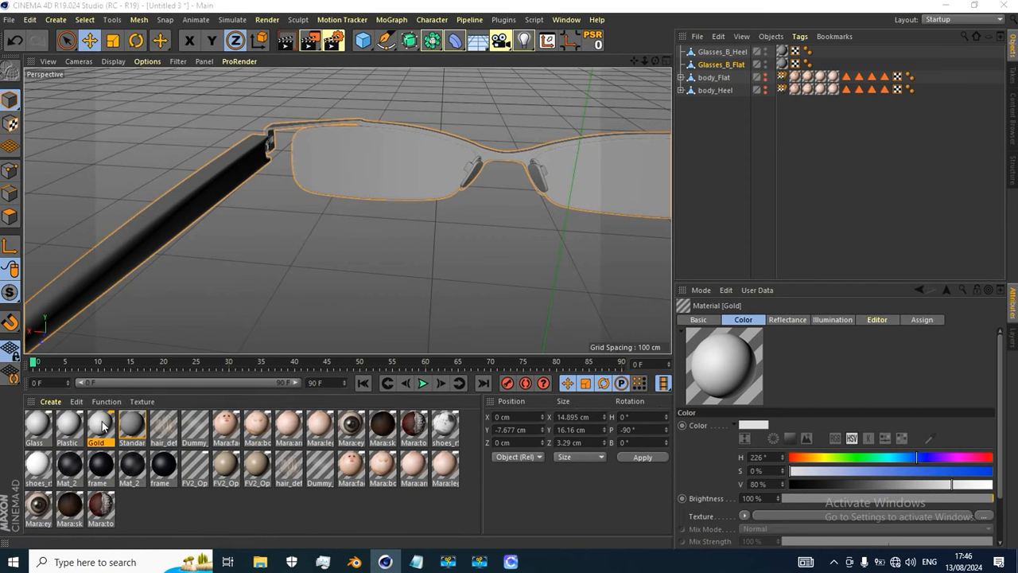
pyautogui.doubleClick(102, 427)
pyautogui.click(213, 220)
pyautogui.moveTo(497, 188); pyautogui.dragTo(388, 191)
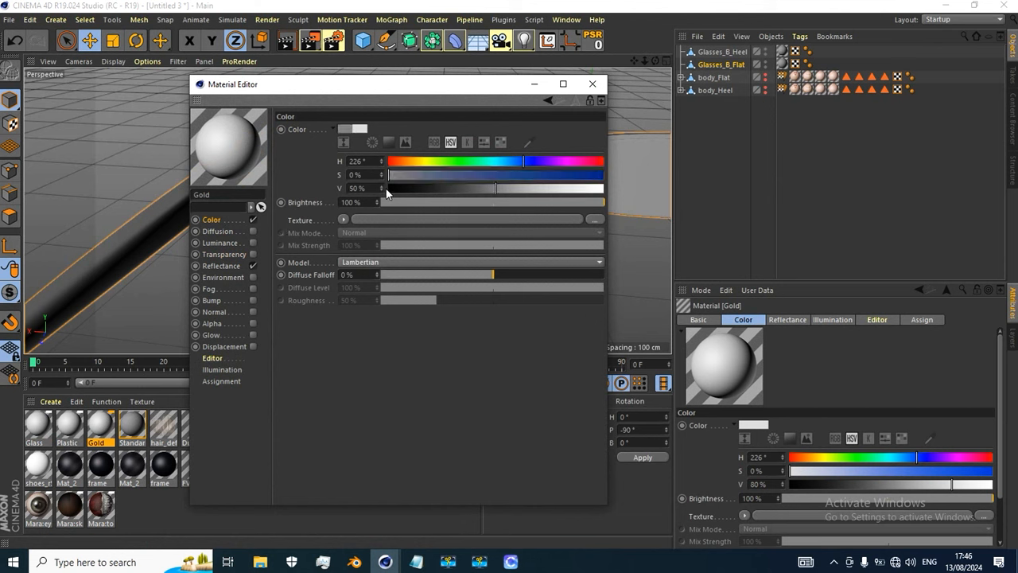
# Replace the Gold material's default specular layer with a GGX reflectance layer
pyautogui.click(224, 266)
pyautogui.click(338, 157)
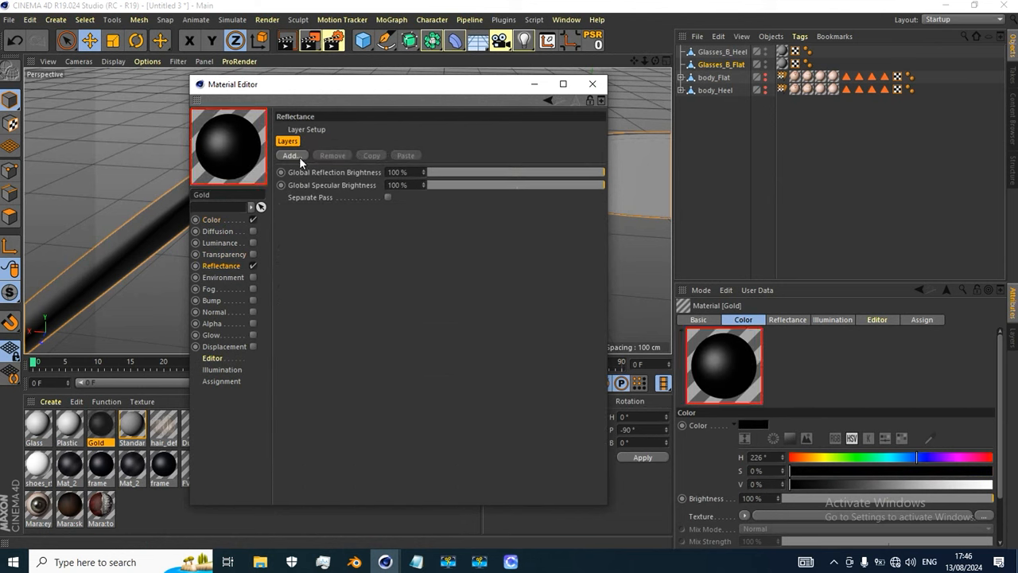
pyautogui.click(293, 155)
pyautogui.click(347, 174)
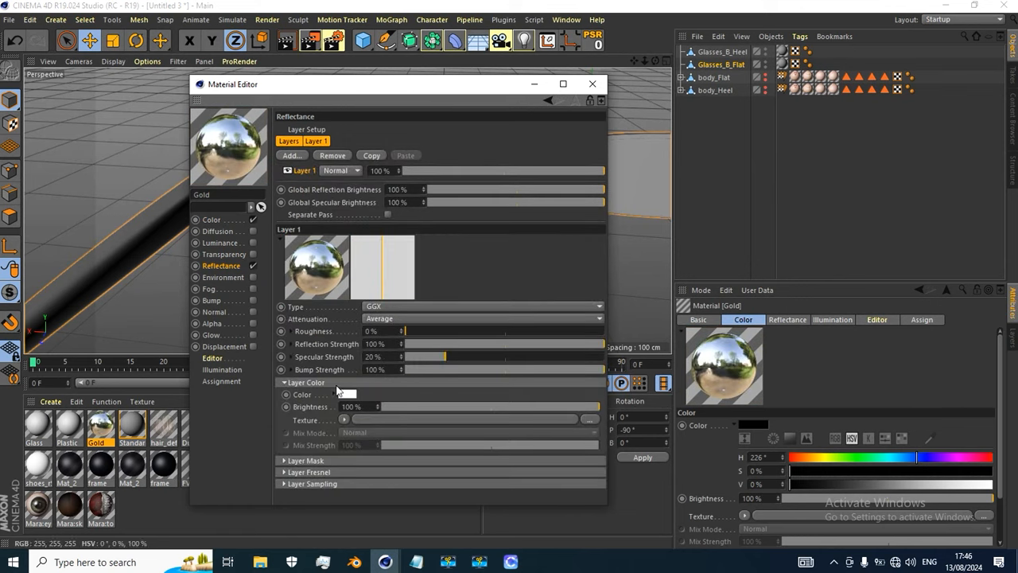
# Set the Gold reflectance layer's Fresnel to Conductor with the Gold preset and its roughness to 14%
pyautogui.click(296, 472)
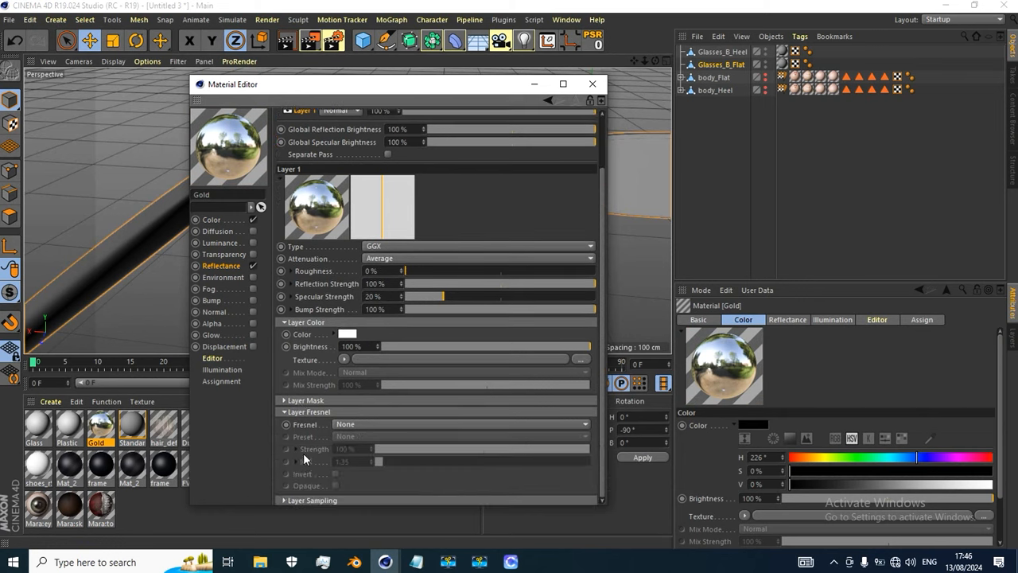
pyautogui.click(347, 426)
pyautogui.click(344, 458)
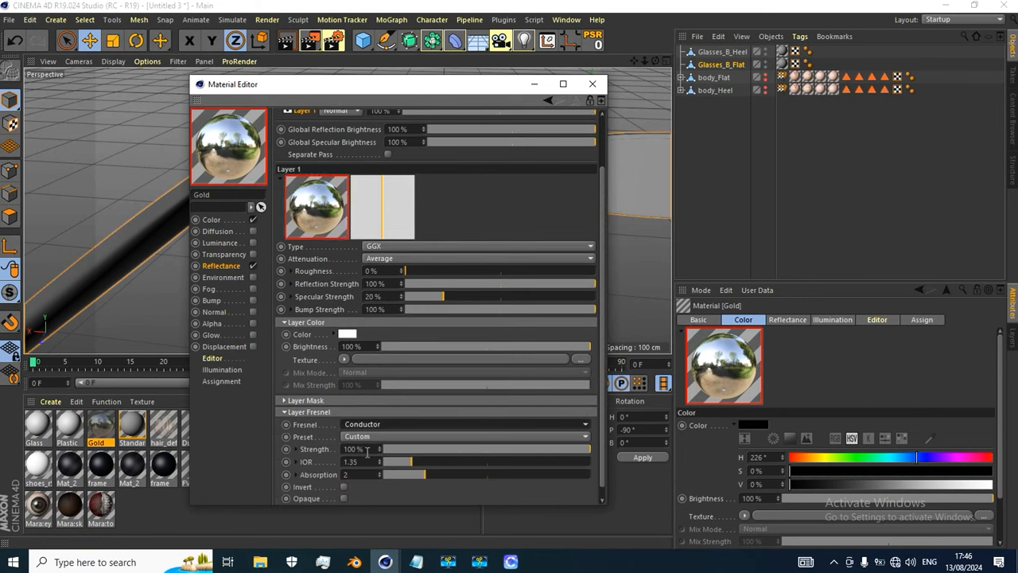
pyautogui.click(358, 436)
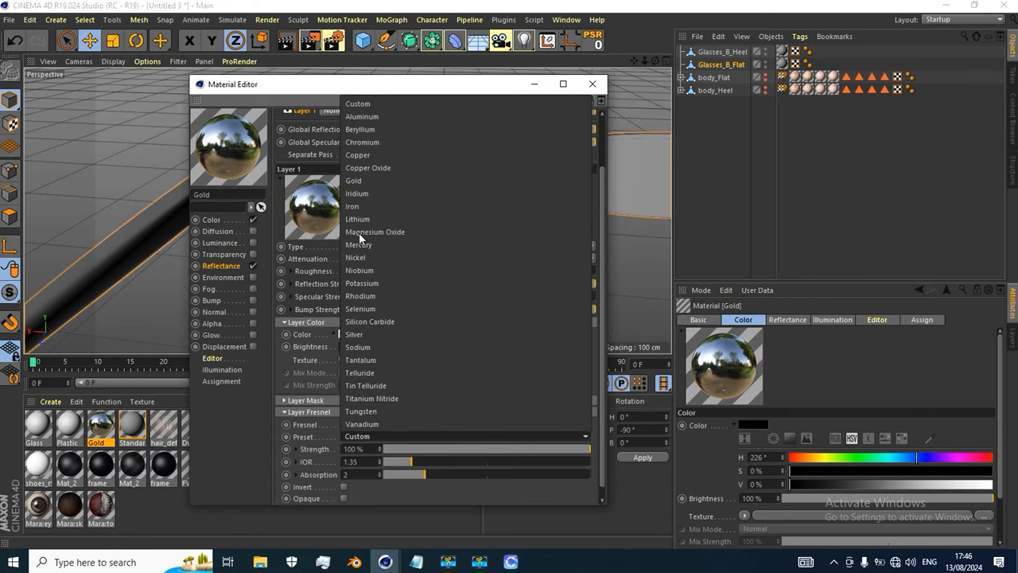
pyautogui.click(354, 182)
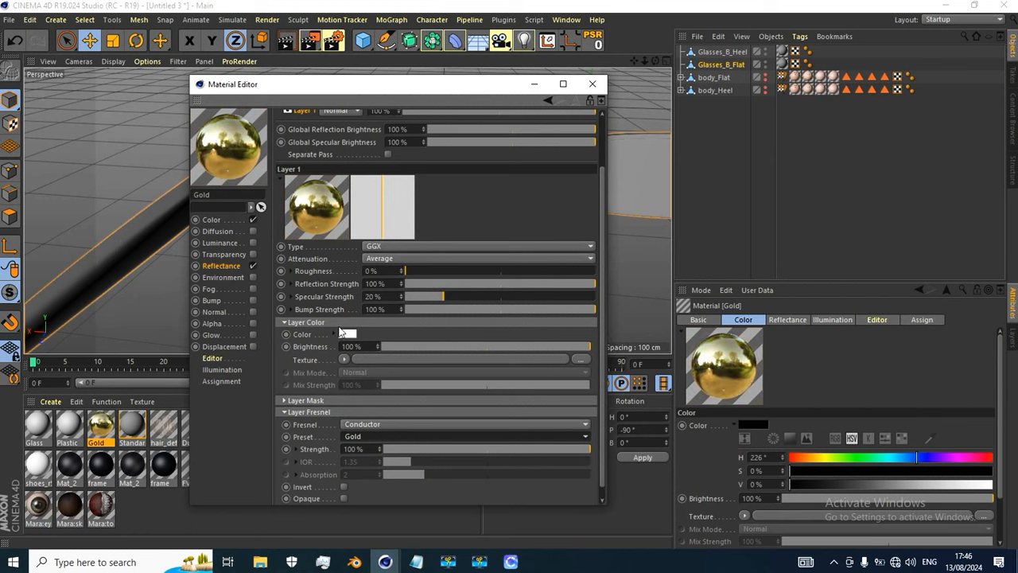
pyautogui.moveTo(408, 270); pyautogui.dragTo(424, 270)
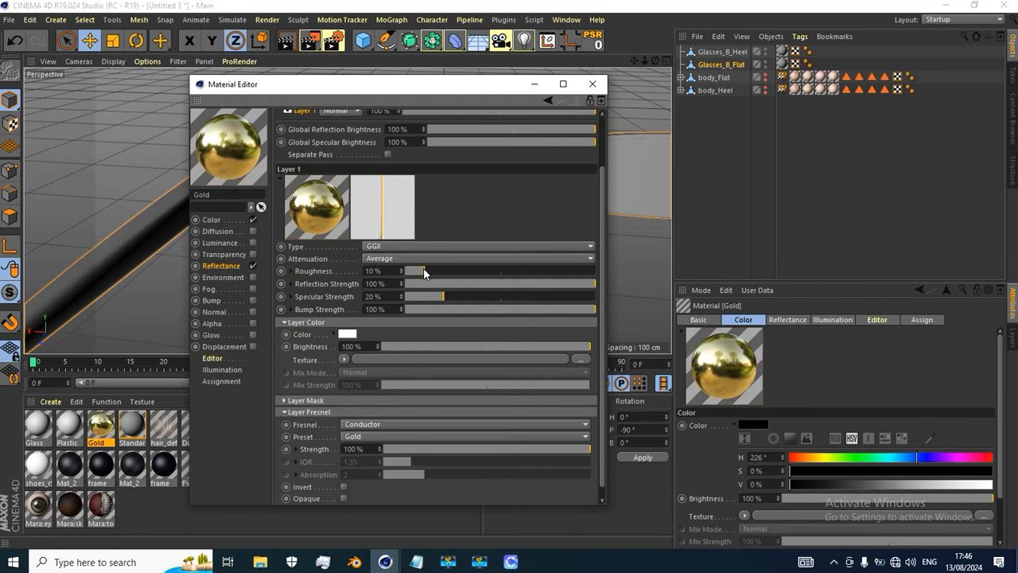
pyautogui.moveTo(434, 268); pyautogui.dragTo(432, 271)
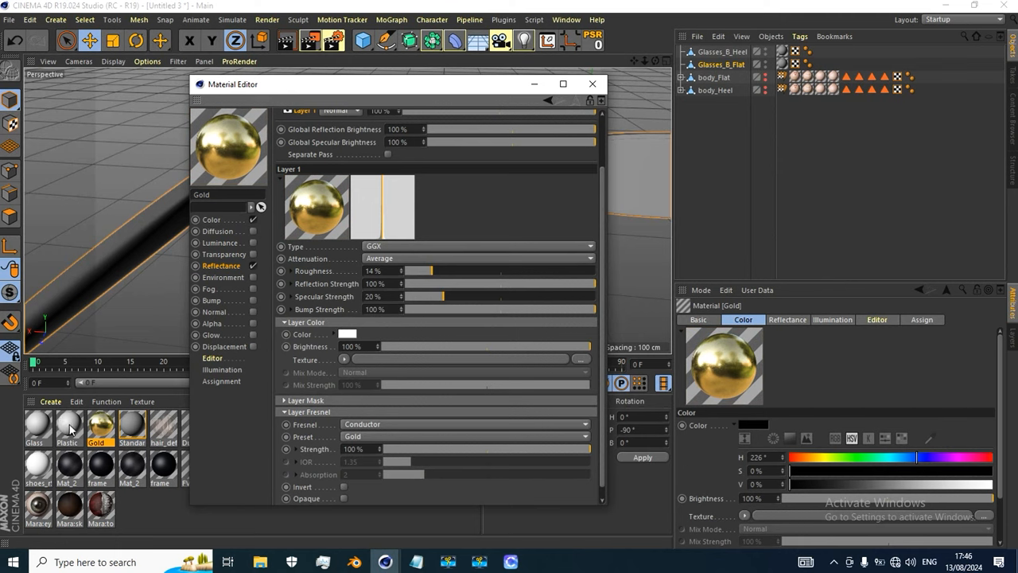
# Darken the Glass material's base color to black with V at 0%
pyautogui.click(38, 433)
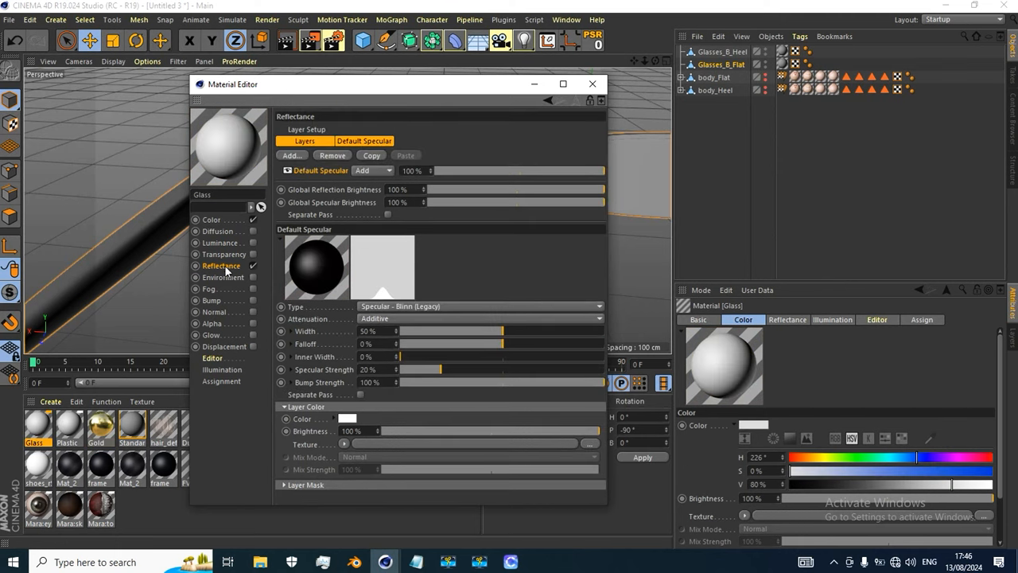
pyautogui.click(218, 222)
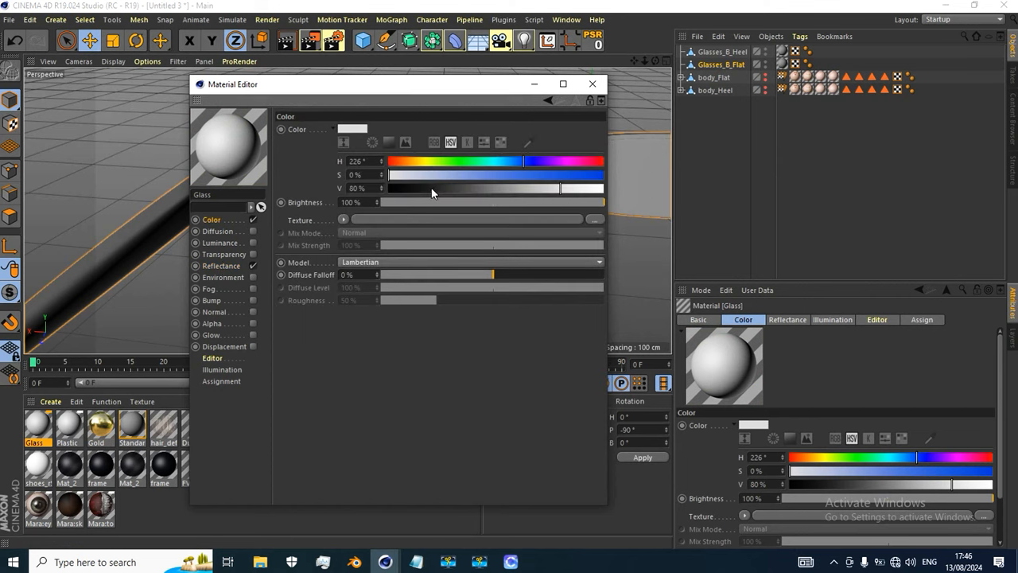
pyautogui.moveTo(434, 190); pyautogui.dragTo(278, 287)
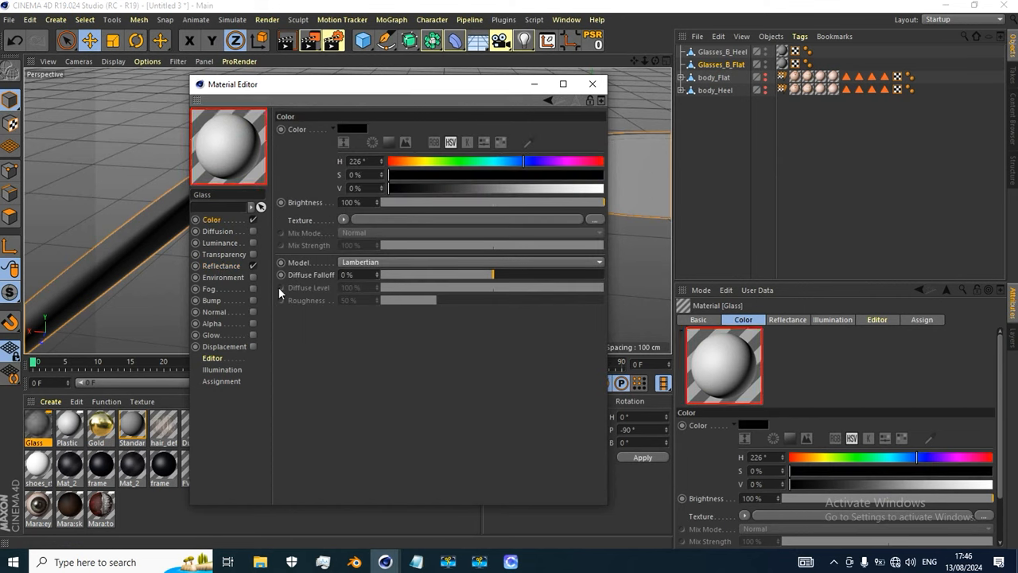
# Replace the Glass material's default specular layer with a Beckmann reflectance layer
pyautogui.click(218, 267)
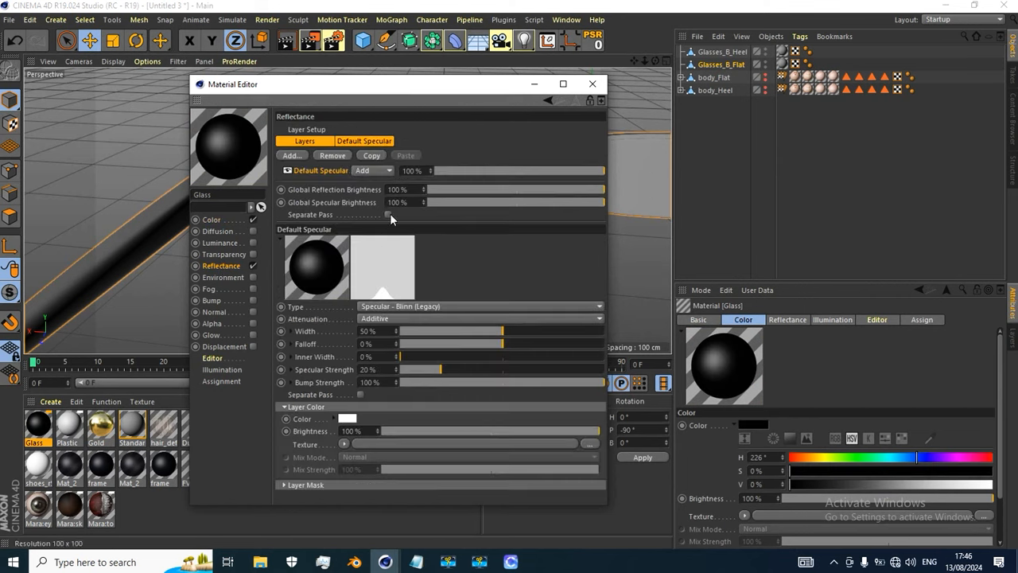
pyautogui.click(340, 156)
pyautogui.click(305, 156)
pyautogui.click(331, 156)
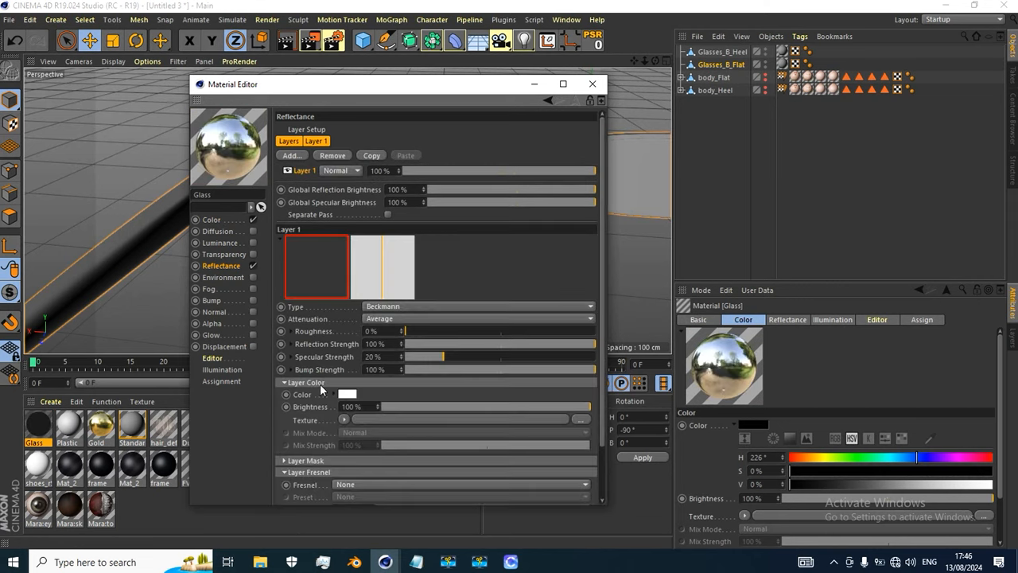
# Set the Glass reflectance layer's Fresnel to Dielectric with an IOR of 1.517
pyautogui.scroll(-2, 315, 402)
pyautogui.click(347, 424)
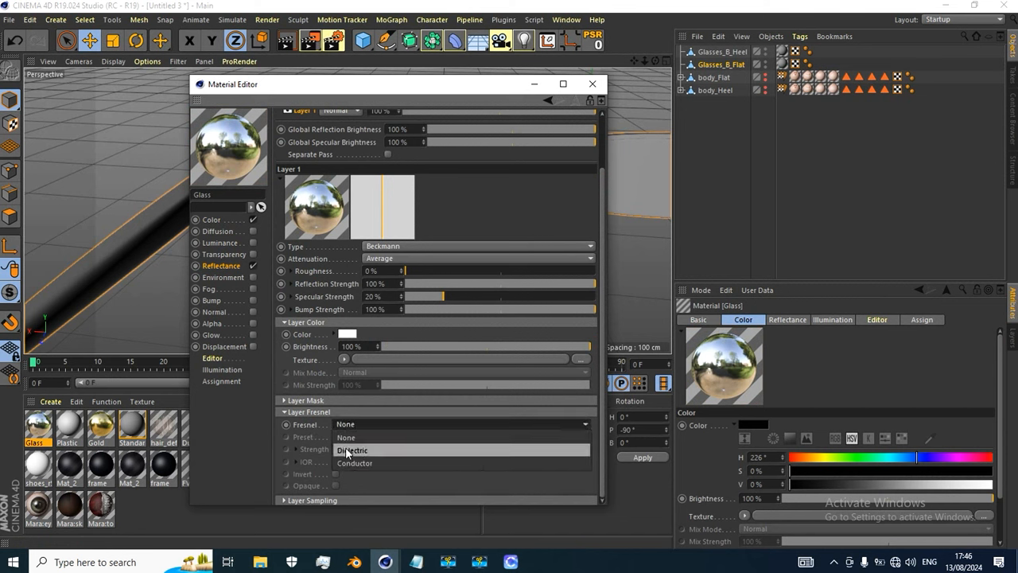
pyautogui.click(348, 451)
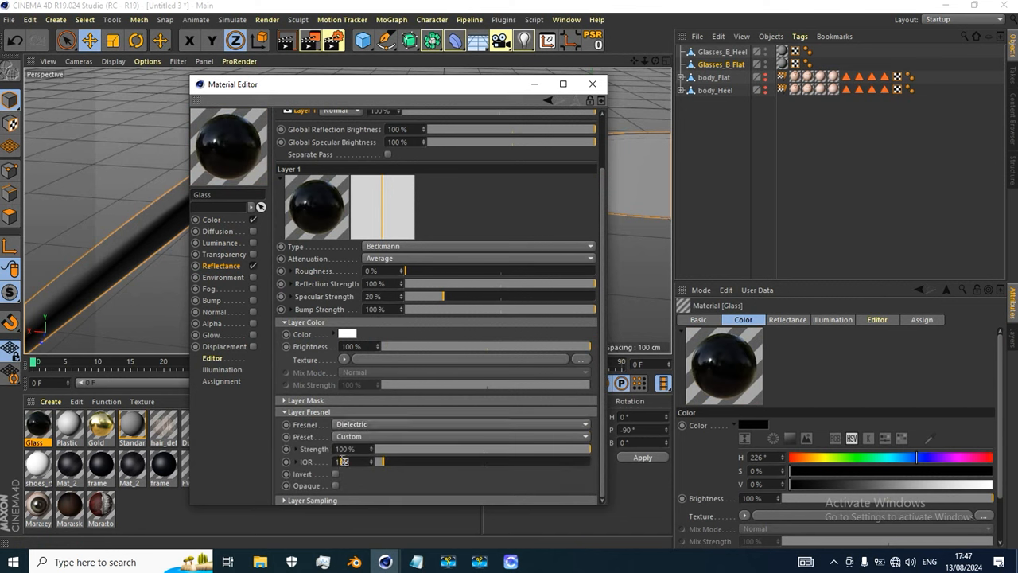
pyautogui.write('8')
pyautogui.press('BackSpace')
pyautogui.write('517')
pyautogui.press('Return')
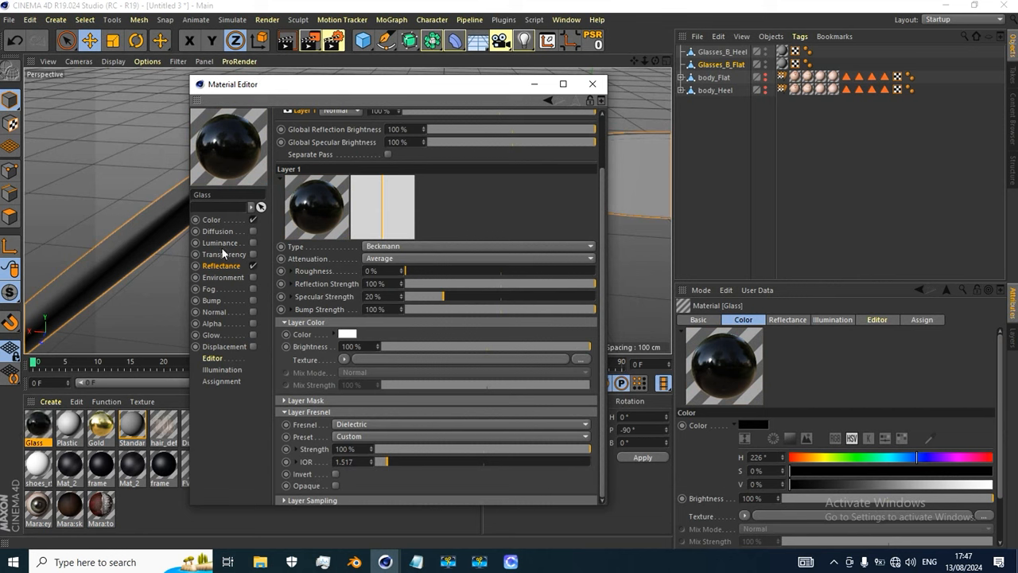
# Enable transparency on the Glass material and set its refraction to 1.517
pyautogui.click(253, 253)
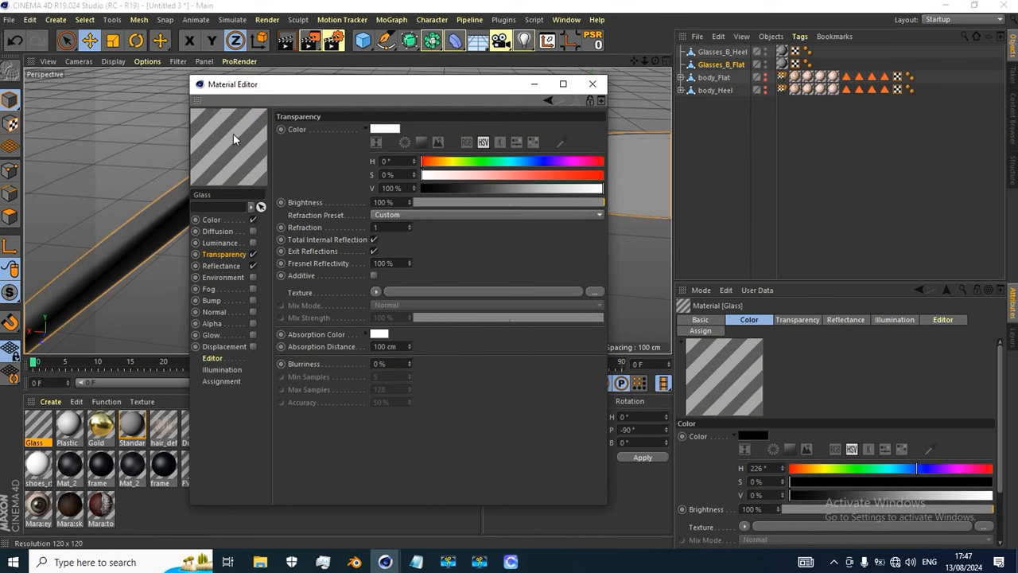
pyautogui.click(386, 228)
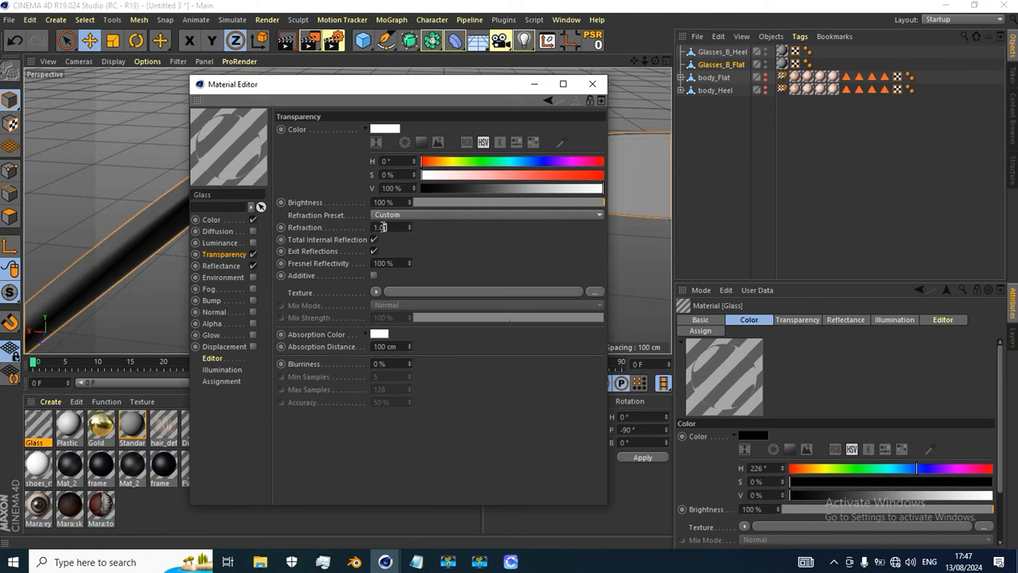
pyautogui.doubleClick(382, 228)
pyautogui.write('517')
pyautogui.press('Return')
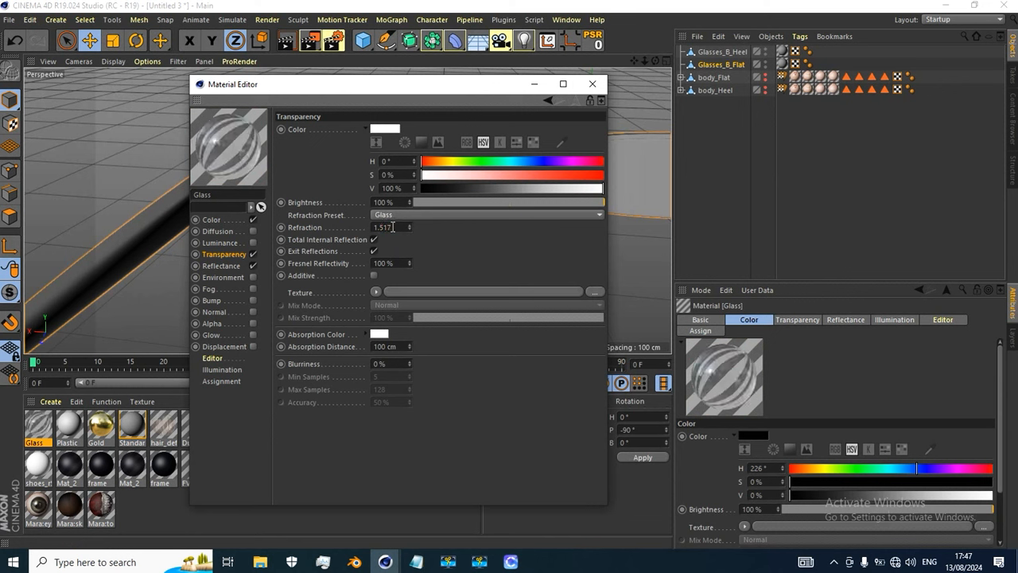
# Try a refraction of 1.1 for the Glass transparency and return it to 1.517
pyautogui.moveTo(391, 227); pyautogui.dragTo(379, 228)
pyautogui.write('1')
pyautogui.press('Return')
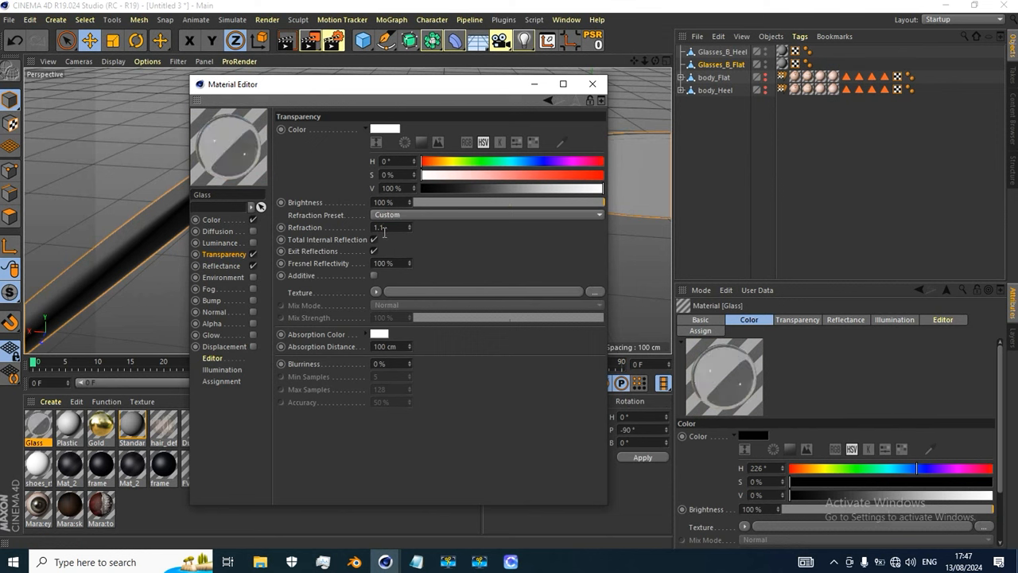
pyautogui.click(385, 228)
pyautogui.press('BackSpace')
pyautogui.write('517')
pyautogui.press('Return')
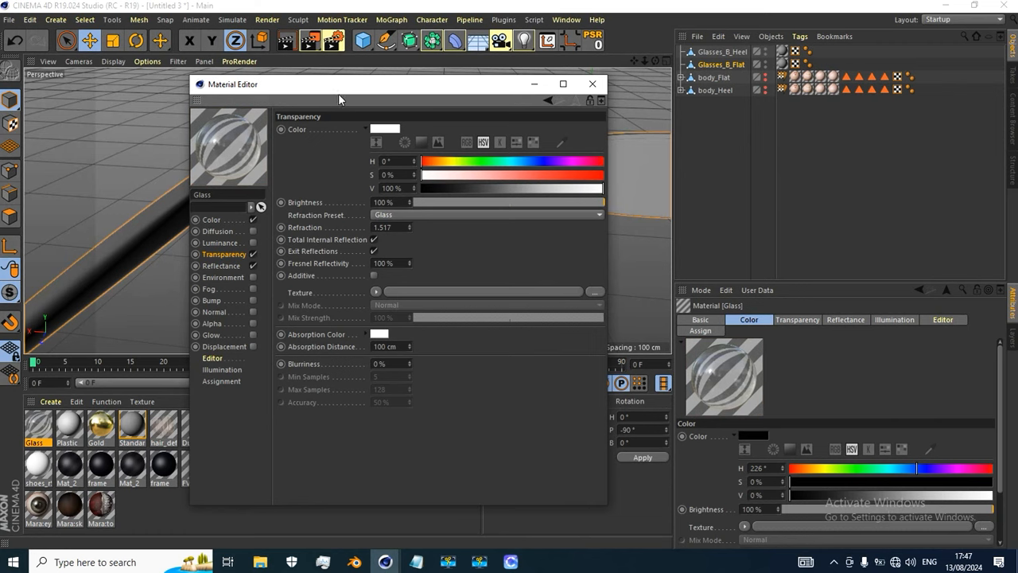
# Tint the Glass transparency color slightly by lowering its V to 92%, and close the material editor
pyautogui.moveTo(348, 82); pyautogui.dragTo(644, 78)
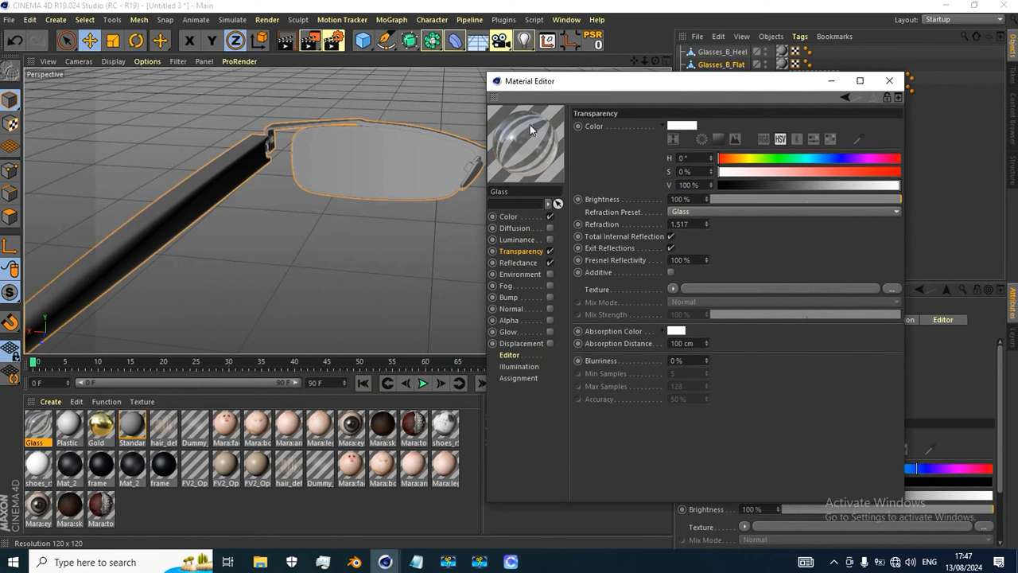
pyautogui.moveTo(550, 133); pyautogui.dragTo(529, 155)
pyautogui.moveTo(858, 187); pyautogui.dragTo(717, 173)
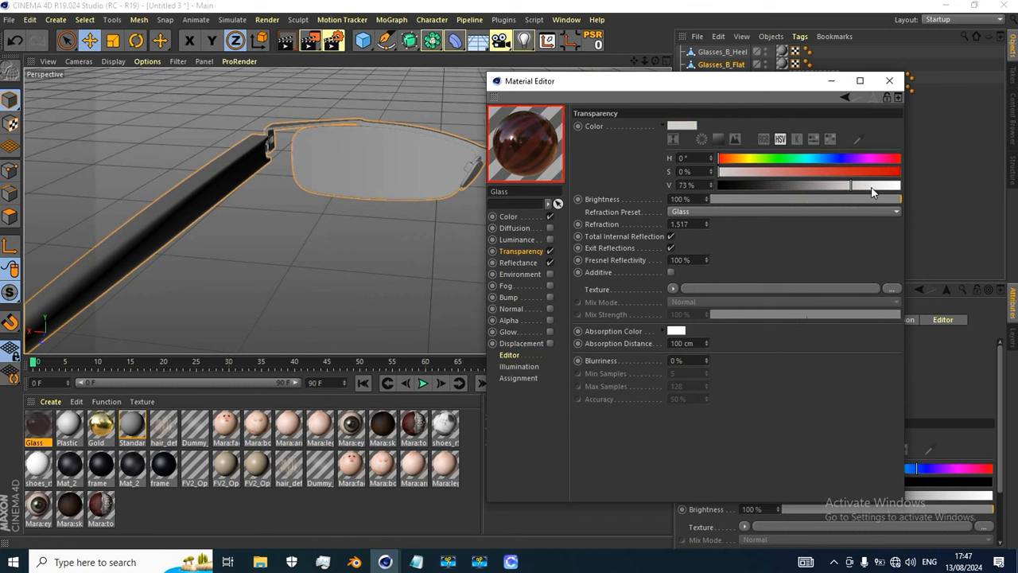
pyautogui.moveTo(851, 185); pyautogui.dragTo(881, 188)
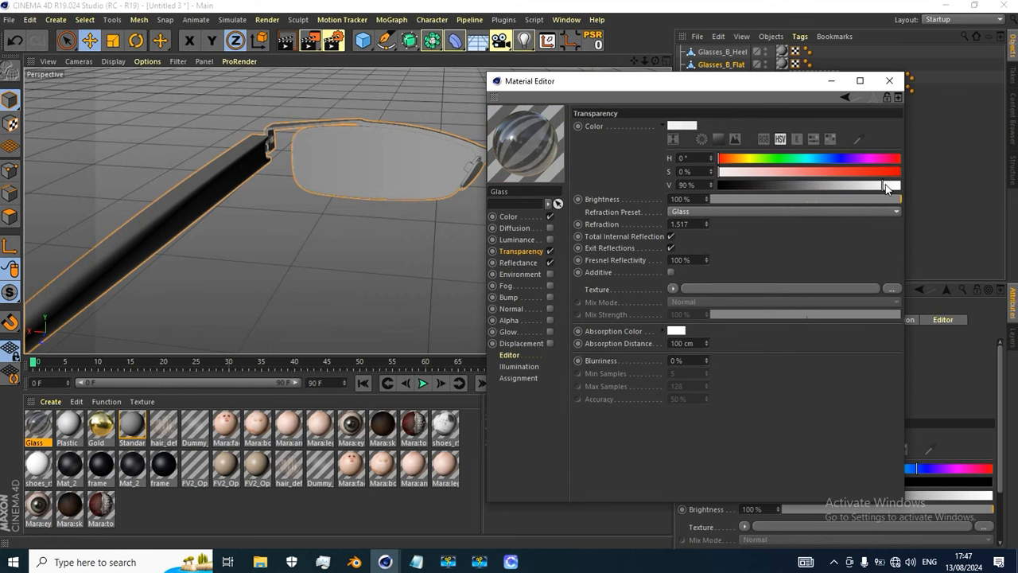
pyautogui.moveTo(885, 188); pyautogui.dragTo(883, 188)
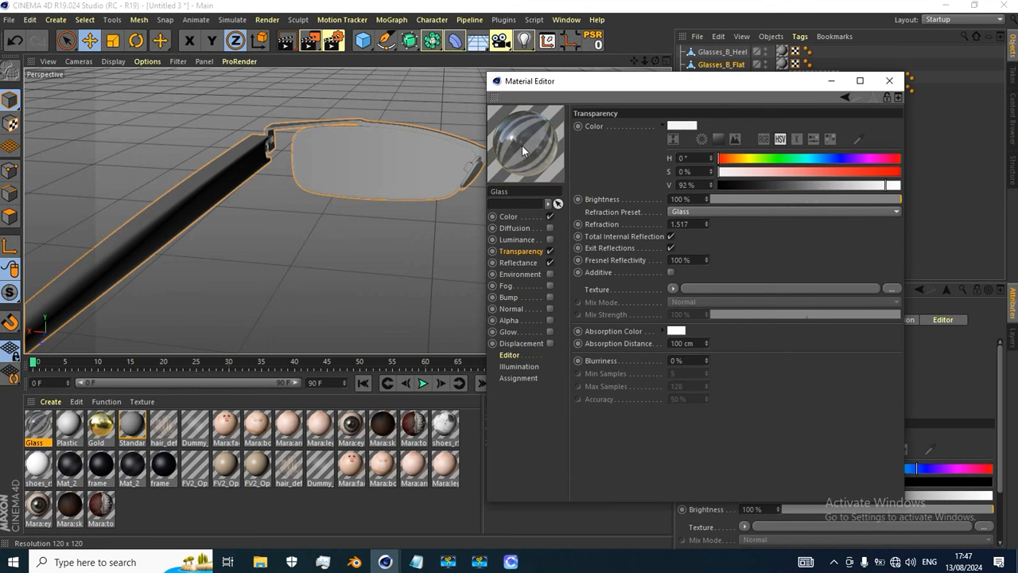
pyautogui.click(889, 80)
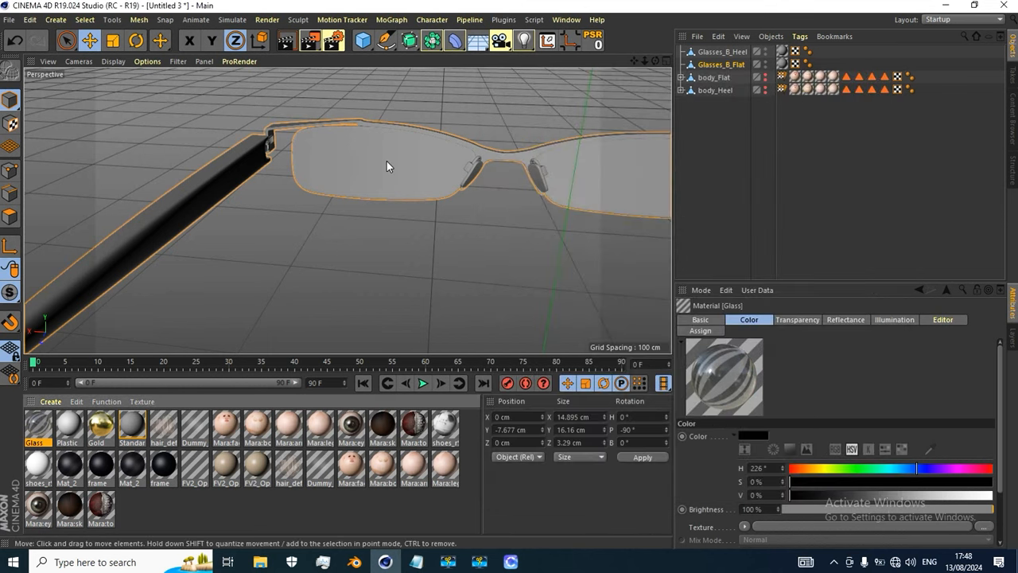
# Set the Plastic material's color to a very dark navy with H 235°, S 26% and V 13%
pyautogui.doubleClick(69, 428)
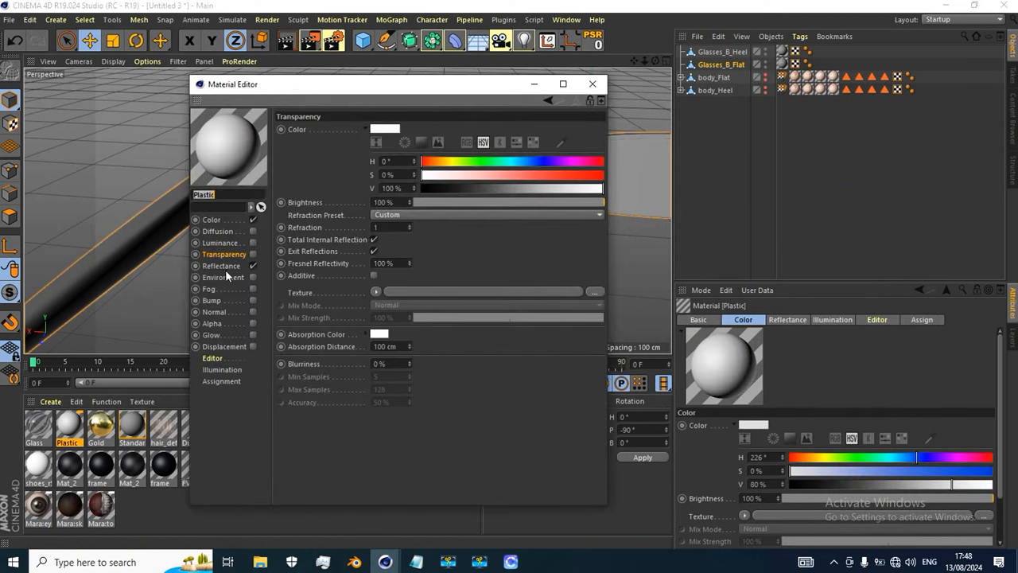
pyautogui.click(224, 267)
pyautogui.click(212, 220)
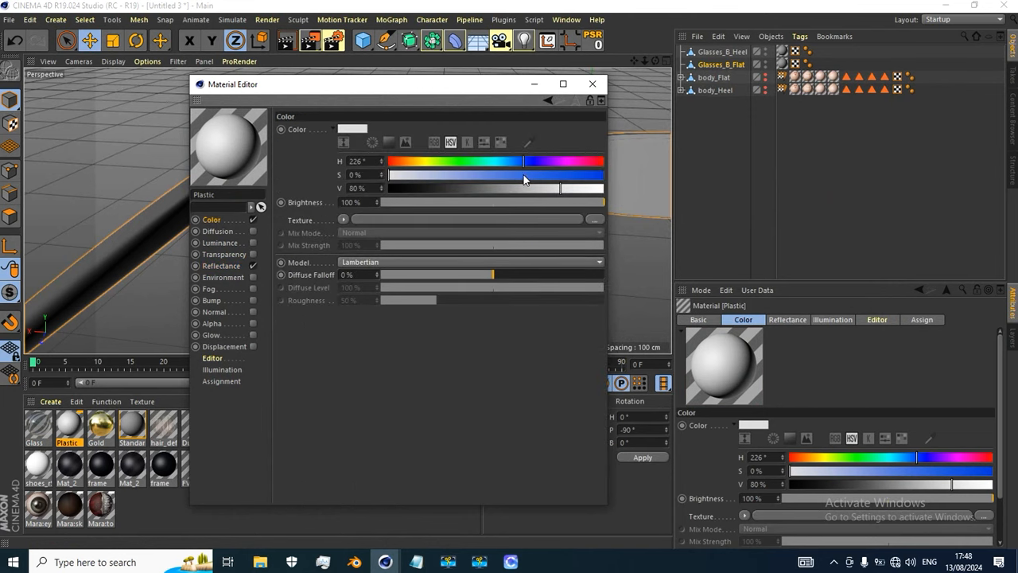
pyautogui.moveTo(451, 178); pyautogui.dragTo(476, 176)
pyautogui.moveTo(556, 186); pyautogui.dragTo(431, 188)
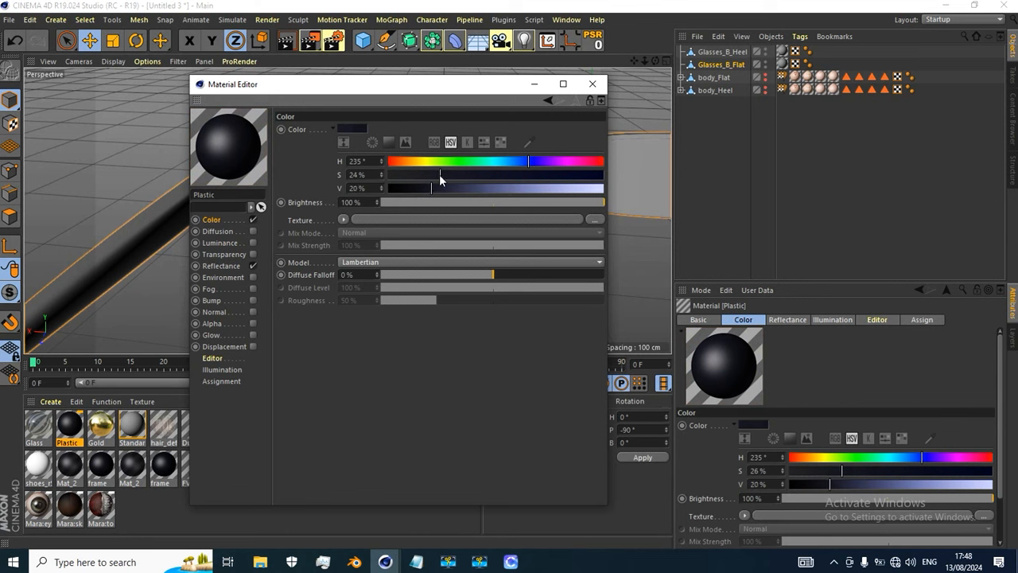
pyautogui.moveTo(420, 188); pyautogui.dragTo(410, 188)
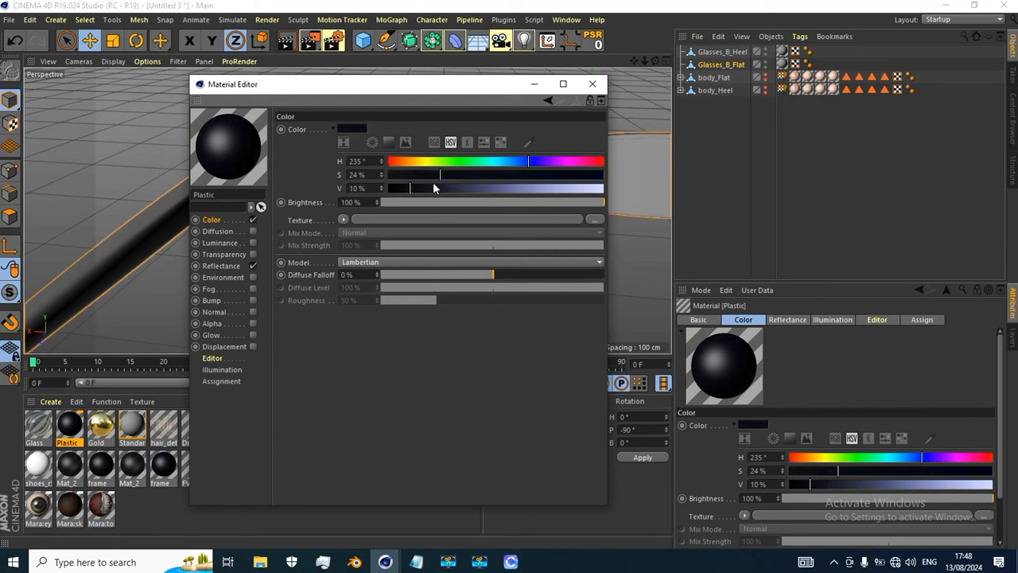
pyautogui.click(416, 188)
# Replace the Plastic material's default specular with a Beckmann reflectance layer and set its Fresnel to Dielectric
pyautogui.click(222, 266)
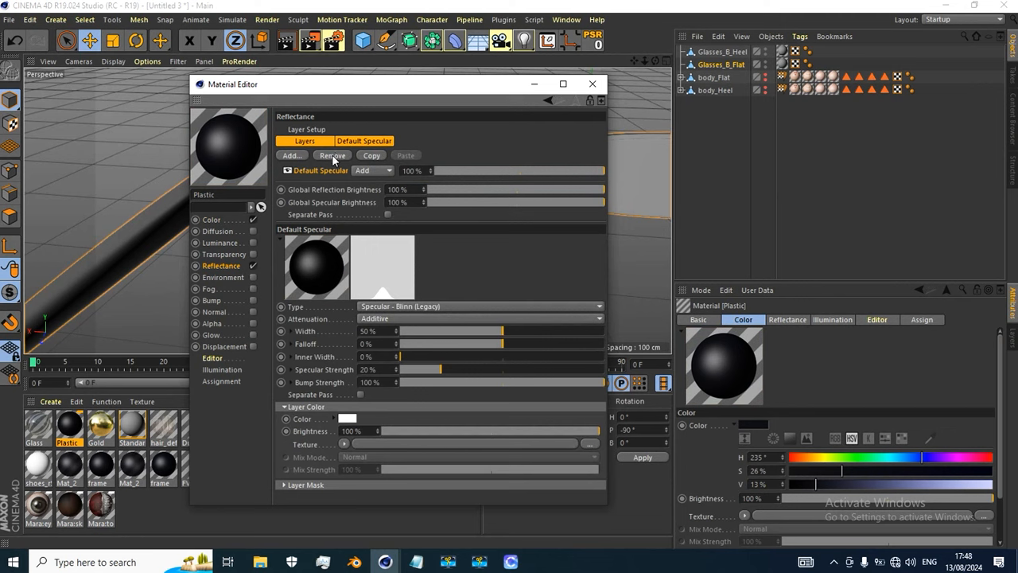
pyautogui.click(334, 156)
pyautogui.click(296, 156)
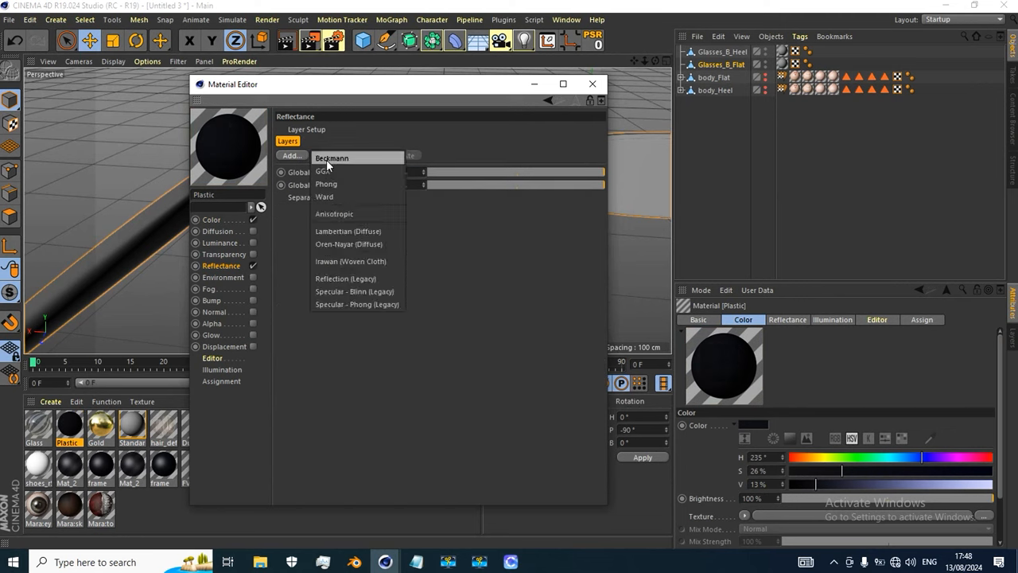
pyautogui.click(327, 159)
pyautogui.click(307, 473)
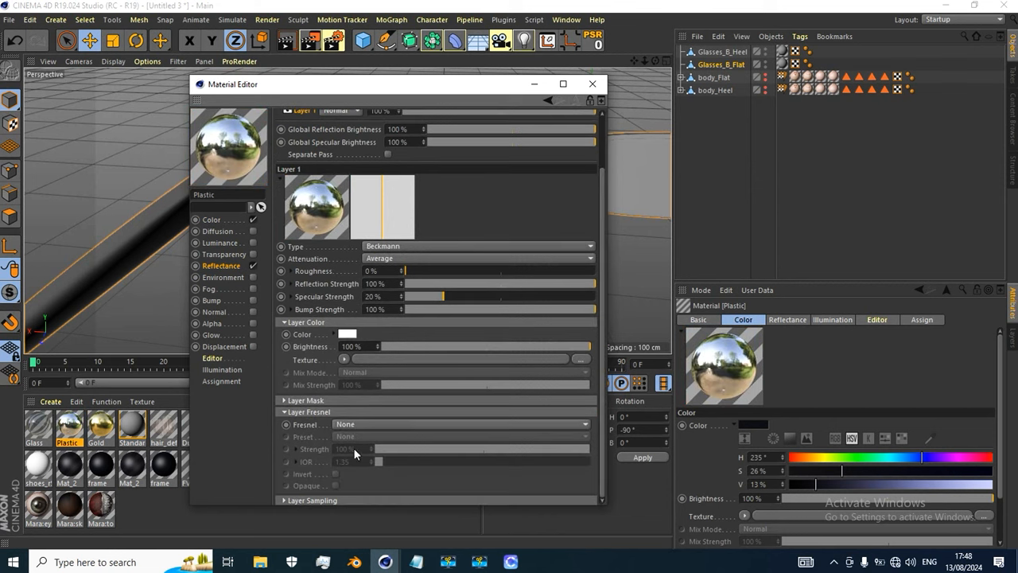
pyautogui.click(354, 424)
pyautogui.click(352, 442)
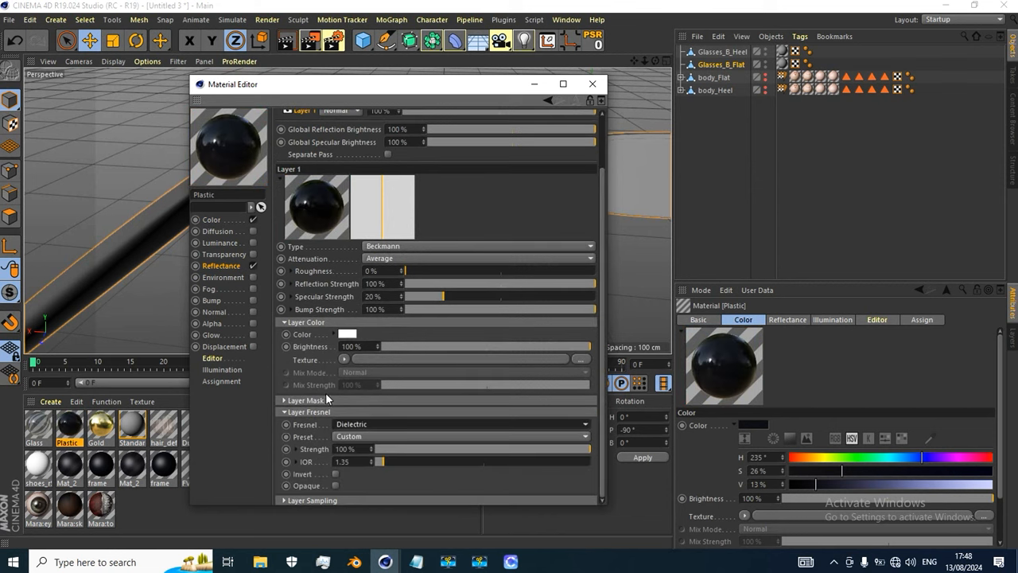
# Raise the Plastic reflectance layer's roughness to slightly under 29% and close the material editor
pyautogui.moveTo(408, 273); pyautogui.dragTo(447, 272)
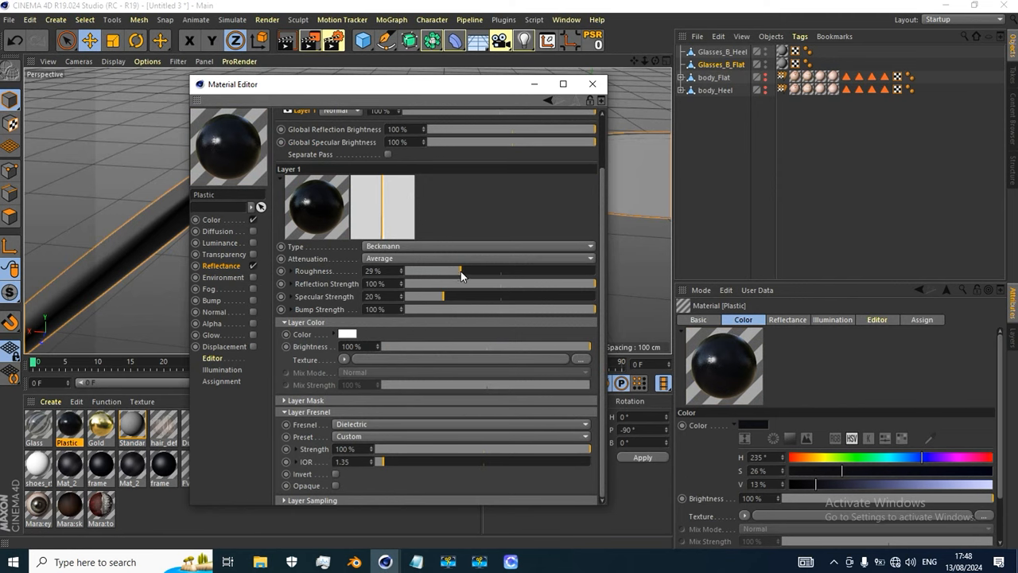
pyautogui.moveTo(461, 274); pyautogui.dragTo(455, 275)
pyautogui.moveTo(428, 92); pyautogui.dragTo(529, 156)
pyautogui.click(698, 151)
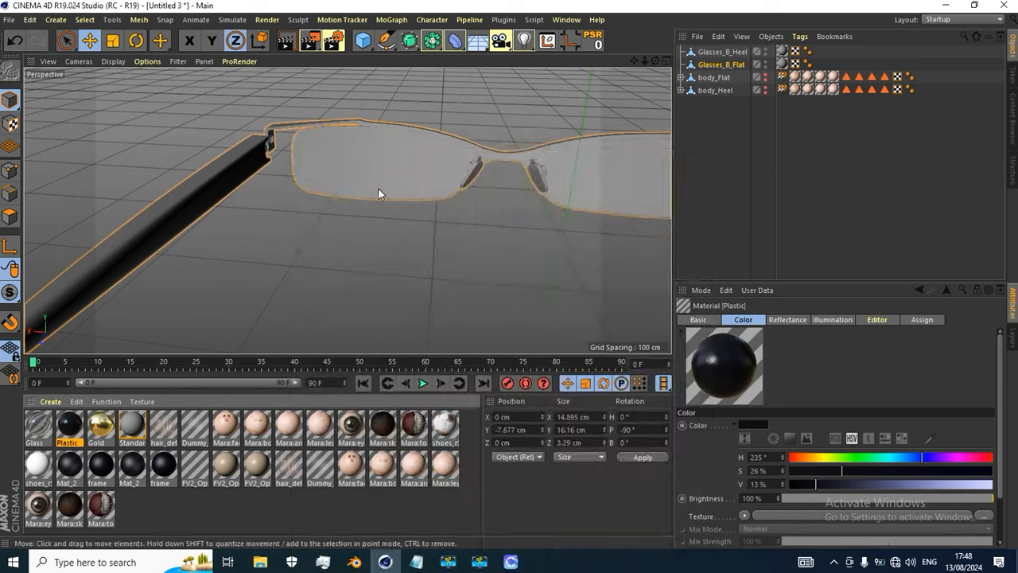
# Select both lenses of Glasses_B_Flat in polygon mode with Fill Selection and apply the Glass material to them
pyautogui.keyDown('alt'); pyautogui.moveTo(423, 209); pyautogui.dragTo(316, 164); pyautogui.keyUp('alt')
pyautogui.keyDown('alt'); pyautogui.moveTo(443, 240); pyautogui.dragTo(393, 175); pyautogui.keyUp('alt')
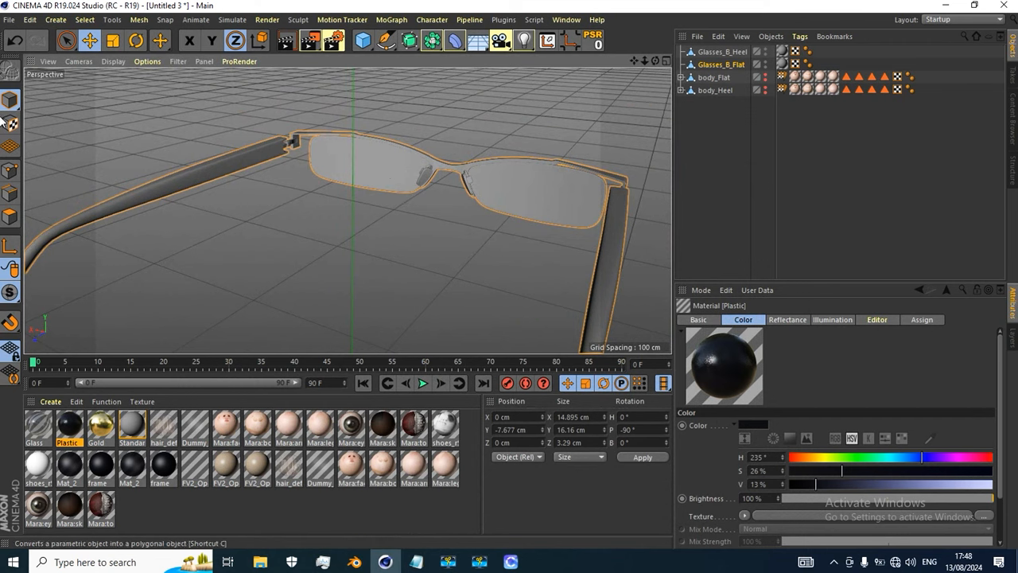
pyautogui.click(10, 216)
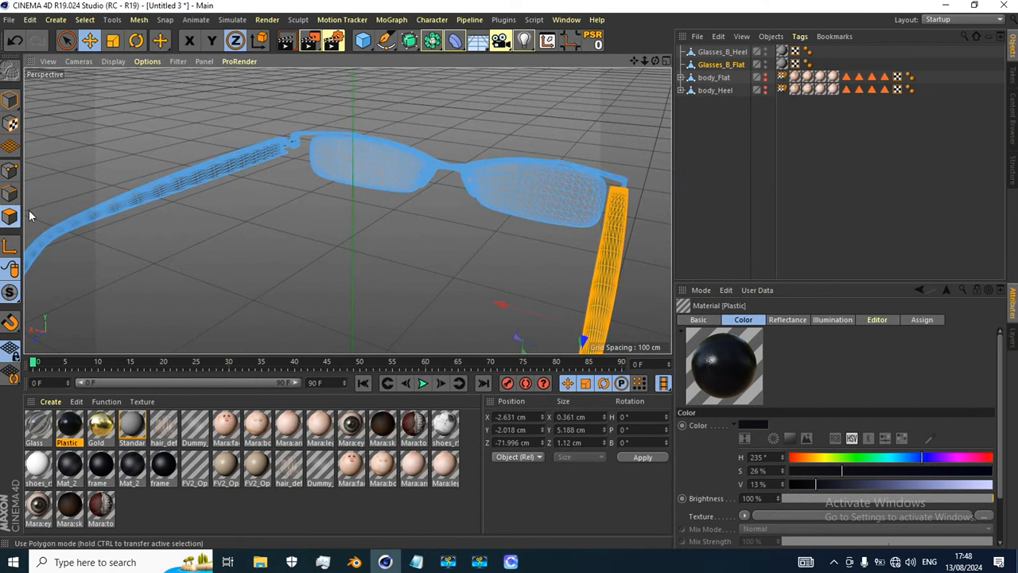
pyautogui.keyDown('alt'); pyautogui.moveTo(435, 191); pyautogui.dragTo(490, 214); pyautogui.keyUp('alt')
pyautogui.rightClick(490, 214)
pyautogui.click(525, 296)
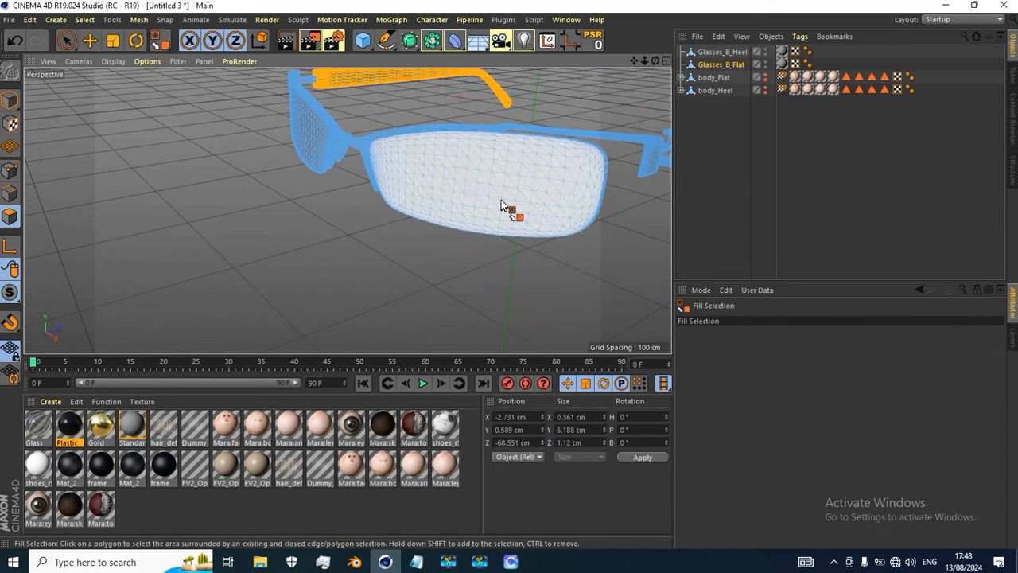
pyautogui.click(506, 210)
pyautogui.click(309, 151)
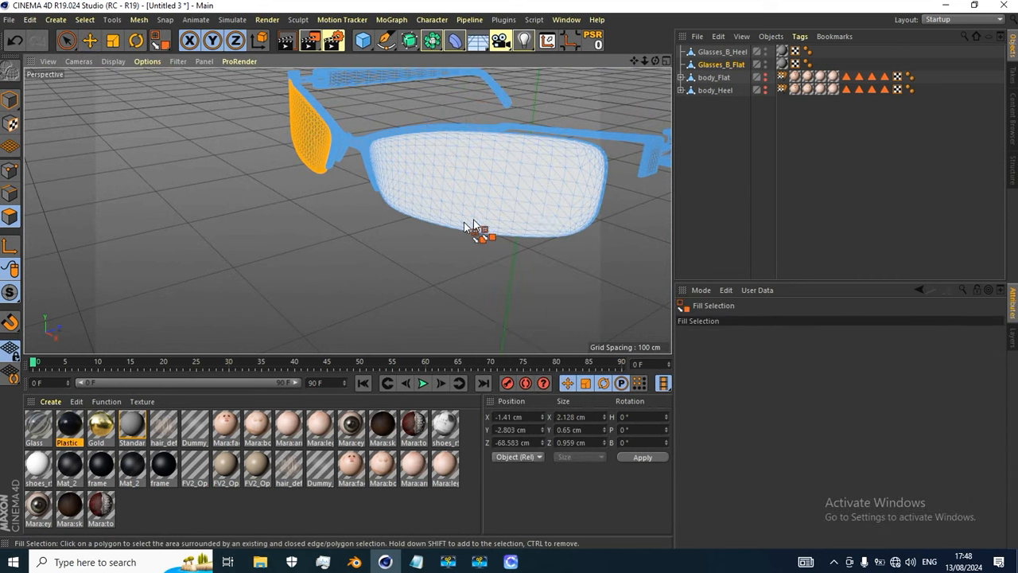
pyautogui.keyDown('shift'); pyautogui.click(536, 208); pyautogui.keyUp('shift')
pyautogui.keyDown('alt'); pyautogui.moveTo(534, 242); pyautogui.dragTo(198, 302); pyautogui.keyUp('alt')
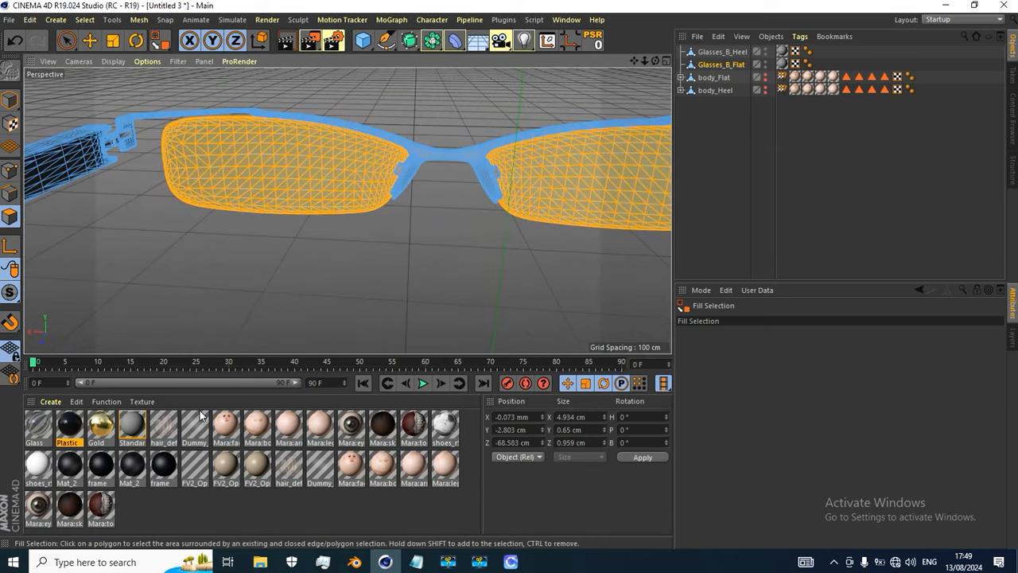
pyautogui.moveTo(38, 429); pyautogui.dragTo(281, 191)
# Fill-select the front frame of Glasses_B_Flat and add the wire mounts of the nose pads to the selection
pyautogui.keyDown('alt'); pyautogui.moveTo(273, 278); pyautogui.dragTo(445, 232); pyautogui.keyUp('alt')
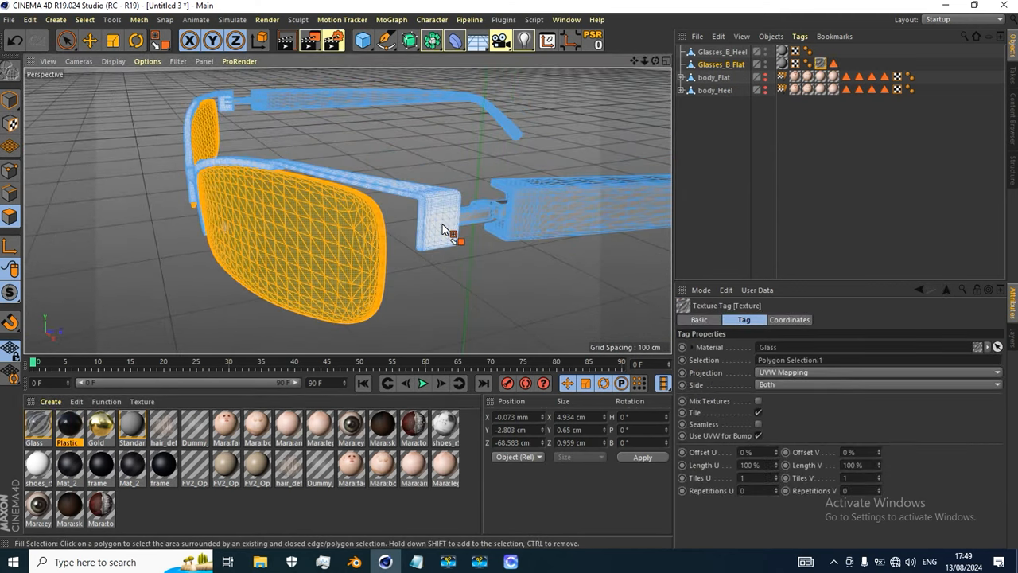
pyautogui.click(445, 232)
pyautogui.keyDown('alt'); pyautogui.moveTo(333, 226); pyautogui.dragTo(167, 229); pyautogui.keyUp('alt')
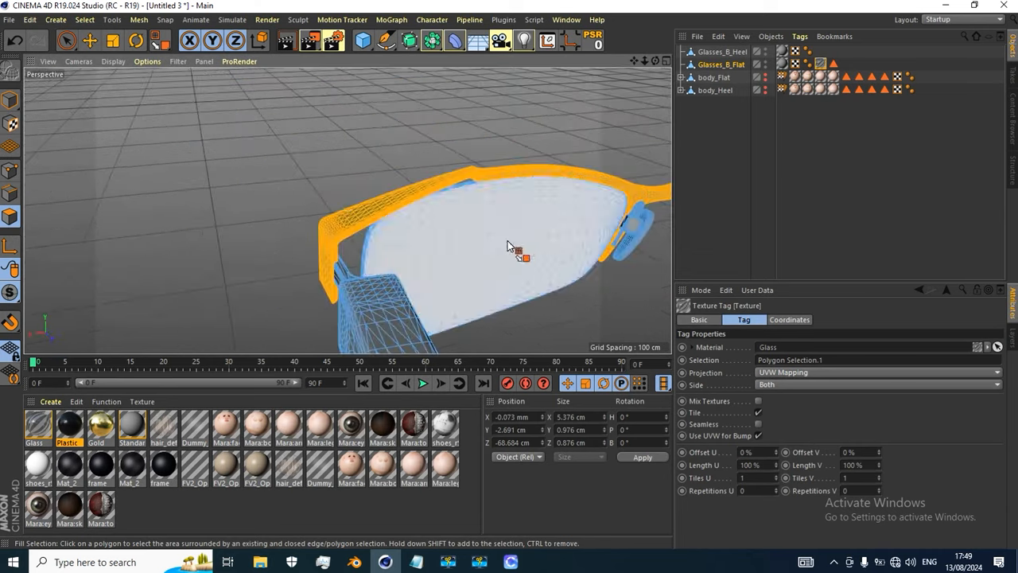
pyautogui.keyDown('alt'); pyautogui.moveTo(507, 242); pyautogui.dragTo(230, 229); pyautogui.keyUp('alt')
pyautogui.keyDown('alt'); pyautogui.moveTo(373, 182); pyautogui.dragTo(249, 216, button='right'); pyautogui.keyUp('alt')
pyautogui.keyDown('shift'); pyautogui.click(395, 252); pyautogui.keyUp('shift')
pyautogui.keyDown('alt'); pyautogui.moveTo(429, 228); pyautogui.dragTo(427, 193, button='right'); pyautogui.keyUp('alt')
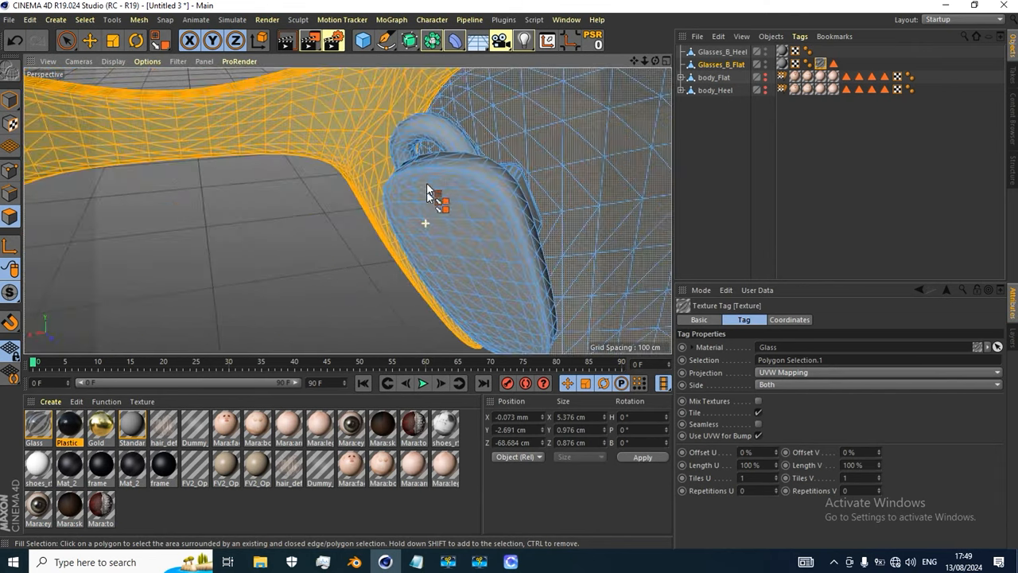
pyautogui.keyDown('shift'); pyautogui.click(428, 140); pyautogui.keyUp('shift')
pyautogui.keyDown('alt'); pyautogui.moveTo(428, 140); pyautogui.dragTo(445, 218, button='right'); pyautogui.keyUp('alt')
pyautogui.keyDown('alt'); pyautogui.moveTo(348, 210); pyautogui.dragTo(326, 280); pyautogui.keyUp('alt')
# Add the hinge arm and its inner connector block on one side of the frame to the polygon selection
pyautogui.scroll(5, 293, 245)
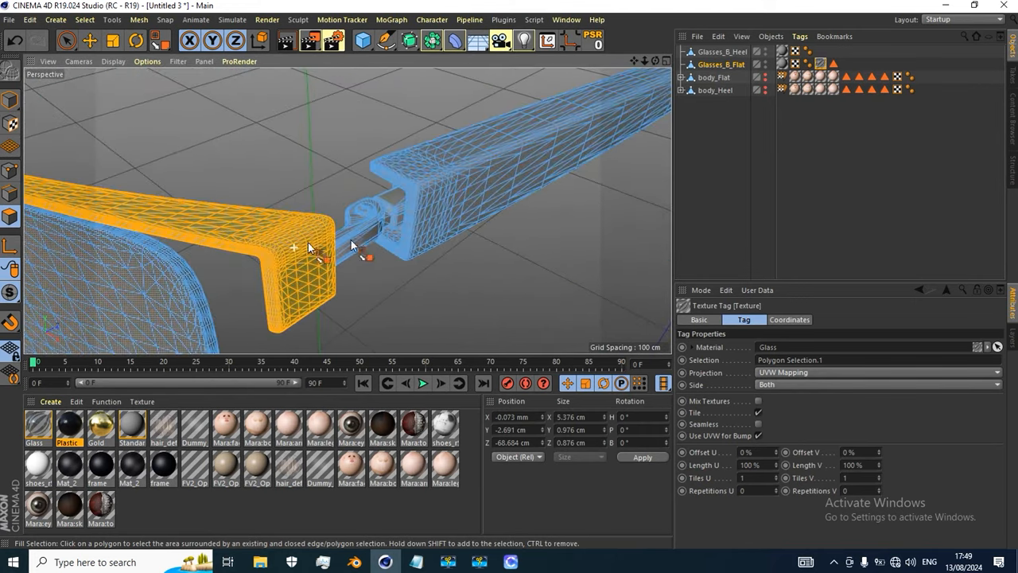
pyautogui.scroll(3, 363, 233)
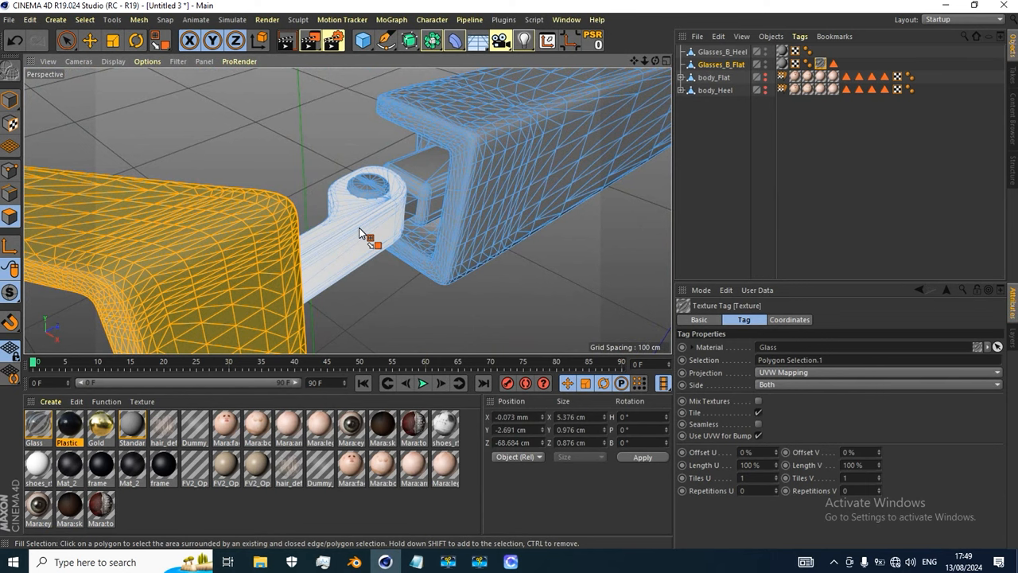
pyautogui.click(360, 233)
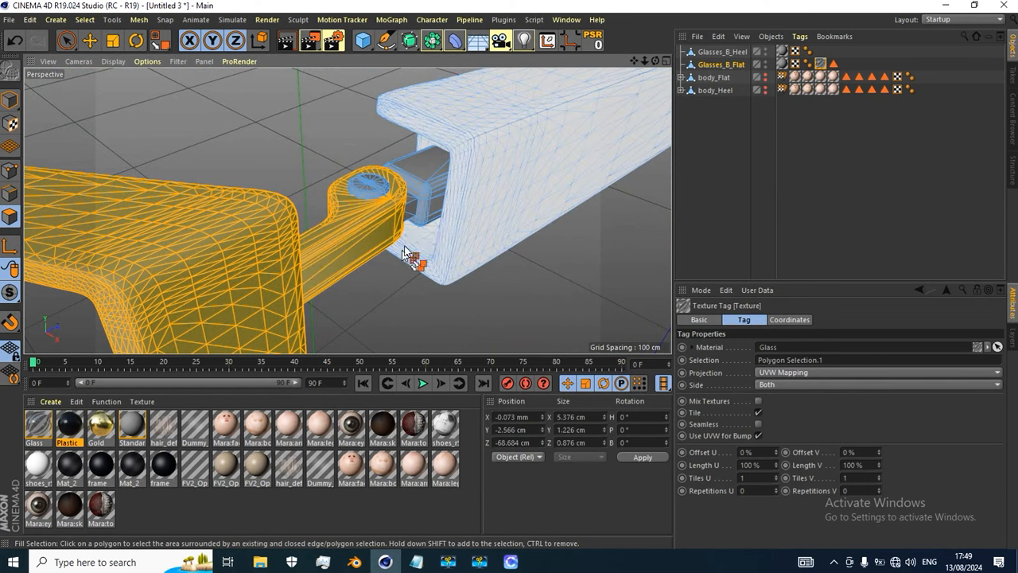
pyautogui.click(422, 208)
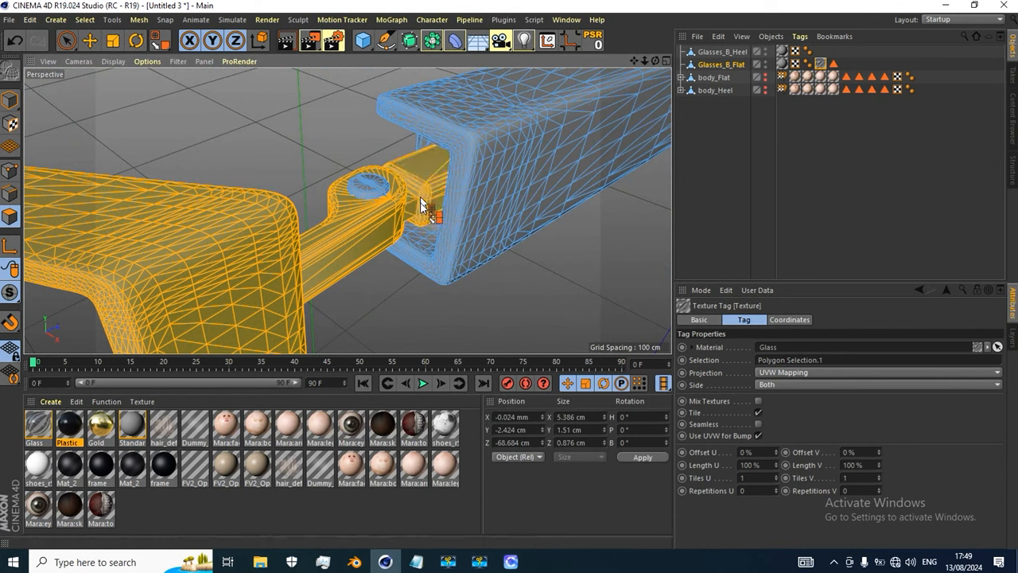
pyautogui.scroll(-4, 446, 255)
pyautogui.scroll(-3, 450, 261)
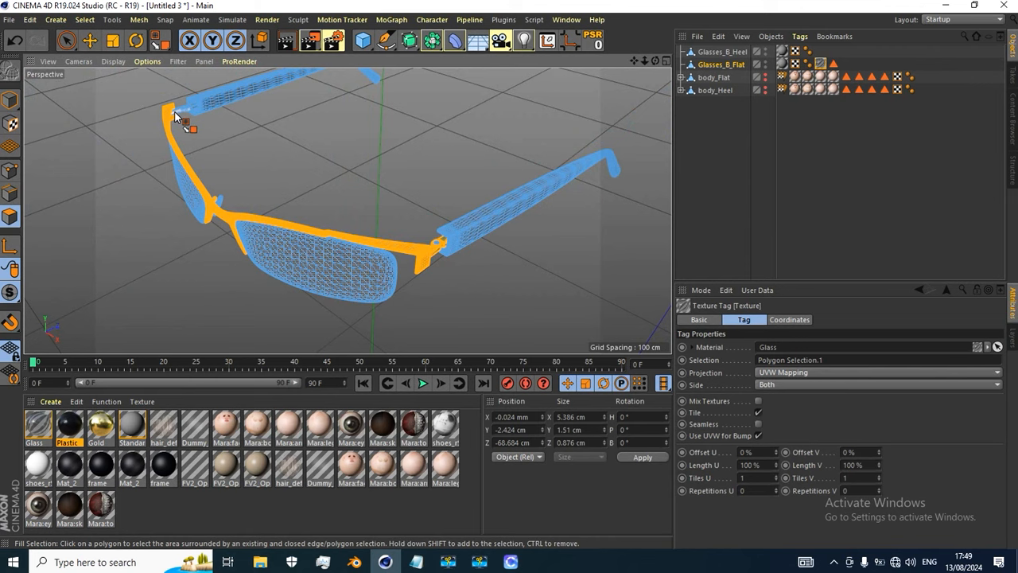
# Add the opposite hinge's parts to the frame selection and apply the Gold material to the selected polygons
pyautogui.keyDown('alt'); pyautogui.moveTo(211, 176); pyautogui.dragTo(345, 304, button='middle'); pyautogui.keyUp('alt')
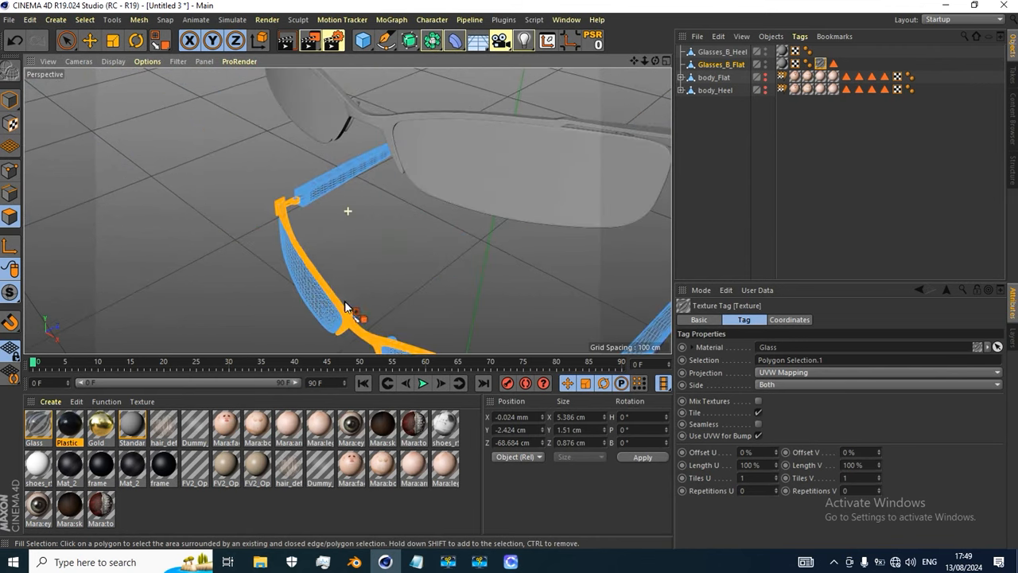
pyautogui.scroll(3, 297, 228)
pyautogui.scroll(8, 295, 173)
pyautogui.keyDown('shift'); pyautogui.click(350, 181); pyautogui.keyUp('shift')
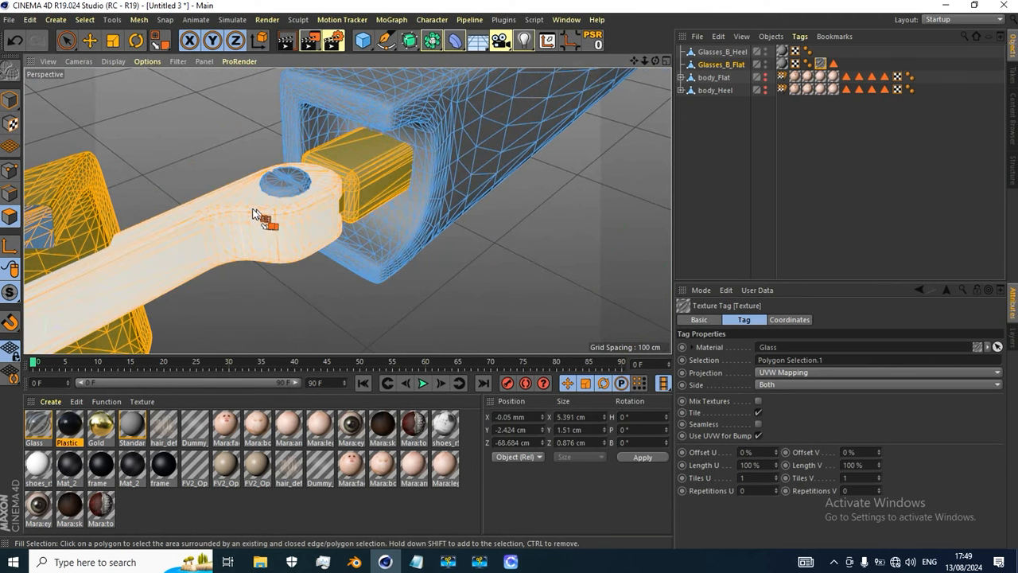
pyautogui.scroll(-10, 252, 214)
pyautogui.keyDown('alt'); pyautogui.moveTo(326, 263); pyautogui.dragTo(239, 239); pyautogui.keyUp('alt')
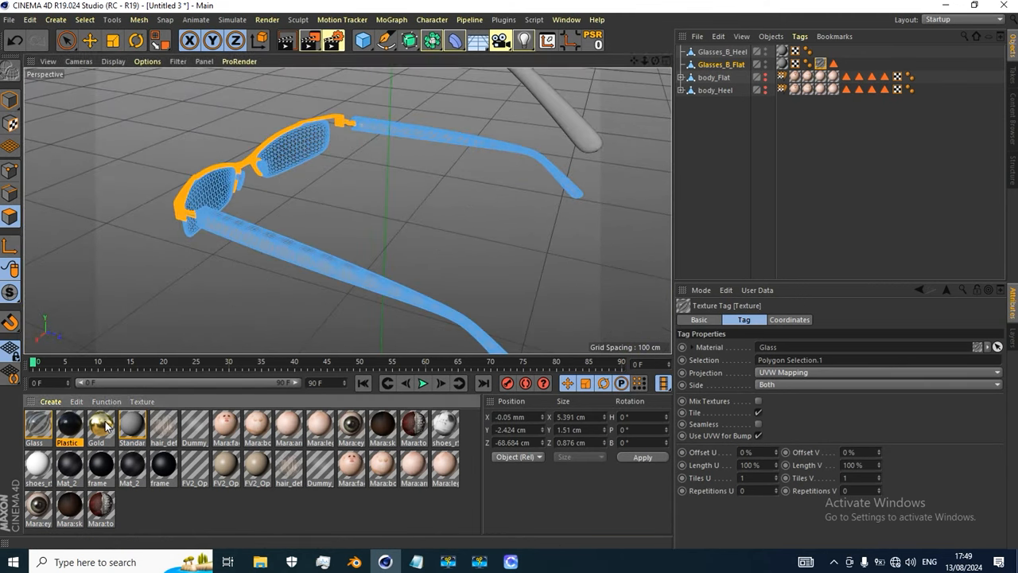
pyautogui.moveTo(179, 213); pyautogui.dragTo(181, 217)
# Fill-select the two nose pads of Glasses_B_Flat together with the small block behind the pad
pyautogui.keyDown('alt'); pyautogui.moveTo(199, 262); pyautogui.dragTo(366, 293); pyautogui.keyUp('alt')
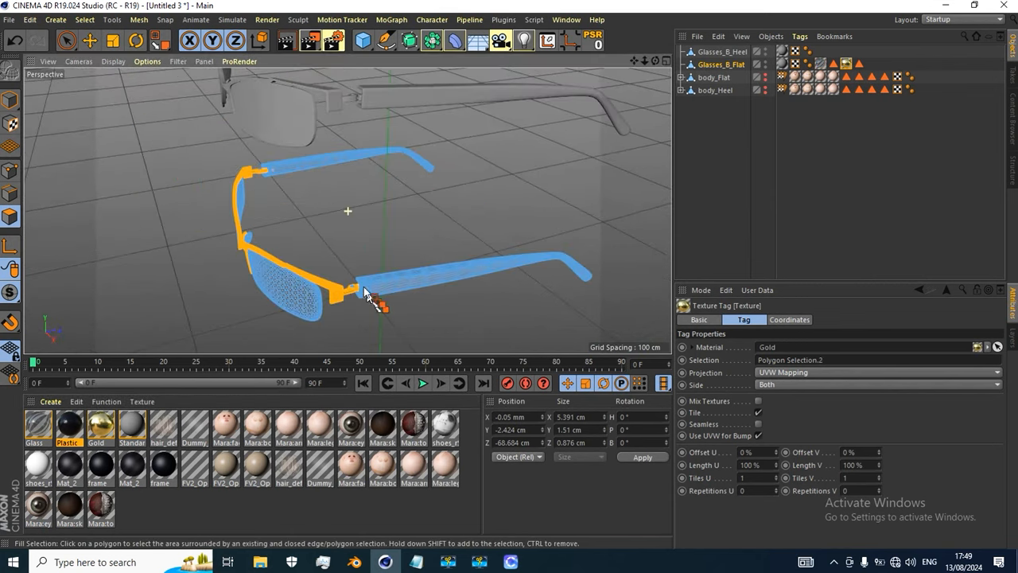
pyautogui.scroll(5, 238, 237)
pyautogui.keyDown('alt'); pyautogui.moveTo(345, 213); pyautogui.dragTo(216, 256); pyautogui.keyUp('alt')
pyautogui.scroll(5, 237, 293)
pyautogui.scroll(4, 237, 293)
pyautogui.click(326, 176)
pyautogui.keyDown('shift'); pyautogui.click(343, 228); pyautogui.keyUp('shift')
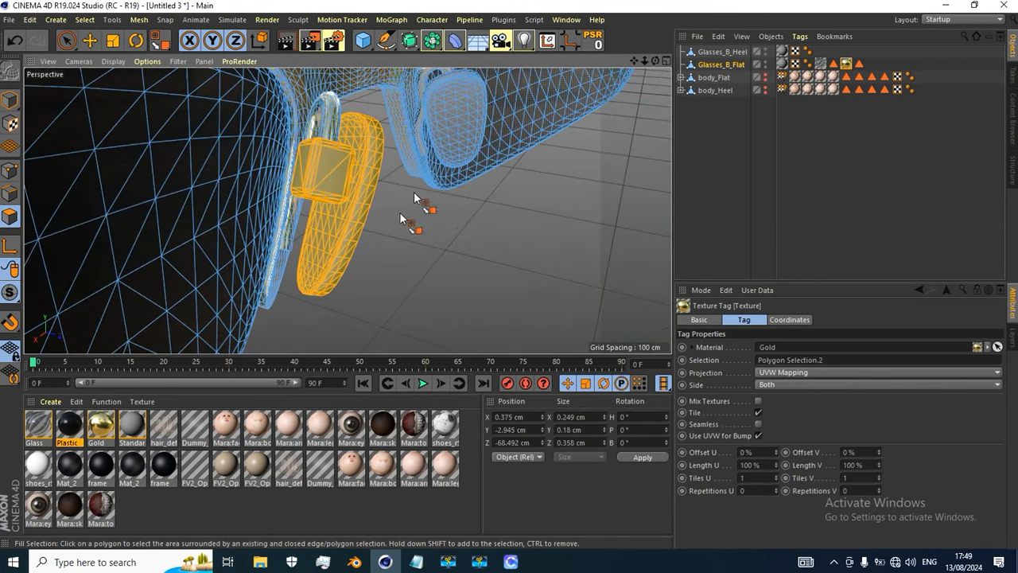
pyautogui.keyDown('shift'); pyautogui.click(432, 151); pyautogui.keyUp('shift')
pyautogui.scroll(-5, 386, 215)
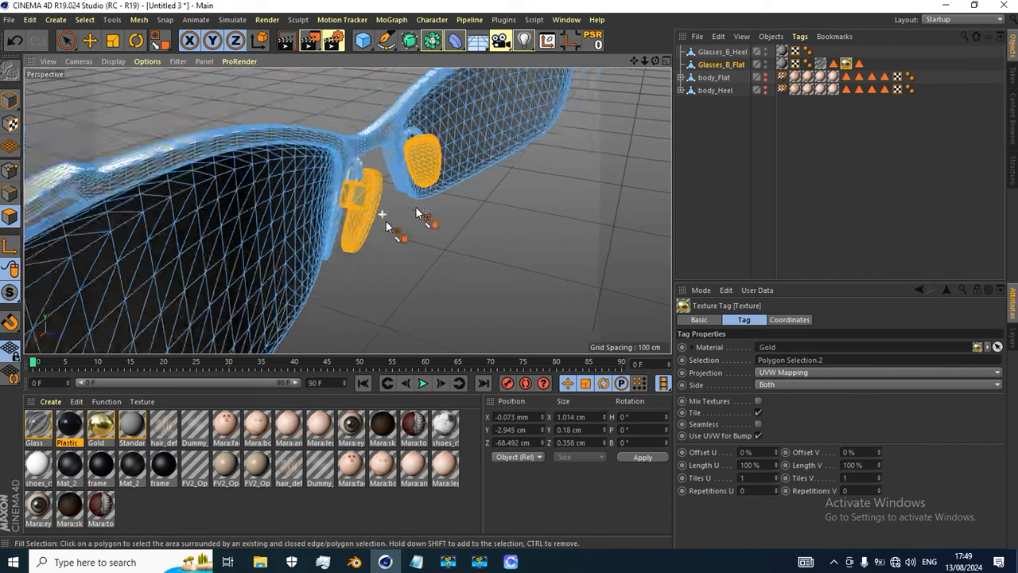
pyautogui.keyDown('alt'); pyautogui.moveTo(416, 199); pyautogui.dragTo(244, 262); pyautogui.keyUp('alt')
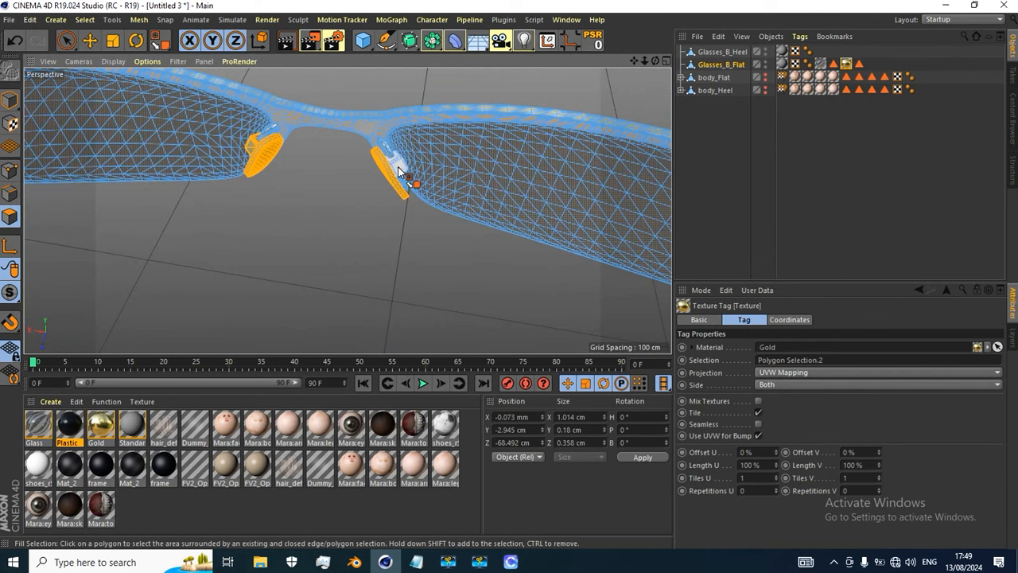
pyautogui.scroll(-4, 400, 164)
# Add both temple arms to the nose pad selection and apply the Plastic material to the selected polygons
pyautogui.keyDown('alt'); pyautogui.moveTo(374, 230); pyautogui.dragTo(477, 215); pyautogui.keyUp('alt')
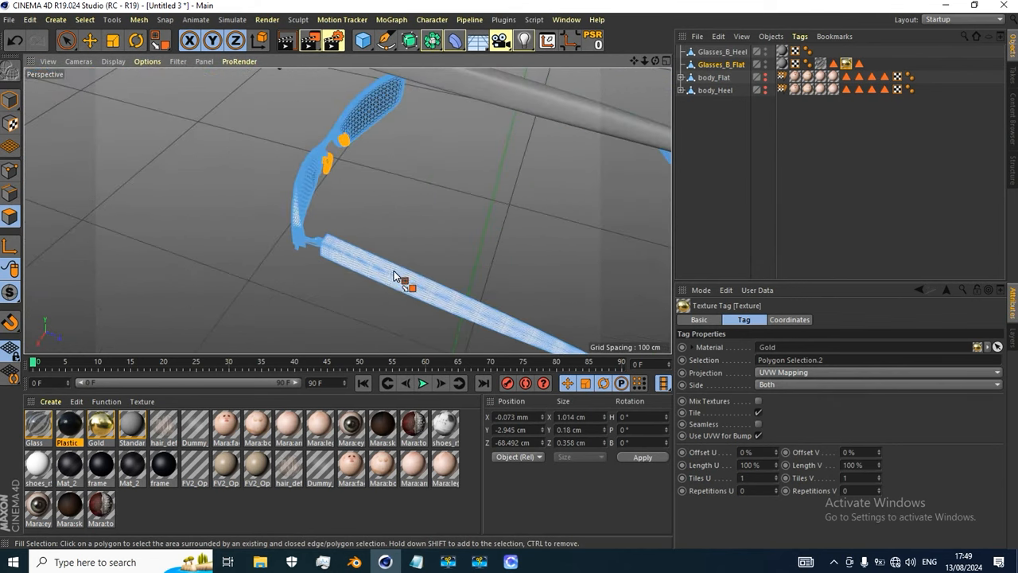
pyautogui.keyDown('shift'); pyautogui.click(430, 250); pyautogui.keyUp('shift')
pyautogui.scroll(-5, 432, 223)
pyautogui.keyDown('shift'); pyautogui.click(347, 126); pyautogui.keyUp('shift')
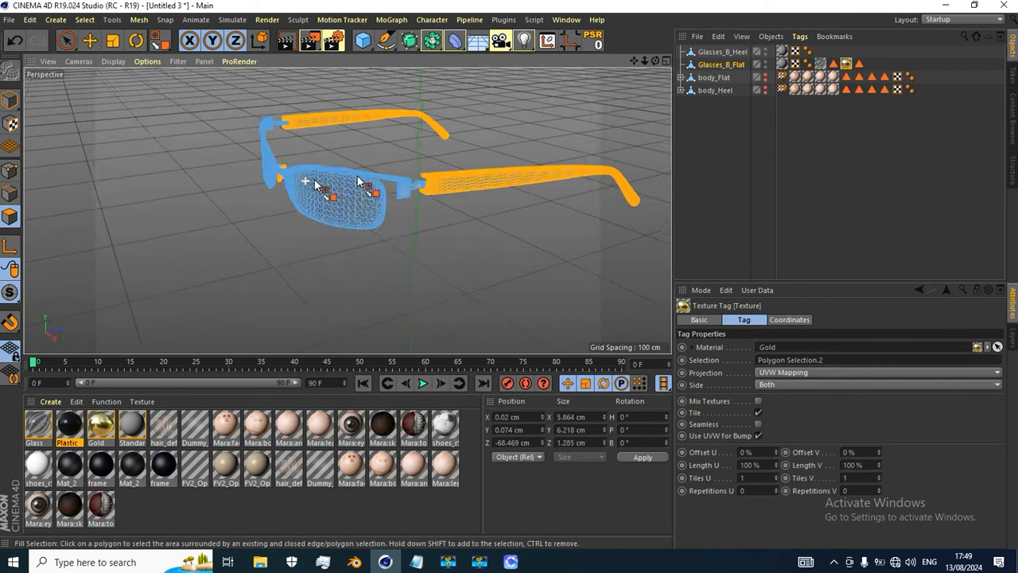
pyautogui.keyDown('alt'); pyautogui.moveTo(347, 126); pyautogui.dragTo(517, 218); pyautogui.keyUp('alt')
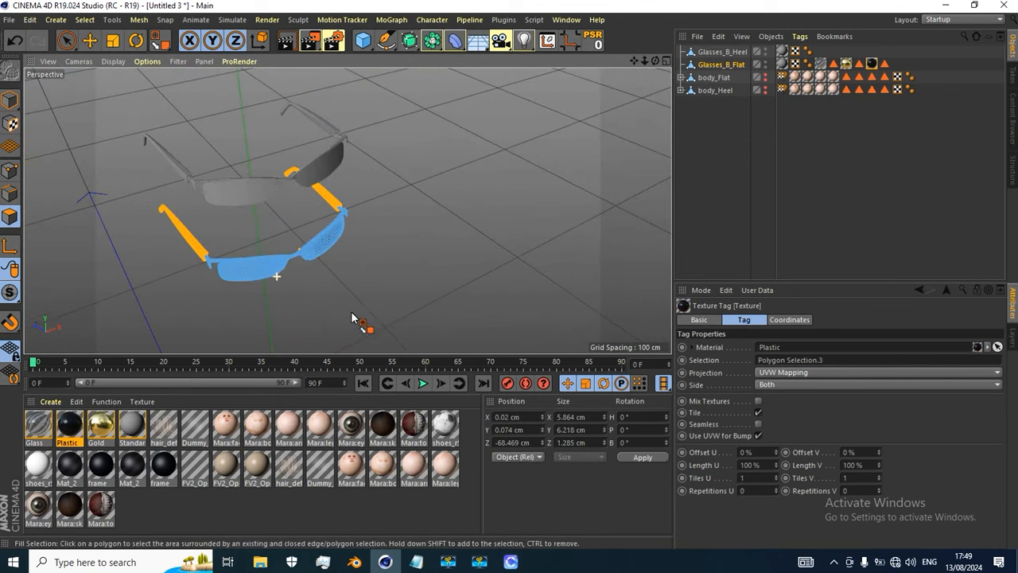
# Switch back to model mode and examine the Gold, Glass and Plastic assignments on Glasses_B_Flat
pyautogui.keyDown('alt'); pyautogui.moveTo(357, 318); pyautogui.dragTo(341, 232); pyautogui.keyUp('alt')
pyautogui.click(8, 101)
pyautogui.scroll(5, 369, 241)
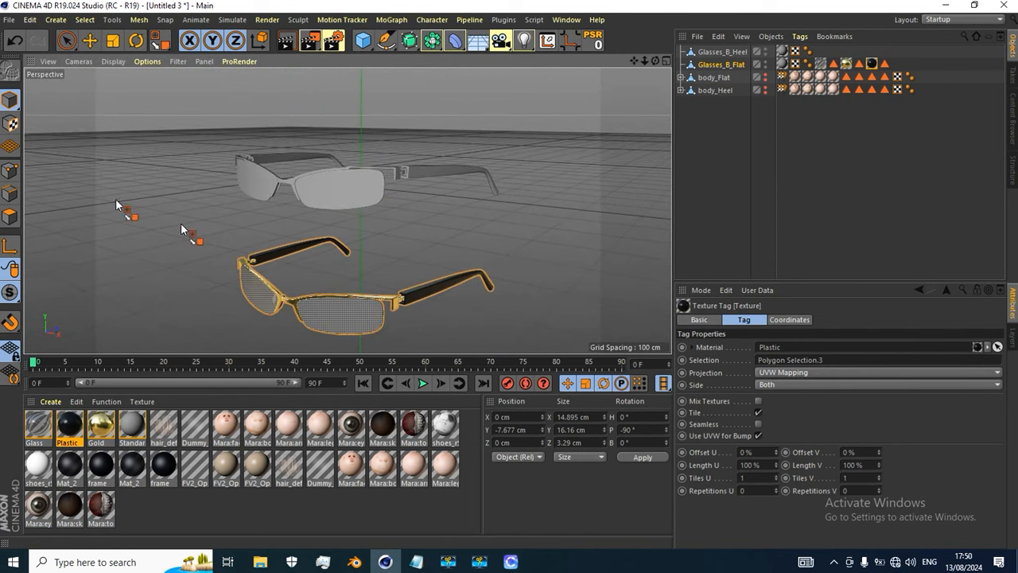
pyautogui.click(9, 215)
pyautogui.rightClick(344, 198)
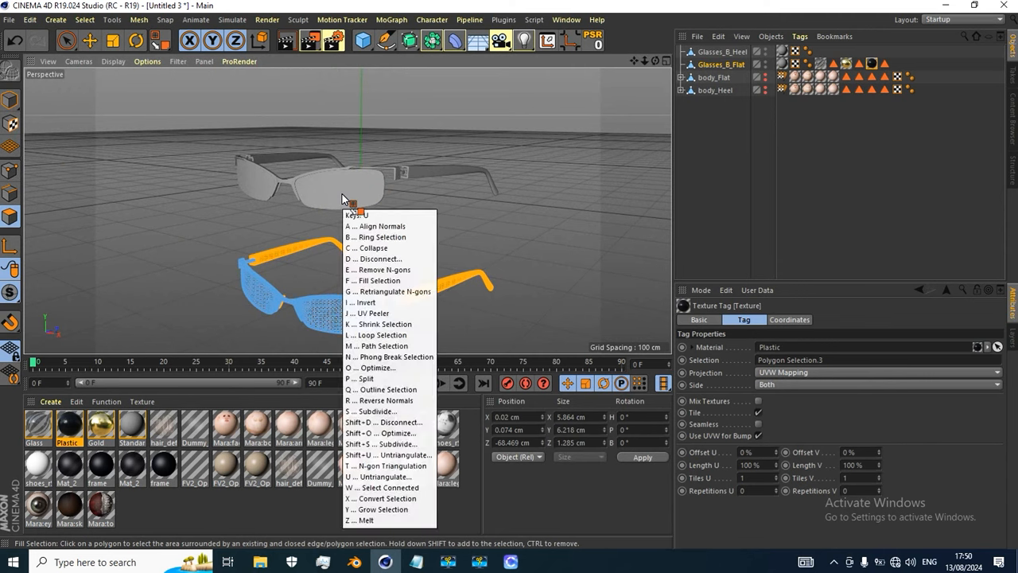
pyautogui.click(10, 104)
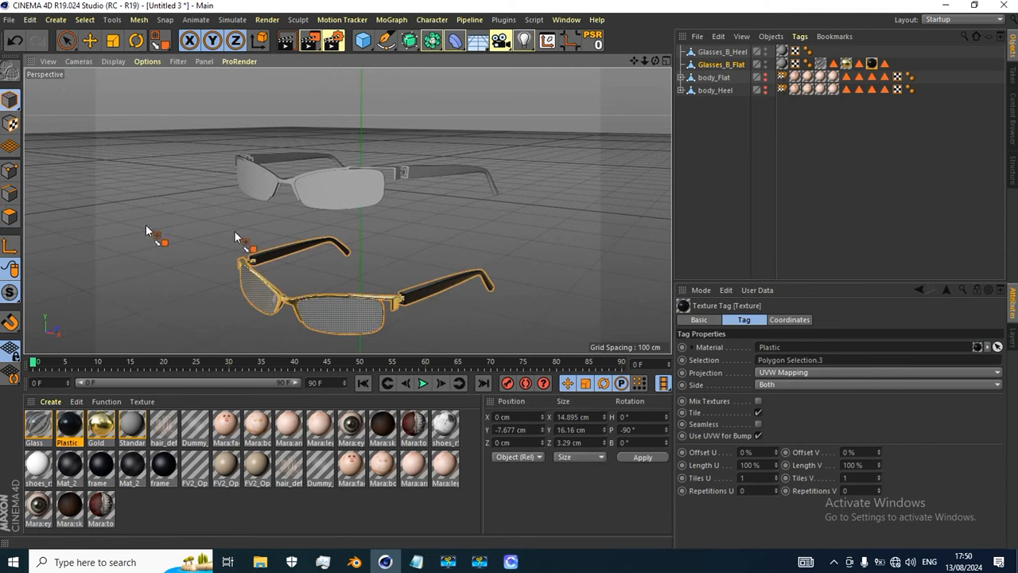
# Fill-select both lenses of Glasses_B_Heel and apply the Glass material to the selected polygons
pyautogui.click(87, 41)
pyautogui.click(375, 196)
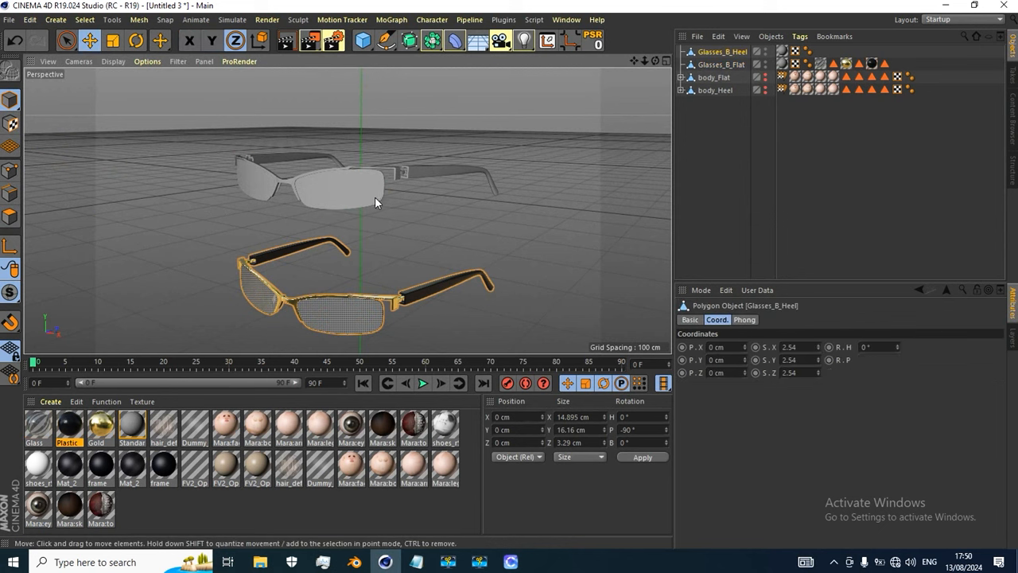
pyautogui.click(11, 216)
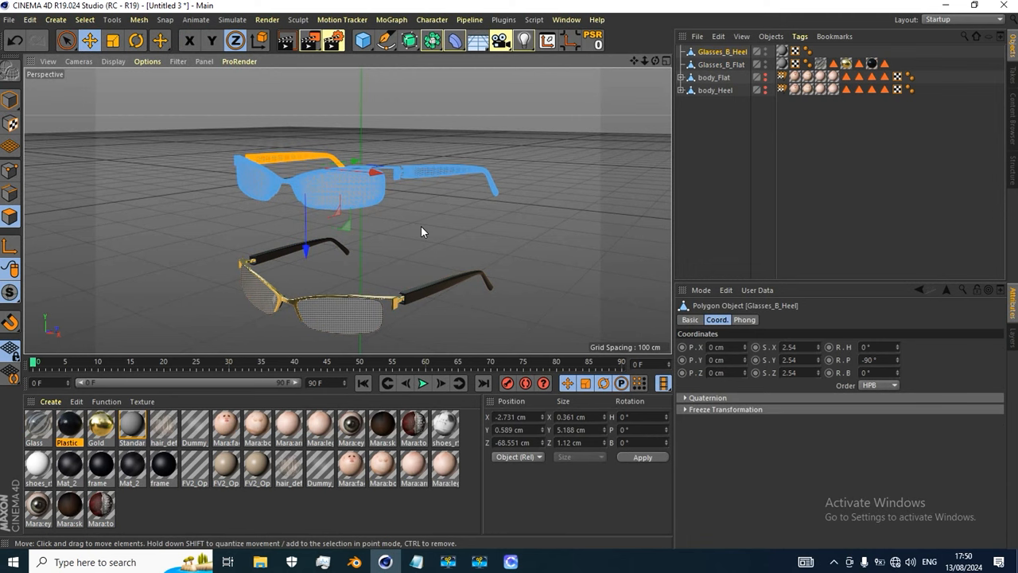
pyautogui.press('u')
pyautogui.press('f')
pyautogui.click(350, 203)
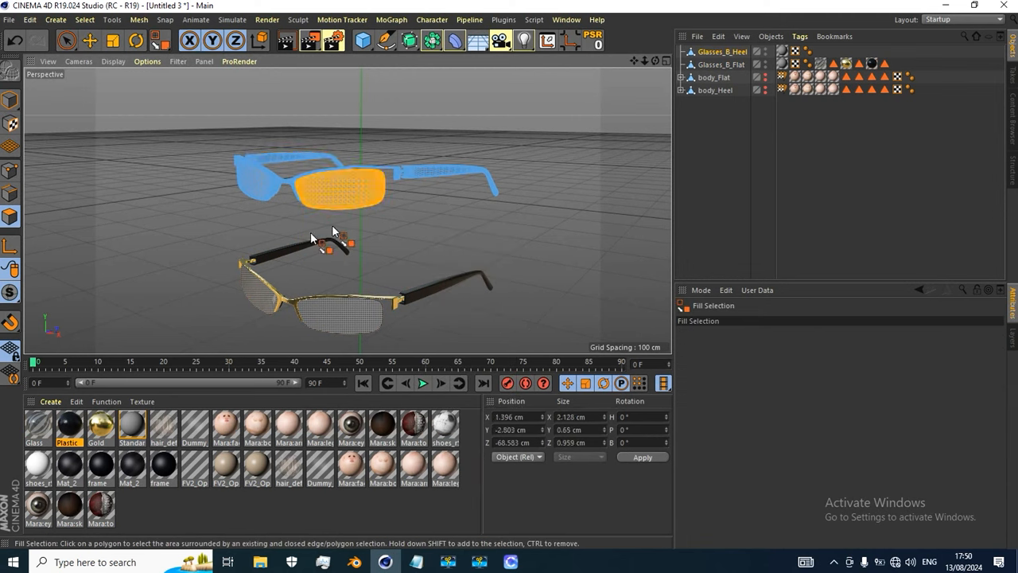
pyautogui.keyDown('shift'); pyautogui.click(249, 194); pyautogui.keyUp('shift')
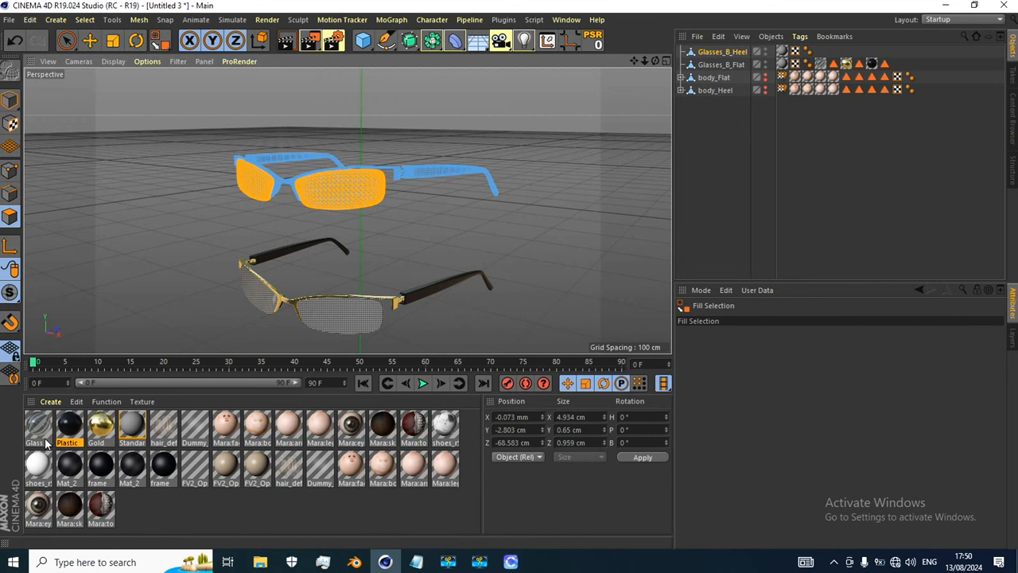
pyautogui.moveTo(46, 443); pyautogui.dragTo(167, 343)
pyautogui.moveTo(355, 193); pyautogui.dragTo(355, 195)
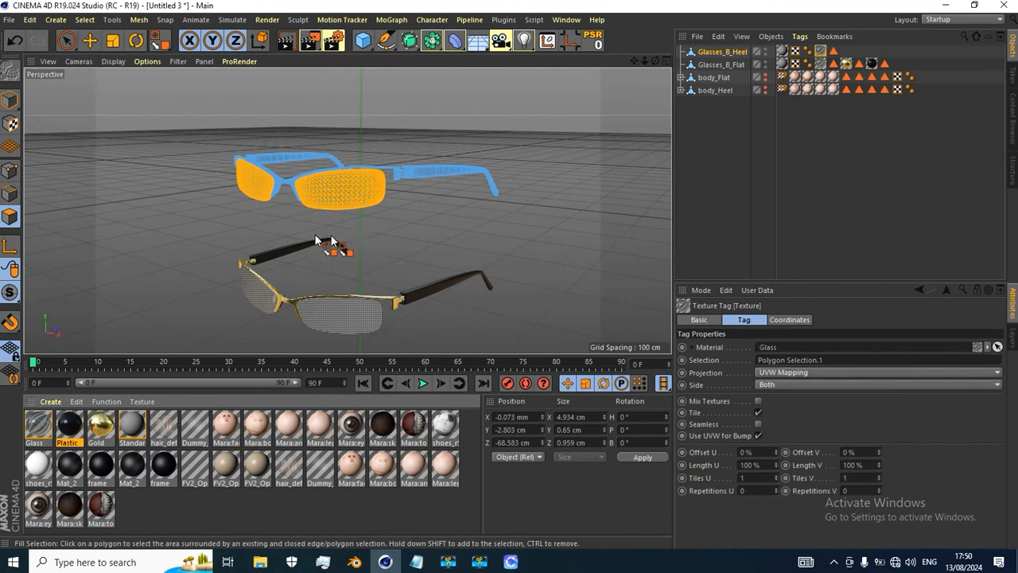
# Fill-select both temple arms of Glasses_B_Heel, apply the Plastic material to them and undo that assignment
pyautogui.keyDown('alt'); pyautogui.moveTo(326, 245); pyautogui.dragTo(503, 272); pyautogui.keyUp('alt')
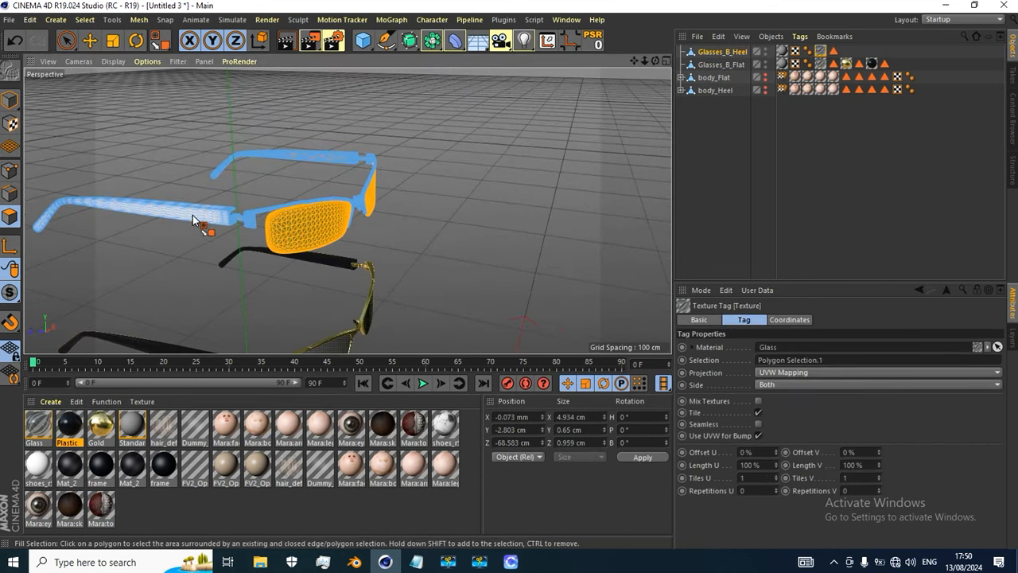
pyautogui.click(199, 218)
pyautogui.keyDown('shift'); pyautogui.click(318, 164); pyautogui.keyUp('shift')
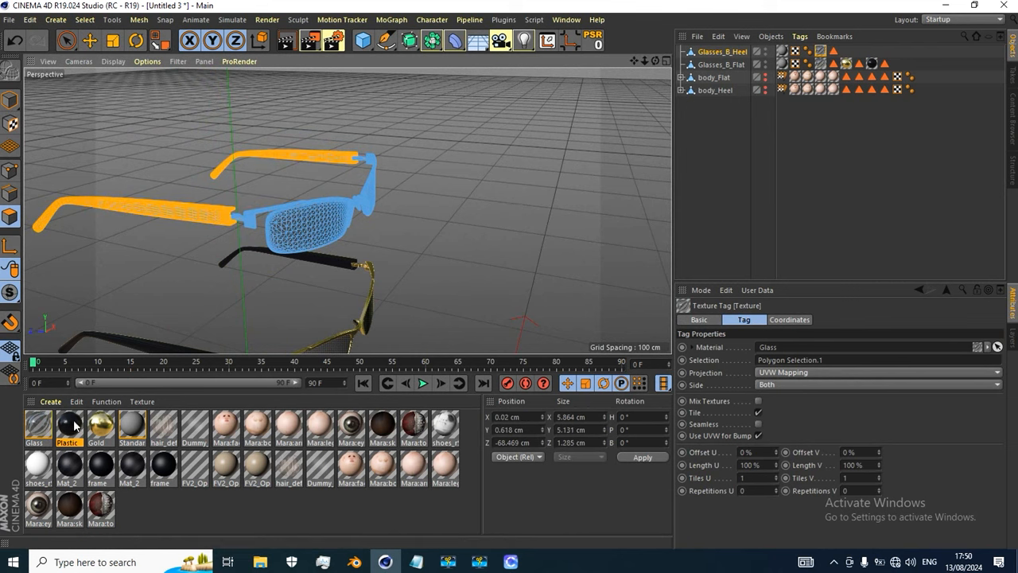
pyautogui.moveTo(74, 426); pyautogui.dragTo(316, 165)
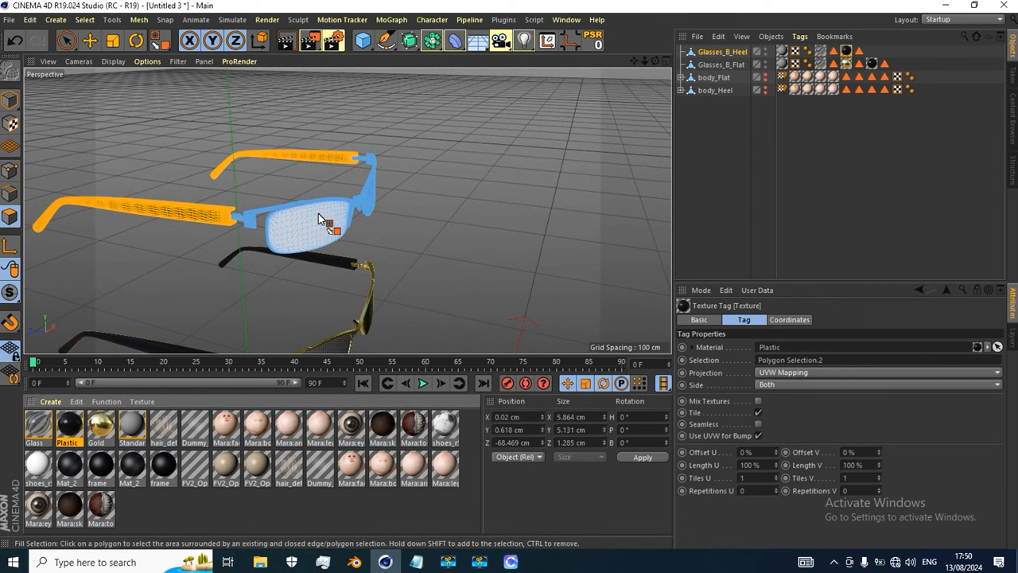
pyautogui.hotkey('ctrl', 'z')
# Add both nose pads and the small block behind one of them to the temple arm selection
pyautogui.keyDown('alt'); pyautogui.moveTo(292, 235); pyautogui.dragTo(398, 275); pyautogui.keyUp('alt')
pyautogui.scroll(4, 211, 200)
pyautogui.keyDown('alt'); pyautogui.moveTo(212, 200); pyautogui.dragTo(302, 210); pyautogui.keyUp('alt')
pyautogui.keyDown('alt'); pyautogui.moveTo(303, 210); pyautogui.dragTo(411, 208, button='right'); pyautogui.keyUp('alt')
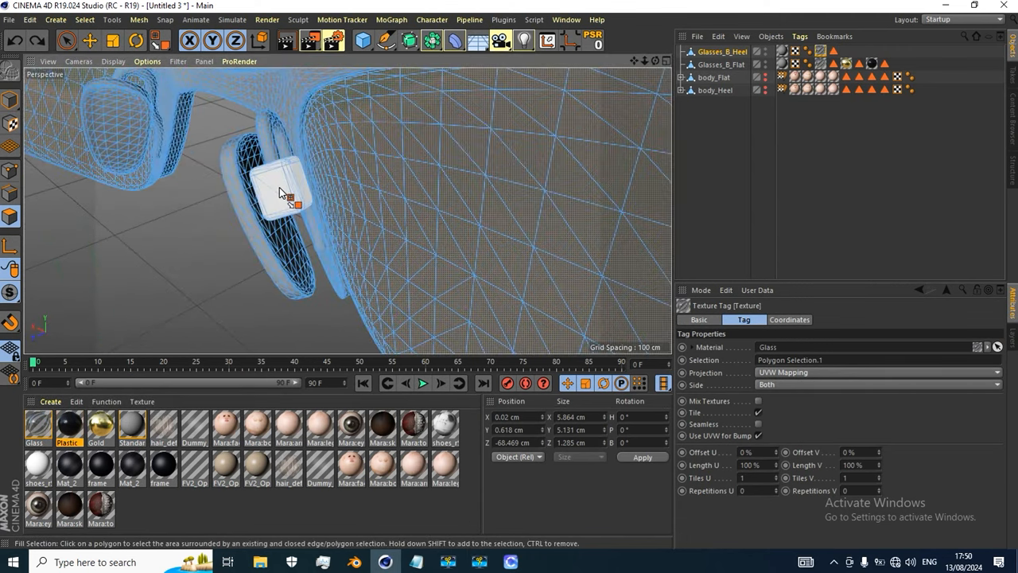
pyautogui.click(280, 193)
pyautogui.keyDown('shift'); pyautogui.click(273, 242); pyautogui.keyUp('shift')
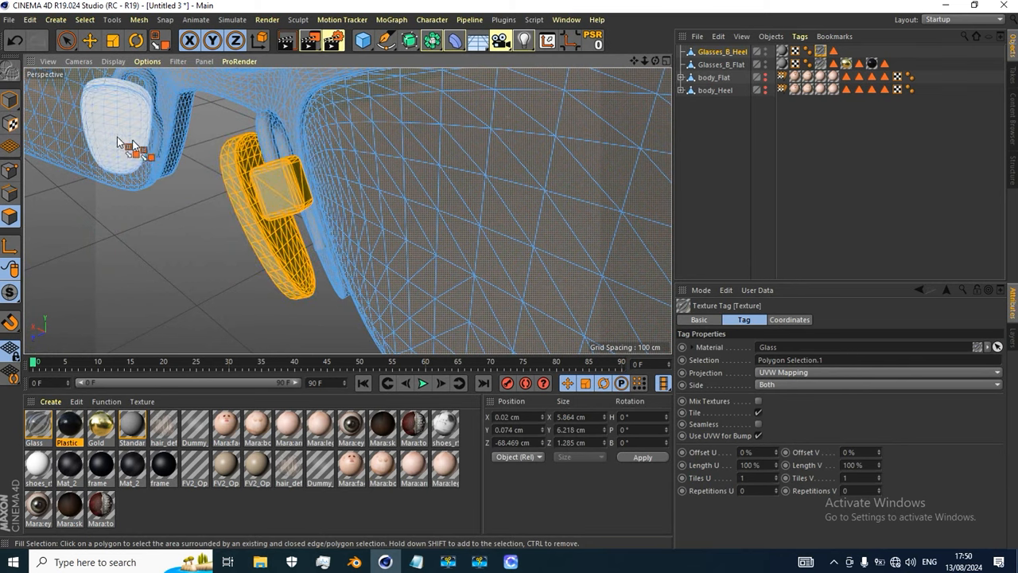
pyautogui.keyDown('shift'); pyautogui.click(125, 148); pyautogui.keyUp('shift')
# Add the block behind the opposite nose pad and apply the Plastic material to the selected polygons
pyautogui.keyDown('alt'); pyautogui.moveTo(171, 187); pyautogui.dragTo(455, 189); pyautogui.keyUp('alt')
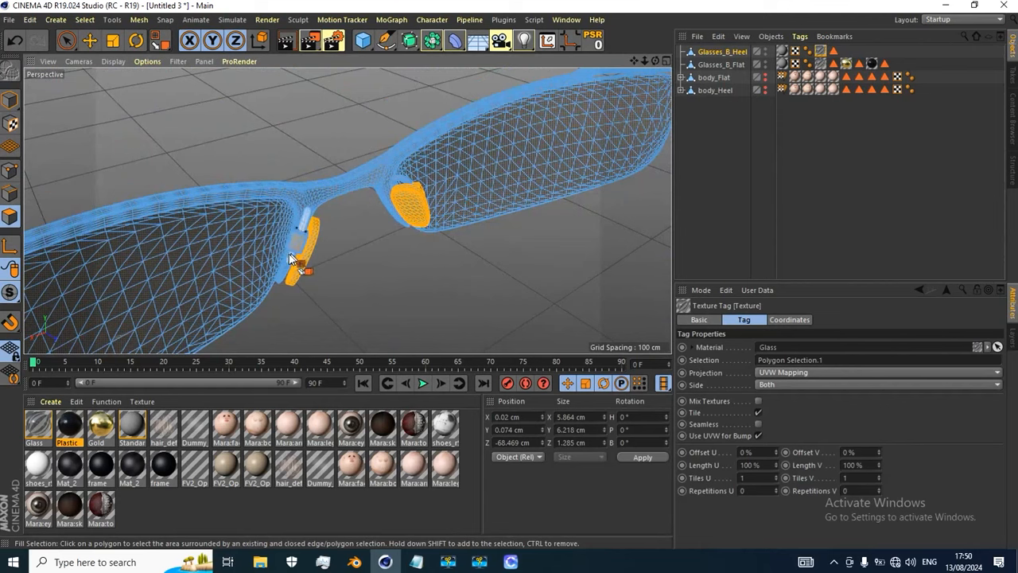
pyautogui.scroll(3, 287, 251)
pyautogui.keyDown('shift'); pyautogui.click(304, 245); pyautogui.keyUp('shift')
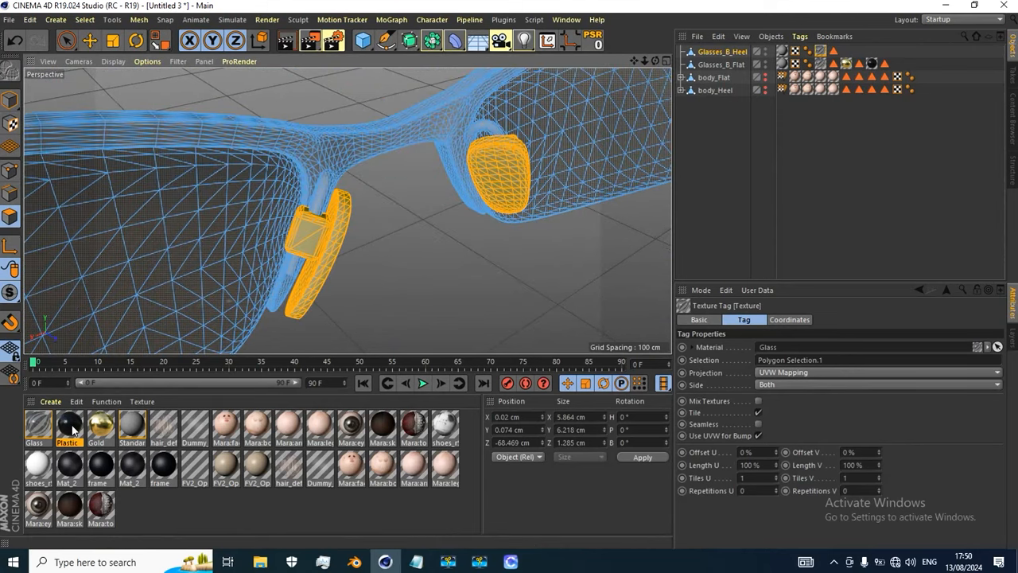
pyautogui.moveTo(322, 272); pyautogui.dragTo(323, 271)
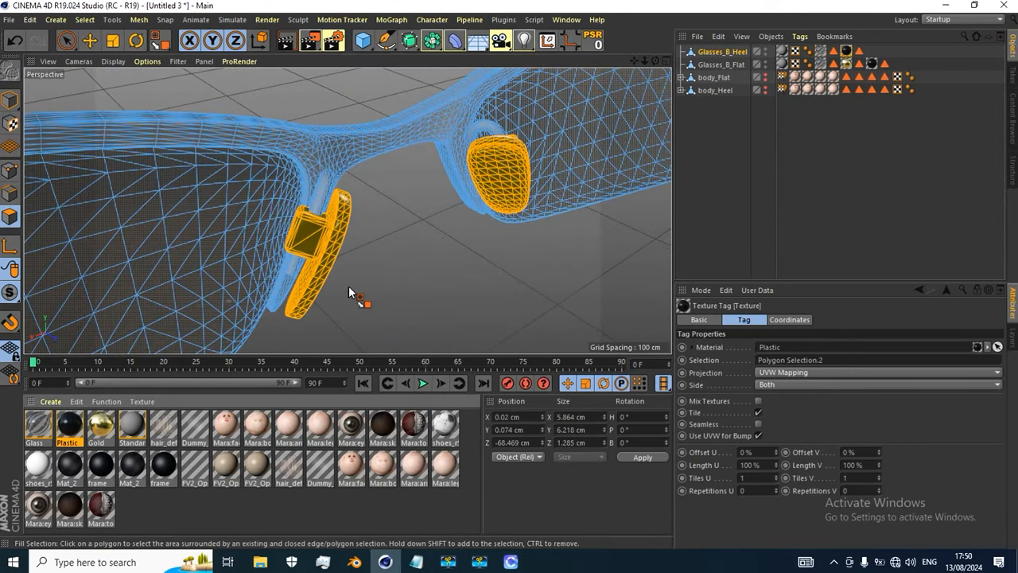
# Apply the Gold material to the frame of Glasses_B_Heel and examine the textured glasses in model mode
pyautogui.click(330, 153)
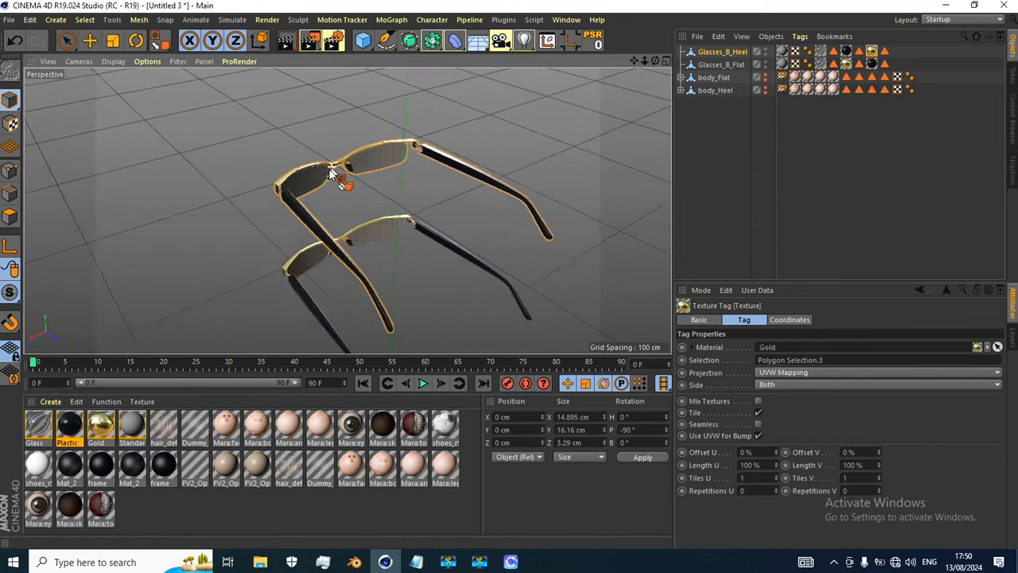
pyautogui.scroll(-4, 331, 173)
pyautogui.keyDown('alt'); pyautogui.moveTo(320, 266); pyautogui.dragTo(507, 239); pyautogui.keyUp('alt')
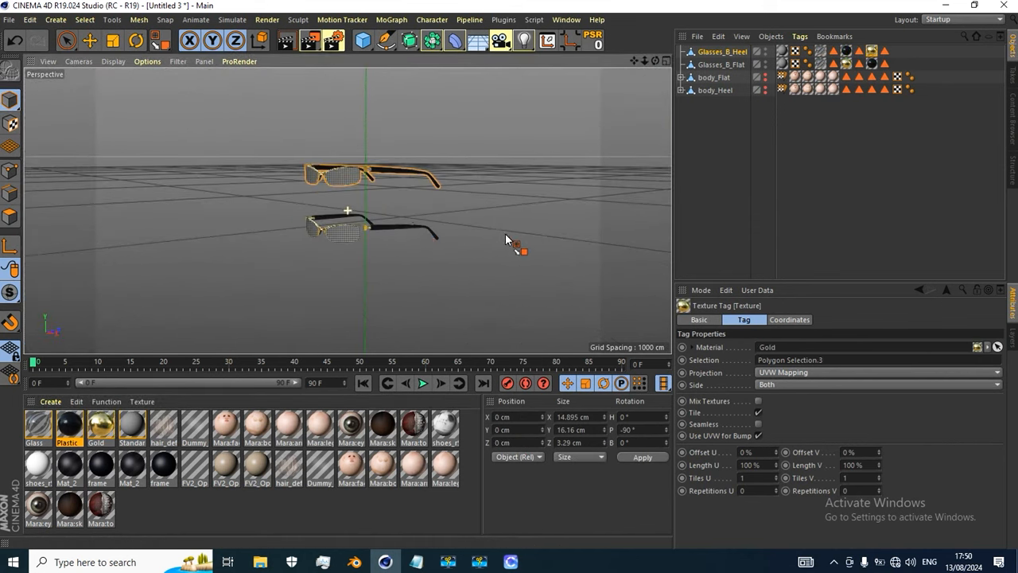
pyautogui.scroll(5, 390, 205)
pyautogui.keyDown('alt'); pyautogui.moveTo(377, 231); pyautogui.dragTo(407, 243); pyautogui.keyUp('alt')
pyautogui.scroll(-4, 407, 243)
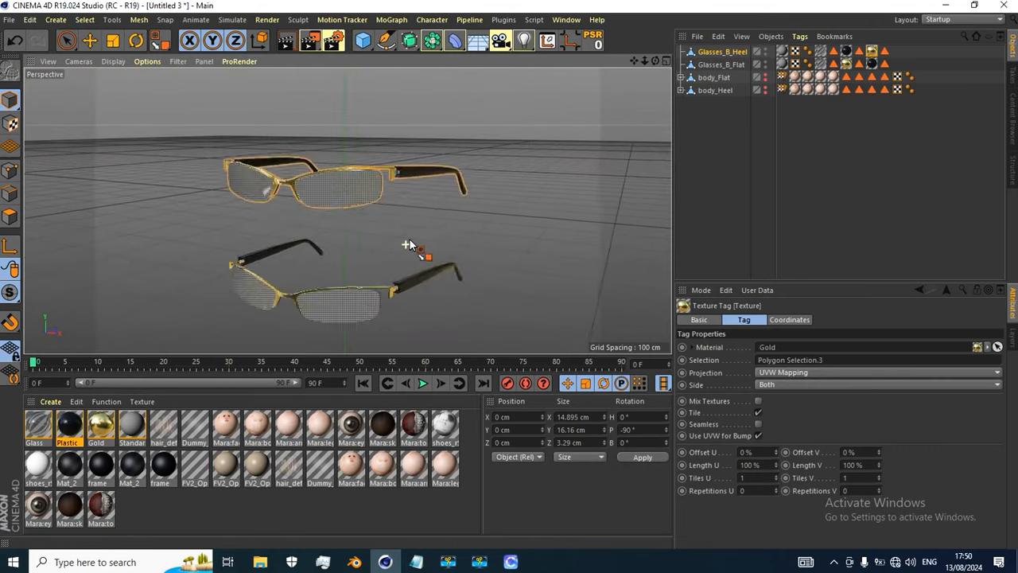
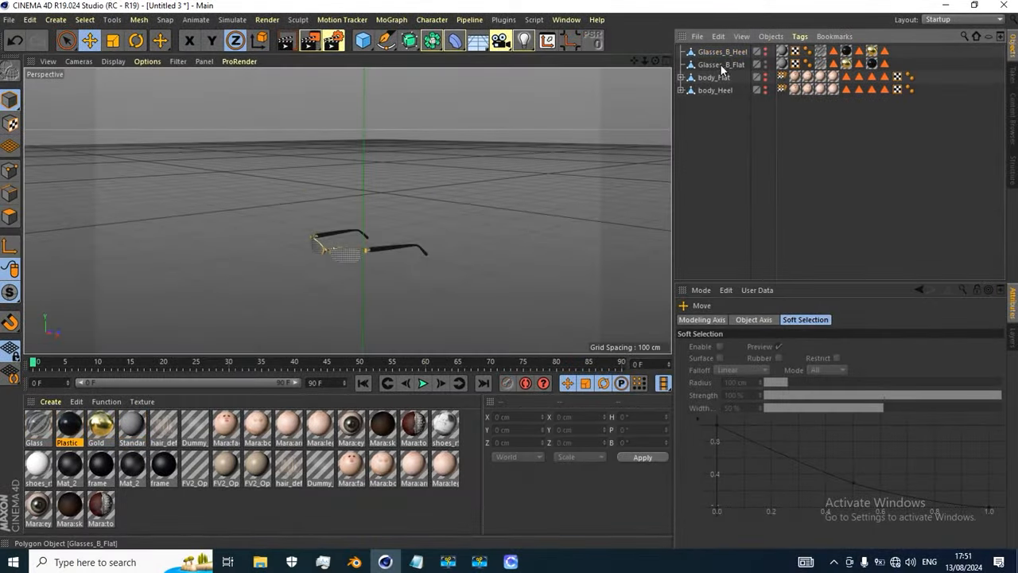
# Copy the object name of Glasses_B_Flat and start an FBX export with that object selected
pyautogui.click(713, 65)
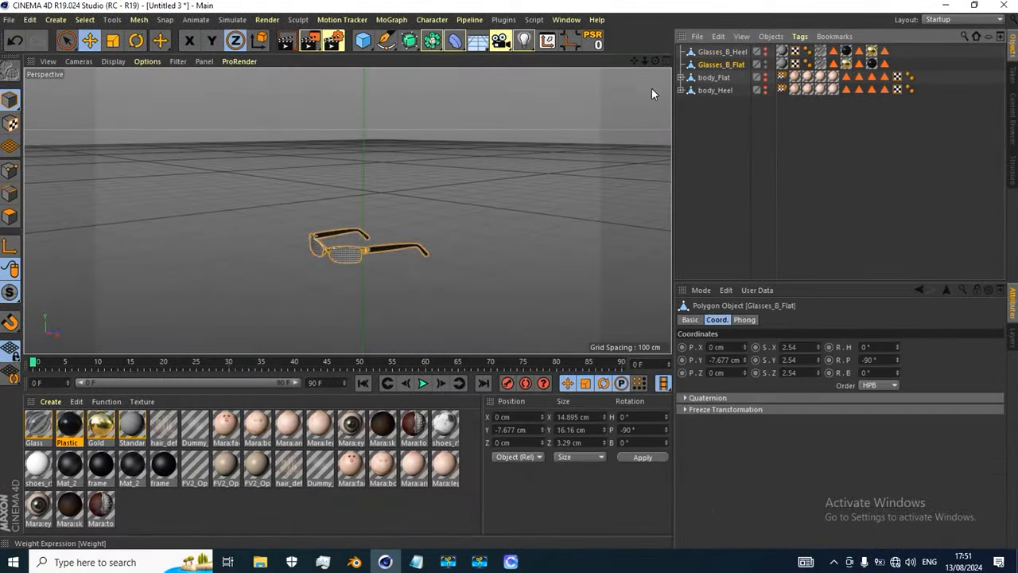
pyautogui.doubleClick(728, 66)
pyautogui.hotkey('ctrl', 'c')
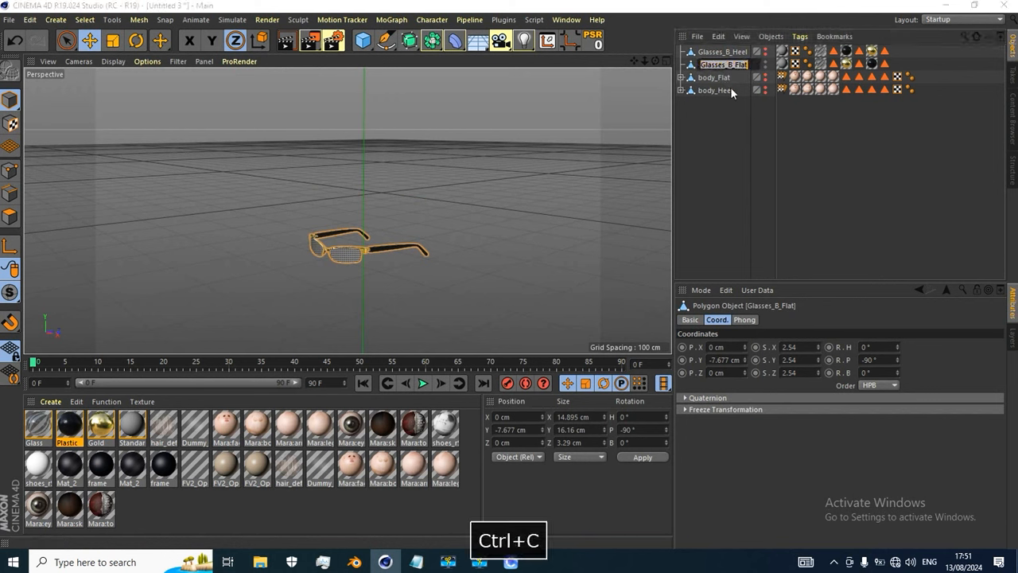
pyautogui.press('Return')
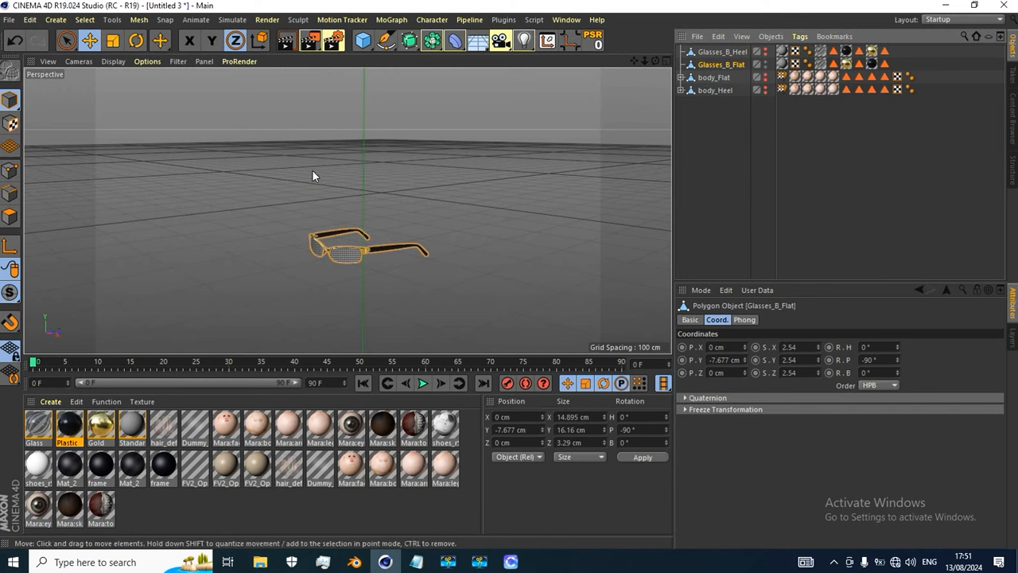
pyautogui.click(9, 19)
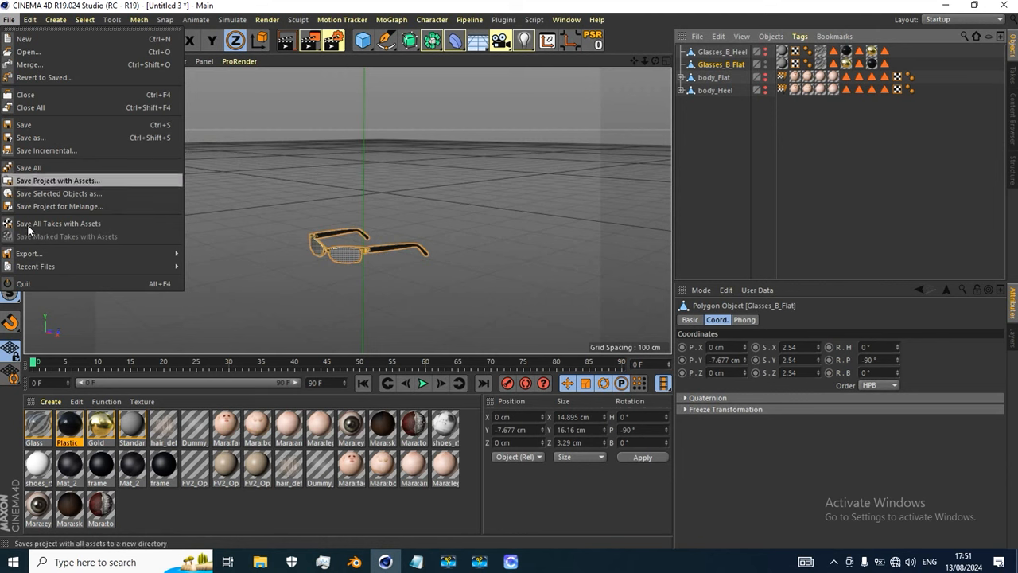
pyautogui.moveTo(28, 254)
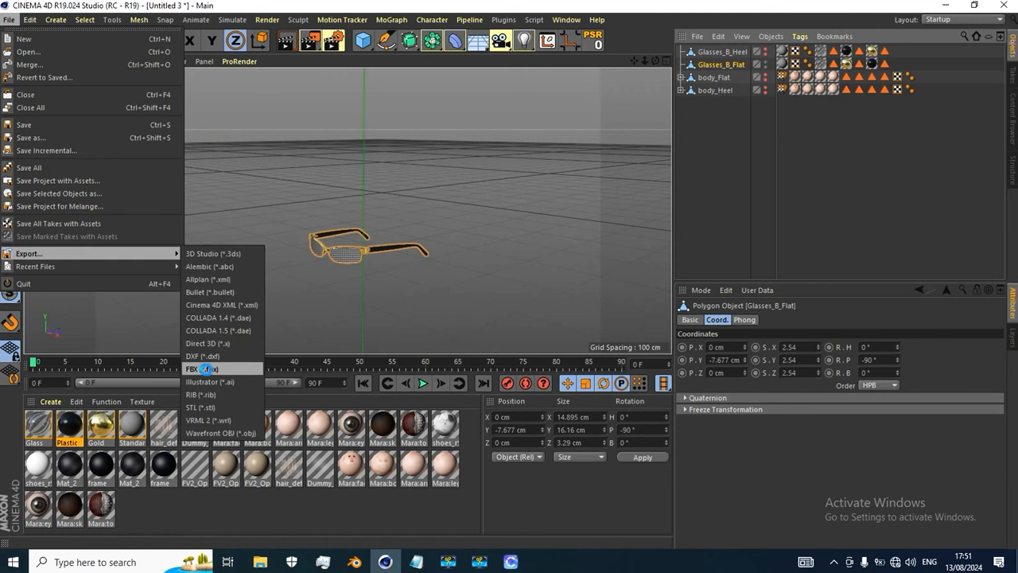
pyautogui.click(212, 382)
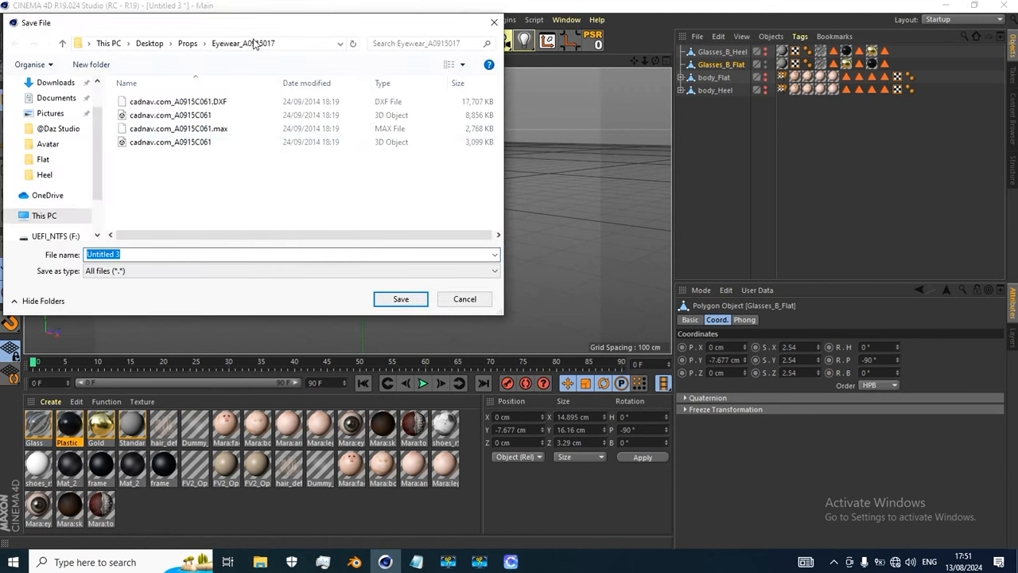
pyautogui.click(188, 43)
pyautogui.scroll(-3, 209, 175)
pyautogui.scroll(5, 210, 179)
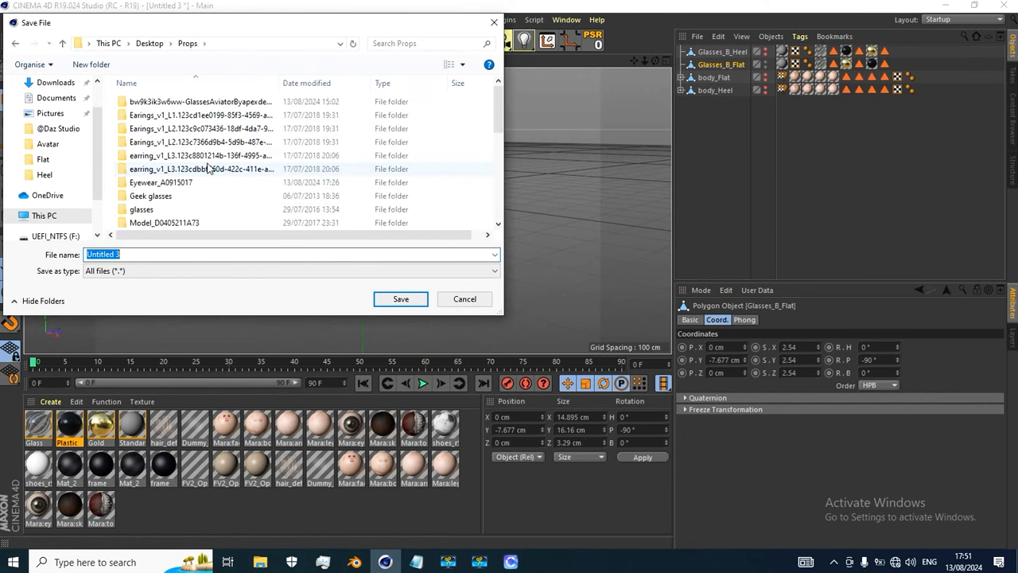
pyautogui.scroll(-1, 191, 176)
pyautogui.scroll(1, 178, 181)
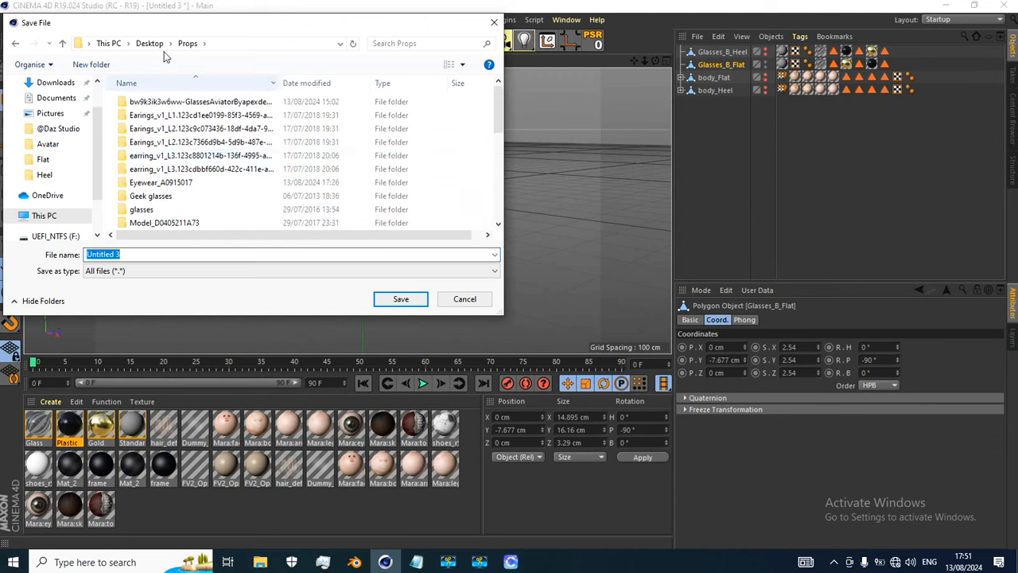
# Export the selection as Glasses_B_Flat to the desktop's Avatar folder, using FBX 7.5 (2016) with Selection Only and Embed Textures
pyautogui.click(150, 43)
pyautogui.doubleClick(142, 142)
pyautogui.scroll(-1, 155, 145)
pyautogui.click(130, 253)
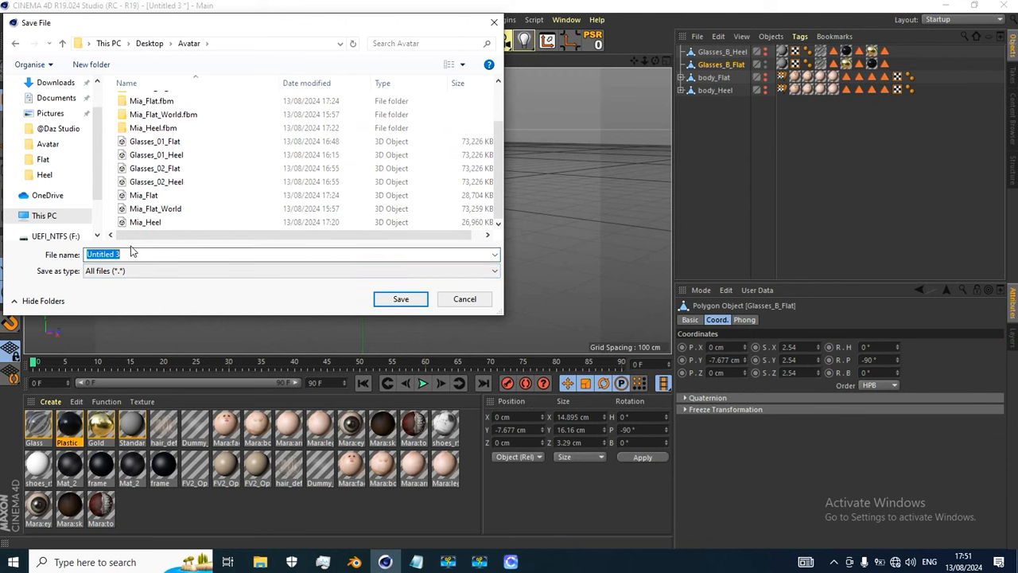
pyautogui.hotkey('ctrl', 'v')
pyautogui.click(392, 304)
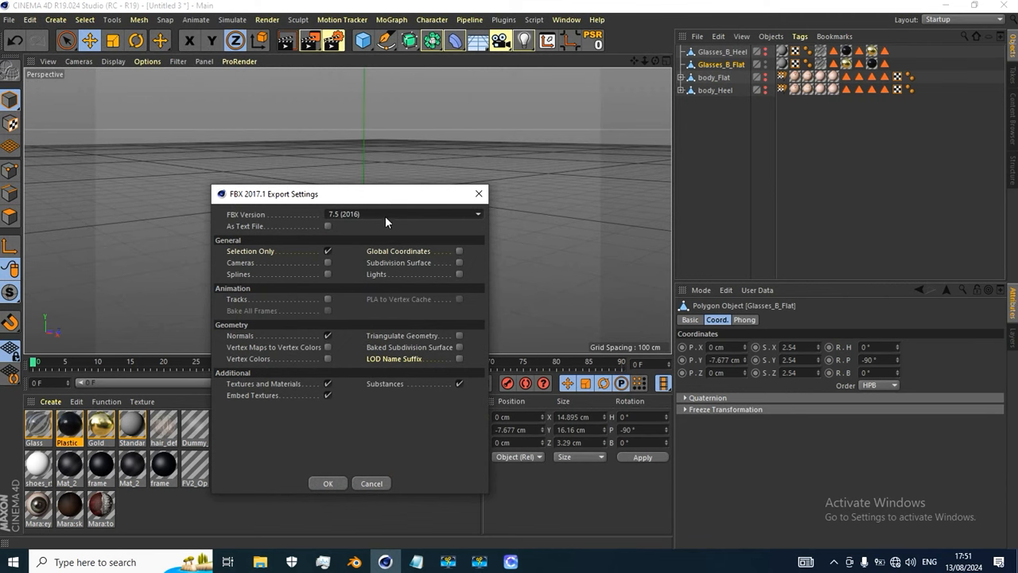
pyautogui.moveTo(372, 199); pyautogui.dragTo(472, 94)
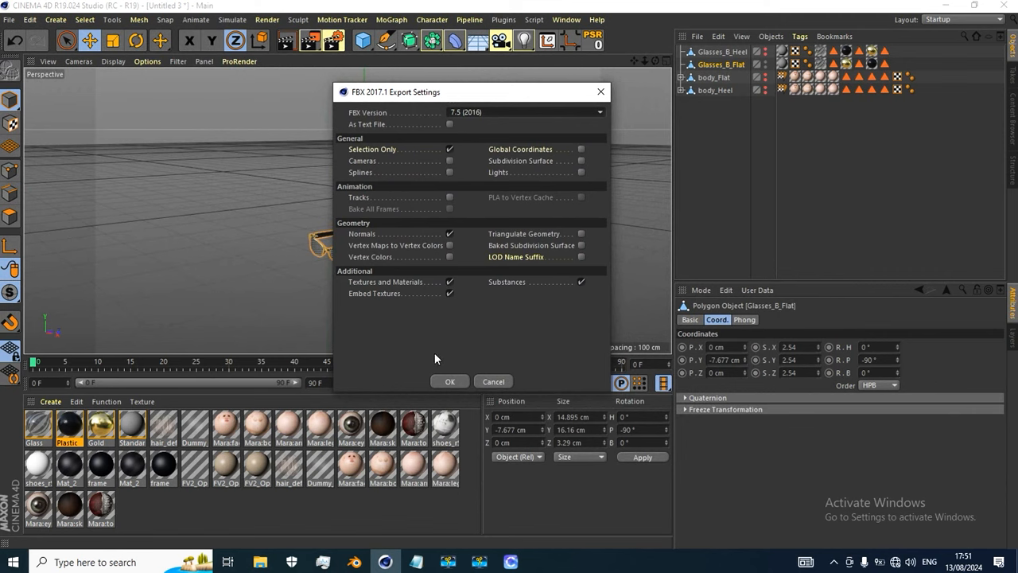
pyautogui.click(448, 381)
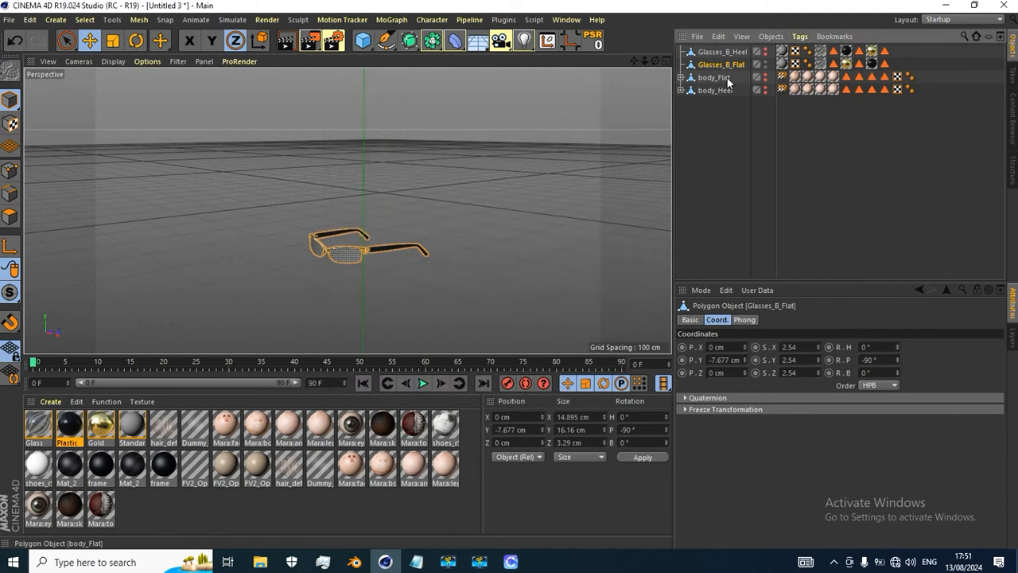
# Enable the X and Y axes and make Glasses_B_Heel the visible, selected glasses in place of Glasses_B_Flat
pyautogui.scroll(-10, 374, 179)
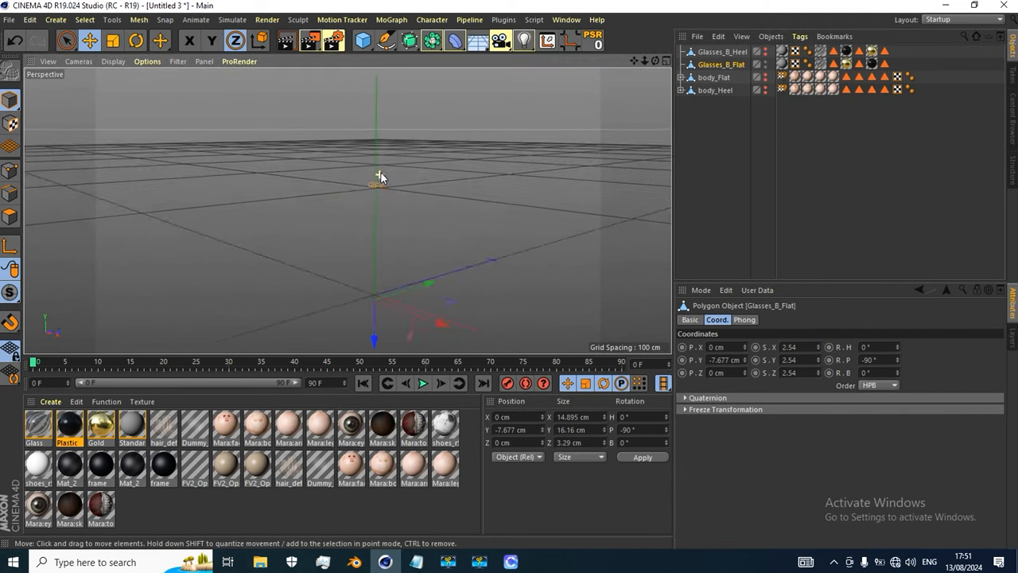
pyautogui.keyDown('alt'); pyautogui.moveTo(381, 173); pyautogui.dragTo(399, 224); pyautogui.keyUp('alt')
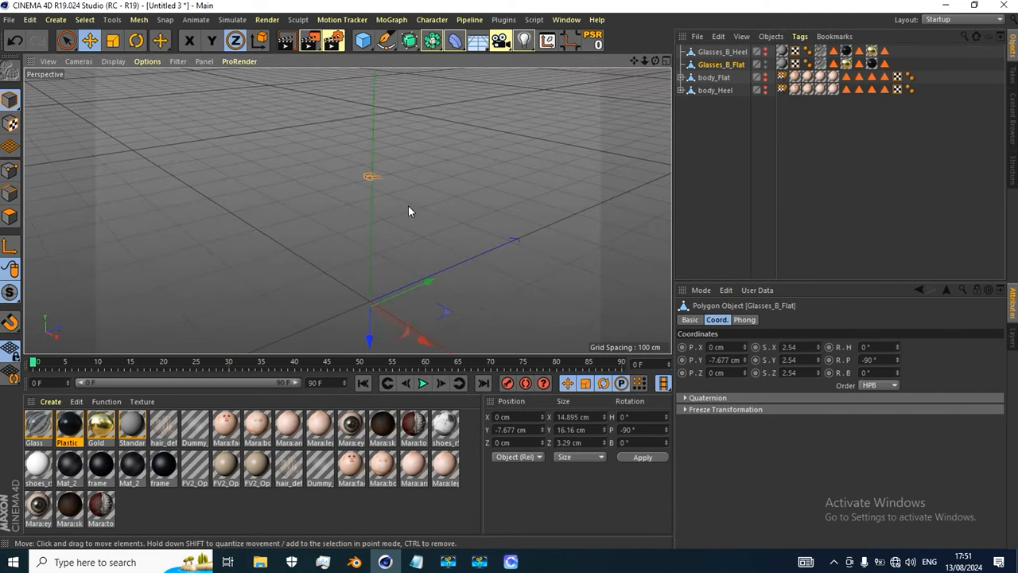
pyautogui.click(192, 43)
pyautogui.click(211, 42)
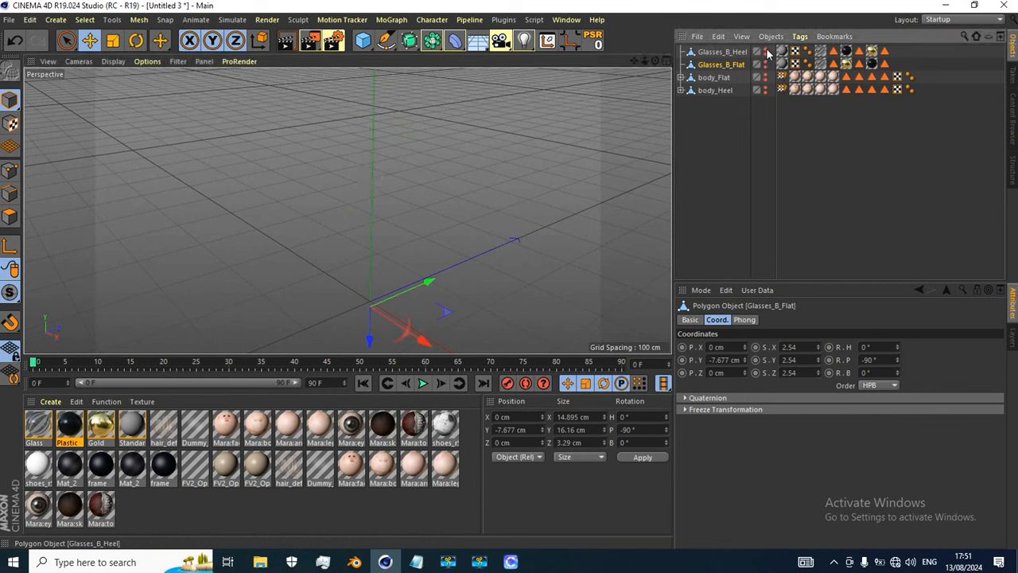
pyautogui.click(732, 51)
pyautogui.scroll(5, 399, 294)
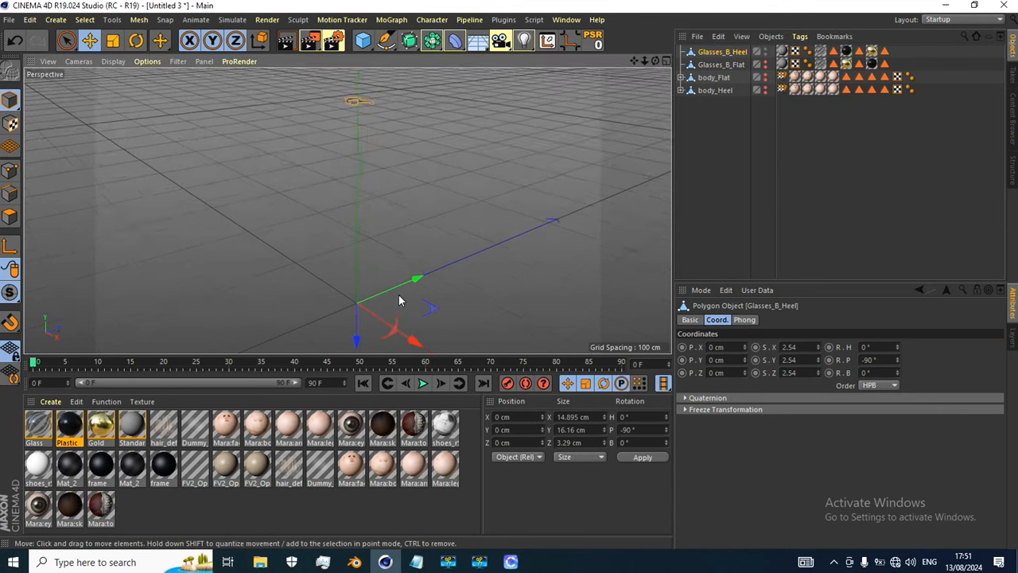
# Export Glasses_B_Heel as Glasses_B_01_Heel to the desktop's Avatar folder, using FBX 7.5 (2016) with Selection Only and Embed Textures
pyautogui.scroll(-3, 399, 294)
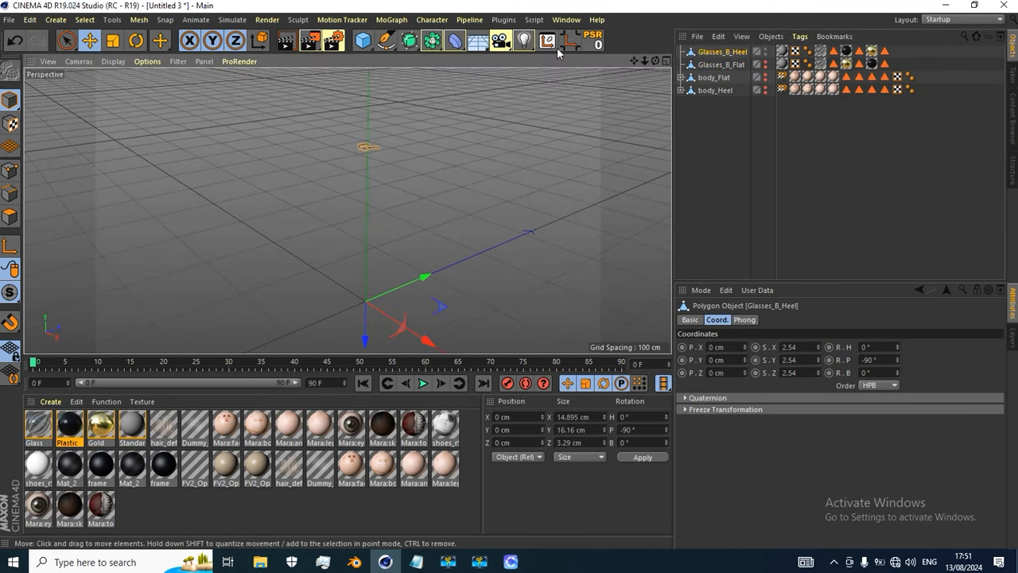
pyautogui.doubleClick(716, 53)
pyautogui.hotkey('ctrl', 'c')
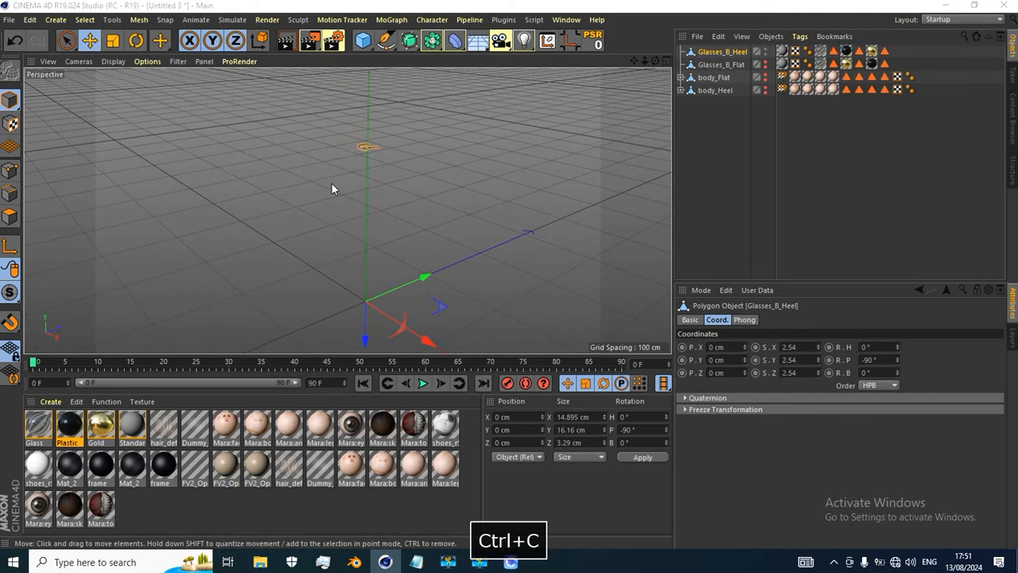
pyautogui.click(8, 21)
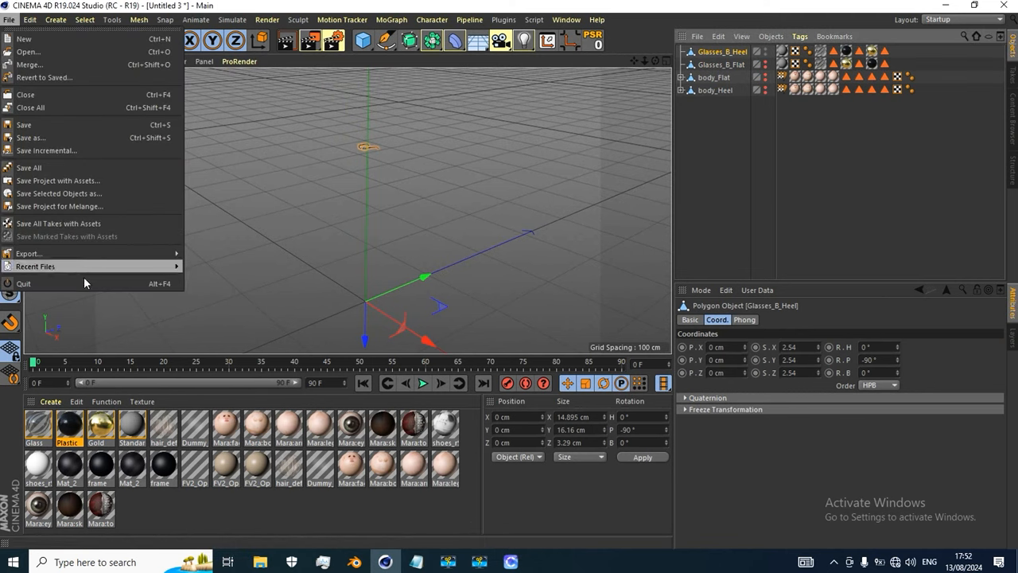
pyautogui.moveTo(92, 254)
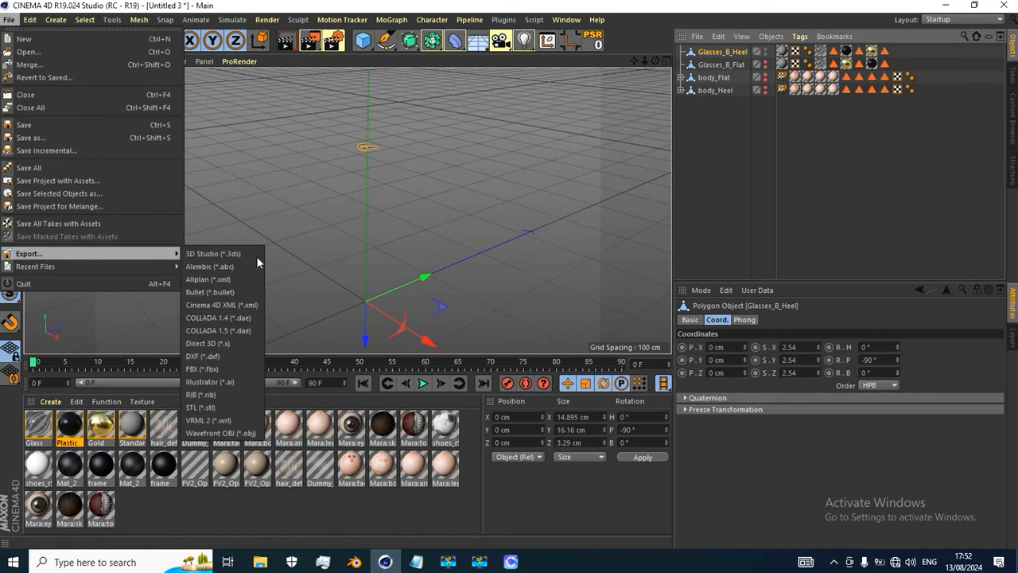
pyautogui.click(203, 368)
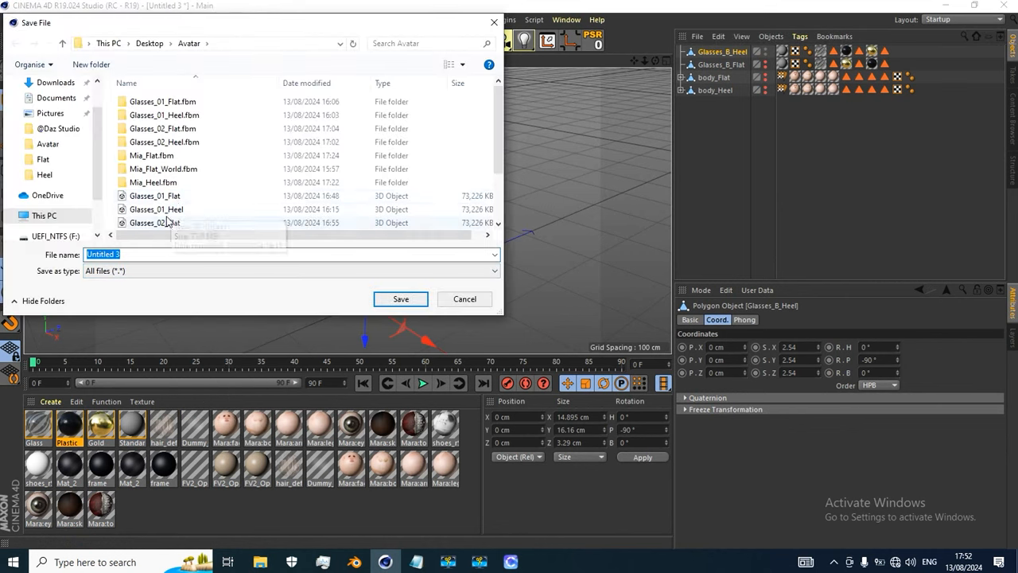
pyautogui.scroll(-2, 167, 217)
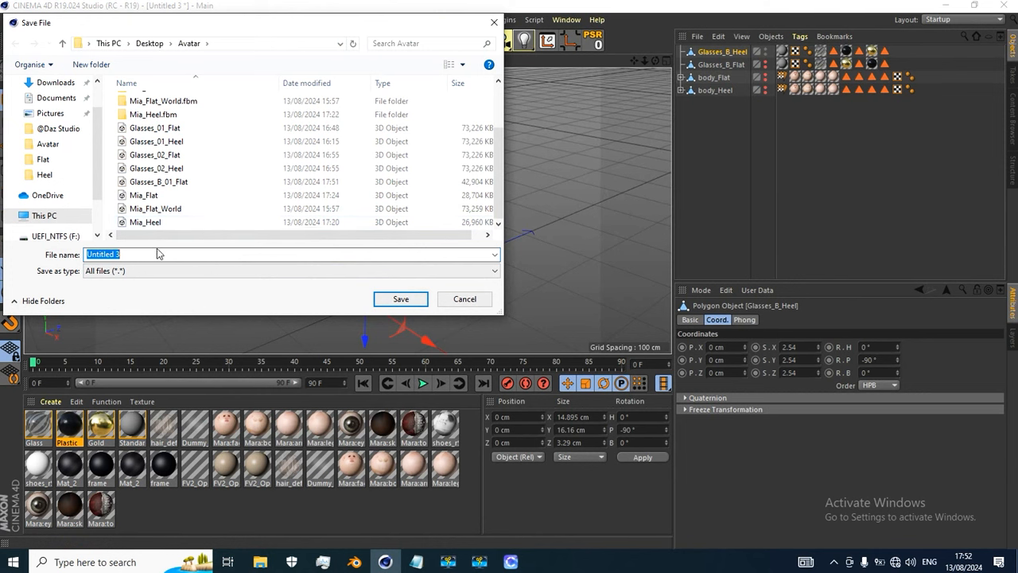
pyautogui.hotkey('ctrl', 'v')
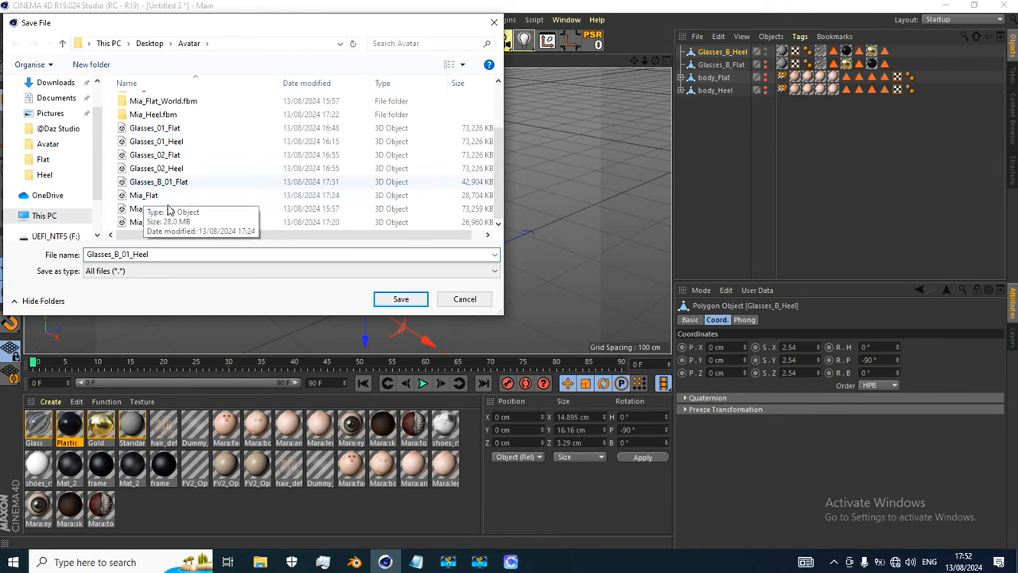
pyautogui.click(397, 298)
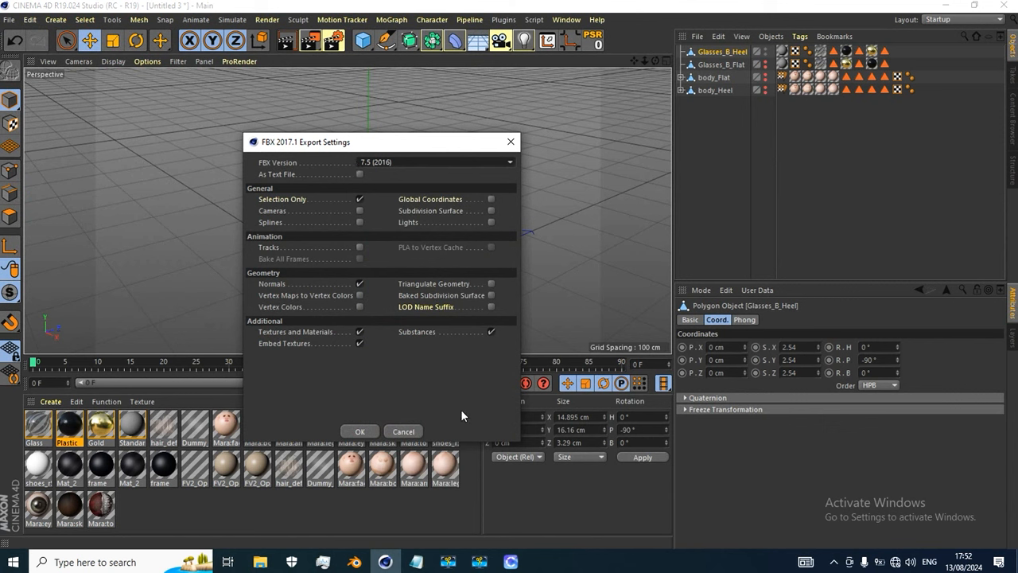
pyautogui.click(358, 431)
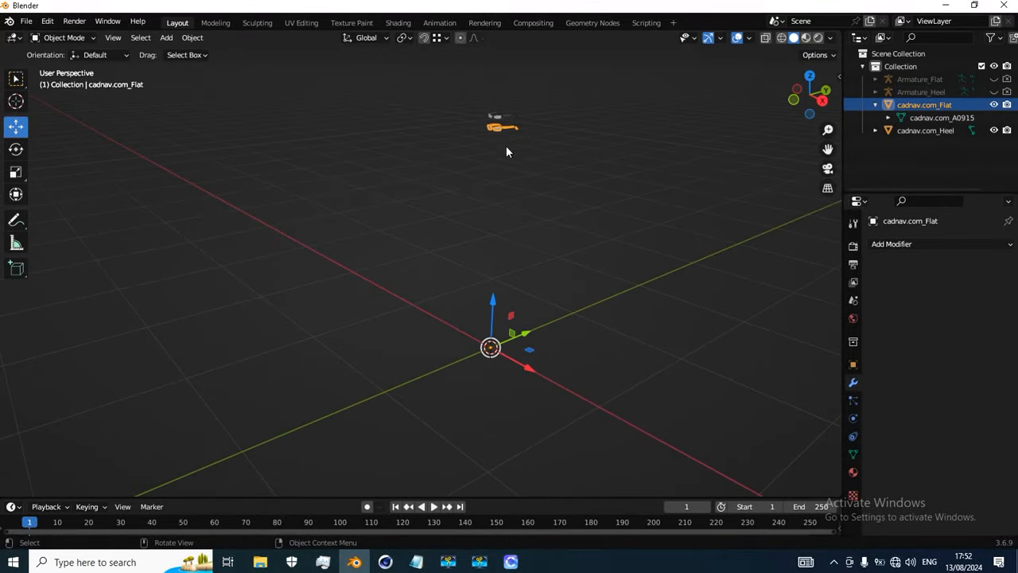
# Switch to Blender and set up an FBX export with Path Mode Copy, embedded textures and the limit to Selected Objects
pyautogui.click(25, 24)
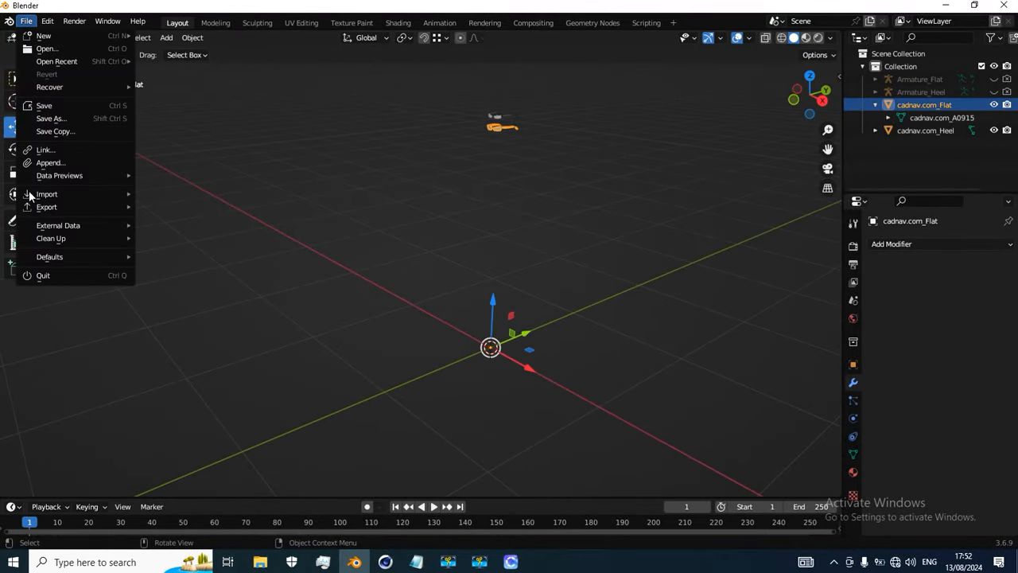
pyautogui.moveTo(55, 207)
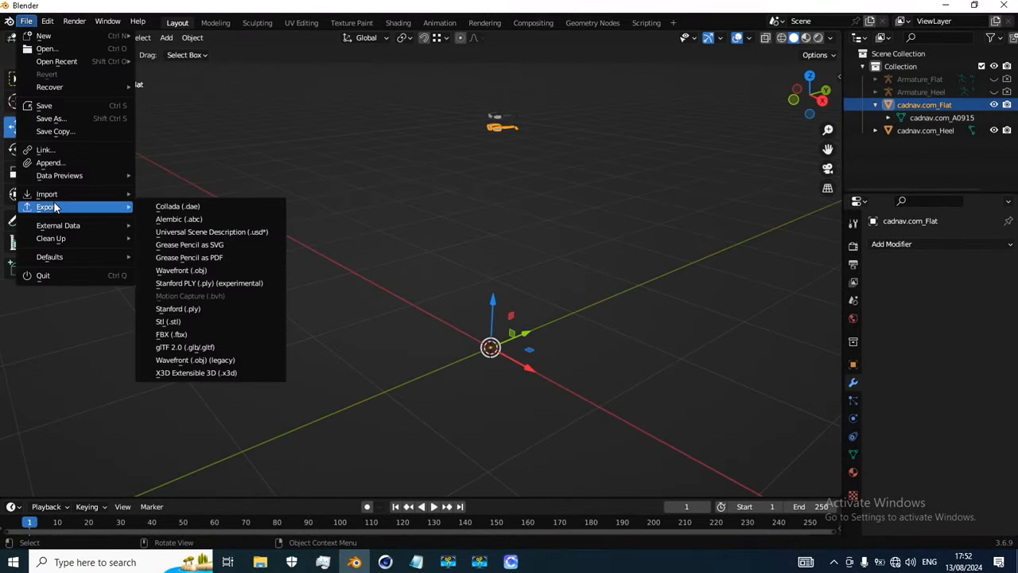
pyautogui.click(171, 334)
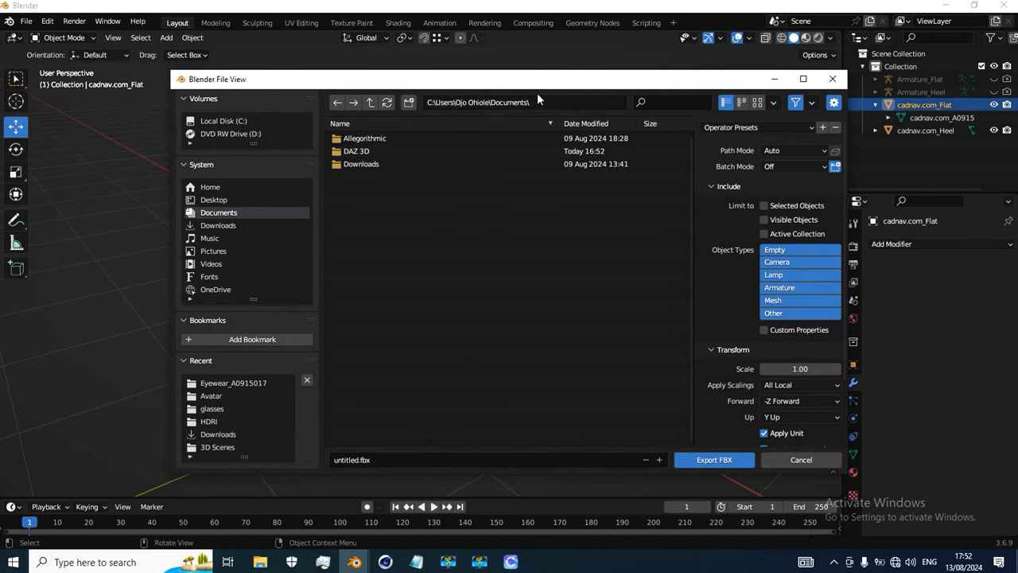
pyautogui.moveTo(538, 79); pyautogui.dragTo(469, 89)
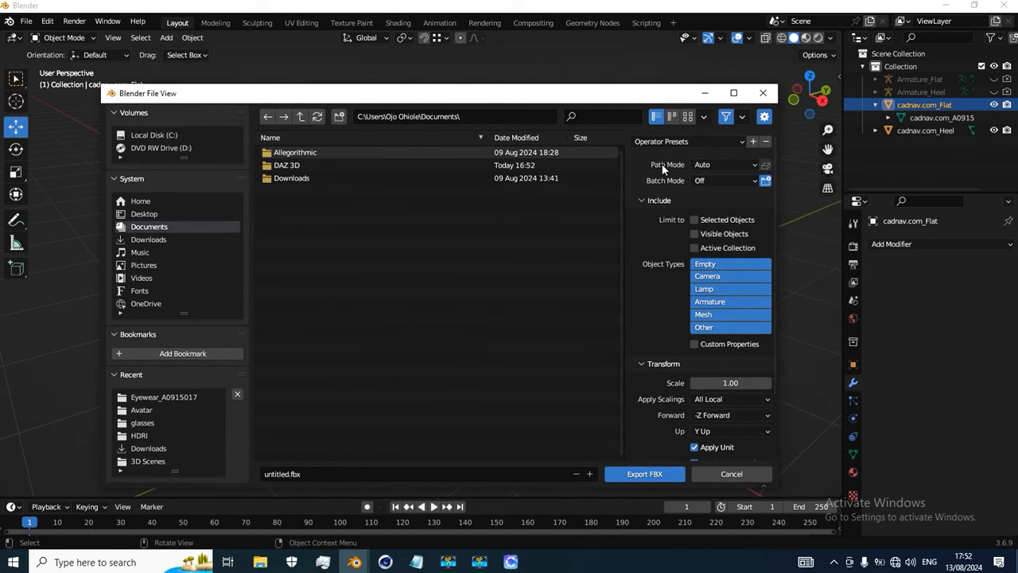
pyautogui.click(711, 164)
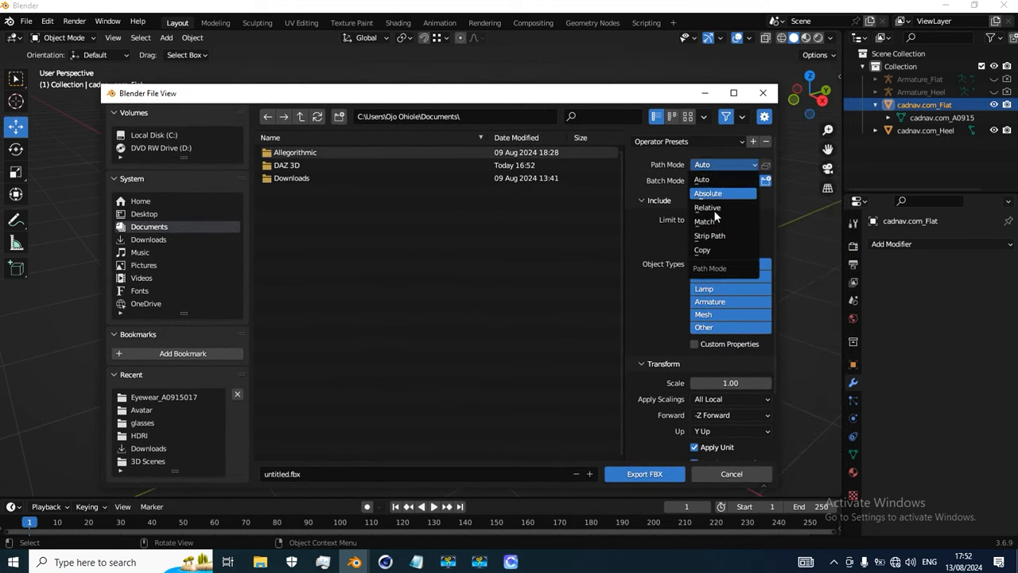
pyautogui.click(705, 251)
pyautogui.click(764, 165)
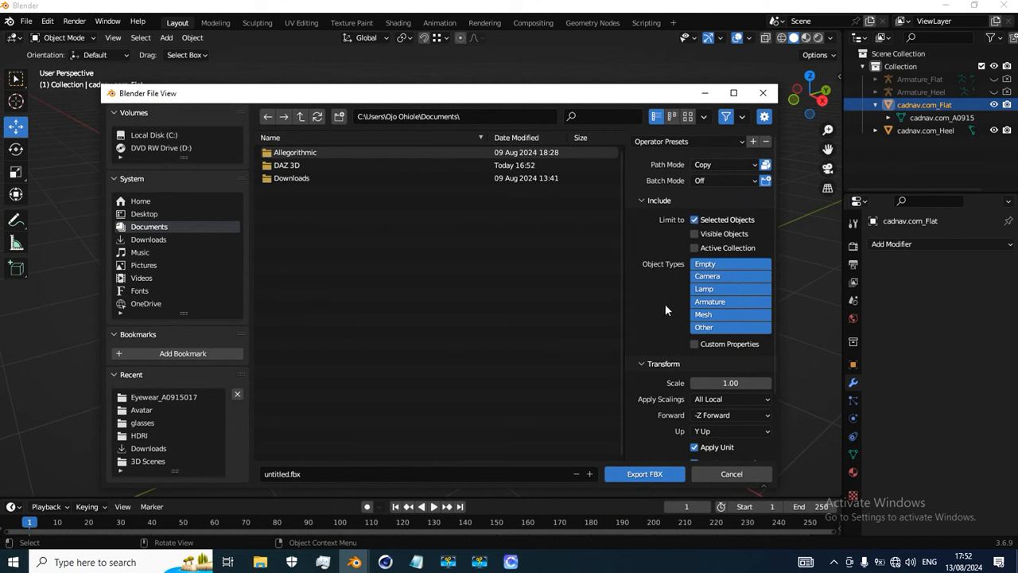
# Restrict the exported object types to Armature and review the remaining transform and geometry options
pyautogui.scroll(-2, 666, 309)
pyautogui.click(730, 276)
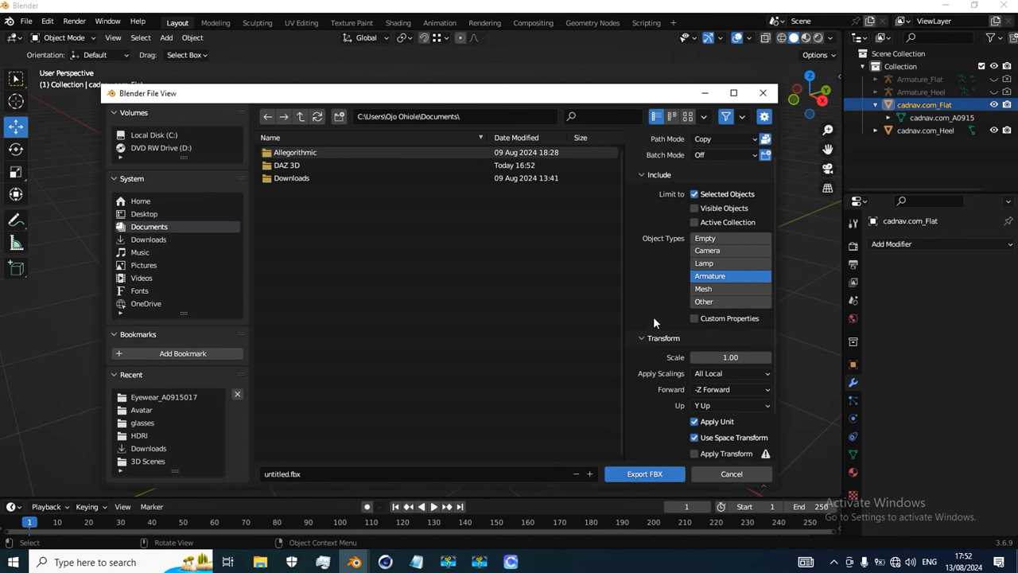
pyautogui.scroll(-4, 654, 370)
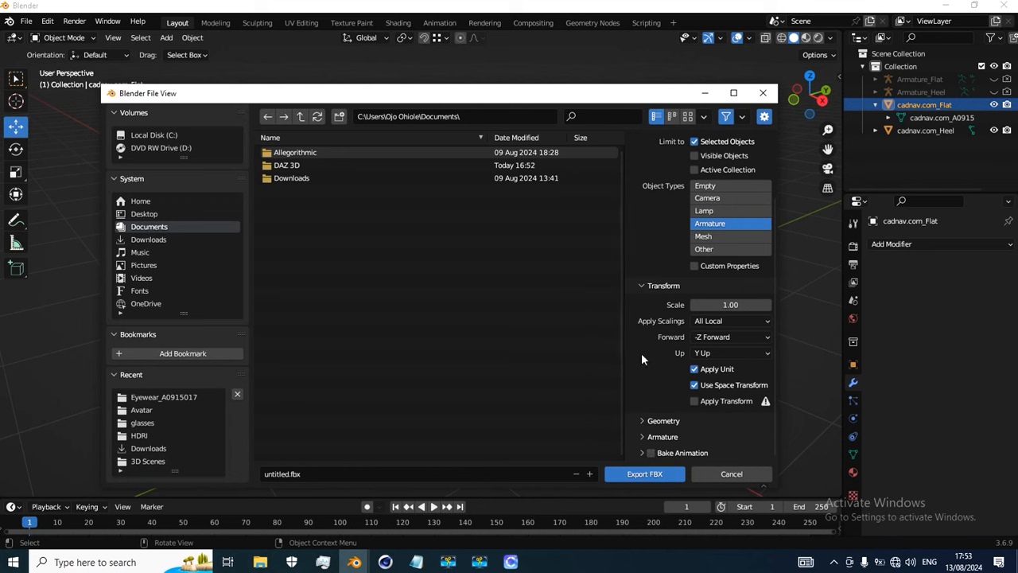
pyautogui.click(641, 421)
pyautogui.click(641, 421)
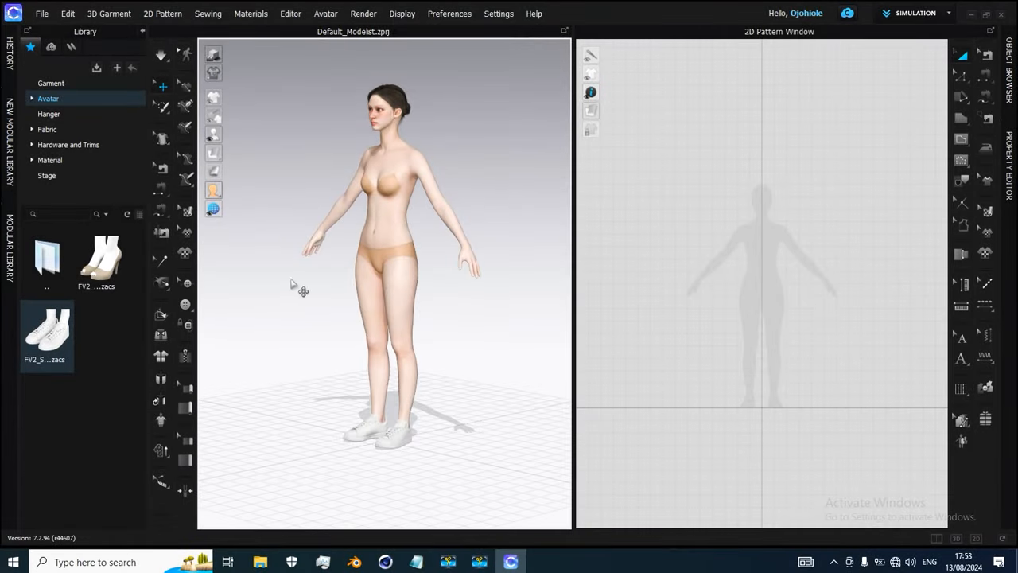
# Switch to CLO, go up one level from the shoes in the avatar library and view the avatar from head to shoes
pyautogui.doubleClick(68, 254)
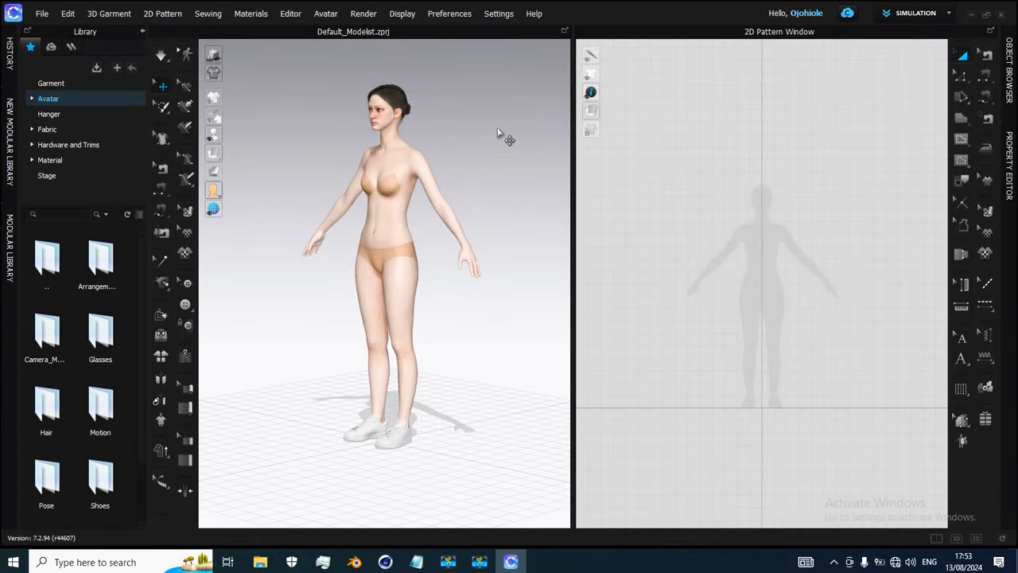
pyautogui.scroll(3, 477, 170)
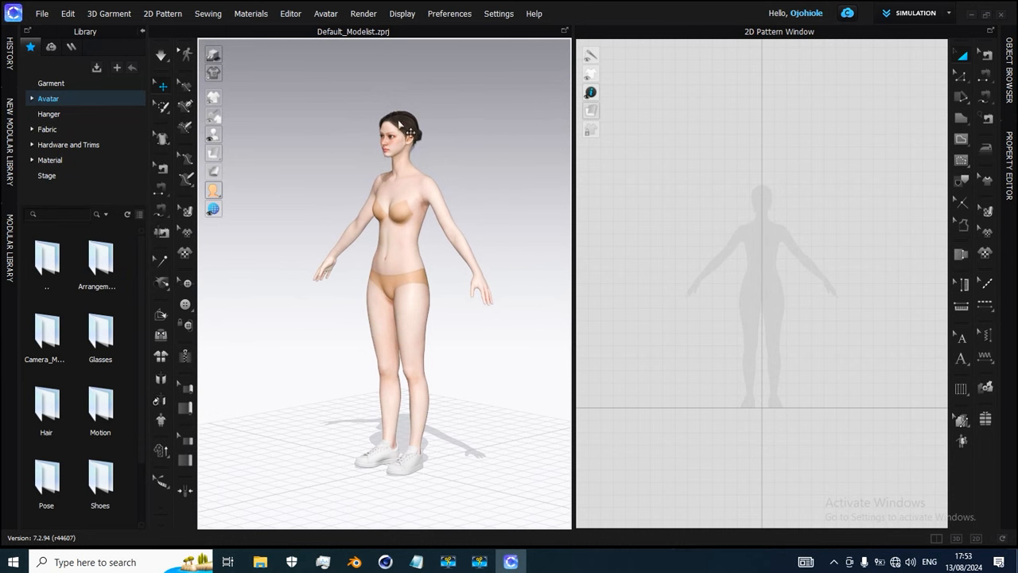
pyautogui.click(325, 15)
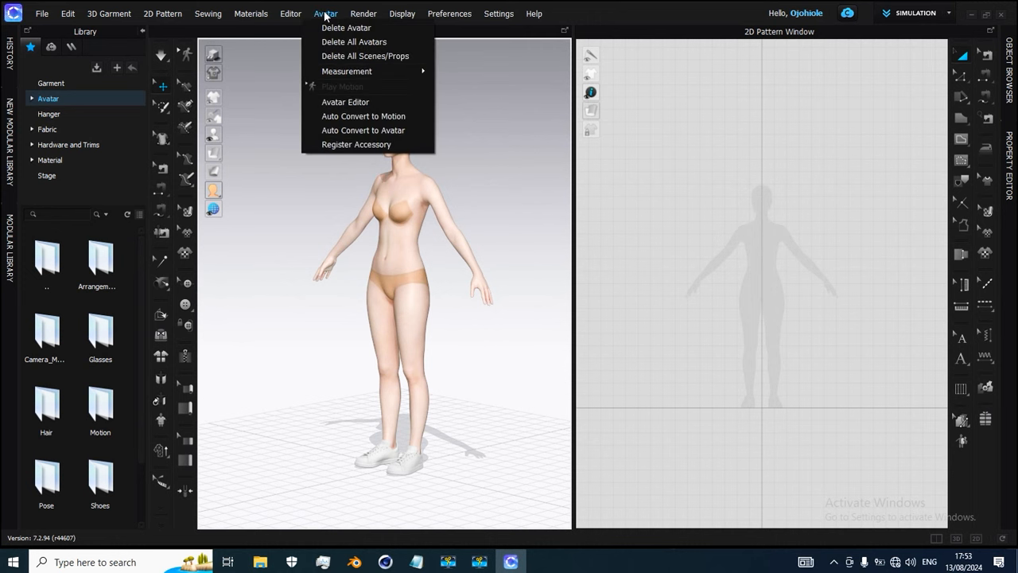
pyautogui.click(484, 291)
pyautogui.moveTo(478, 357); pyautogui.dragTo(456, 291, button='middle')
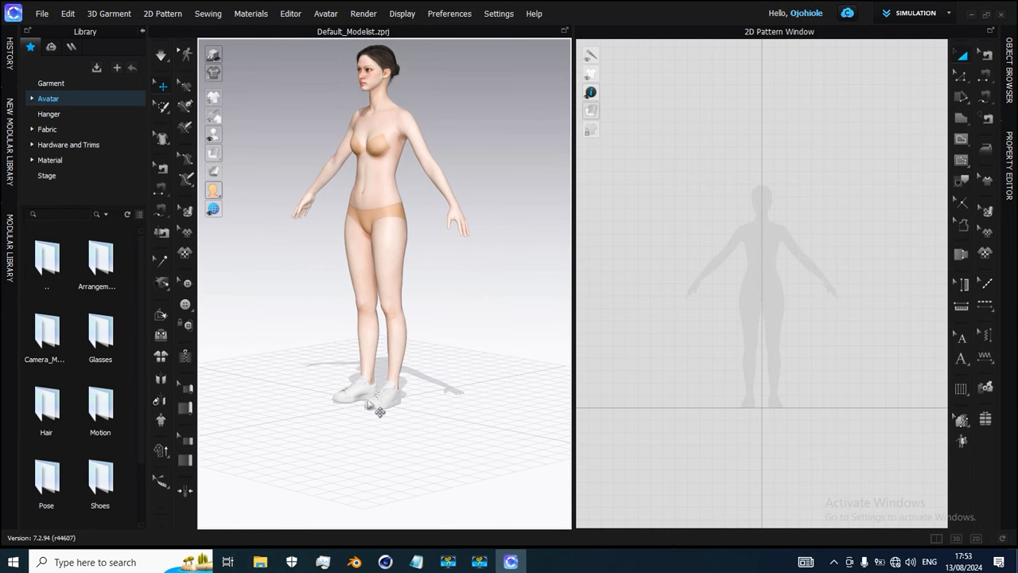
pyautogui.moveTo(444, 325); pyautogui.dragTo(451, 350, button='middle')
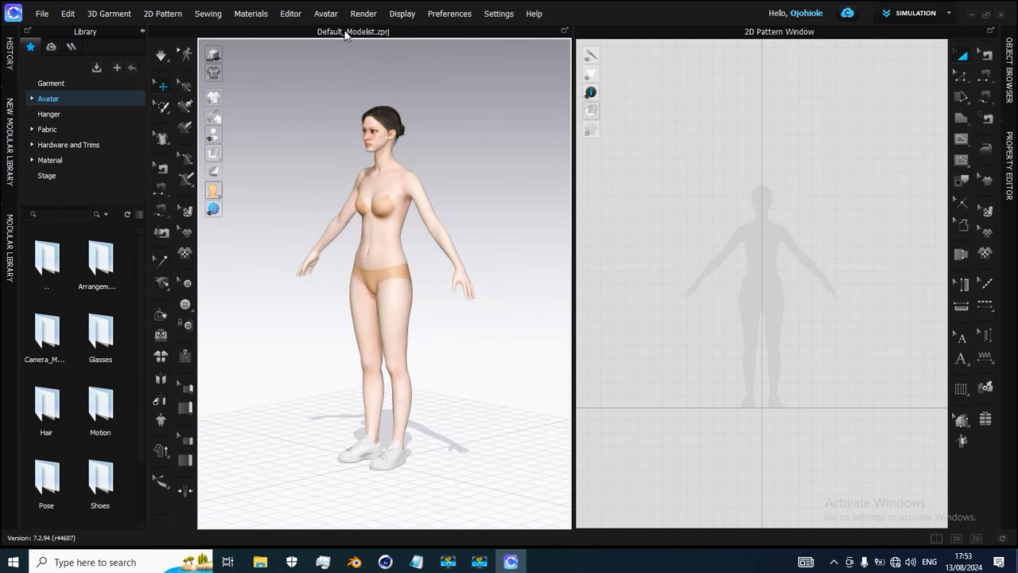
# Set up a new accessory registration with type Glasses and Glasses_B_01_Flat.fbx from the desktop's Avatar folder as its file
pyautogui.click(326, 16)
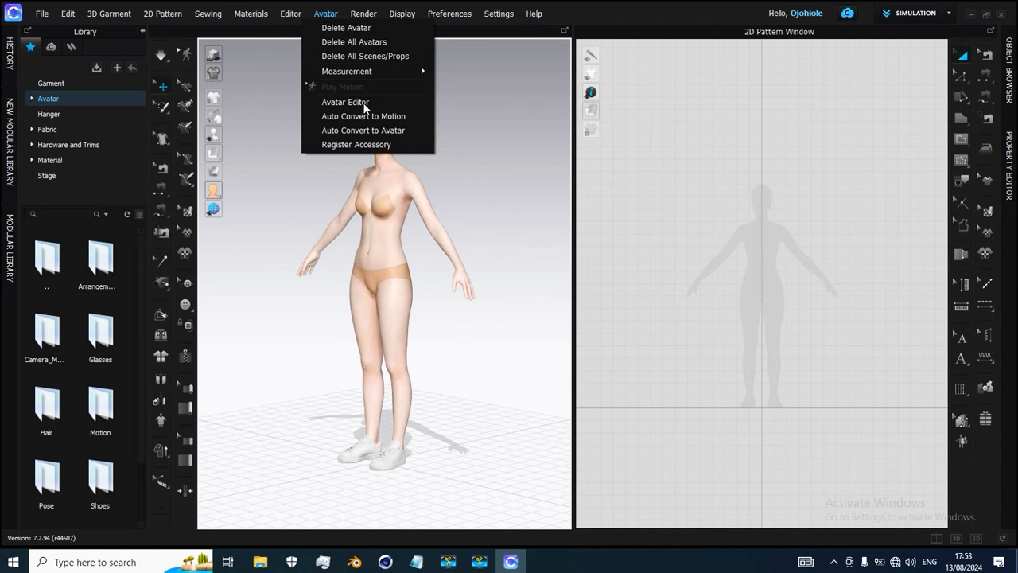
pyautogui.click(351, 145)
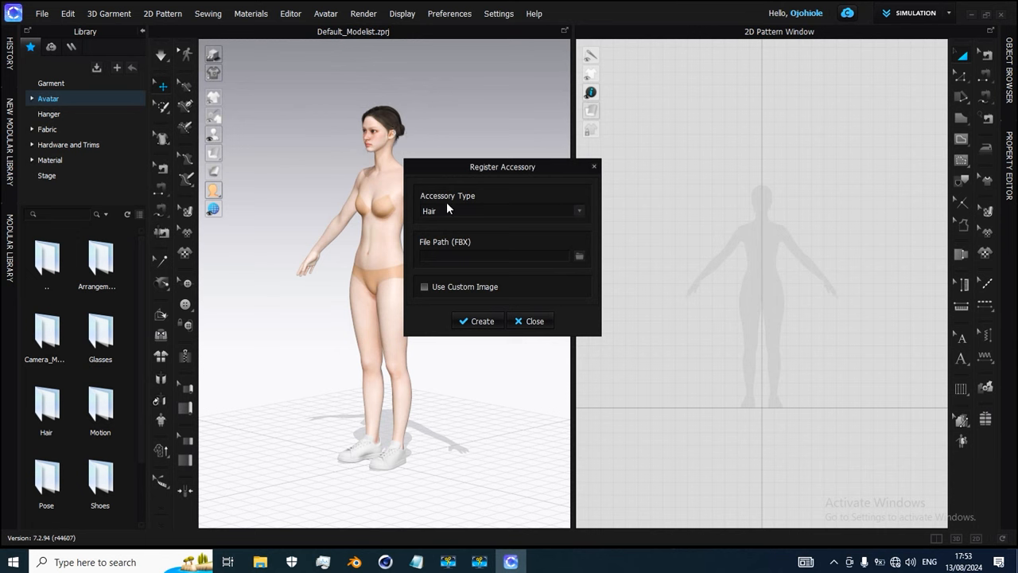
pyautogui.click(579, 211)
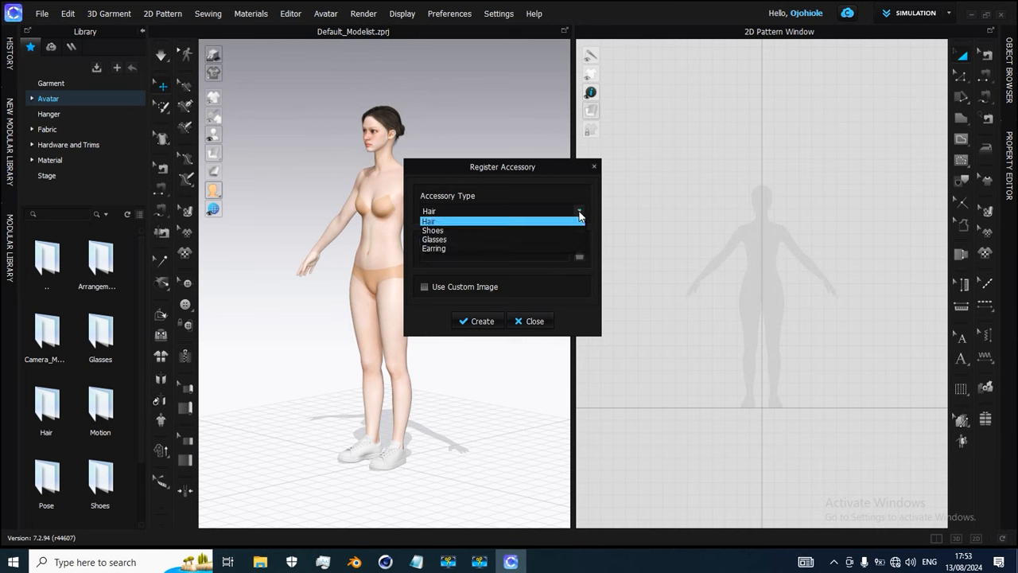
pyautogui.click(435, 240)
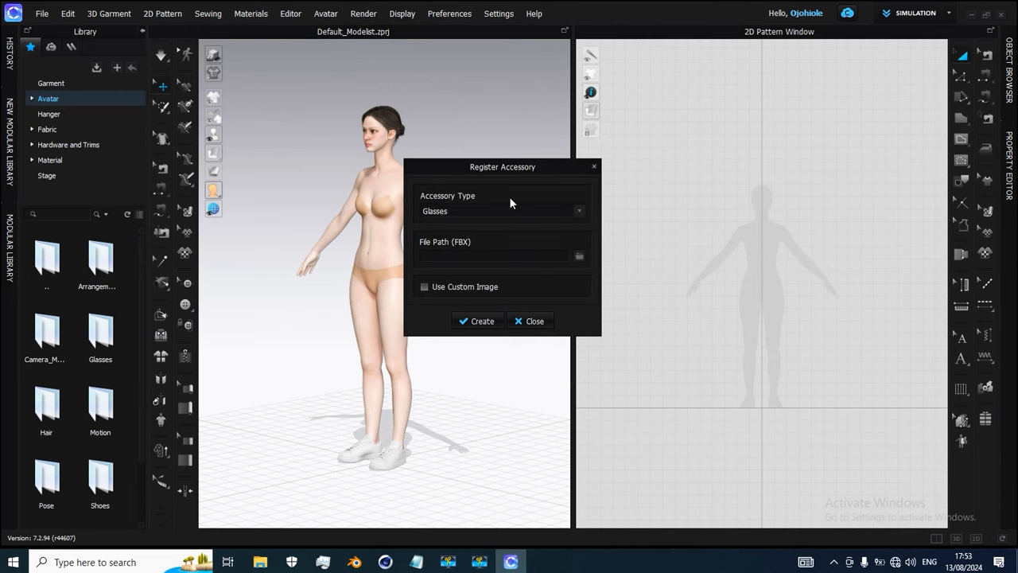
pyautogui.click(582, 259)
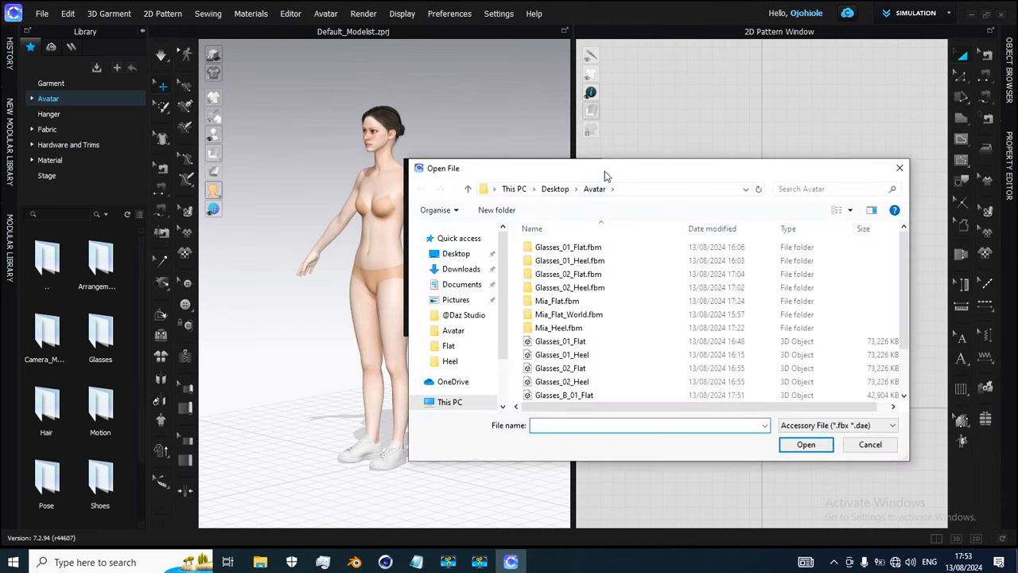
pyautogui.moveTo(587, 169); pyautogui.dragTo(648, 61)
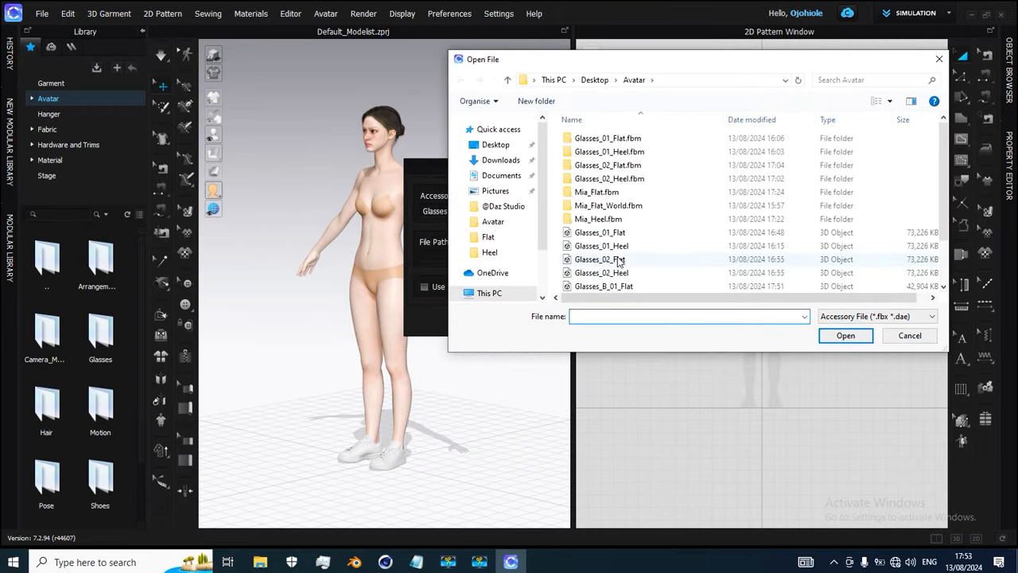
pyautogui.scroll(-2, 596, 267)
pyautogui.click(611, 232)
pyautogui.click(846, 336)
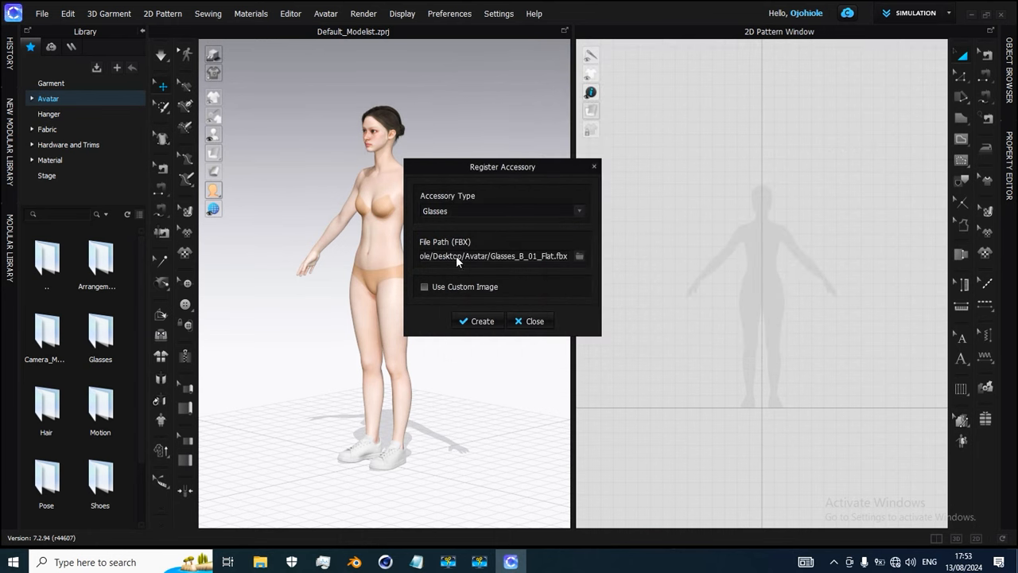
# Create the flat glasses accessory and save it as Glasses_B_01 in Female_V2's Glasses > Flat folder
pyautogui.click(481, 322)
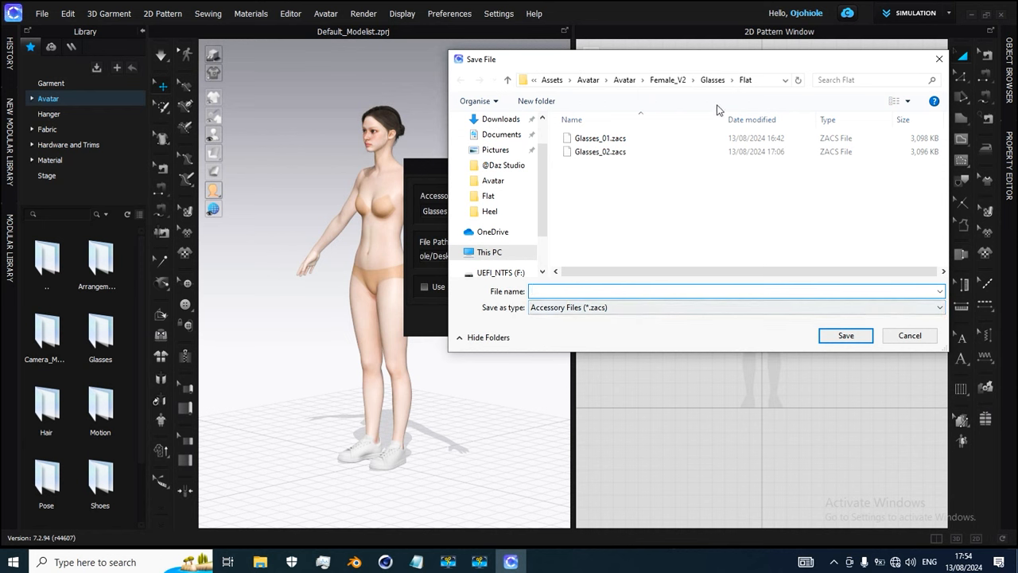
pyautogui.click(667, 80)
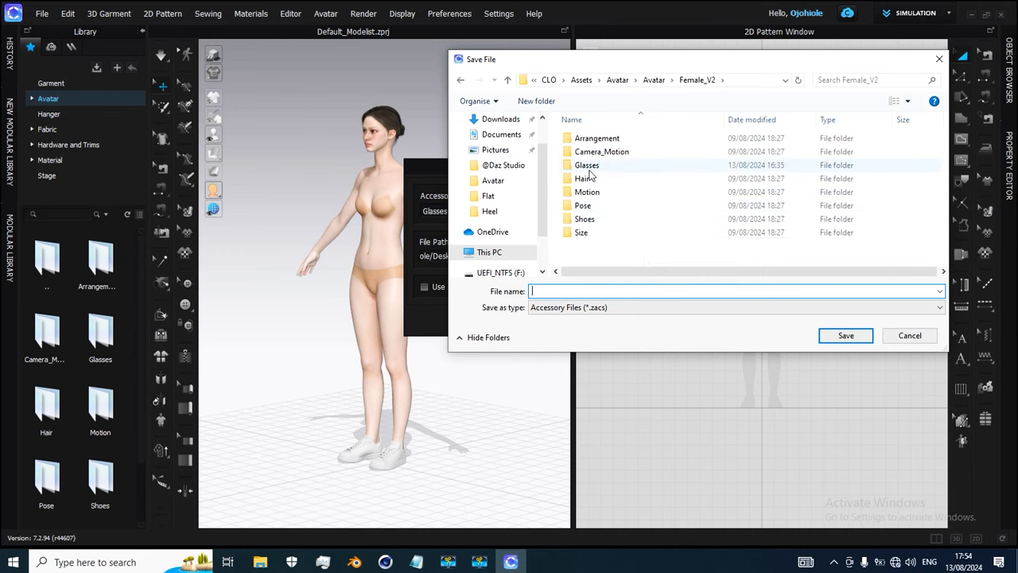
pyautogui.doubleClick(590, 167)
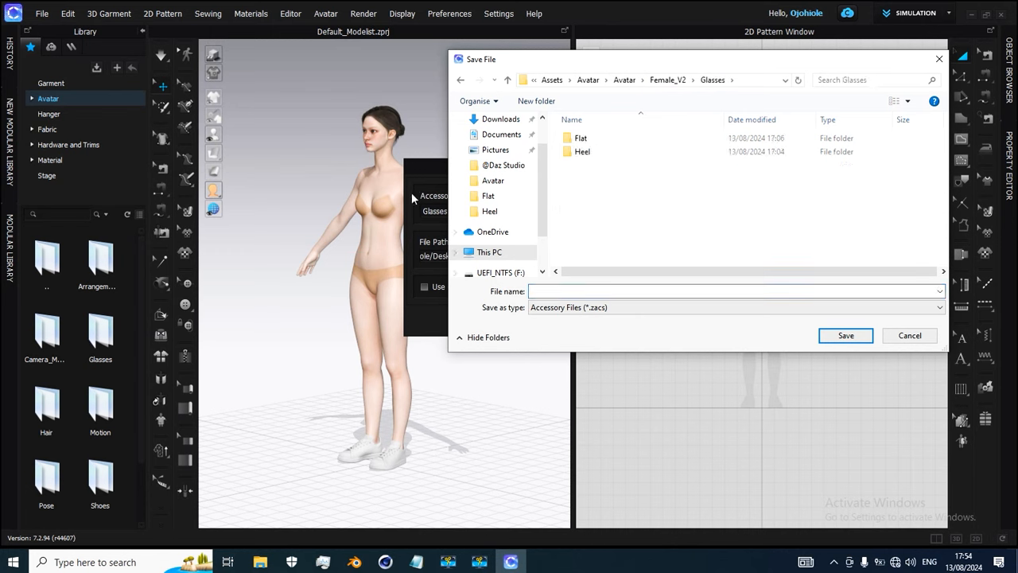
pyautogui.doubleClick(580, 138)
pyautogui.click(575, 292)
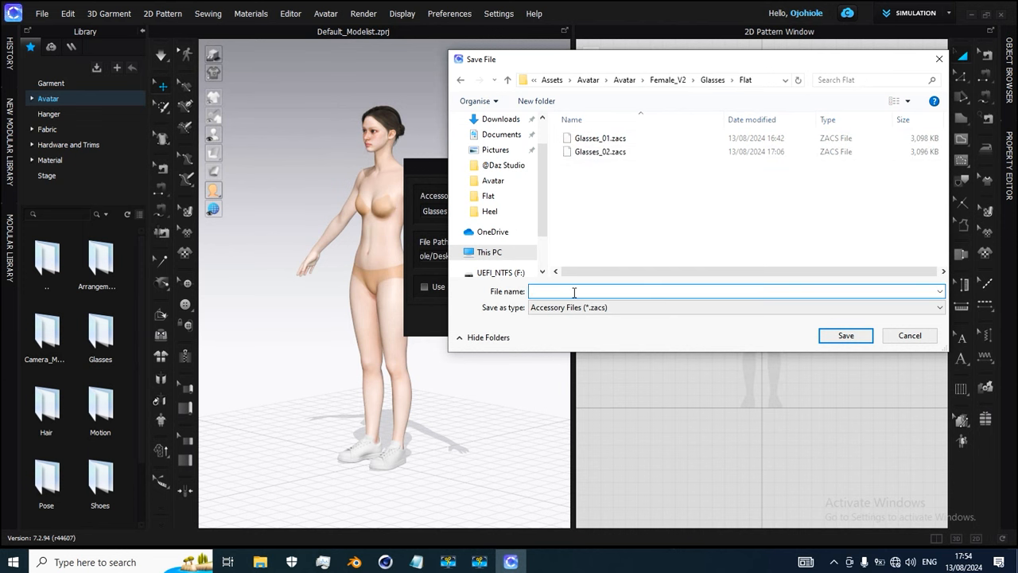
pyautogui.write('Glasses')
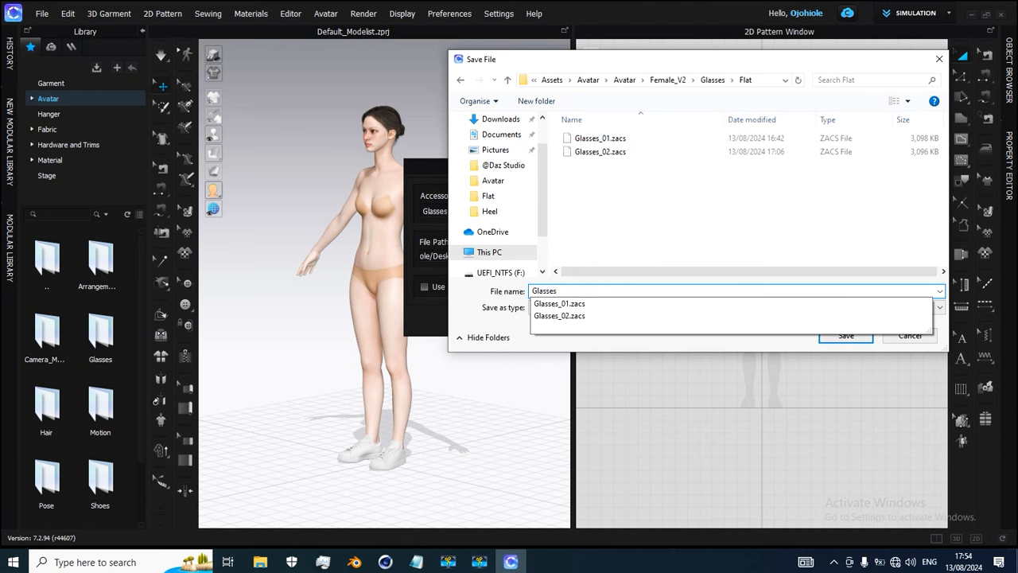
pyautogui.write('_B_01')
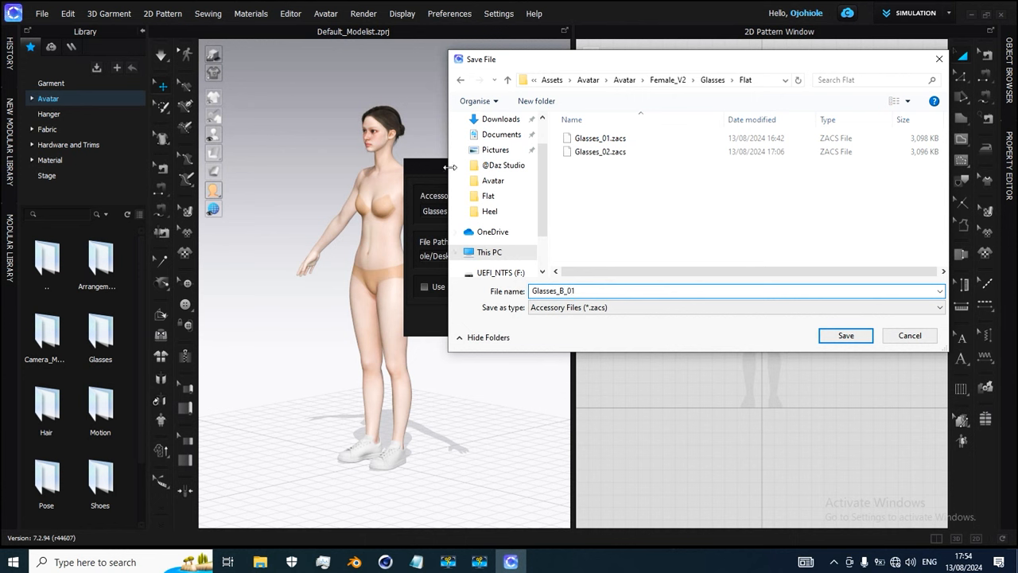
pyautogui.click(846, 336)
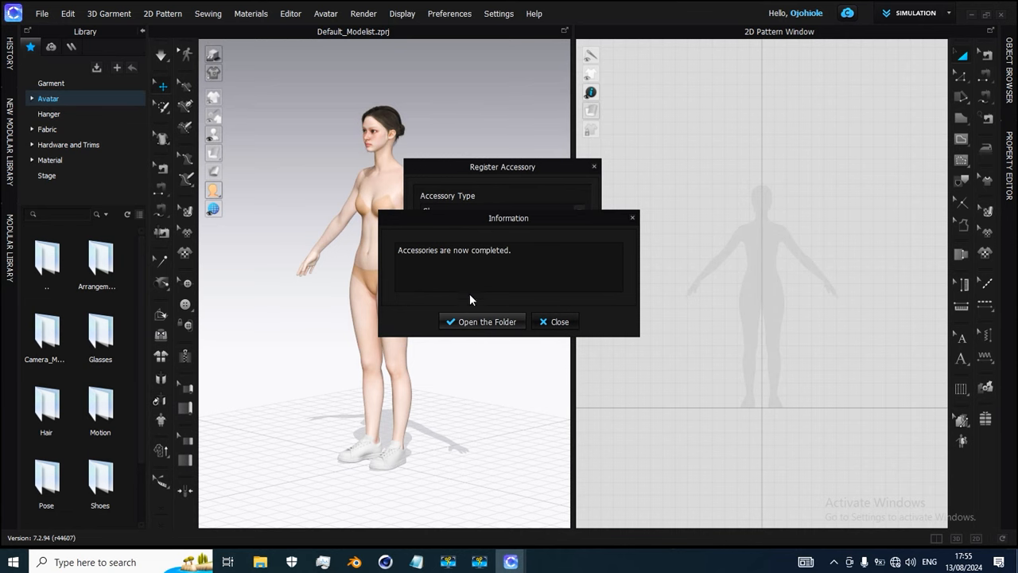
pyautogui.click(557, 322)
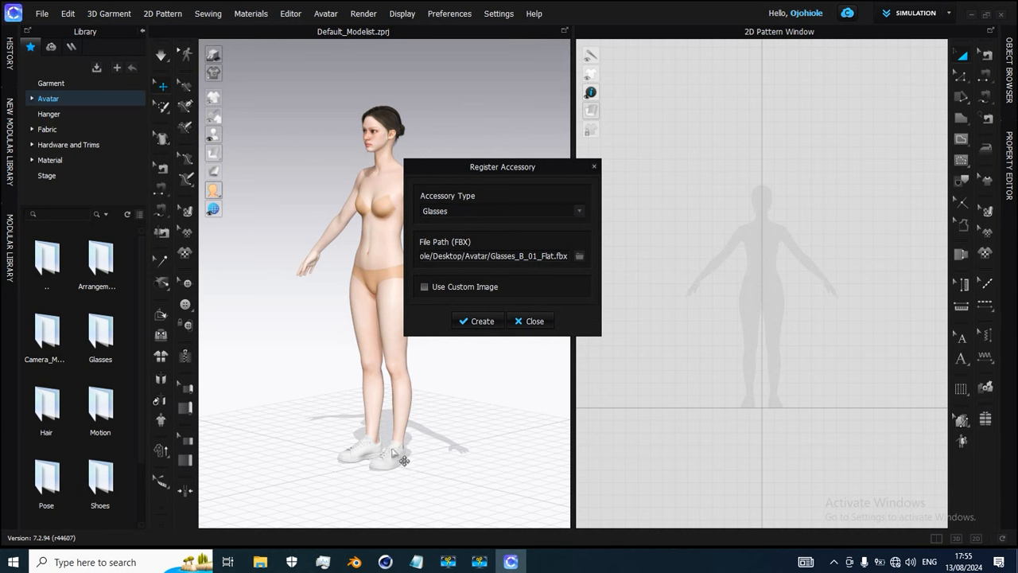
# Put the high-heeled shoes from the library on the avatar and choose Glasses_B_01_Heel as the accessory's FBX file
pyautogui.doubleClick(104, 481)
pyautogui.moveTo(100, 266); pyautogui.dragTo(364, 218)
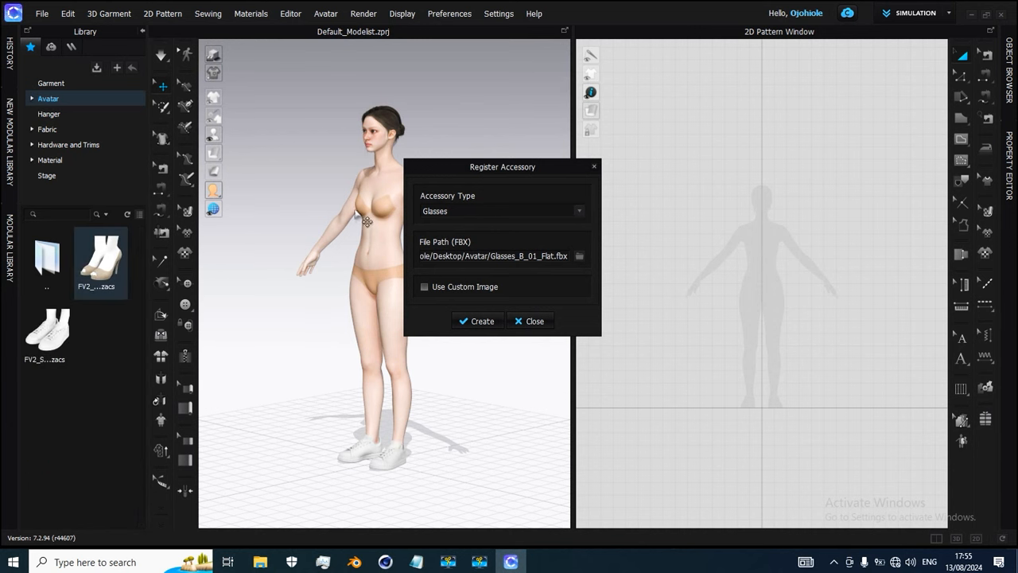
pyautogui.moveTo(491, 158); pyautogui.dragTo(600, 115)
pyautogui.click(688, 212)
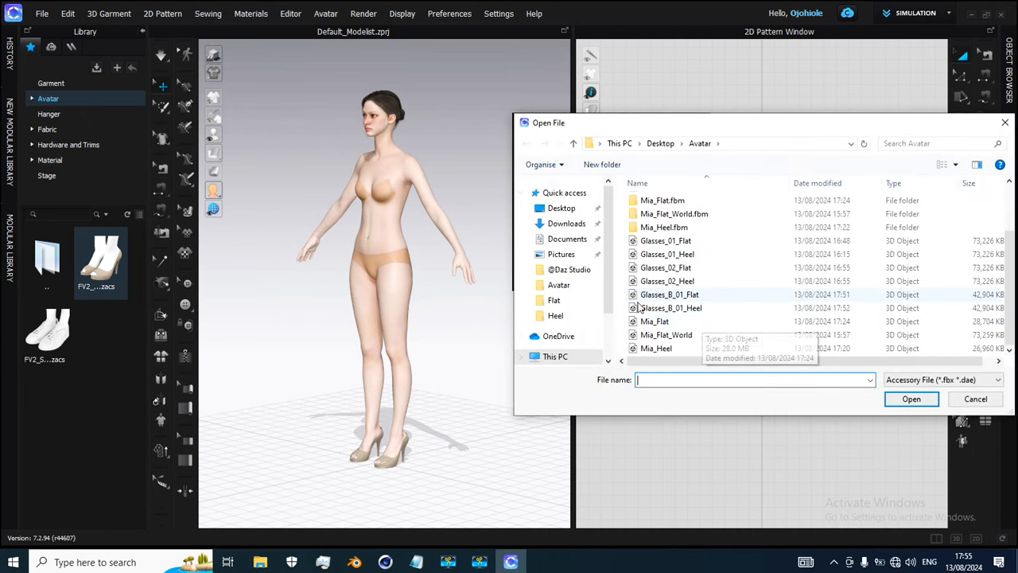
pyautogui.click(667, 308)
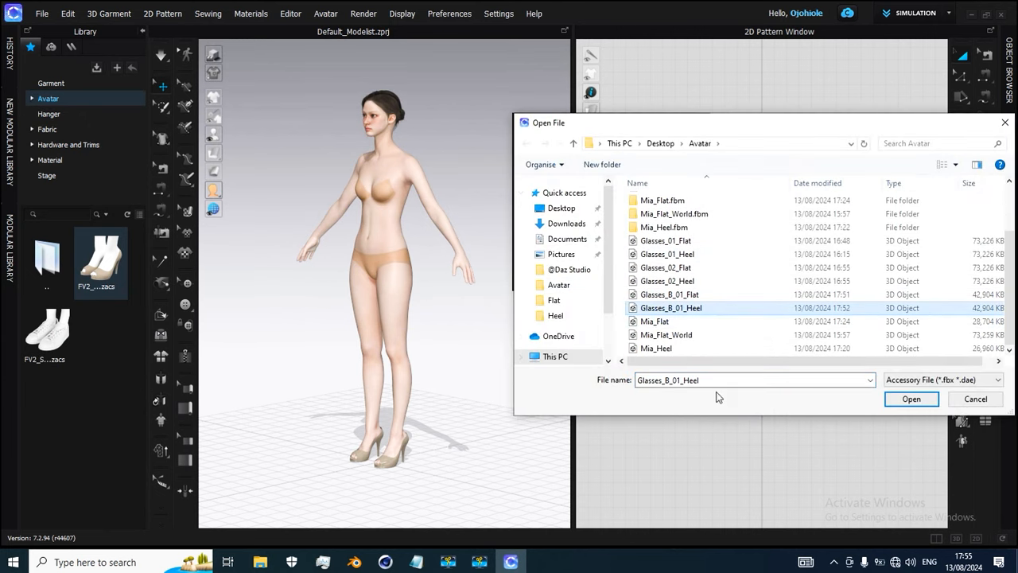
pyautogui.click(910, 400)
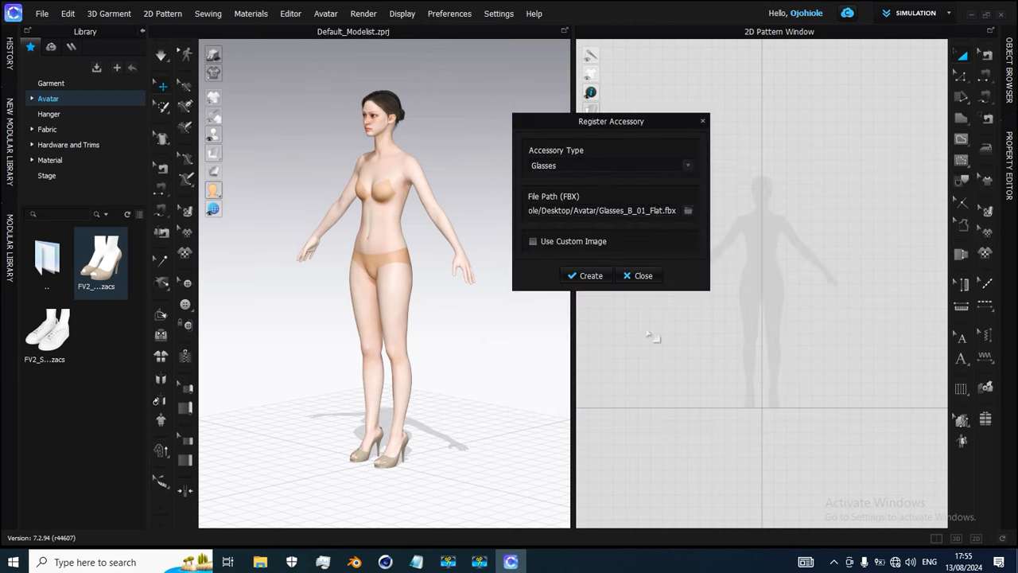
# Create the heel glasses accessory as Glasses_B_01.zacs in Female_V2's Glasses > Heel folder and finish the registration
pyautogui.click(587, 276)
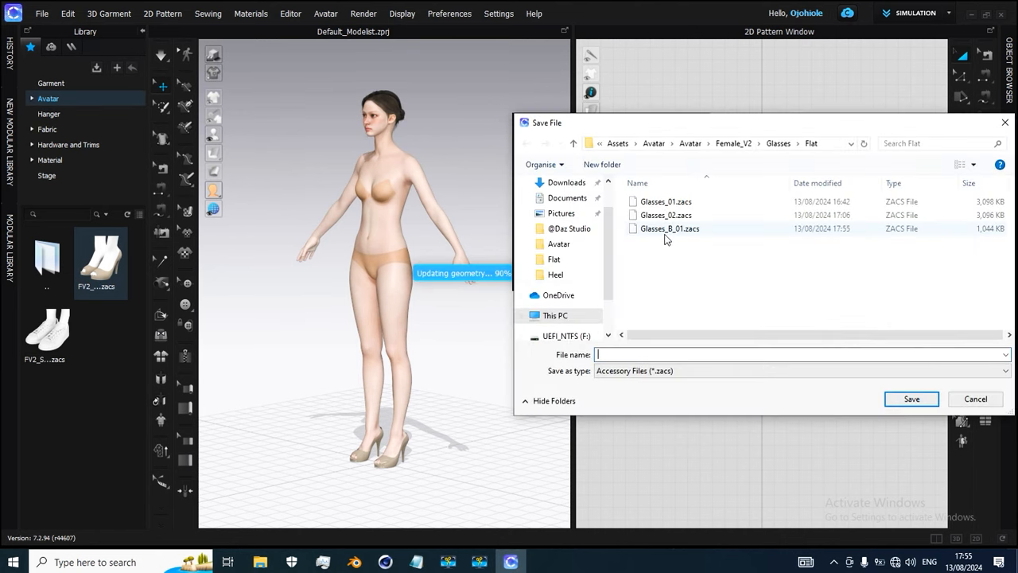
pyautogui.click(659, 230)
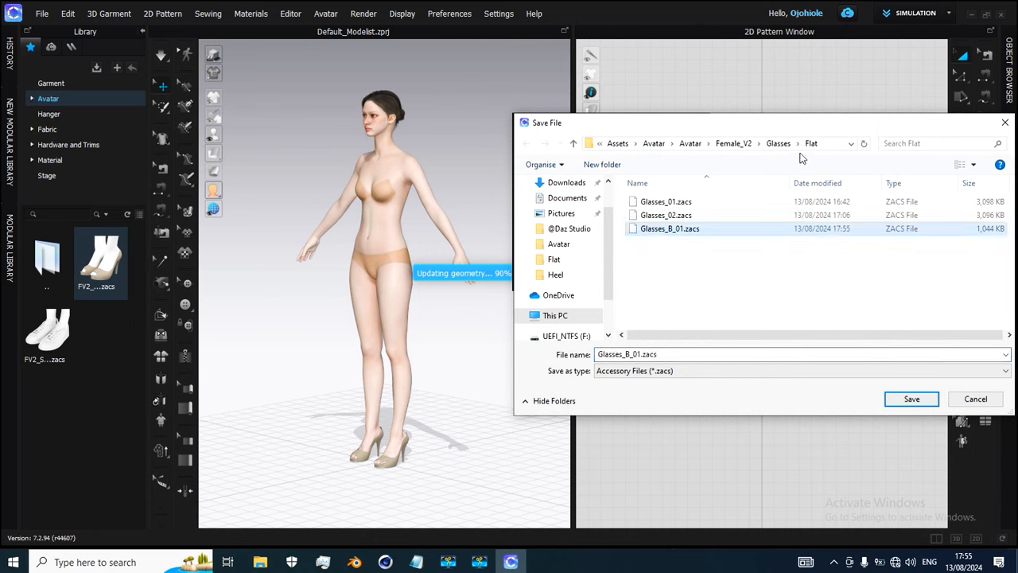
pyautogui.click(777, 144)
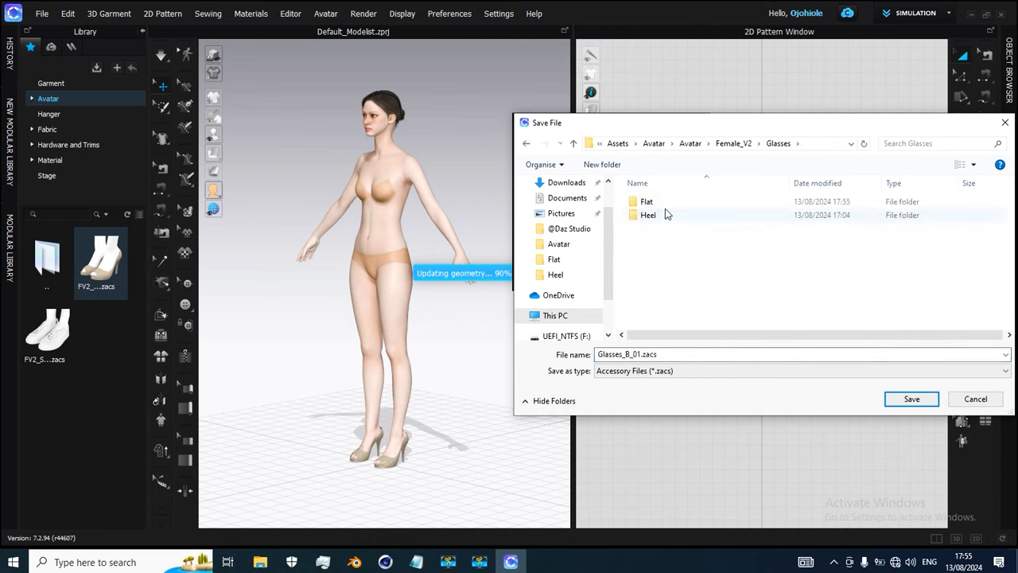
pyautogui.doubleClick(653, 215)
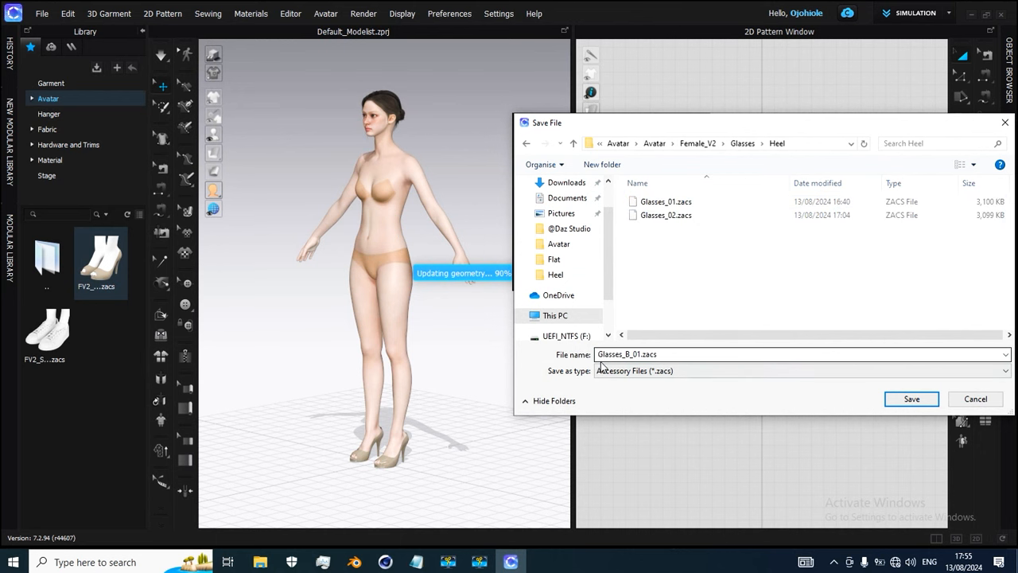
pyautogui.click(911, 399)
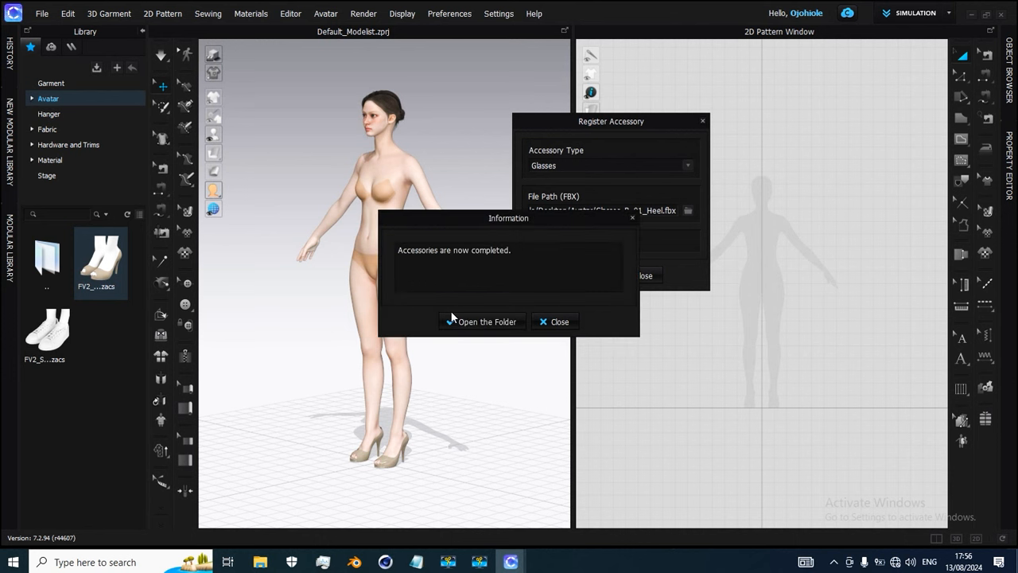
pyautogui.click(557, 321)
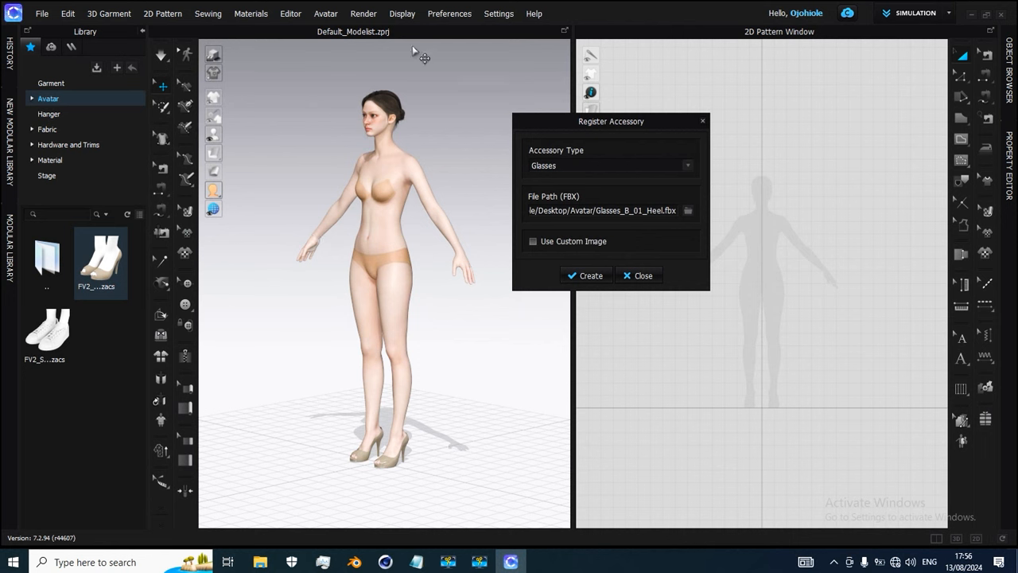
pyautogui.click(644, 275)
# Show the library's Glasses > Heel folder as a list and put Glasses_B_01.zacs on the avatar
pyautogui.doubleClick(59, 254)
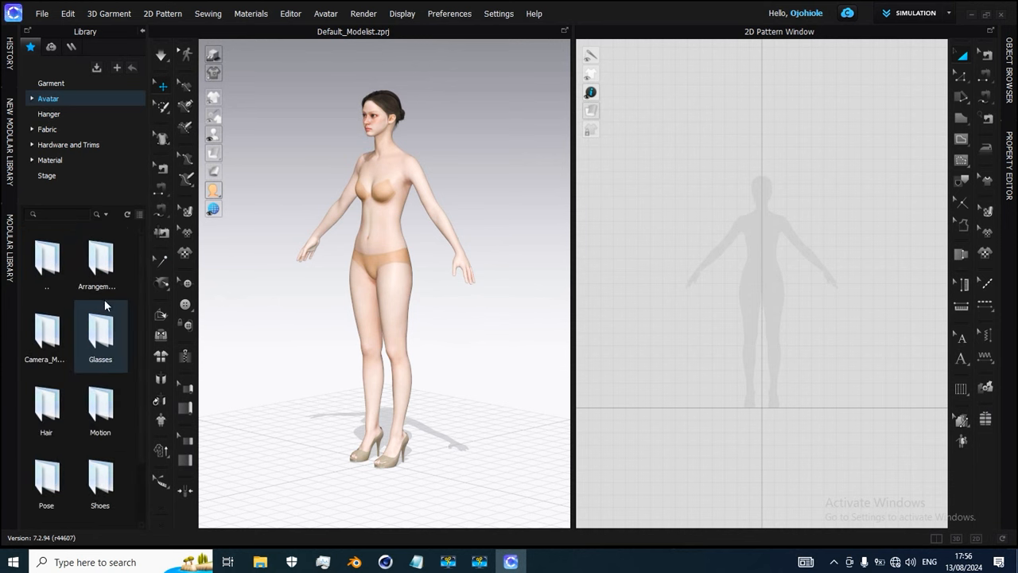
pyautogui.doubleClick(100, 481)
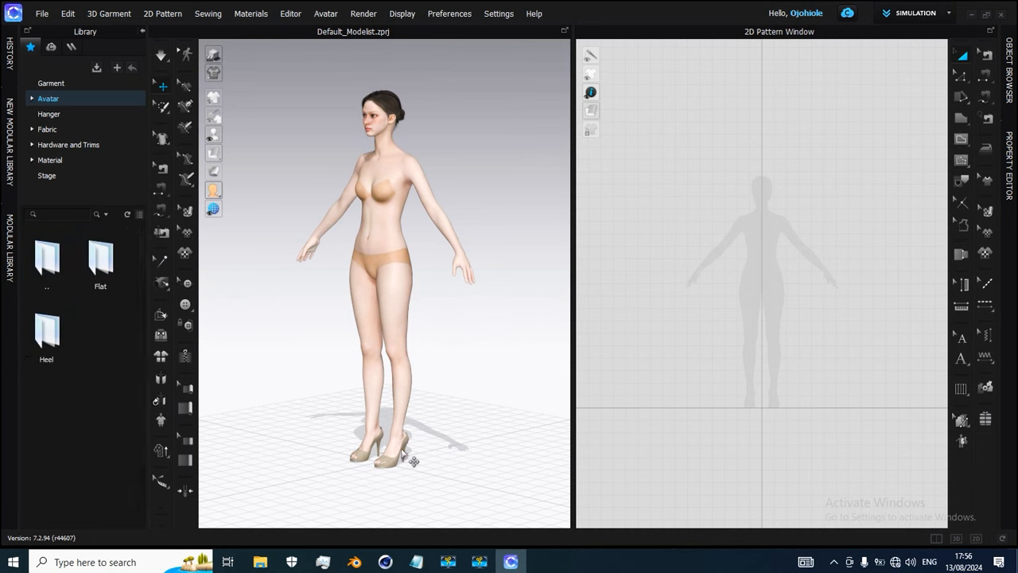
pyautogui.doubleClick(49, 334)
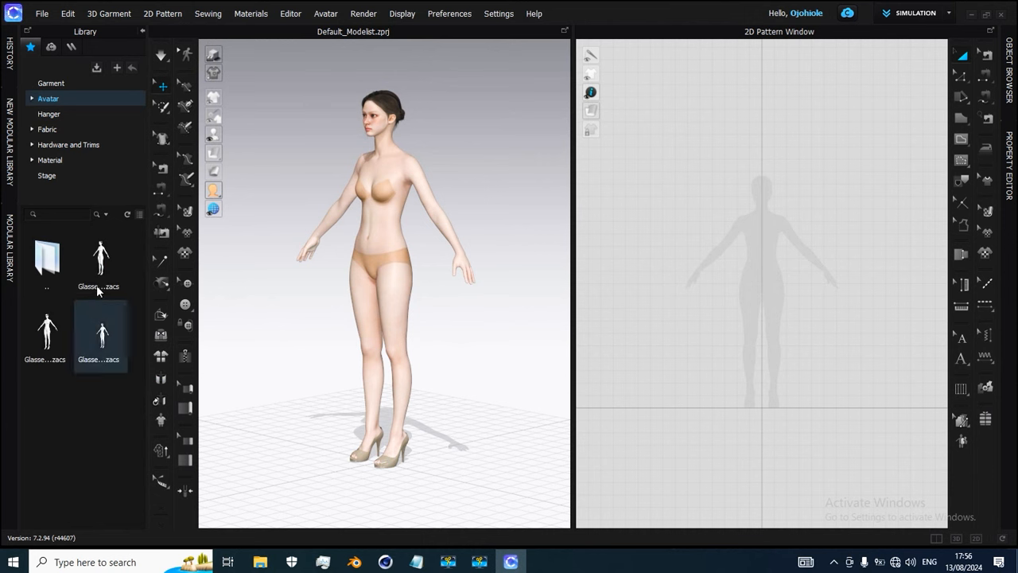
pyautogui.moveTo(106, 265)
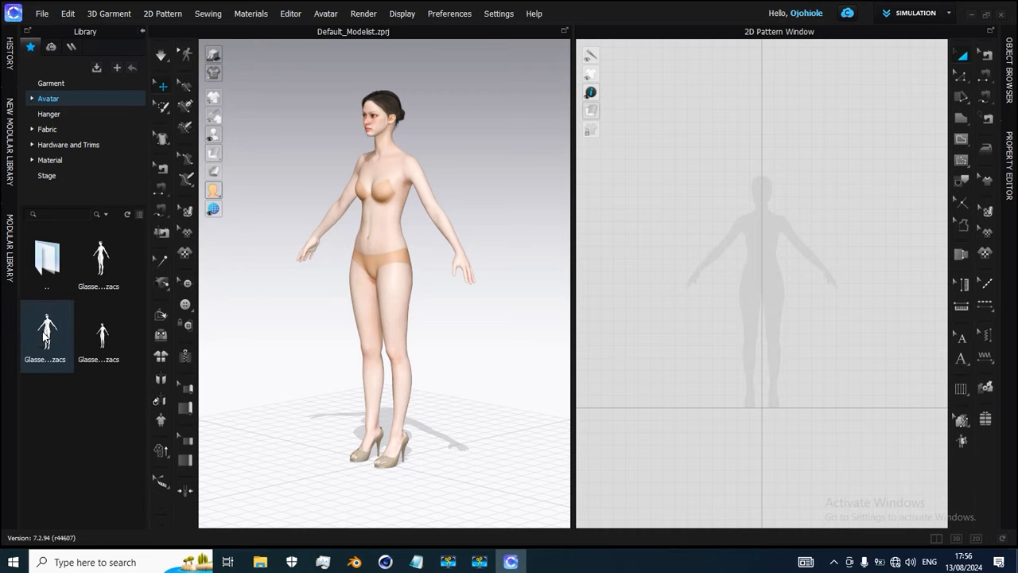
pyautogui.moveTo(45, 335)
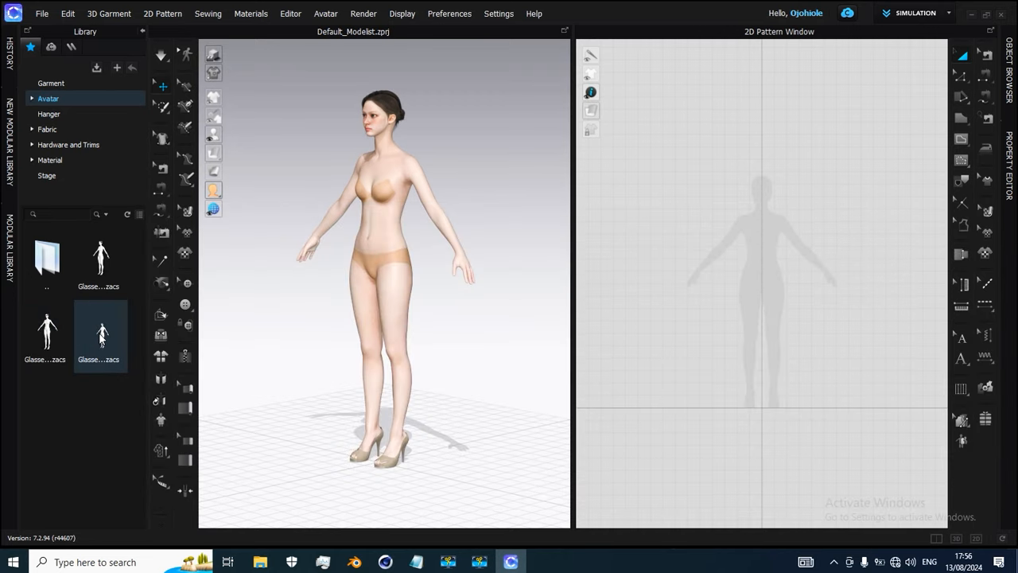
pyautogui.moveTo(100, 338)
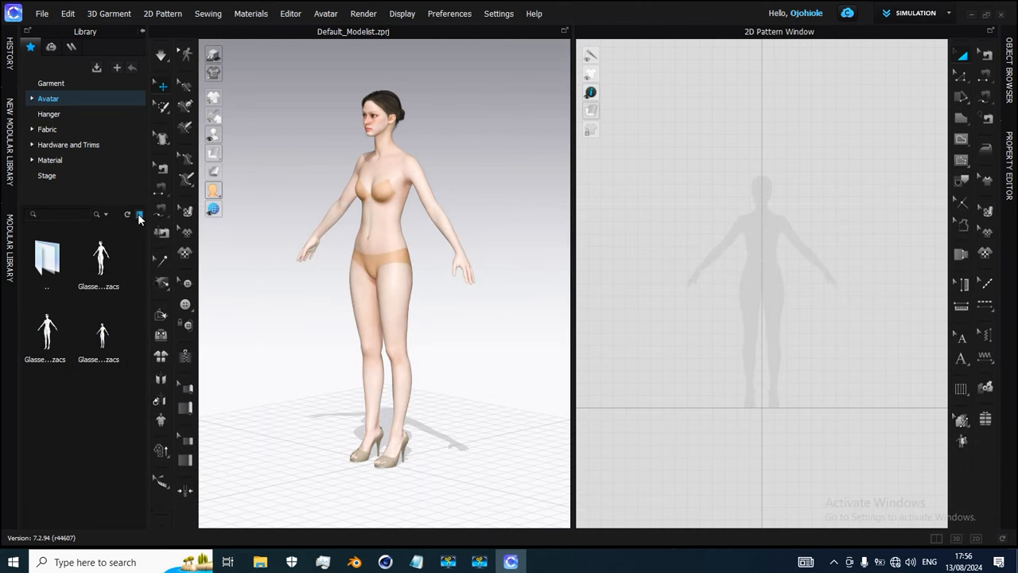
pyautogui.click(140, 215)
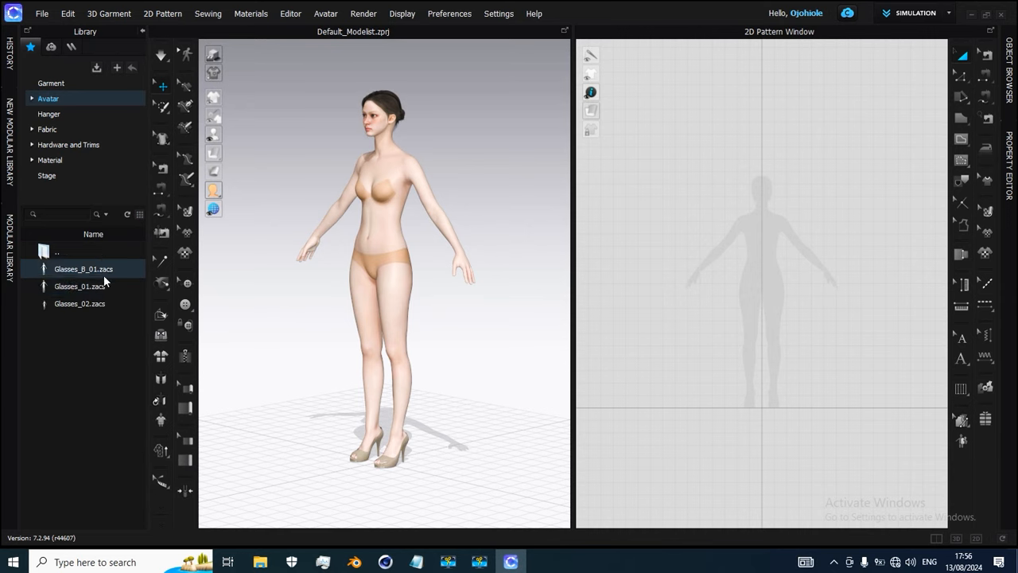
pyautogui.moveTo(86, 306)
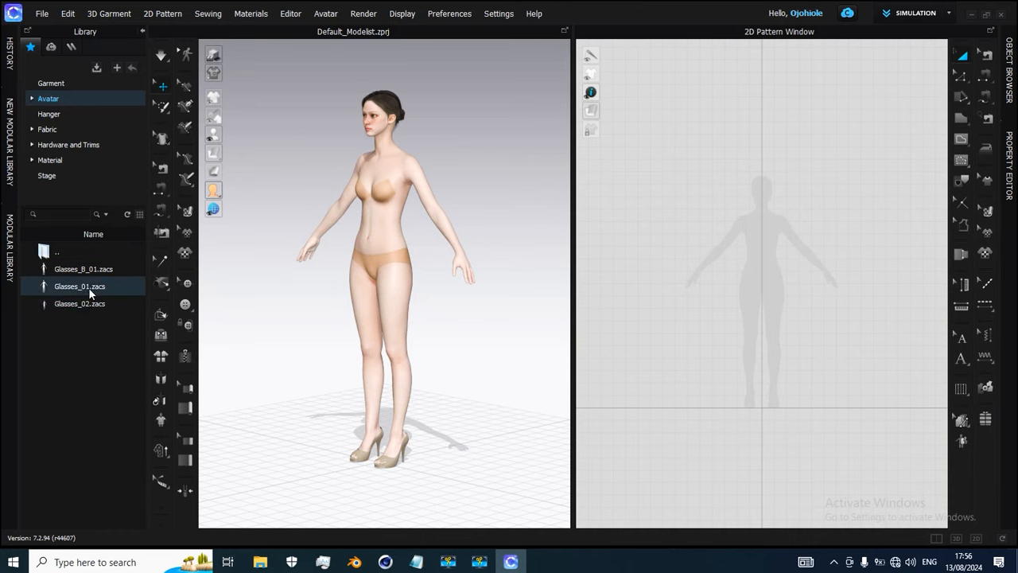
pyautogui.moveTo(88, 288)
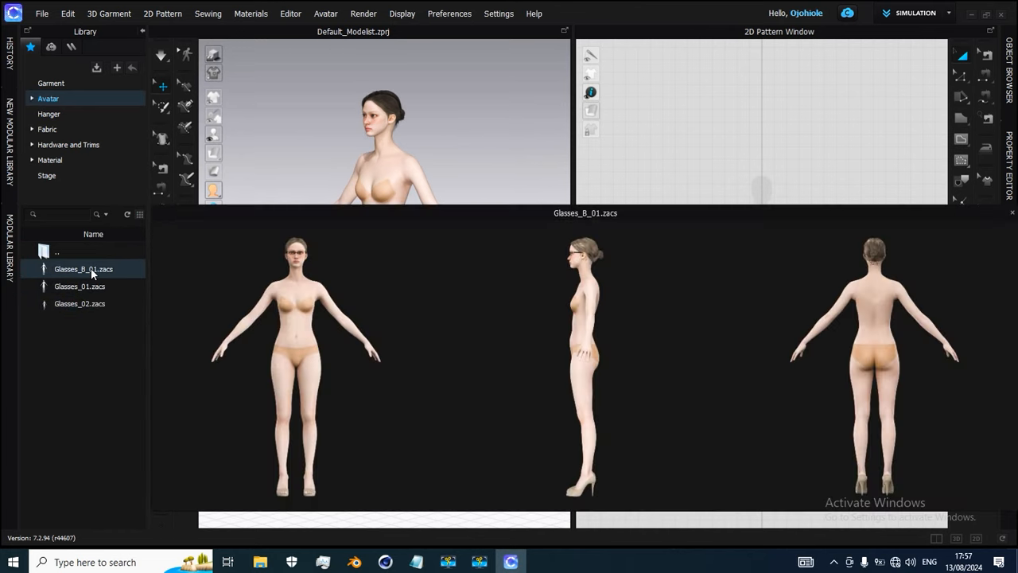
pyautogui.doubleClick(90, 268)
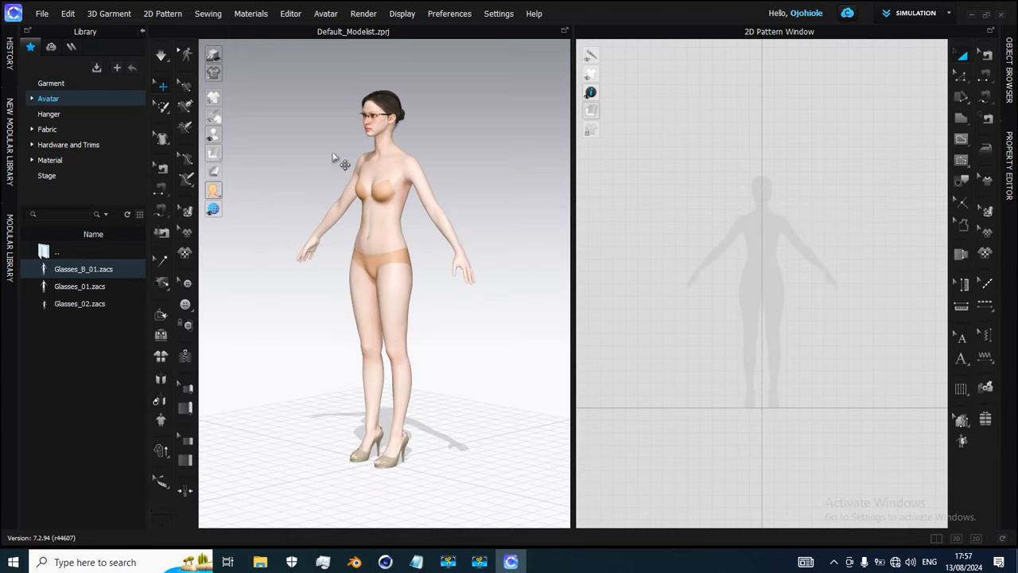
# Examine the fit and appearance of the glasses on the avatar's face up close from both sides
pyautogui.scroll(10, 377, 112)
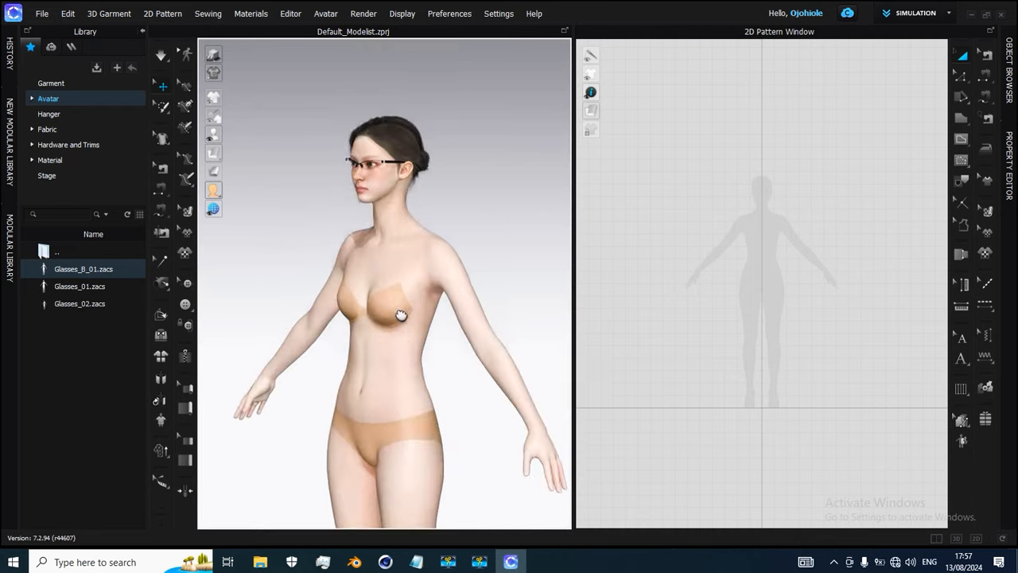
pyautogui.scroll(10, 392, 194)
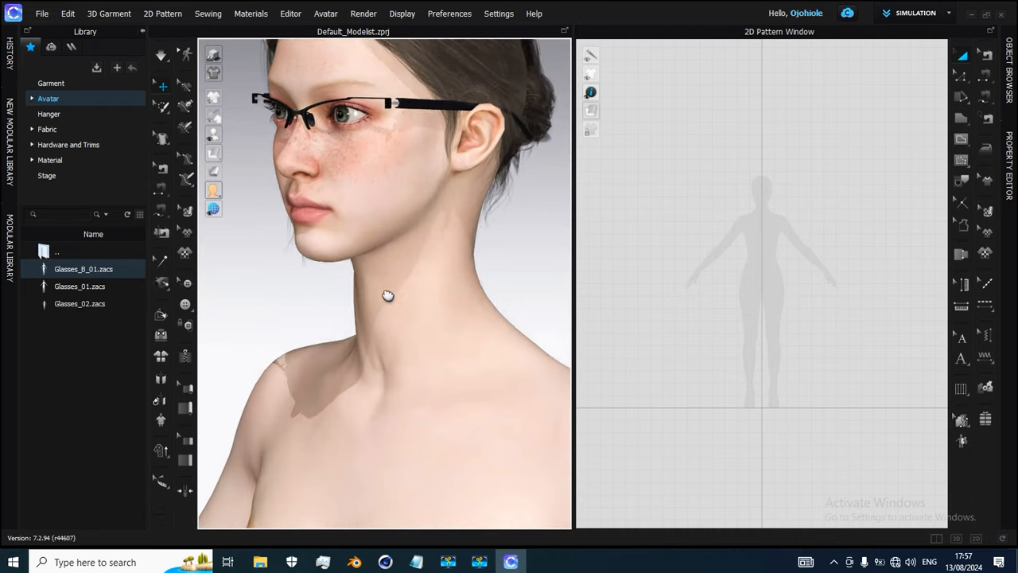
pyautogui.scroll(3, 396, 234)
pyautogui.moveTo(398, 268); pyautogui.dragTo(529, 267, button='right')
pyautogui.moveTo(446, 262); pyautogui.dragTo(412, 259, button='middle')
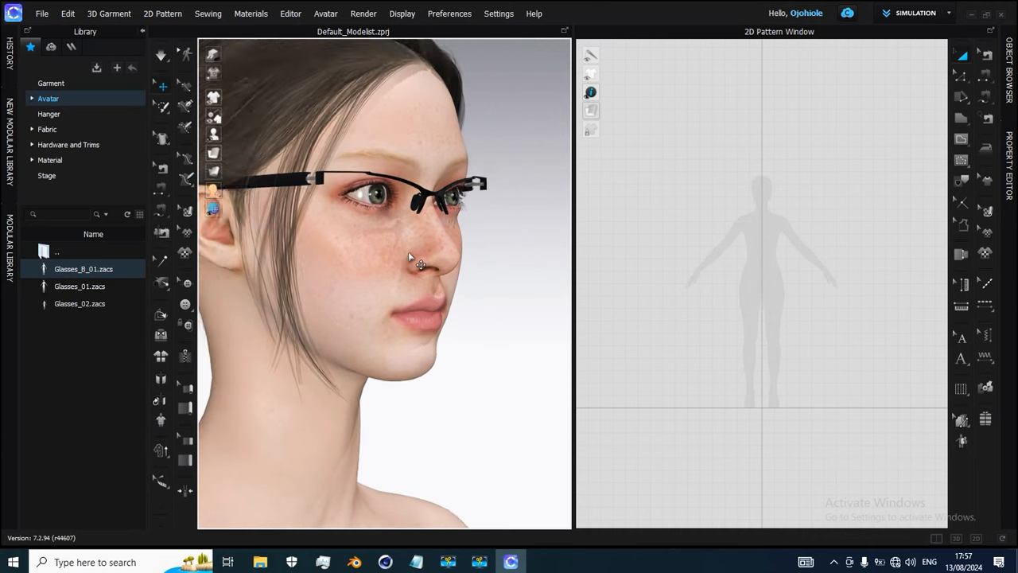
pyautogui.scroll(-3, 413, 260)
pyautogui.scroll(2, 413, 260)
pyautogui.moveTo(418, 284); pyautogui.dragTo(404, 260, button='right')
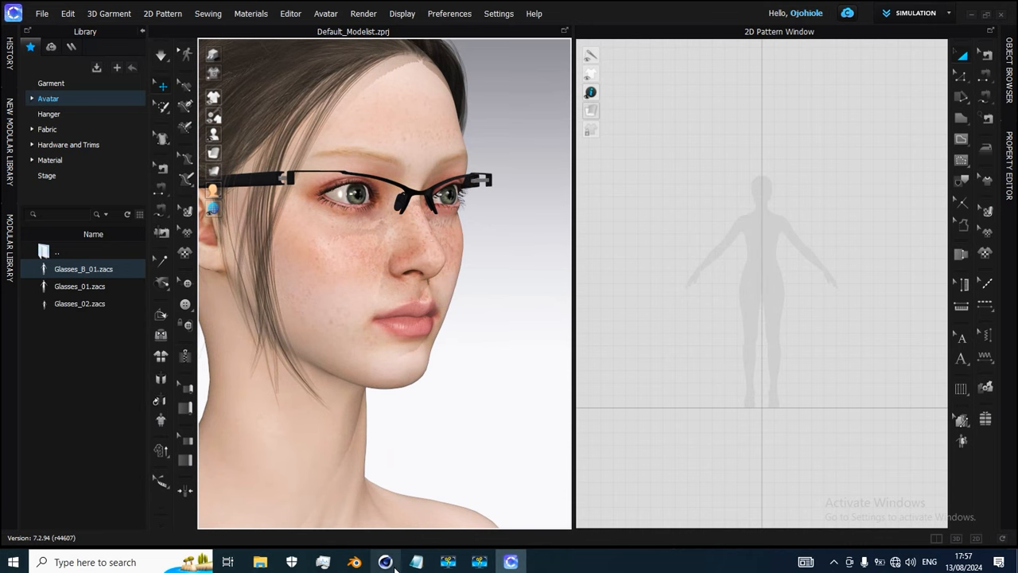
# Switch to Cinema 4D, duplicate the Glass material and open the copy for editing
pyautogui.moveTo(390, 565)
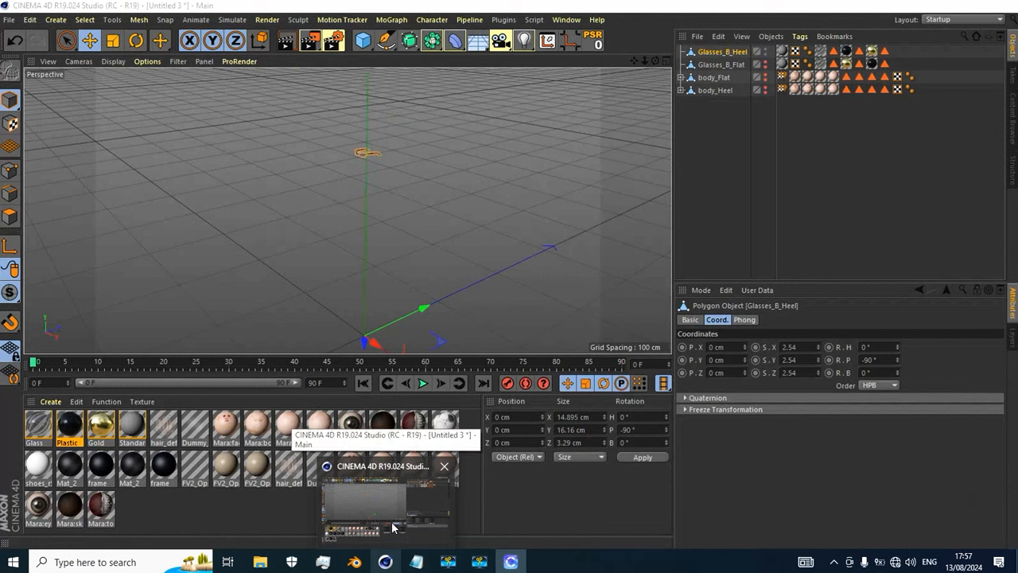
pyautogui.click(392, 526)
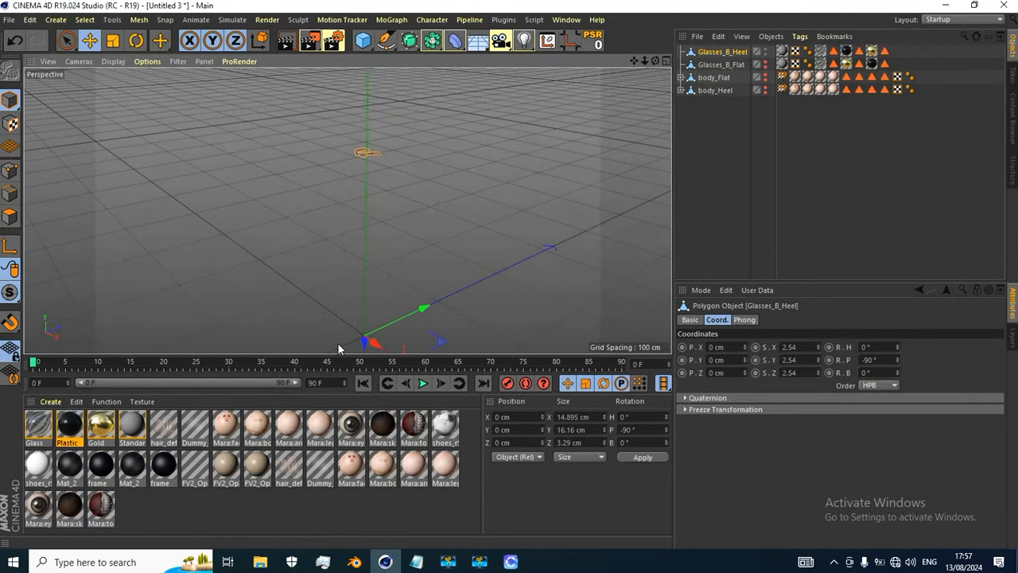
pyautogui.click(43, 430)
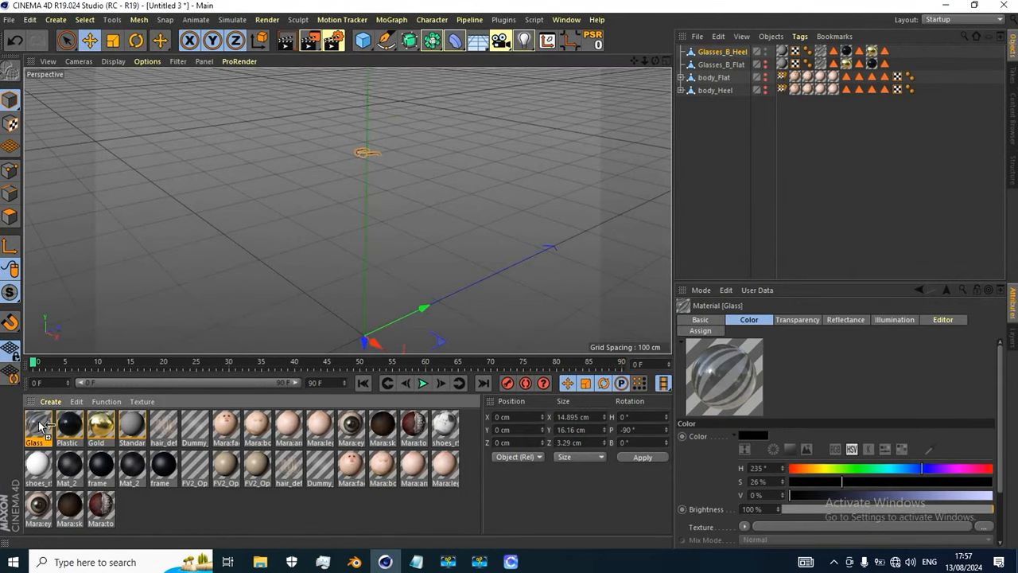
pyautogui.keyDown('ctrl'); pyautogui.moveTo(42, 426); pyautogui.dragTo(36, 425); pyautogui.keyUp('ctrl')
pyautogui.doubleClick(39, 424)
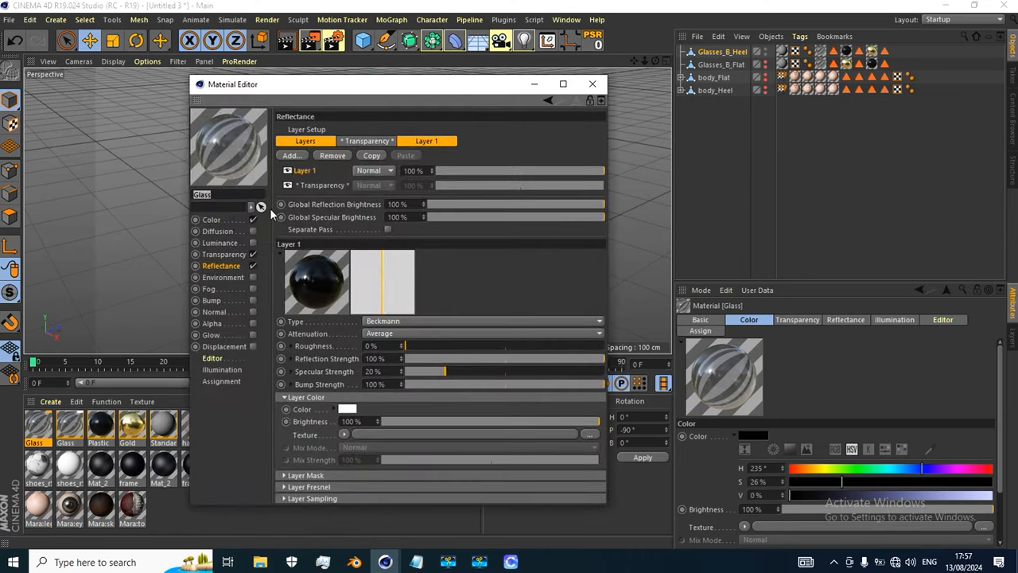
# Set the copied Glass material's transparency brightness to 30% and its transparency colour value to 100%, and close the Material Editor
pyautogui.click(224, 254)
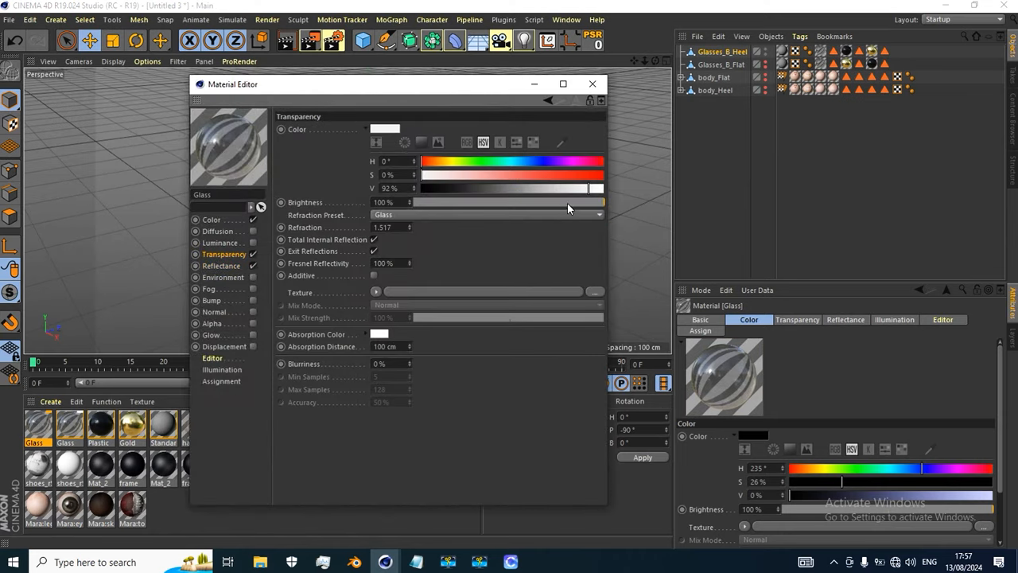
pyautogui.moveTo(602, 202); pyautogui.dragTo(459, 201)
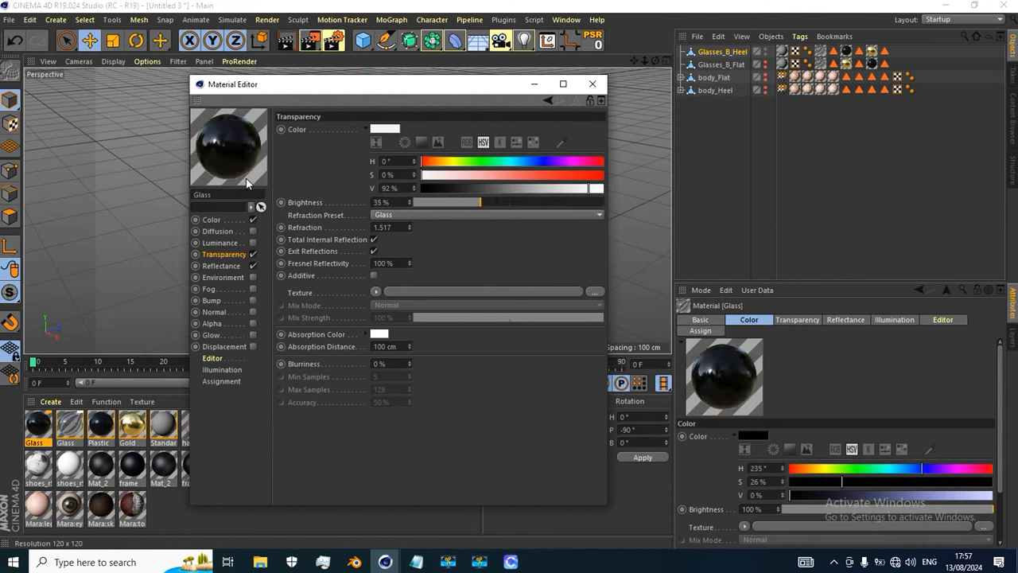
pyautogui.click(472, 202)
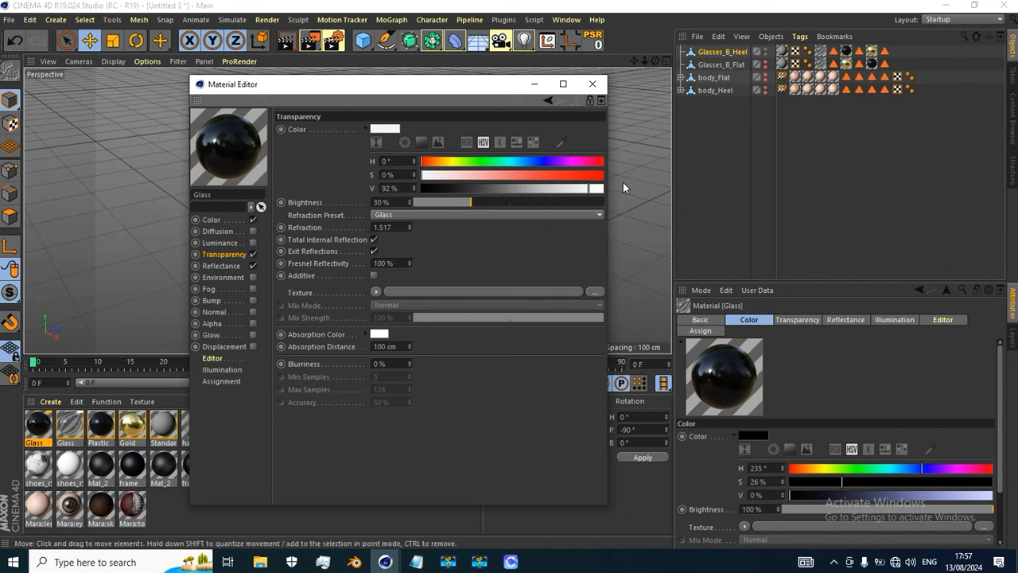
pyautogui.moveTo(595, 188); pyautogui.dragTo(622, 189)
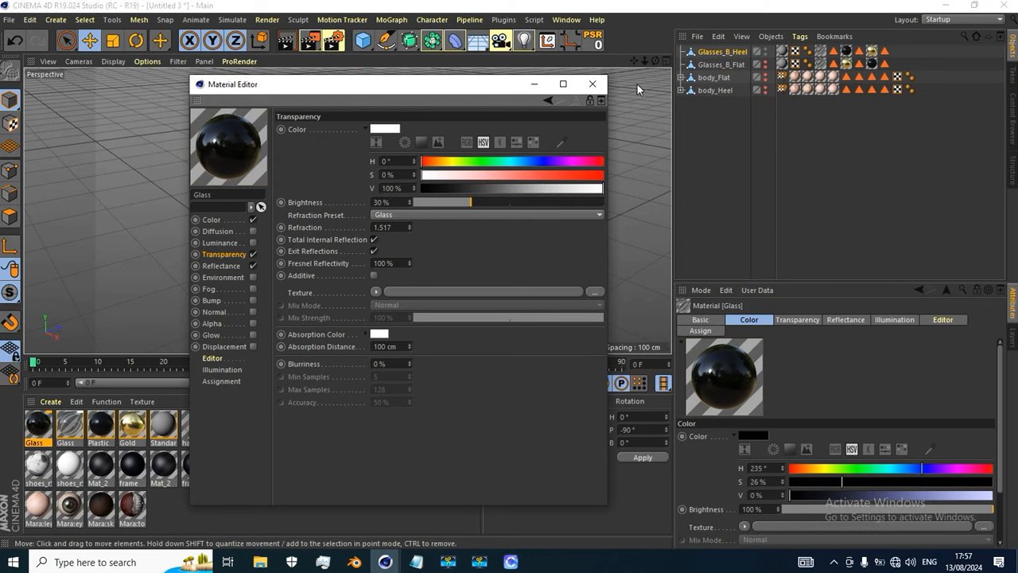
pyautogui.click(592, 83)
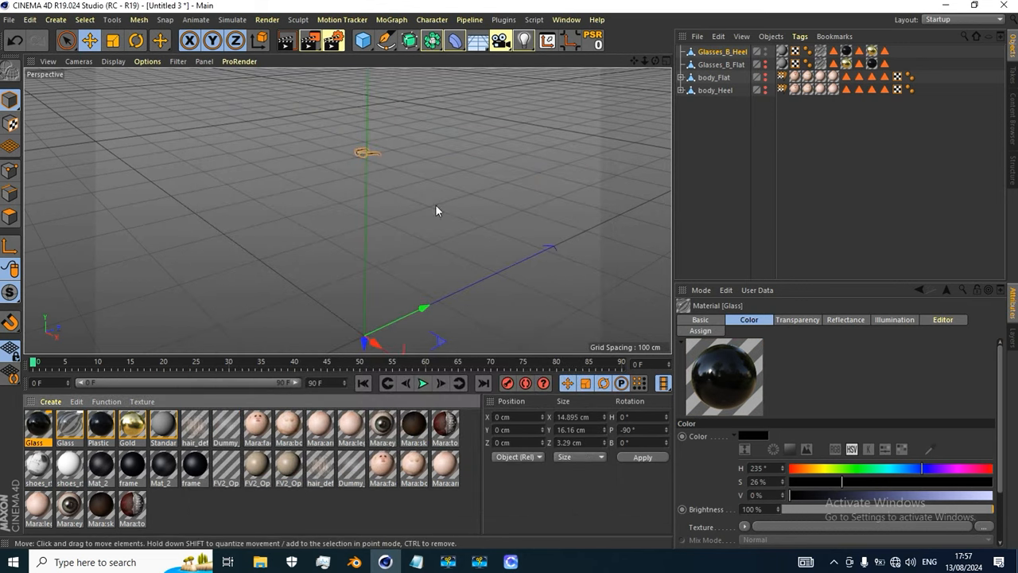
# Export only the Glasses_B_Heel object to the Avatar folder as the FBX file Glasses_B_02_Heel with the current export settings
pyautogui.click(725, 52)
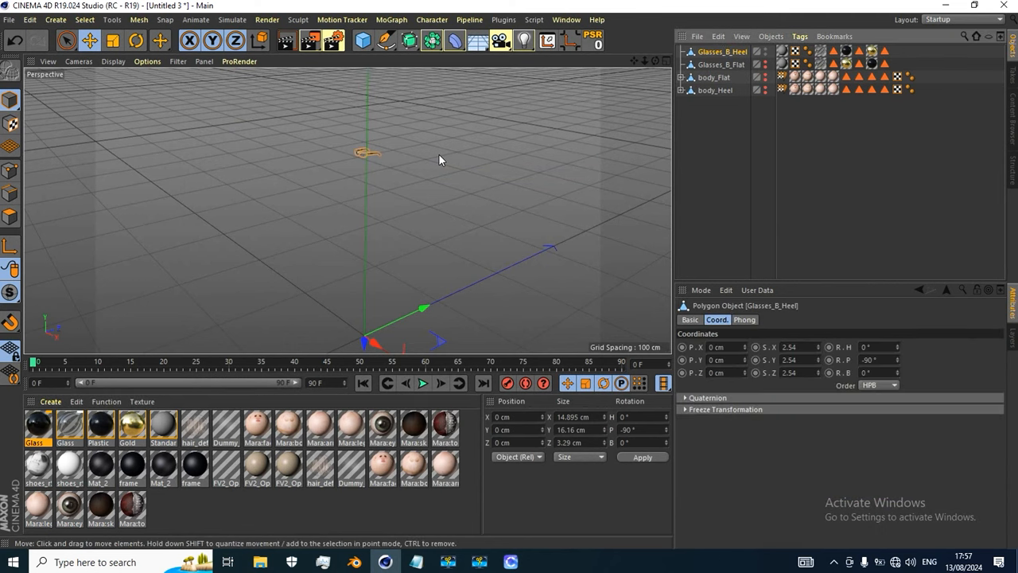
pyautogui.click(10, 19)
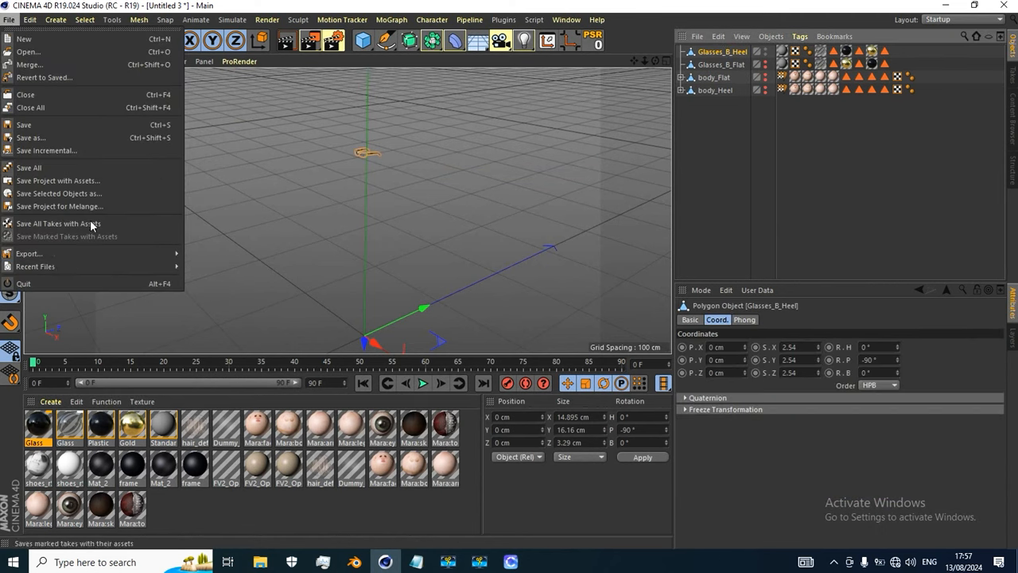
pyautogui.moveTo(67, 256)
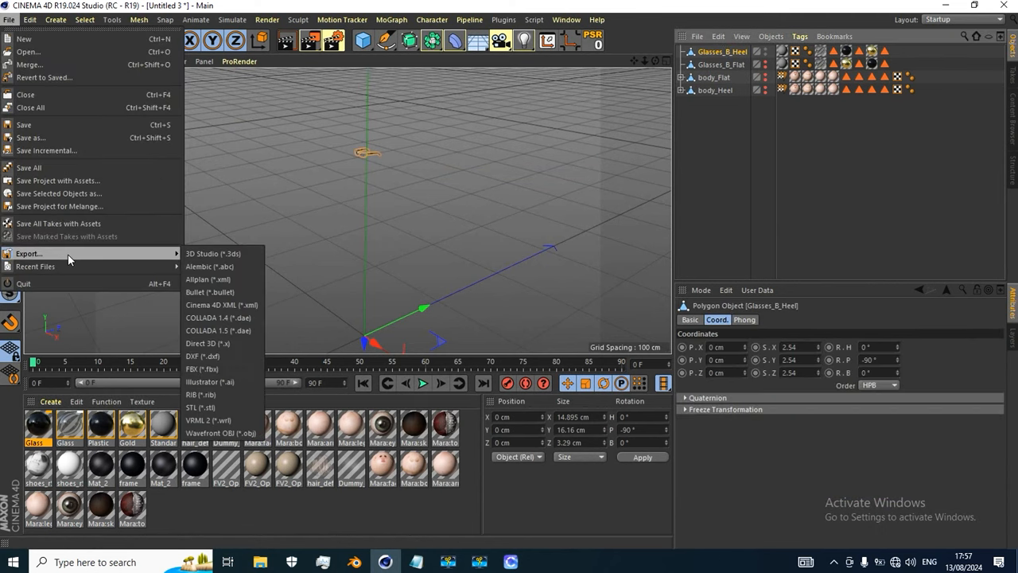
pyautogui.click(202, 369)
pyautogui.scroll(-3, 234, 182)
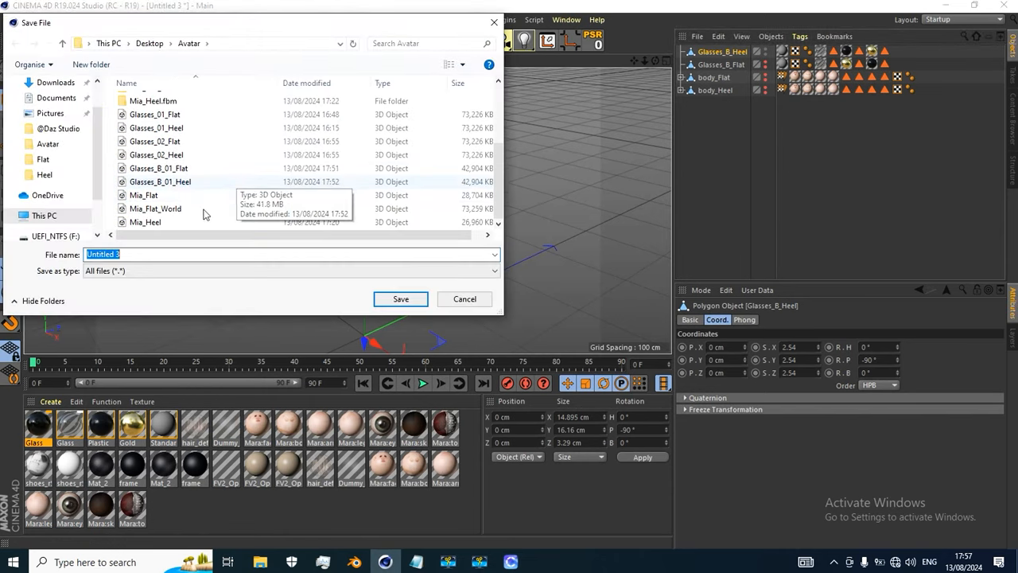
pyautogui.click(166, 181)
pyautogui.click(129, 254)
pyautogui.doubleClick(130, 254)
pyautogui.click(125, 253)
pyautogui.press('Delete')
pyautogui.write('2_Heel')
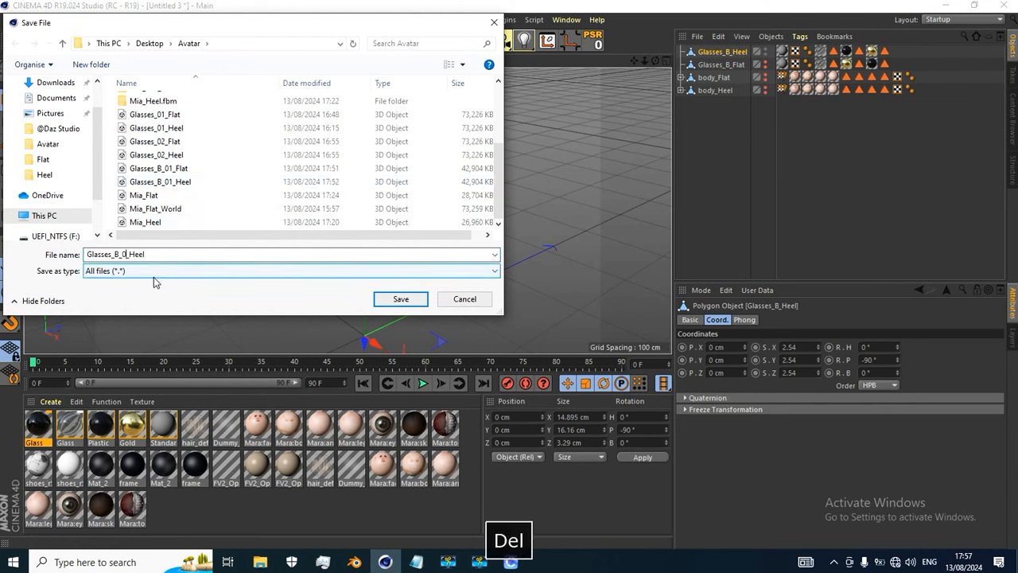
pyautogui.click(399, 298)
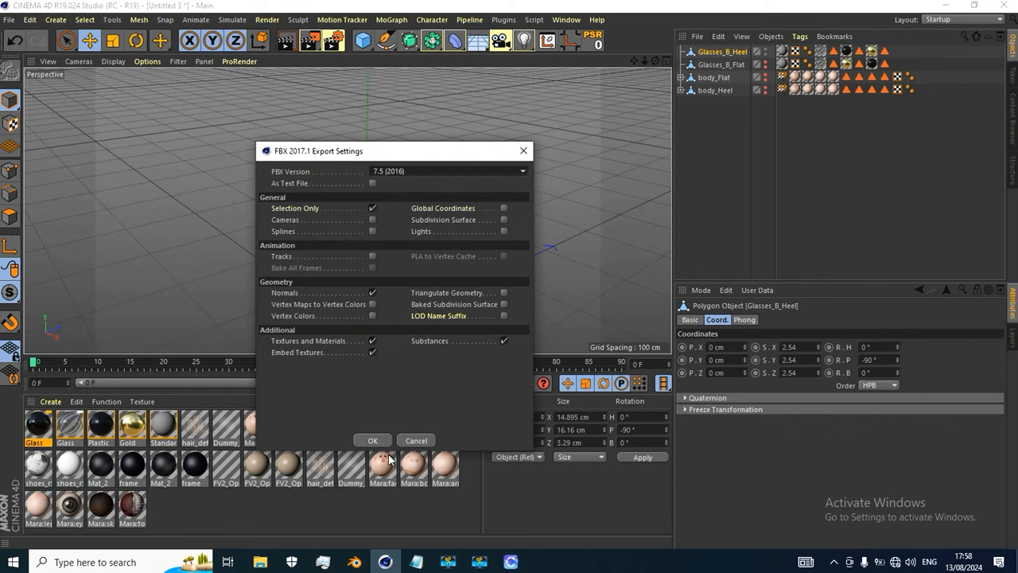
pyautogui.click(372, 440)
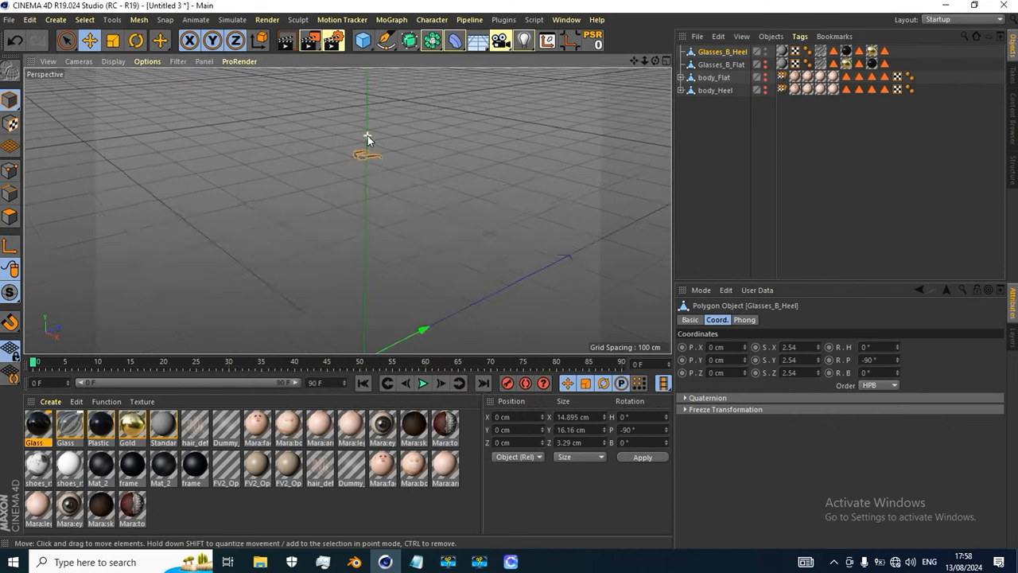
# Replace the lens material of Glasses_B_Heel with the dark copy of the Glass material and check the lenses up close
pyautogui.scroll(10, 367, 136)
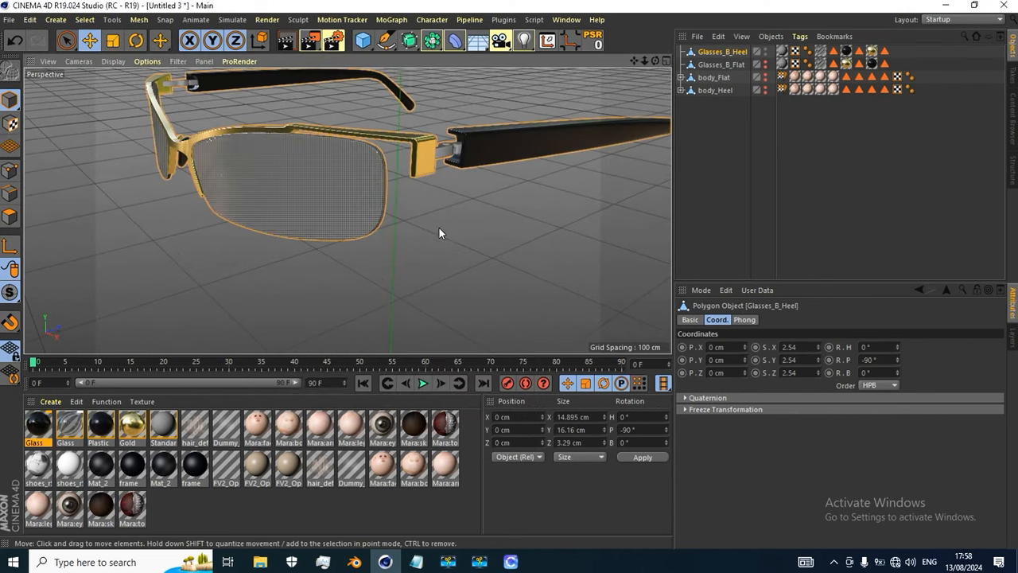
pyautogui.scroll(-4, 454, 232)
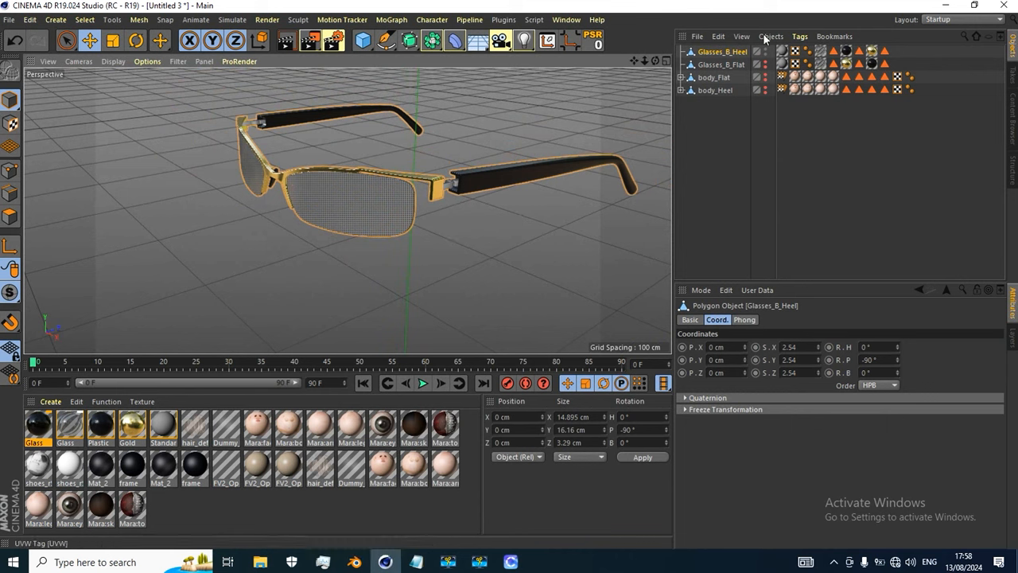
pyautogui.moveTo(39, 424); pyautogui.dragTo(832, 53)
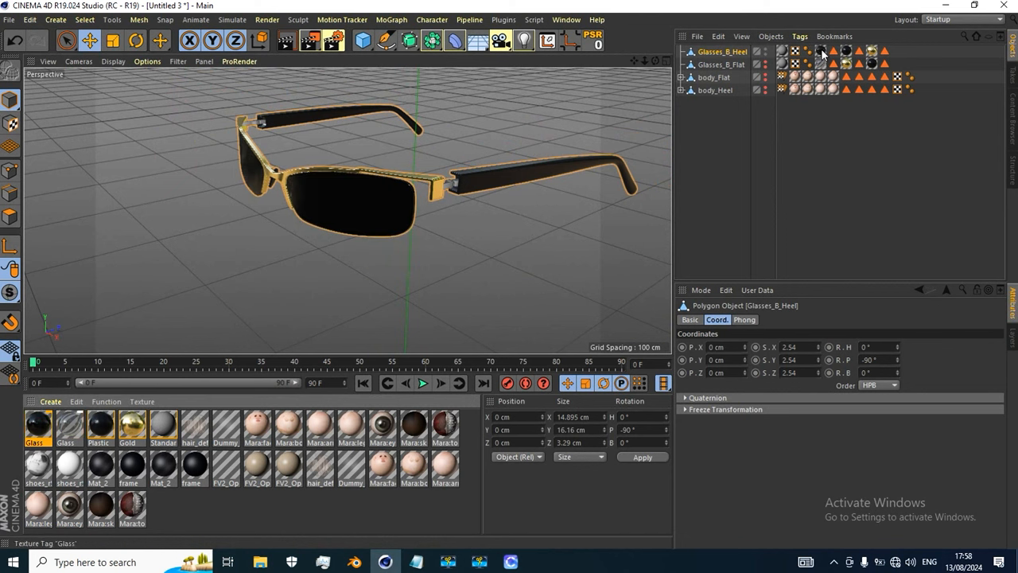
pyautogui.scroll(5, 315, 291)
pyautogui.scroll(-2, 336, 281)
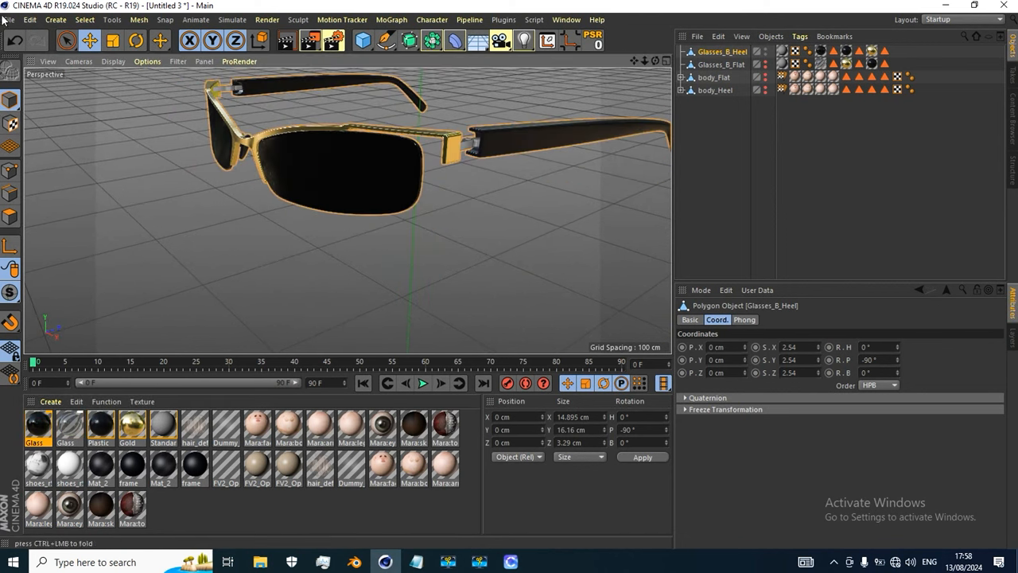
# Export the dark-lens Glasses_B_Heel object as FBX, overwriting Glasses_B_02_Heel in the Avatar folder
pyautogui.click(8, 19)
pyautogui.moveTo(100, 253)
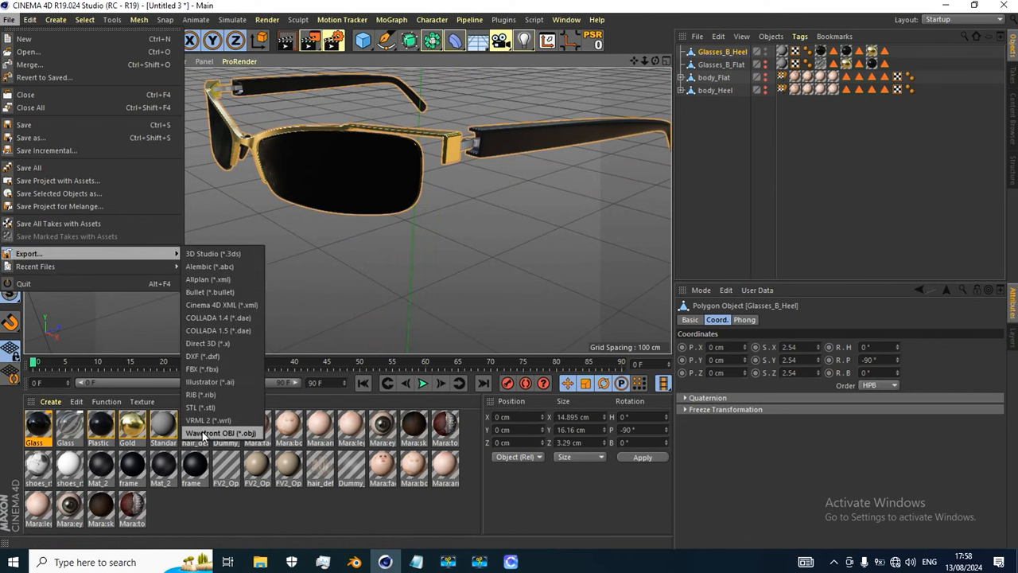
pyautogui.click(202, 368)
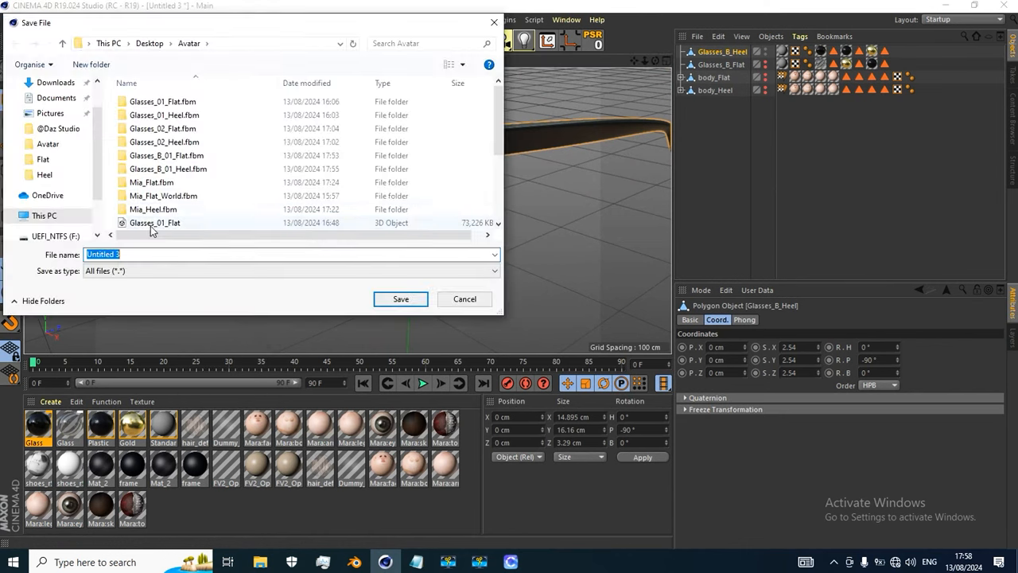
pyautogui.click(155, 183)
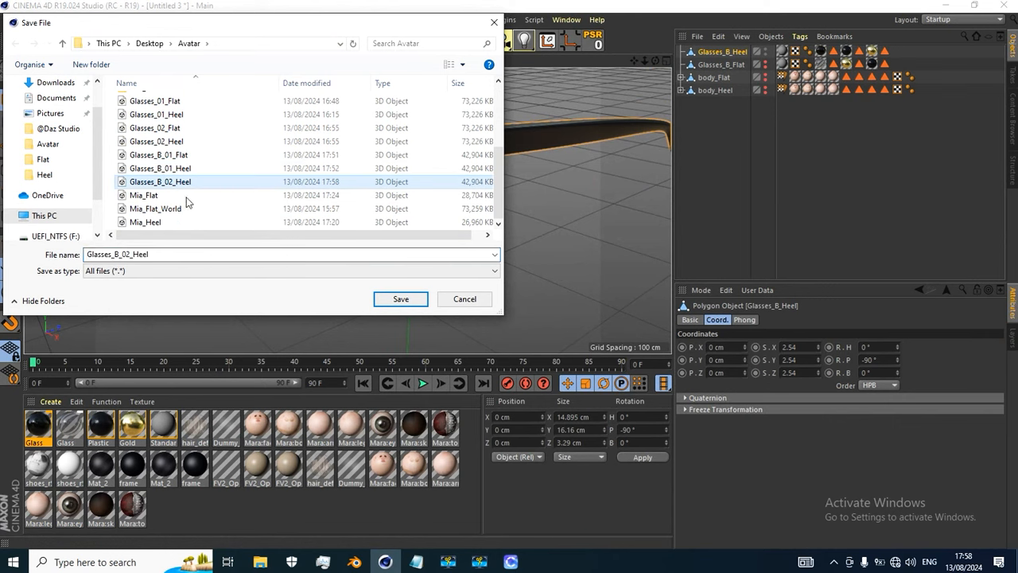
pyautogui.click(397, 298)
pyautogui.click(538, 281)
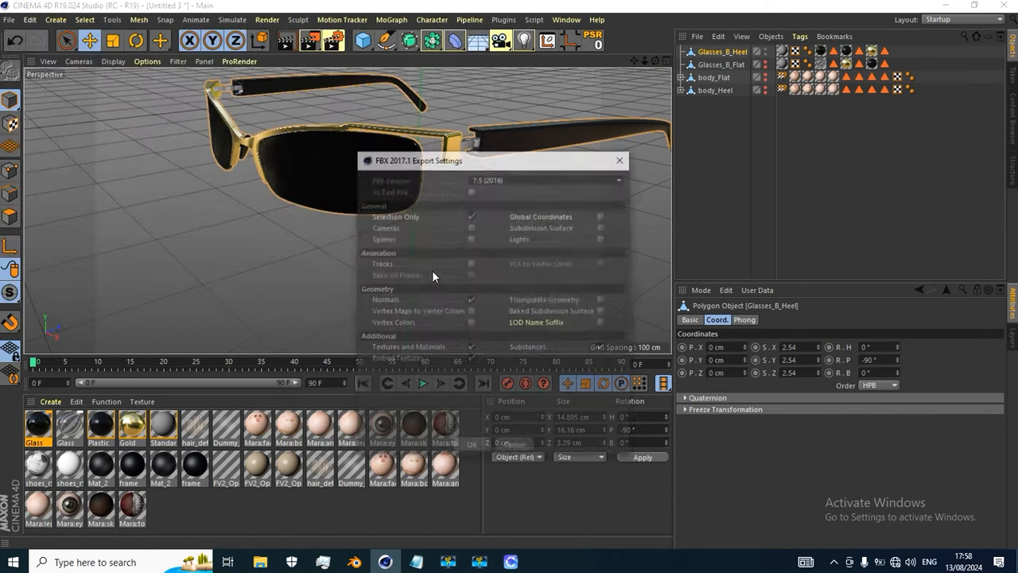
pyautogui.click(472, 448)
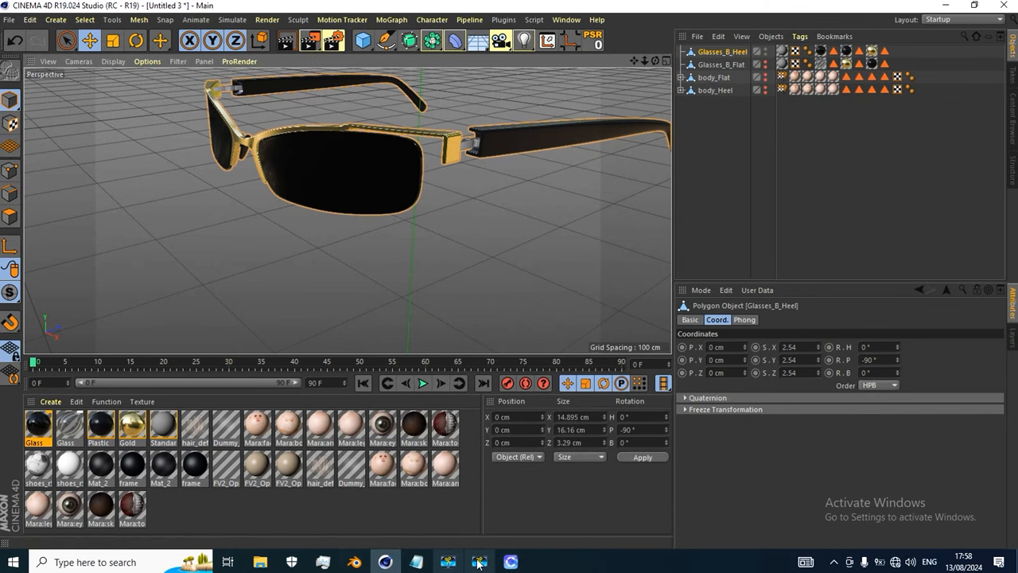
# Switch to CLO and start registering an avatar accessory of type Glasses
pyautogui.click(511, 561)
pyautogui.scroll(-10, 328, 202)
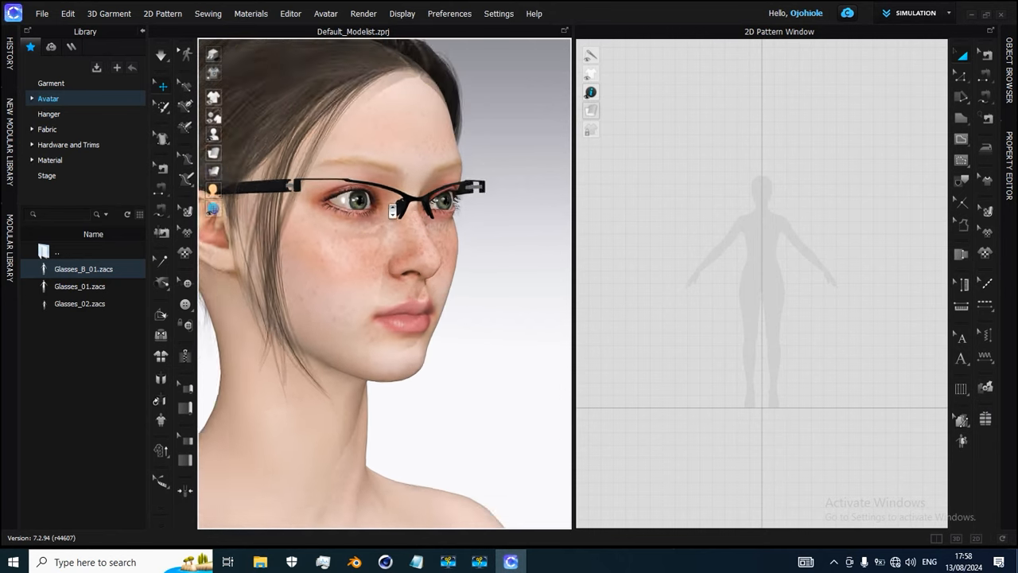
pyautogui.moveTo(424, 316); pyautogui.dragTo(329, 324, button='right')
pyautogui.moveTo(327, 270); pyautogui.dragTo(366, 100, button='middle')
pyautogui.scroll(-5, 372, 277)
pyautogui.moveTo(374, 295); pyautogui.dragTo(430, 287, button='right')
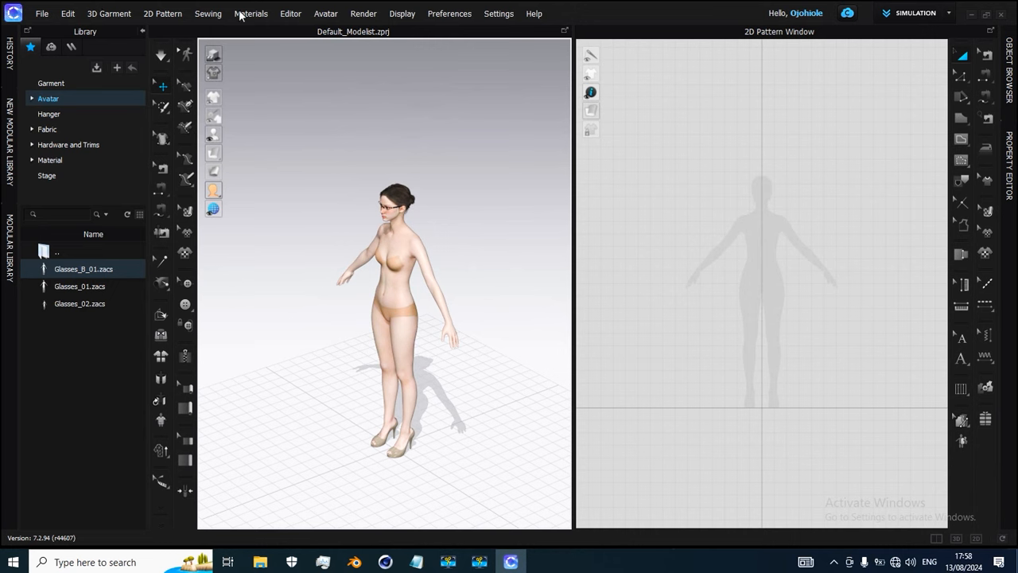
pyautogui.click(324, 14)
pyautogui.click(346, 146)
pyautogui.click(579, 212)
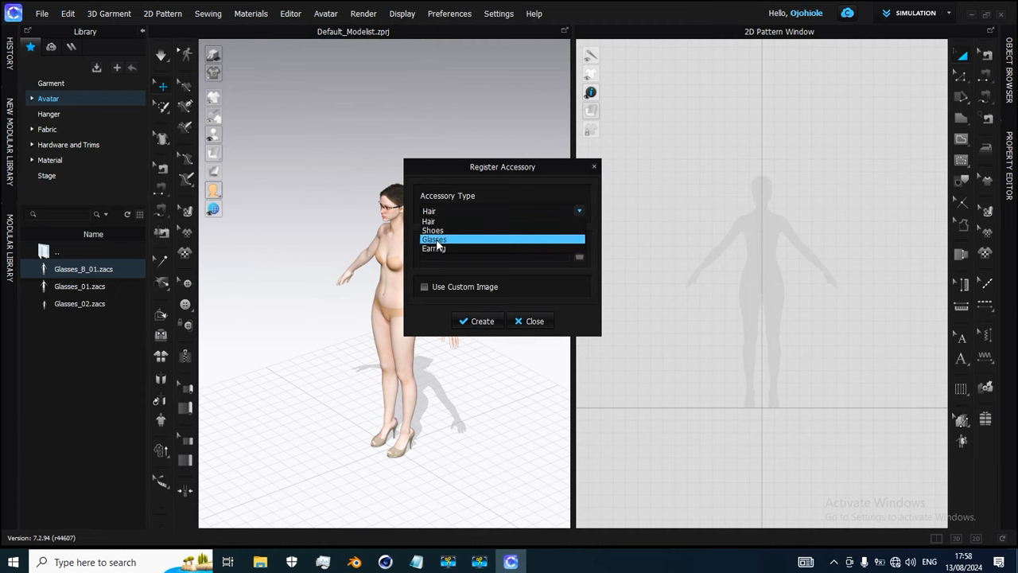
pyautogui.click(439, 237)
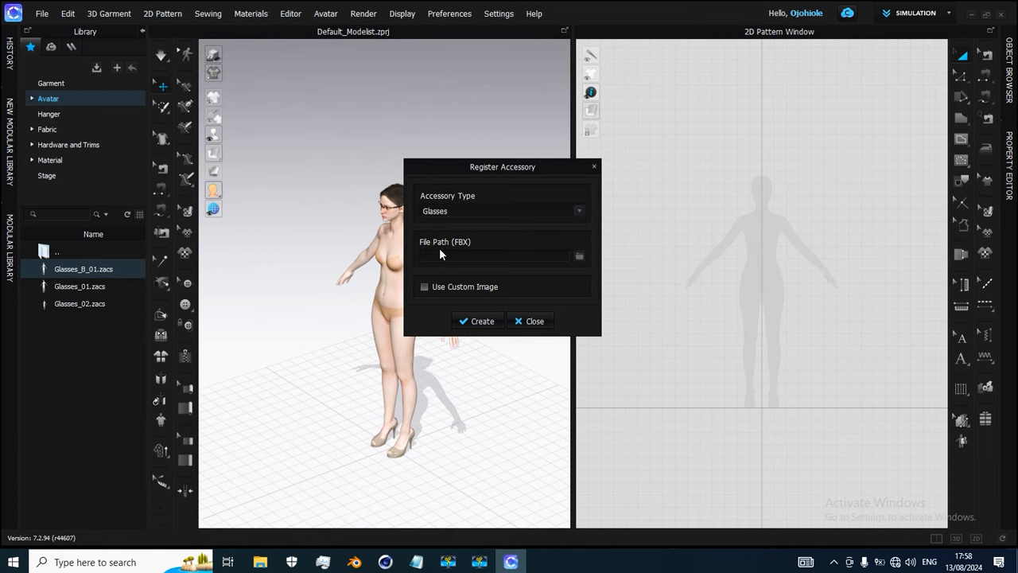
# Choose Glasses_B_02_Heel from the Desktop's Avatar folder as the accessory's FBX file
pyautogui.click(582, 256)
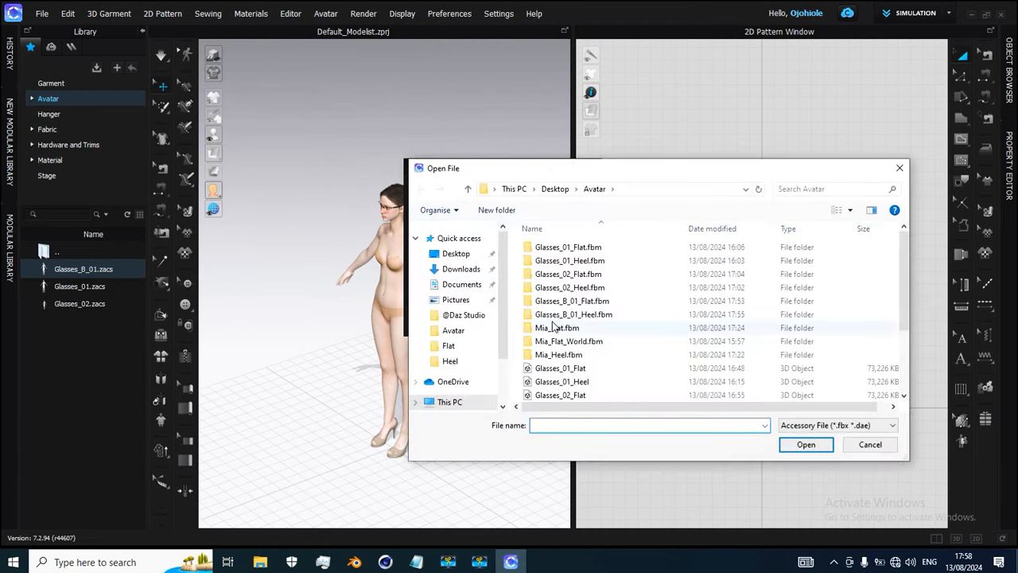
pyautogui.click(561, 353)
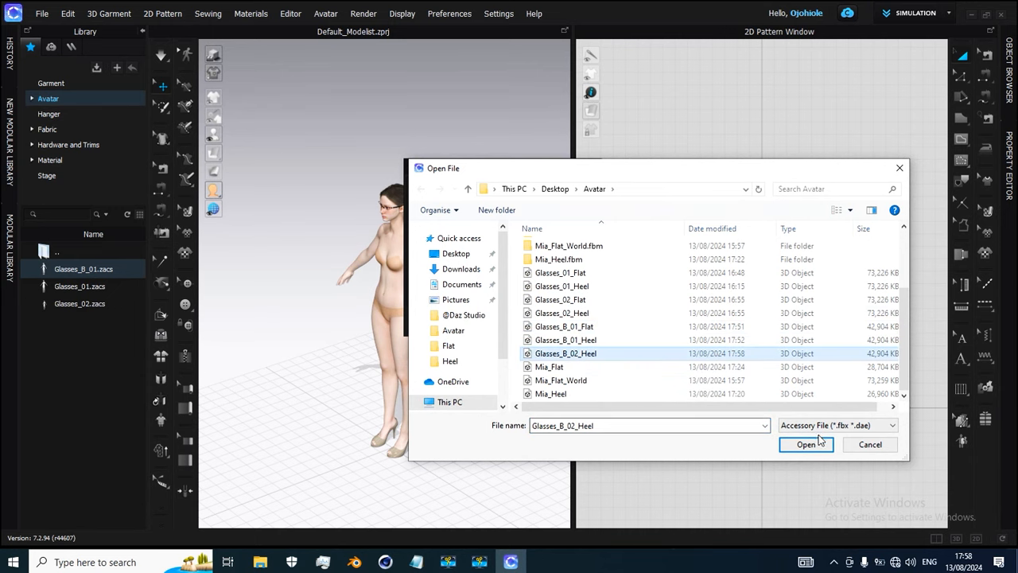
pyautogui.click(806, 444)
# Create the glasses accessory, save it as Glasses_B_02.zacs in the Female_V2 Glasses Heel folder, and close the registration dialog
pyautogui.click(477, 320)
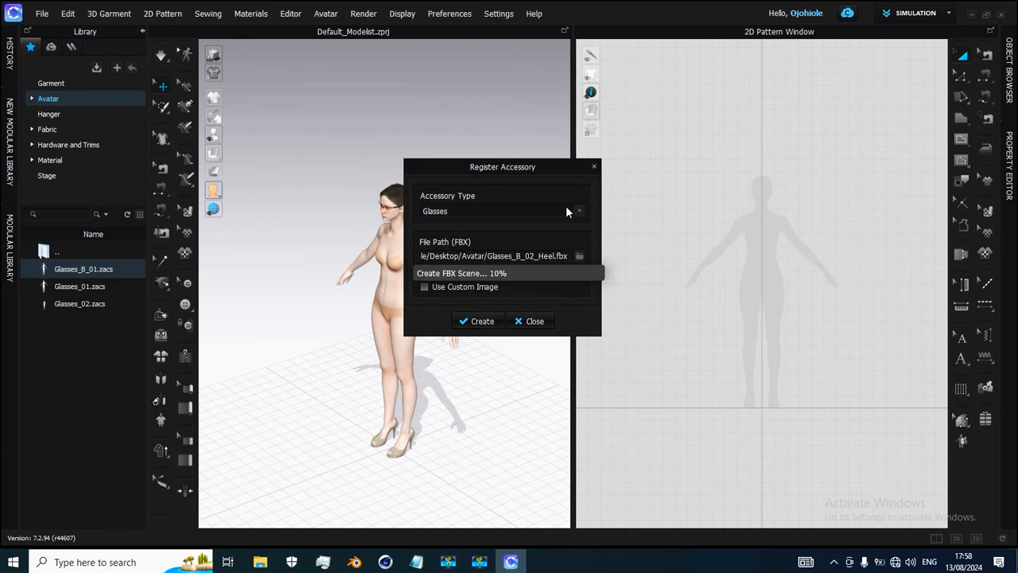
pyautogui.click(561, 274)
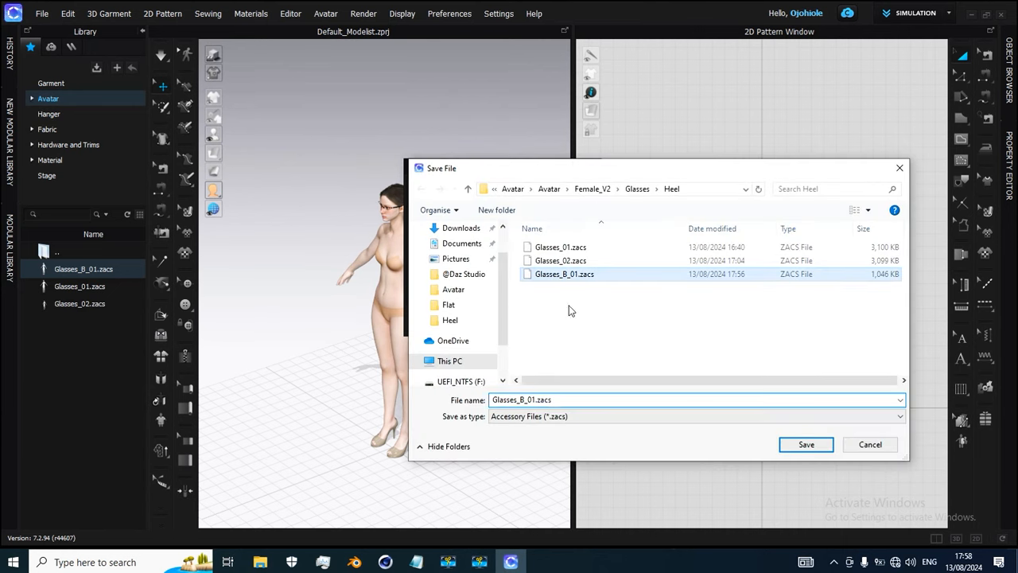
pyautogui.doubleClick(535, 401)
pyautogui.click(533, 400)
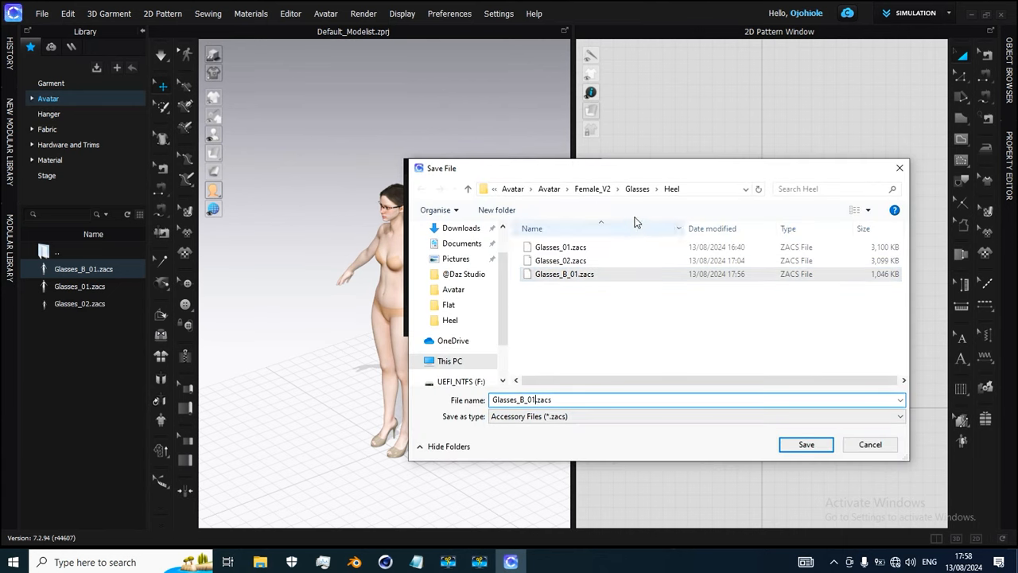
pyautogui.press('BackSpace')
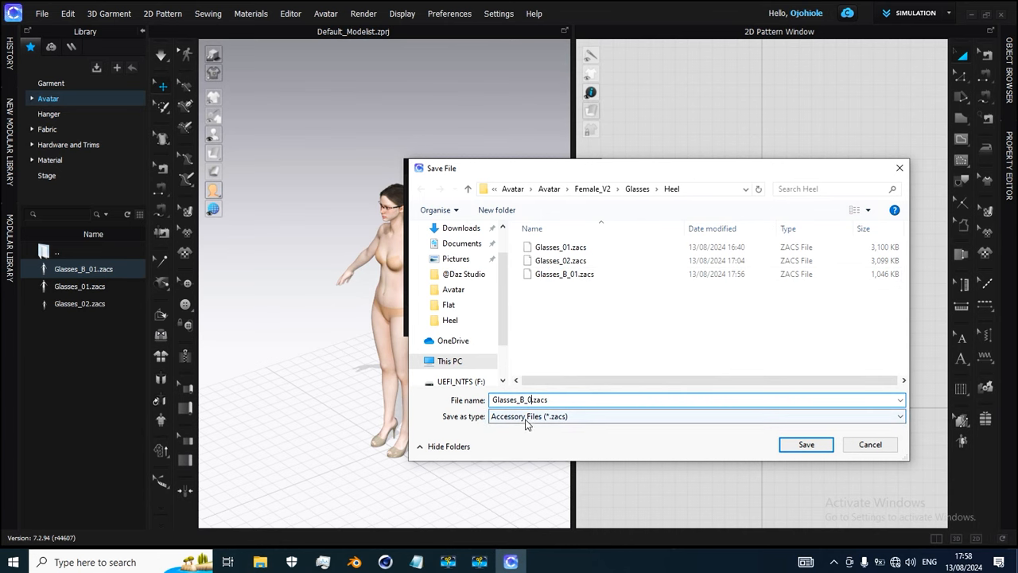
pyautogui.write('2')
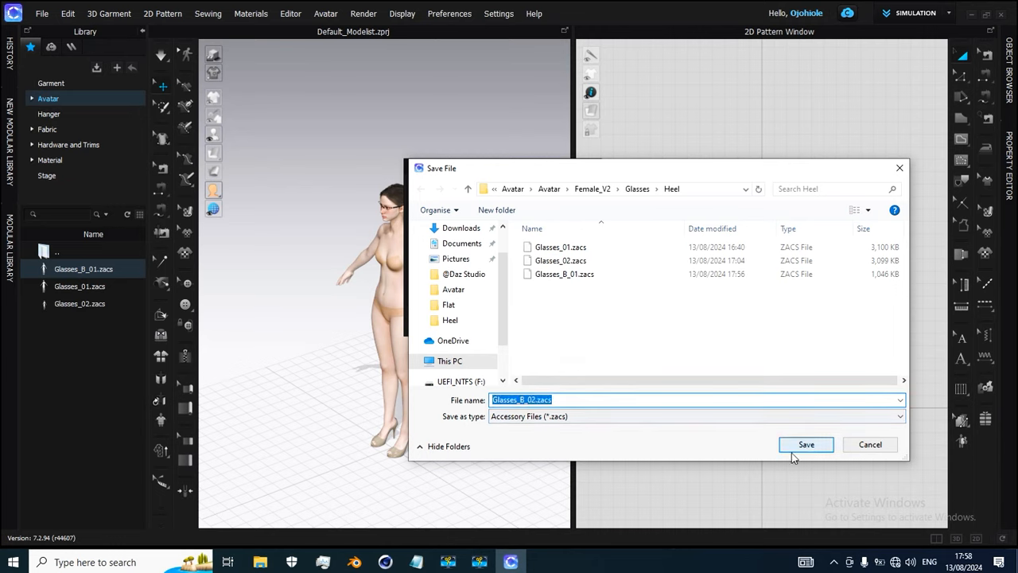
pyautogui.click(796, 447)
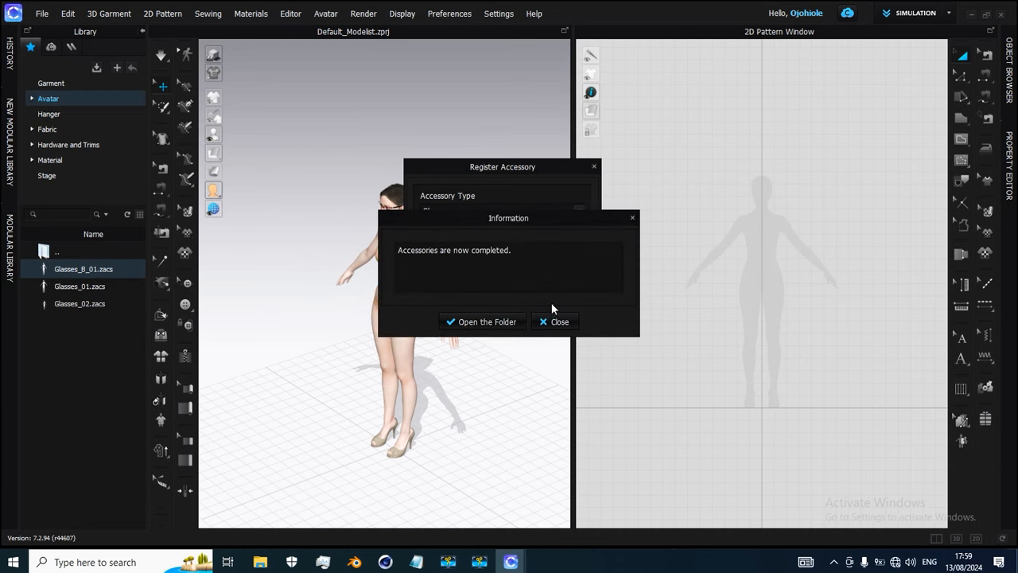
pyautogui.click(554, 322)
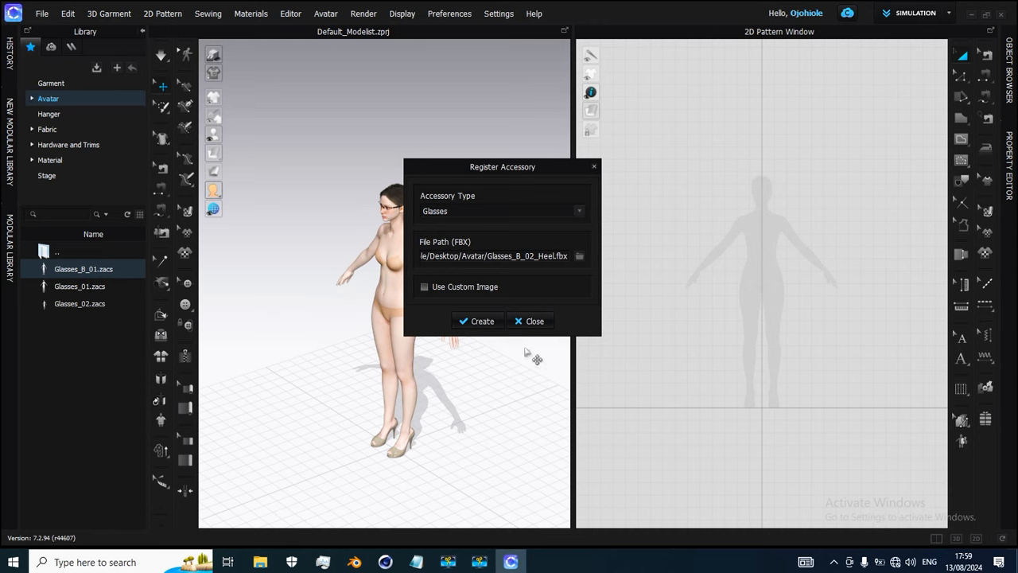
pyautogui.click(530, 320)
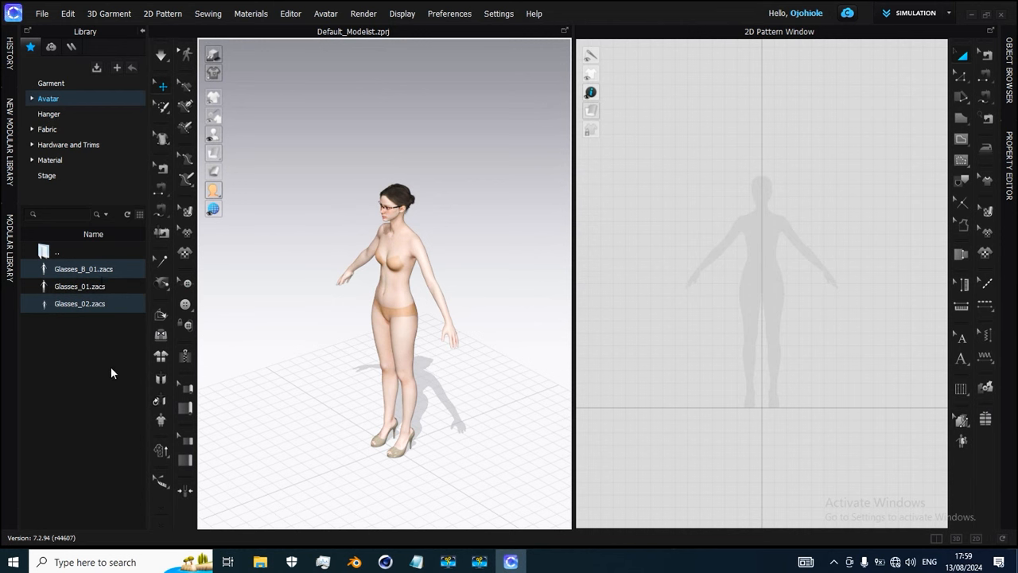
# Reload the Heel folder in the avatar library and put the Glasses_B_02.zacs accessory on the avatar
pyautogui.doubleClick(46, 252)
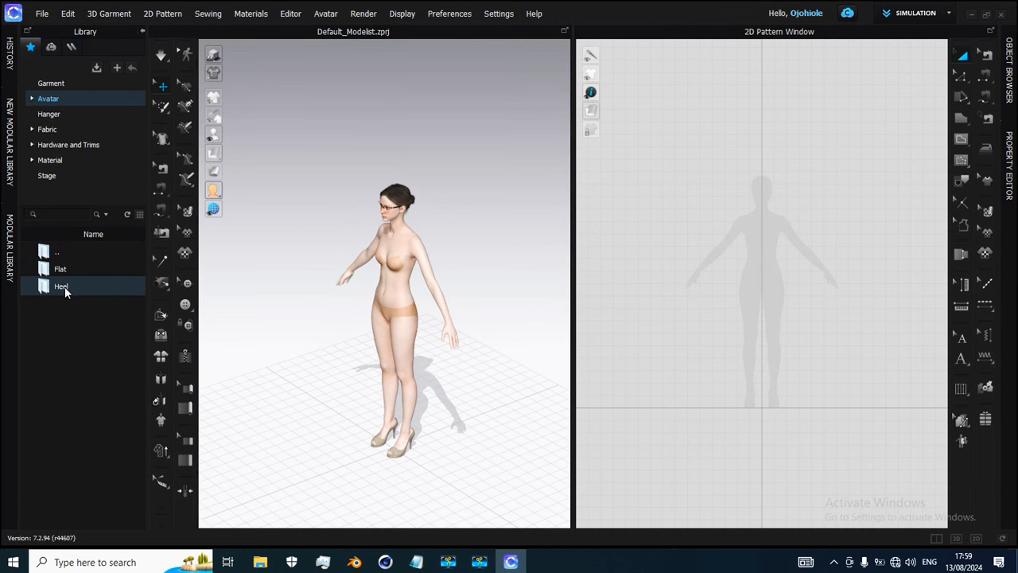
pyautogui.doubleClick(64, 288)
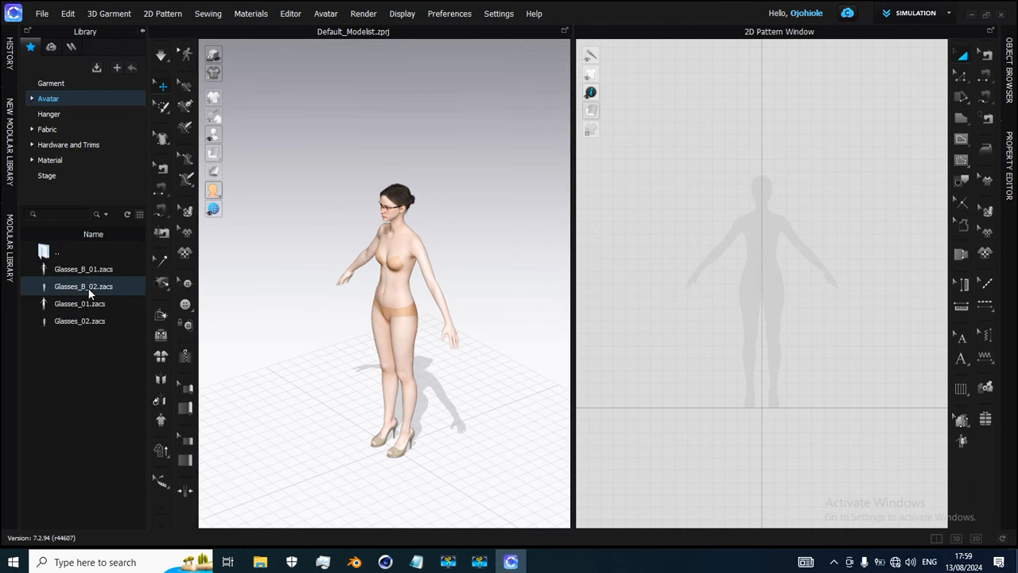
pyautogui.moveTo(85, 290)
pyautogui.scroll(3, 402, 225)
pyautogui.scroll(1, 402, 225)
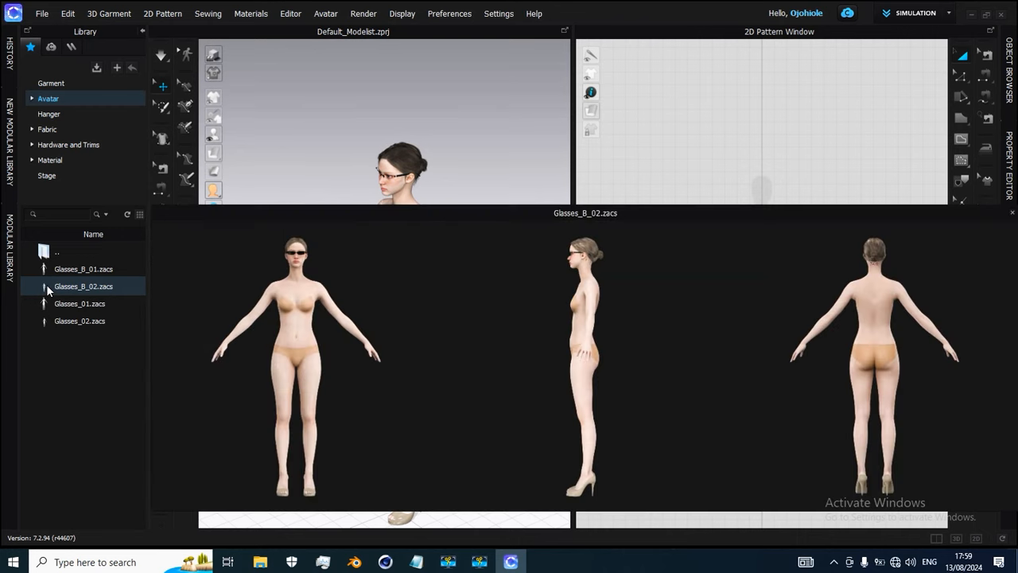
pyautogui.doubleClick(46, 288)
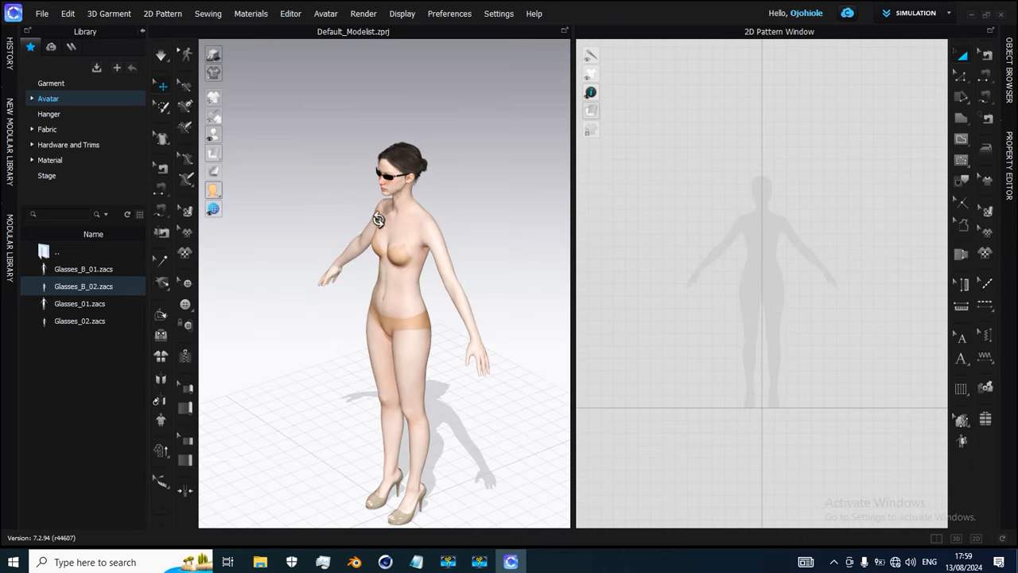
# Examine how the dark-lens glasses sit on the avatar's face from several angles
pyautogui.moveTo(379, 221); pyautogui.dragTo(437, 180, button='right')
pyautogui.scroll(10, 437, 180)
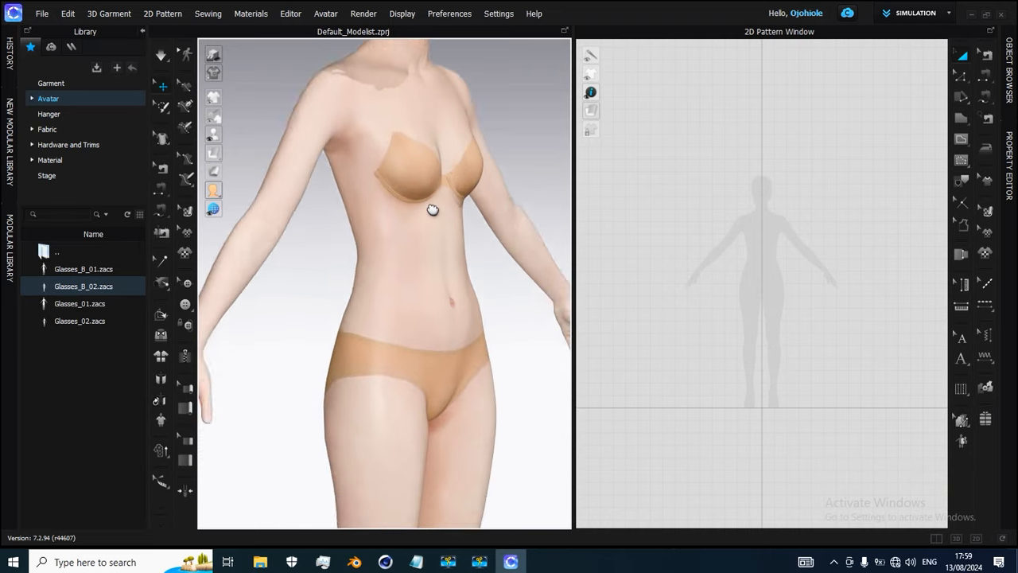
pyautogui.scroll(3, 358, 290)
pyautogui.moveTo(387, 227)
pyautogui.mouseDown(button='right')
pyautogui.moveTo(192, 230)
pyautogui.moveTo(395, 239)
pyautogui.mouseUp(button='right')
pyautogui.scroll(-4, 396, 249)
pyautogui.scroll(5, 340, 228)
pyautogui.scroll(-5, 340, 230)
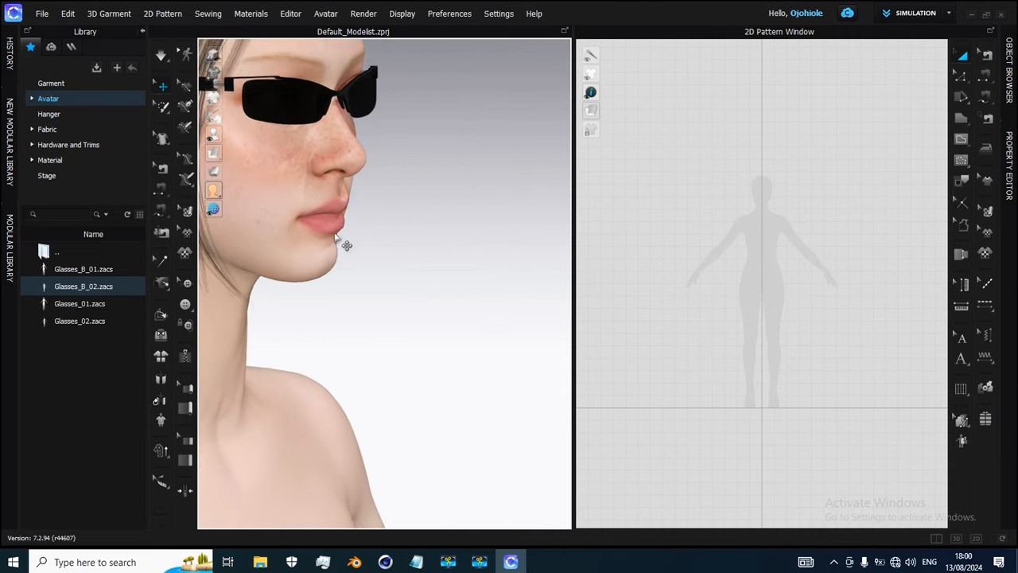
pyautogui.moveTo(380, 307); pyautogui.dragTo(359, 277, button='right')
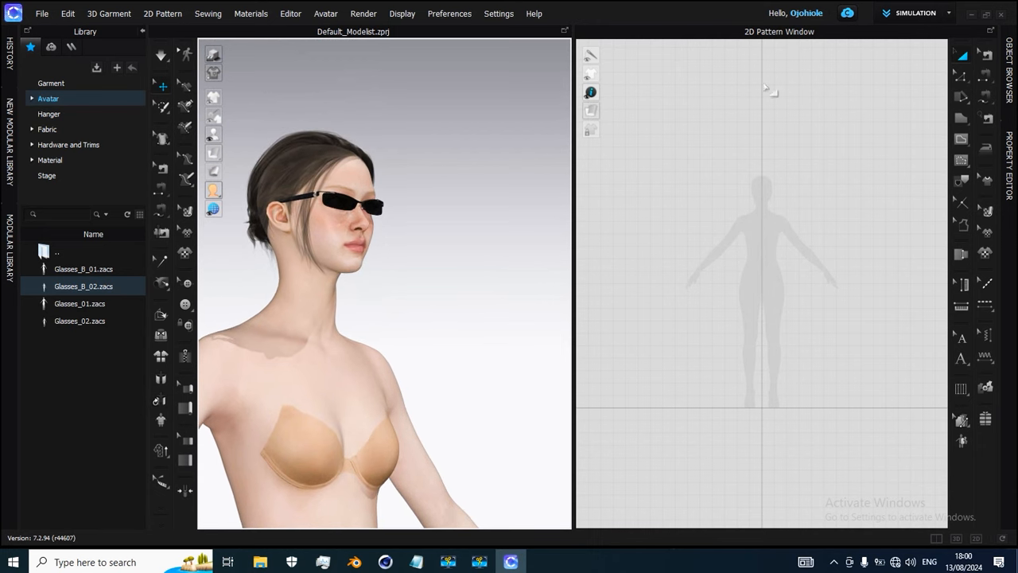
# Render a close-up of the avatar's head to check the dark lenses, and close the render window
pyautogui.click(362, 14)
pyautogui.click(373, 30)
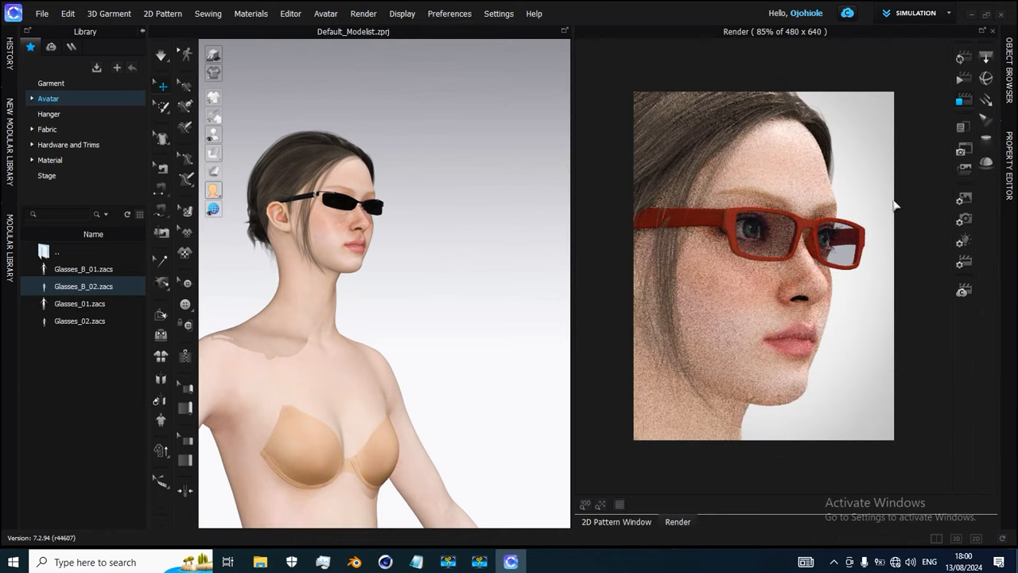
pyautogui.click(960, 60)
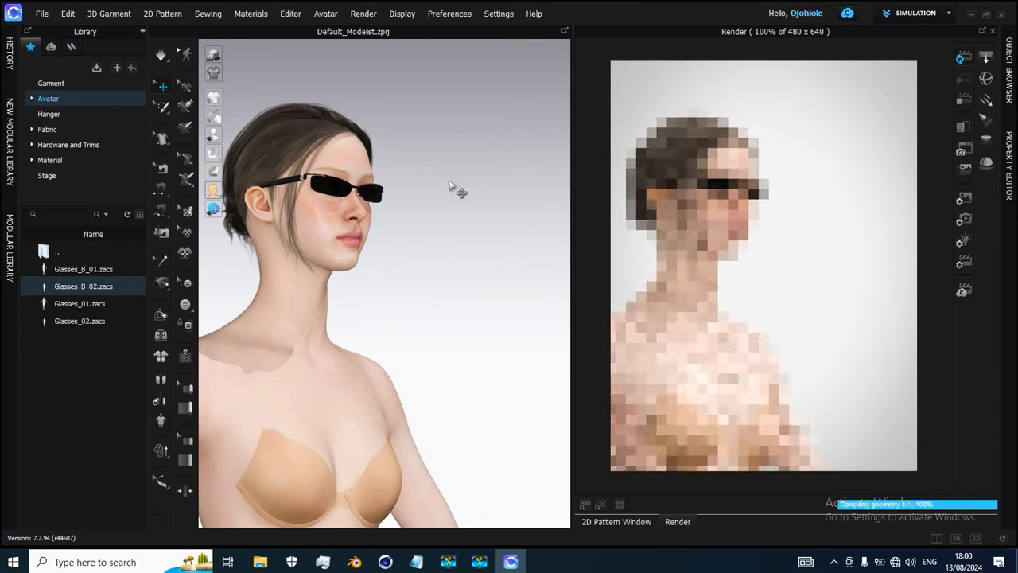
pyautogui.scroll(3, 342, 229)
pyautogui.scroll(5, 350, 226)
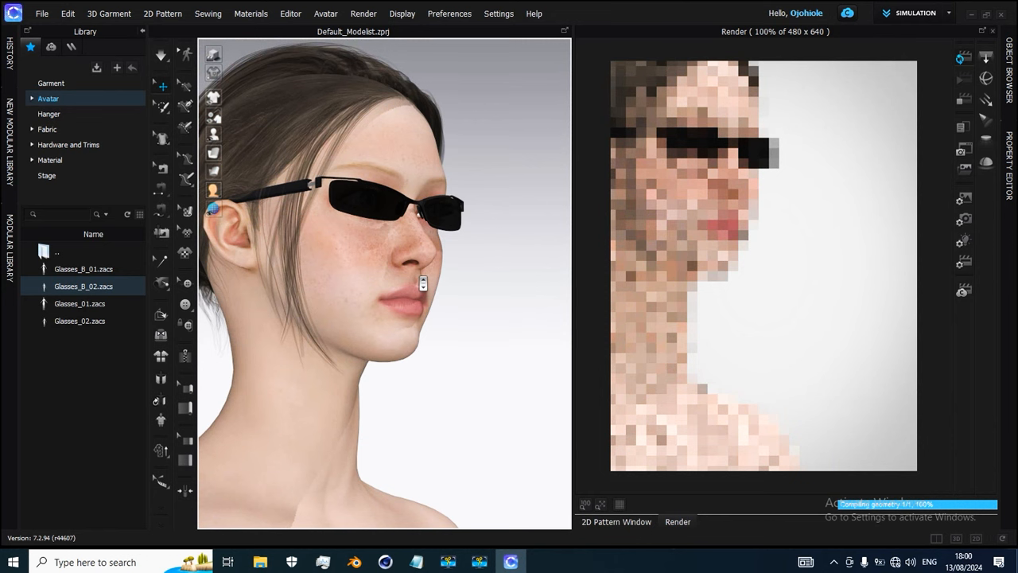
pyautogui.scroll(2, 423, 284)
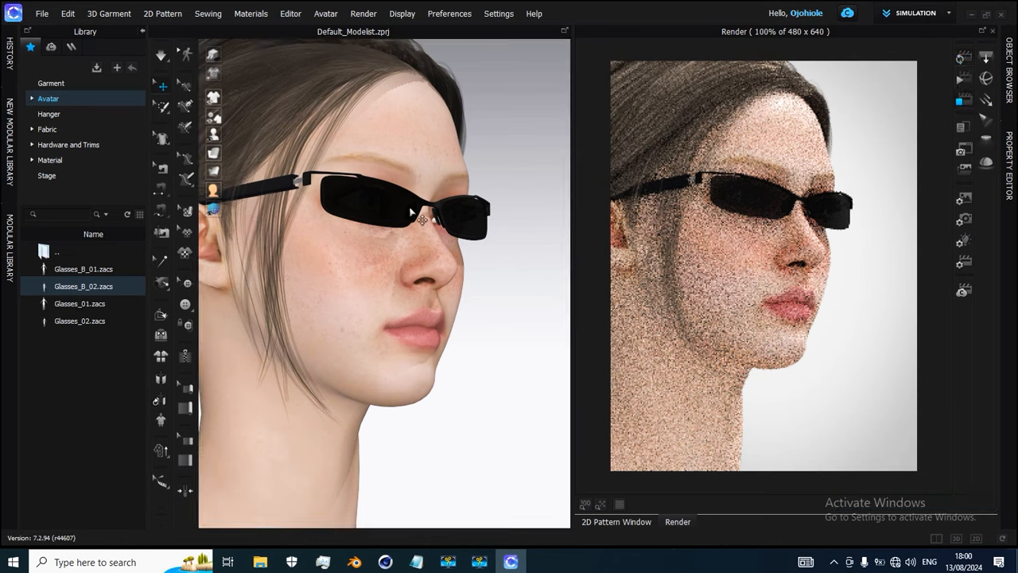
pyautogui.scroll(-8, 416, 216)
pyautogui.moveTo(481, 272); pyautogui.dragTo(482, 284, button='right')
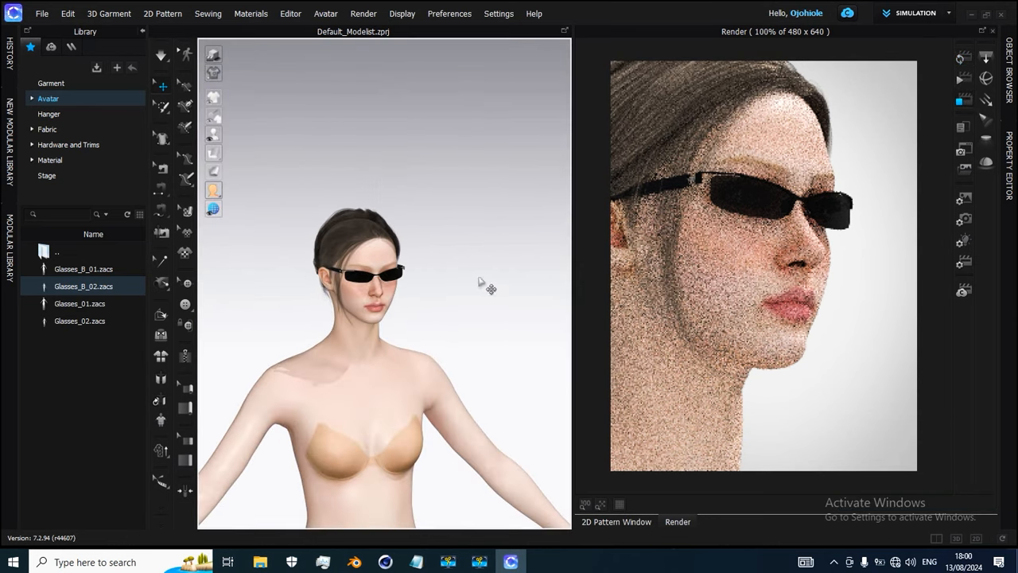
pyautogui.click(993, 32)
pyautogui.scroll(-5, 423, 274)
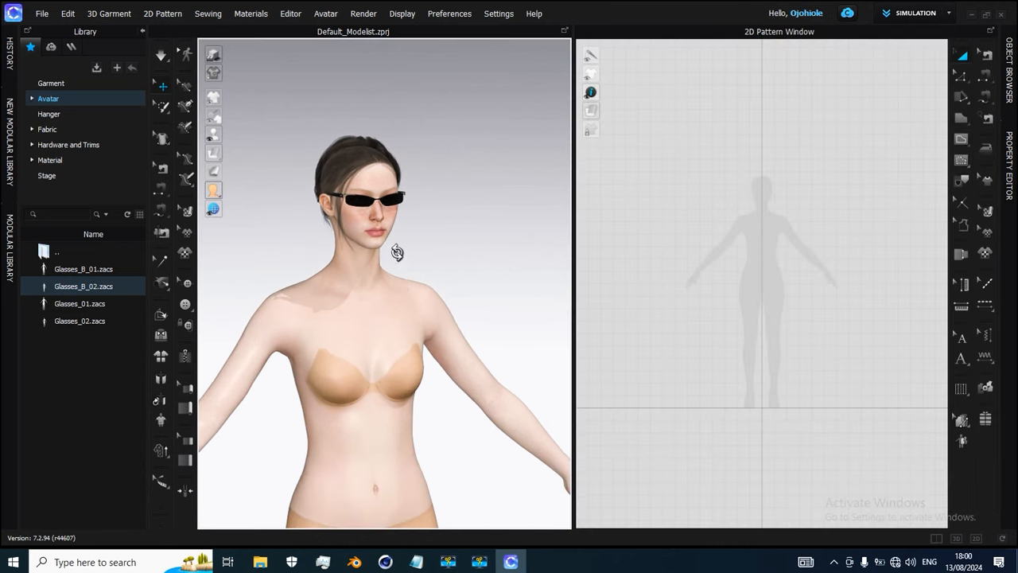